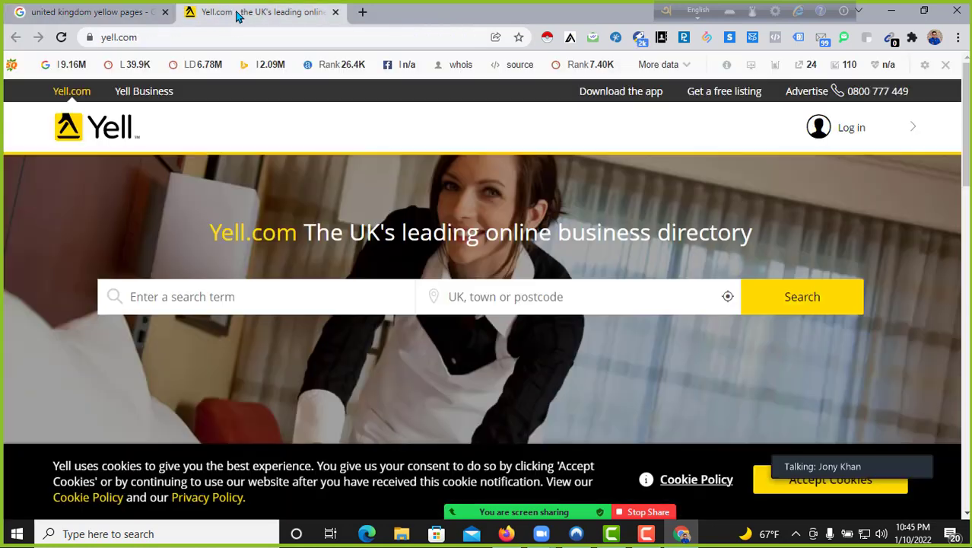
pyautogui.scroll(-3, 441, 152)
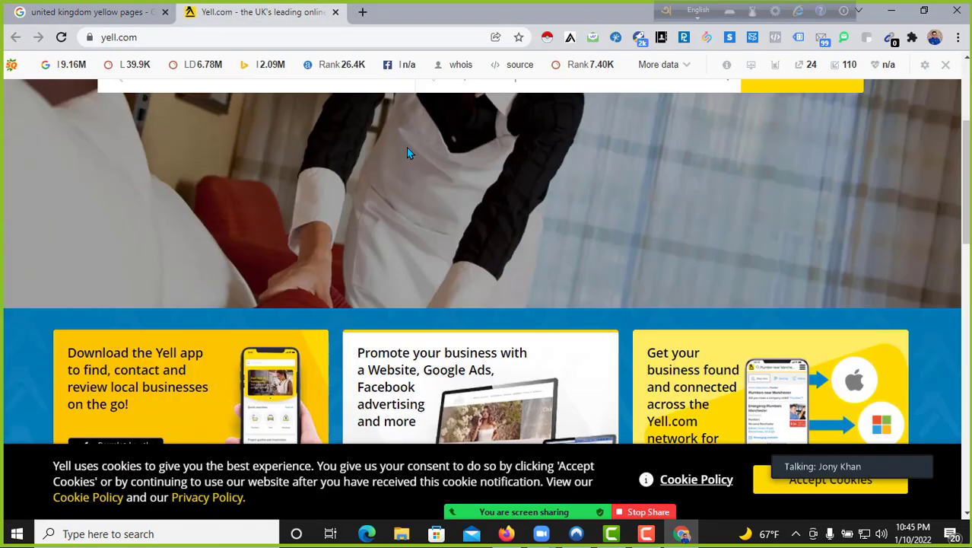
pyautogui.scroll(1, 406, 148)
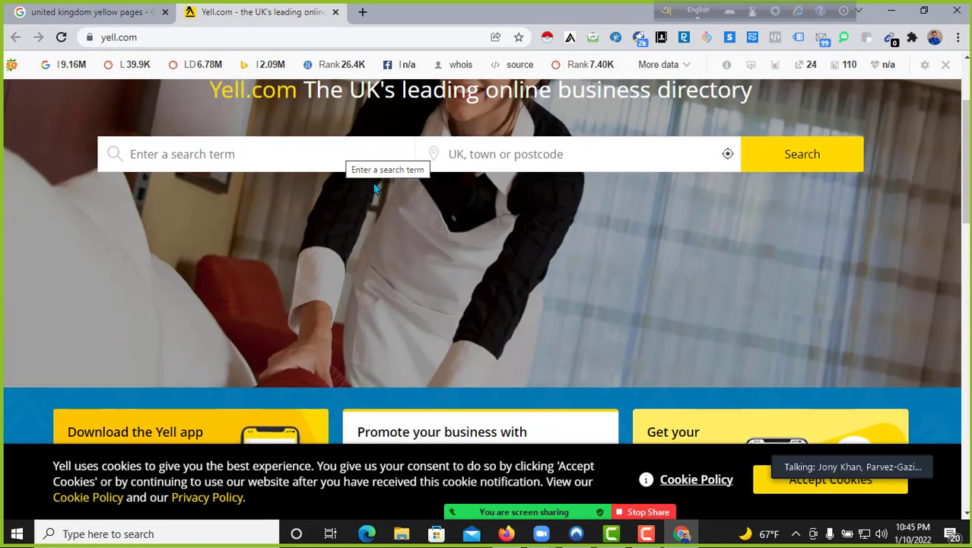
pyautogui.click(646, 534)
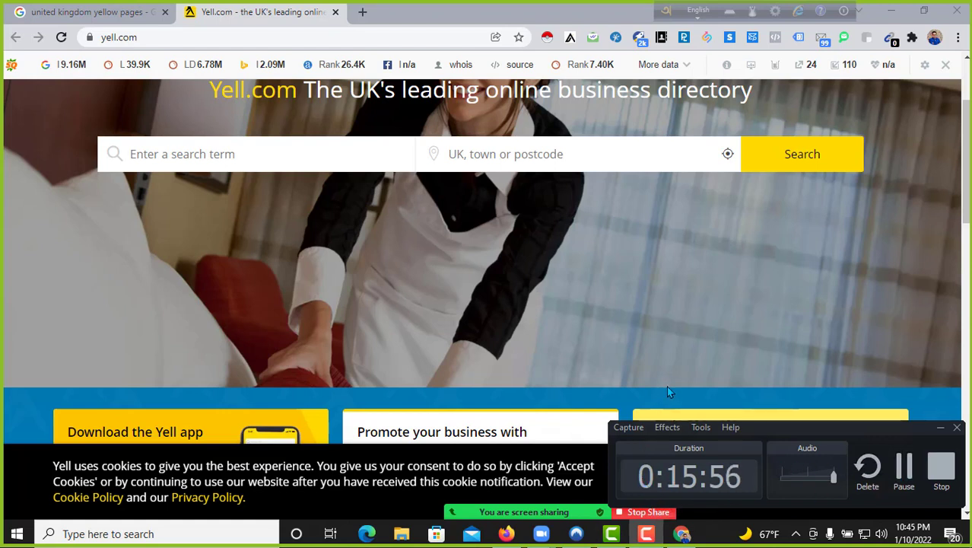
pyautogui.click(704, 382)
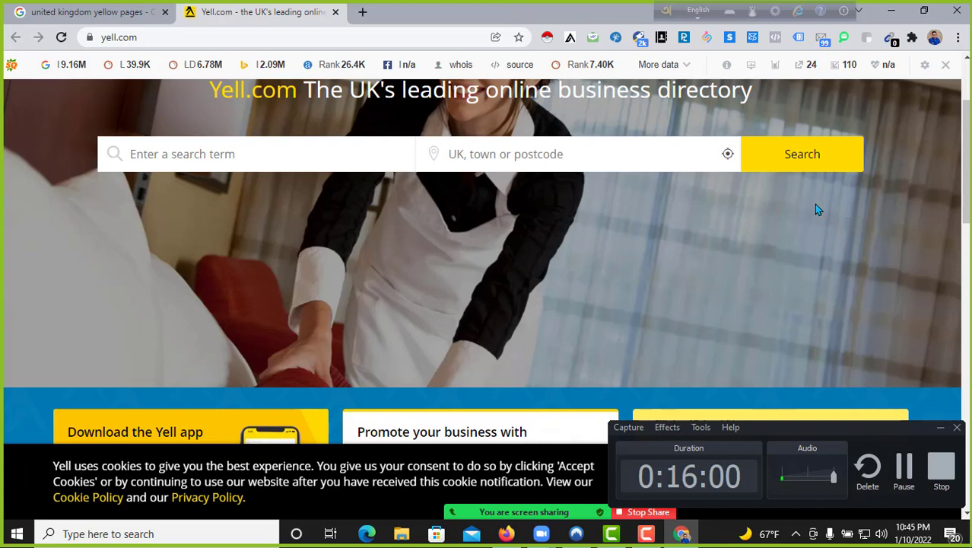
pyautogui.click(941, 431)
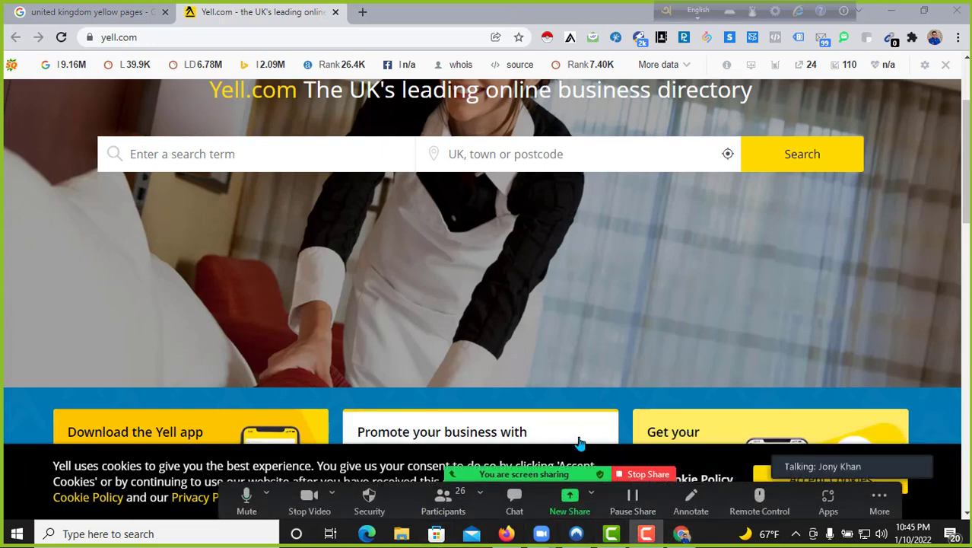
pyautogui.click(648, 536)
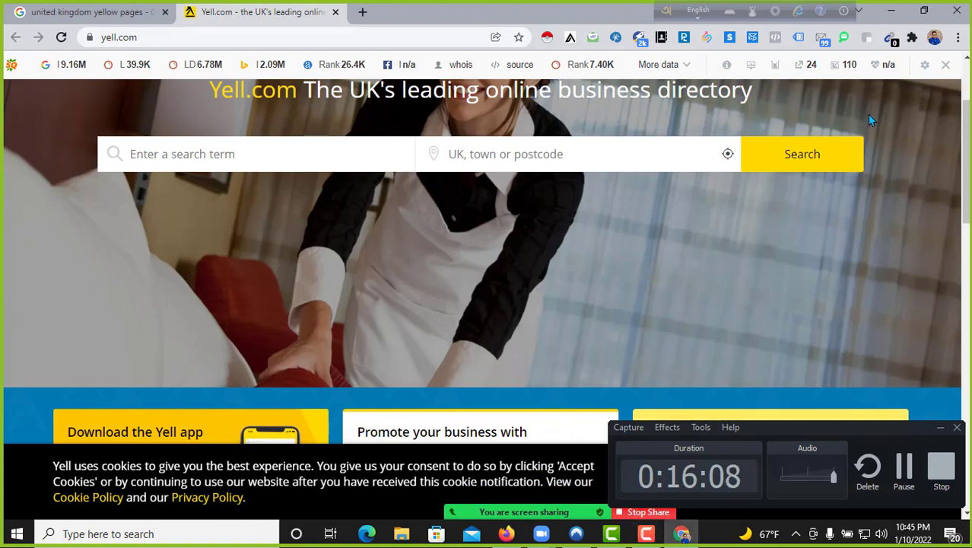
# Step: Enter "Dentist" as the search term on the Yell.com home page
pyautogui.scroll(2, 269, 185)
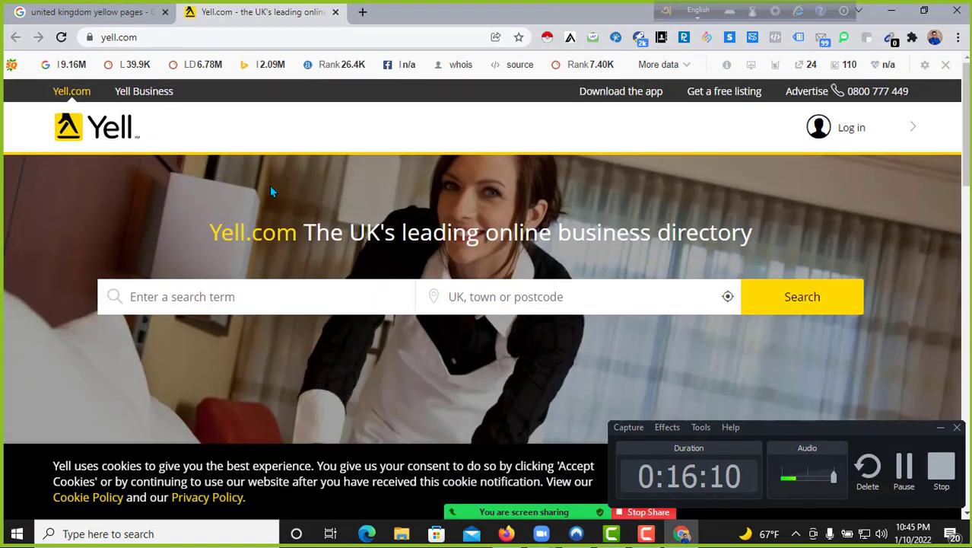
pyautogui.scroll(-1, 220, 218)
pyautogui.click(216, 220)
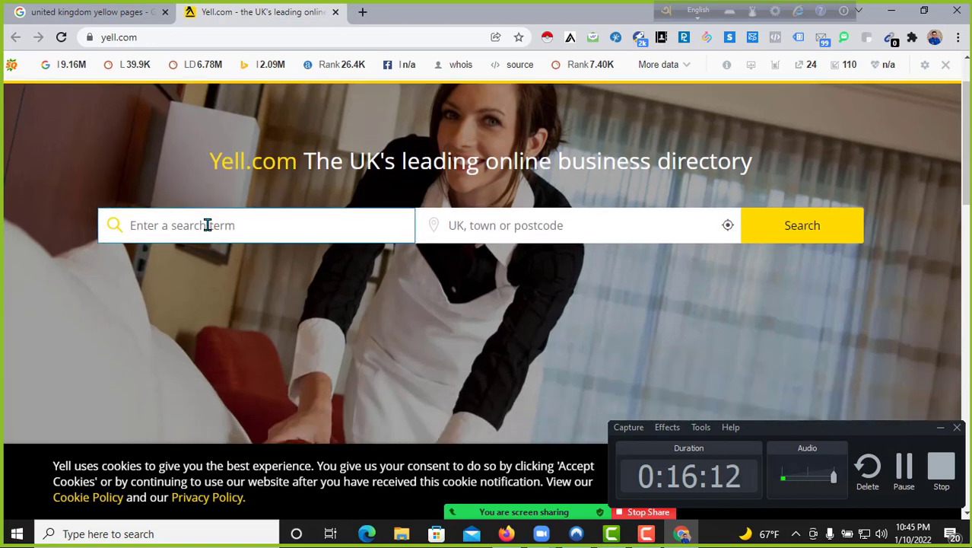
pyautogui.write('Res')
pyautogui.press('BackSpace')
pyautogui.press('BackSpace')
pyautogui.press('BackSpace')
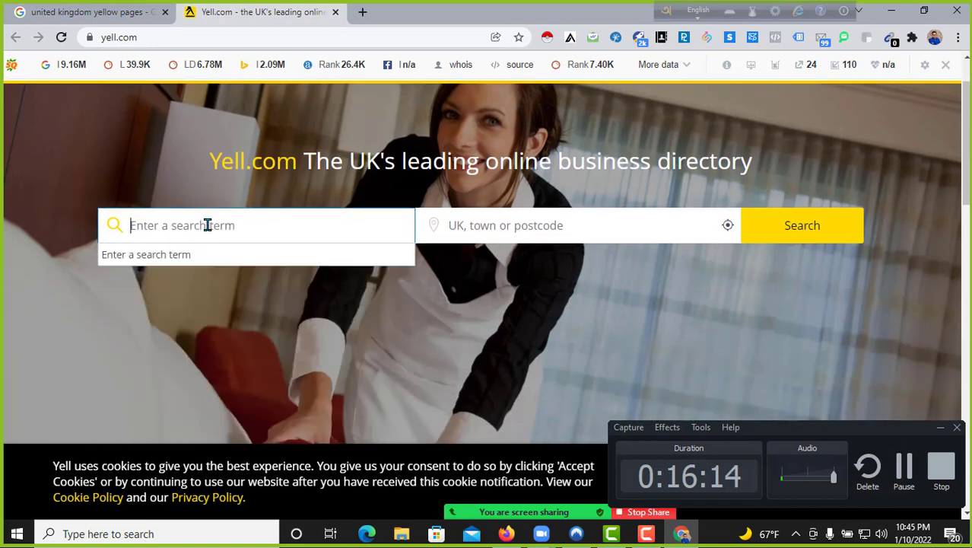
pyautogui.write('Dent')
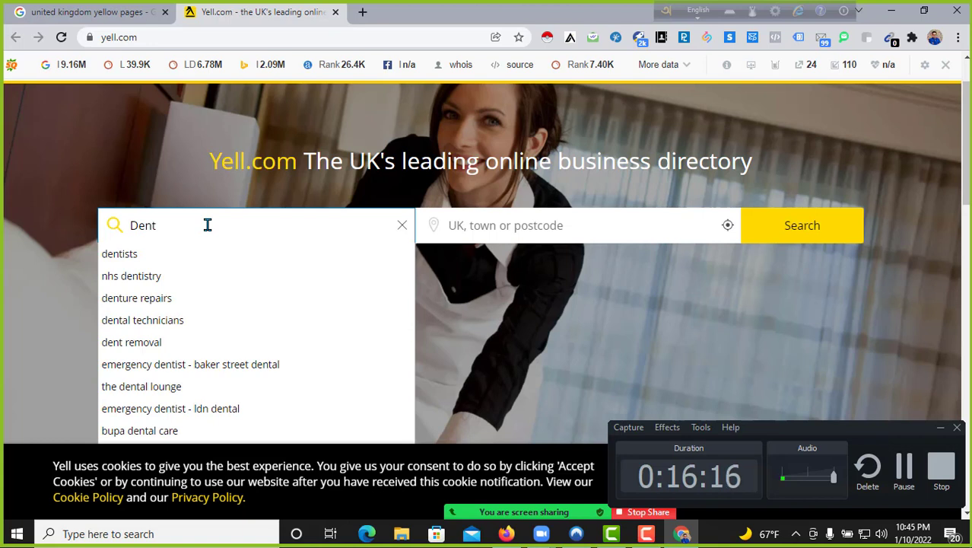
pyautogui.write('ist')
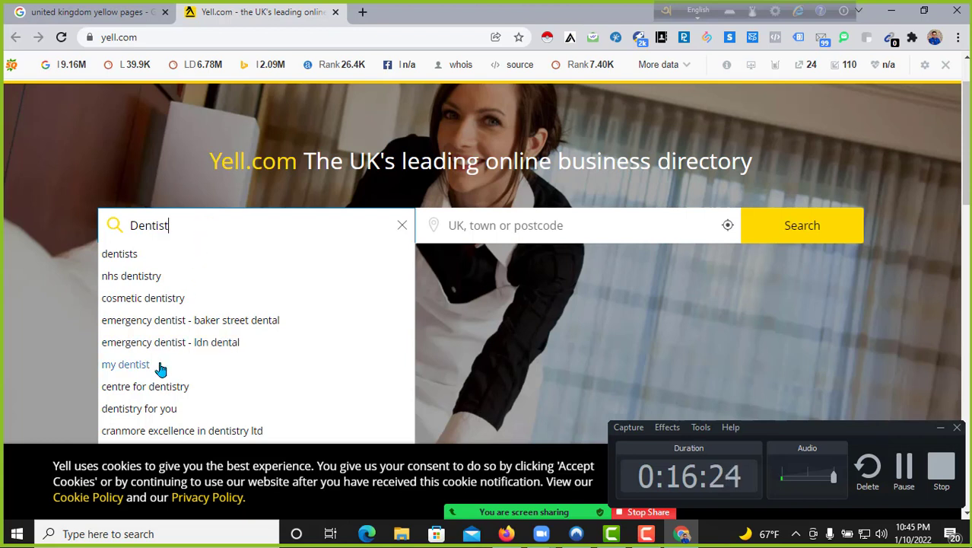
# Step: Set the search location to London and run the dentist search
pyautogui.click(540, 227)
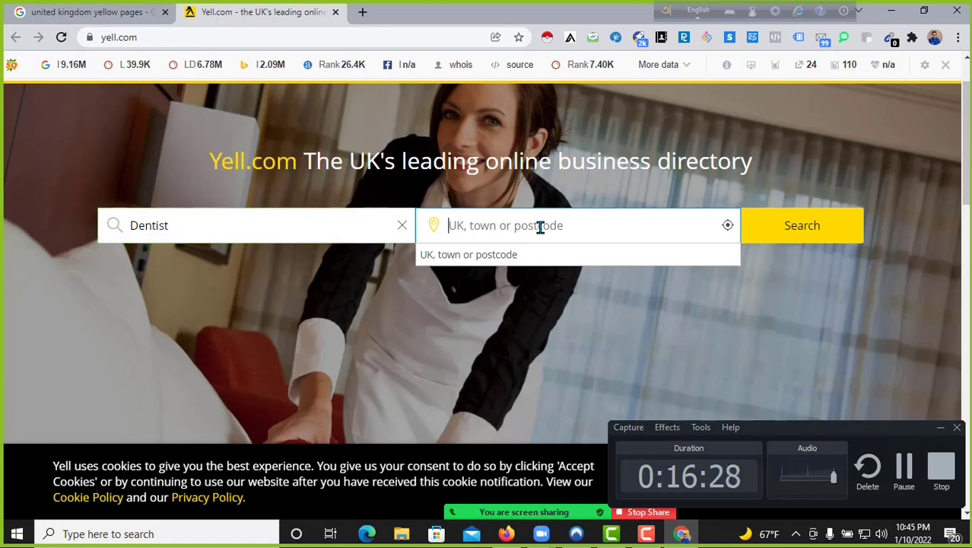
pyautogui.write('Londin')
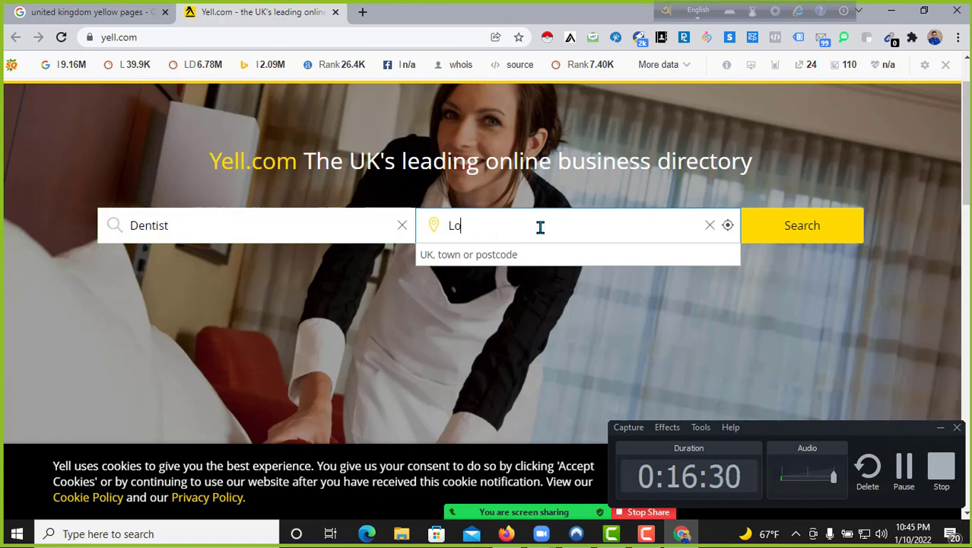
pyautogui.press('BackSpace')
pyautogui.press('BackSpace')
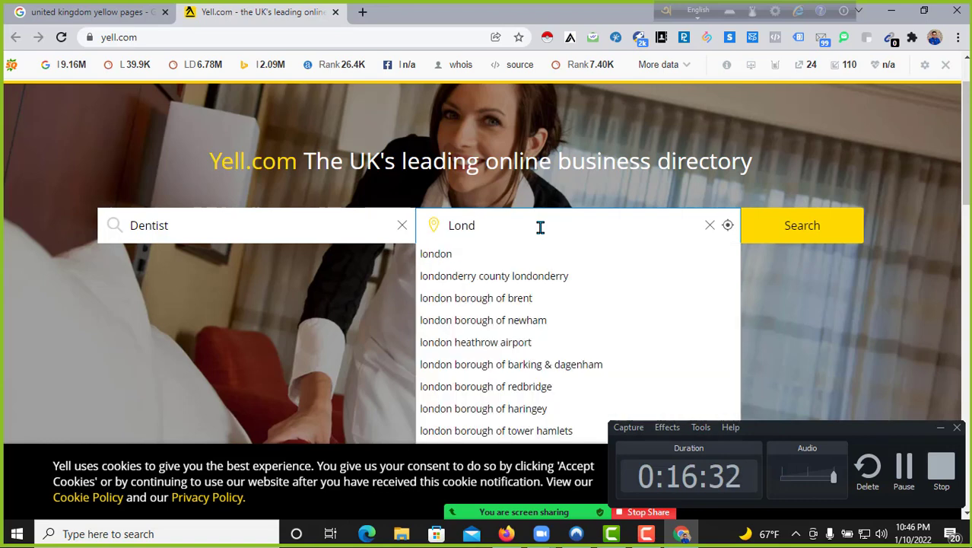
pyautogui.click(772, 232)
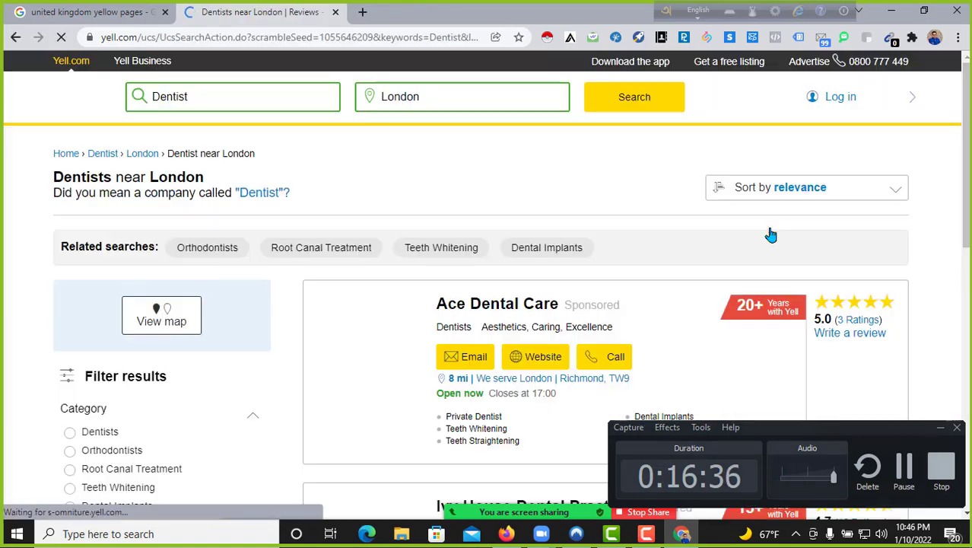
# Step: Scrape the dentist listings with Instant Data Scraper, enable infinite scroll and look through the collected rows
pyautogui.scroll(-5, 403, 191)
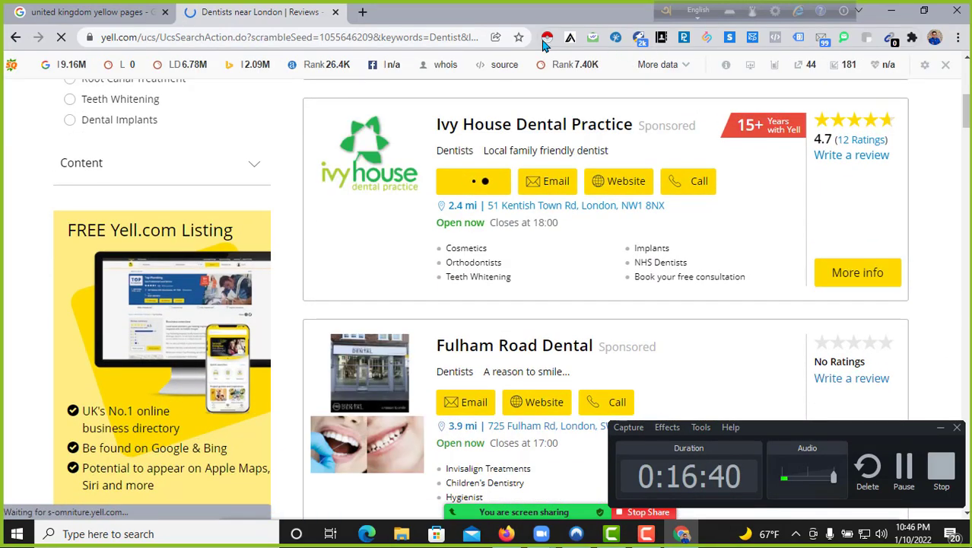
pyautogui.click(545, 40)
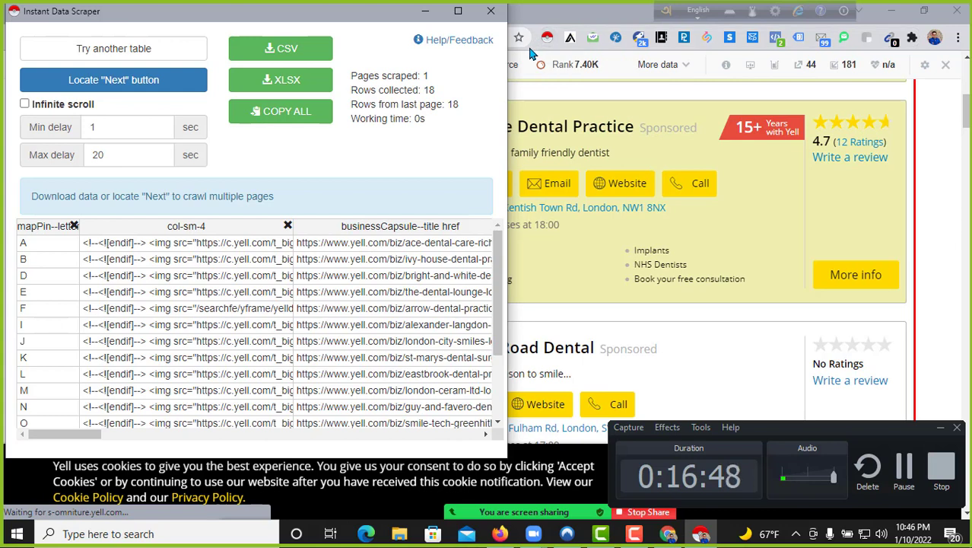
pyautogui.click(28, 103)
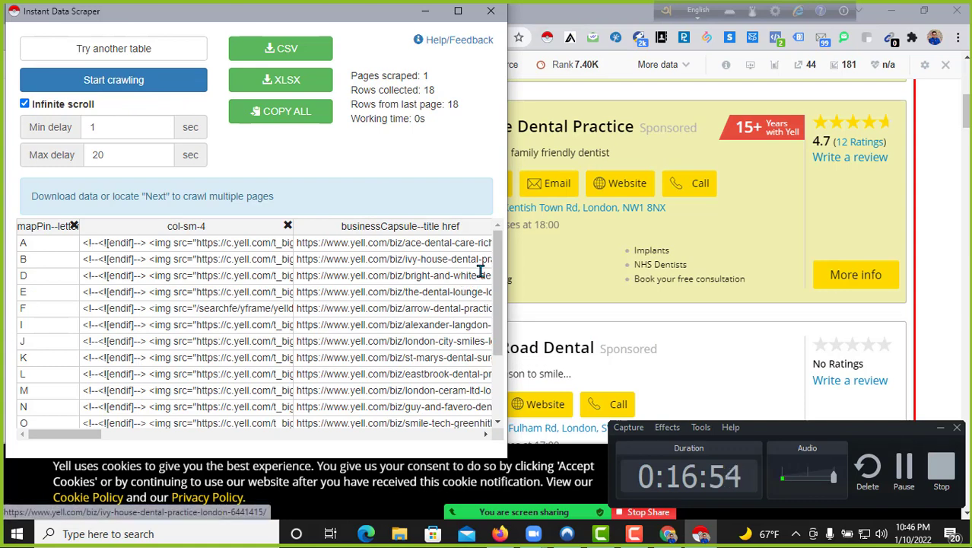
pyautogui.scroll(-5, 492, 259)
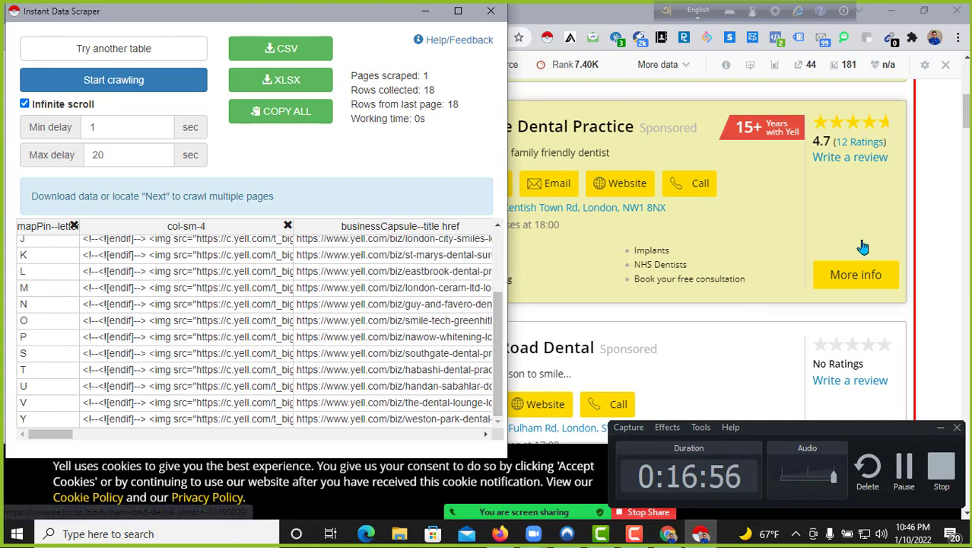
# Step: Return to the Yell listings, clear the recorder window away and go to the second page of dentist results
pyautogui.click(943, 257)
pyautogui.click(939, 427)
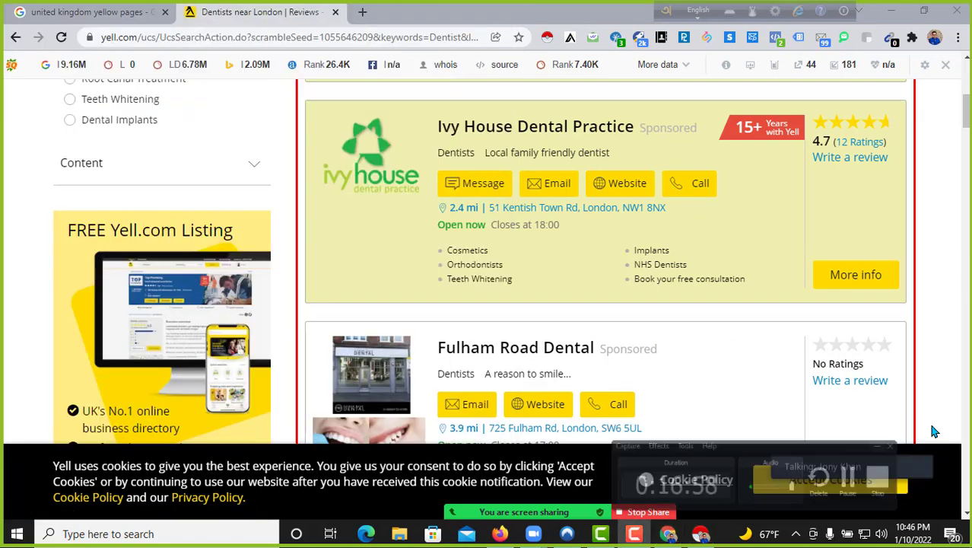
pyautogui.scroll(-20, 738, 320)
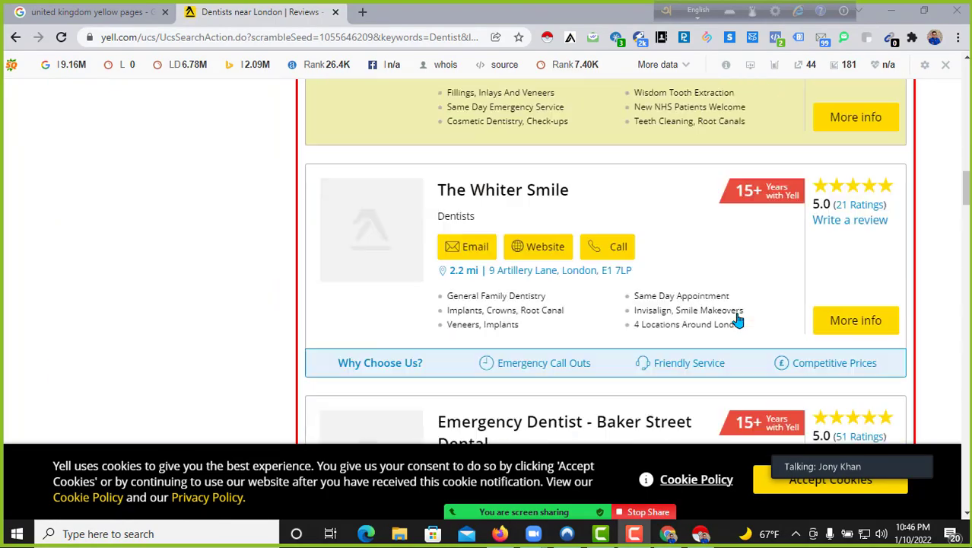
pyautogui.scroll(-10, 738, 320)
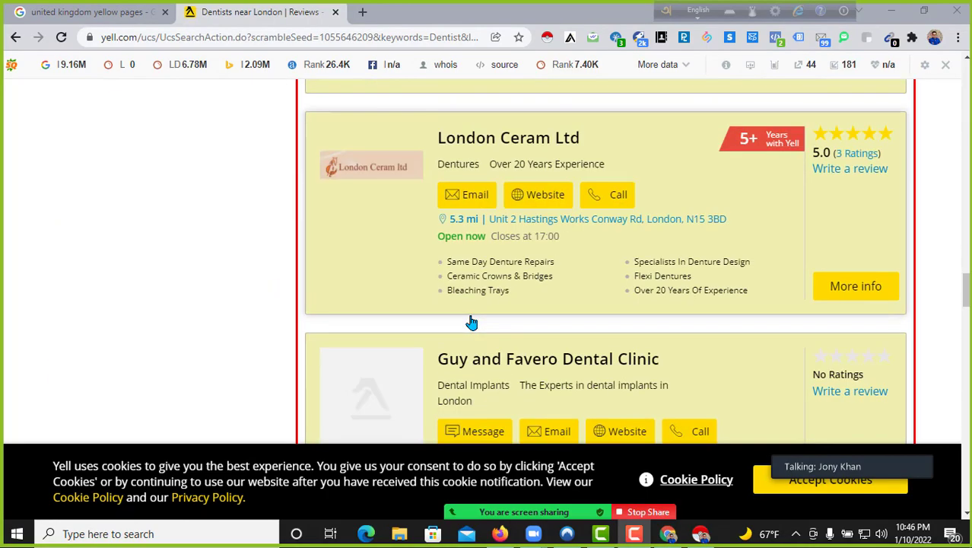
pyautogui.scroll(-20, 471, 323)
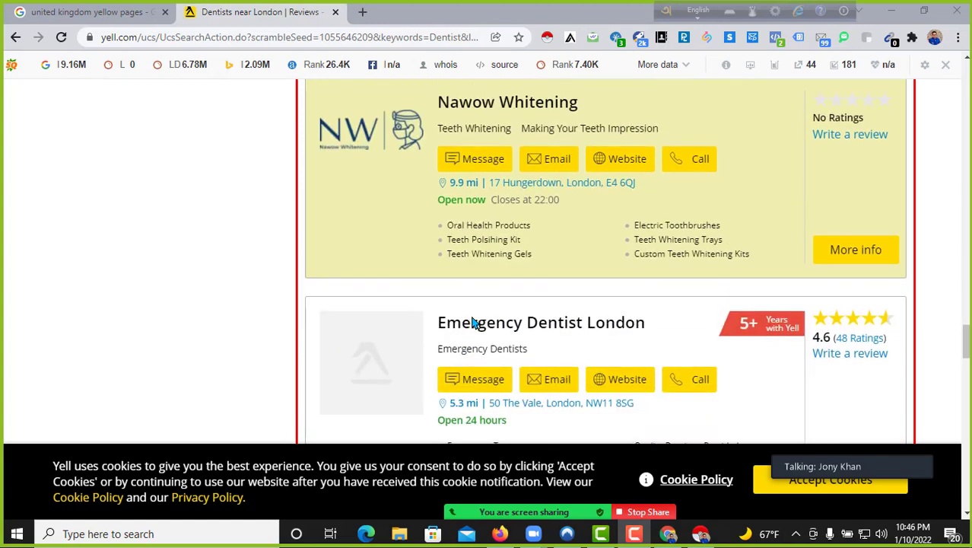
pyautogui.scroll(-15, 472, 323)
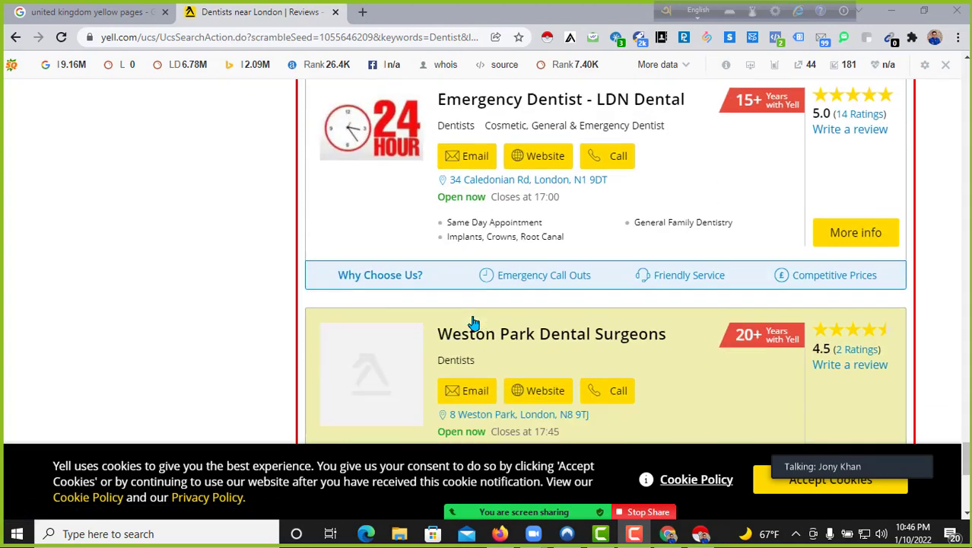
pyautogui.scroll(5, 472, 323)
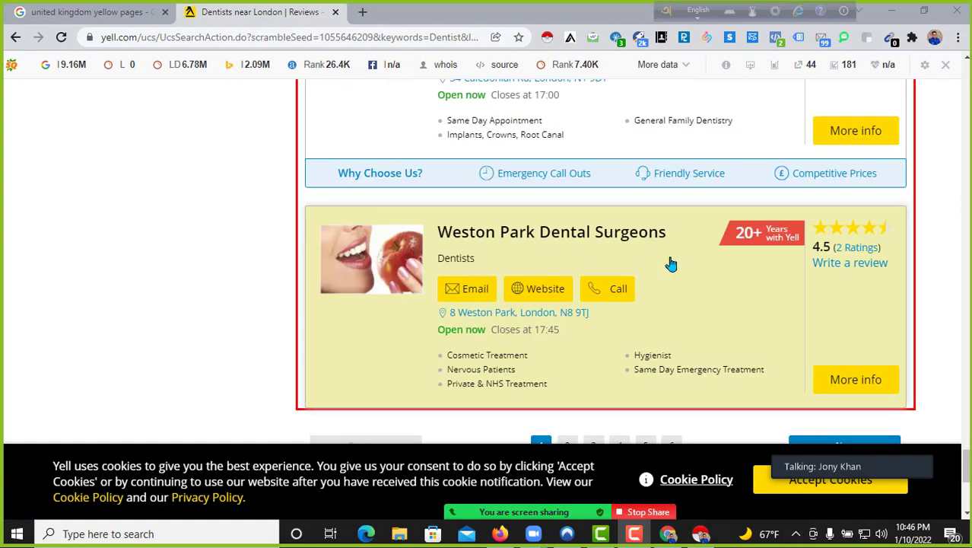
pyautogui.scroll(-3, 738, 259)
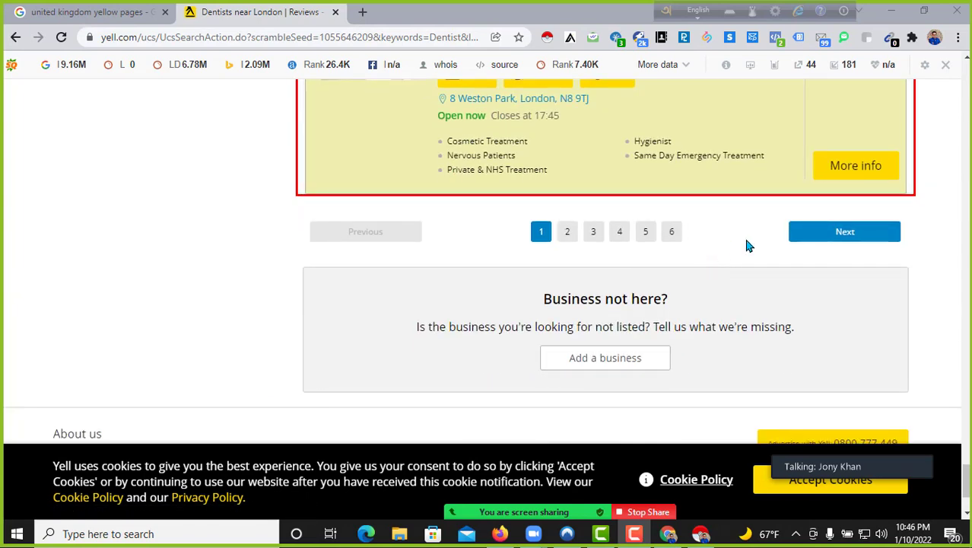
pyautogui.click(842, 243)
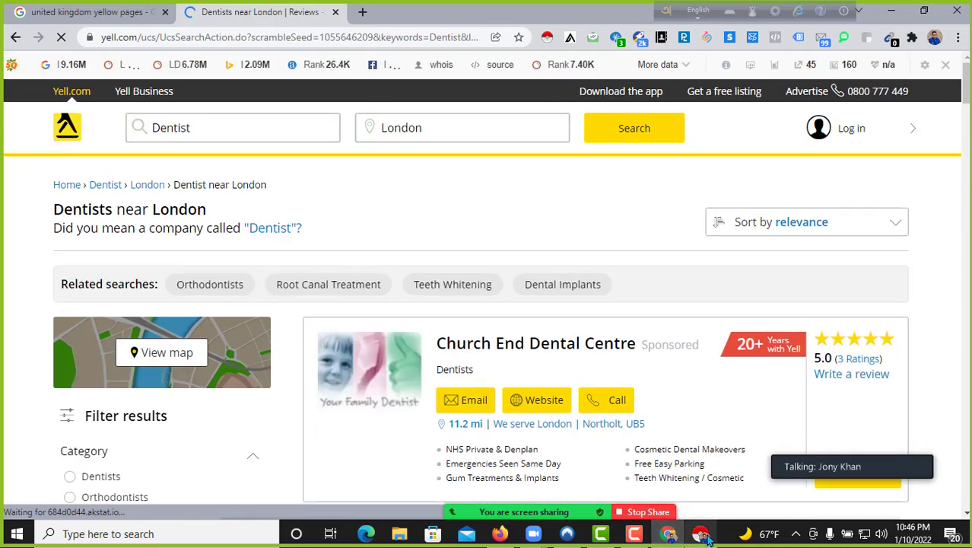
# Step: Bring Instant Data Scraper back up over the second results page and start crawling
pyautogui.click(701, 533)
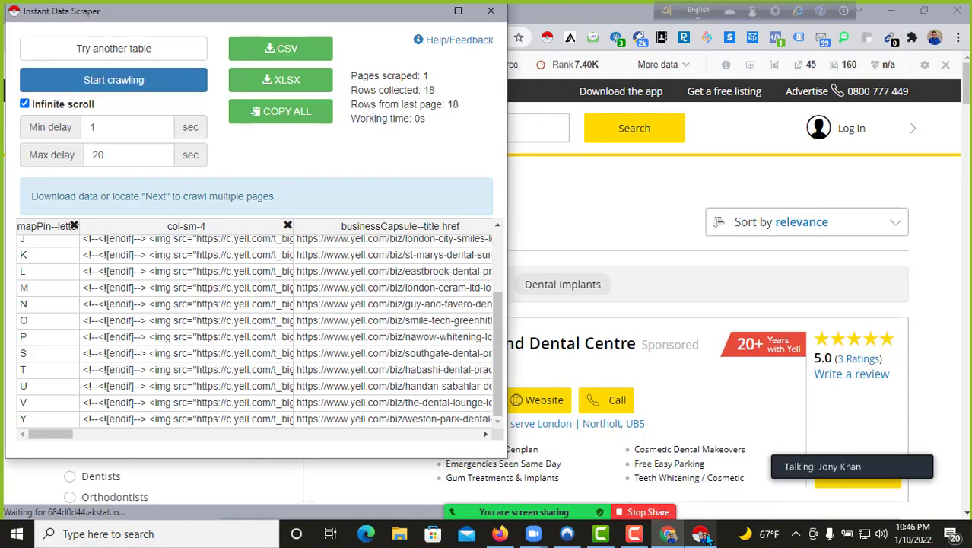
pyautogui.scroll(-15, 947, 160)
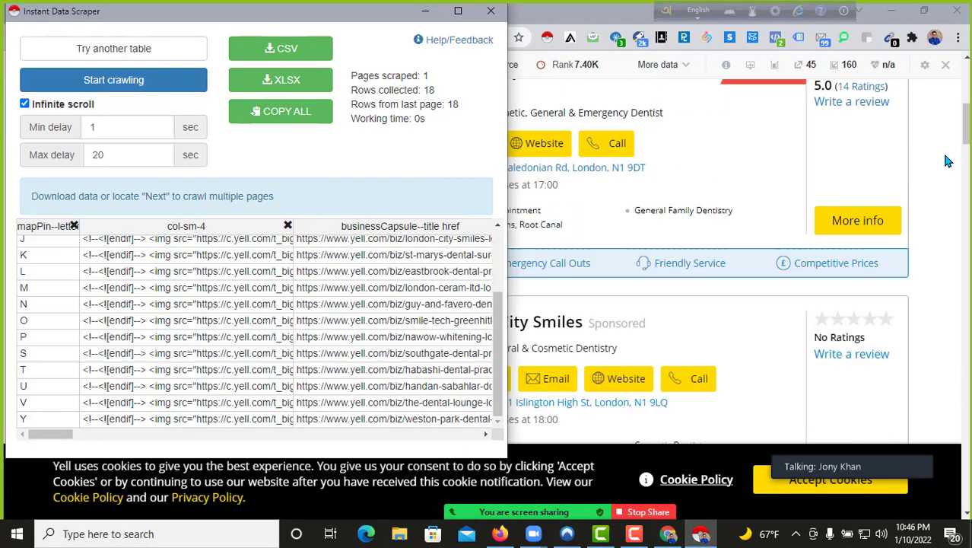
pyautogui.scroll(-15, 947, 160)
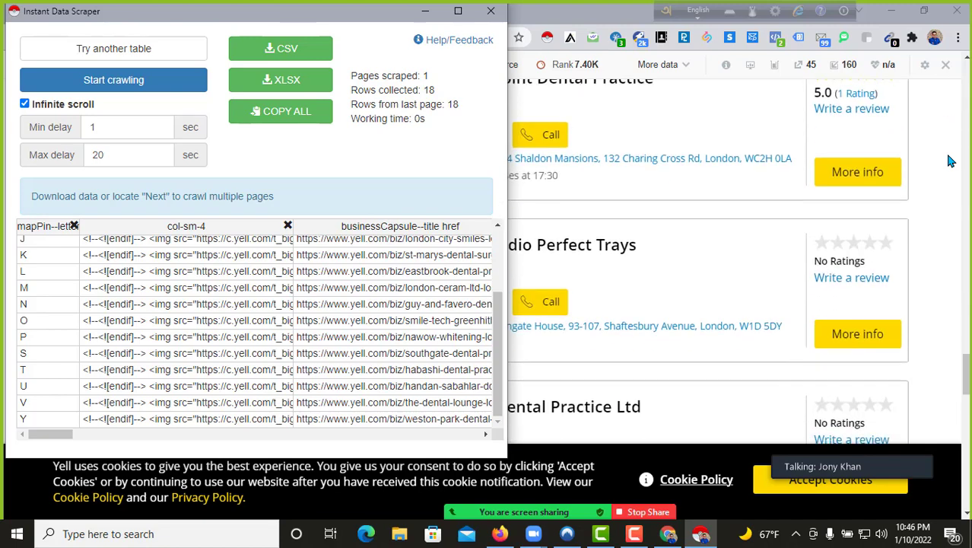
pyautogui.scroll(5, 949, 158)
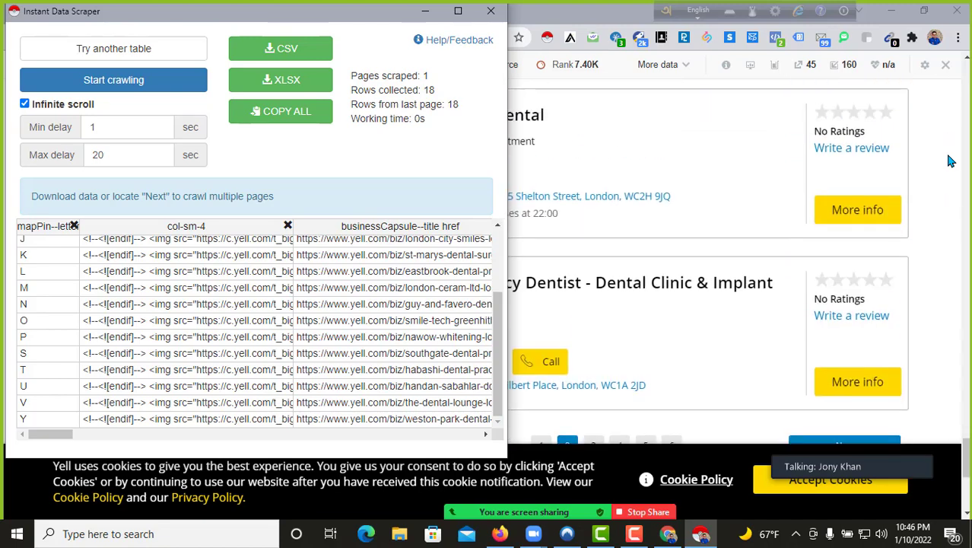
pyautogui.scroll(-5, 943, 157)
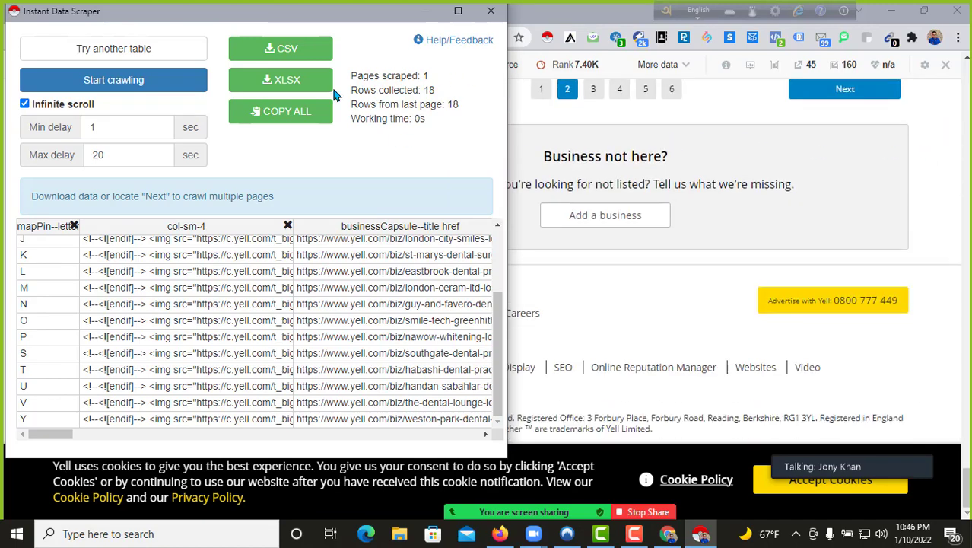
pyautogui.click(156, 84)
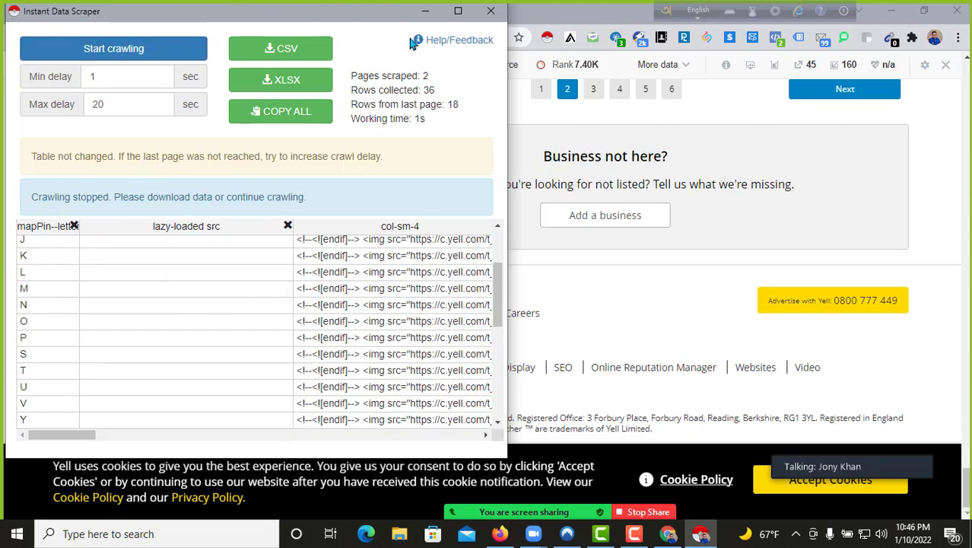
# Step: Minimize the scraper window and look back through the dentist listings on the second results page
pyautogui.click(425, 11)
pyautogui.scroll(3, 498, 203)
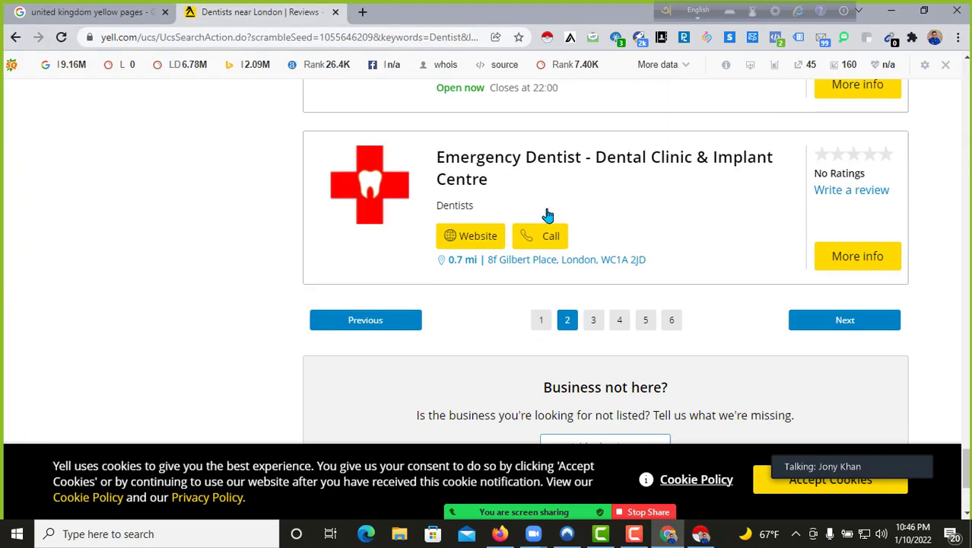
pyautogui.scroll(15, 548, 215)
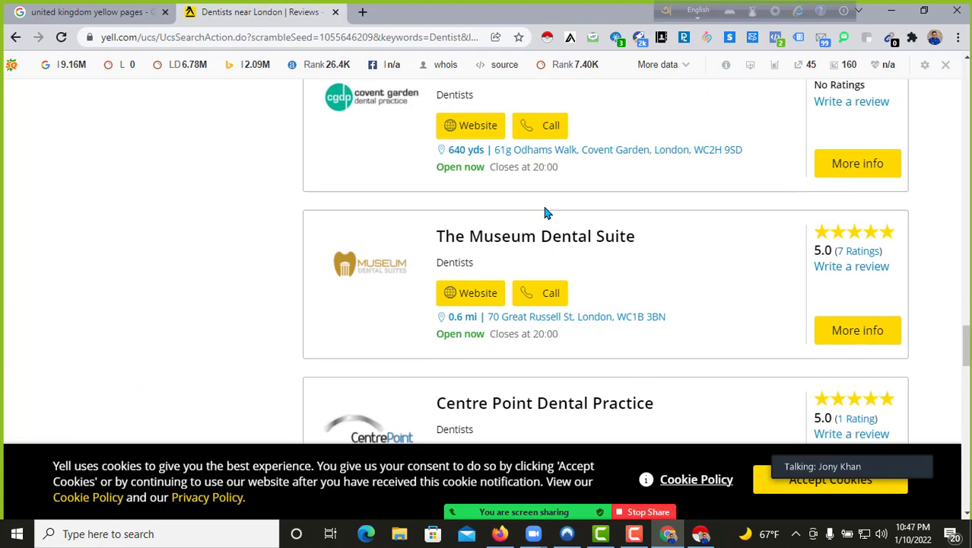
# Step: Look back through the dentist listings up to the search form on the second results page
pyautogui.scroll(15, 544, 212)
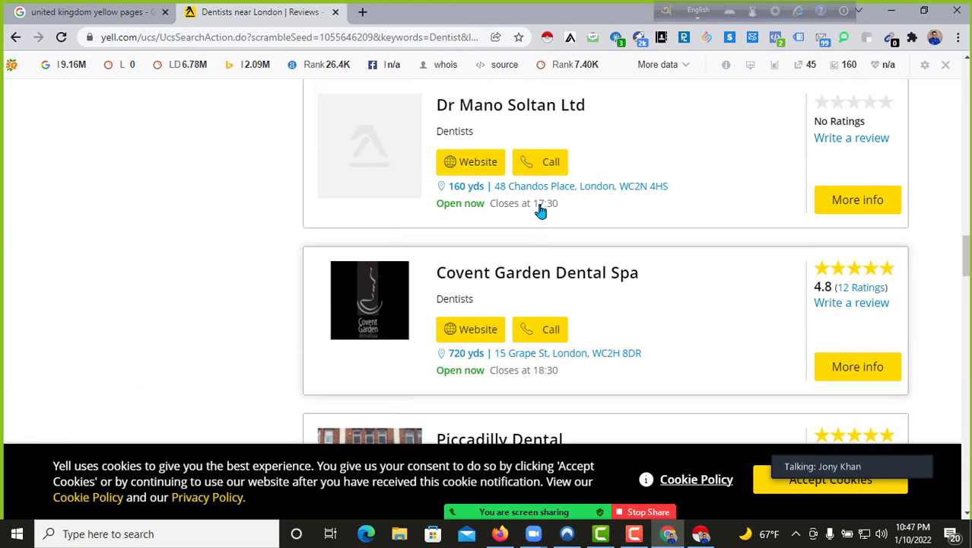
pyautogui.scroll(15, 536, 213)
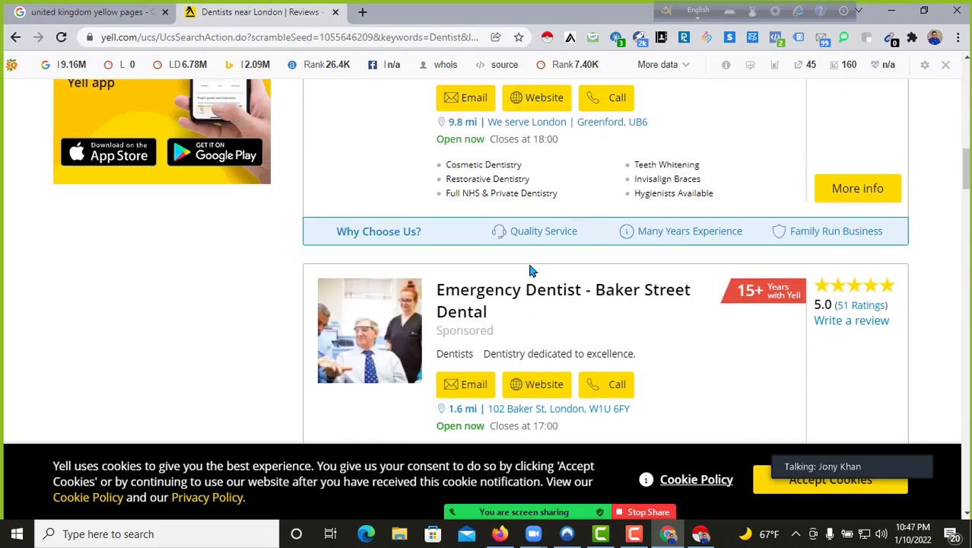
pyautogui.scroll(10, 531, 270)
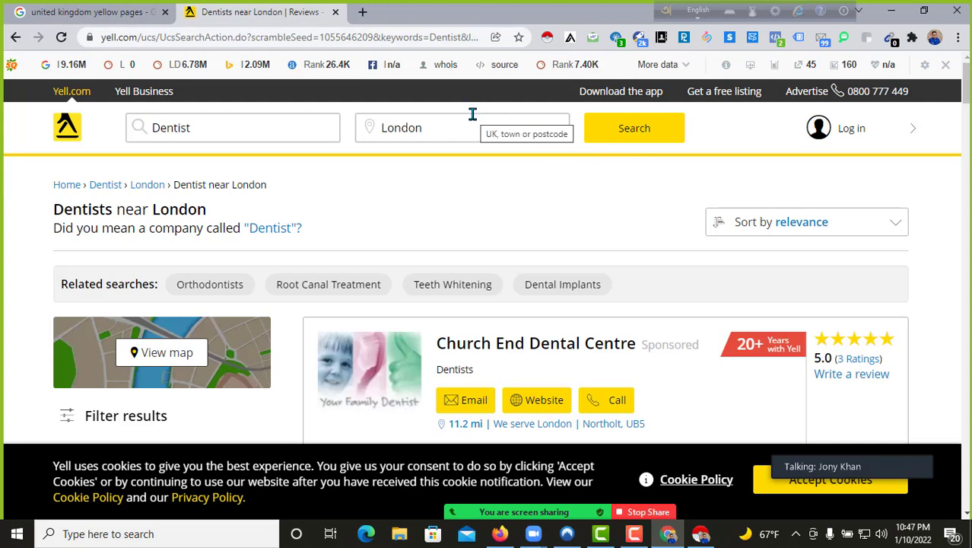
# Step: Stop the Zoom screen share and start sharing the full screen again
pyautogui.click(645, 512)
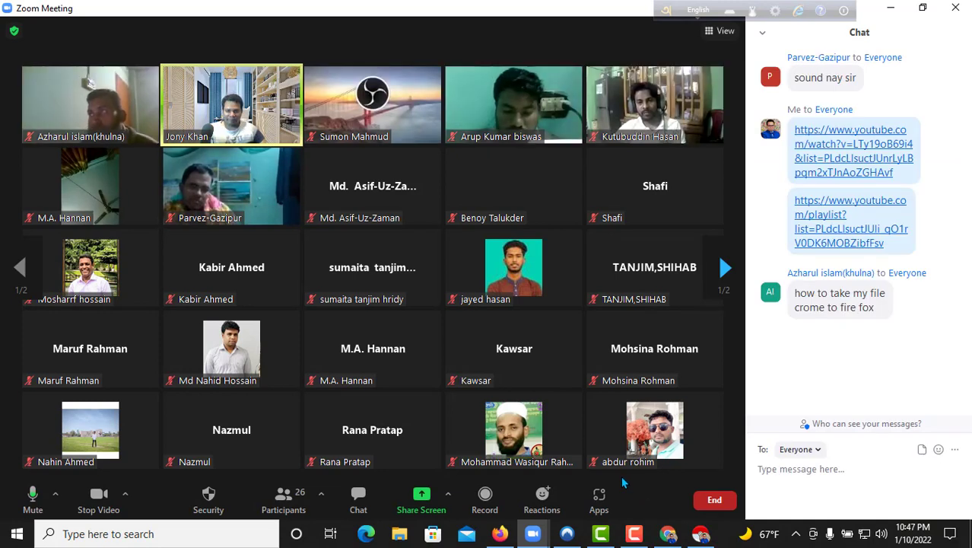
pyautogui.moveTo(603, 460)
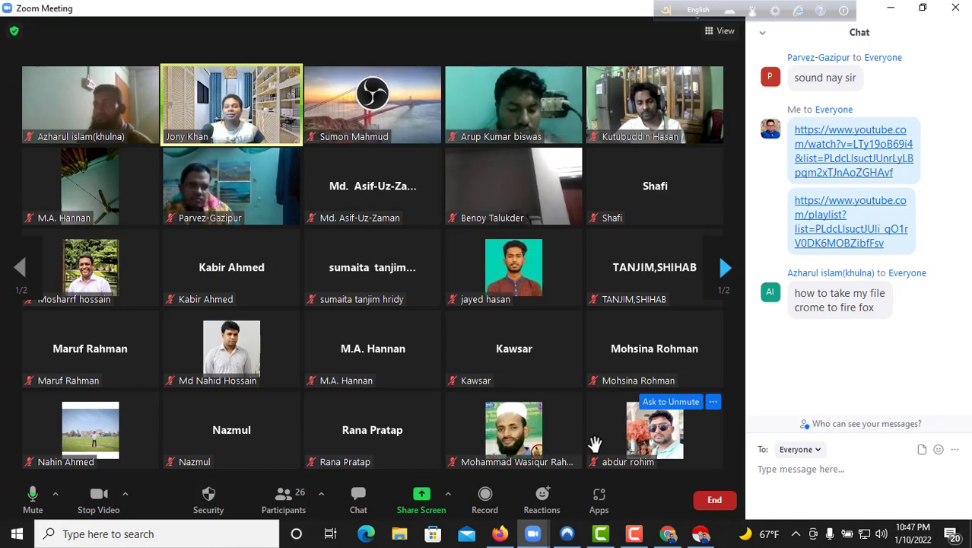
pyautogui.moveTo(570, 428)
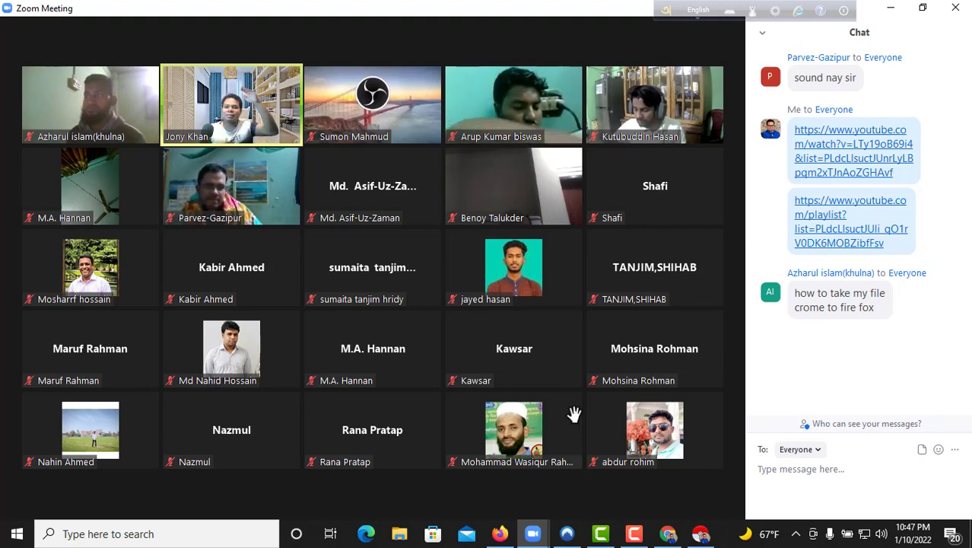
pyautogui.click(422, 498)
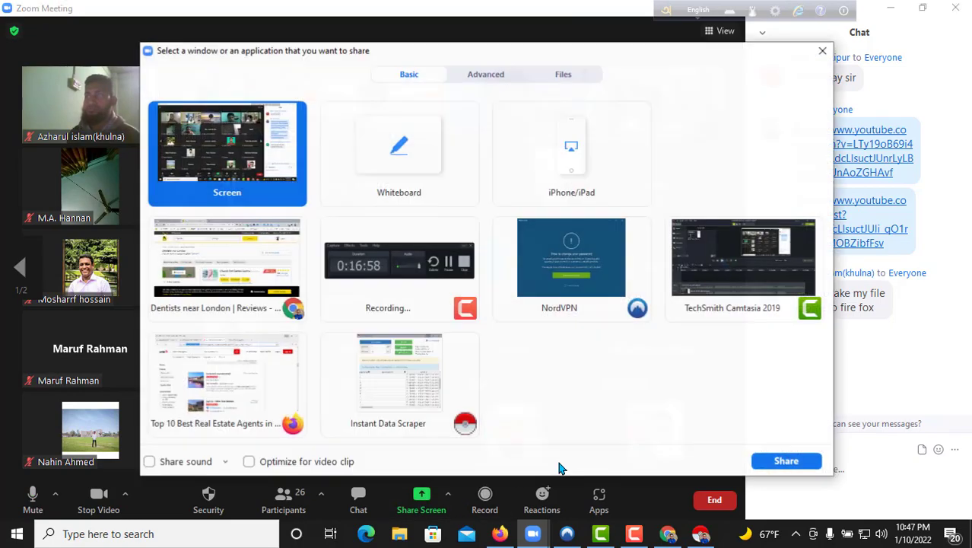
pyautogui.click(786, 460)
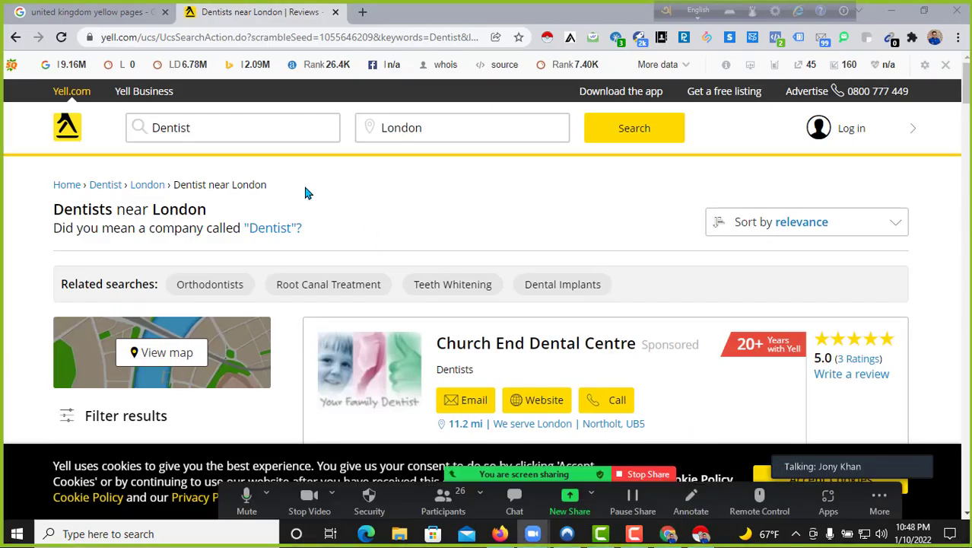
# Step: Examine the dentist listings on the second Yell results page down to the page navigation
pyautogui.scroll(-5, 575, 276)
pyautogui.scroll(-4, 580, 330)
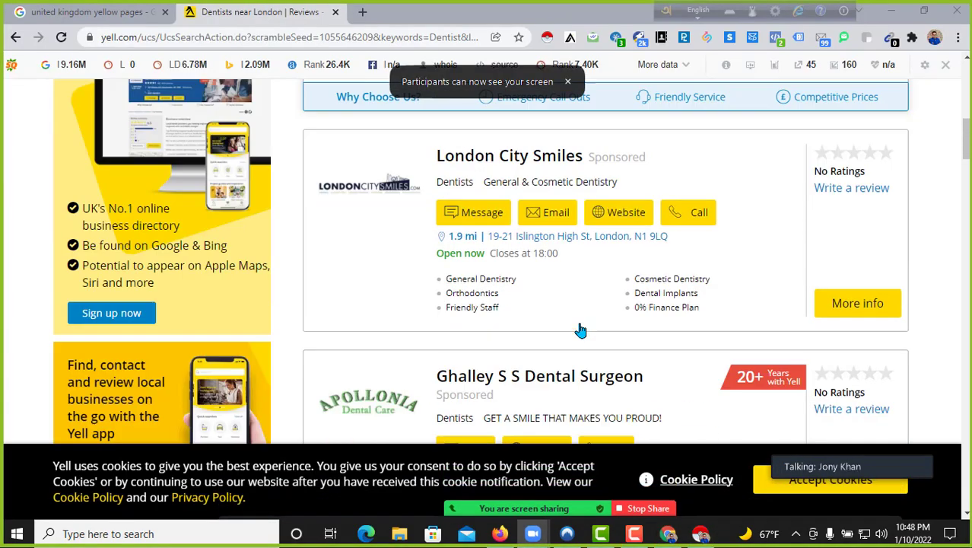
pyautogui.scroll(-15, 580, 331)
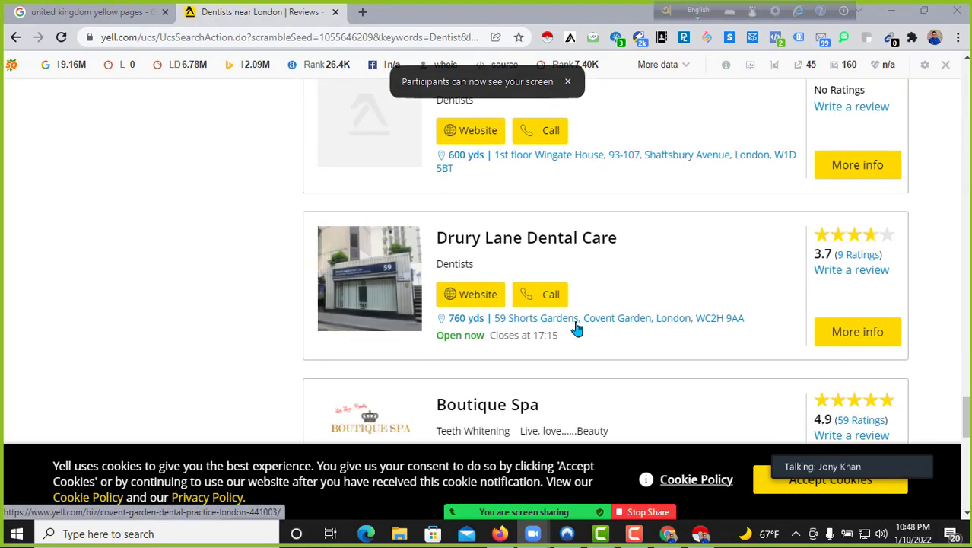
pyautogui.scroll(-5, 577, 327)
pyautogui.scroll(-8, 602, 254)
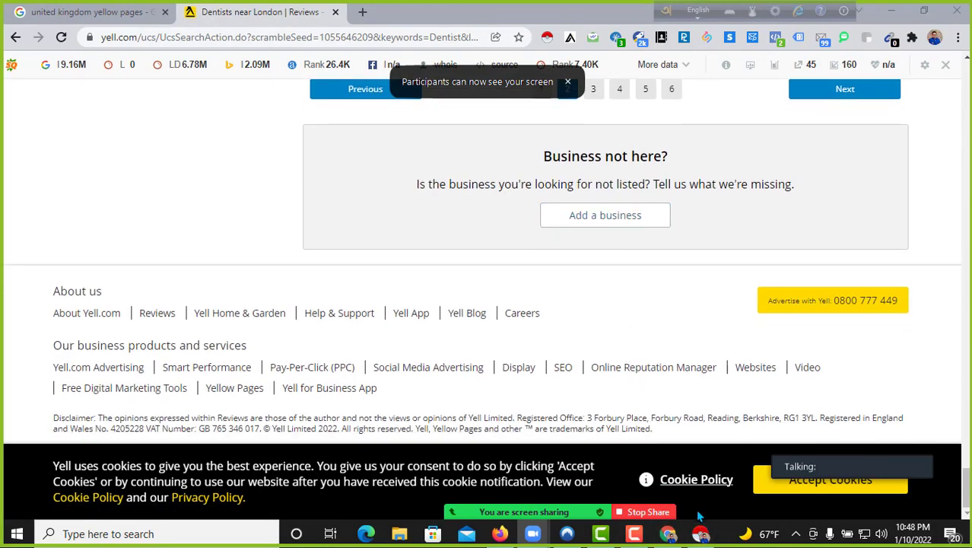
pyautogui.scroll(10, 376, 285)
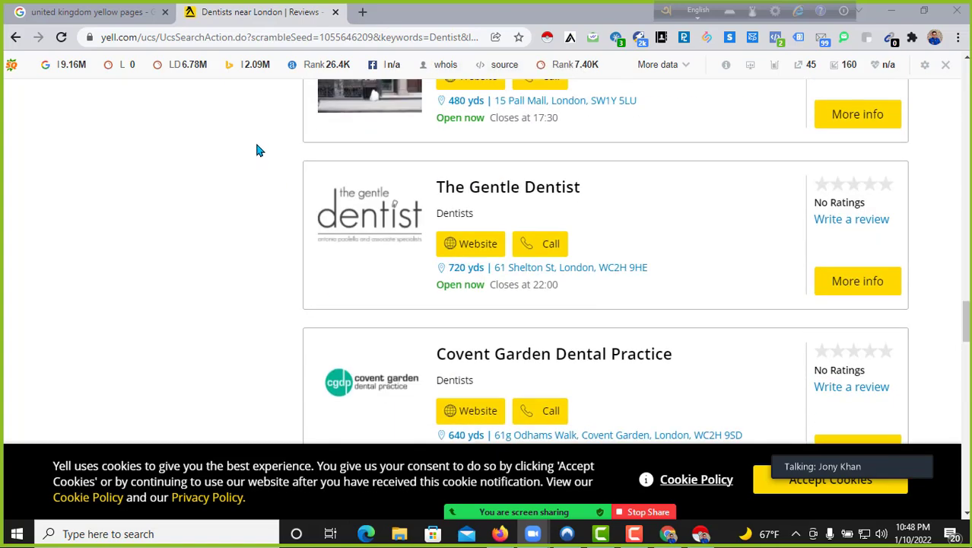
pyautogui.scroll(6, 256, 150)
# Step: Search Google for "Canada yellow pages" in a new tab
pyautogui.hotkey('ctrl', 't')
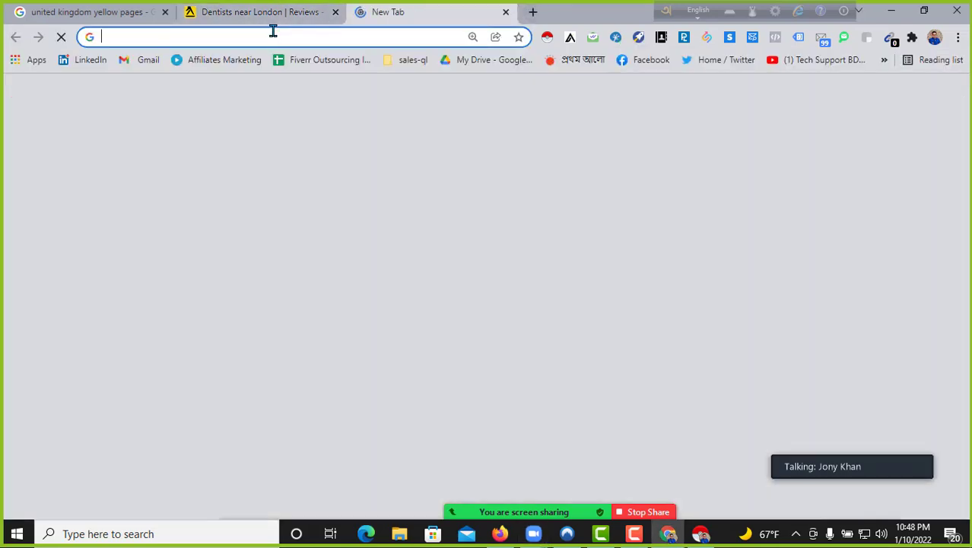
pyautogui.click(273, 31)
pyautogui.write('Cana')
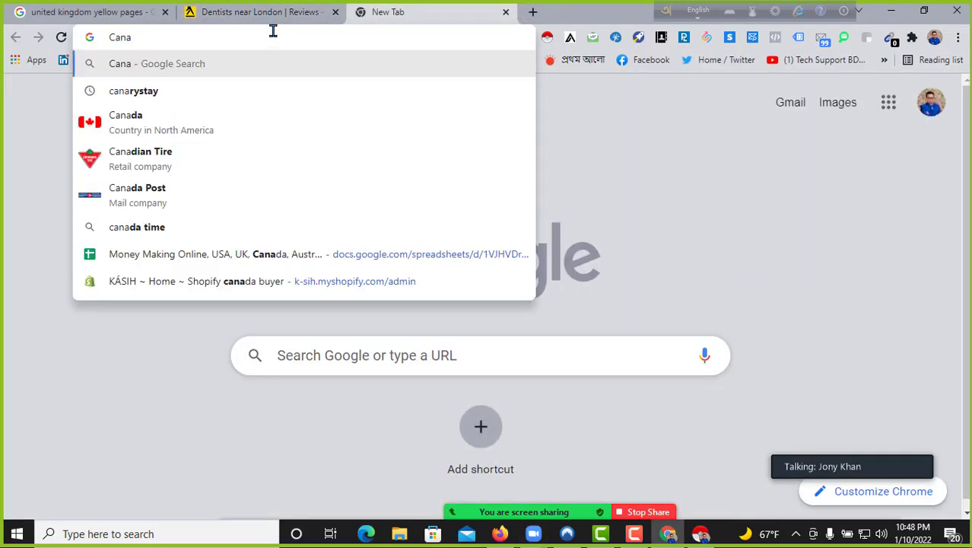
pyautogui.write('da yek')
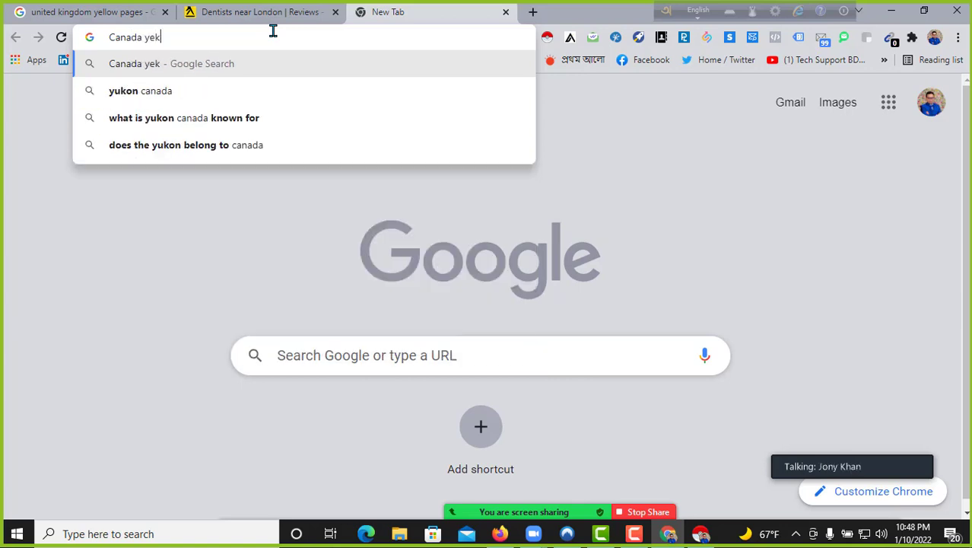
pyautogui.press('BackSpace')
pyautogui.write('llow pages')
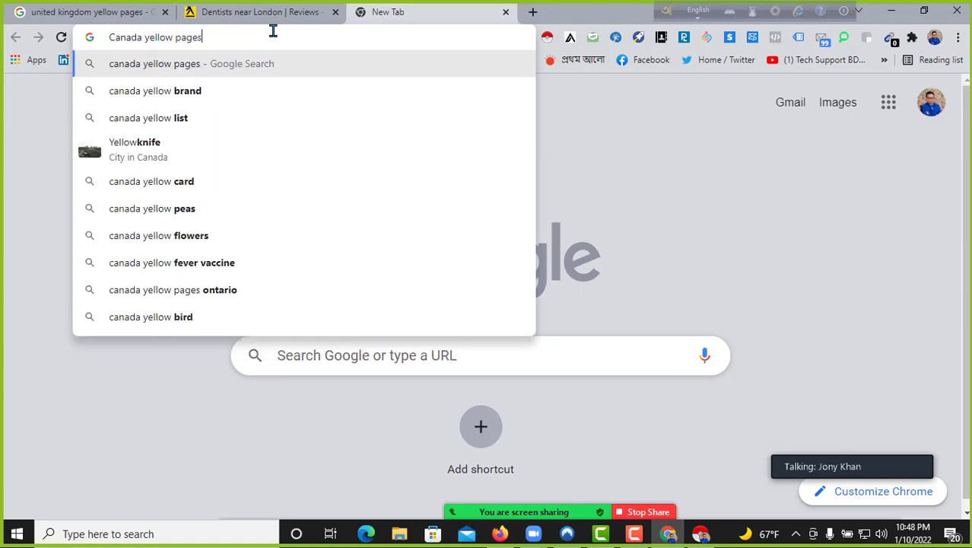
pyautogui.press('Return')
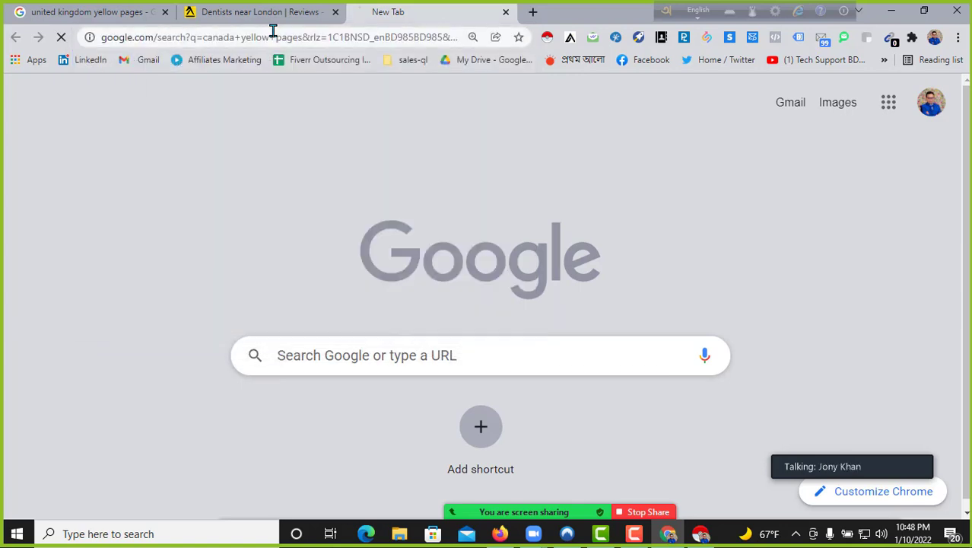
# Step: Open the YellowPages.ca result in its own tab and switch to it
pyautogui.scroll(-8, 281, 186)
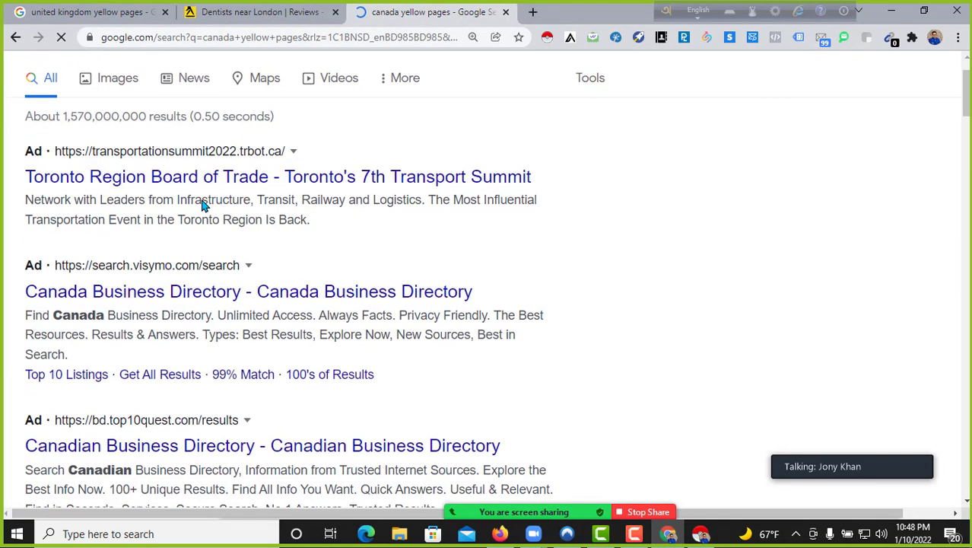
pyautogui.scroll(-1, 211, 205)
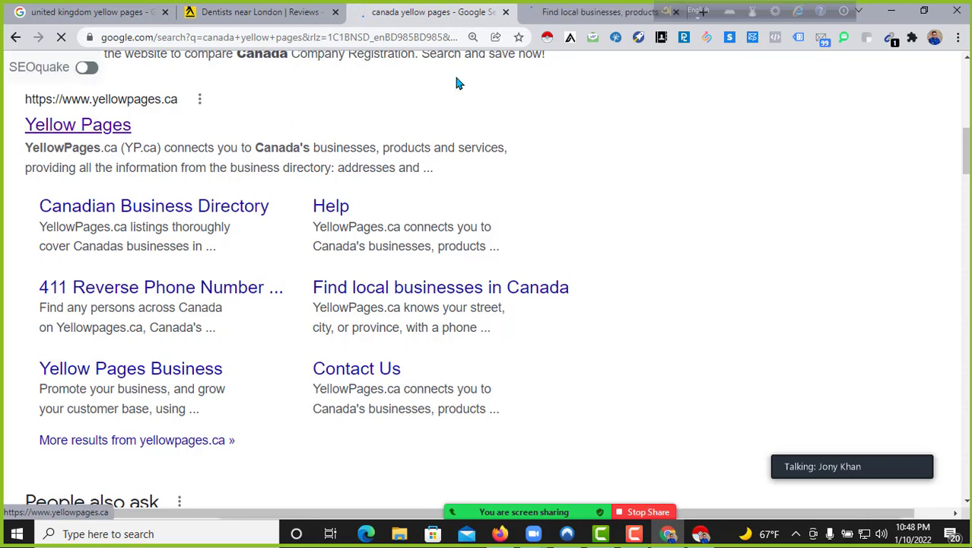
pyautogui.click(552, 13)
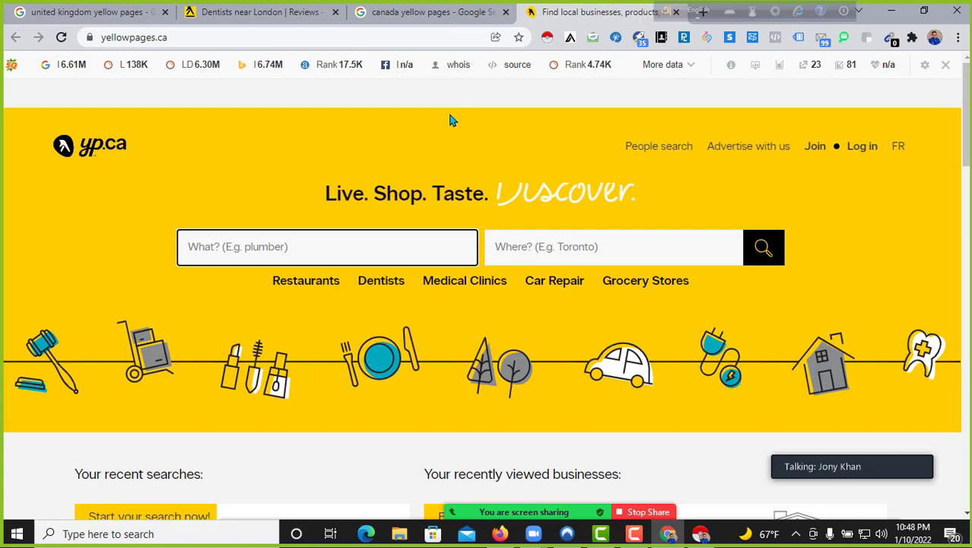
# Step: Search the YellowPages.ca directory for Plumber in Toronto, ON
pyautogui.scroll(-2, 445, 133)
pyautogui.scroll(2, 370, 177)
pyautogui.write('Pl')
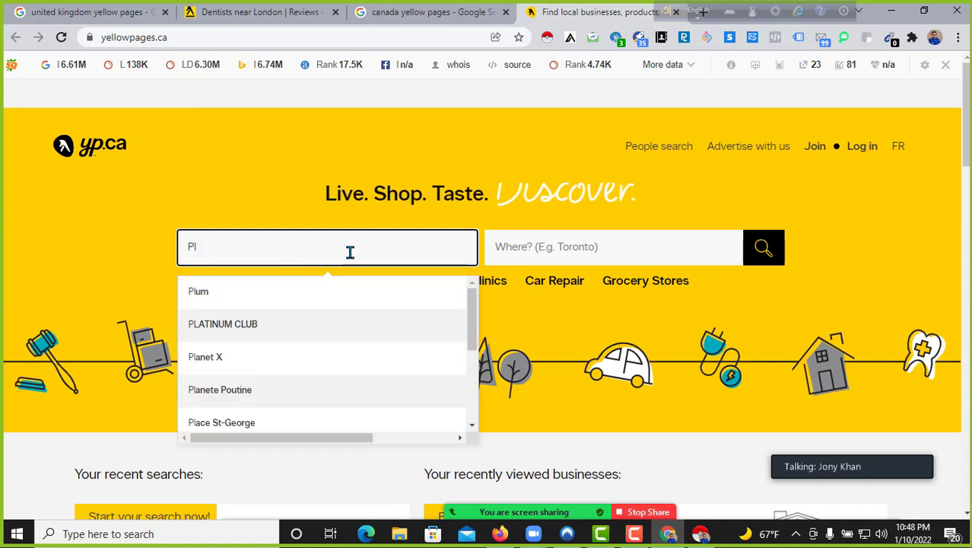
pyautogui.write('umber')
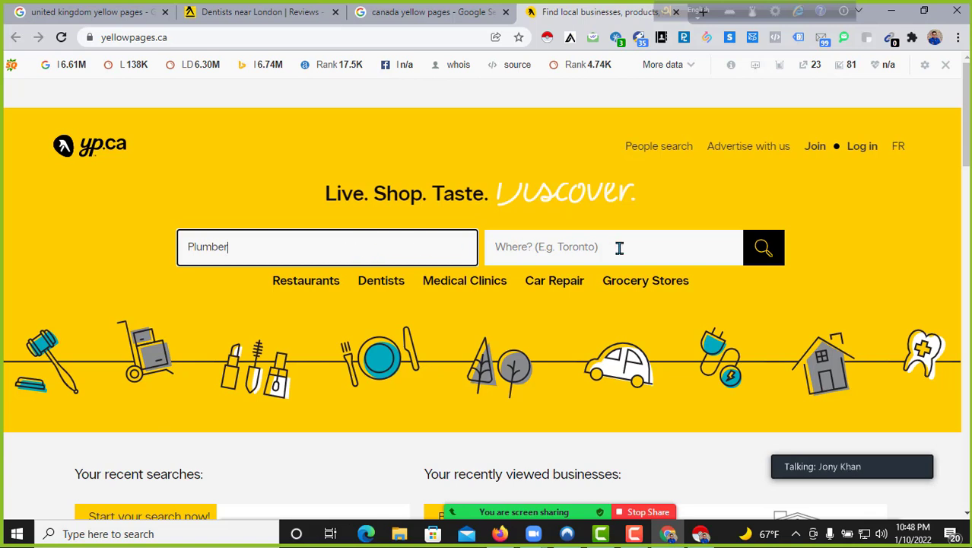
pyautogui.click(619, 247)
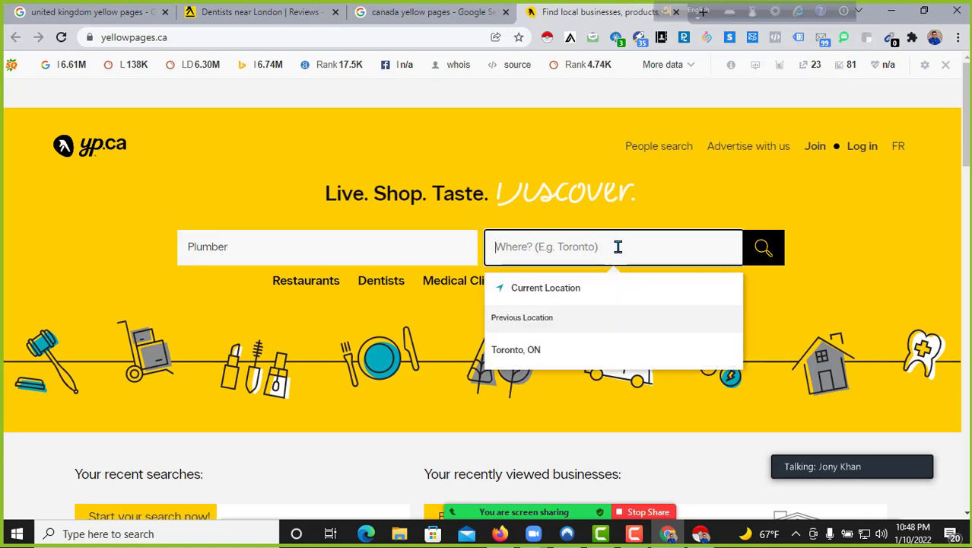
pyautogui.click(553, 343)
pyautogui.click(759, 249)
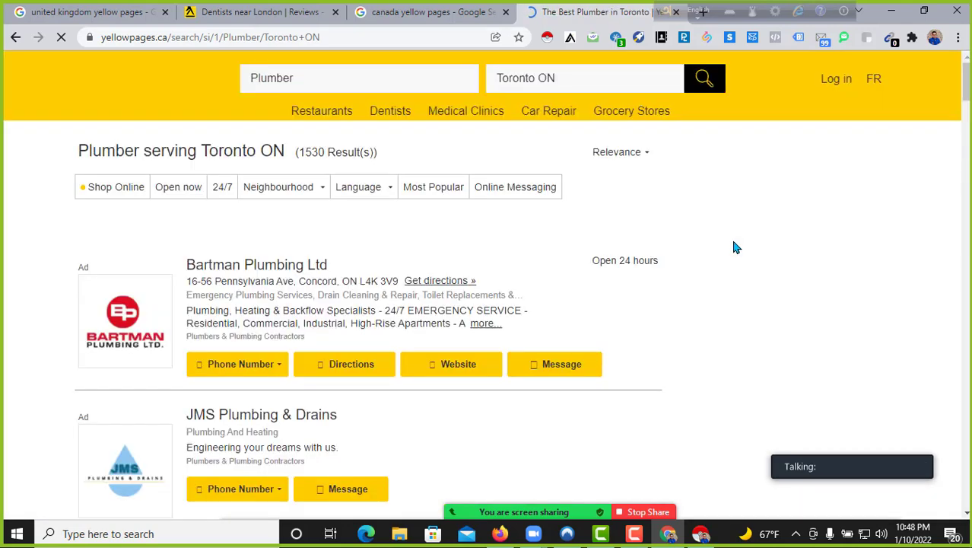
# Step: Look through the Toronto plumber listings down to the page navigation
pyautogui.scroll(-2, 575, 242)
pyautogui.scroll(-20, 570, 242)
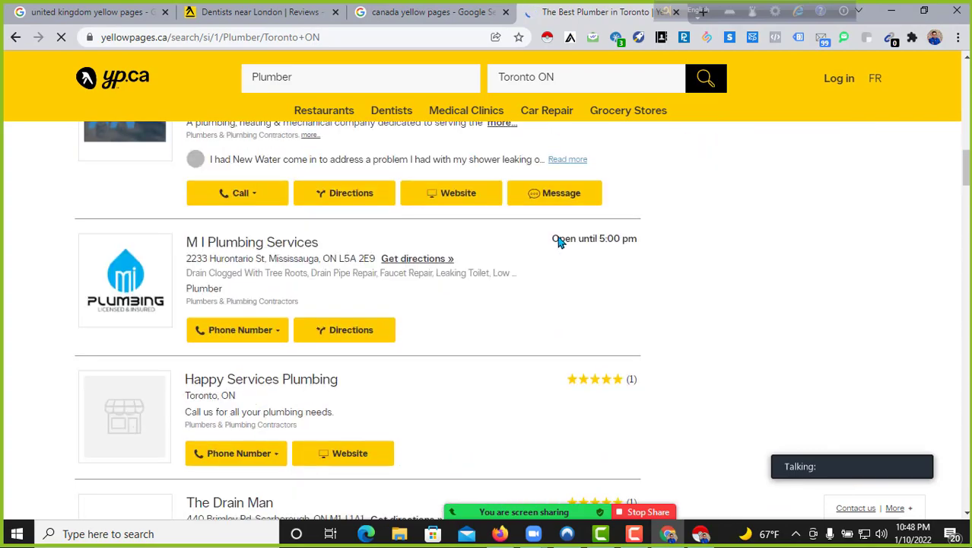
pyautogui.scroll(-20, 555, 240)
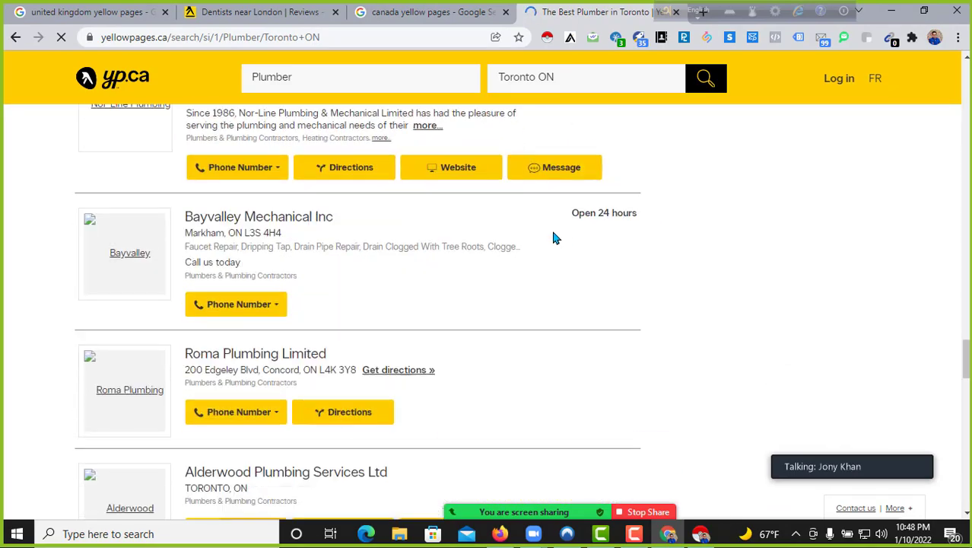
pyautogui.scroll(-10, 552, 237)
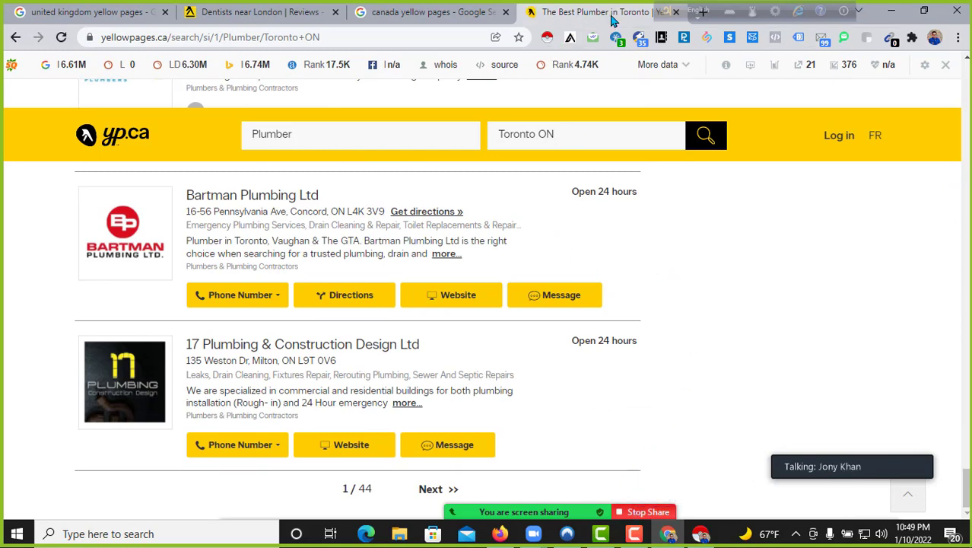
# Step: Move the floating keyboard language toolbar off the plumber results tab and open a new browser tab
pyautogui.moveTo(650, 11); pyautogui.dragTo(171, 24)
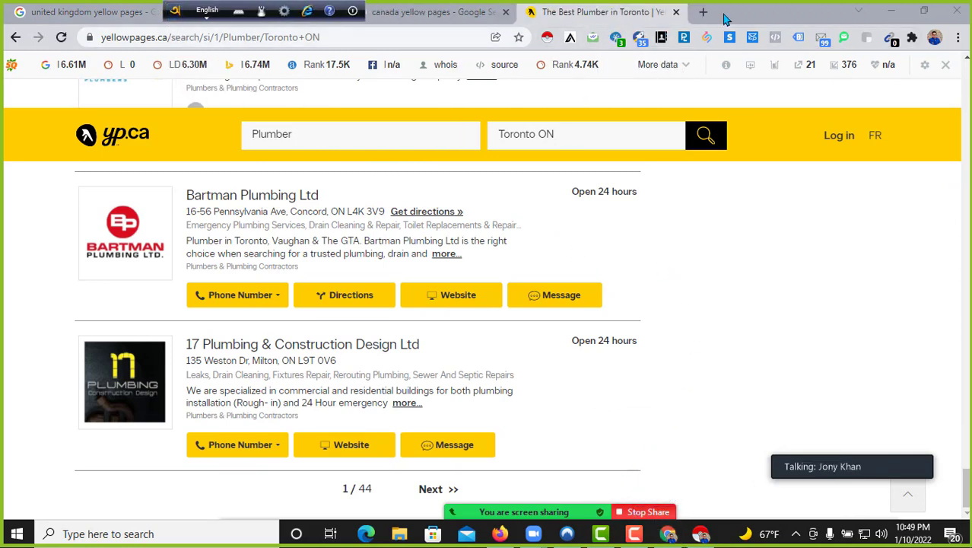
pyautogui.click(700, 12)
pyautogui.click(418, 38)
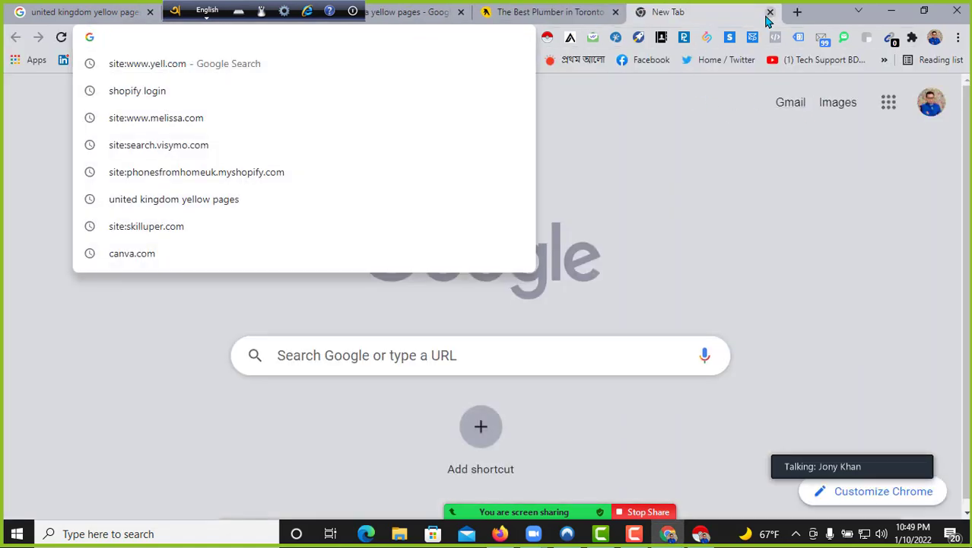
pyautogui.click(711, 96)
pyautogui.click(311, 39)
pyautogui.write('Germ')
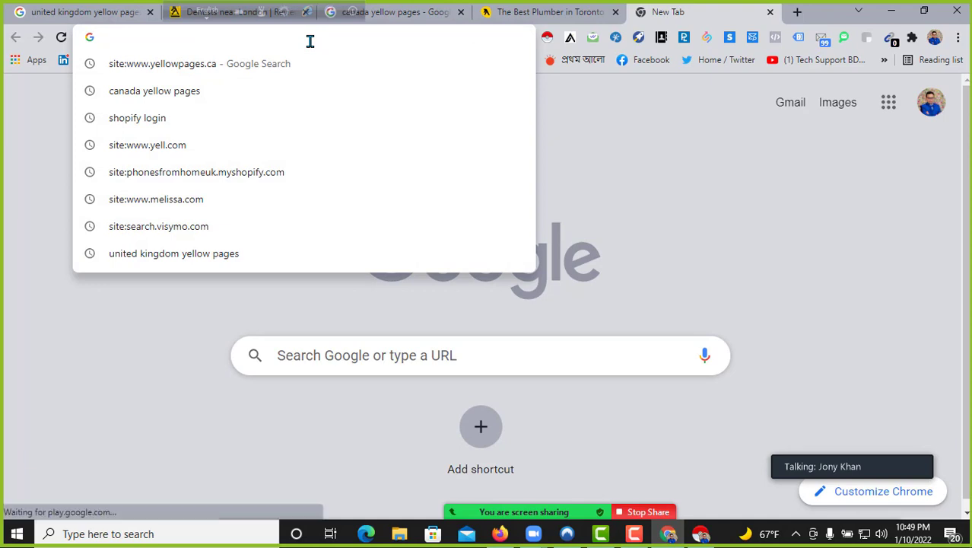
pyautogui.write('any')
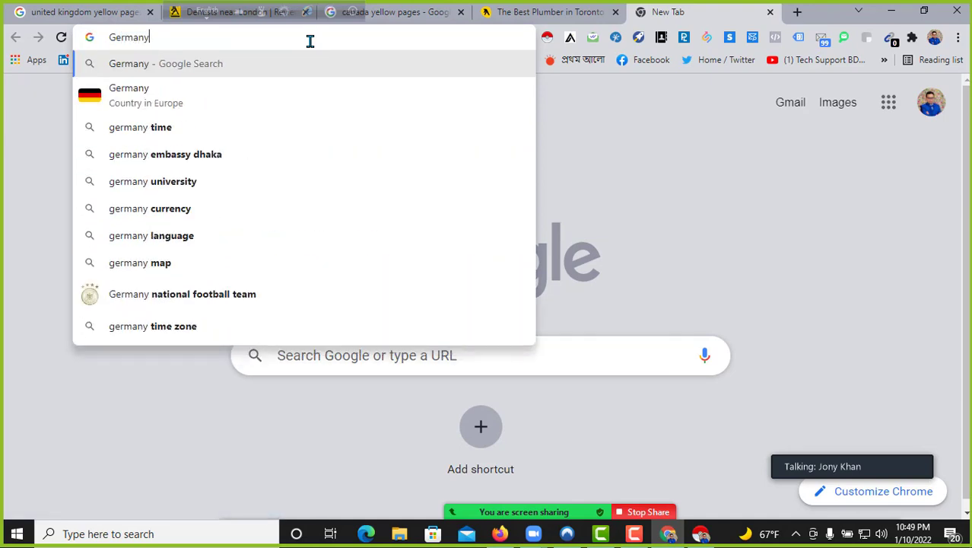
pyautogui.write(' 100 lead')
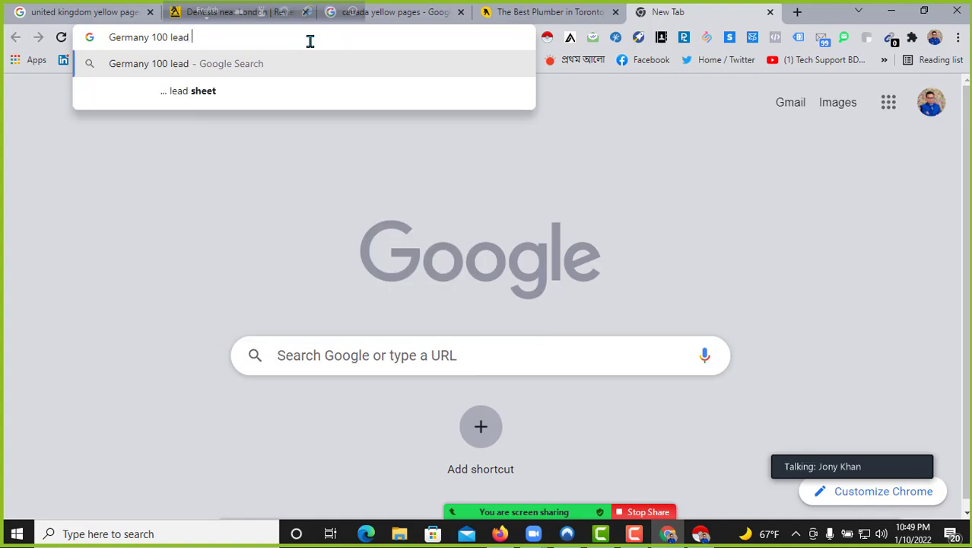
pyautogui.write(' den')
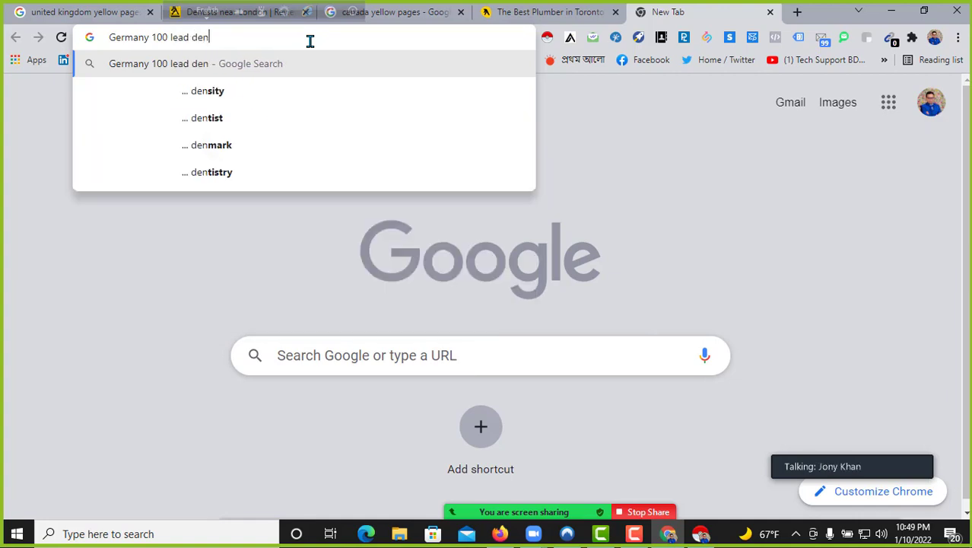
pyautogui.write('tist')
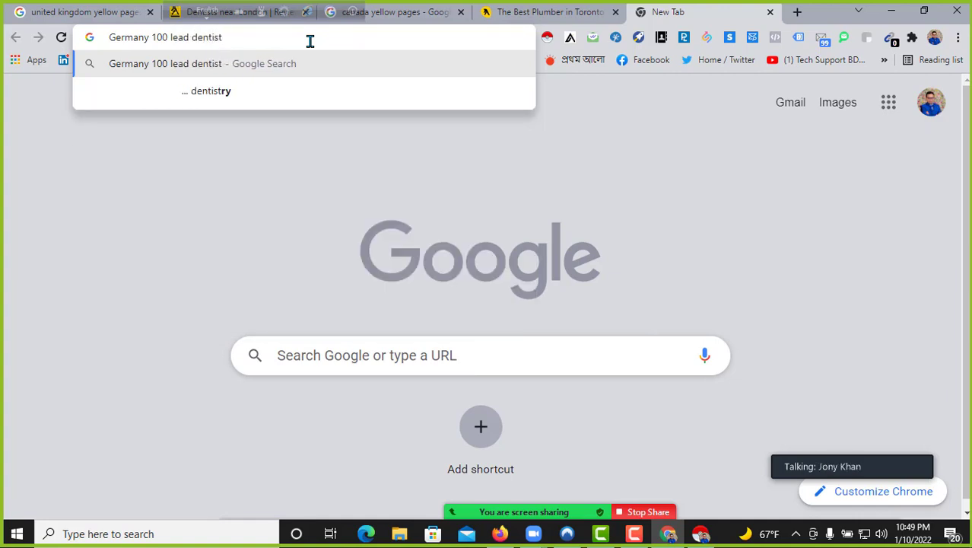
pyautogui.tripleClick(300, 38)
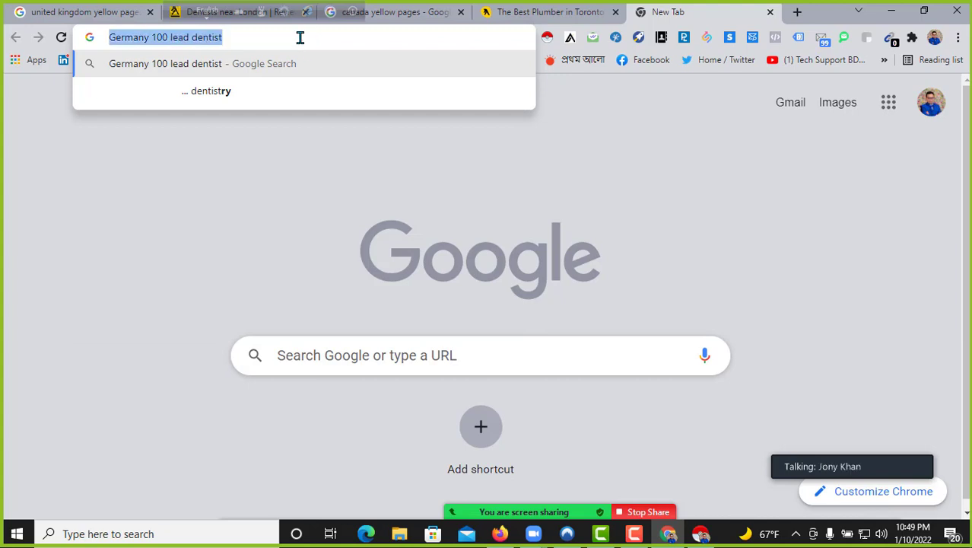
pyautogui.press('BackSpace')
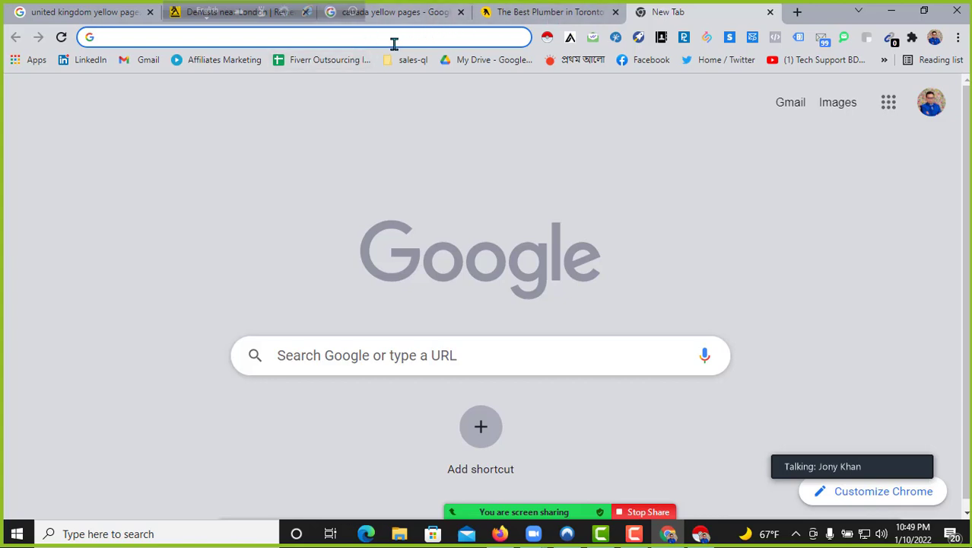
# Step: Search Google for "germany yellow pages"
pyautogui.write('ge')
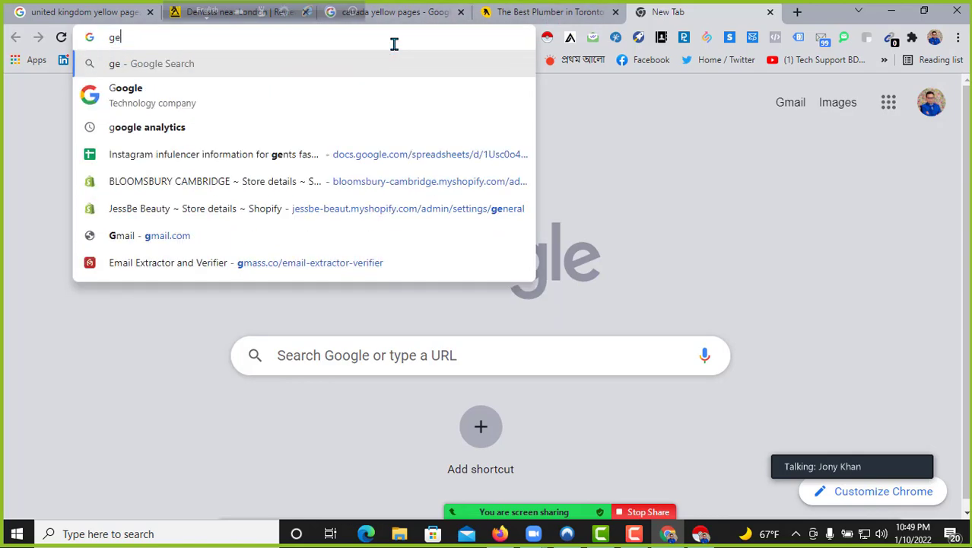
pyautogui.write('rmany ')
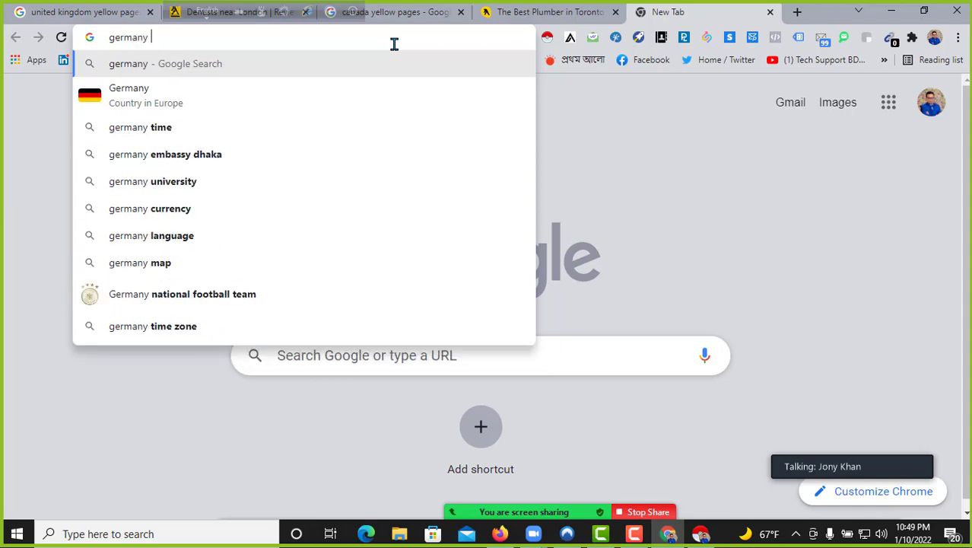
pyautogui.write('yellow pages')
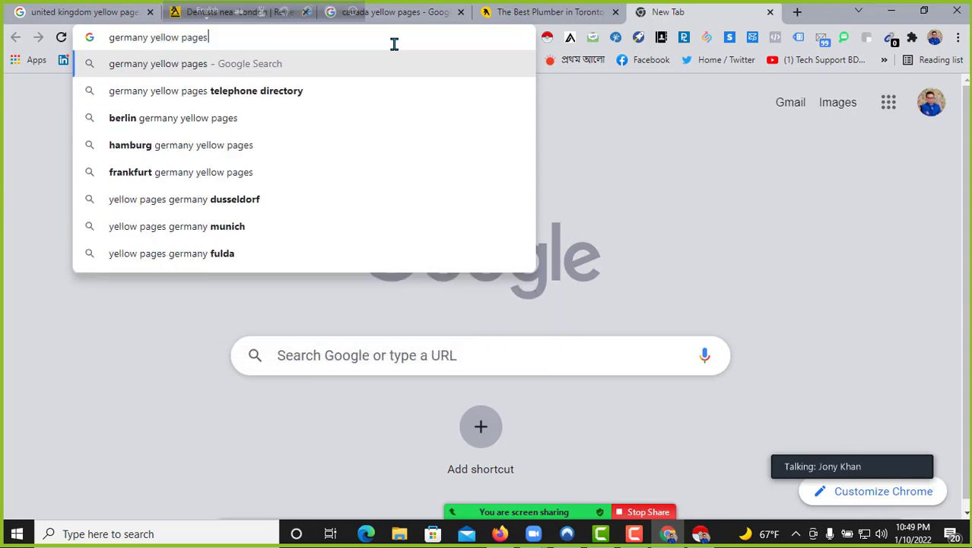
pyautogui.press('Return')
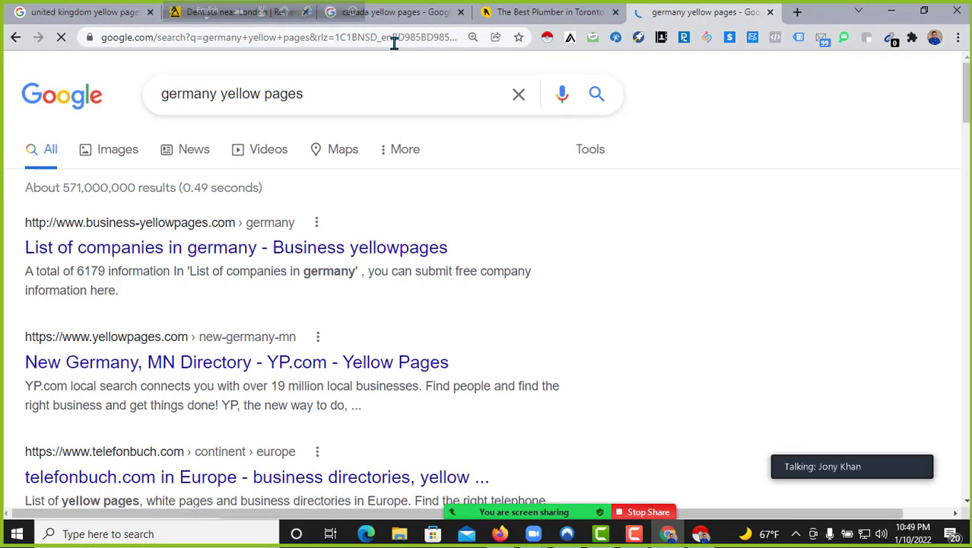
# Step: Open the Yellow pages Germany, New Germany, MN Directory and List of companies in germany results in separate background tabs
pyautogui.scroll(-2, 255, 204)
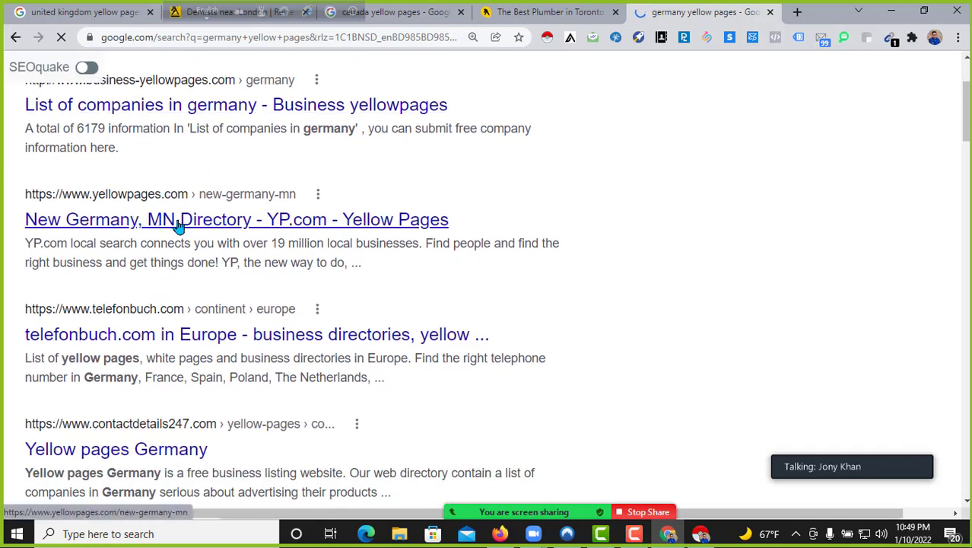
pyautogui.scroll(-2, 126, 312)
pyautogui.scroll(-2, 119, 308)
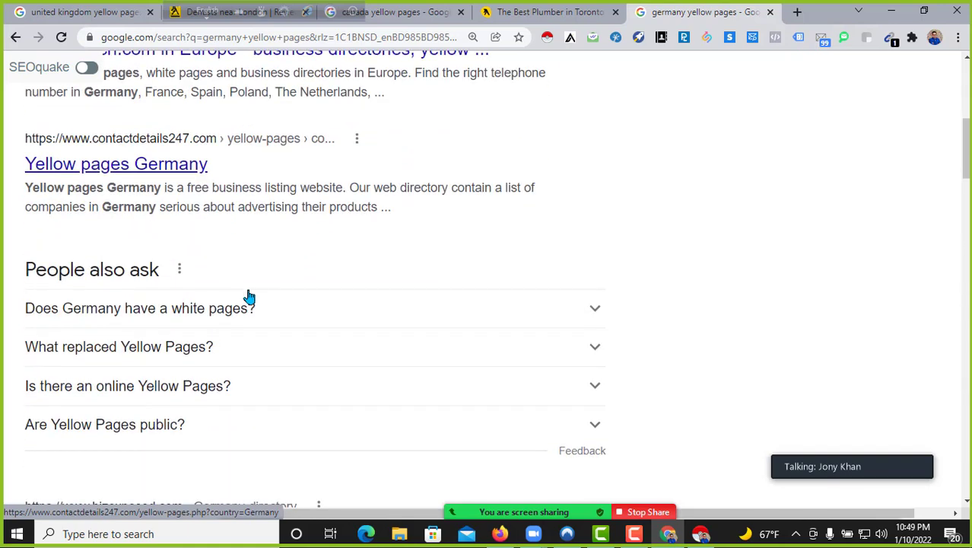
pyautogui.scroll(2, 135, 169)
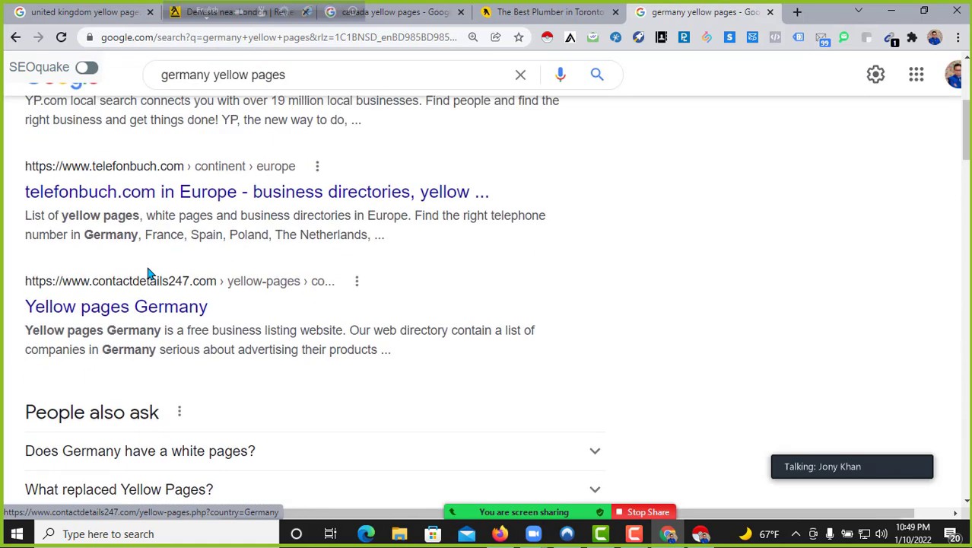
pyautogui.middleClick(143, 309)
pyautogui.scroll(1, 250, 297)
pyautogui.scroll(2, 249, 296)
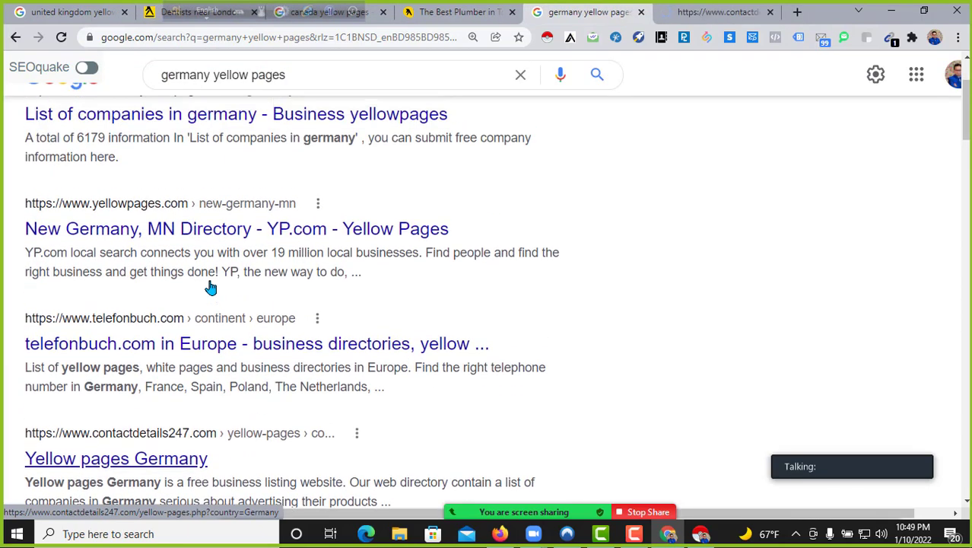
pyautogui.middleClick(190, 288)
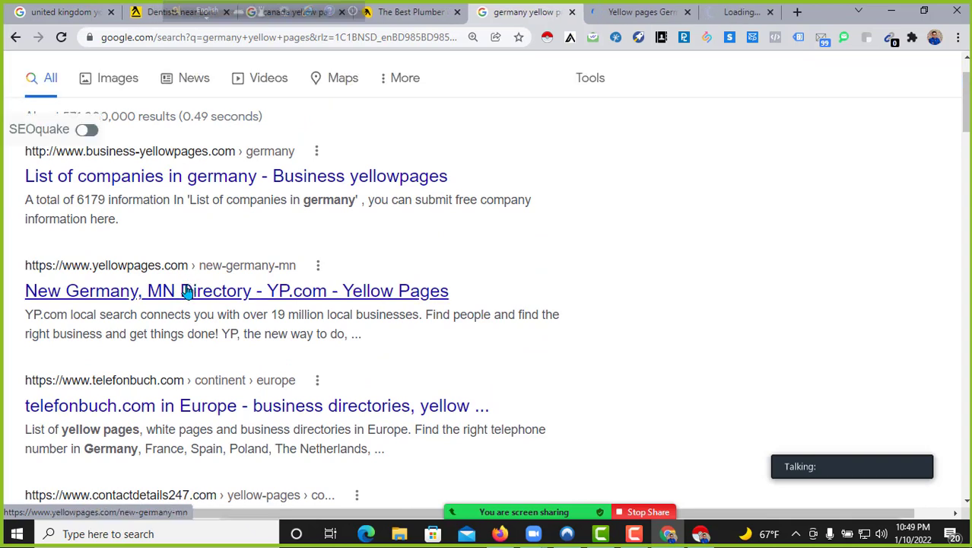
pyautogui.scroll(1, 381, 248)
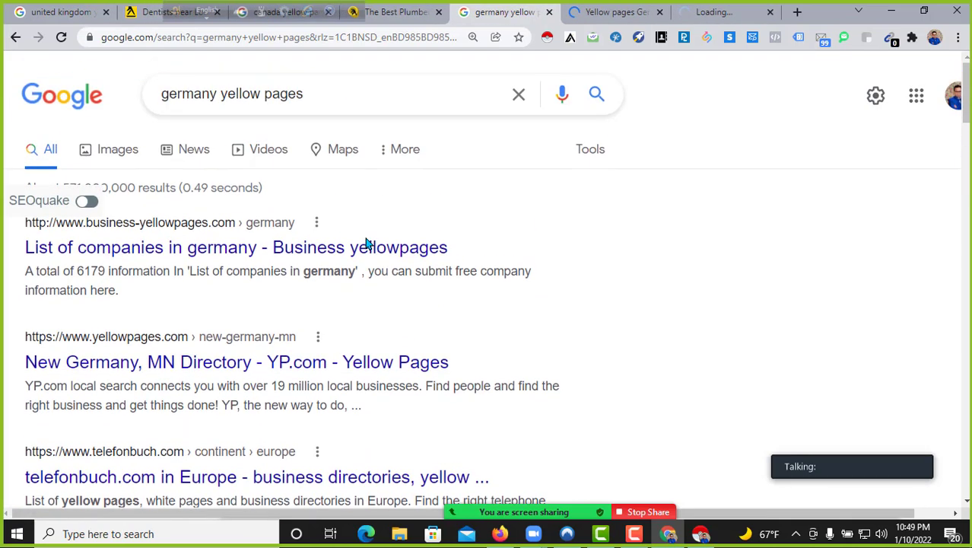
pyautogui.middleClick(310, 257)
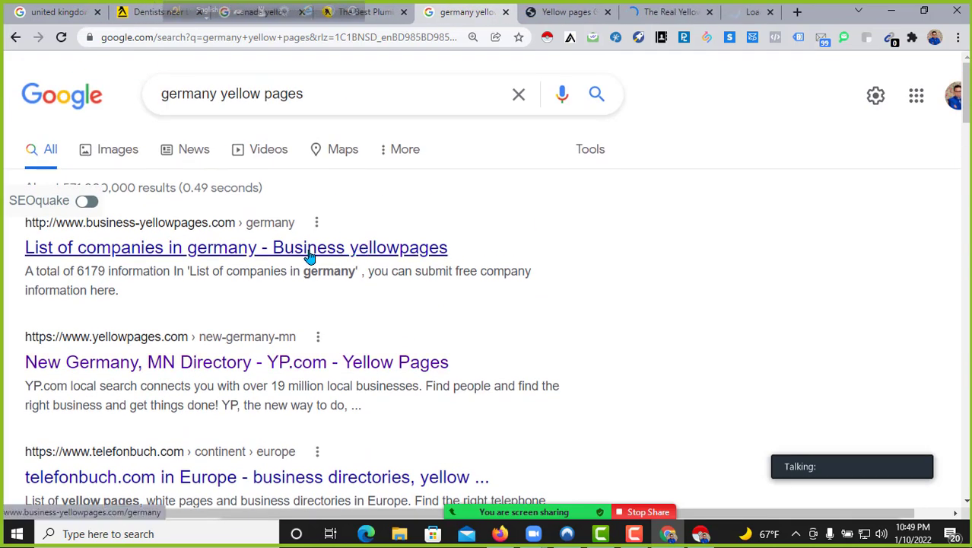
# Step: Look over the business categories on the Contact Details 247 Germany page and switch to the YP New Germany directory
pyautogui.click(534, 13)
pyautogui.scroll(-2, 476, 141)
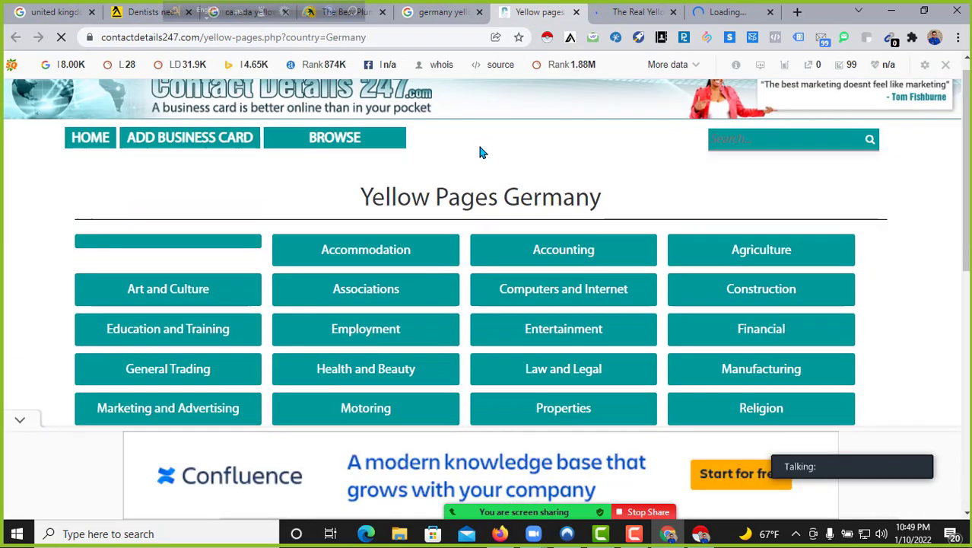
pyautogui.click(616, 14)
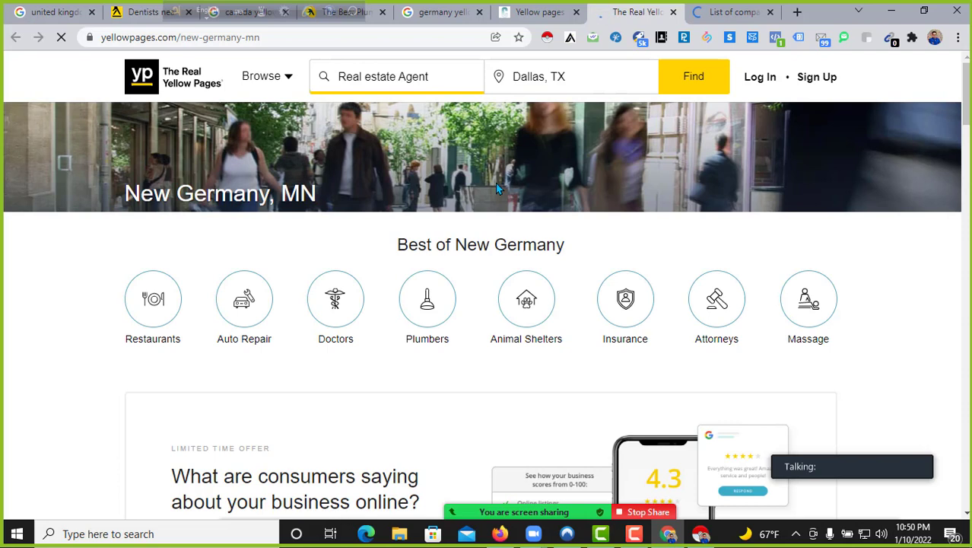
# Step: Search the YP directory for dentist clinic in Dallas, TX, using the suggested search term
pyautogui.click(401, 70)
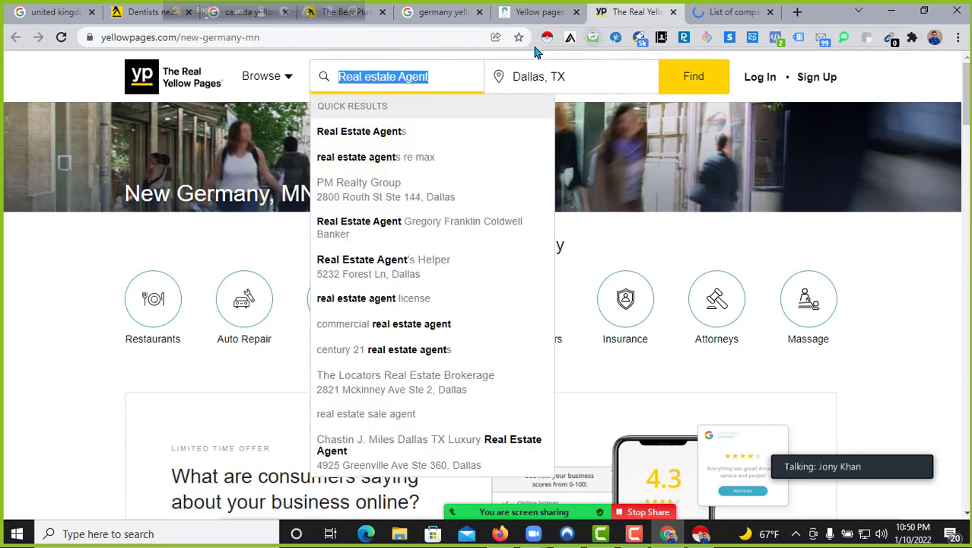
pyautogui.click(198, 34)
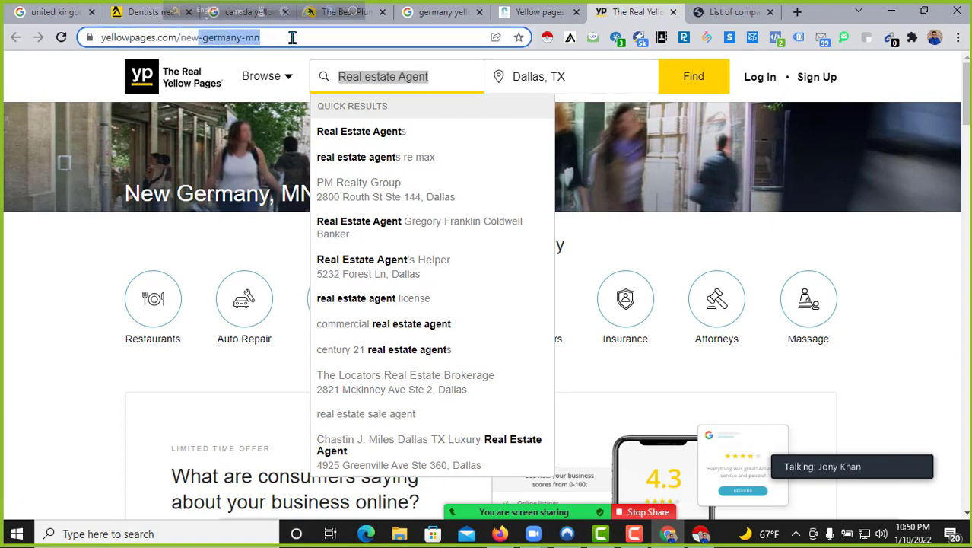
pyautogui.click(67, 86)
pyautogui.click(428, 77)
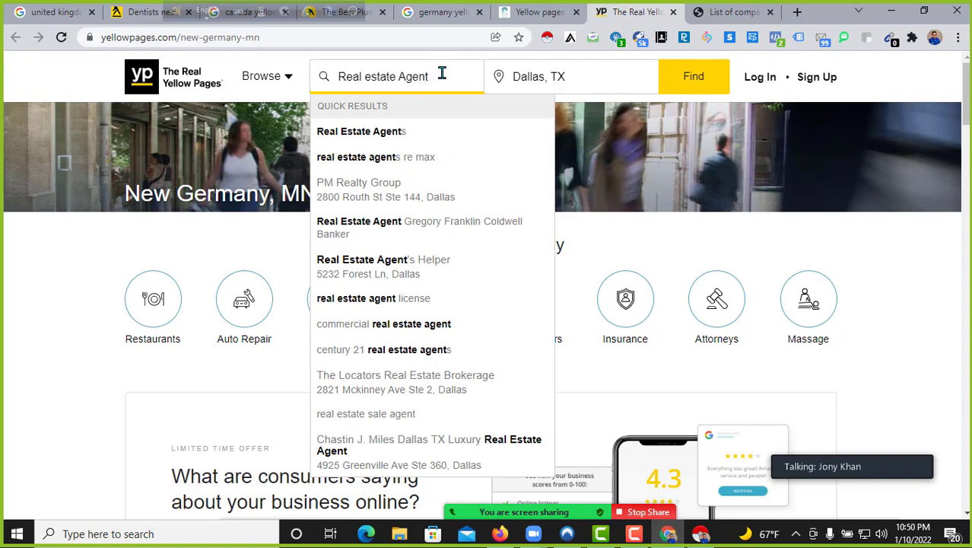
pyautogui.tripleClick(434, 74)
pyautogui.scroll(-2, 404, 182)
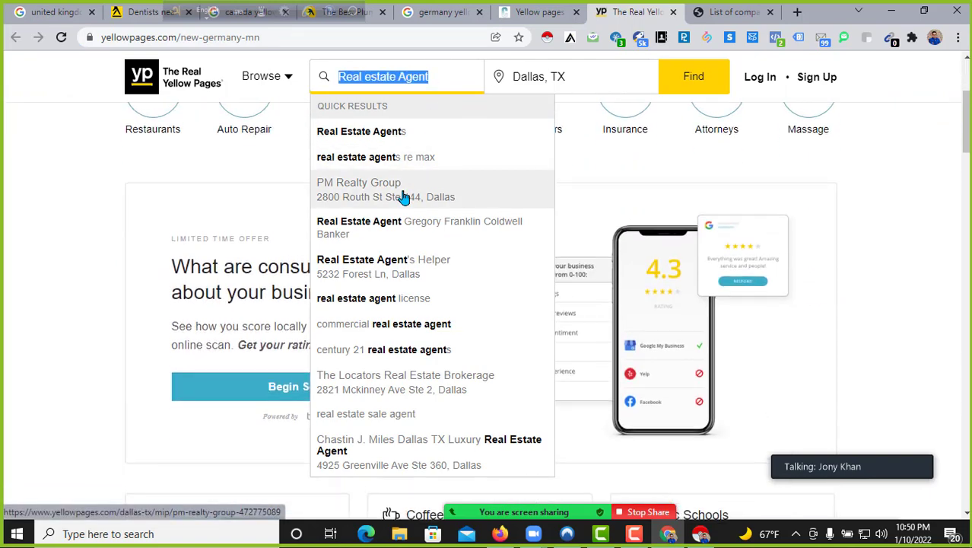
pyautogui.scroll(2, 400, 195)
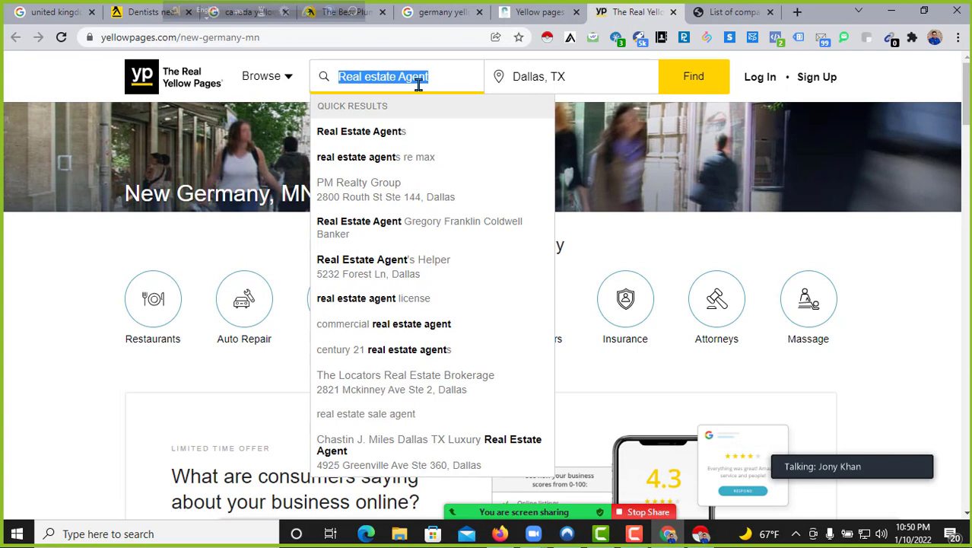
pyautogui.write('Dent')
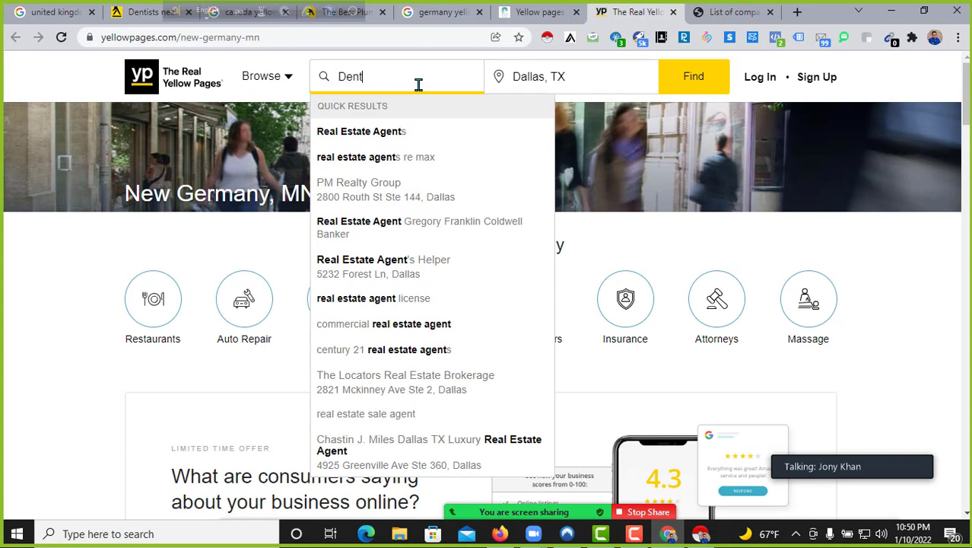
pyautogui.write('ist')
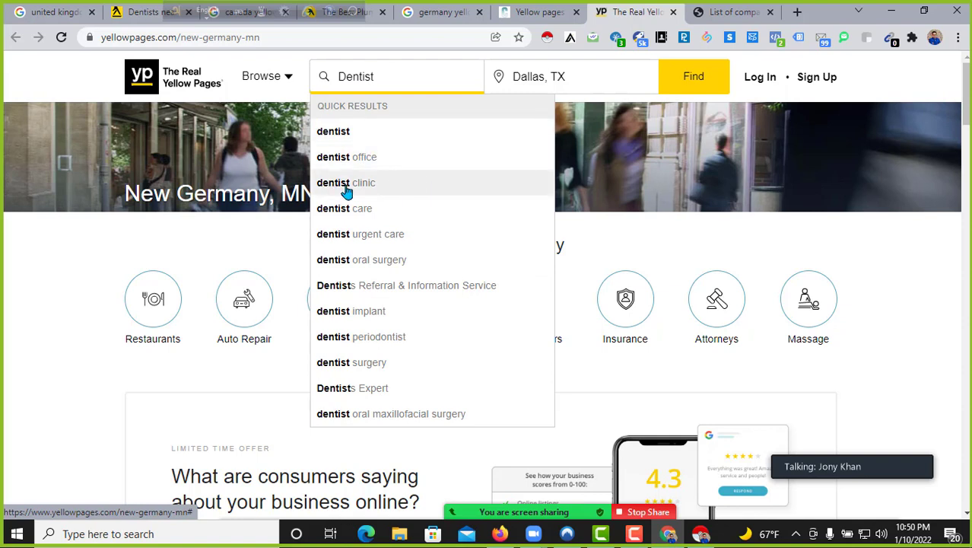
pyautogui.click(397, 184)
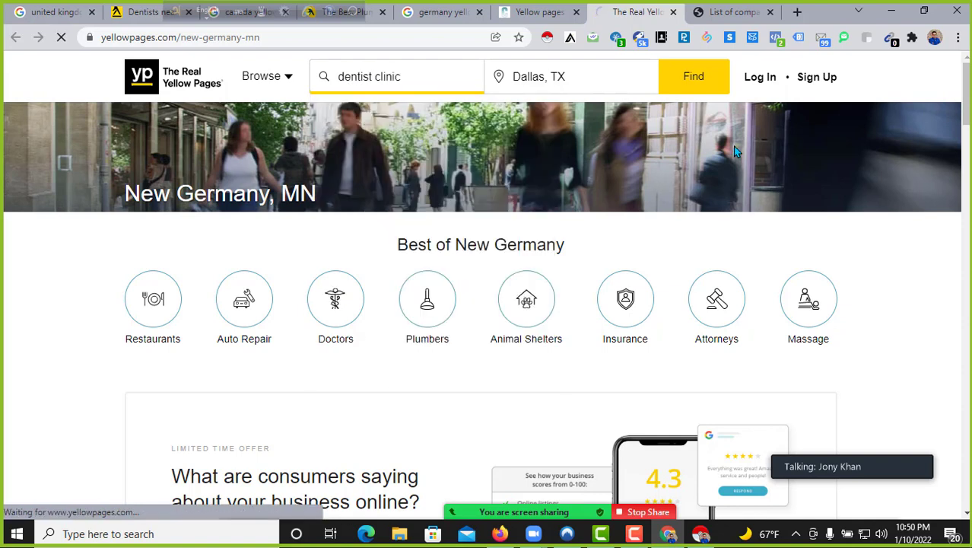
# Step: Clear the location of the dentist clinic search and go back to the New Germany, MN page
pyautogui.click(588, 80)
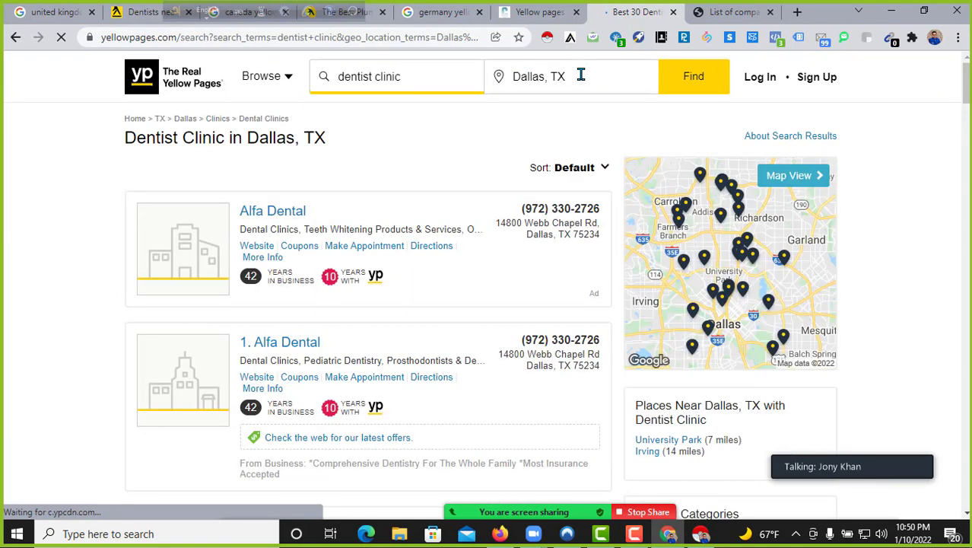
pyautogui.click(582, 76)
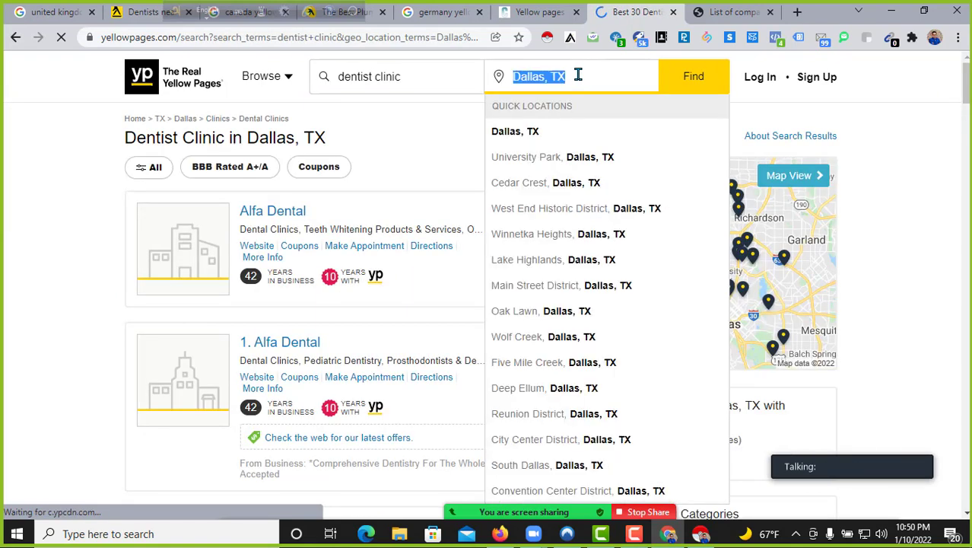
pyautogui.press('BackSpace')
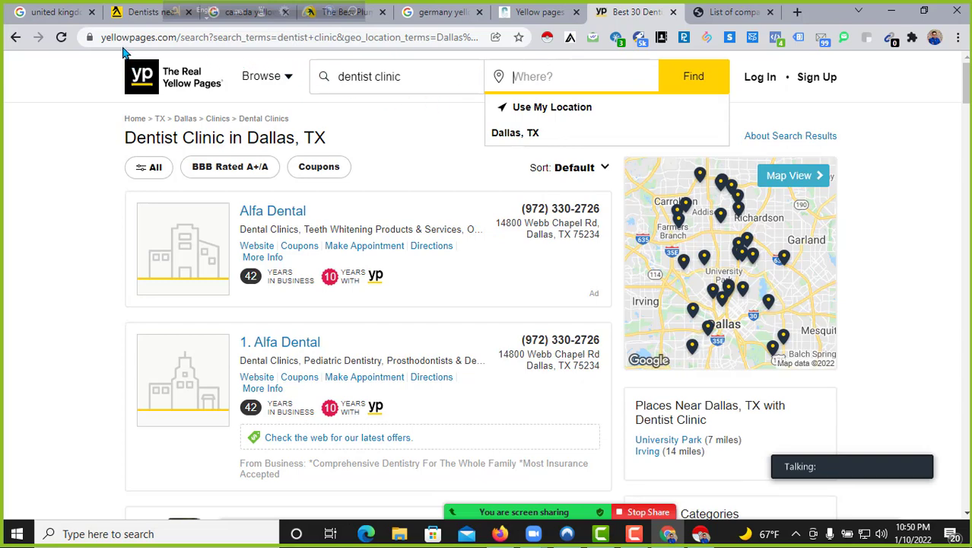
pyautogui.click(13, 41)
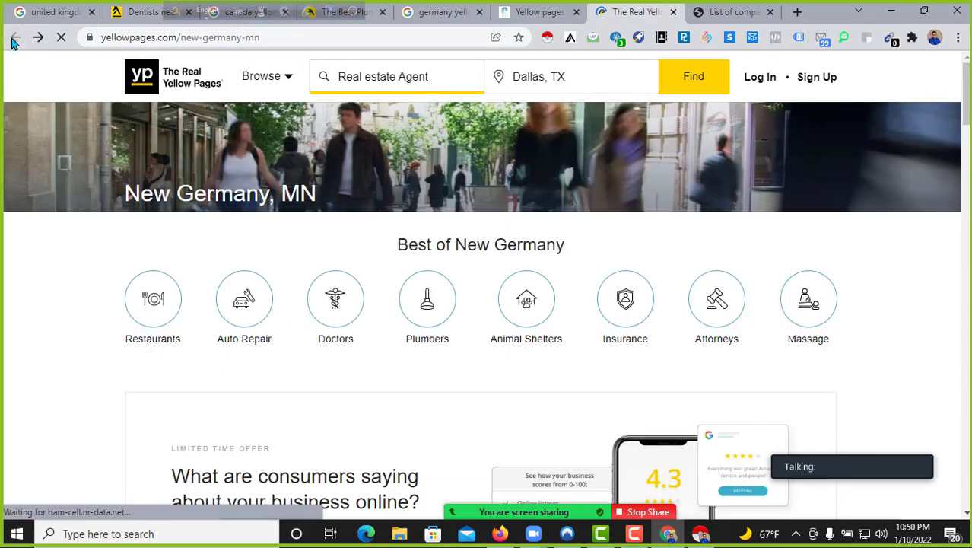
# Step: Open a new browser tab and return to the YP New Germany directory tab
pyautogui.click(445, 74)
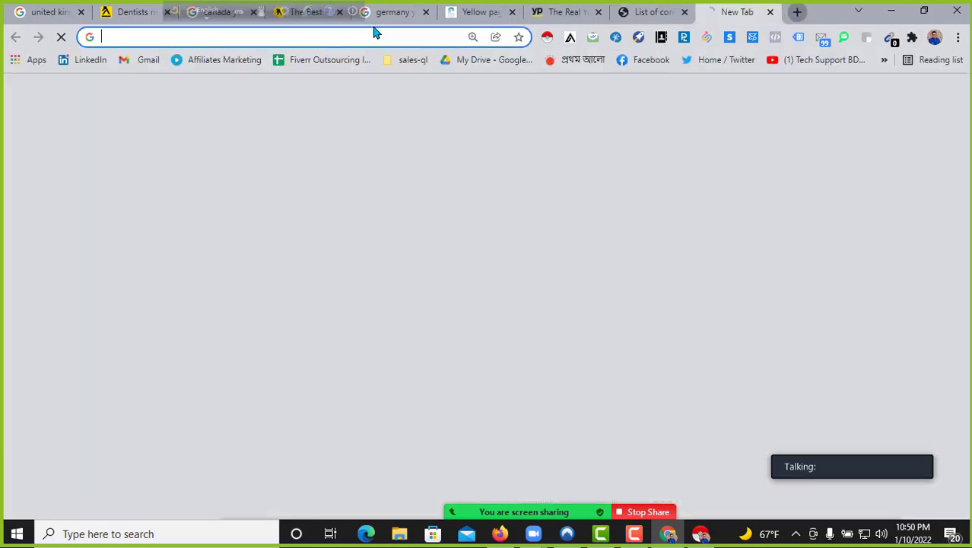
pyautogui.click(797, 11)
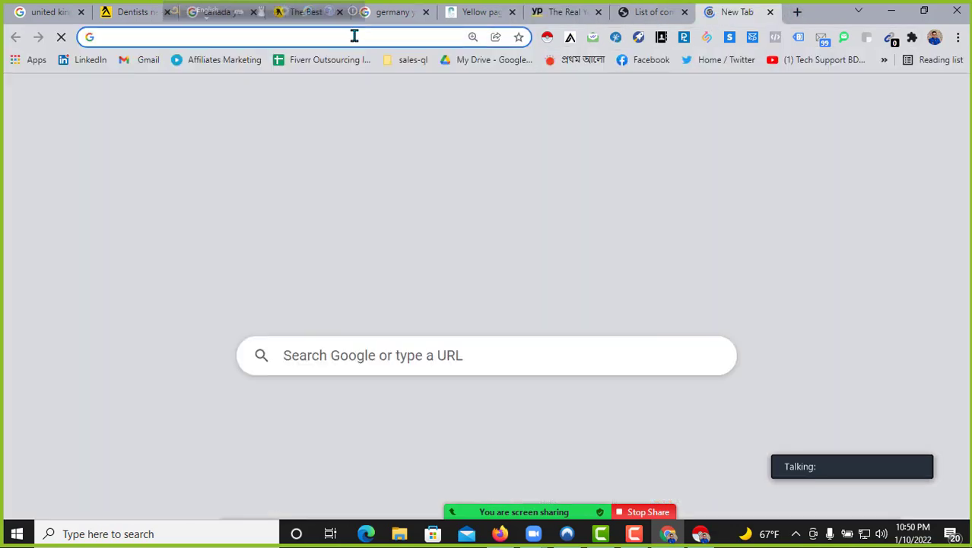
pyautogui.click(651, 9)
pyautogui.click(590, 8)
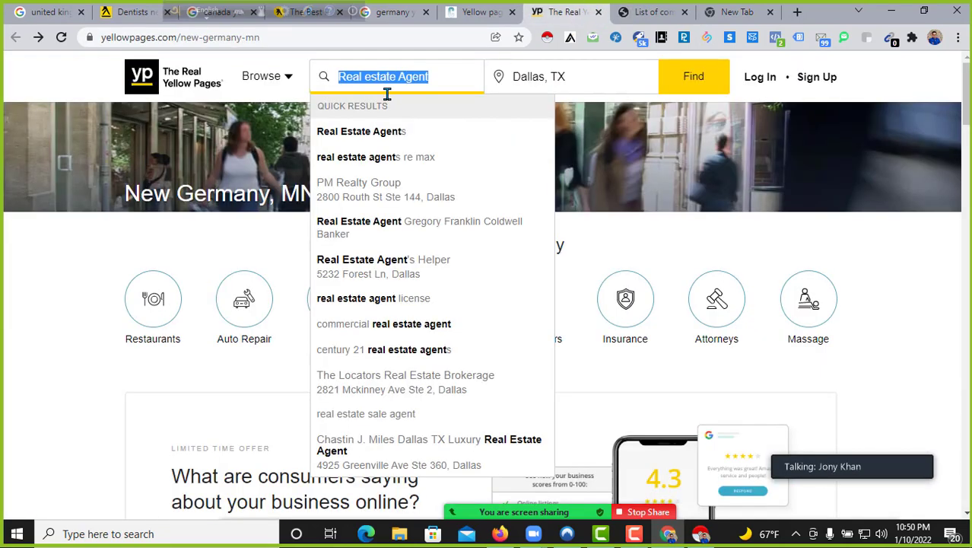
# Step: Search the YP directory for Dentist in Berlin, MD, using the suggested location
pyautogui.press('BackSpace')
pyautogui.write('Dentist')
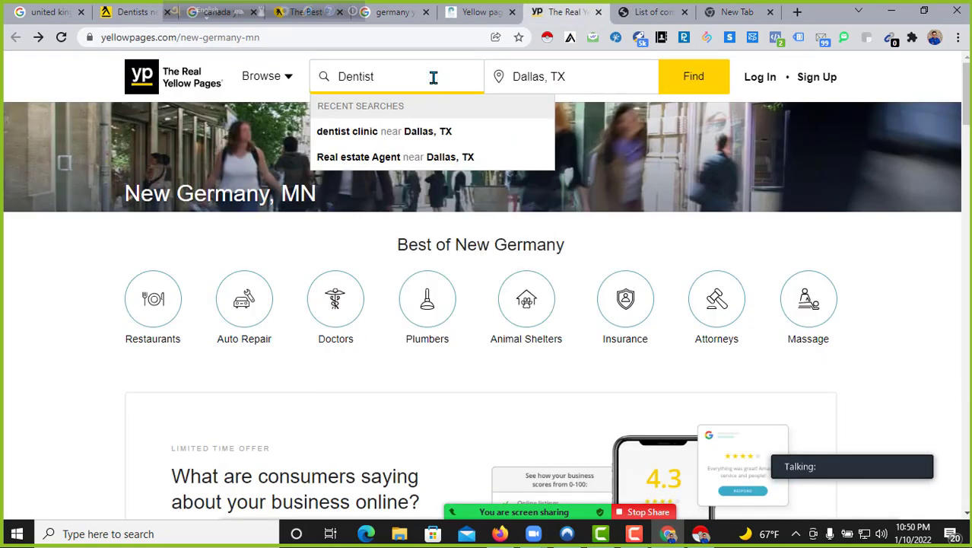
pyautogui.click(610, 79)
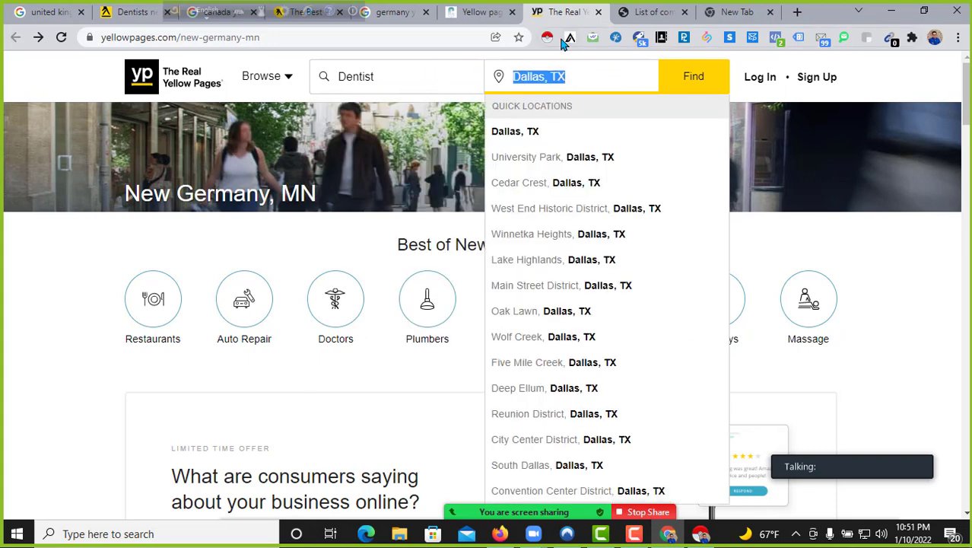
pyautogui.write('B')
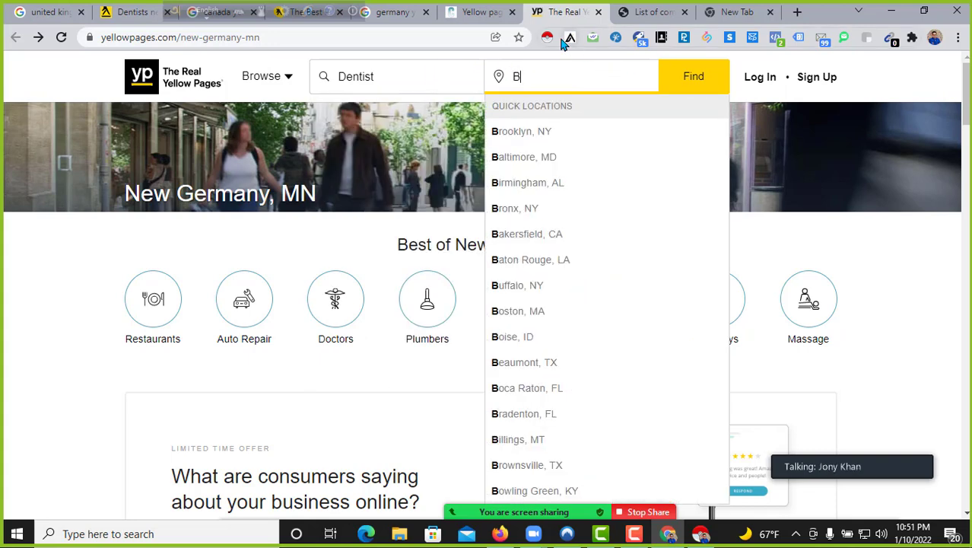
pyautogui.write('er')
pyautogui.press('BackSpace')
pyautogui.write('erl')
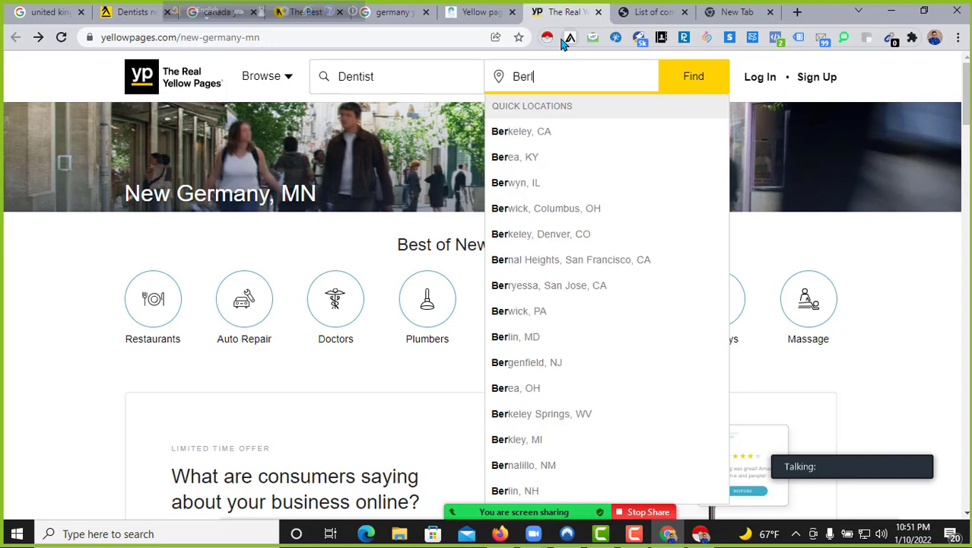
pyautogui.write('o')
pyautogui.write('in')
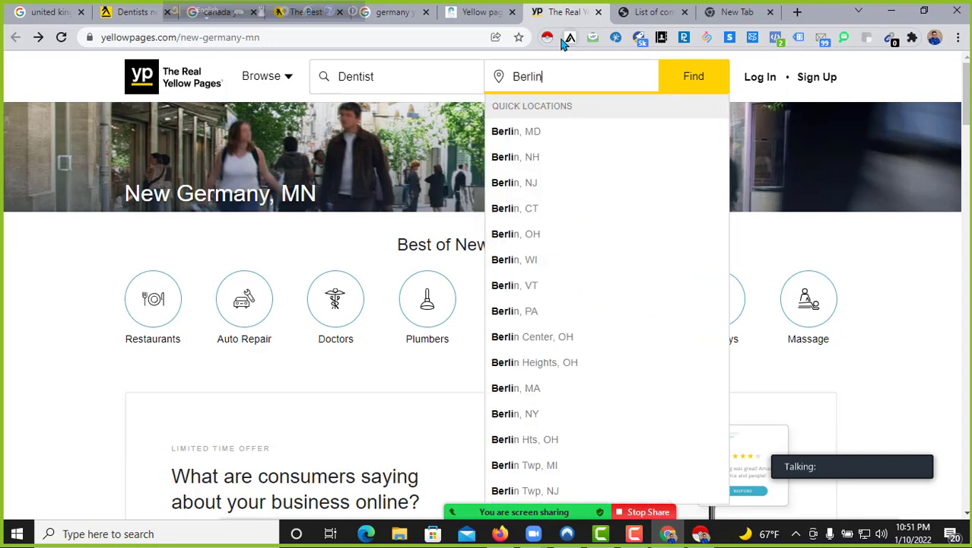
pyautogui.click(562, 129)
pyautogui.click(681, 79)
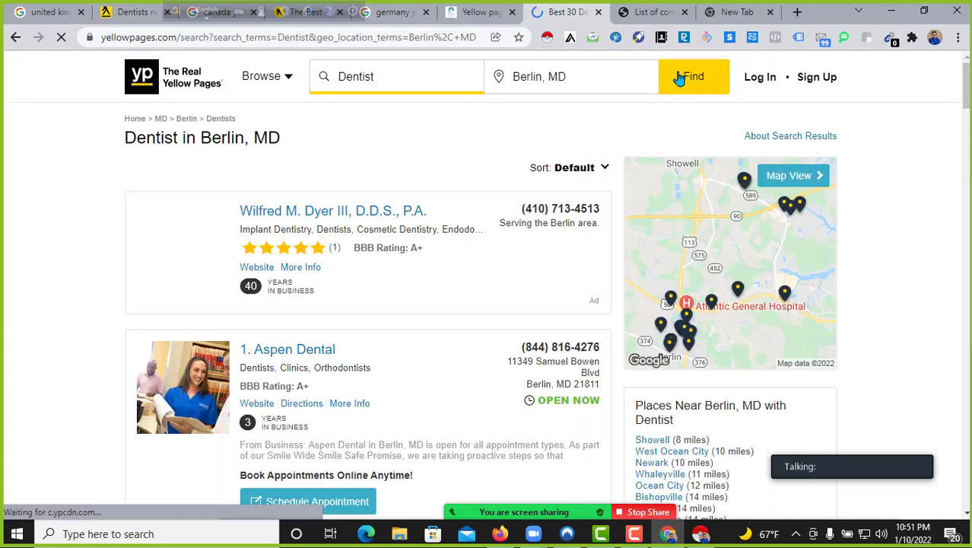
# Step: Look through the dentist listings for Berlin, MD, checking business names, phone numbers, addresses and website links
pyautogui.scroll(-8, 381, 196)
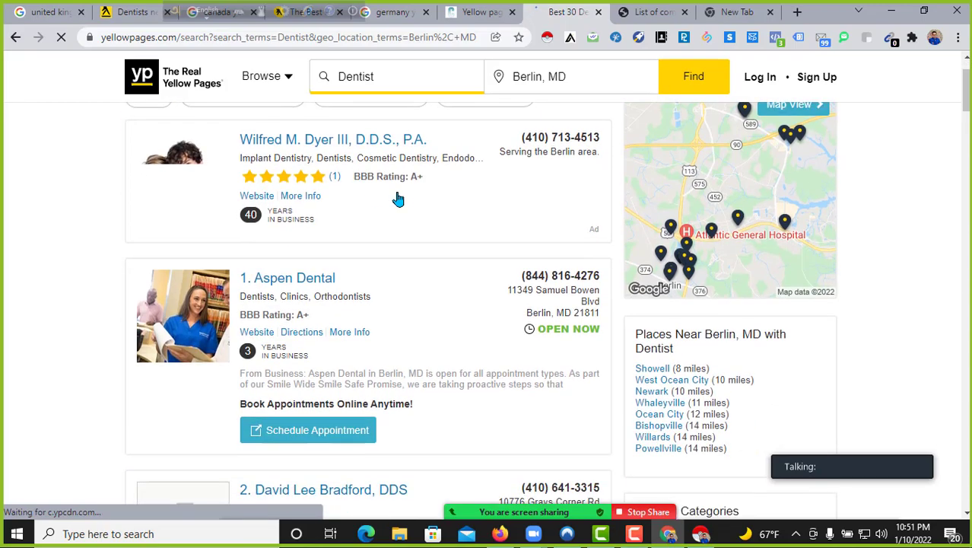
pyautogui.scroll(-15, 439, 189)
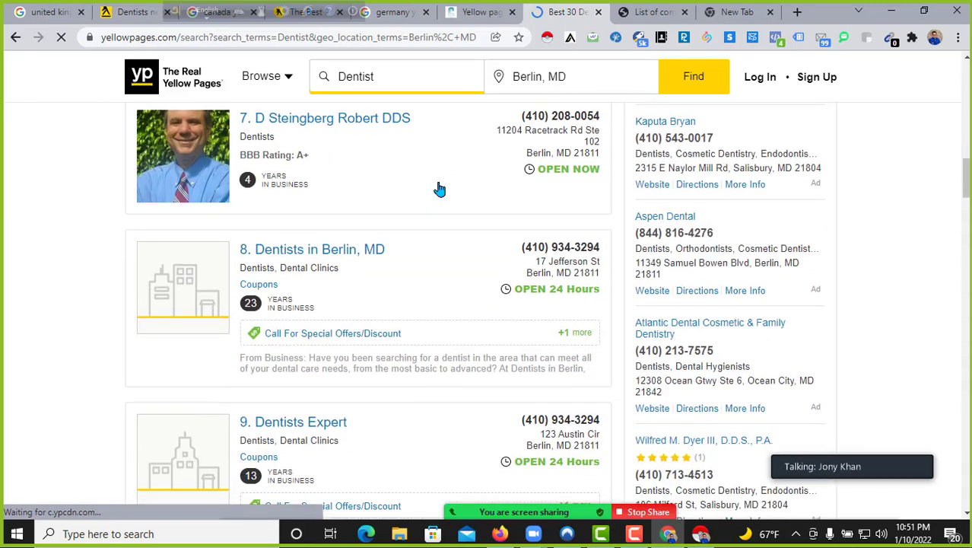
pyautogui.scroll(3, 439, 189)
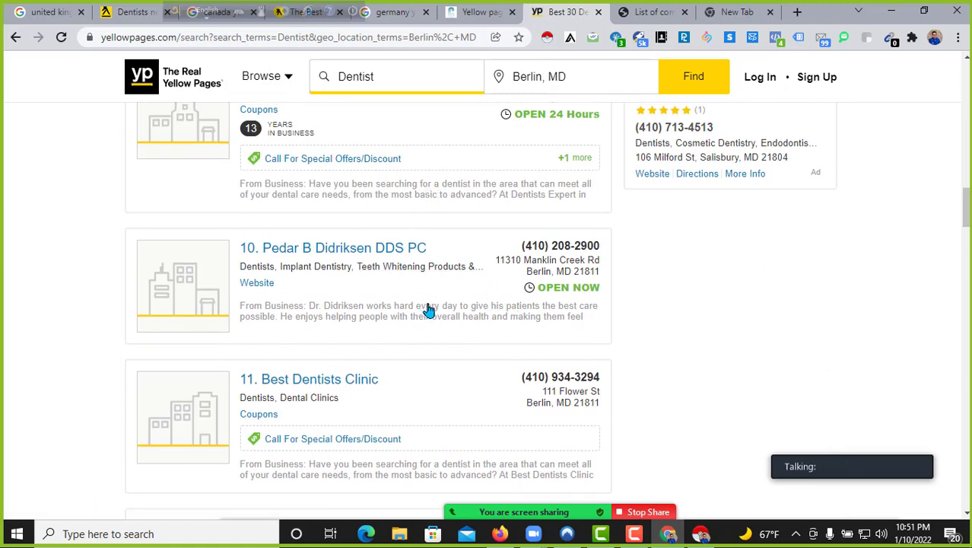
pyautogui.scroll(-2, 456, 297)
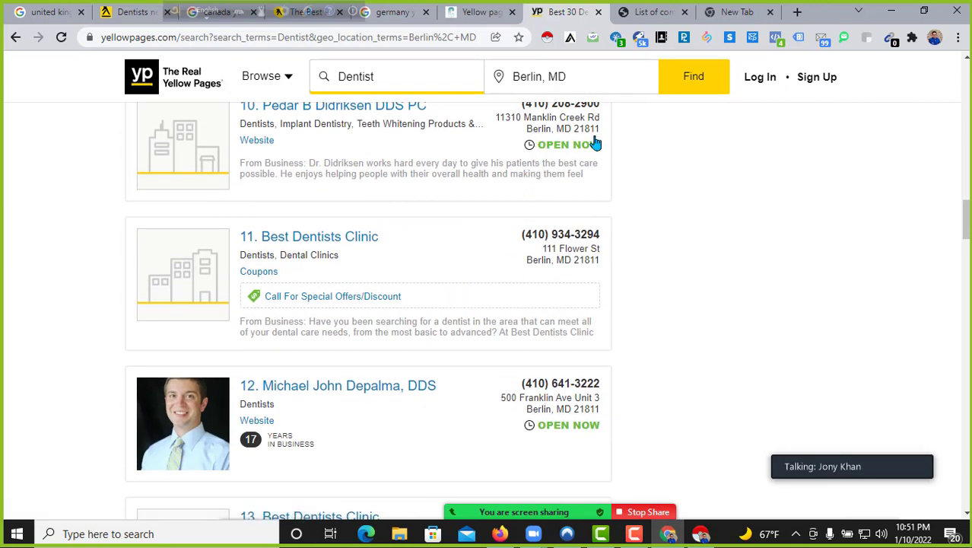
pyautogui.scroll(-4, 399, 199)
pyautogui.scroll(-15, 413, 241)
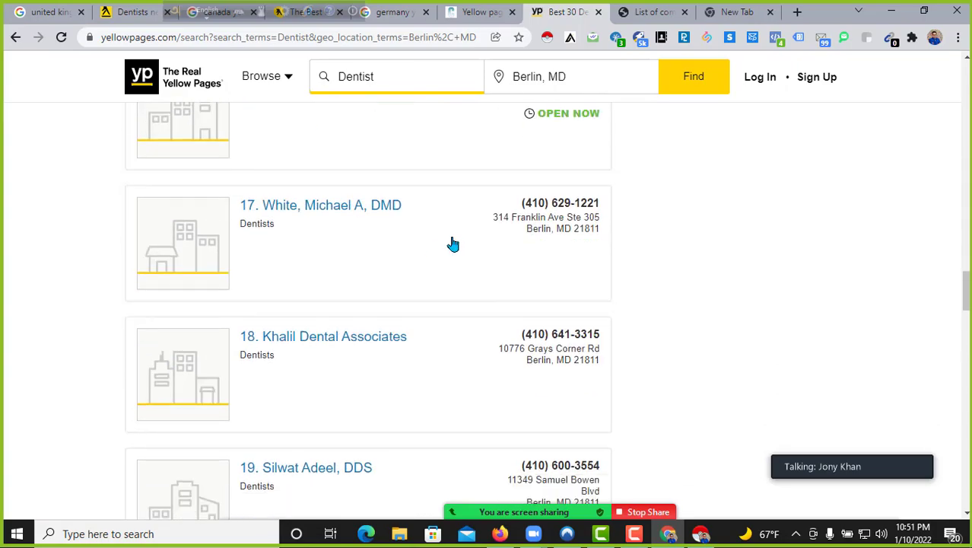
pyautogui.scroll(-20, 413, 241)
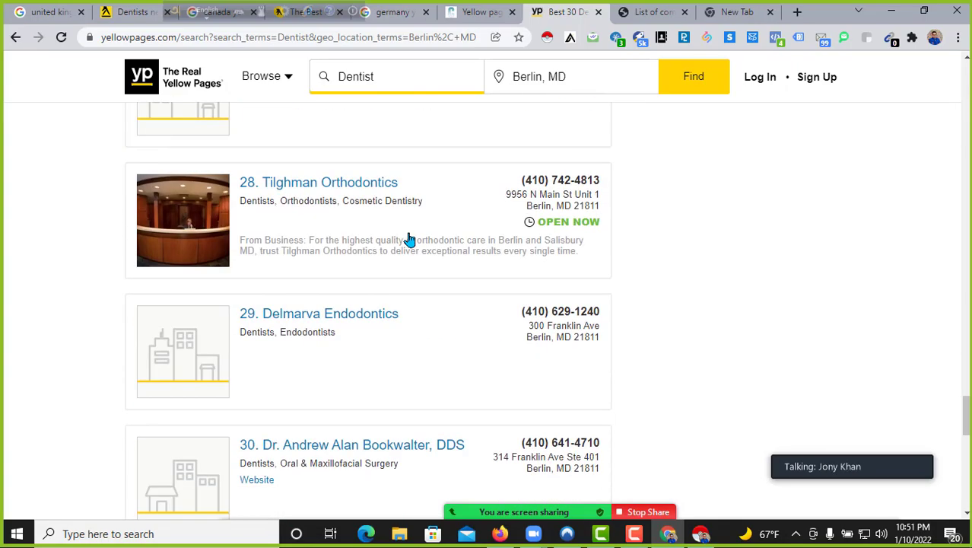
pyautogui.scroll(20, 409, 238)
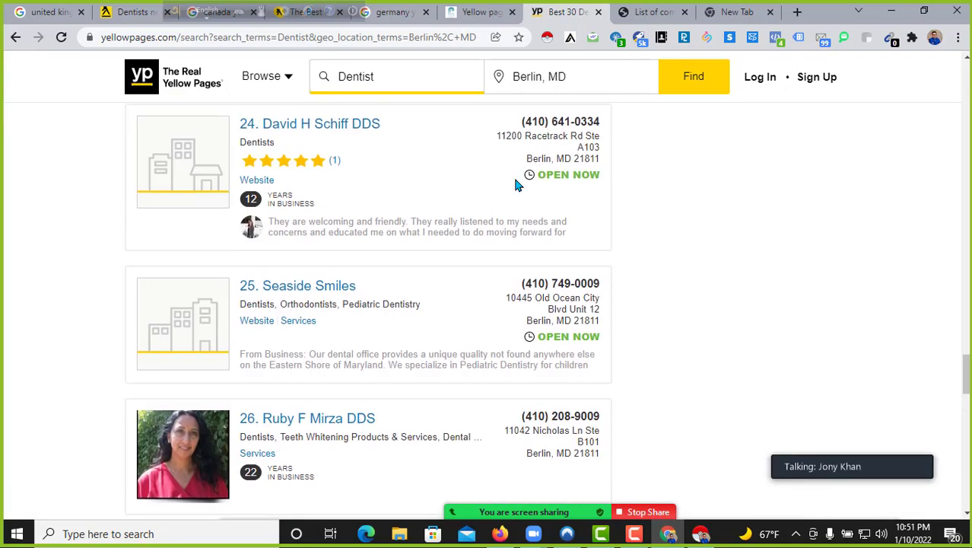
pyautogui.scroll(20, 517, 165)
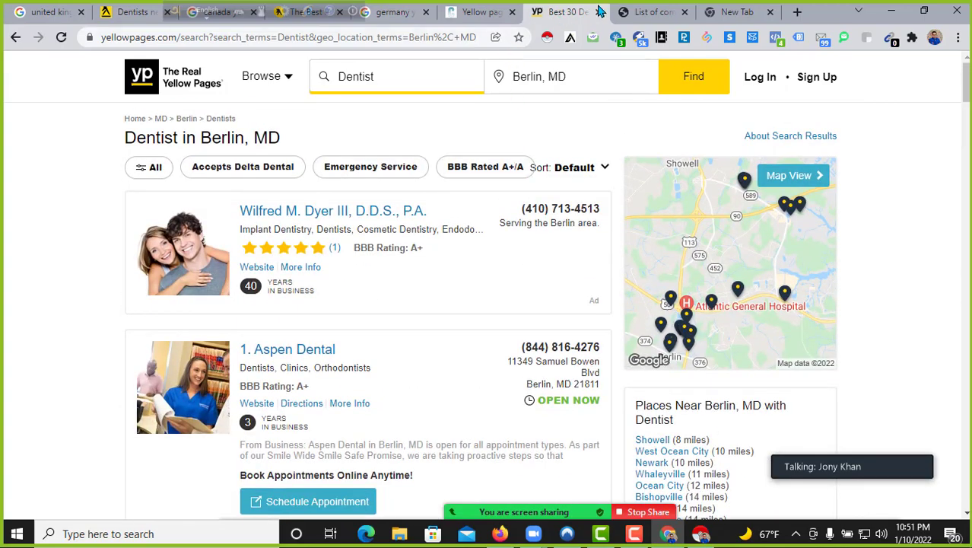
# Step: Close the Berlin dentist results, the Contact Details 247 page and the Business-yellowpages Germany page
pyautogui.click(598, 12)
pyautogui.click(654, 17)
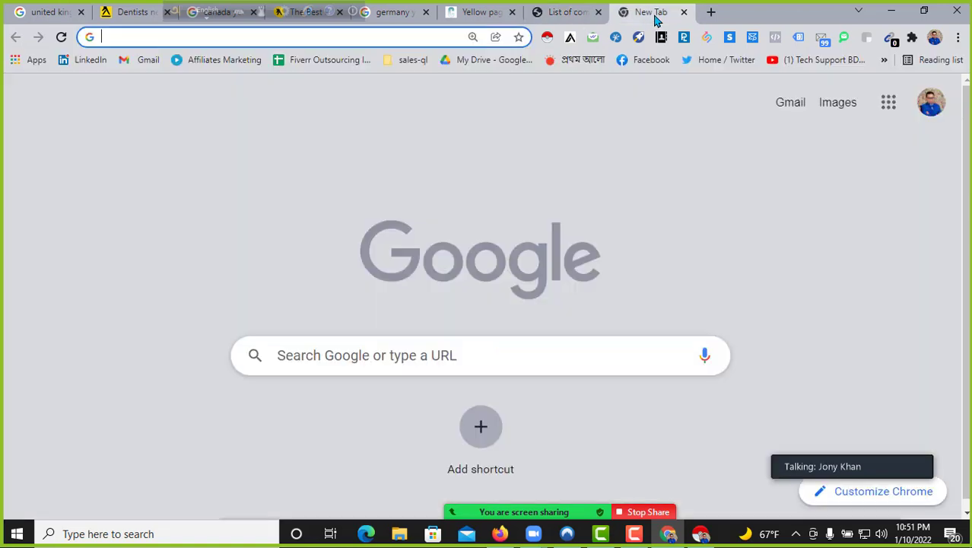
pyautogui.click(558, 13)
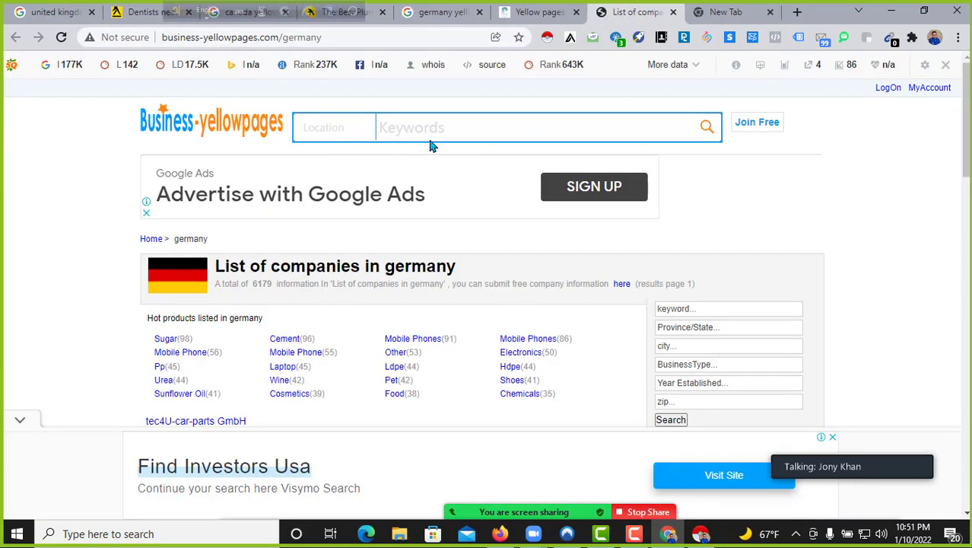
pyautogui.click(538, 12)
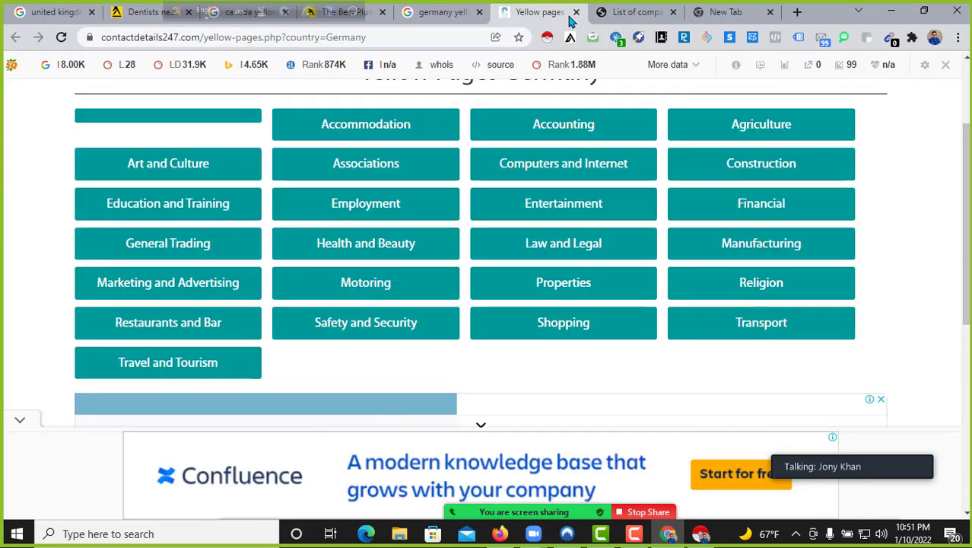
pyautogui.click(576, 12)
pyautogui.click(576, 12)
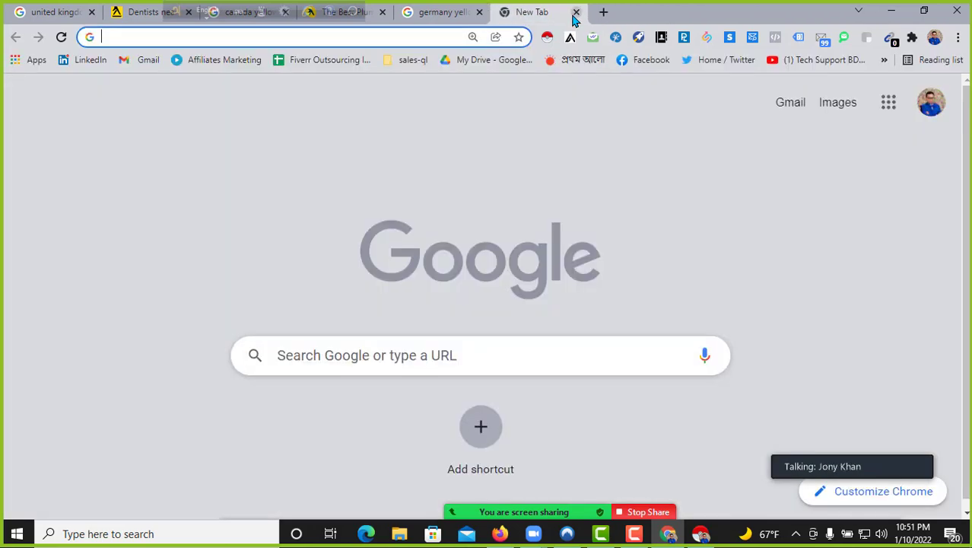
# Step: Close the remaining Germany, Canada and United Kingdom search and directory tabs, leaving only a blank new tab
pyautogui.click(576, 12)
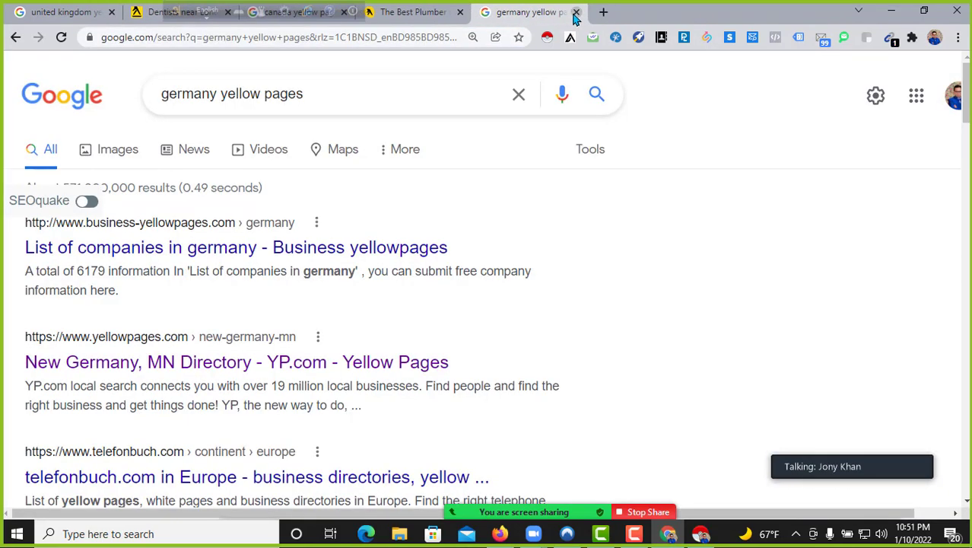
pyautogui.click(576, 13)
pyautogui.click(576, 13)
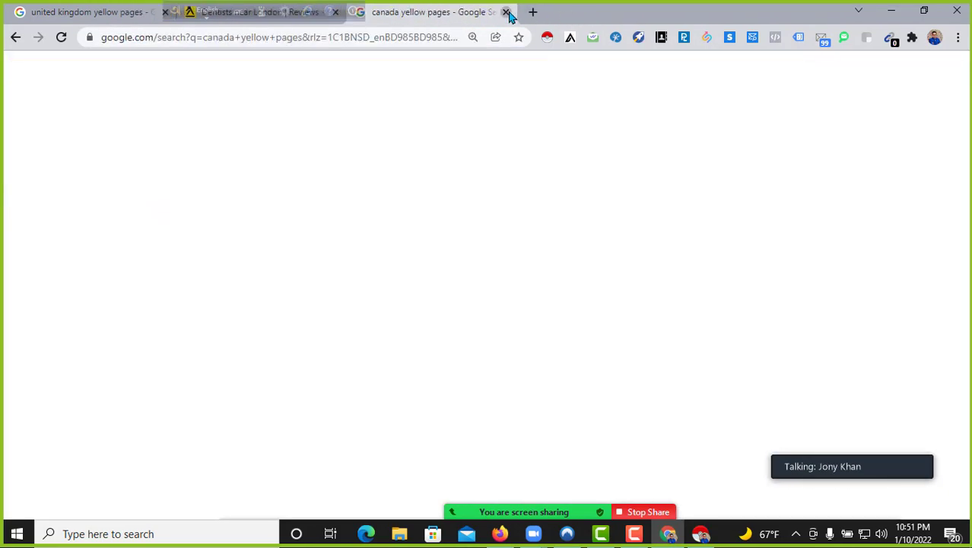
pyautogui.hotkey('ctrl', 'w')
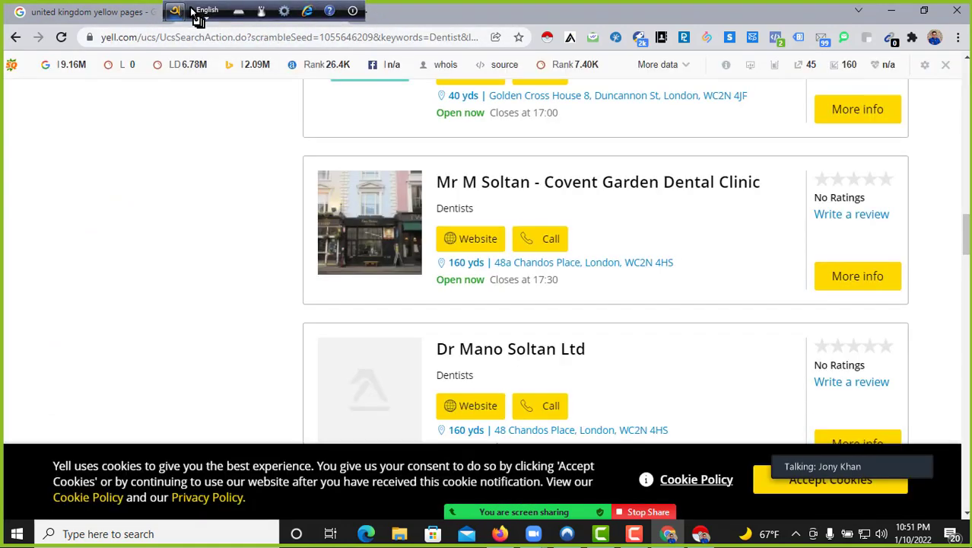
pyautogui.click(334, 13)
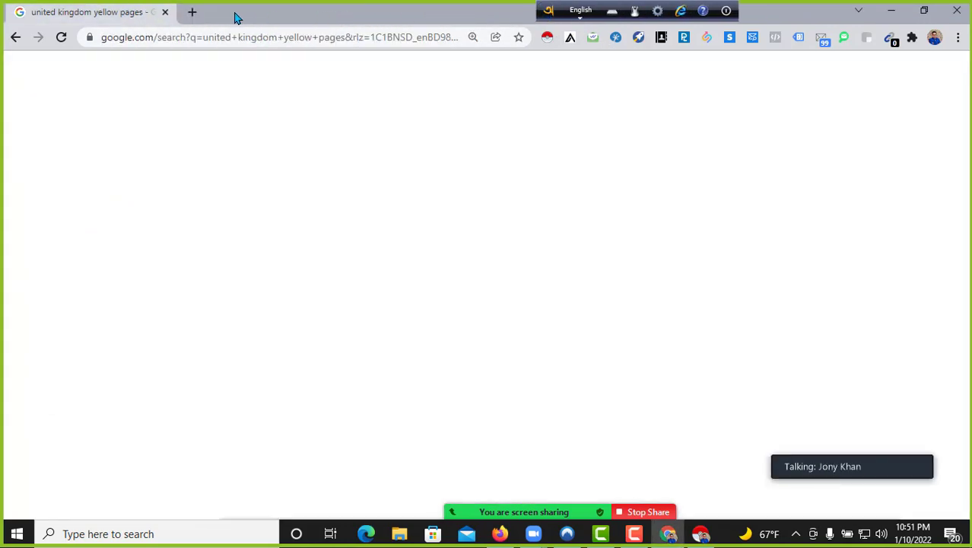
pyautogui.click(164, 12)
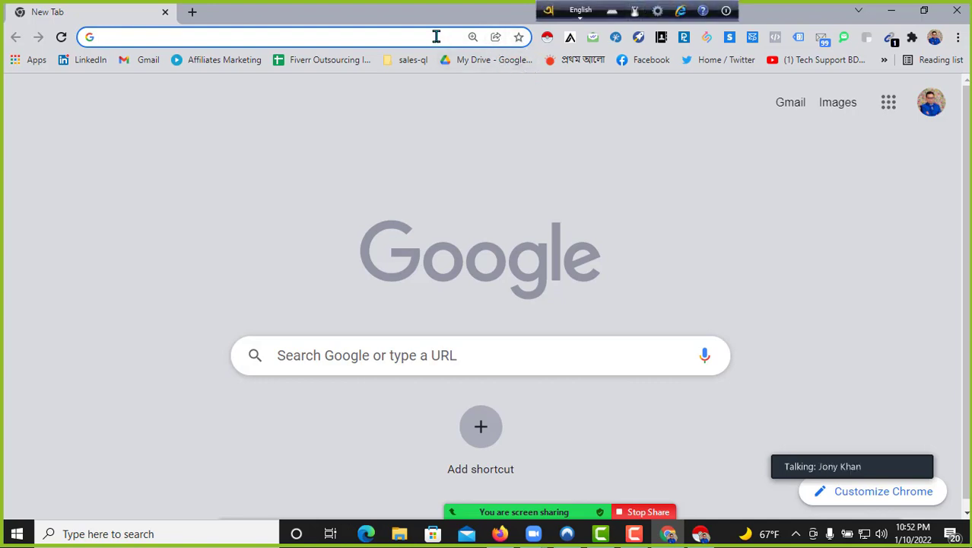
# Step: Search Google for "Google Map" and open the Google Maps site from the results
pyautogui.write('G')
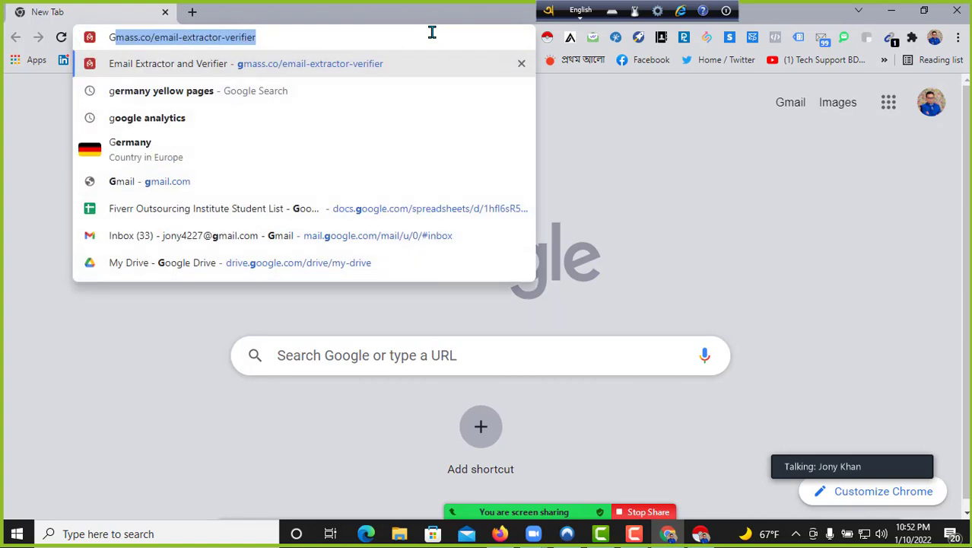
pyautogui.write('oogle Map')
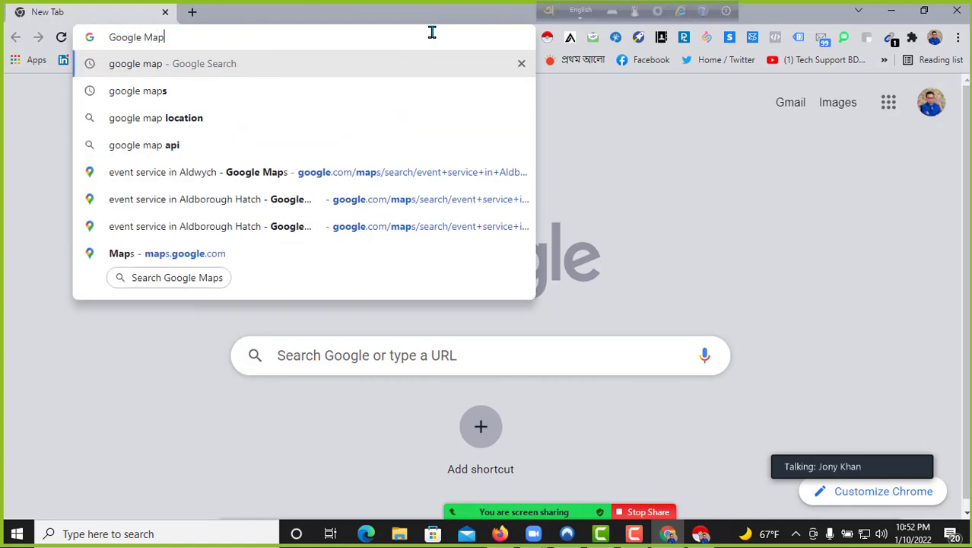
pyautogui.press('Return')
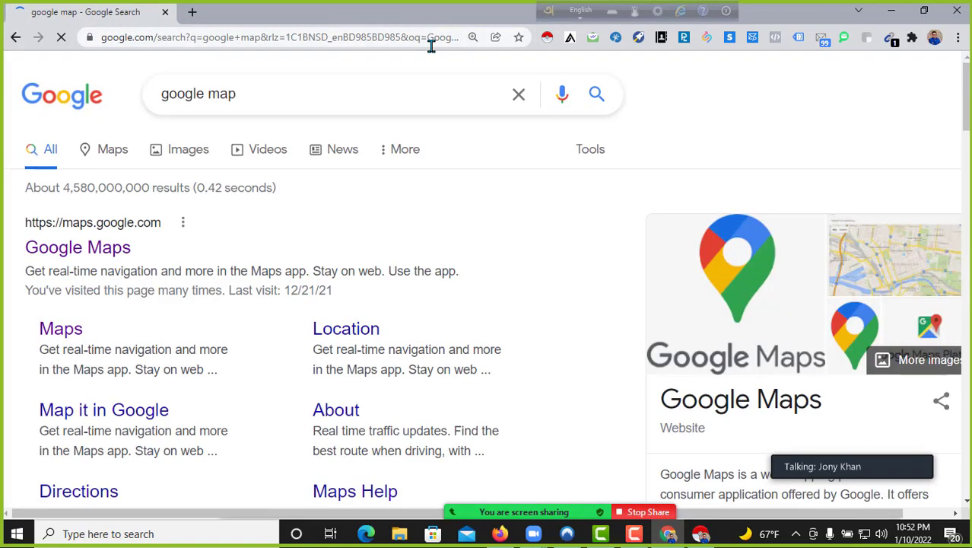
pyautogui.click(118, 251)
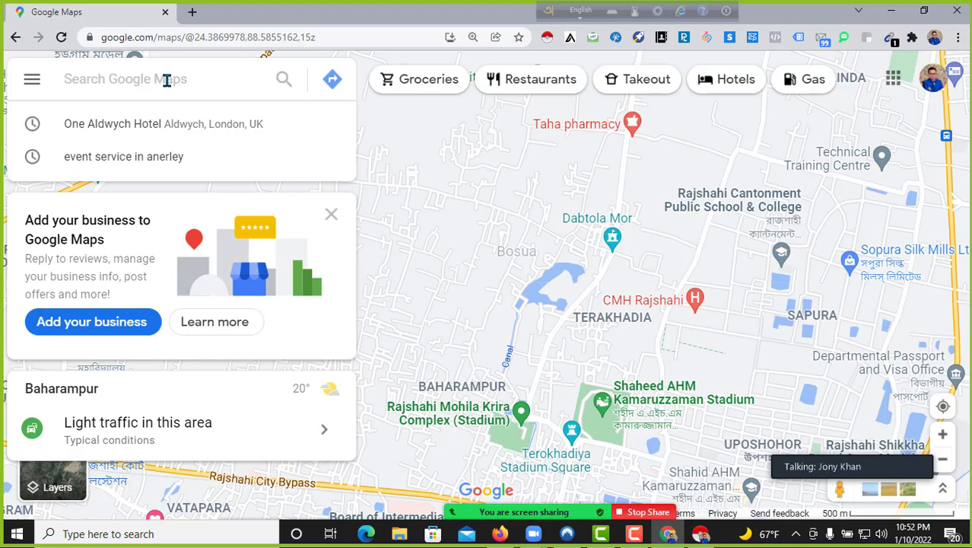
# Step: Enter "Security Compnay" as the search term in Google Maps
pyautogui.write('Sec')
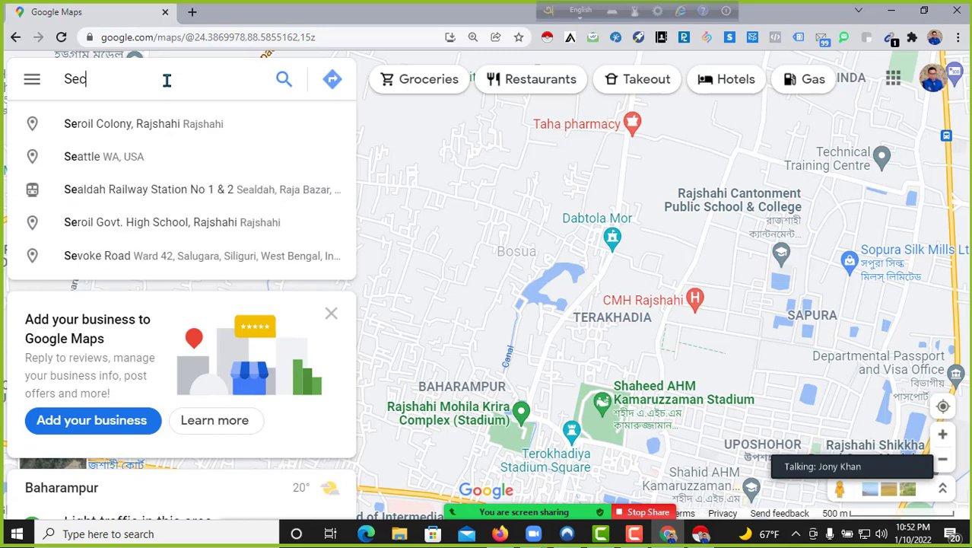
pyautogui.write('ur')
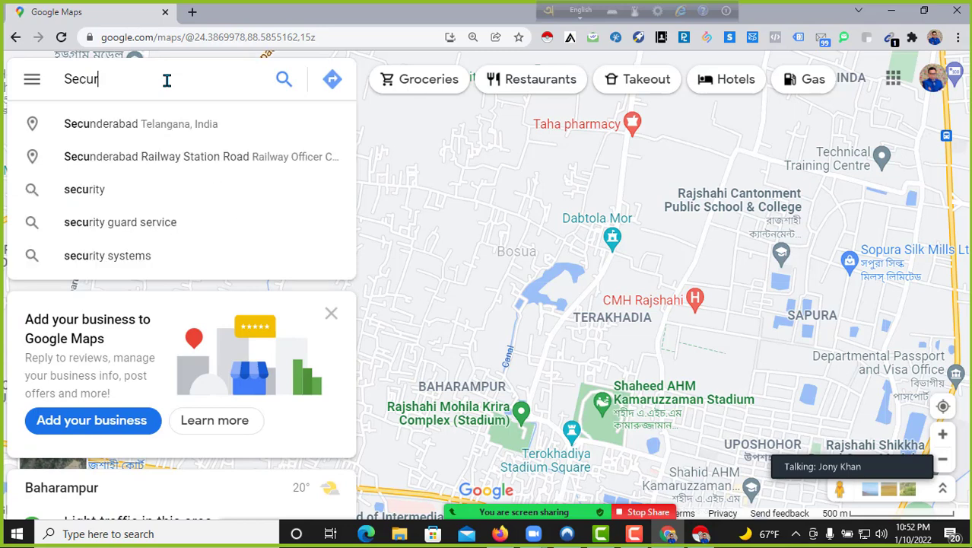
pyautogui.write('ity ')
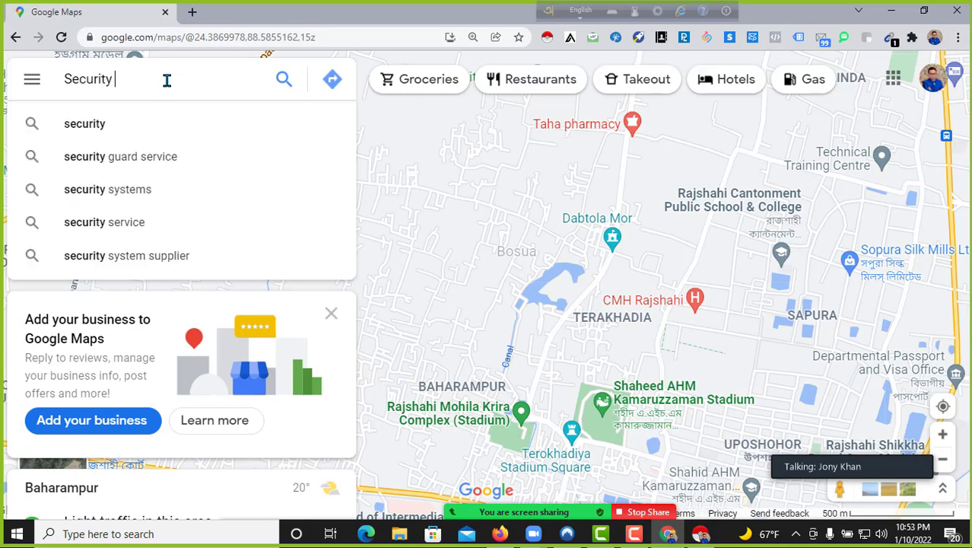
pyautogui.write('Compna')
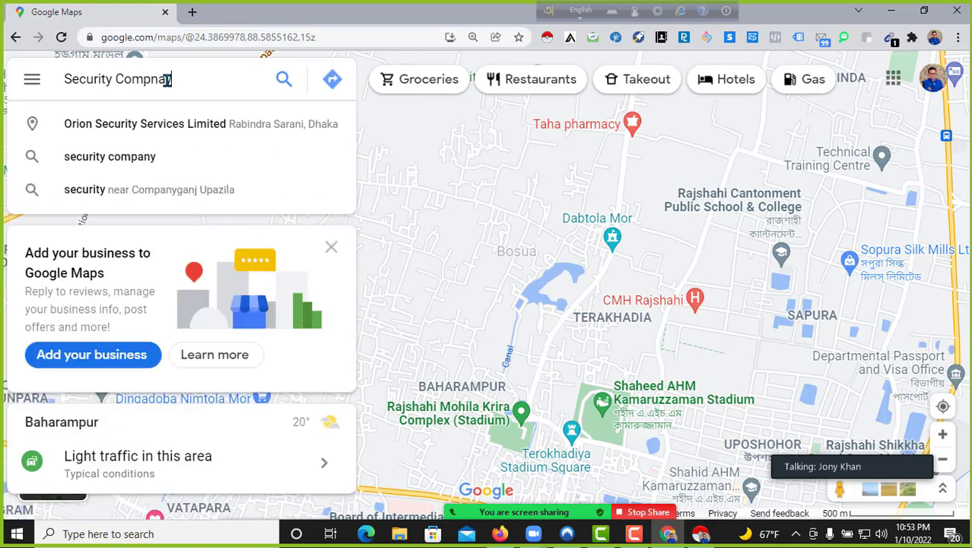
pyautogui.write('y')
# Step: Search Google for "newyork city list" in a new tab
pyautogui.click(192, 11)
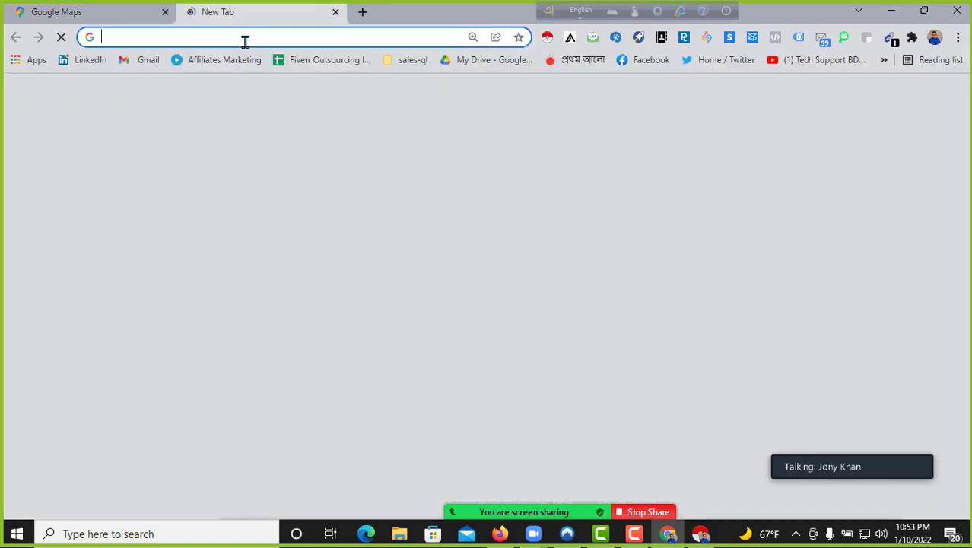
pyautogui.write('new')
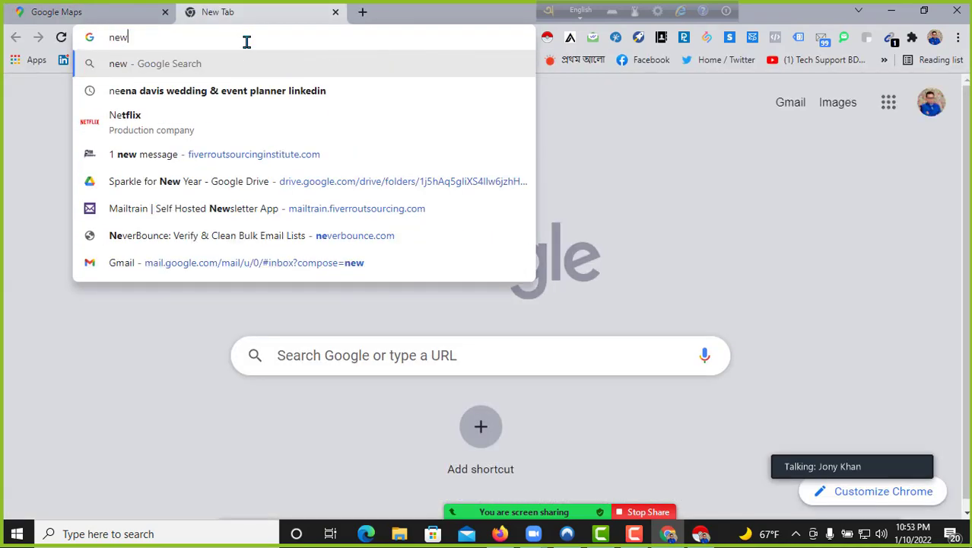
pyautogui.press('BackSpace')
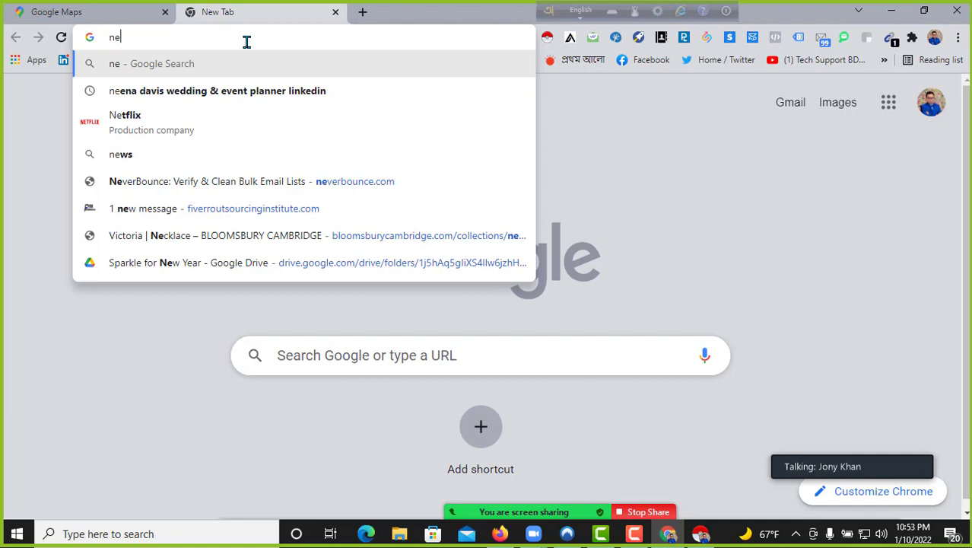
pyautogui.write('wy')
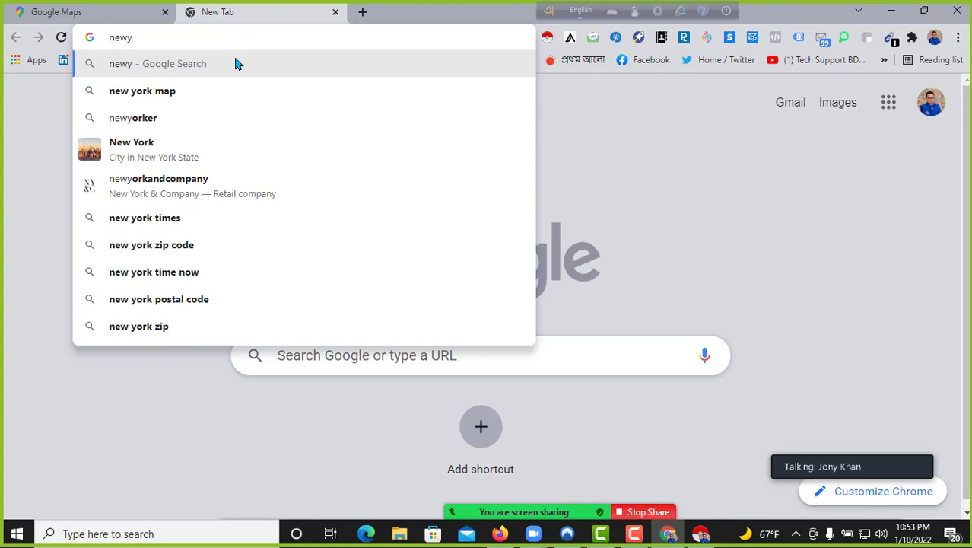
pyautogui.write('r')
pyautogui.press('BackSpace')
pyautogui.write('ork')
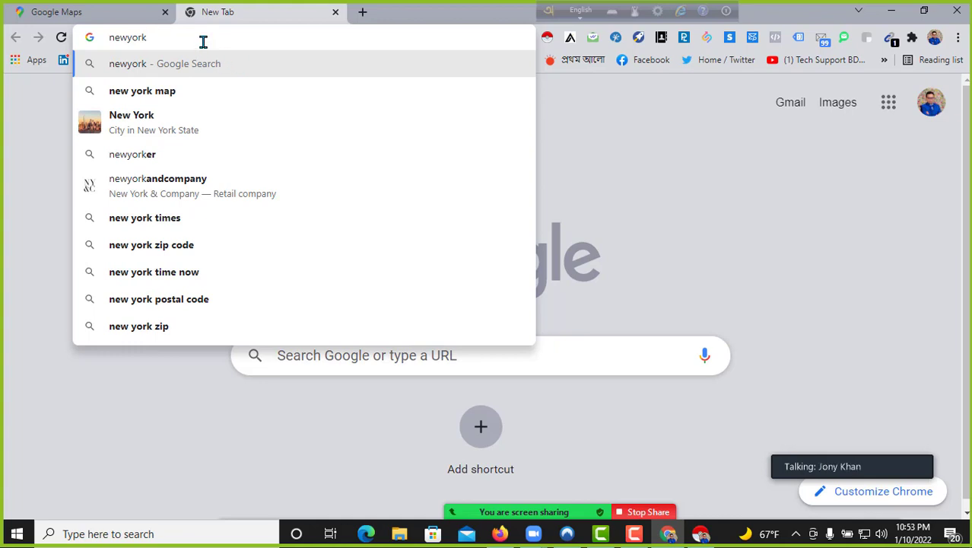
pyautogui.write(' city ')
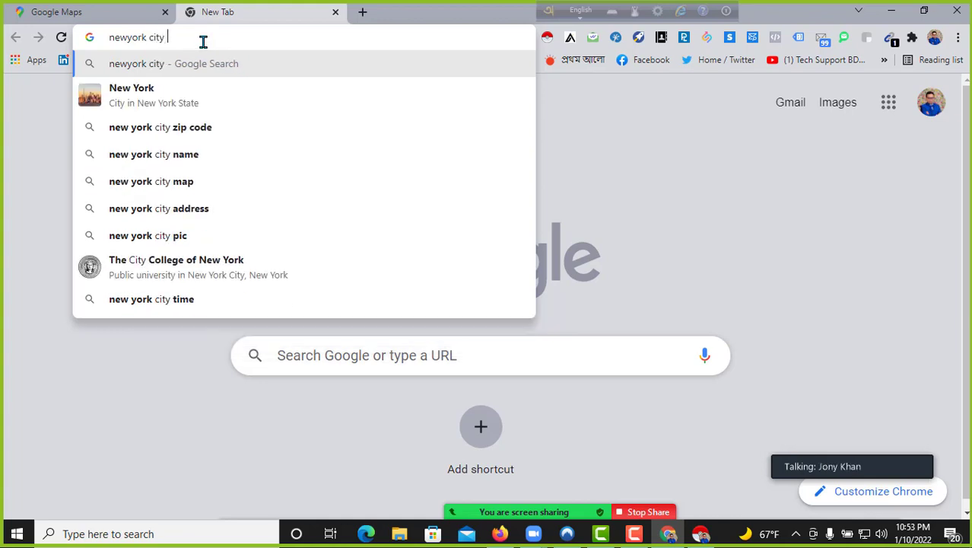
pyautogui.write('kua')
pyautogui.press('BackSpace')
pyautogui.press('BackSpace')
pyautogui.press('BackSpace')
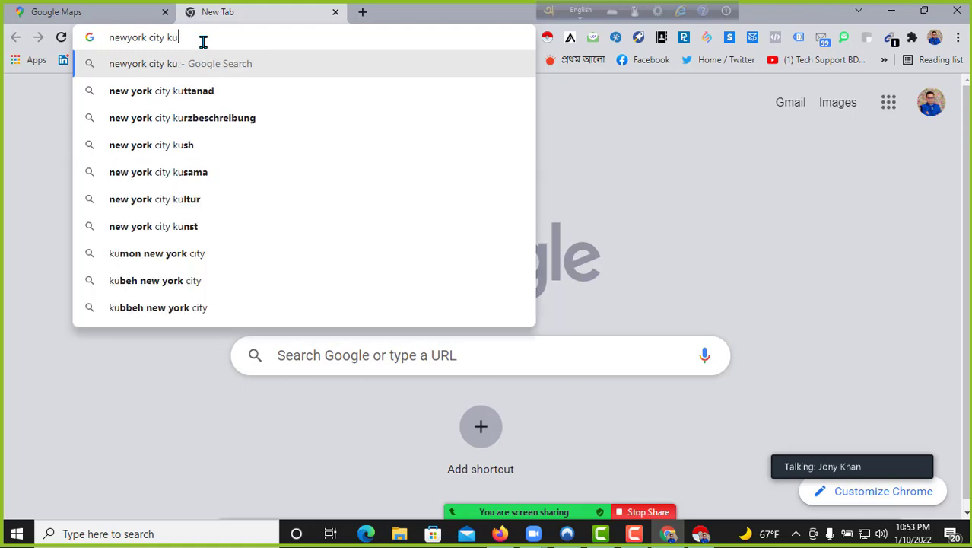
pyautogui.write('list')
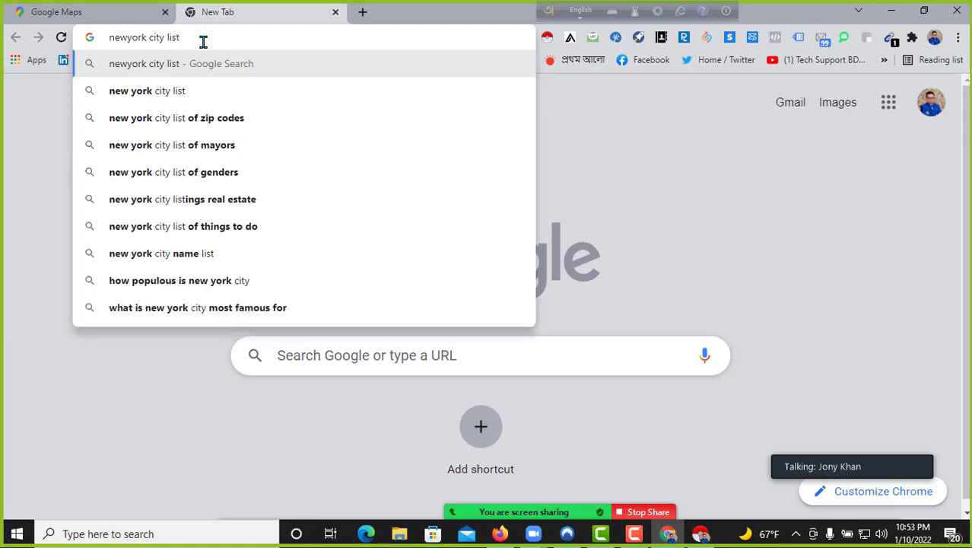
pyautogui.press('Return')
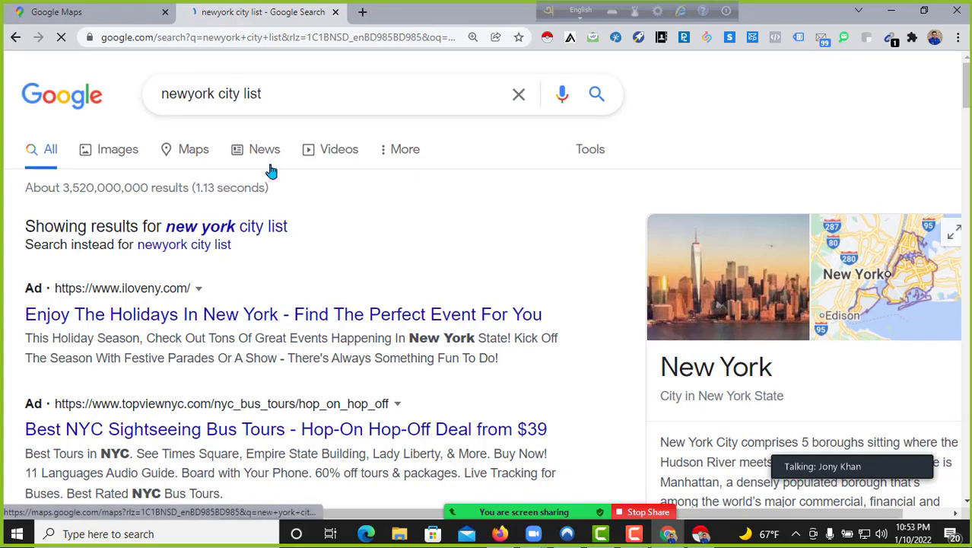
# Step: Correct the Google query to "new york city list" and open Wikipedia's "List of cities in New York" article from the results
pyautogui.scroll(-6, 271, 169)
pyautogui.scroll(-2, 263, 176)
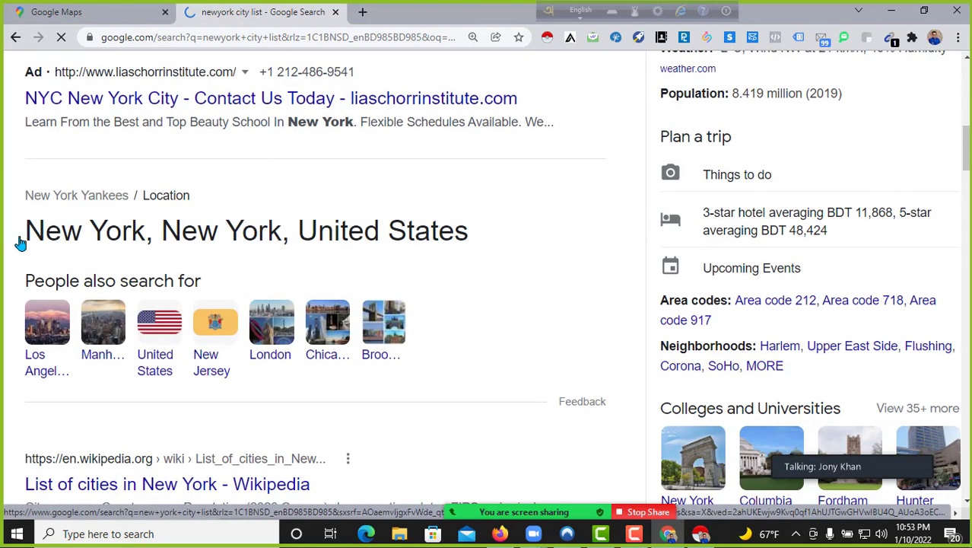
pyautogui.scroll(2, 148, 137)
pyautogui.scroll(8, 151, 139)
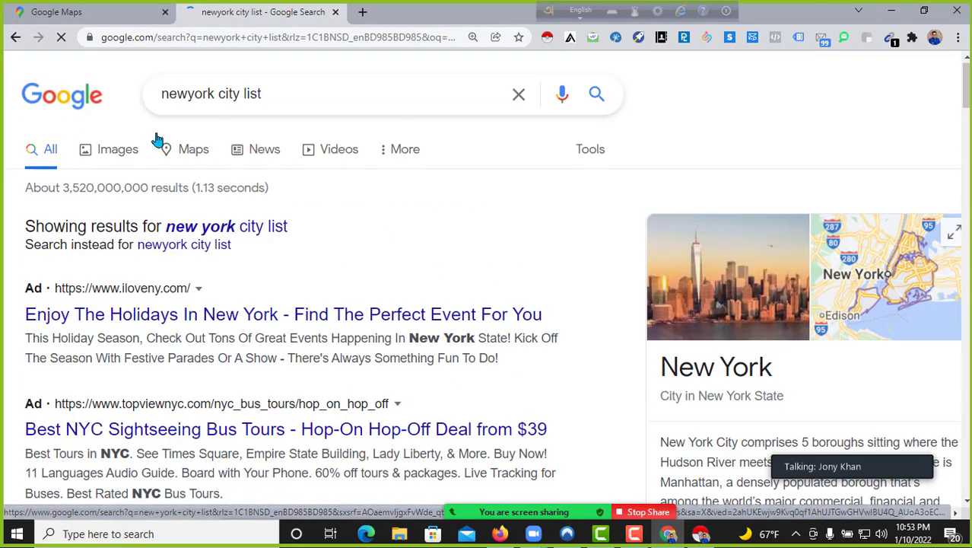
pyautogui.click(189, 89)
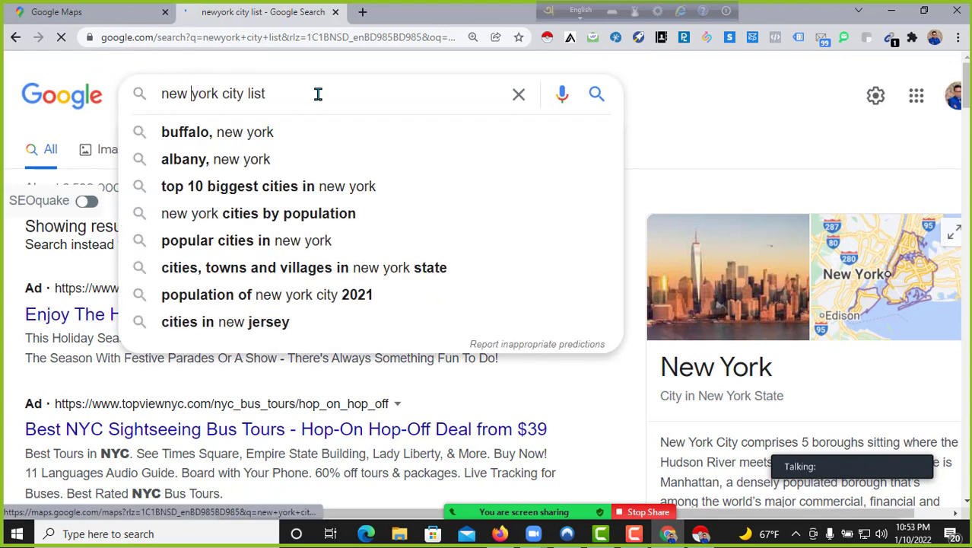
pyautogui.click(590, 95)
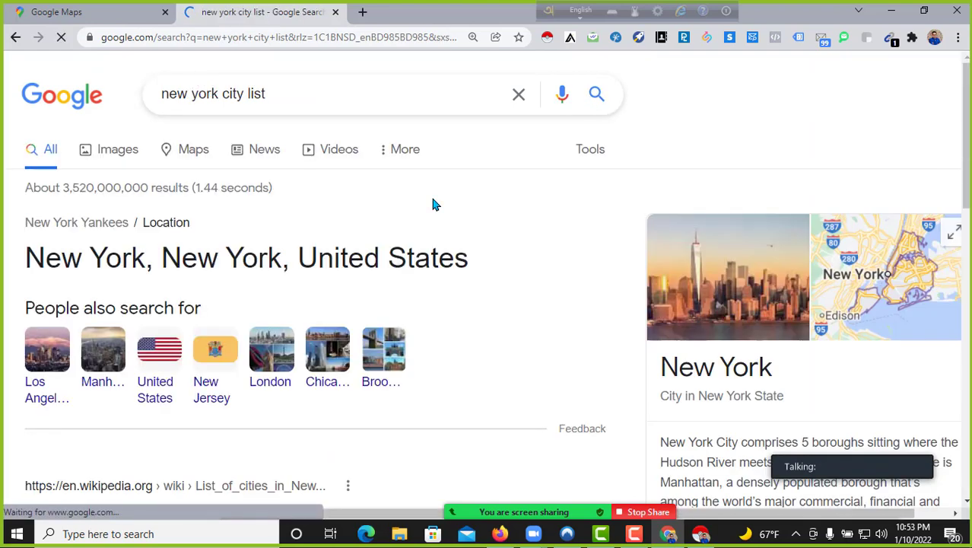
pyautogui.scroll(-1, 402, 212)
pyautogui.scroll(-4, 402, 212)
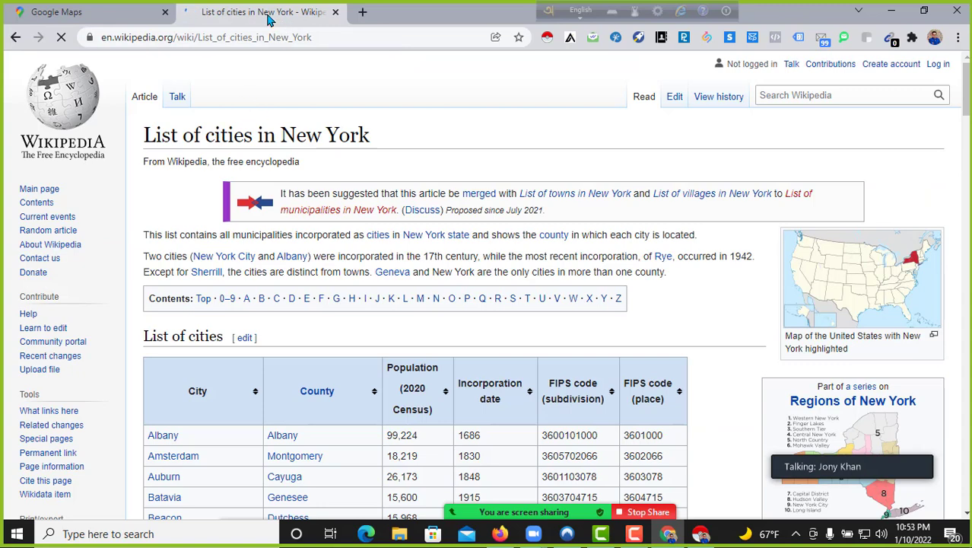
# Step: Move the Wikipedia city list tab ahead of the Google Maps tab and keep the city list in view
pyautogui.moveTo(268, 19); pyautogui.dragTo(74, 6)
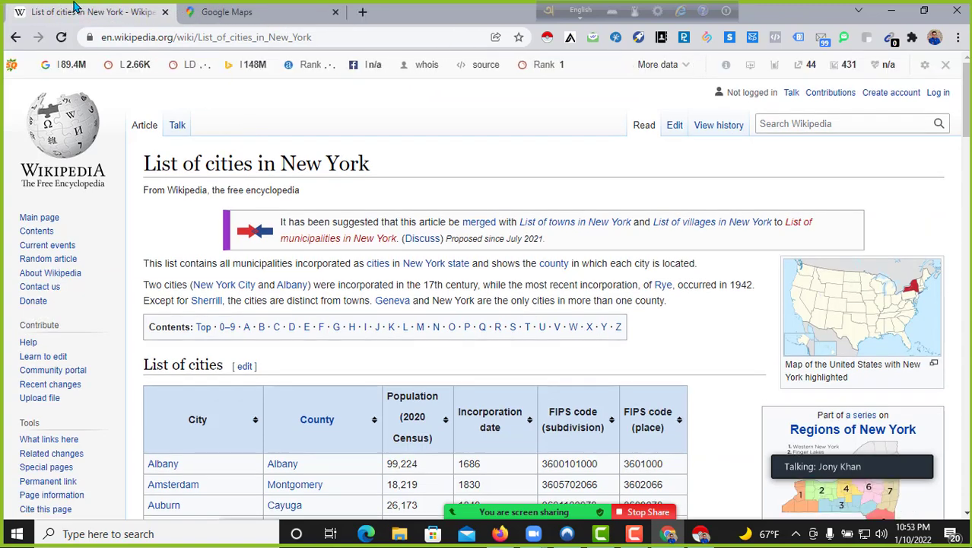
pyautogui.click(220, 11)
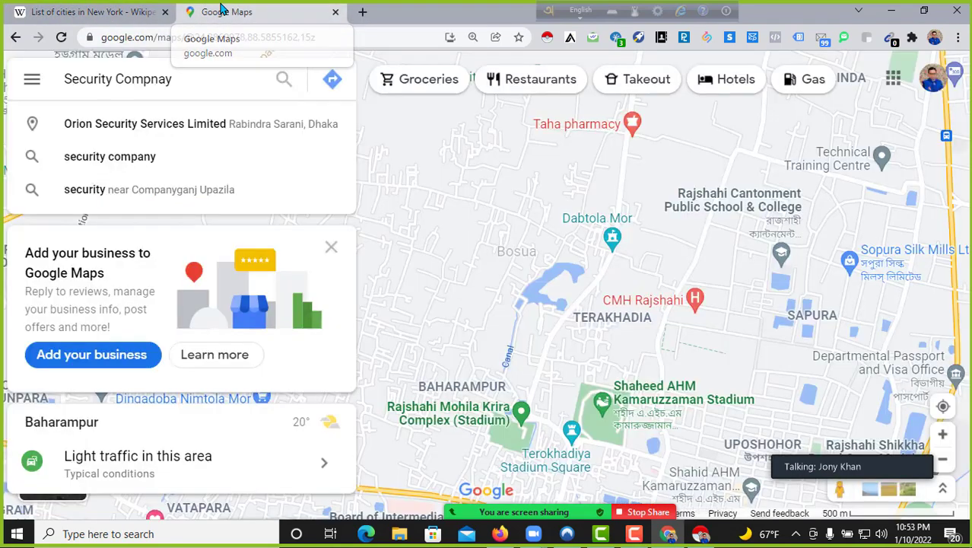
pyautogui.click(66, 8)
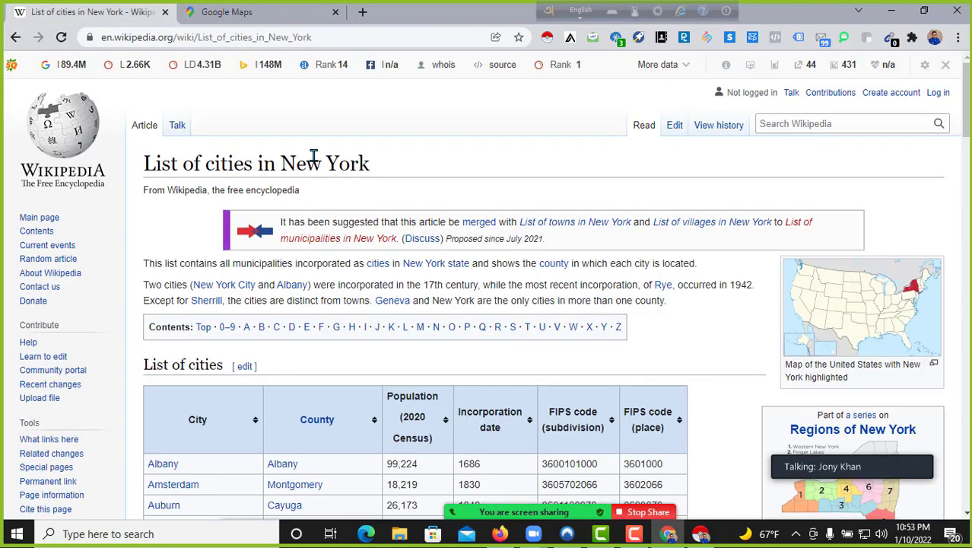
# Step: Copy the city name "Albany" from the City column of the List of cities table
pyautogui.scroll(-3, 266, 196)
pyautogui.scroll(-2, 266, 197)
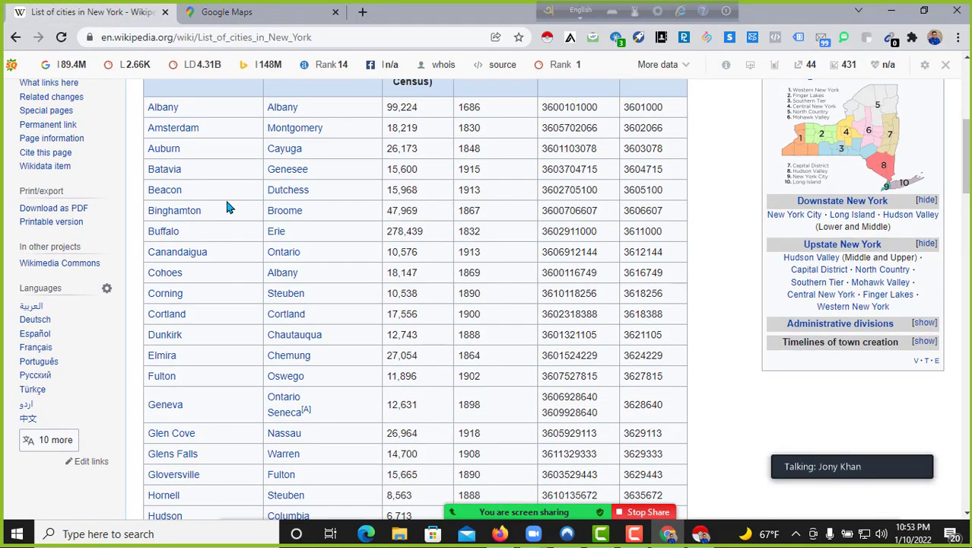
pyautogui.scroll(2, 225, 207)
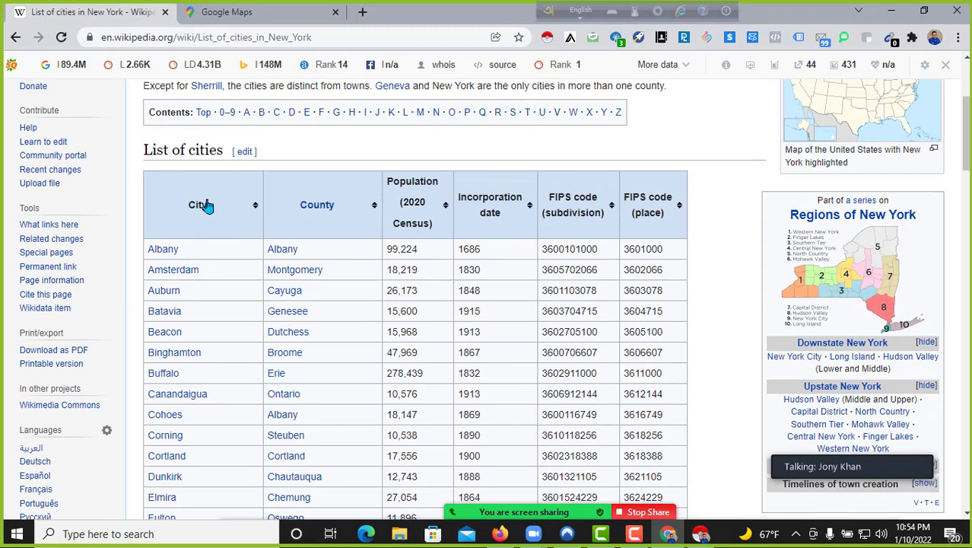
pyautogui.scroll(-1, 203, 205)
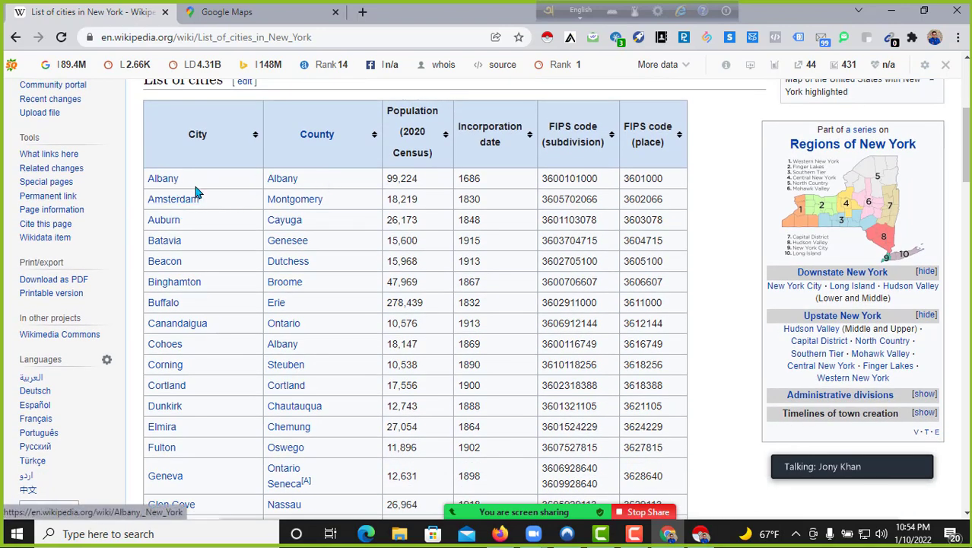
pyautogui.scroll(-1, 195, 192)
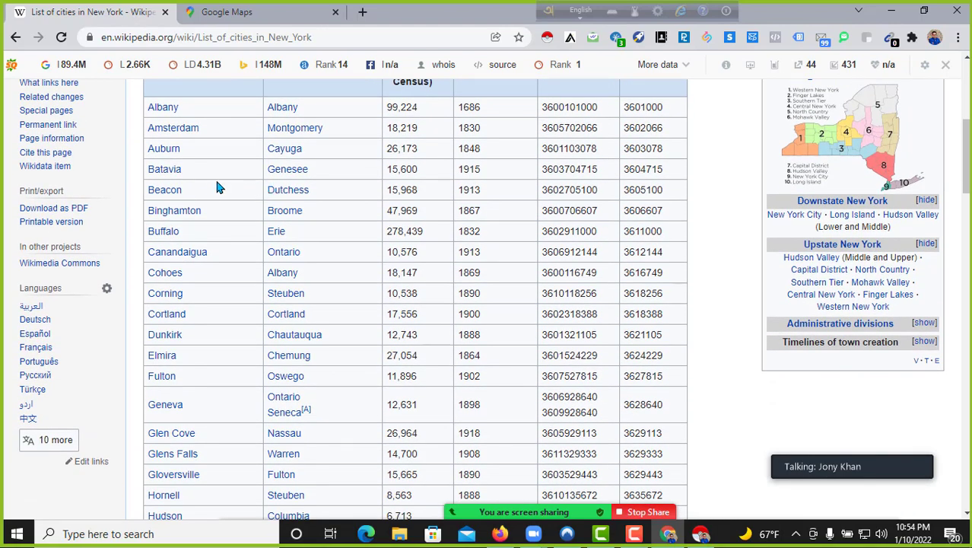
pyautogui.scroll(2, 216, 188)
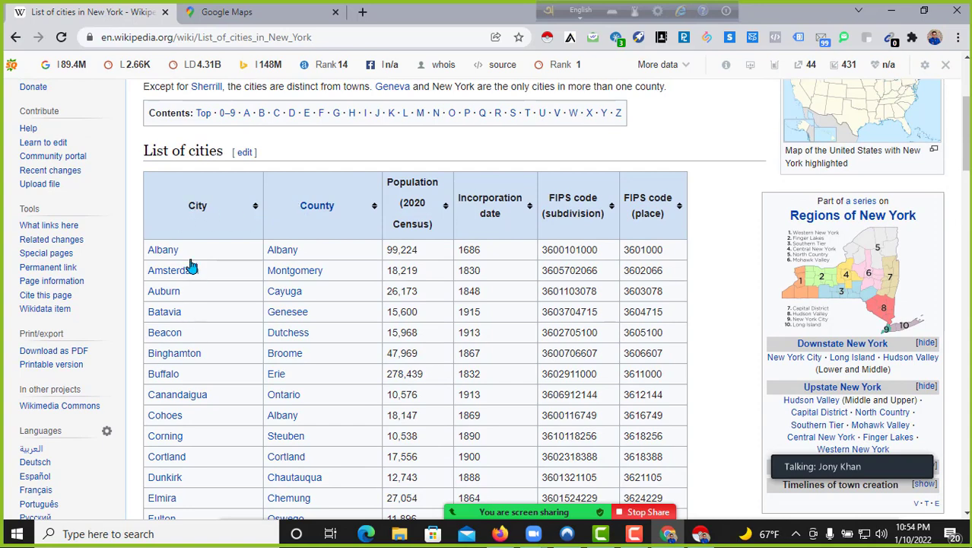
pyautogui.moveTo(196, 251); pyautogui.dragTo(145, 252)
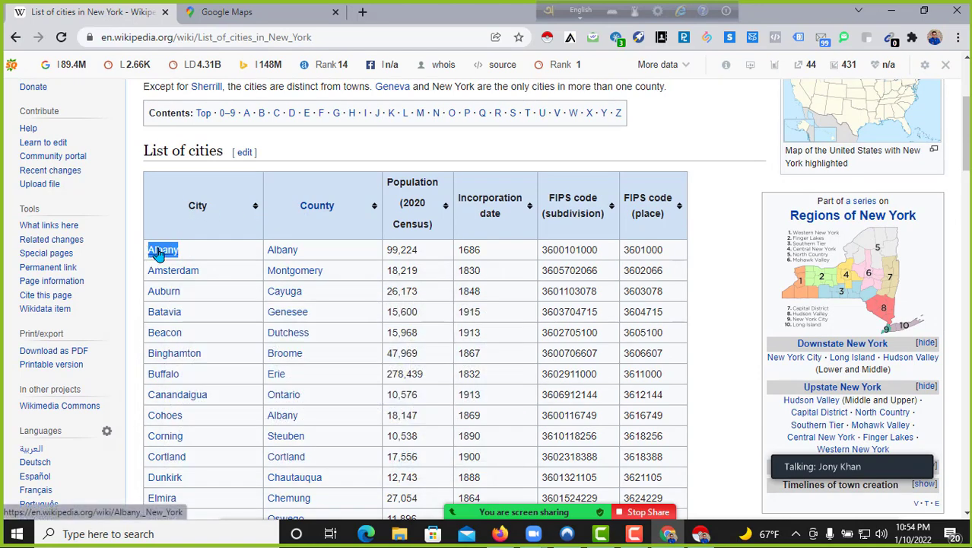
pyautogui.rightClick(157, 251)
pyautogui.click(194, 381)
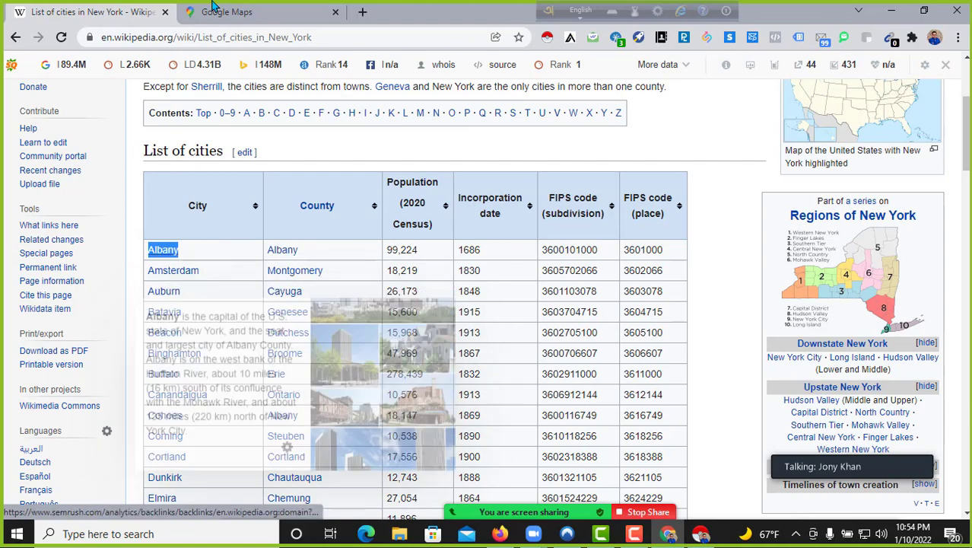
# Step: Expand the Google Maps query to "All Security Compnay in Albany, USA" and run the search
pyautogui.click(227, 12)
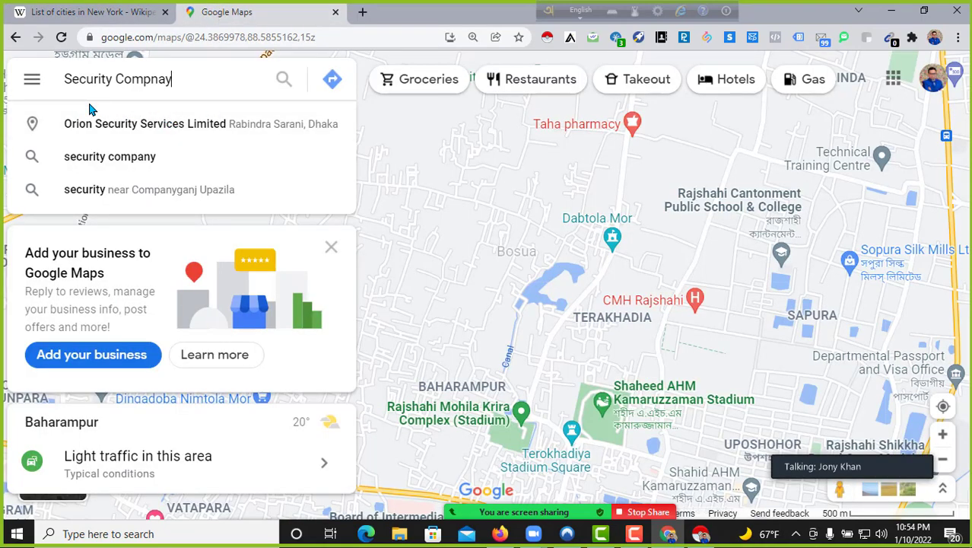
pyautogui.click(191, 79)
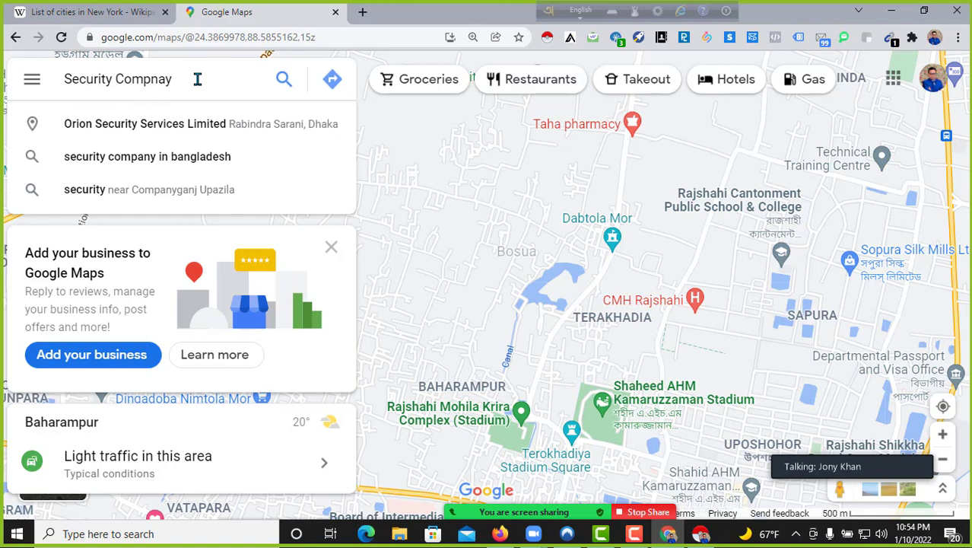
pyautogui.write('in Albany')
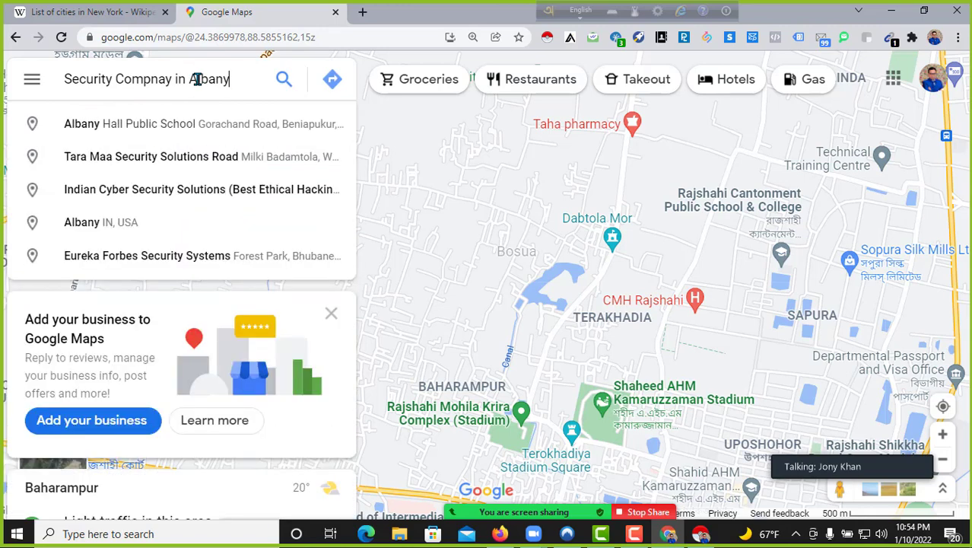
pyautogui.write(', USA')
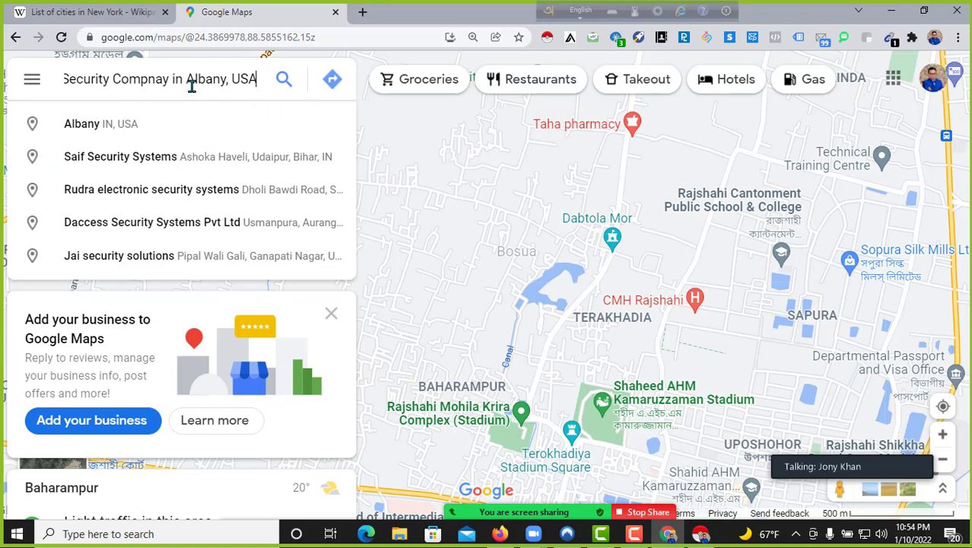
pyautogui.click(67, 80)
pyautogui.press('Home')
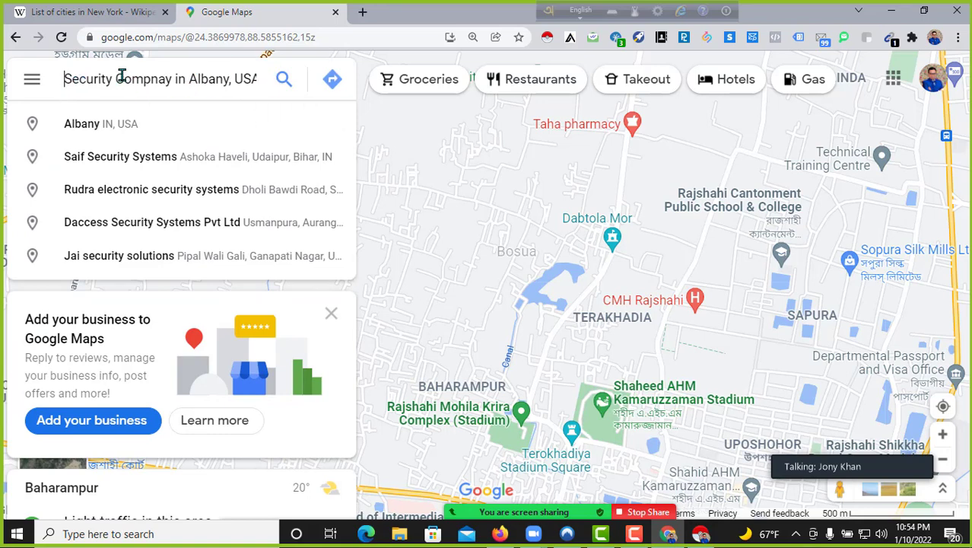
pyautogui.write('All')
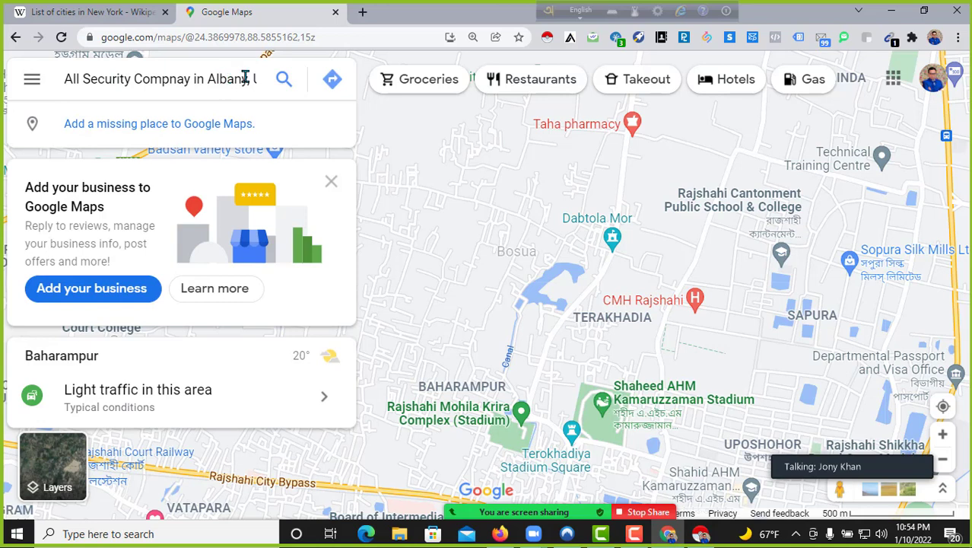
pyautogui.click(284, 82)
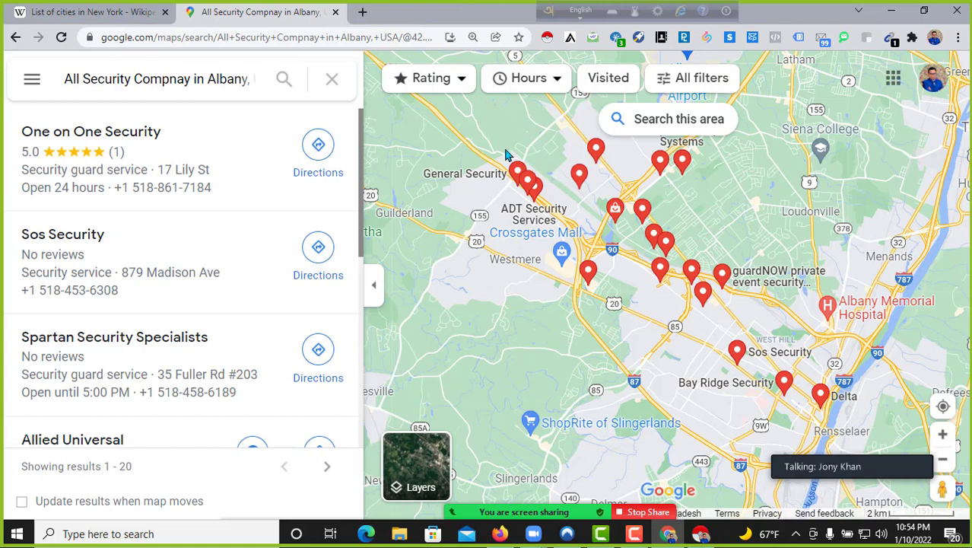
# Step: Examine the security company pins around Albany on the map, including the International Built In Systems preview
pyautogui.scroll(2, 673, 251)
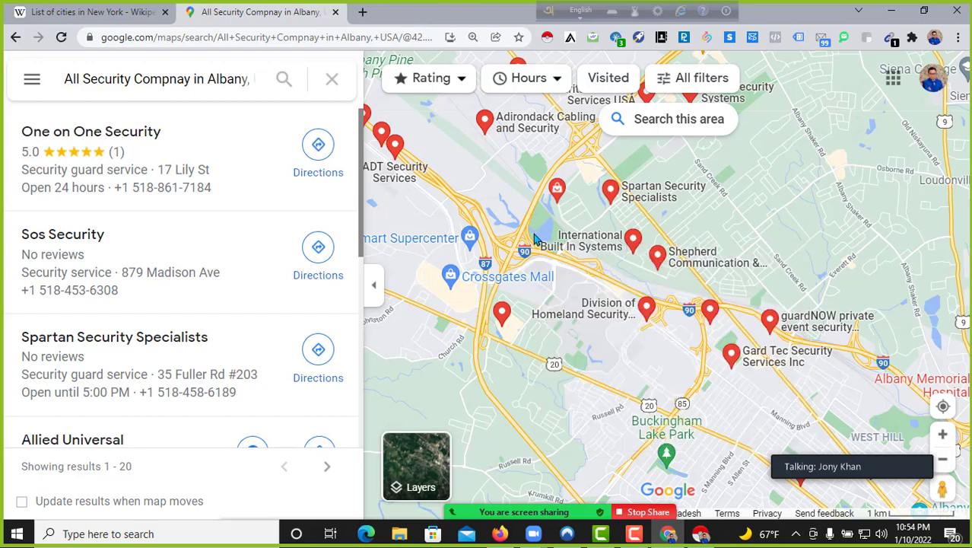
pyautogui.scroll(1, 590, 253)
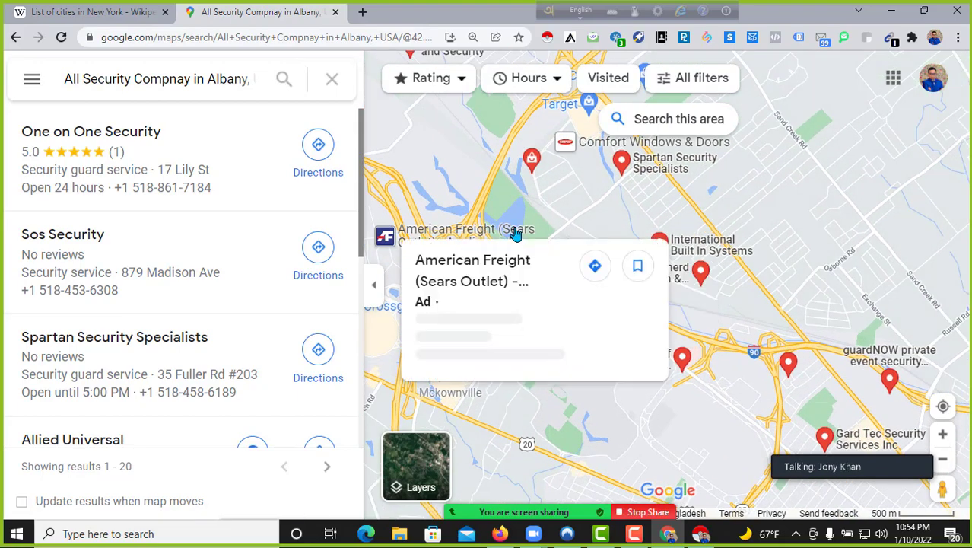
pyautogui.moveTo(659, 243)
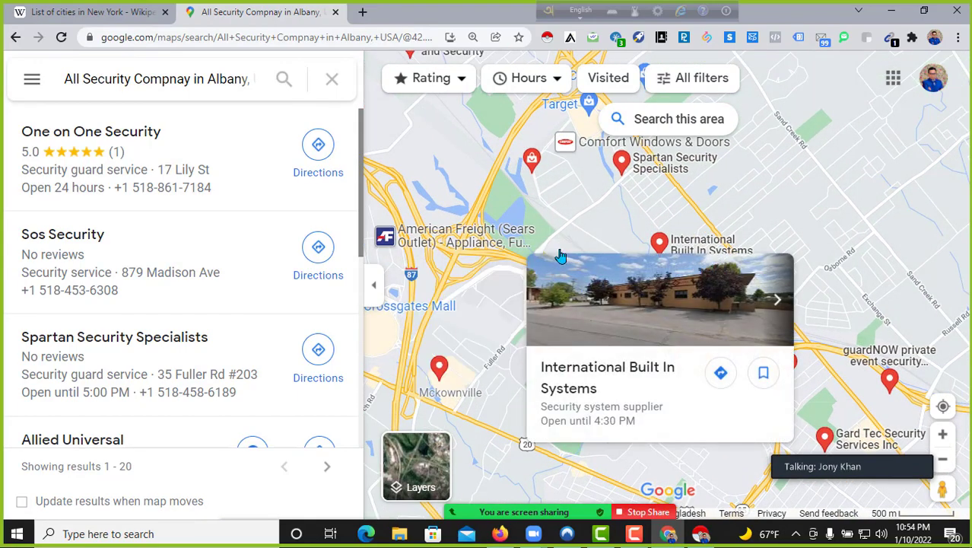
pyautogui.scroll(-2, 560, 256)
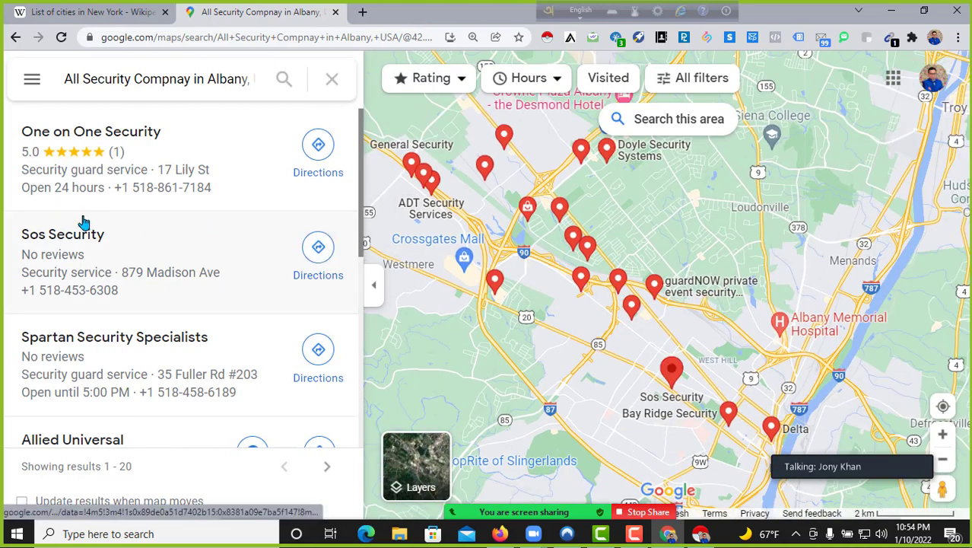
# Step: Examine the first page of Albany security company results from beginning to end, including addresses, phone numbers and websites
pyautogui.scroll(-2, 180, 163)
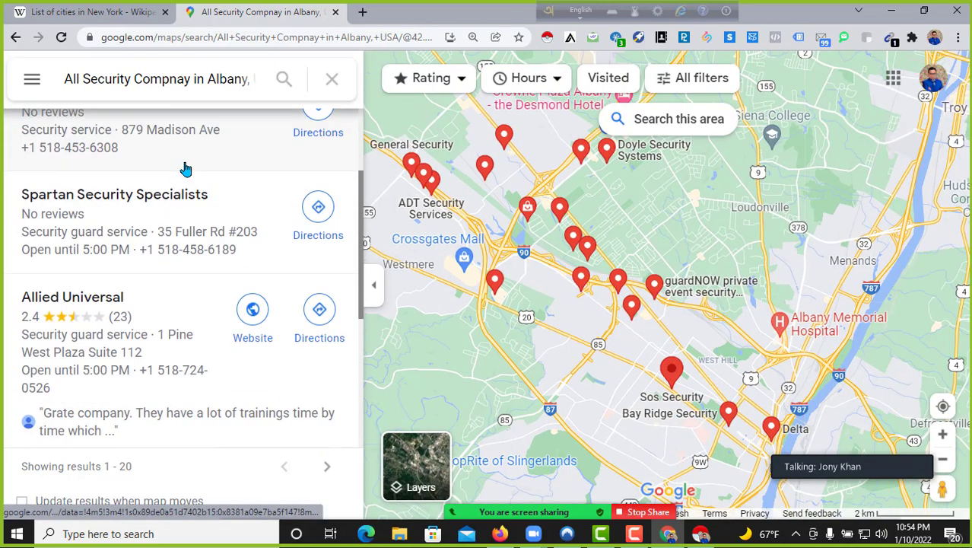
pyautogui.scroll(-10, 186, 168)
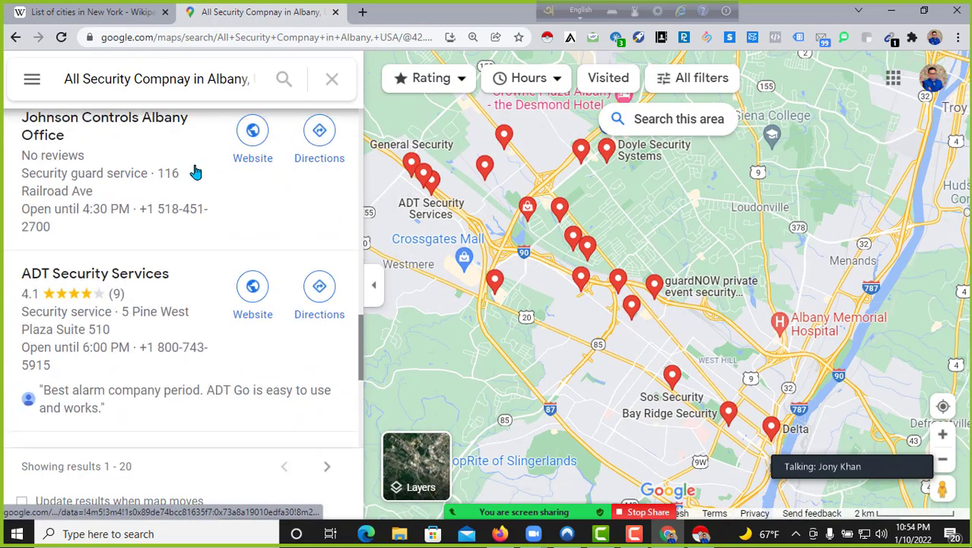
pyautogui.scroll(-10, 197, 175)
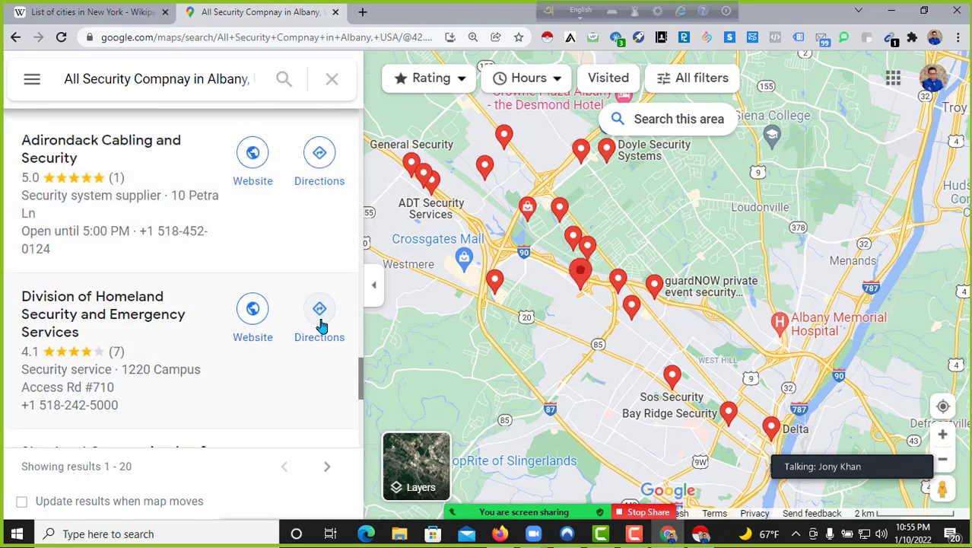
pyautogui.scroll(-5, 318, 324)
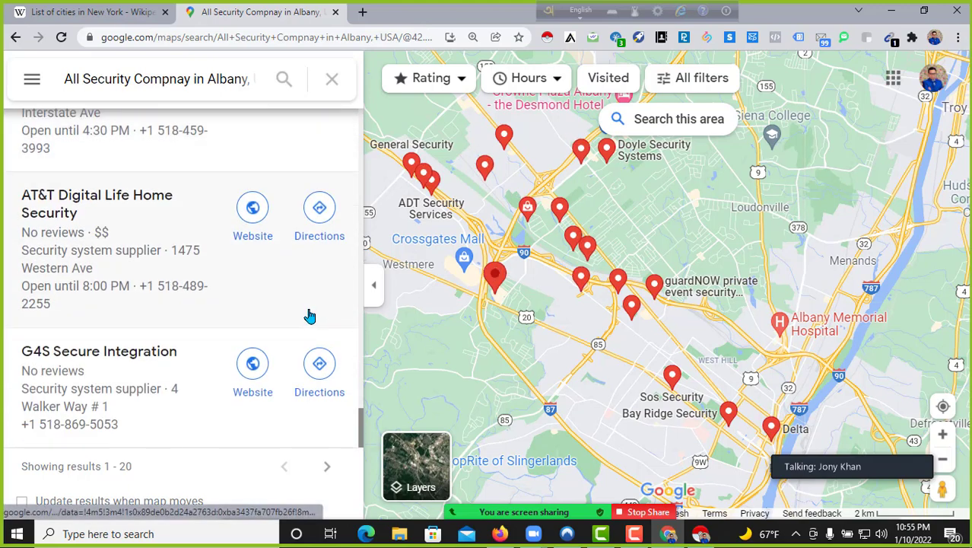
pyautogui.scroll(5, 308, 312)
pyautogui.scroll(-5, 304, 300)
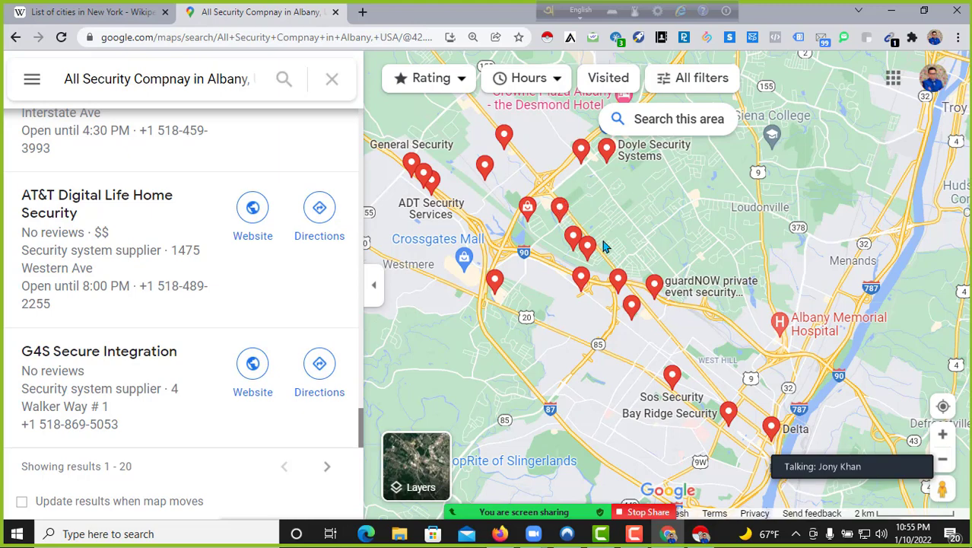
pyautogui.scroll(15, 238, 284)
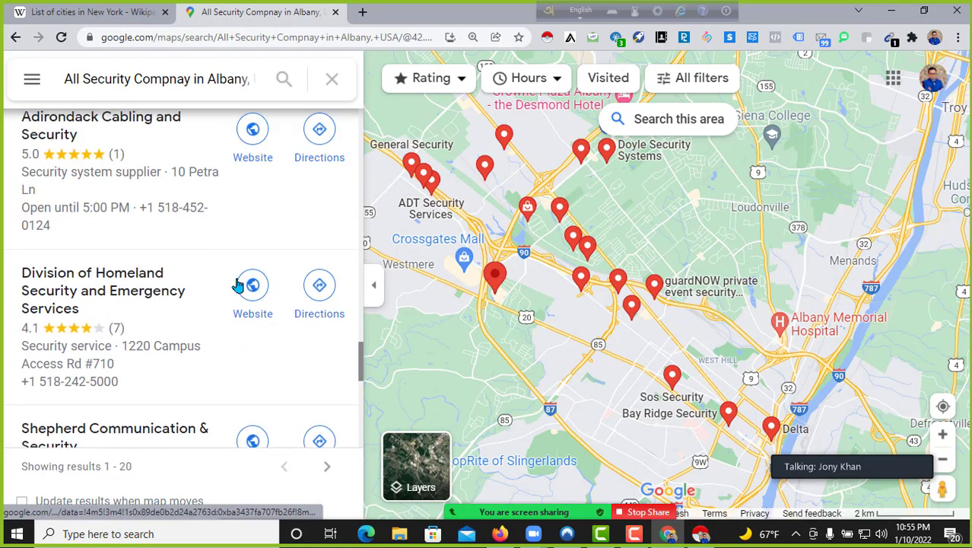
pyautogui.scroll(15, 286, 278)
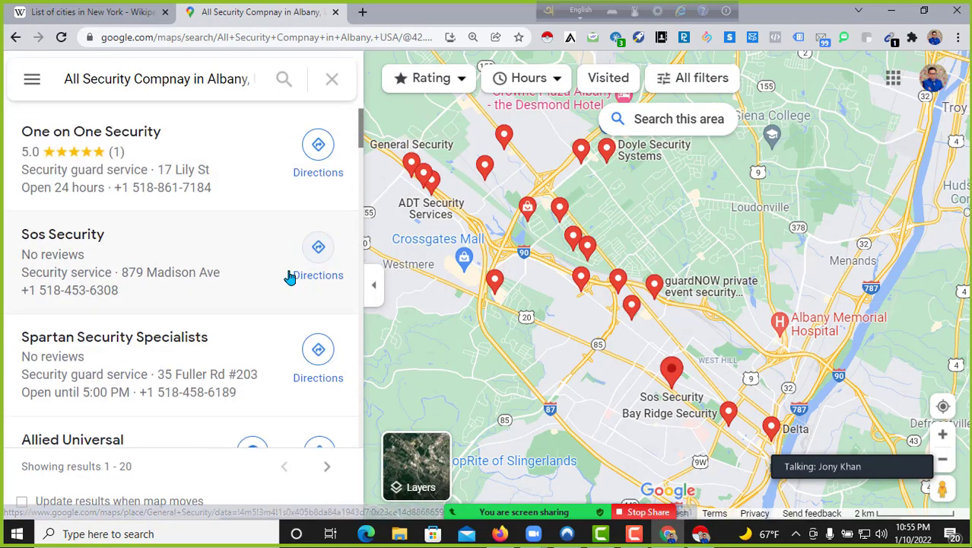
pyautogui.scroll(-15, 290, 277)
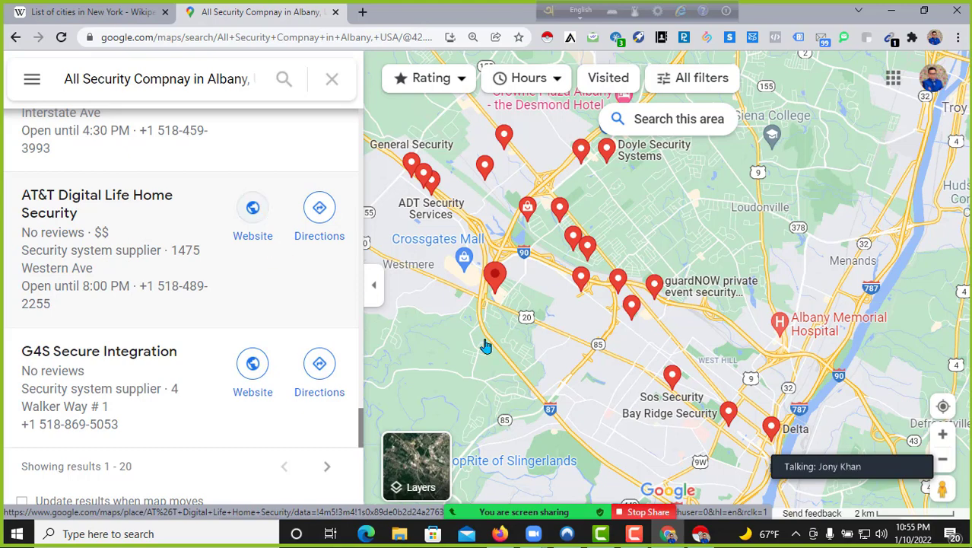
# Step: Replace the old scraper session with a new Instant Data Scraper run on the Albany results with Infinite scroll enabled, and minimize it
pyautogui.click(707, 537)
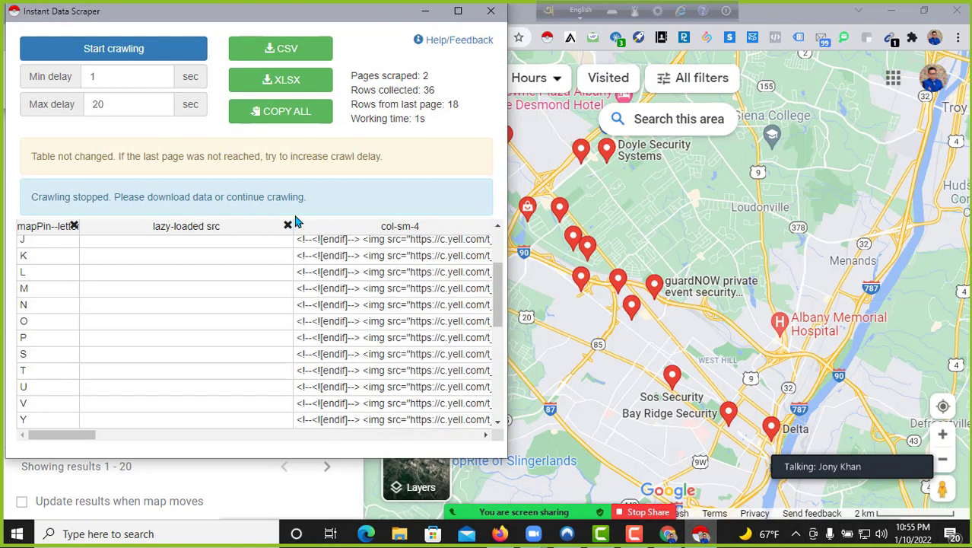
pyautogui.click(491, 11)
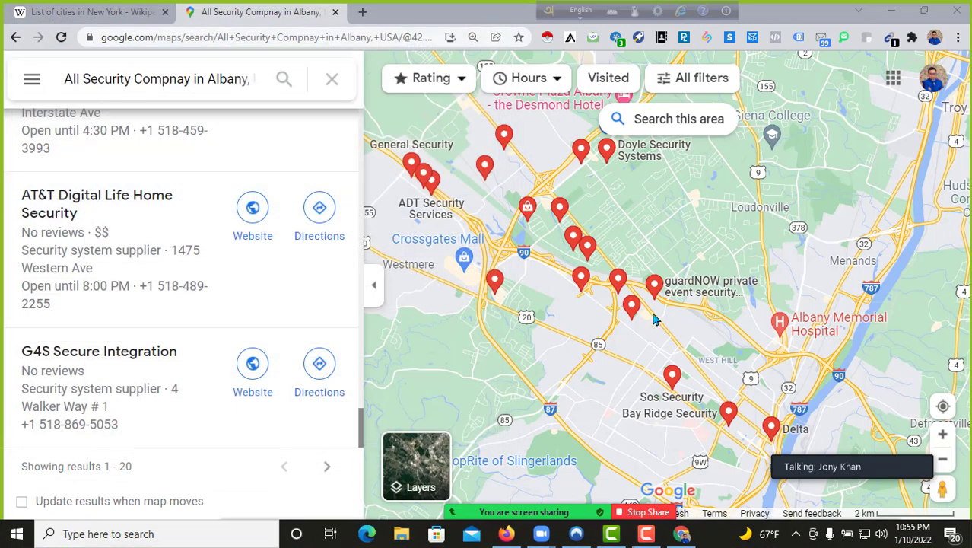
pyautogui.click(548, 38)
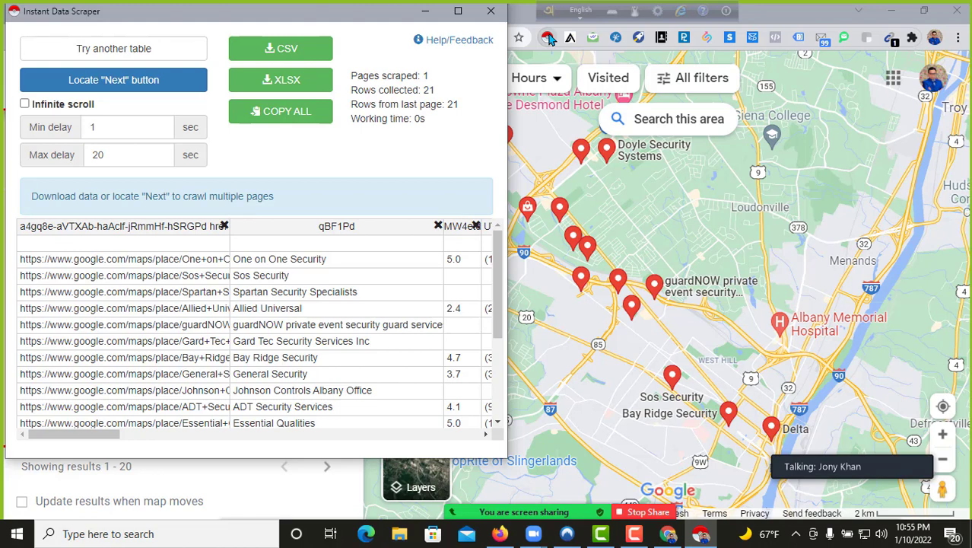
pyautogui.click(49, 106)
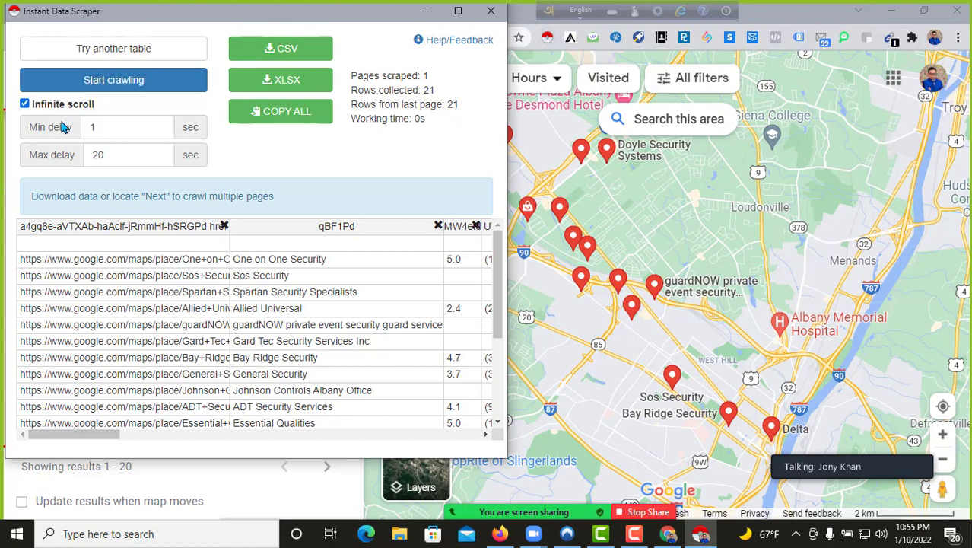
pyautogui.click(427, 18)
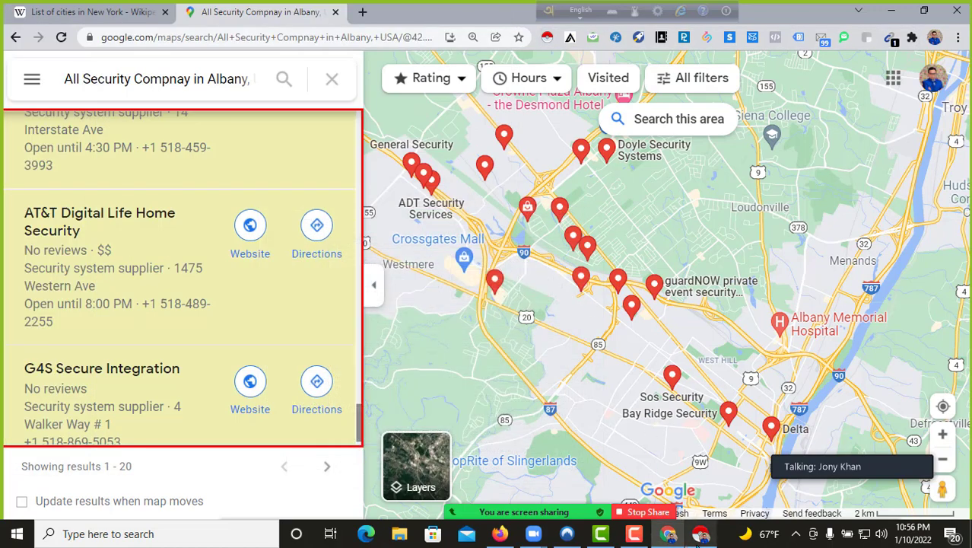
# Step: Advance the Albany search to results 21–40 and load every listing down to the end of the list
pyautogui.click(326, 468)
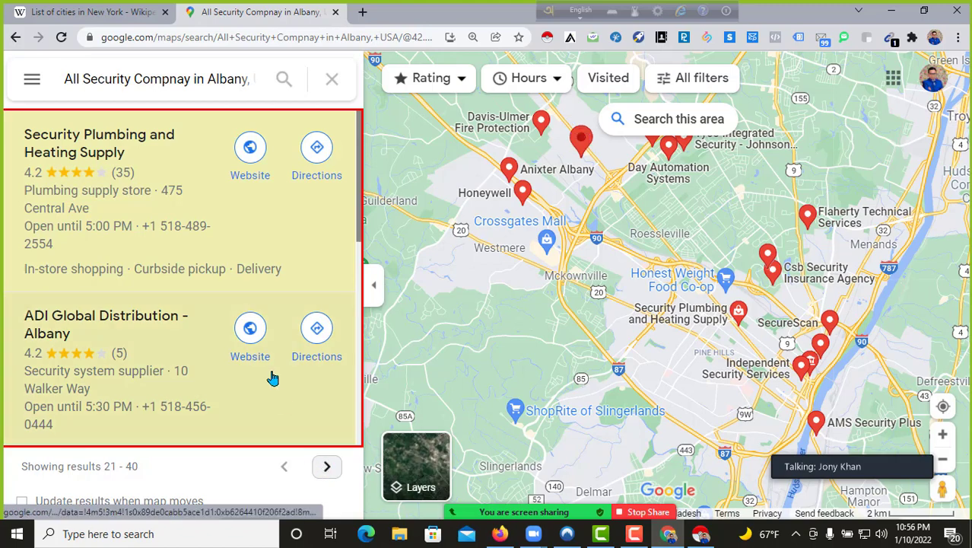
pyautogui.scroll(-5, 261, 315)
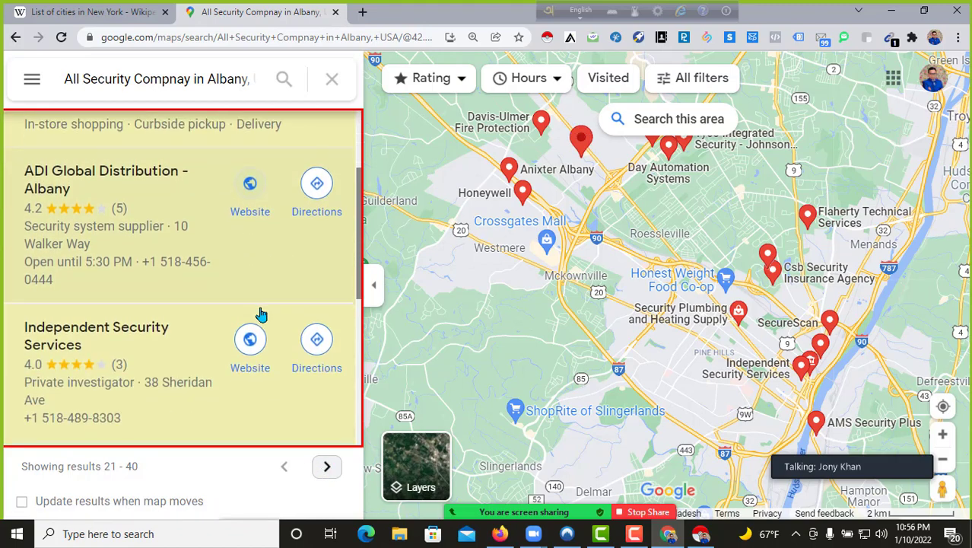
pyautogui.scroll(-6, 261, 315)
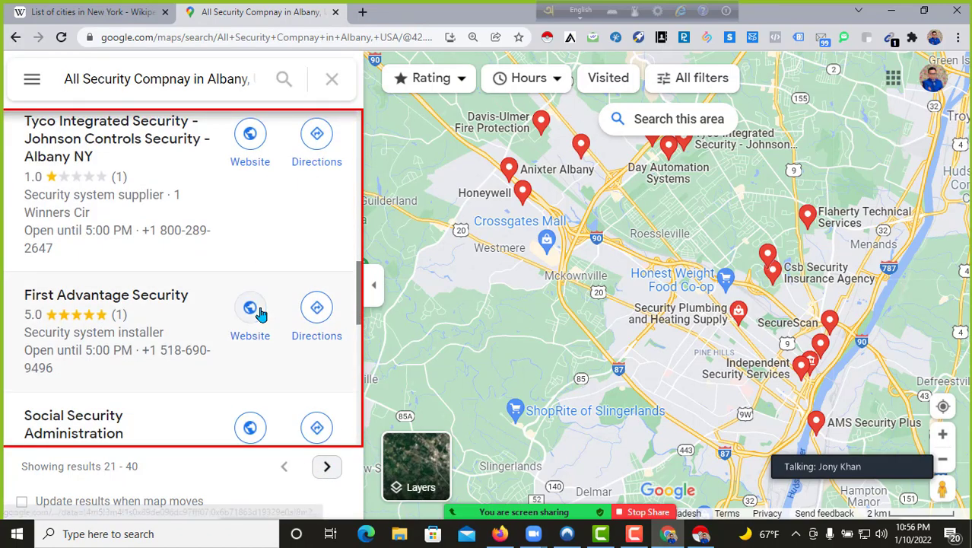
pyautogui.scroll(5, 261, 315)
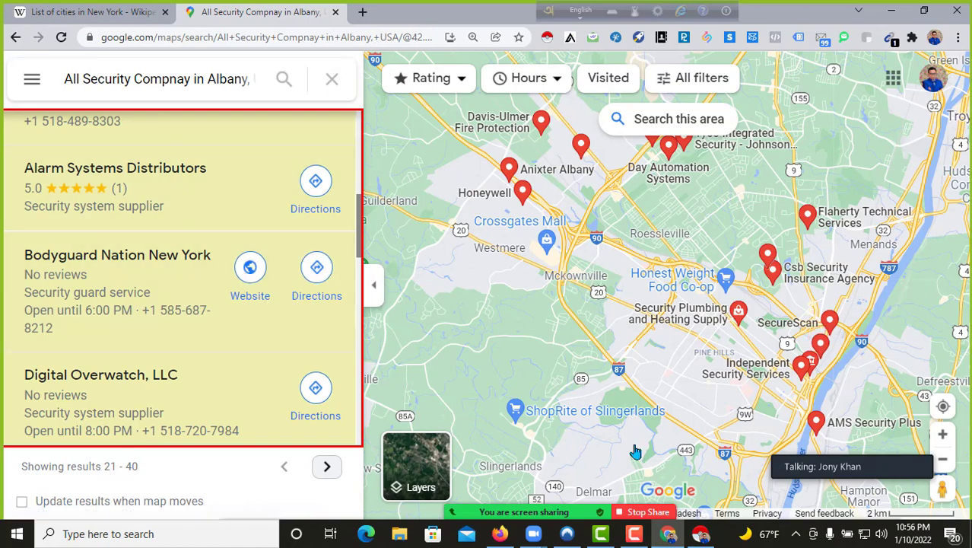
pyautogui.scroll(-8, 232, 266)
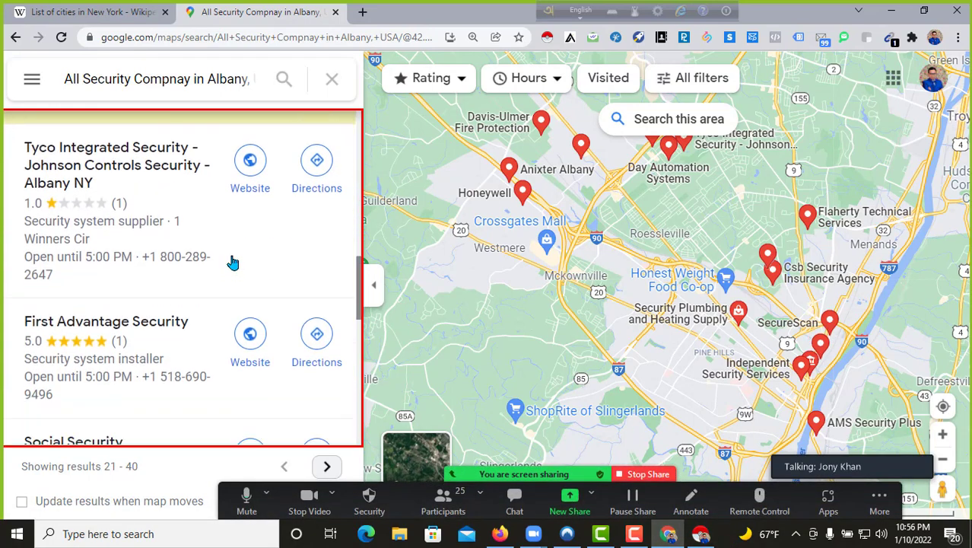
pyautogui.scroll(-5, 234, 232)
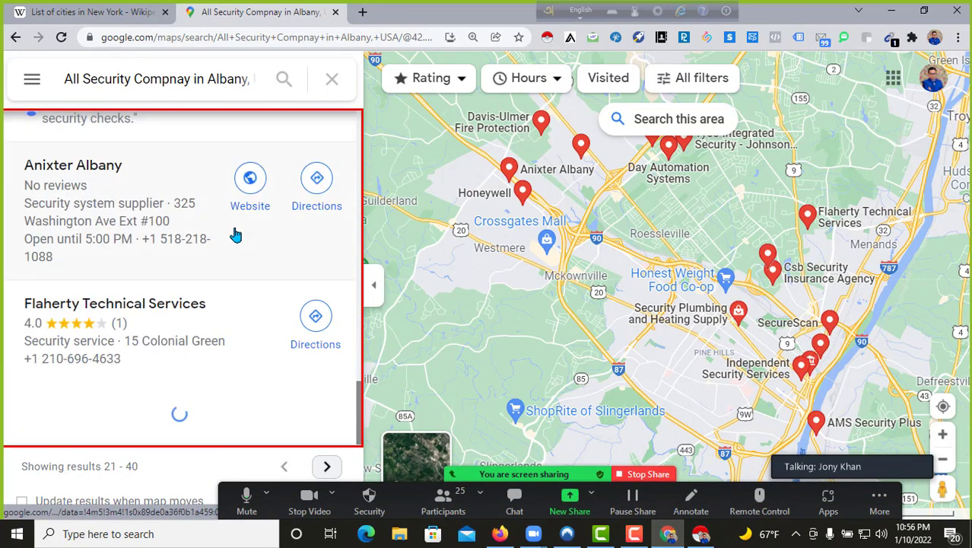
pyautogui.scroll(-8, 235, 234)
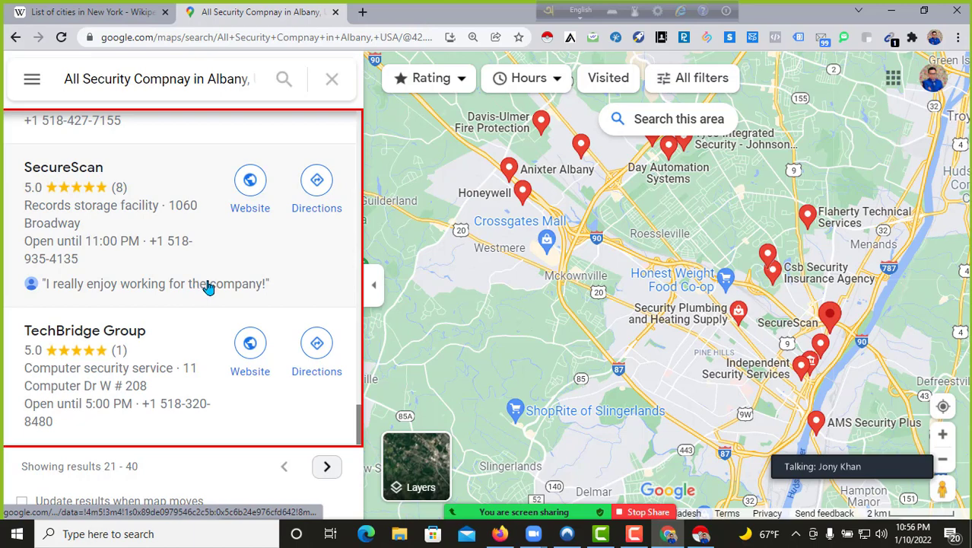
# Step: Crawl the second page of Albany listings with Instant Data Scraper and minimize the scraper window
pyautogui.click(700, 533)
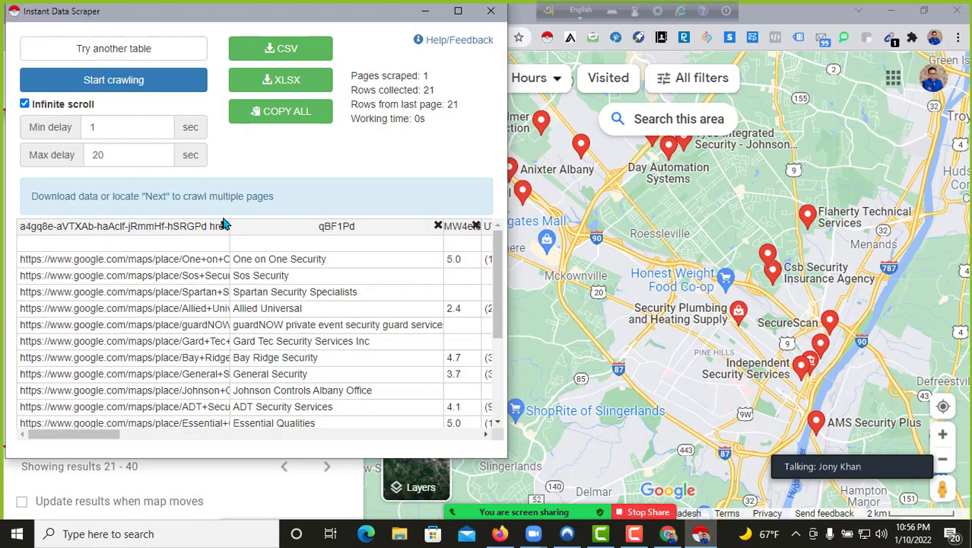
pyautogui.click(130, 88)
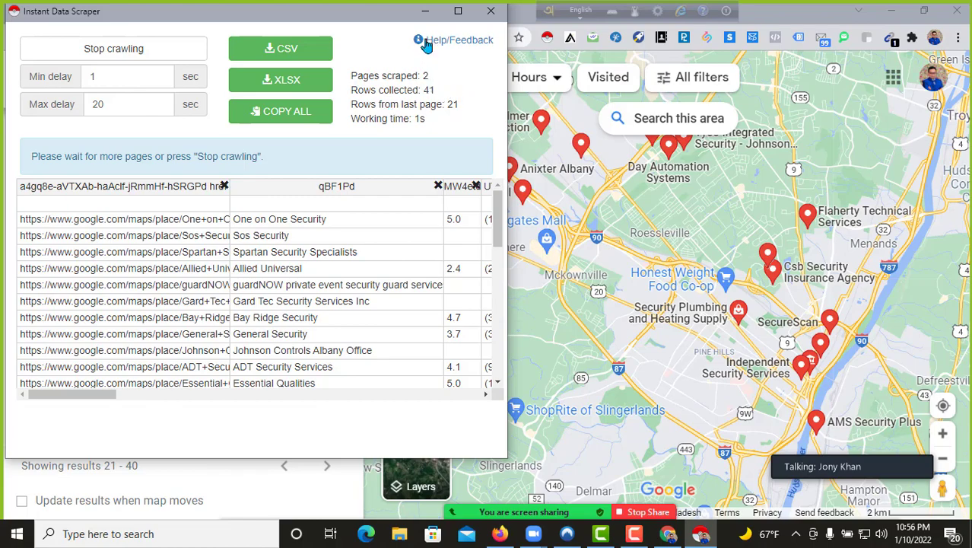
pyautogui.click(425, 11)
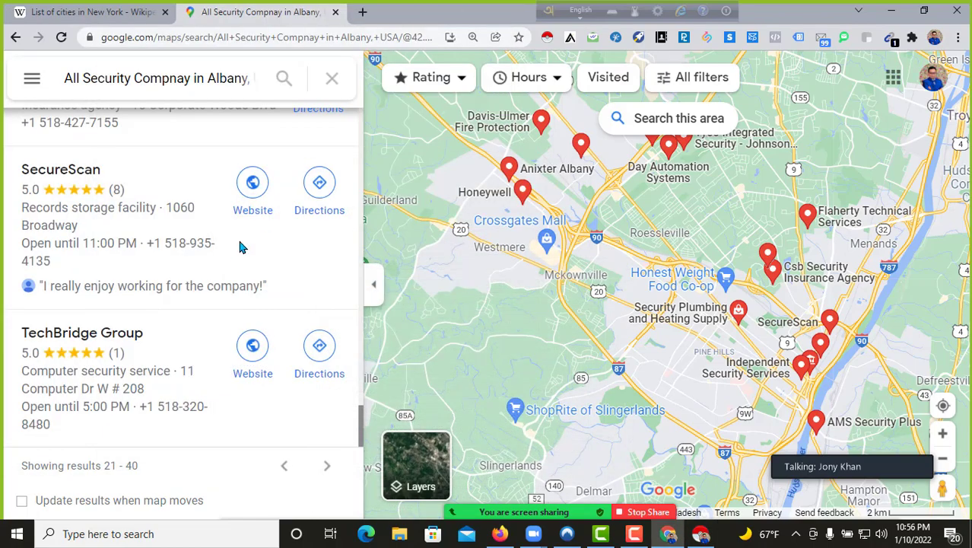
# Step: Advance the Albany search to results 41–60 and load the listings through to the last one
pyautogui.click(332, 461)
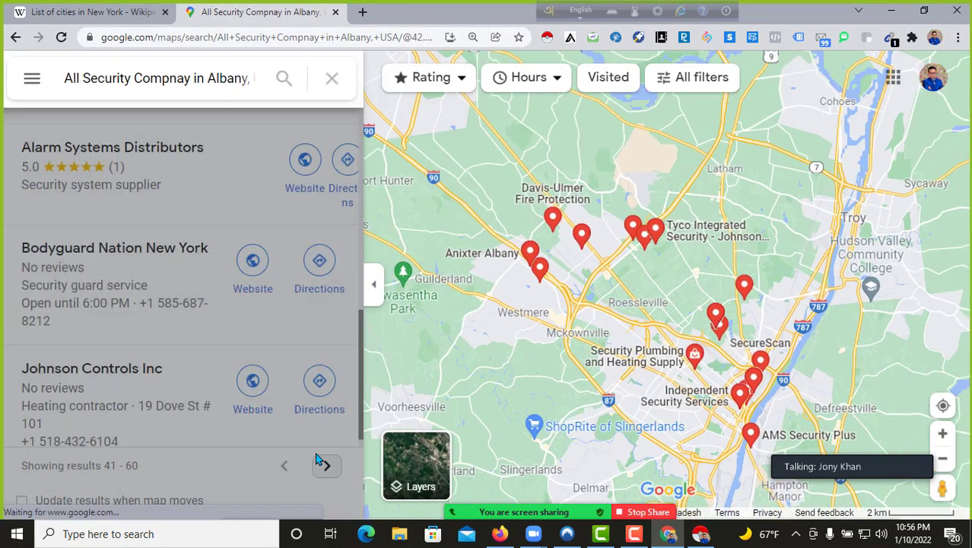
pyautogui.scroll(-15, 239, 336)
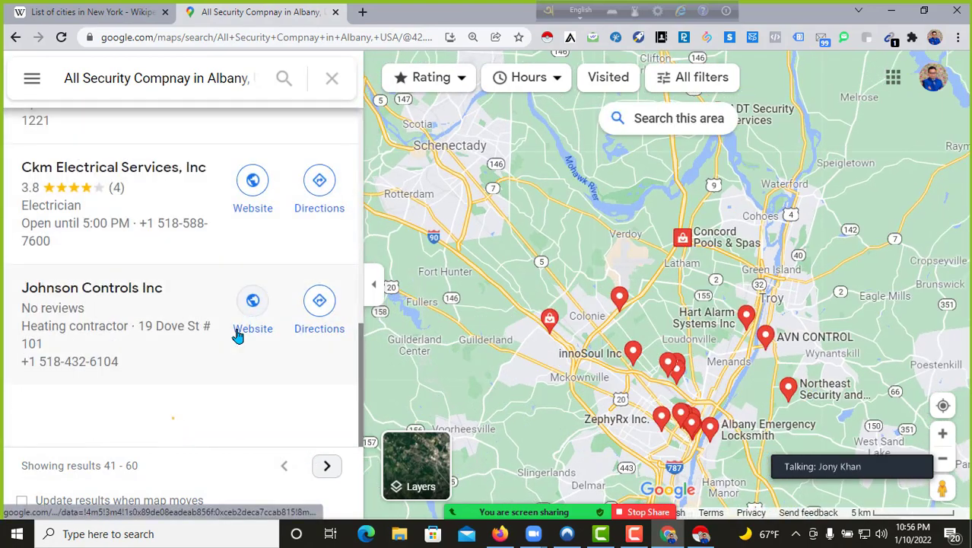
pyautogui.scroll(-20, 238, 336)
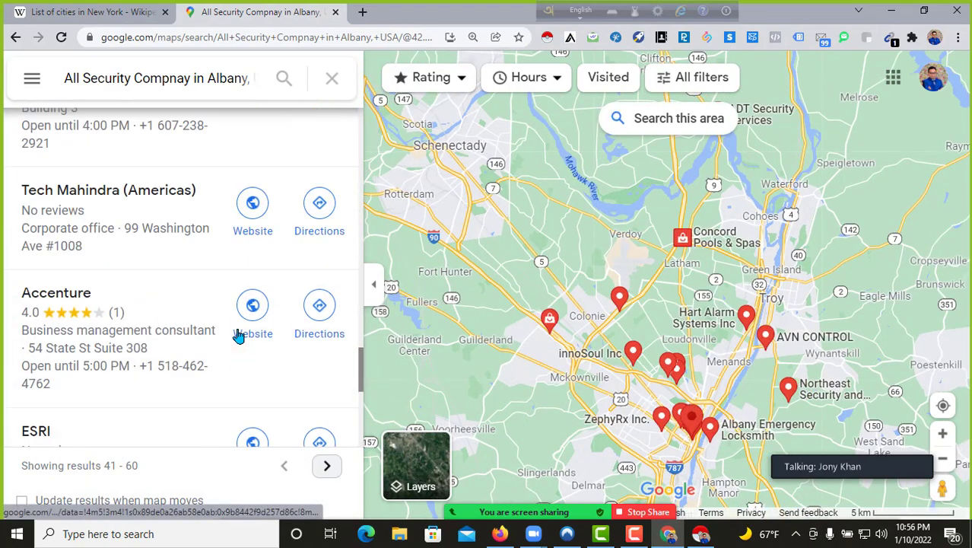
pyautogui.scroll(-12, 237, 336)
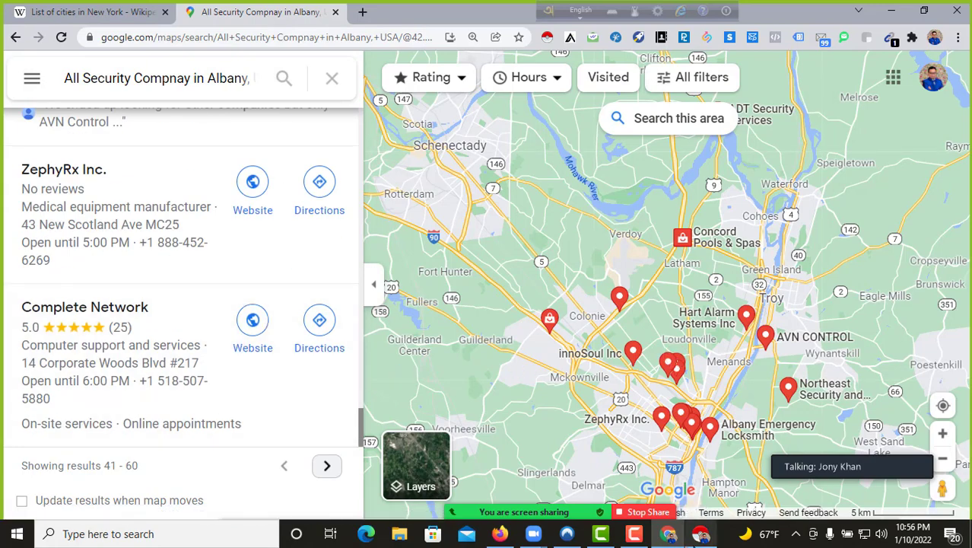
# Step: Continue the Instant Data Scraper crawl on the third page of Albany listings and minimize the scraper window
pyautogui.click(700, 533)
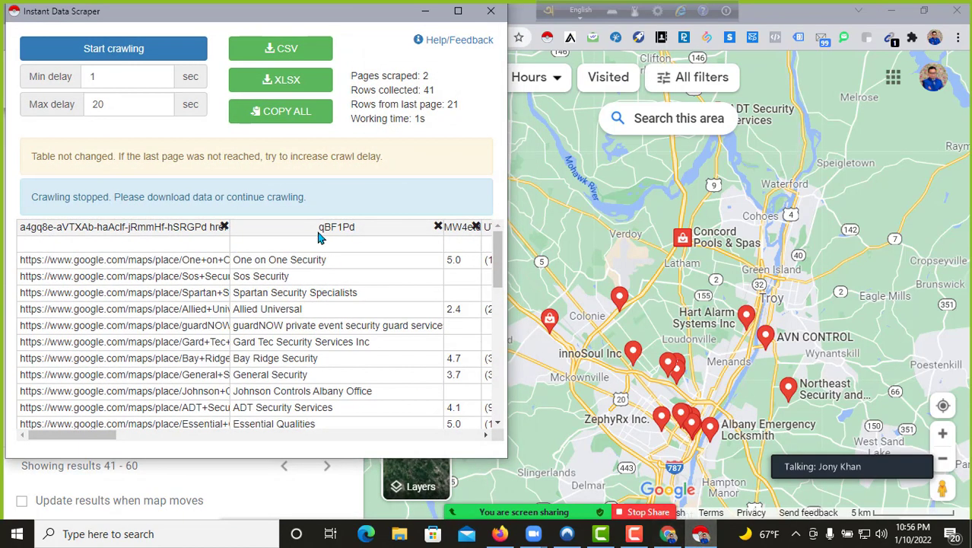
pyautogui.click(156, 50)
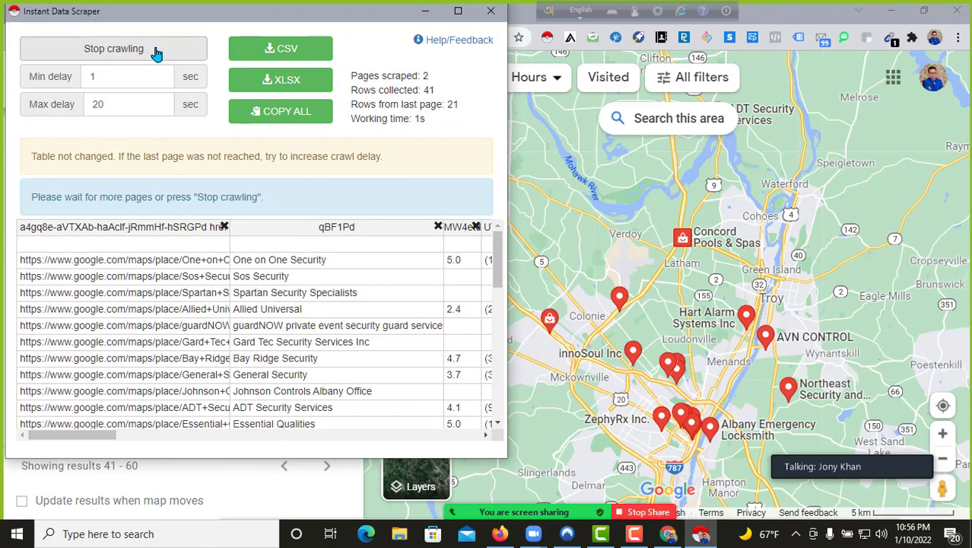
pyautogui.click(156, 50)
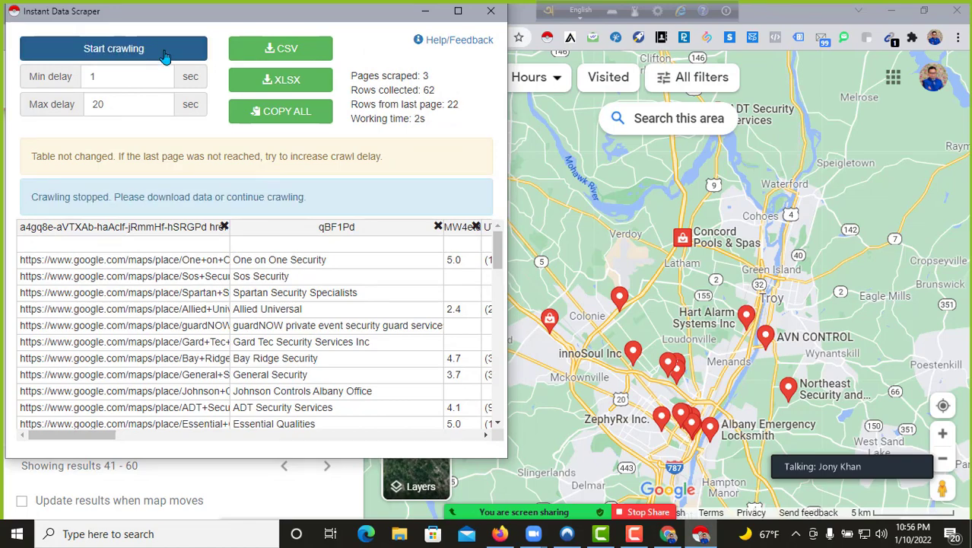
pyautogui.click(426, 11)
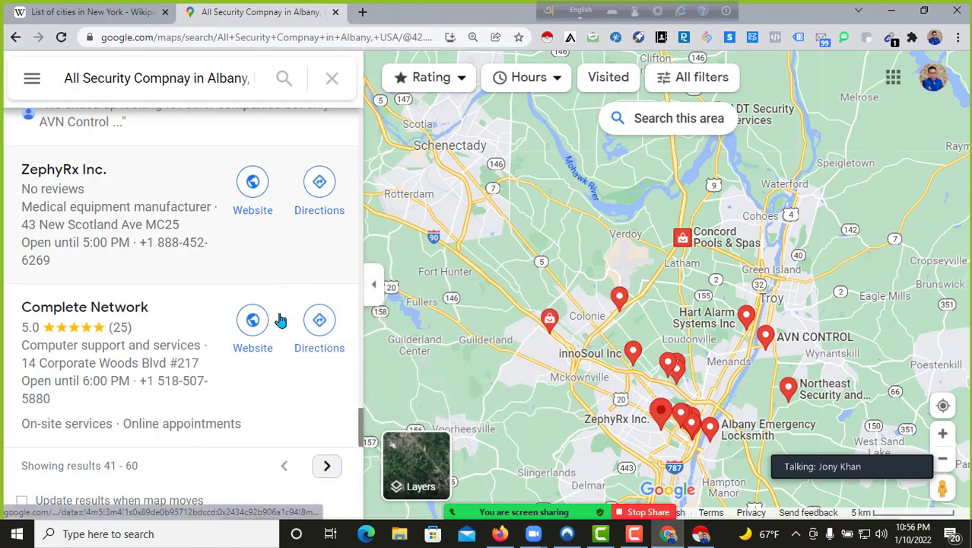
# Step: Advance the Albany search to results 61–80 and load the listings down to the end of the list
pyautogui.click(327, 465)
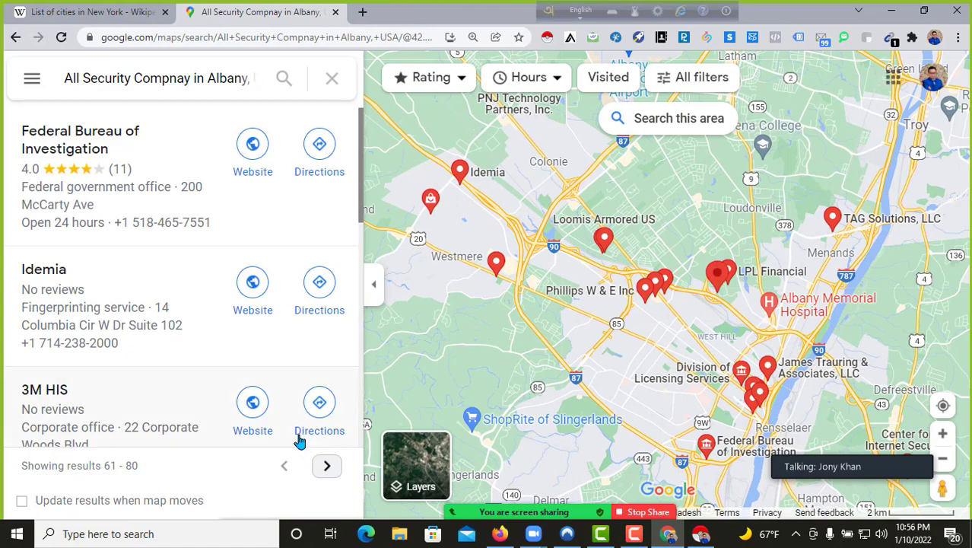
pyautogui.scroll(-10, 256, 366)
pyautogui.scroll(-15, 255, 357)
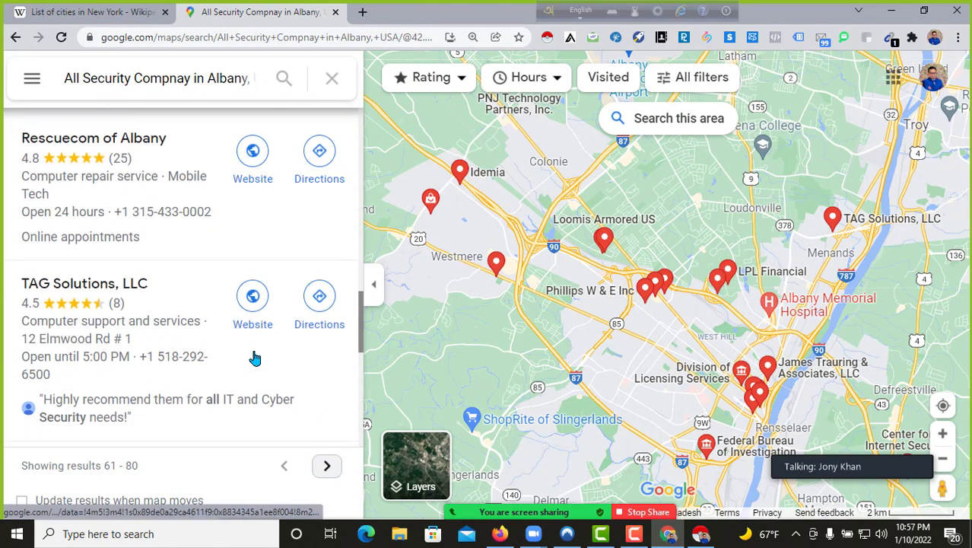
pyautogui.scroll(-5, 254, 358)
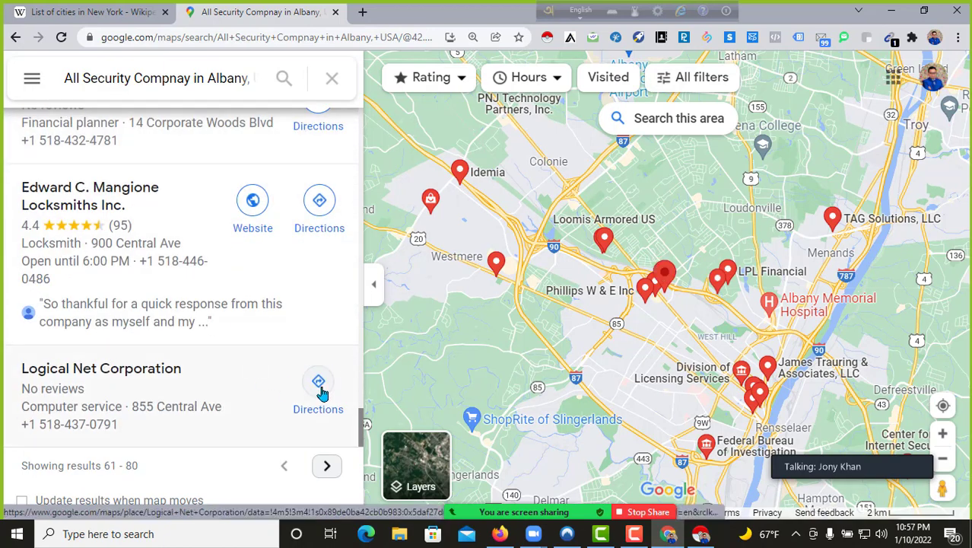
# Step: Continue the Instant Data Scraper crawl on the fourth page of Albany listings and minimize the scraper window
pyautogui.click(691, 531)
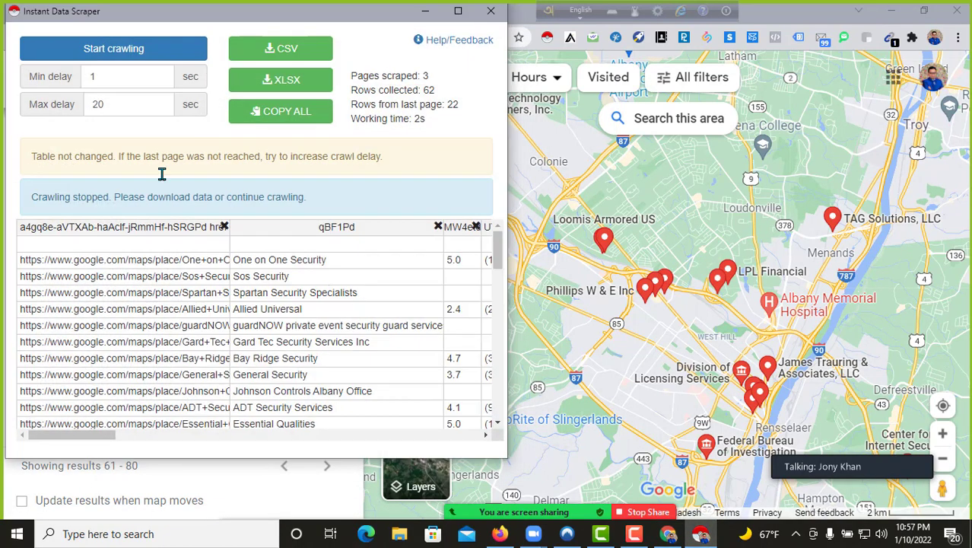
pyautogui.click(142, 55)
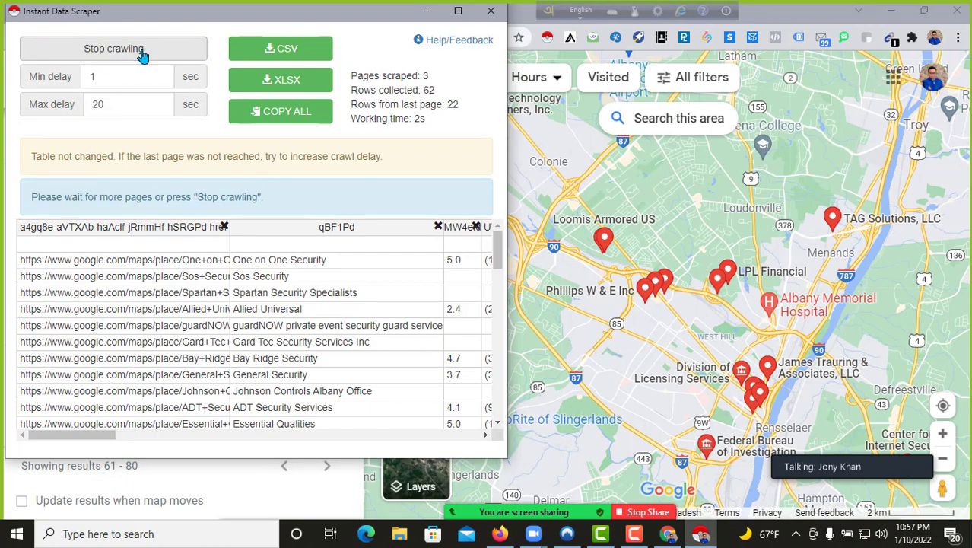
pyautogui.click(143, 53)
pyautogui.click(425, 11)
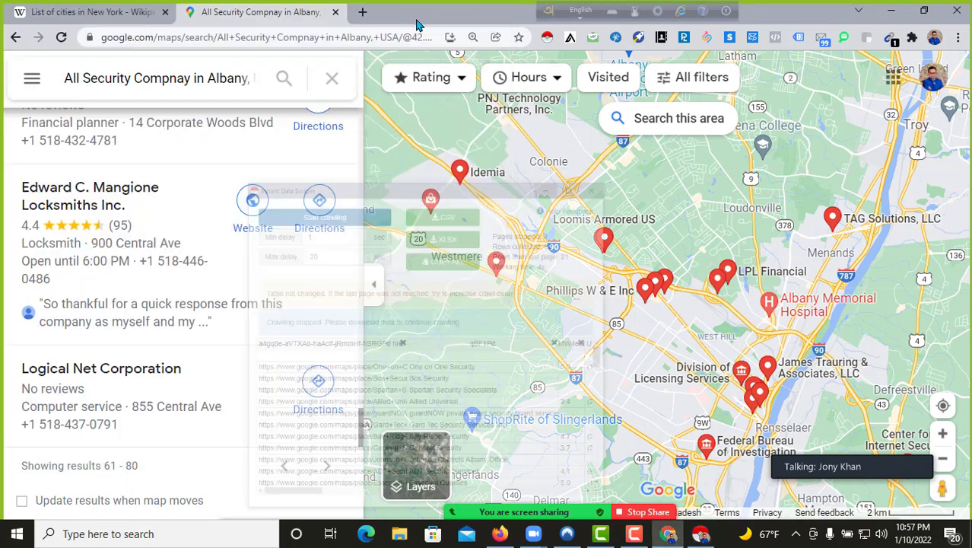
# Step: Advance the Albany search to results 81–100 and load every listing through to the last one
pyautogui.click(328, 469)
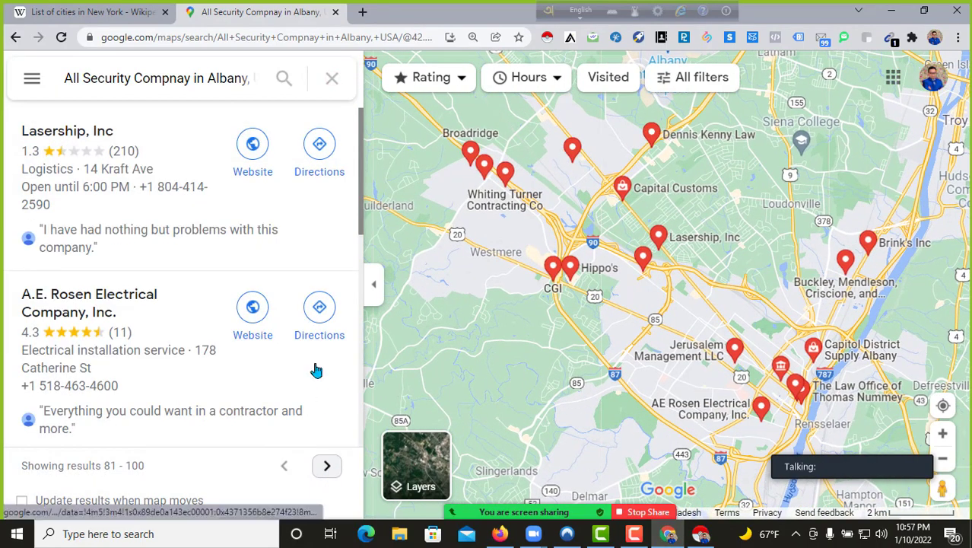
pyautogui.scroll(-12, 272, 287)
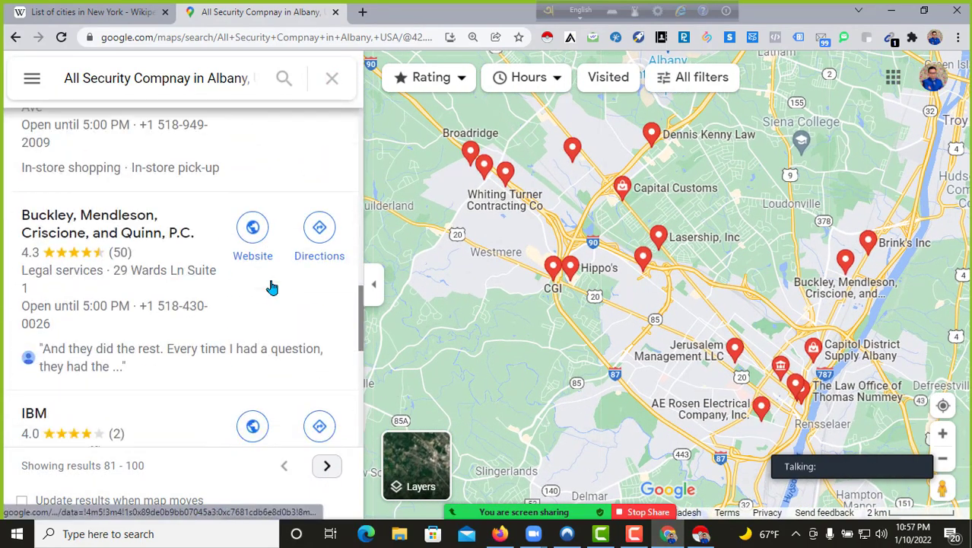
pyautogui.scroll(-15, 271, 287)
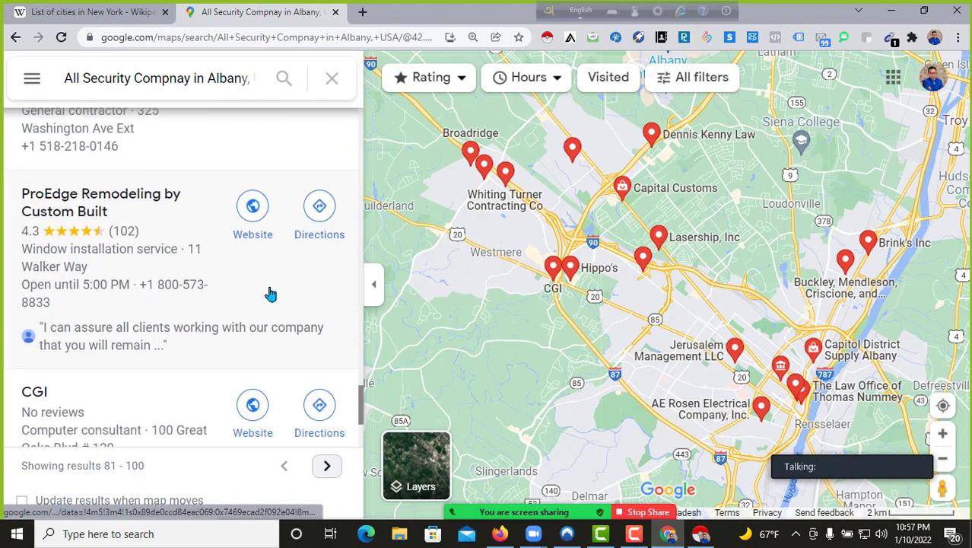
pyautogui.scroll(-2, 271, 294)
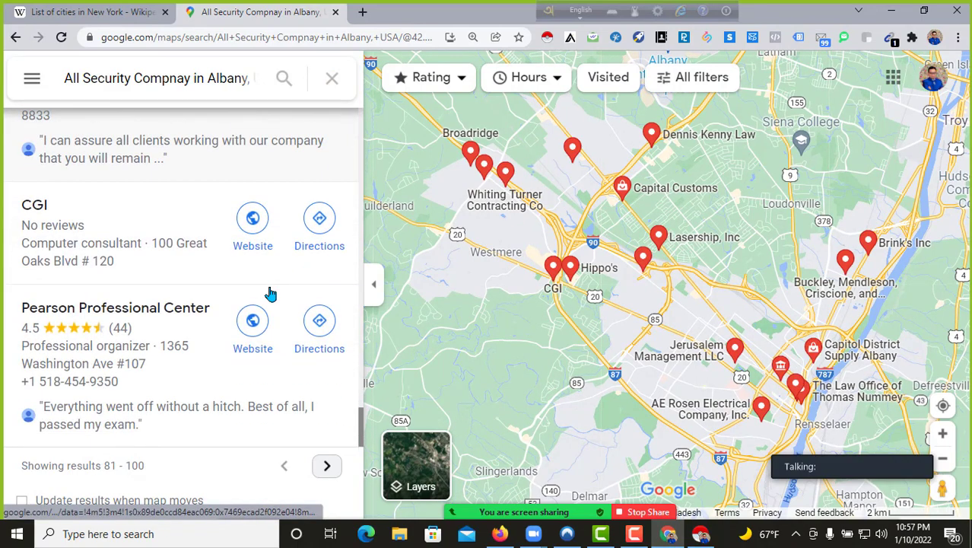
# Step: Crawl the fifth page of Albany listings with Instant Data Scraper, check the last collected rows and minimize the scraper window
pyautogui.click(700, 533)
pyautogui.click(165, 52)
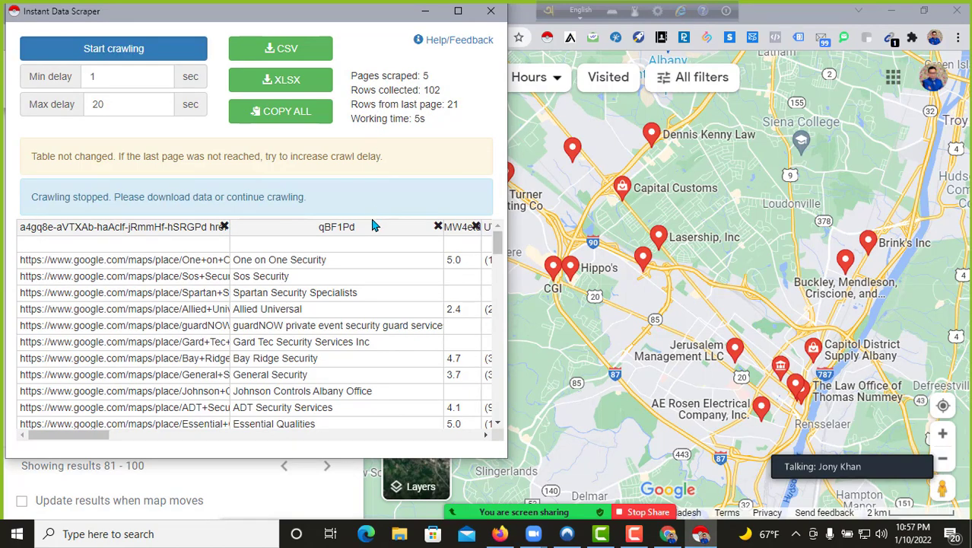
pyautogui.scroll(-15, 368, 255)
pyautogui.scroll(-2, 368, 255)
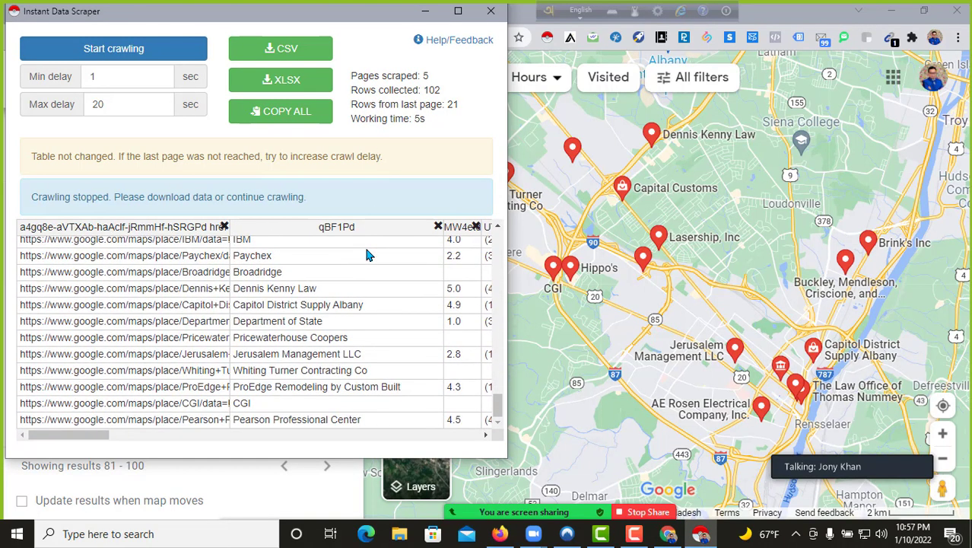
pyautogui.click(424, 12)
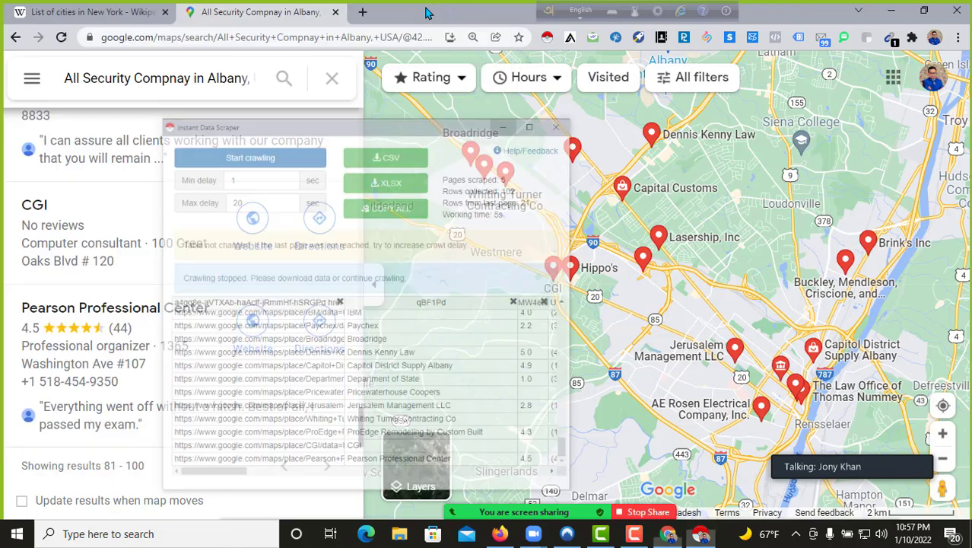
# Step: Look over the Albany listings in results 81–100 and the city name in the search query
pyautogui.scroll(20, 131, 213)
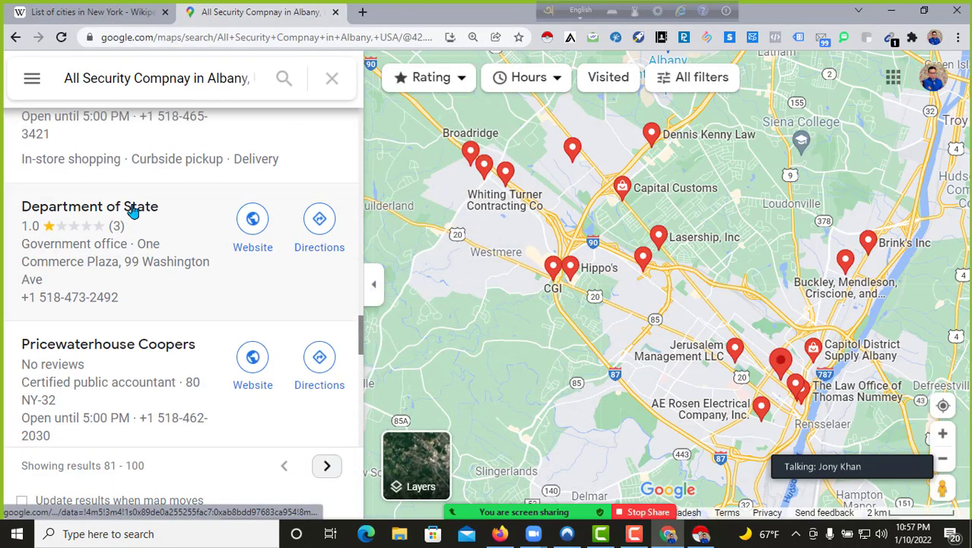
pyautogui.scroll(10, 133, 211)
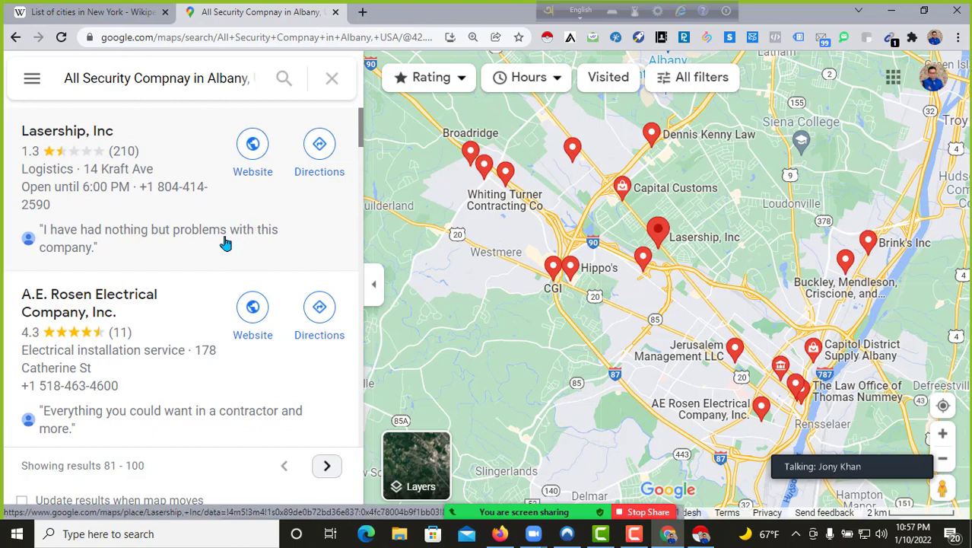
pyautogui.scroll(-10, 225, 243)
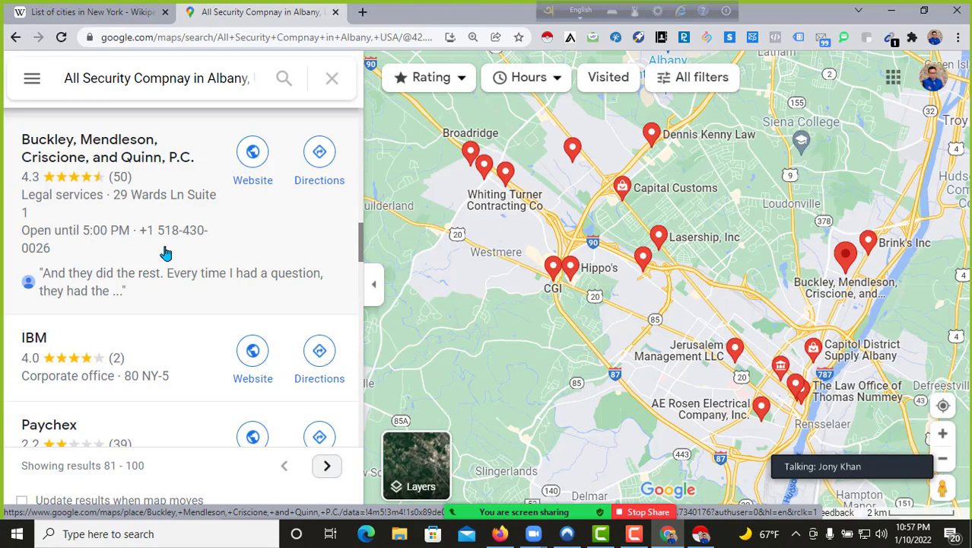
pyautogui.scroll(-15, 166, 252)
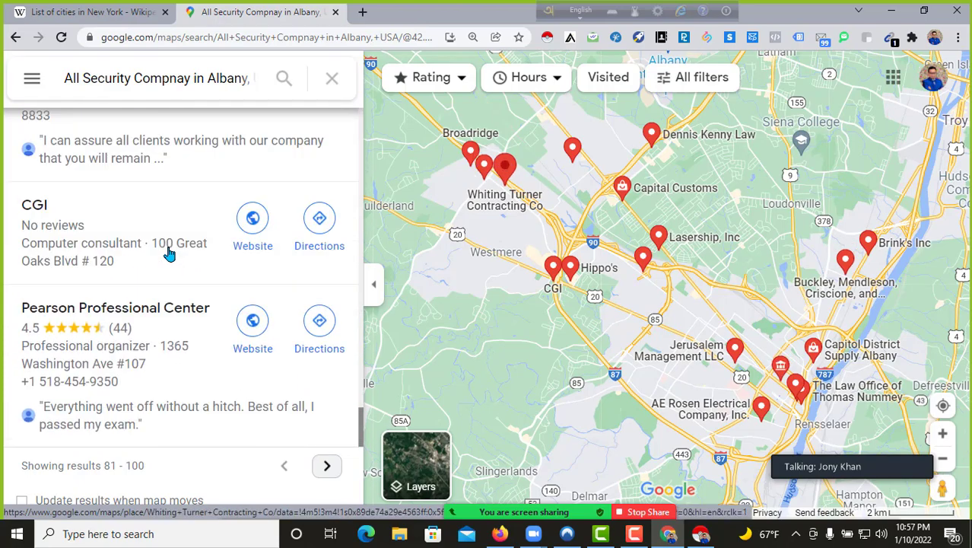
pyautogui.scroll(15, 167, 213)
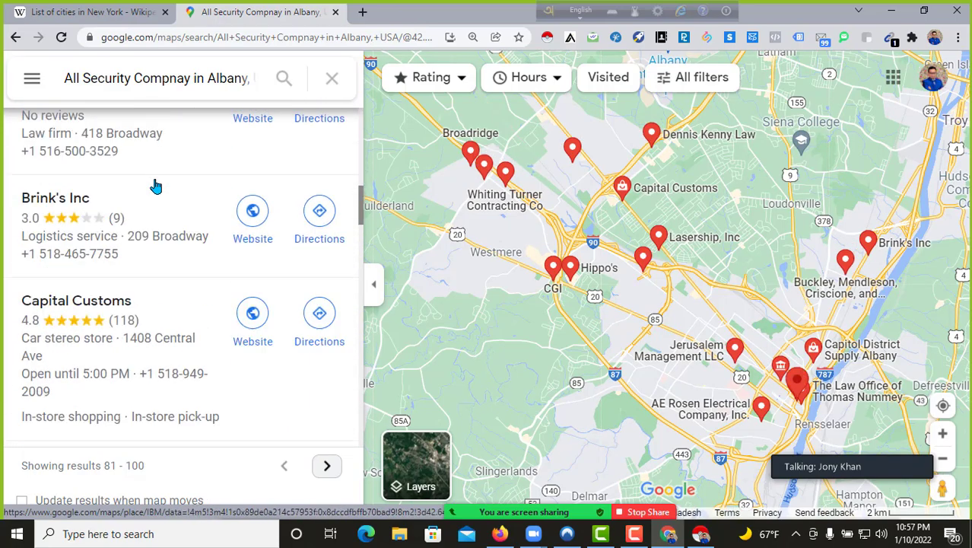
pyautogui.scroll(10, 155, 186)
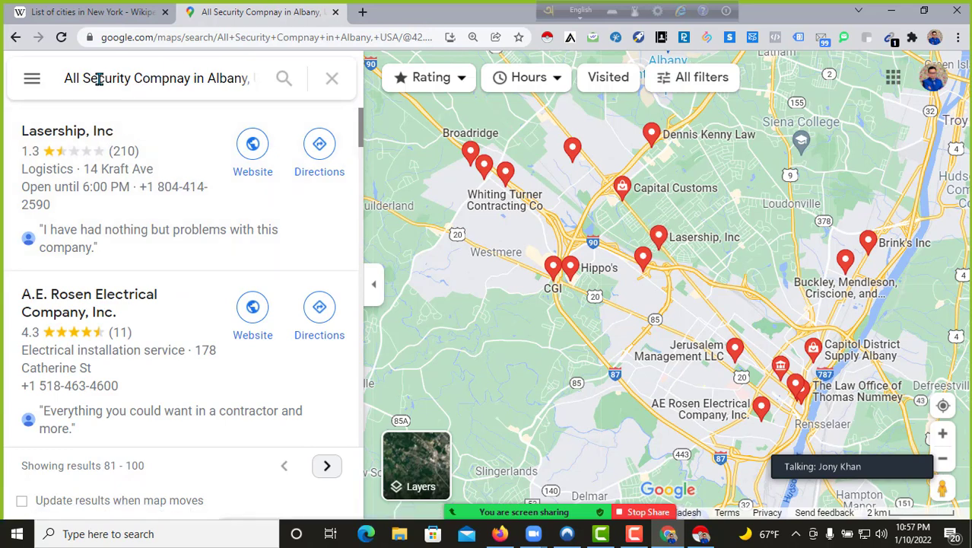
pyautogui.moveTo(85, 72); pyautogui.dragTo(255, 75)
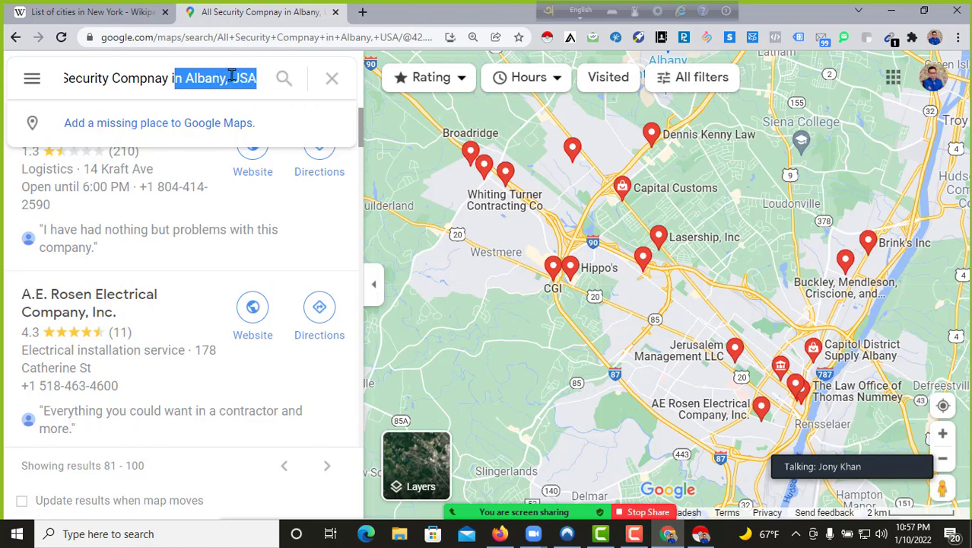
pyautogui.click(185, 78)
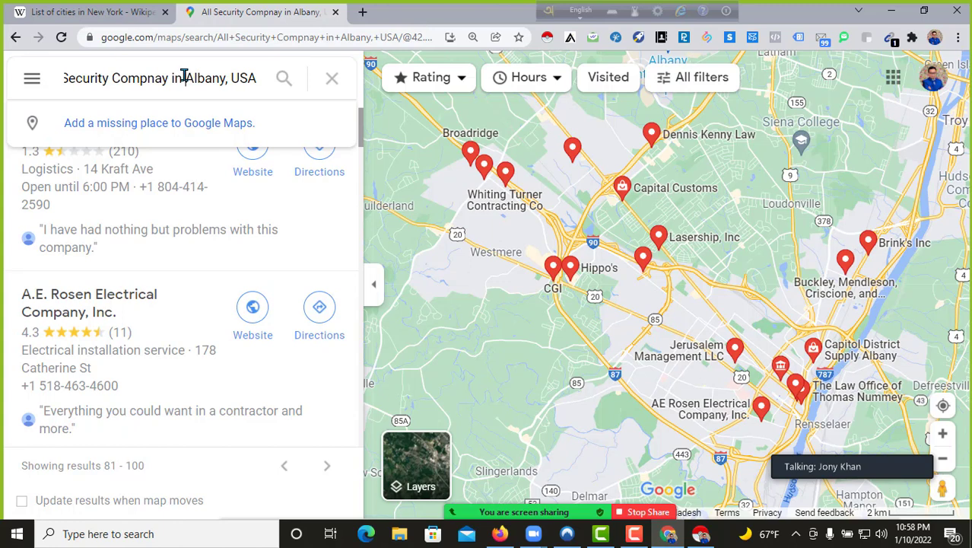
pyautogui.moveTo(196, 75); pyautogui.dragTo(220, 74)
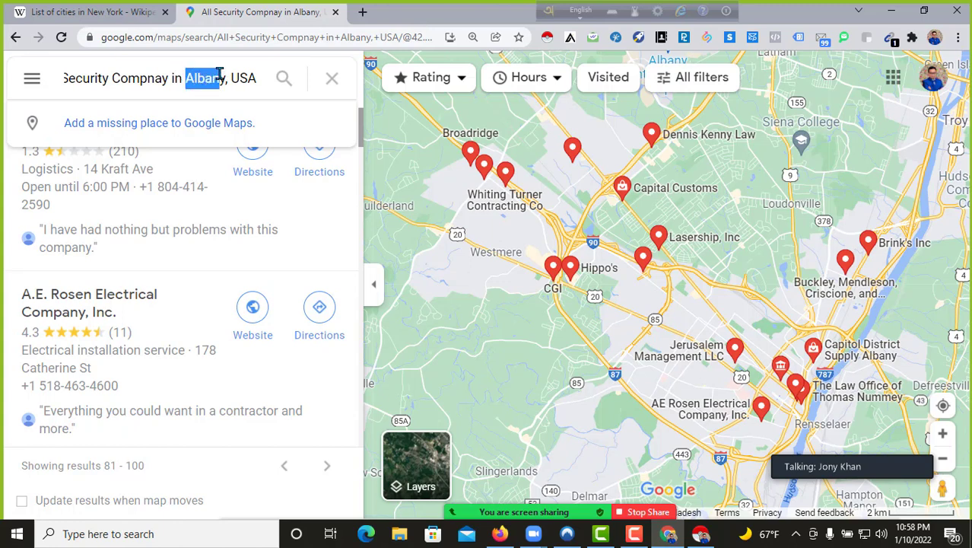
pyautogui.click(334, 468)
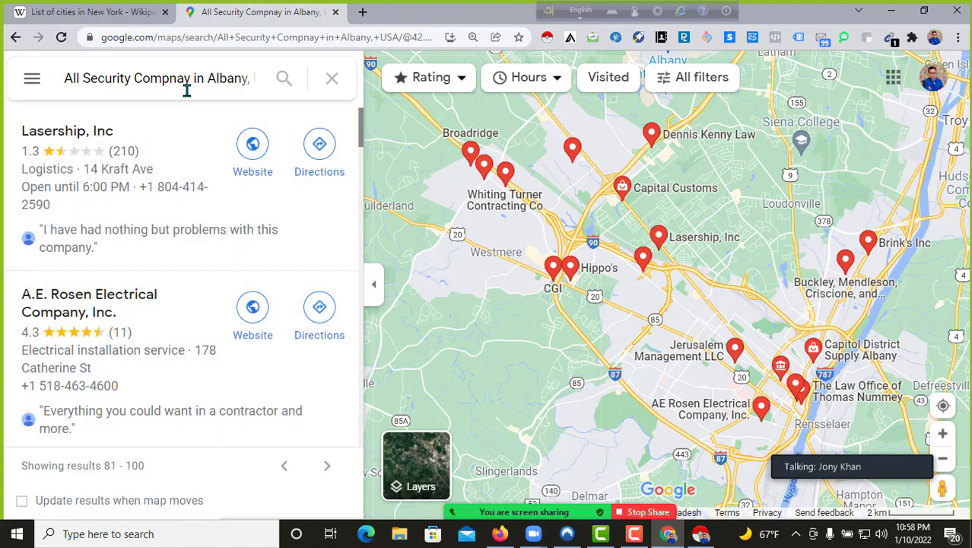
# Step: Replace Albany in the Maps query with Amsterdam, copied from Wikipedia's list of New York cities, and run the search
pyautogui.doubleClick(221, 74)
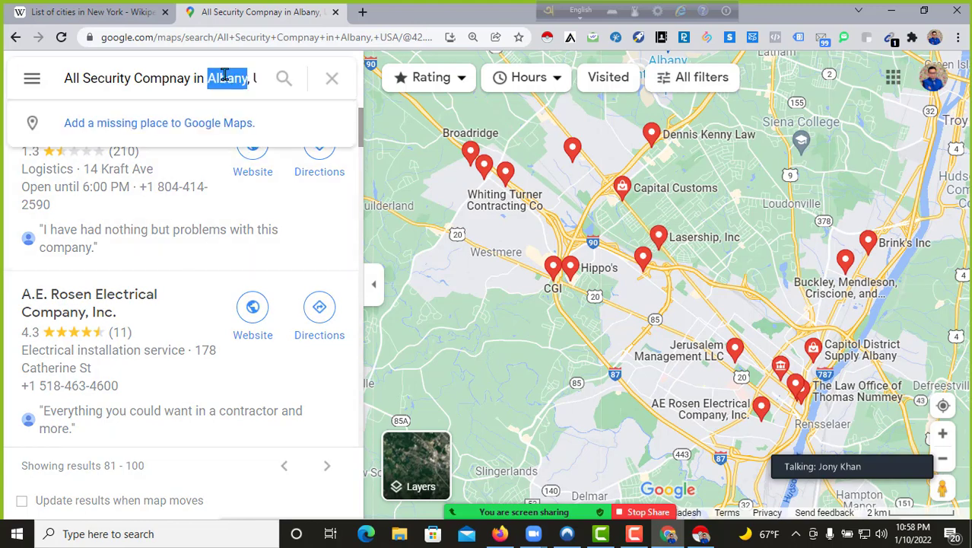
pyautogui.click(122, 12)
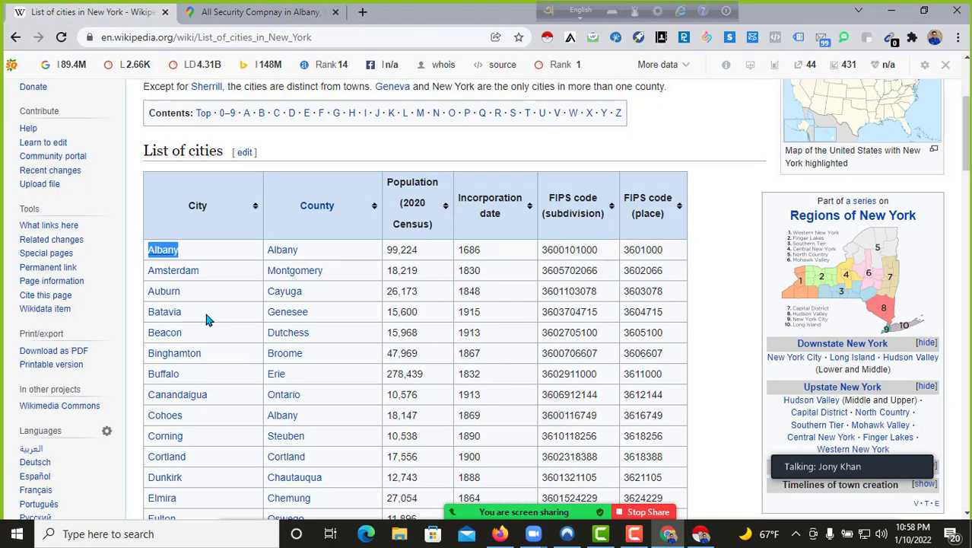
pyautogui.moveTo(215, 276); pyautogui.dragTo(152, 272)
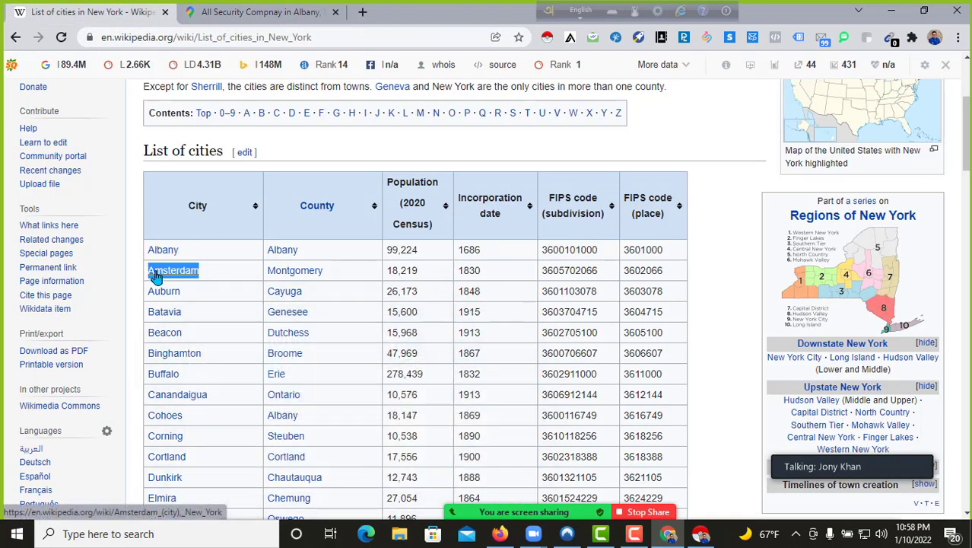
pyautogui.rightClick(177, 274)
pyautogui.click(212, 403)
pyautogui.click(263, 11)
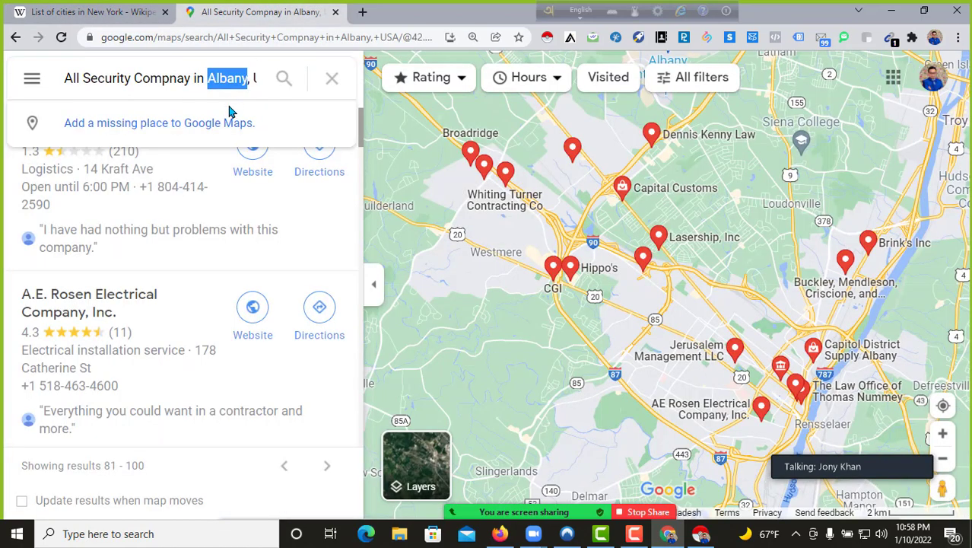
pyautogui.rightClick(222, 82)
pyautogui.click(244, 143)
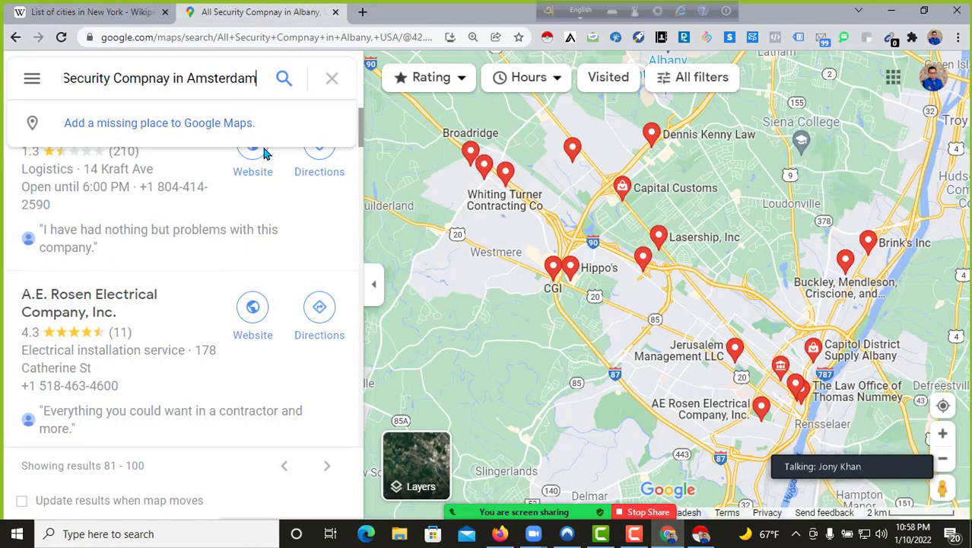
pyautogui.click(282, 80)
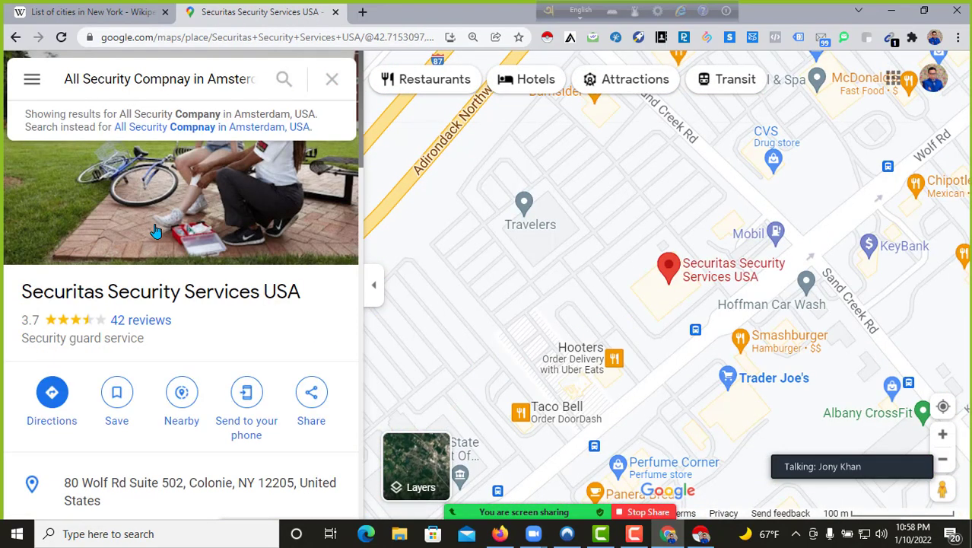
# Step: Replace Amsterdam in the Maps query with Auburn, copied from the Wikipedia city list, and run the search
pyautogui.click(216, 75)
pyautogui.moveTo(208, 76)
pyautogui.mouseDown()
pyautogui.moveTo(276, 80)
pyautogui.moveTo(222, 76)
pyautogui.mouseUp()
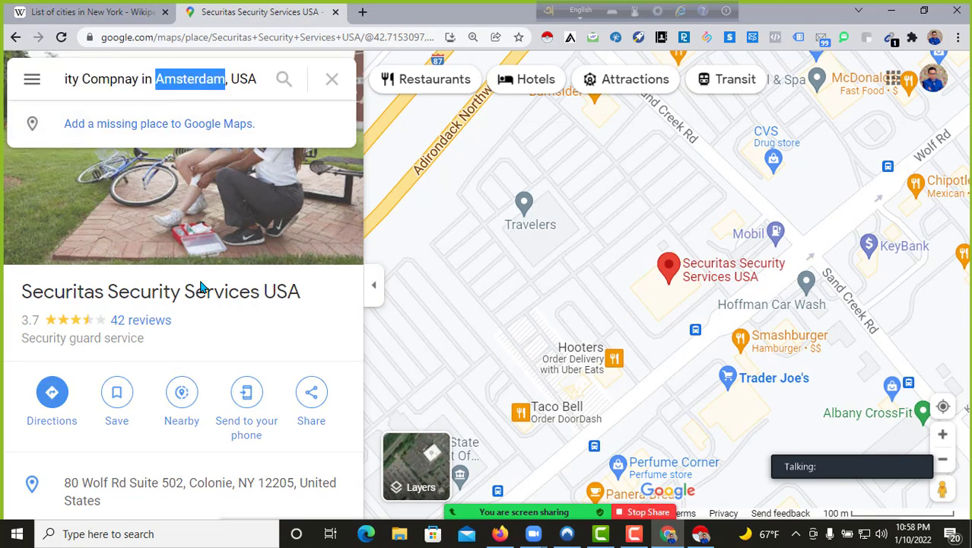
pyautogui.click(118, 13)
pyautogui.moveTo(214, 299); pyautogui.dragTo(151, 303)
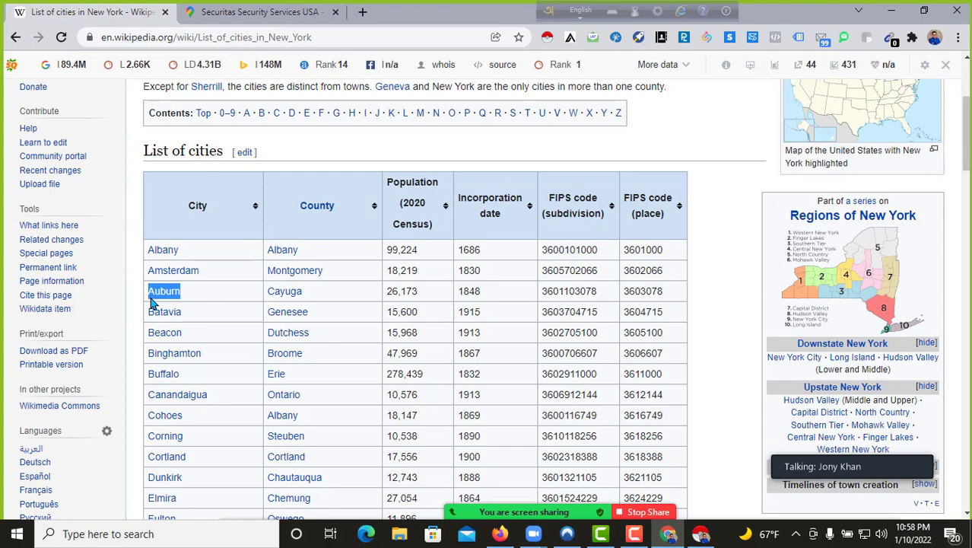
pyautogui.click(303, 3)
pyautogui.doubleClick(232, 80)
pyautogui.rightClick(230, 81)
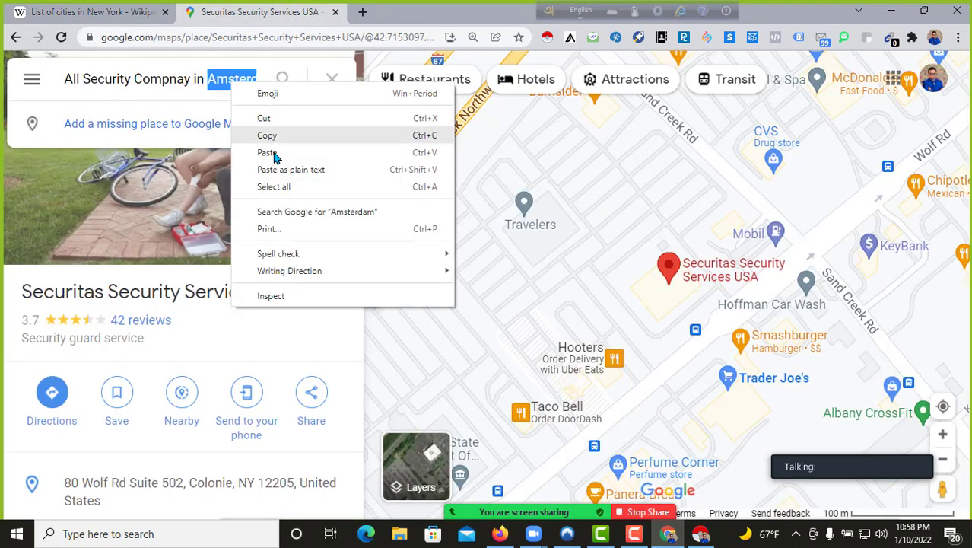
pyautogui.click(276, 152)
pyautogui.click(283, 81)
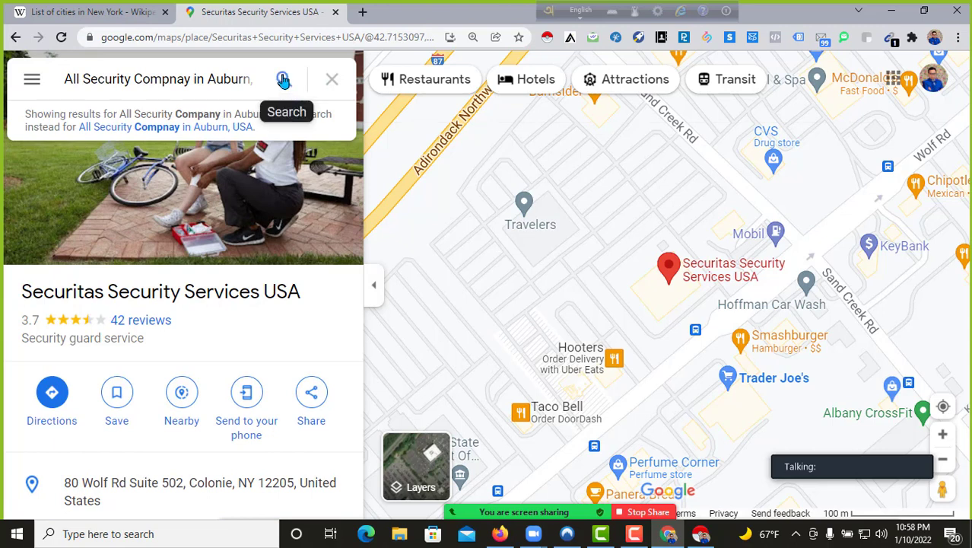
pyautogui.click(283, 80)
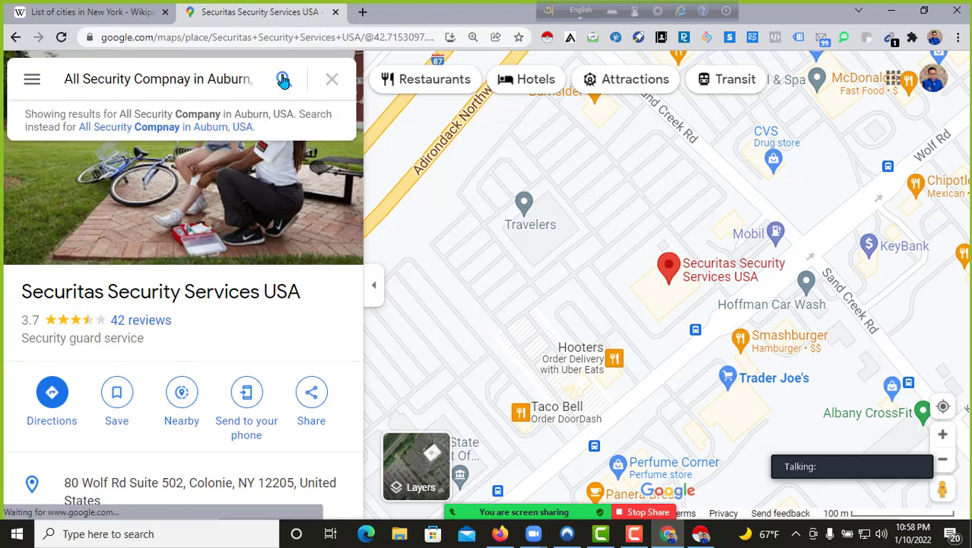
pyautogui.click(224, 80)
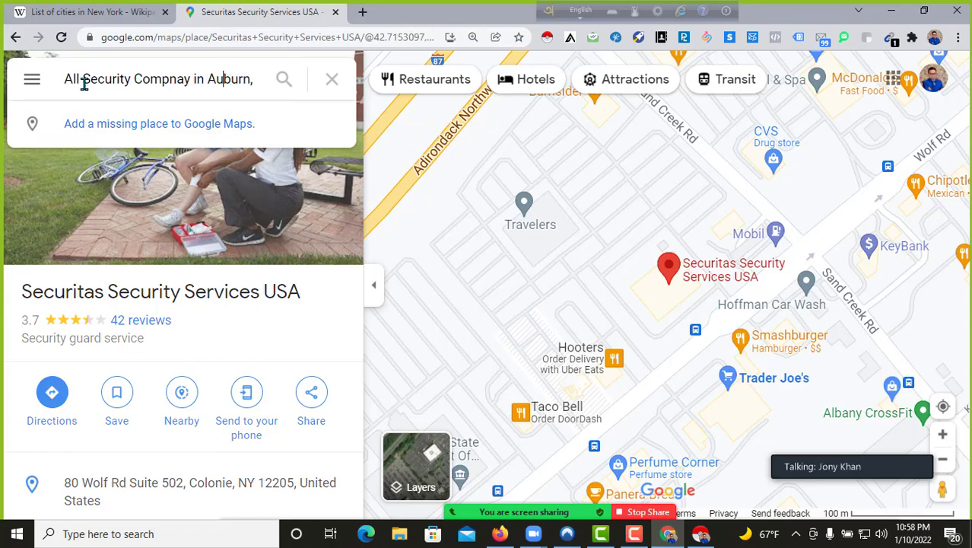
# Step: Clear the Auburn search in Google Maps and start a new query reading "All Security compnay list in"
pyautogui.click(331, 80)
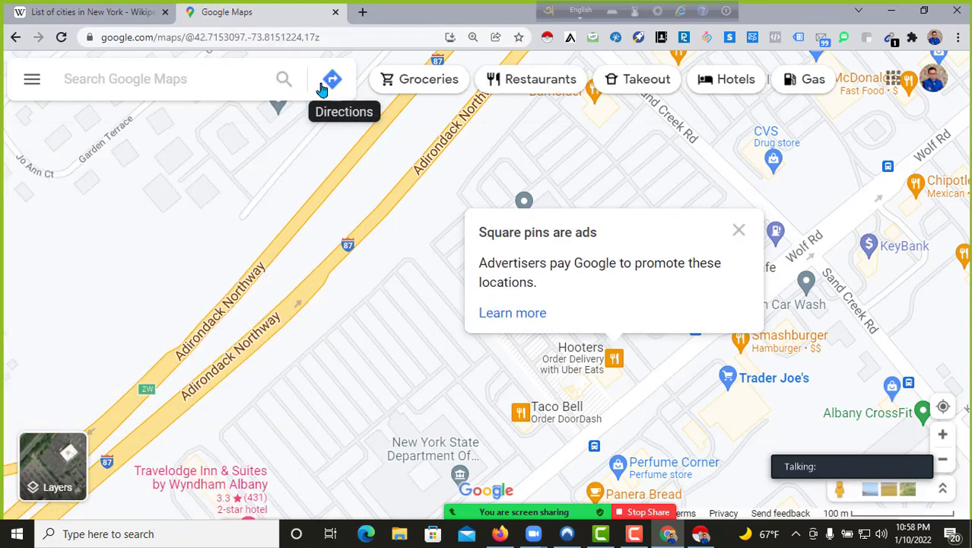
pyautogui.click(135, 79)
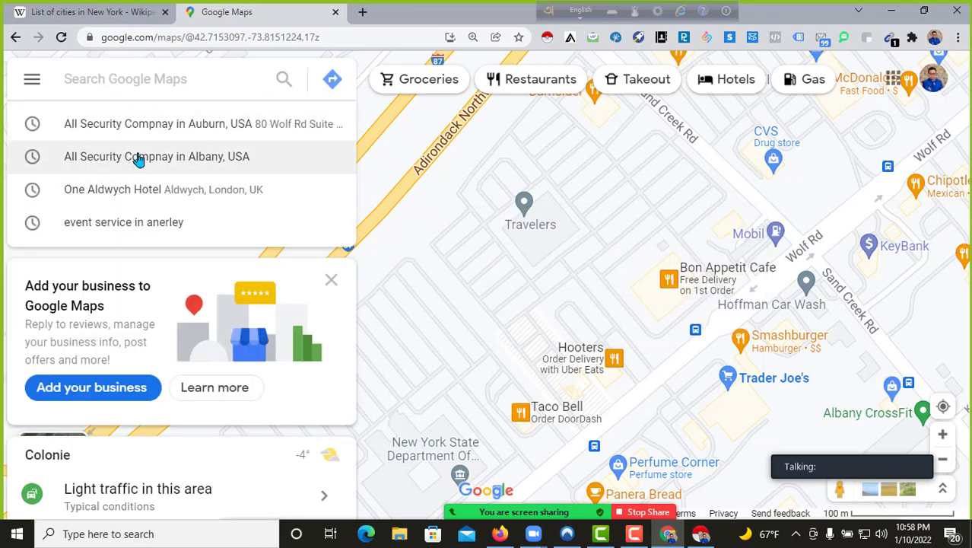
pyautogui.write('ll')
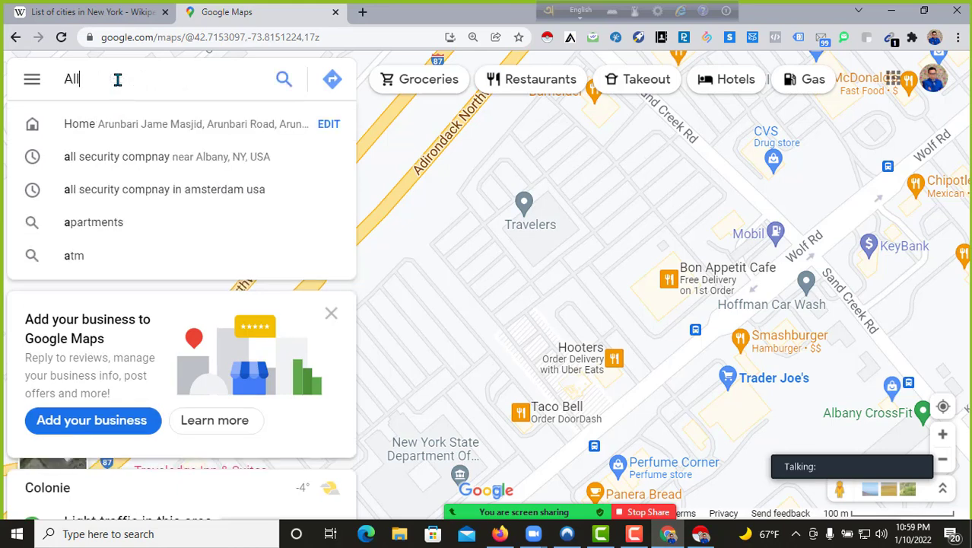
pyautogui.write(' Secy')
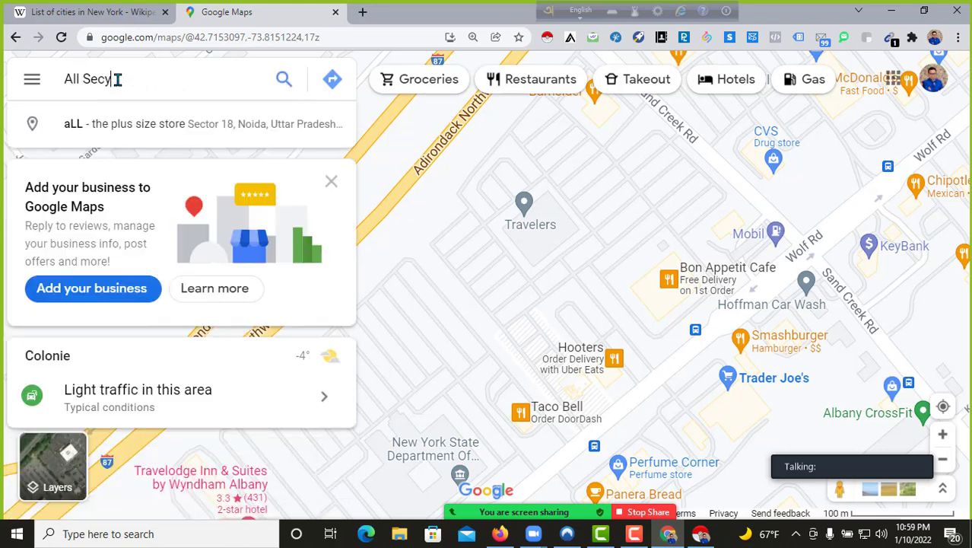
pyautogui.press('BackSpace')
pyautogui.write('u')
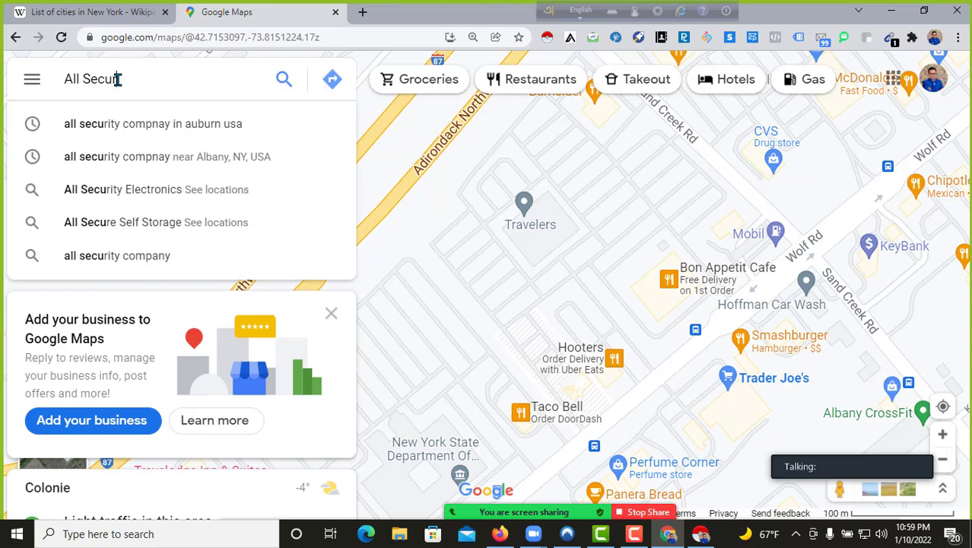
pyautogui.write('rity com')
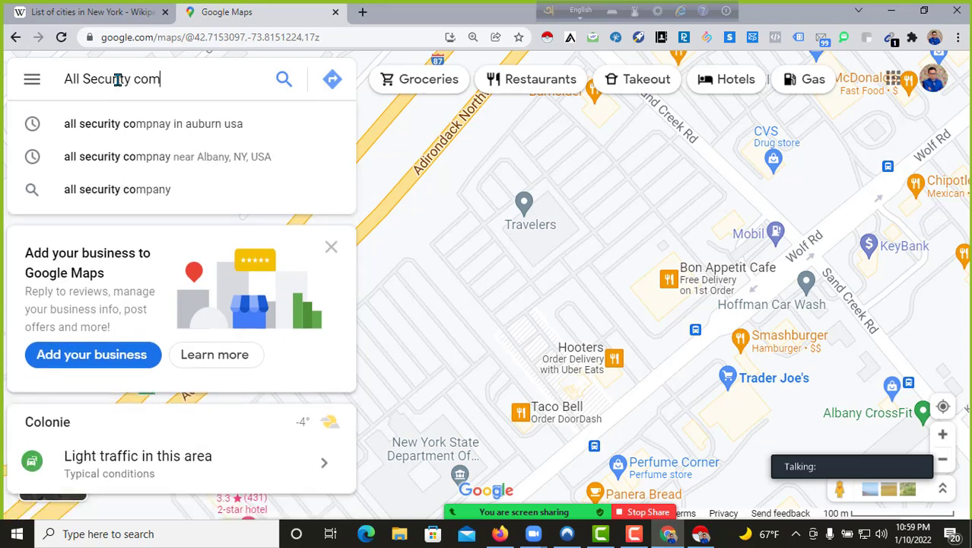
pyautogui.write('pnay l')
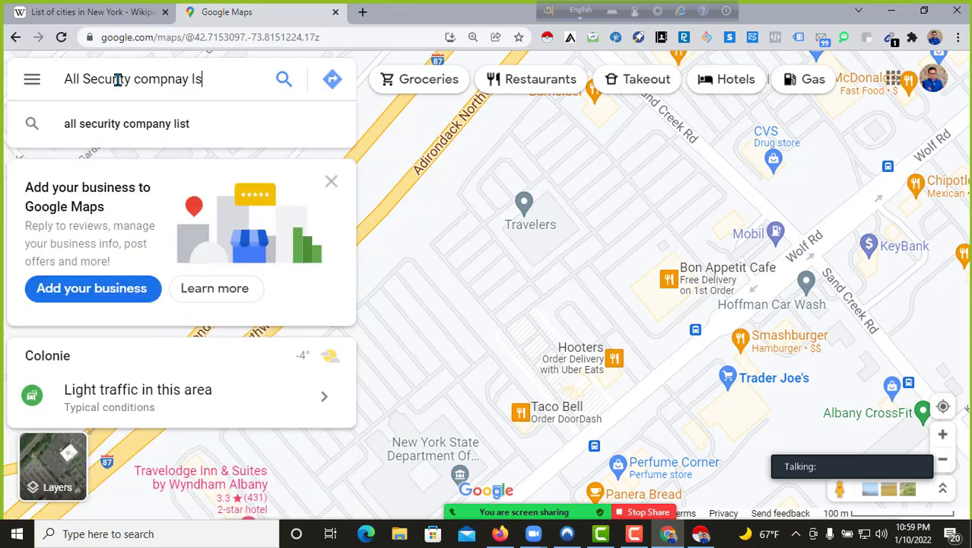
pyautogui.write('ist in')
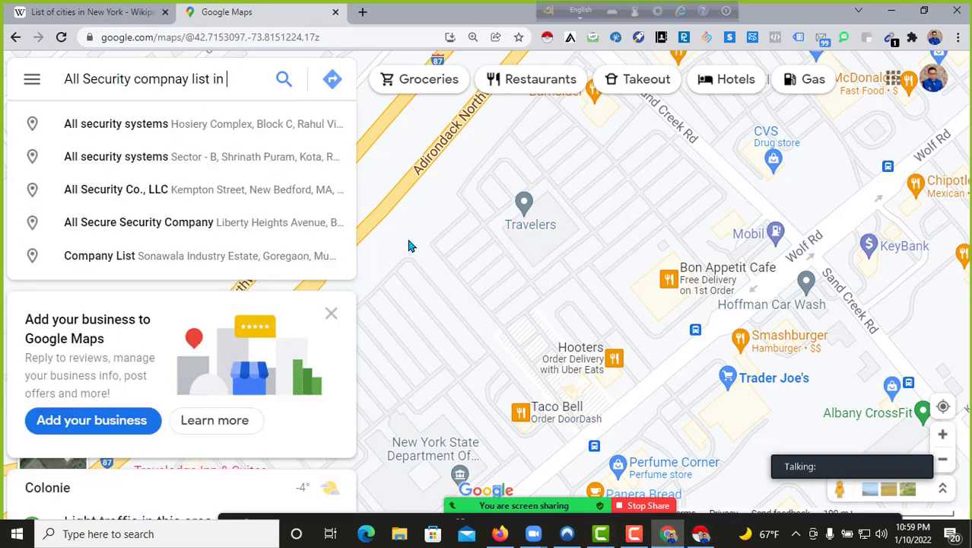
# Step: Complete the Maps query with Amsterdam, copied from the Wikipedia city list, plus ", USA", run the search and look through the listings
pyautogui.click(105, 9)
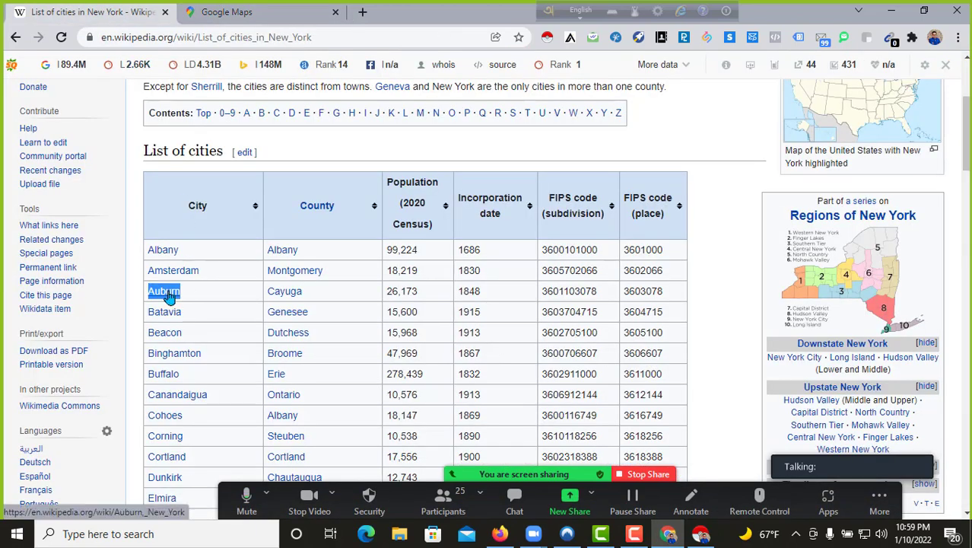
pyautogui.moveTo(209, 271); pyautogui.dragTo(147, 282)
pyautogui.hotkey('ctrl', 'c')
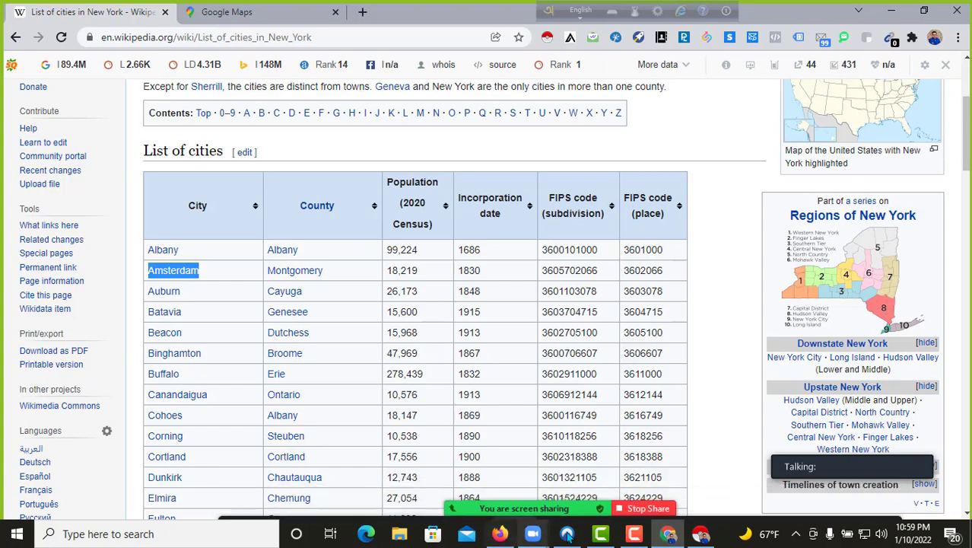
pyautogui.click(699, 535)
pyautogui.click(699, 535)
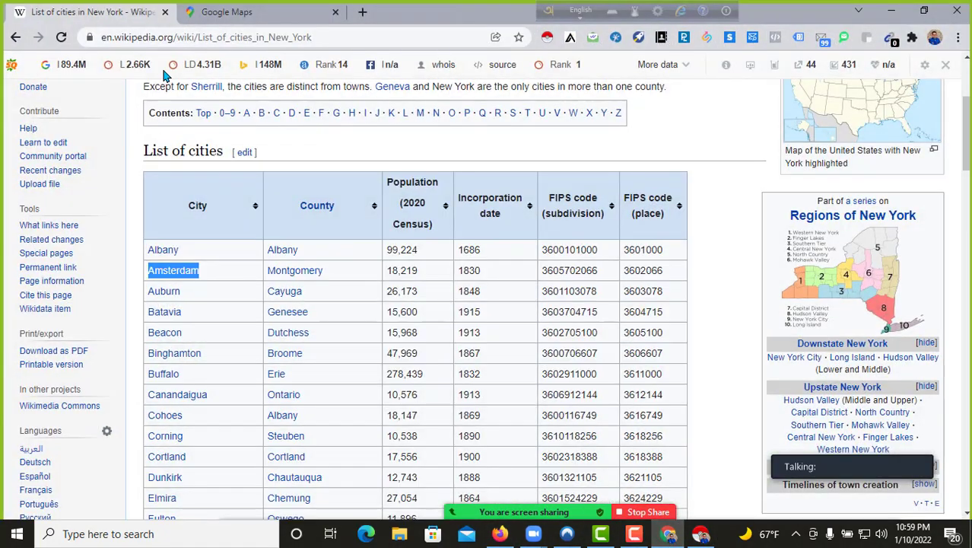
pyautogui.click(203, 19)
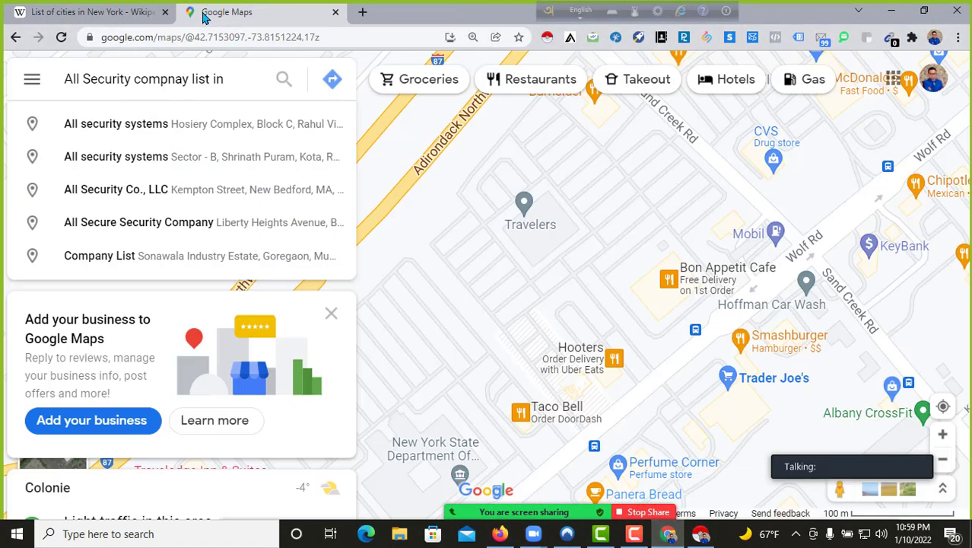
pyautogui.hotkey('ctrl', 'v')
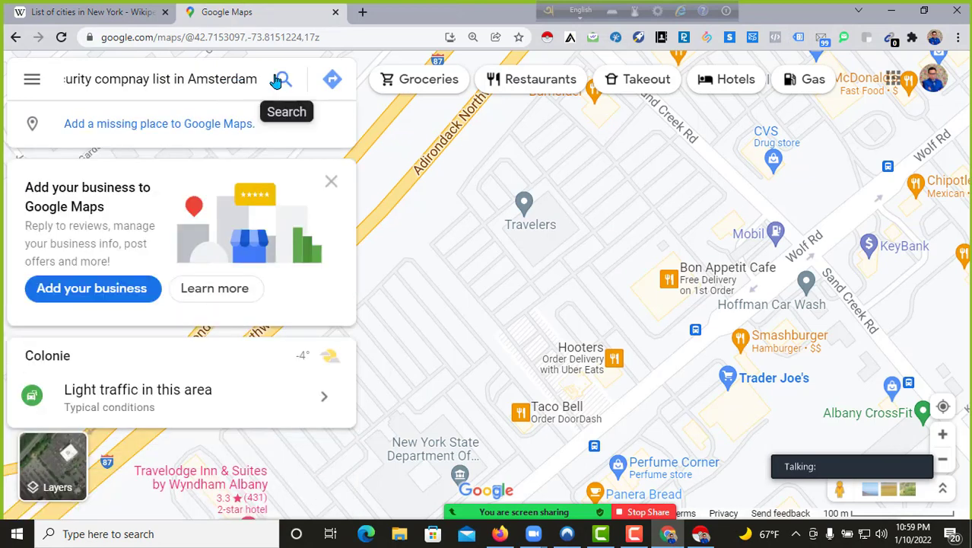
pyautogui.write(', ')
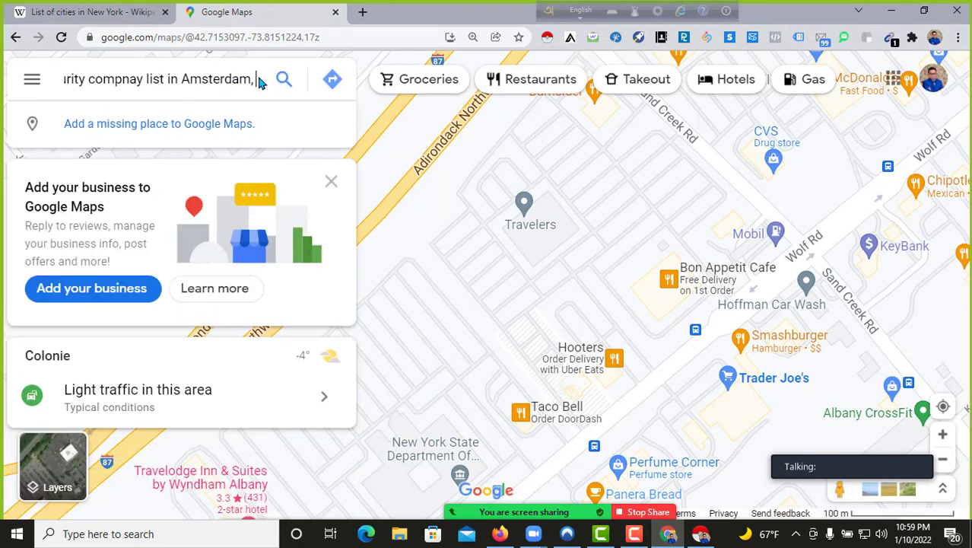
pyautogui.write('USA')
pyautogui.press('Return')
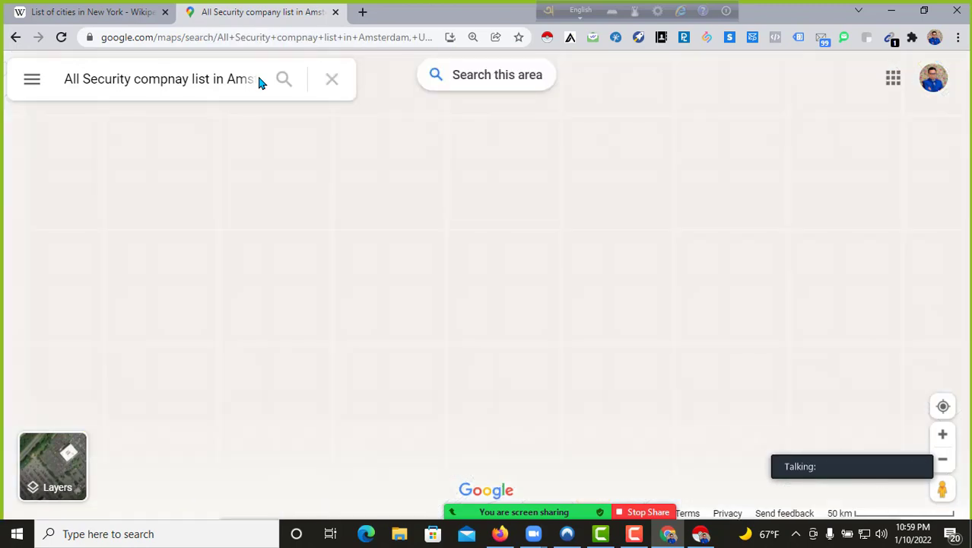
pyautogui.scroll(-5, 209, 236)
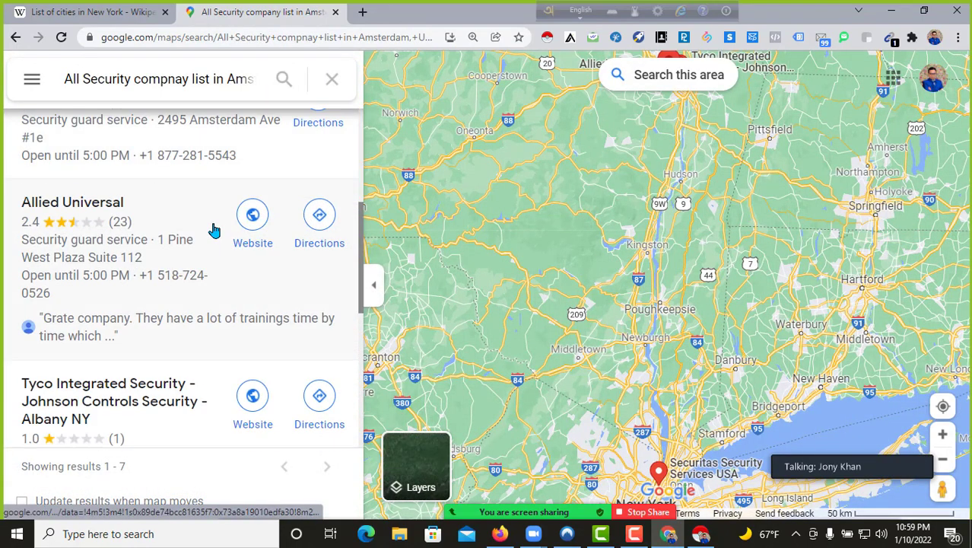
pyautogui.scroll(-5, 209, 183)
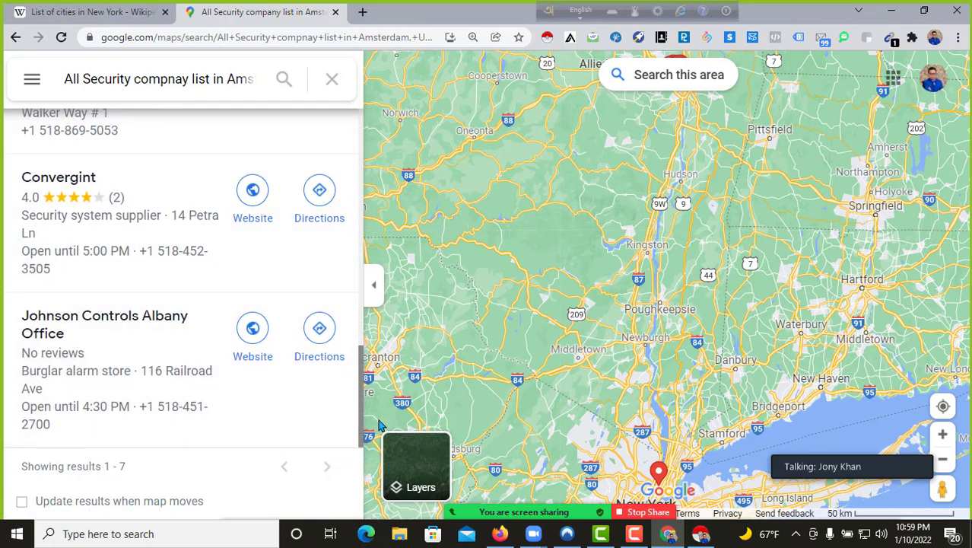
pyautogui.scroll(10, 238, 328)
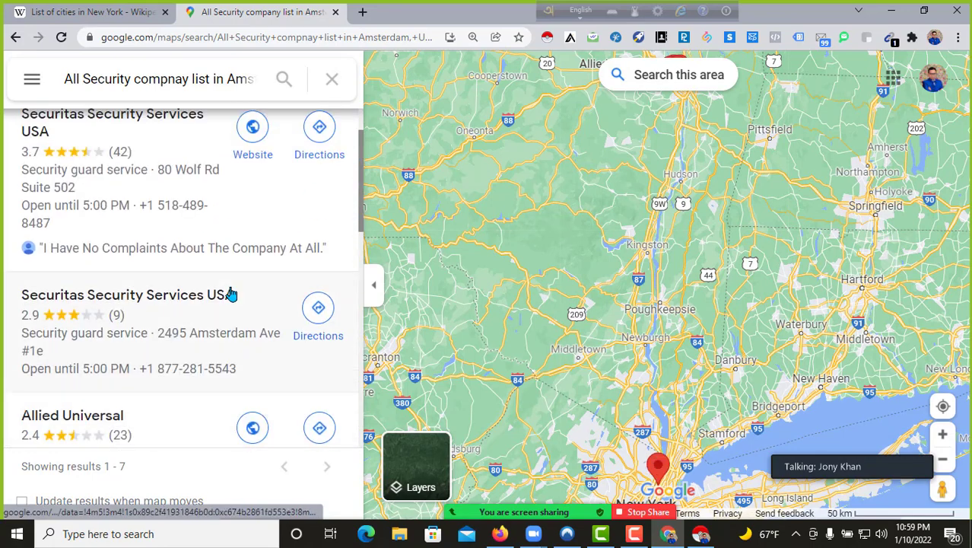
# Step: Replace Amsterdam in the Maps query with Beacon, copied from the Wikipedia city list, followed by ", USA", and run the search
pyautogui.click(90, 12)
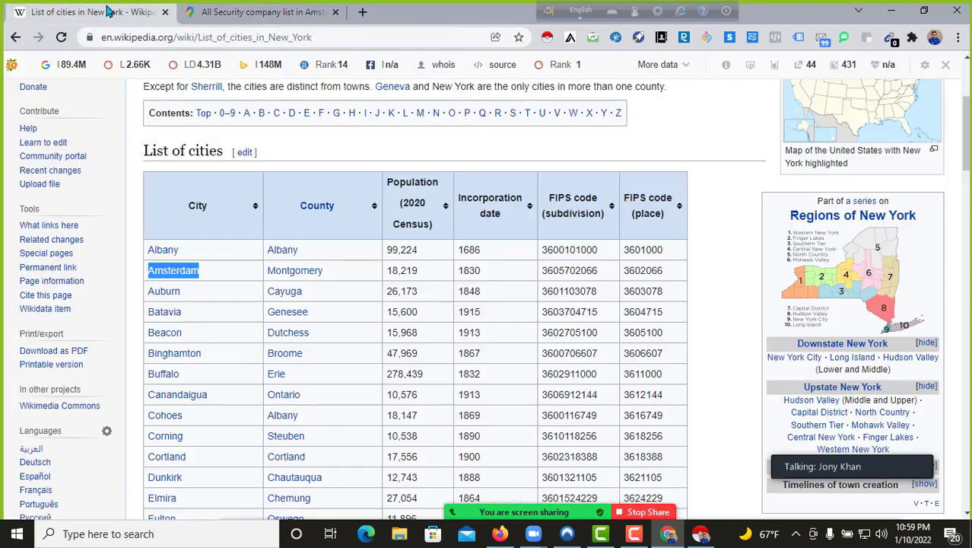
pyautogui.scroll(-2, 266, 274)
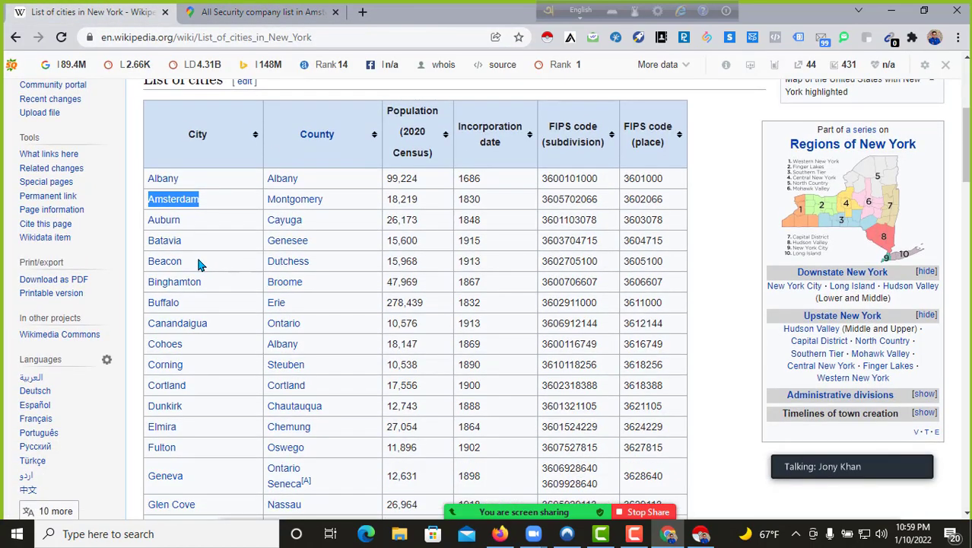
pyautogui.moveTo(196, 263); pyautogui.dragTo(147, 264)
pyautogui.hotkey('ctrl', 'c')
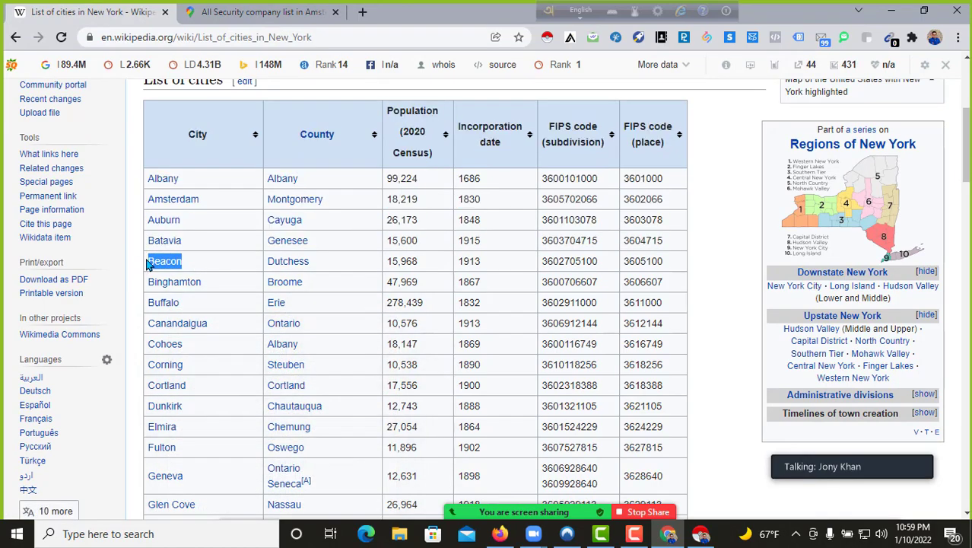
pyautogui.click(667, 534)
pyautogui.click(666, 534)
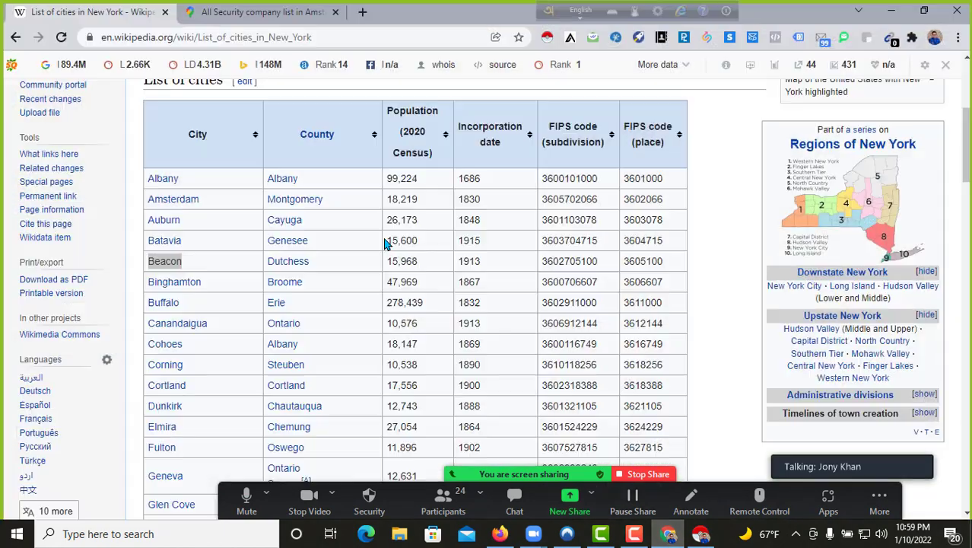
pyautogui.click(229, 12)
pyautogui.doubleClick(236, 74)
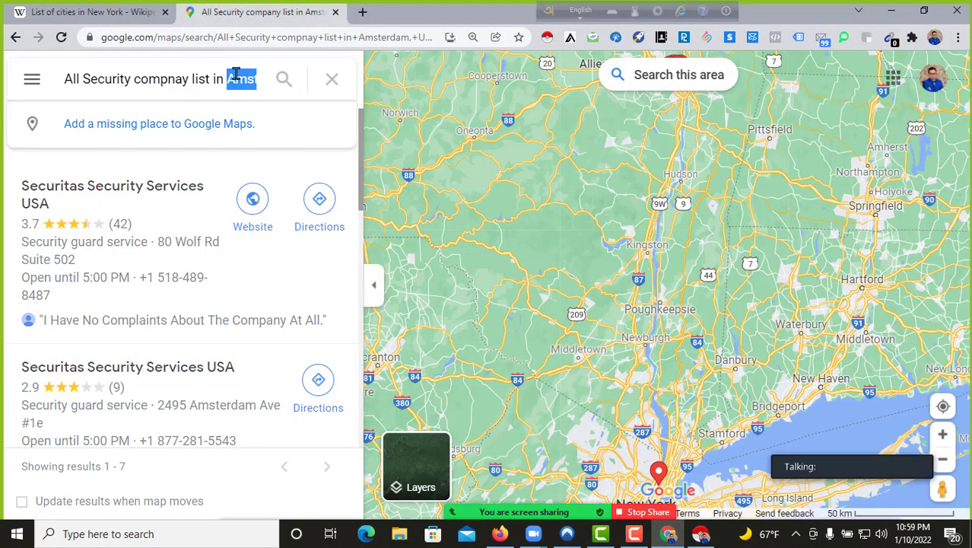
pyautogui.hotkey('ctrl', 'v')
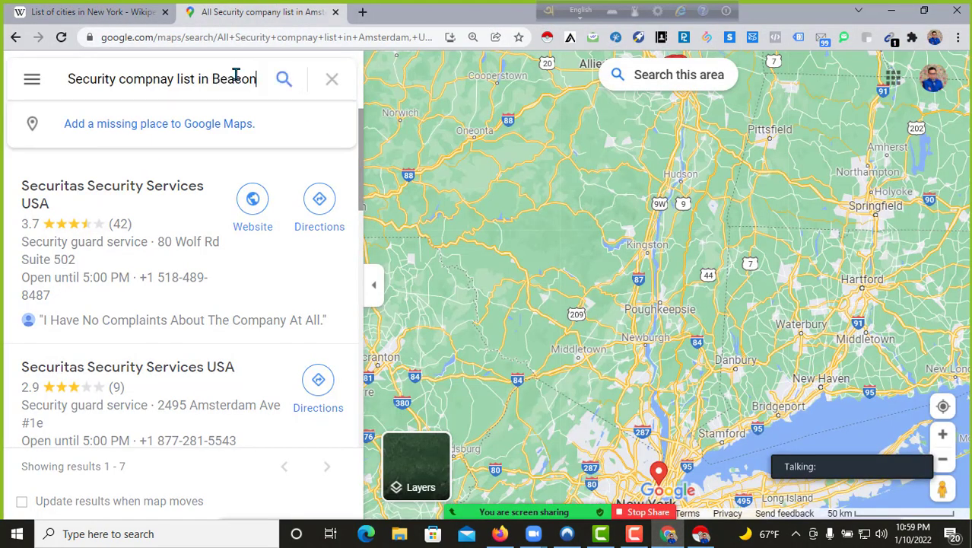
pyautogui.write(', USA')
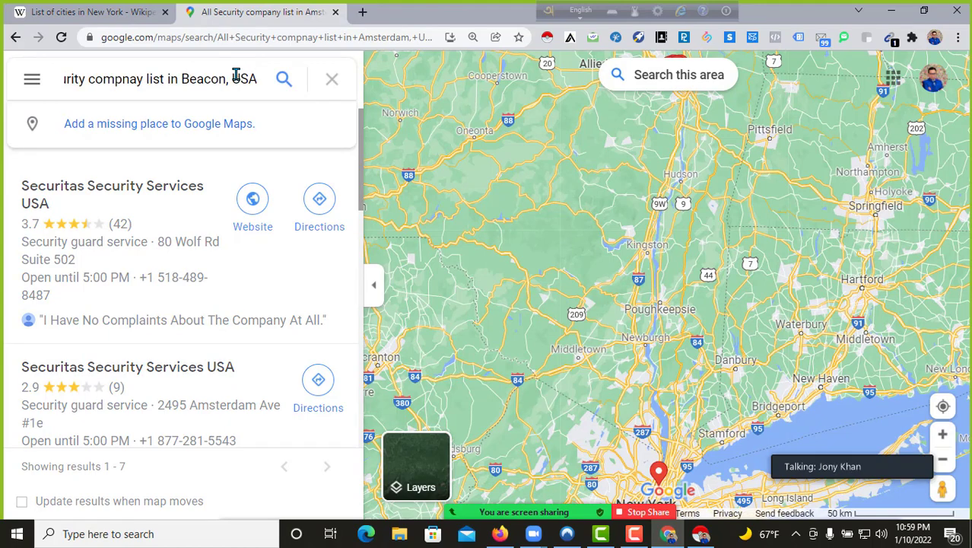
pyautogui.click(286, 79)
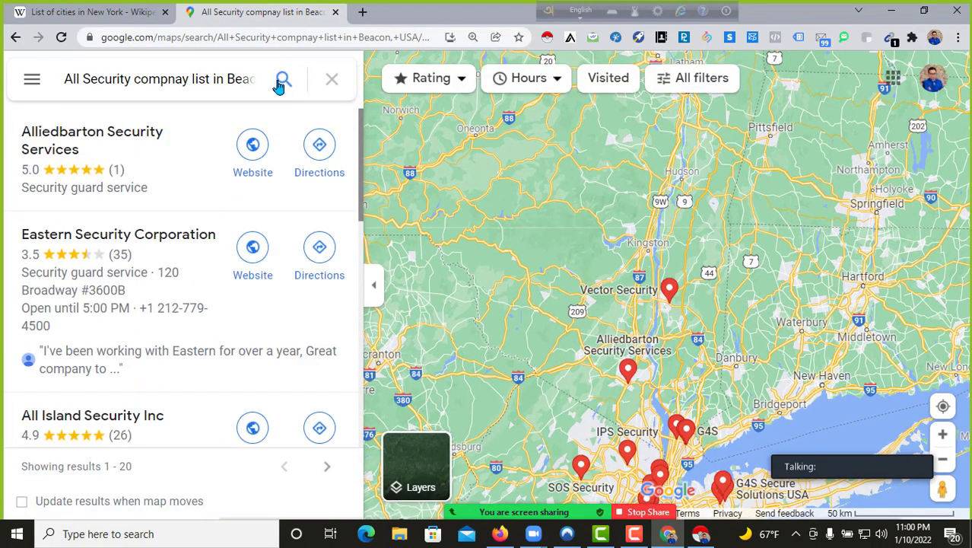
# Step: Go through the first page of Beacon listings, advance to results 21–40 and go through that page to its end
pyautogui.scroll(-15, 223, 221)
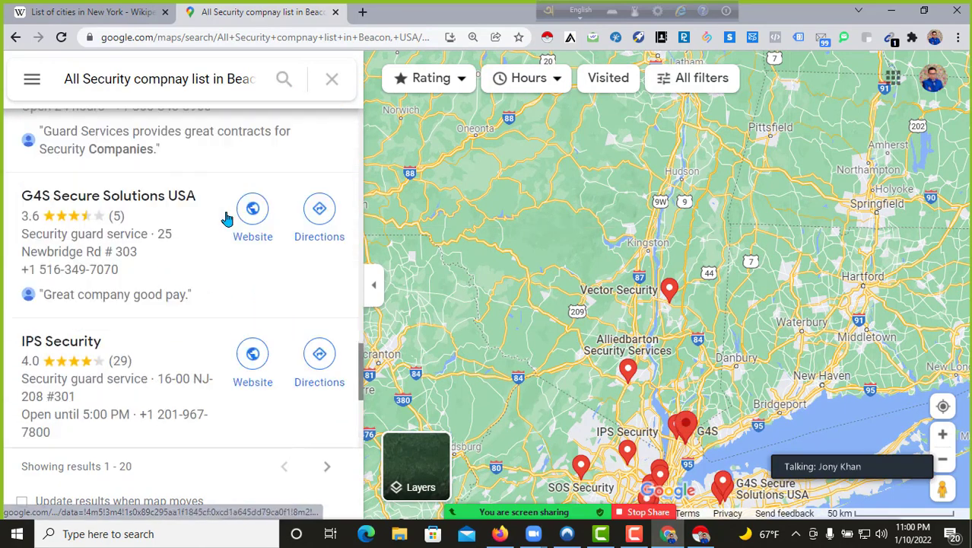
pyautogui.scroll(-15, 226, 218)
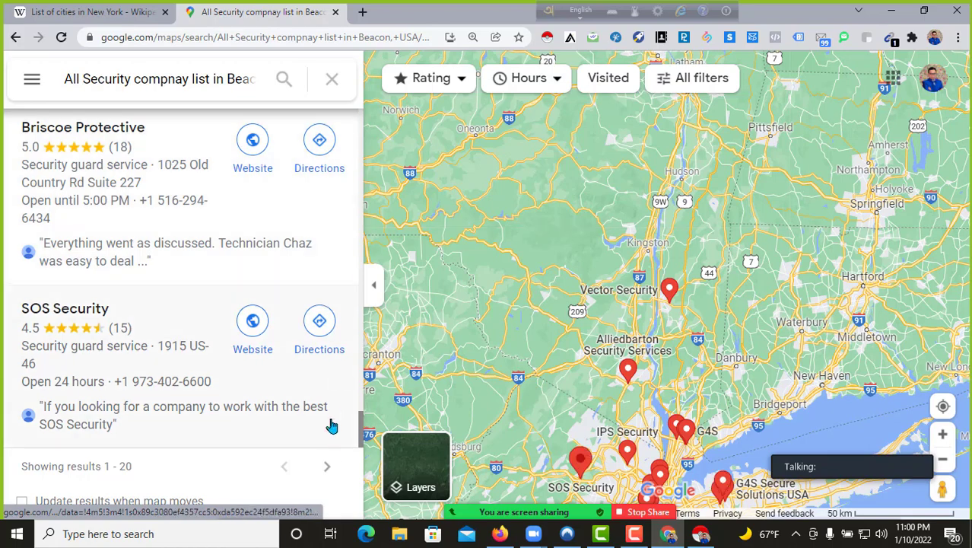
pyautogui.click(328, 467)
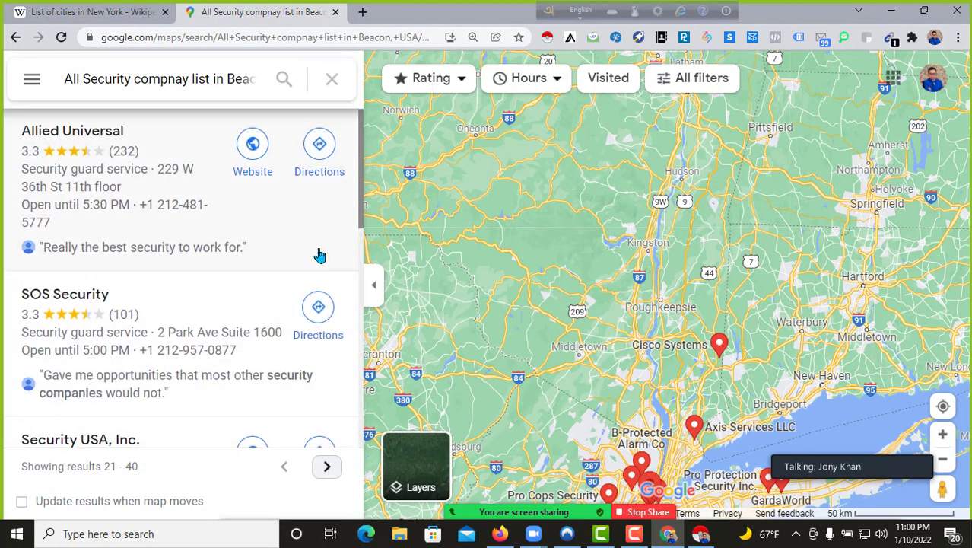
pyautogui.scroll(-10, 319, 254)
pyautogui.scroll(-15, 315, 257)
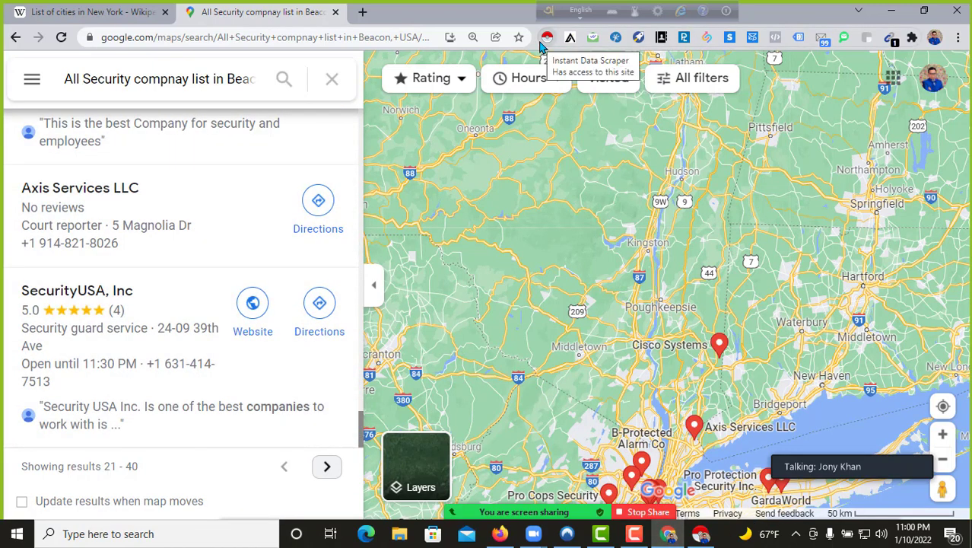
# Step: Crawl the current page of Beacon listings with Instant Data Scraper, stop the crawl and download the collected rows as CSV
pyautogui.click(701, 534)
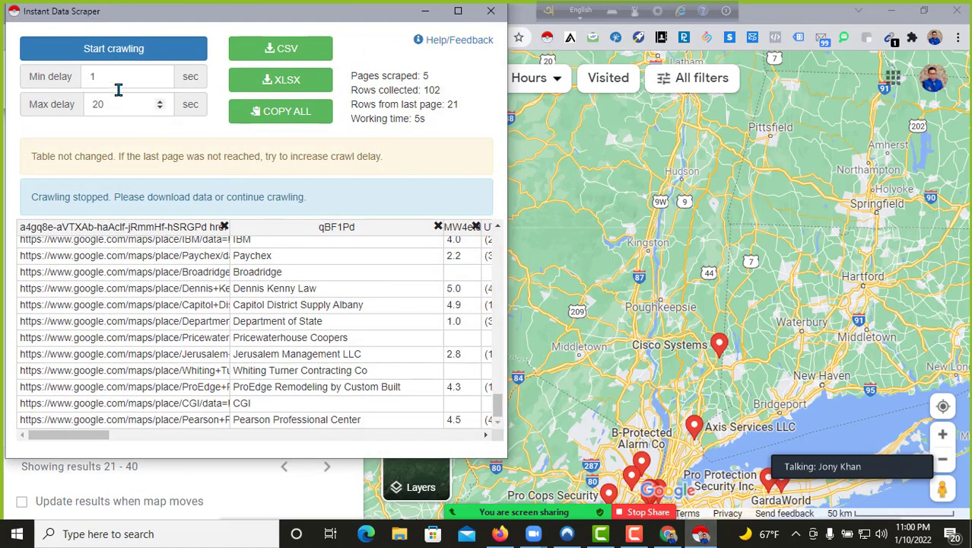
pyautogui.click(132, 50)
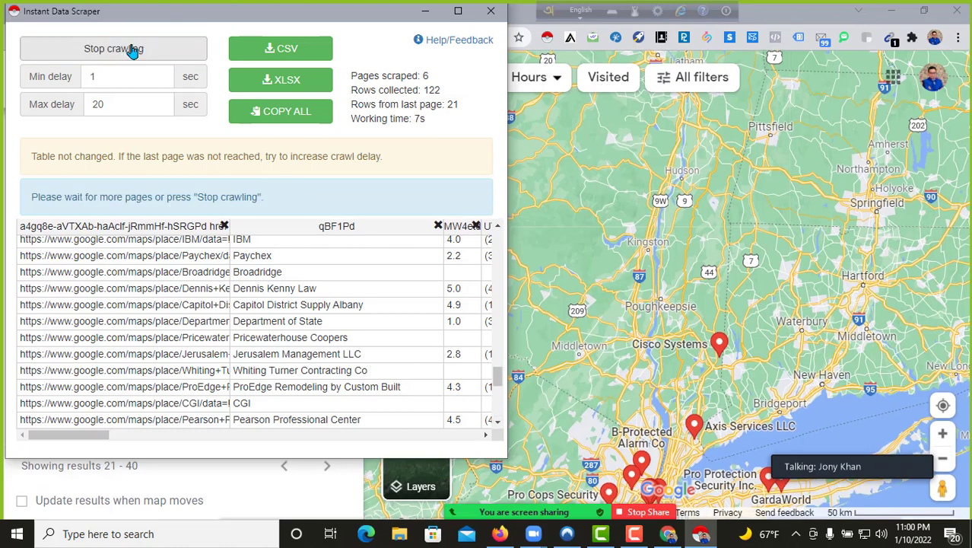
pyautogui.click(133, 49)
pyautogui.scroll(-5, 183, 297)
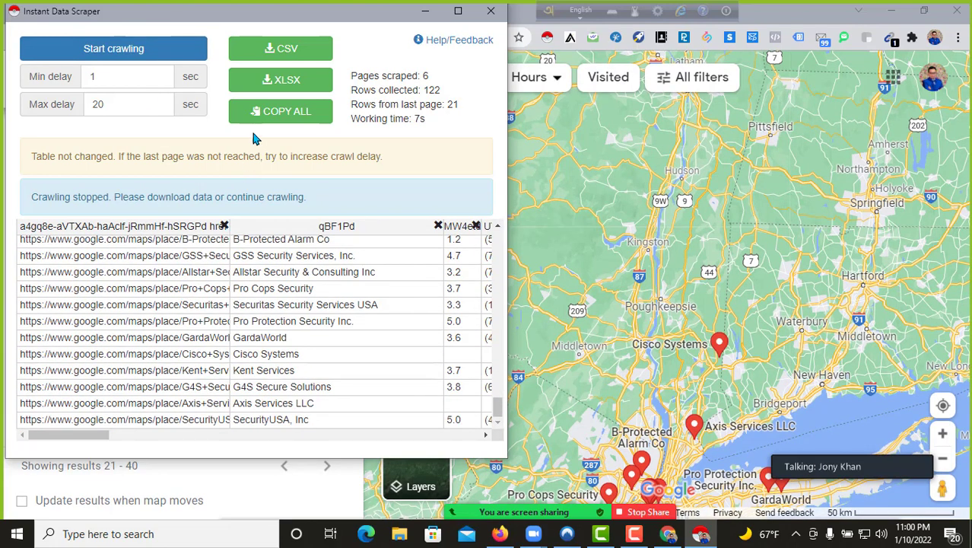
pyautogui.click(280, 47)
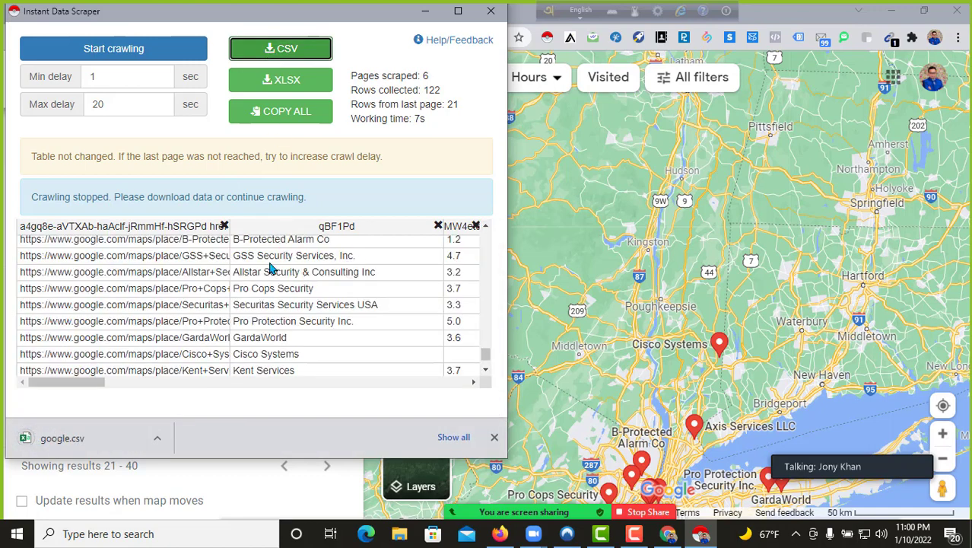
pyautogui.scroll(10, 270, 267)
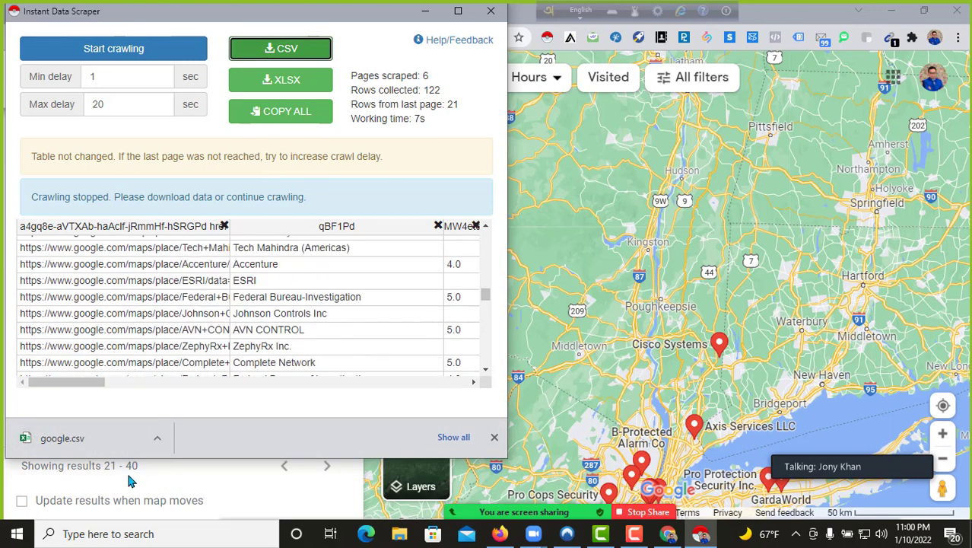
# Step: Advance the Beacon listings to results 41–60, go through that page and crawl it with Instant Data Scraper
pyautogui.click(429, 13)
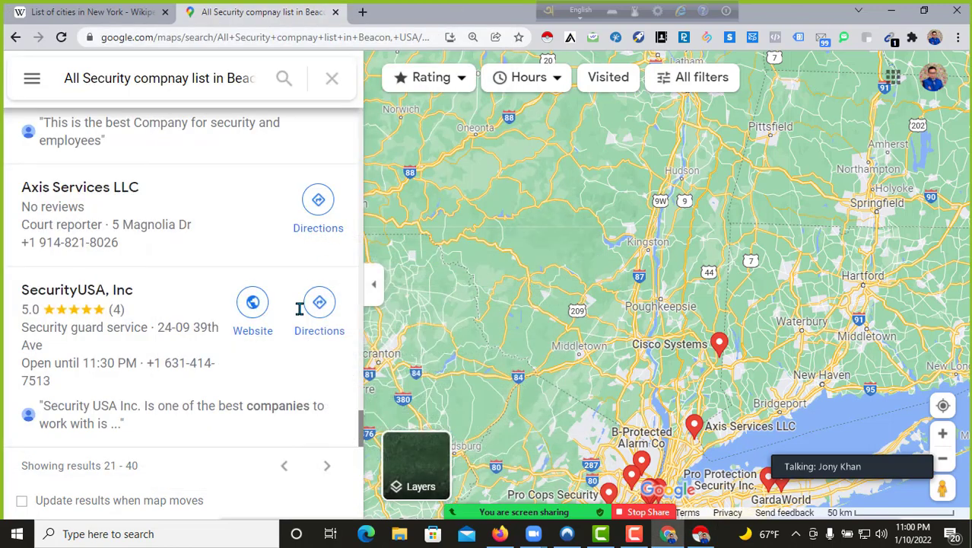
pyautogui.click(327, 465)
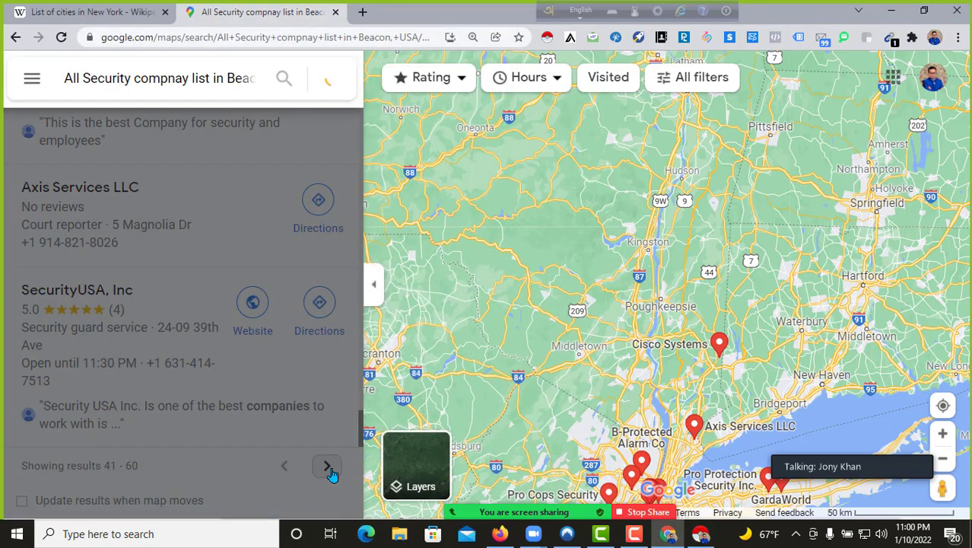
pyautogui.scroll(-20, 285, 245)
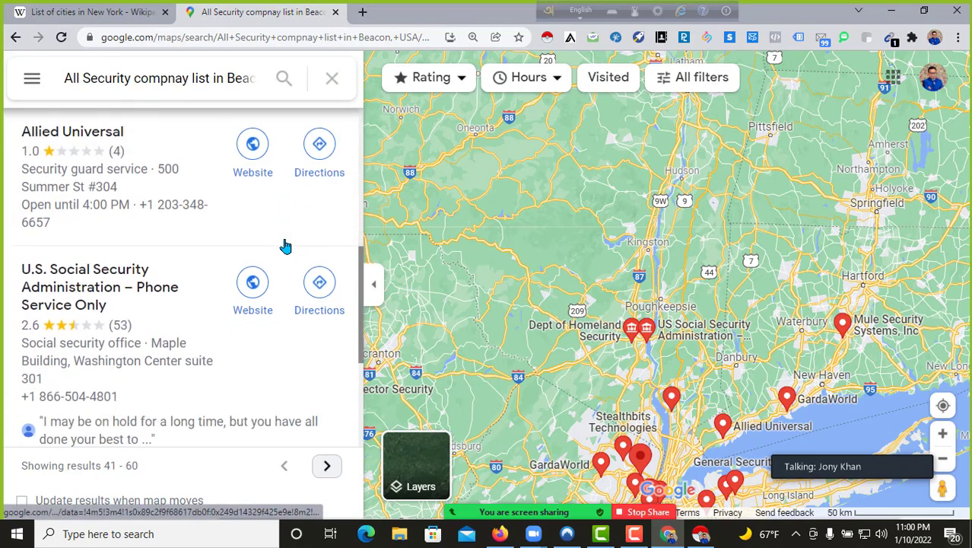
pyautogui.scroll(-15, 285, 245)
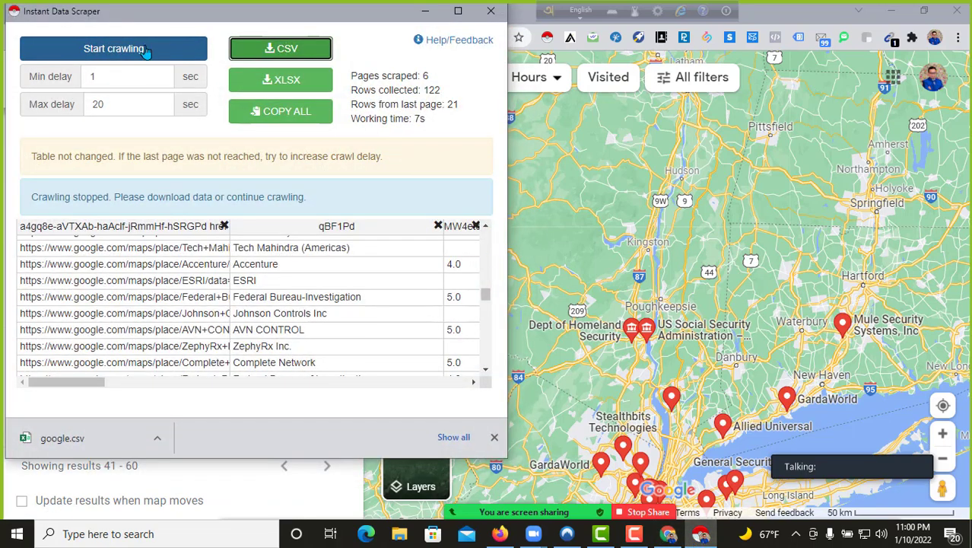
pyautogui.click(143, 51)
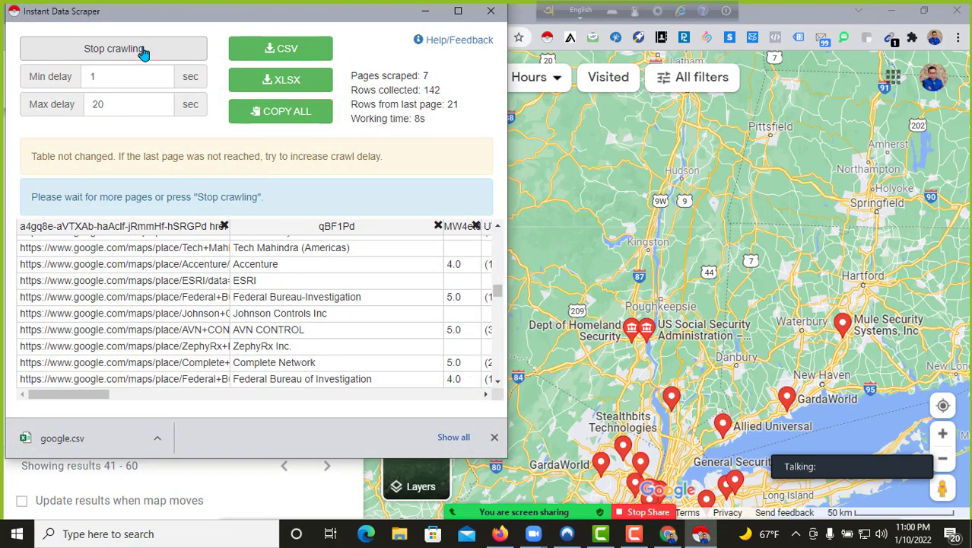
pyautogui.click(425, 11)
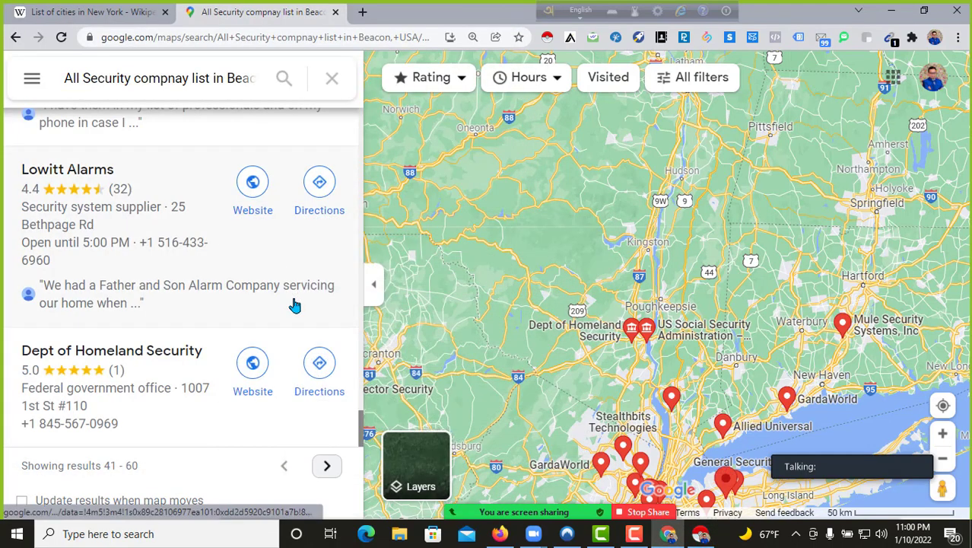
# Step: Advance the Beacon listings to results 61–80 and go through that page
pyautogui.click(327, 466)
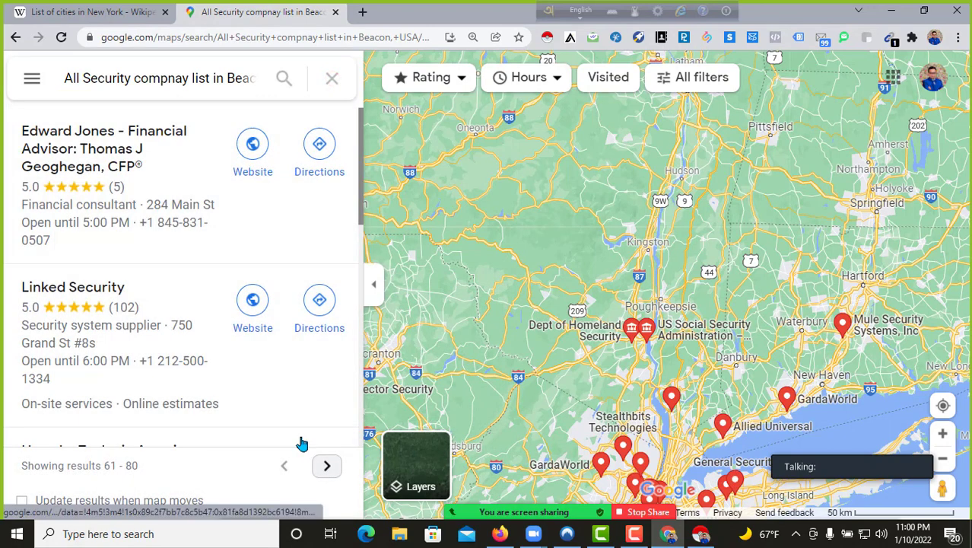
pyautogui.scroll(-10, 281, 394)
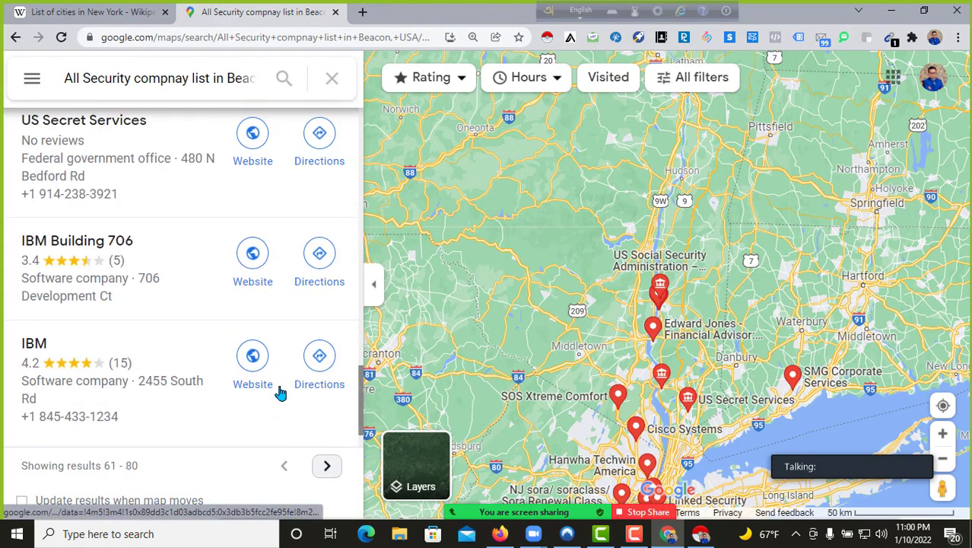
pyautogui.scroll(5, 281, 392)
pyautogui.scroll(-1, 280, 393)
# Step: Look over the remaining cities in the Wikipedia list of cities in New York and return to the Maps results
pyautogui.click(92, 11)
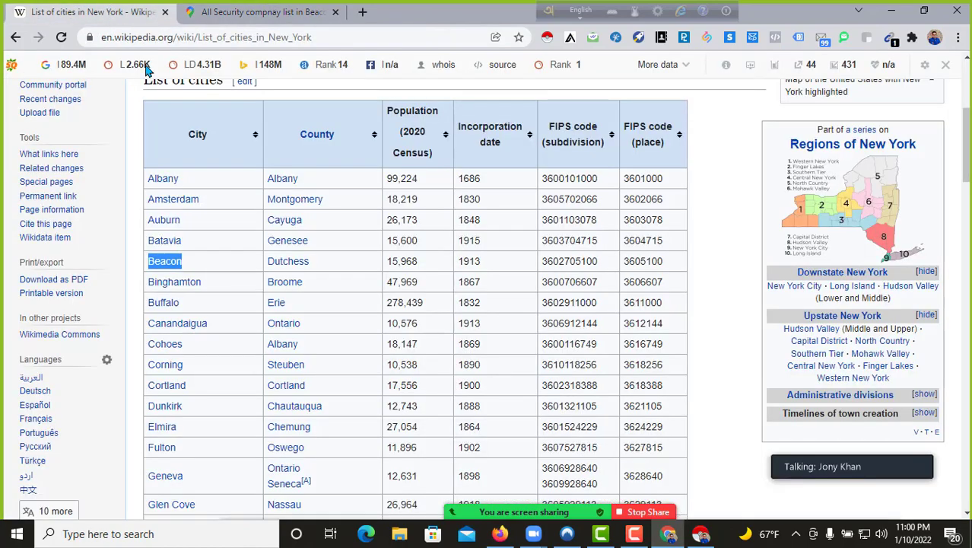
pyautogui.scroll(-2, 325, 232)
pyautogui.scroll(-15, 232, 226)
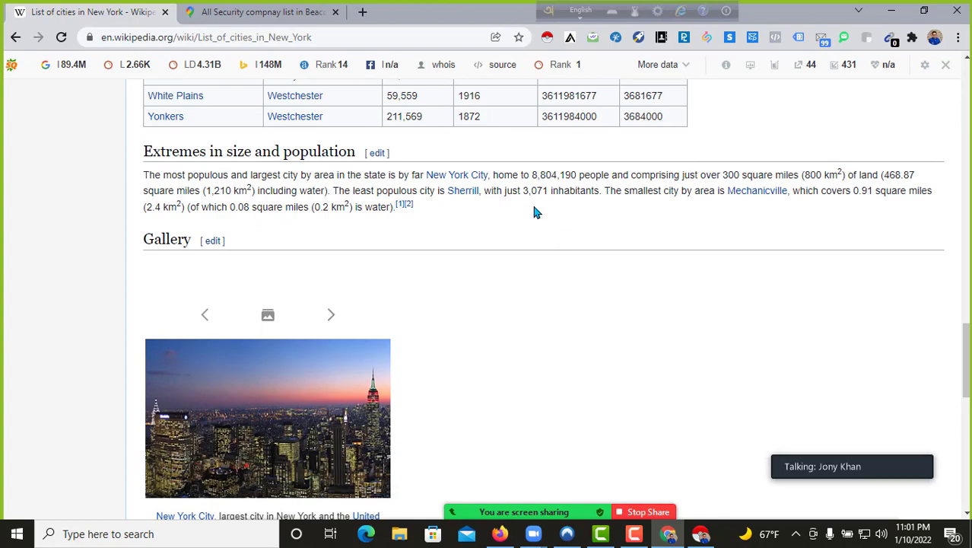
pyautogui.scroll(10, 547, 213)
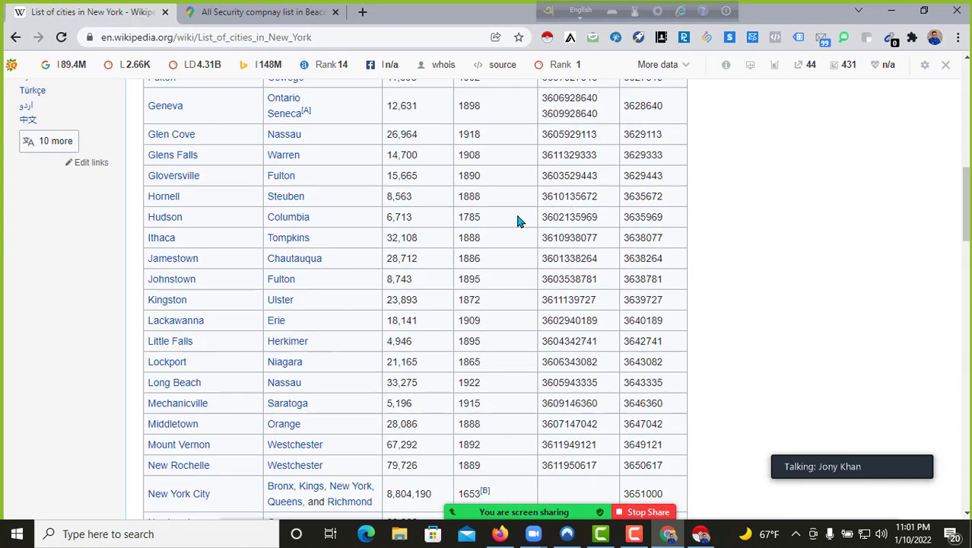
pyautogui.scroll(3, 517, 220)
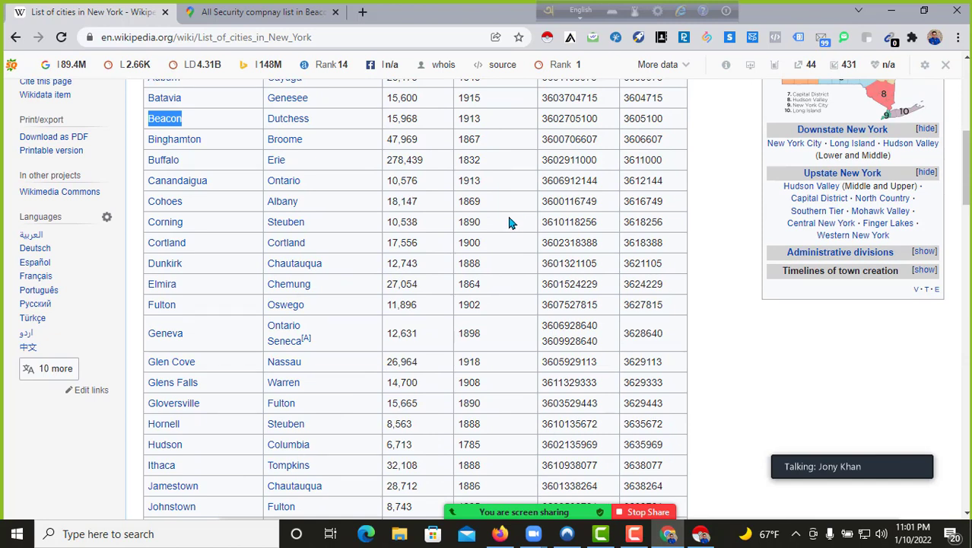
pyautogui.click(261, 12)
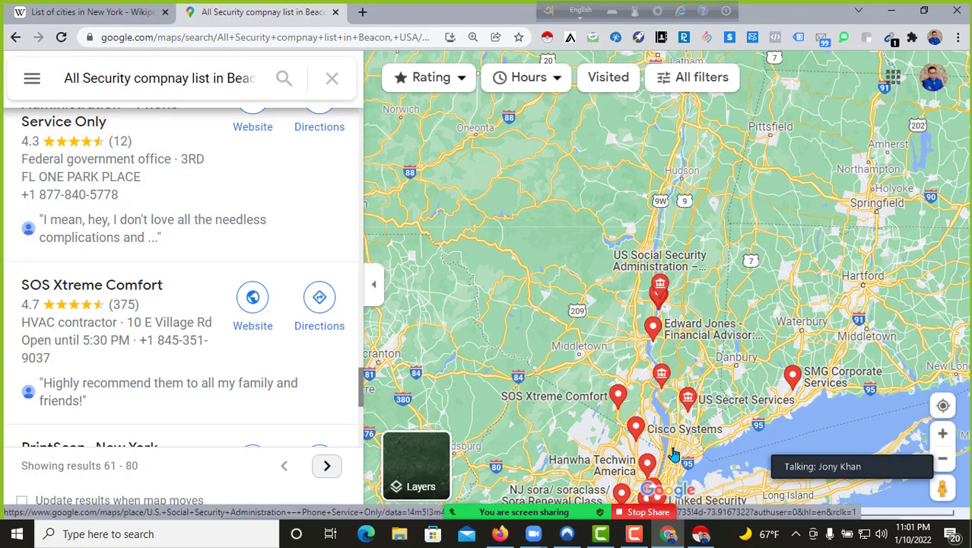
# Step: Open google.csv from the Downloads folder in Excel and dismiss the data-loss and licence notices
pyautogui.moveTo(544, 476)
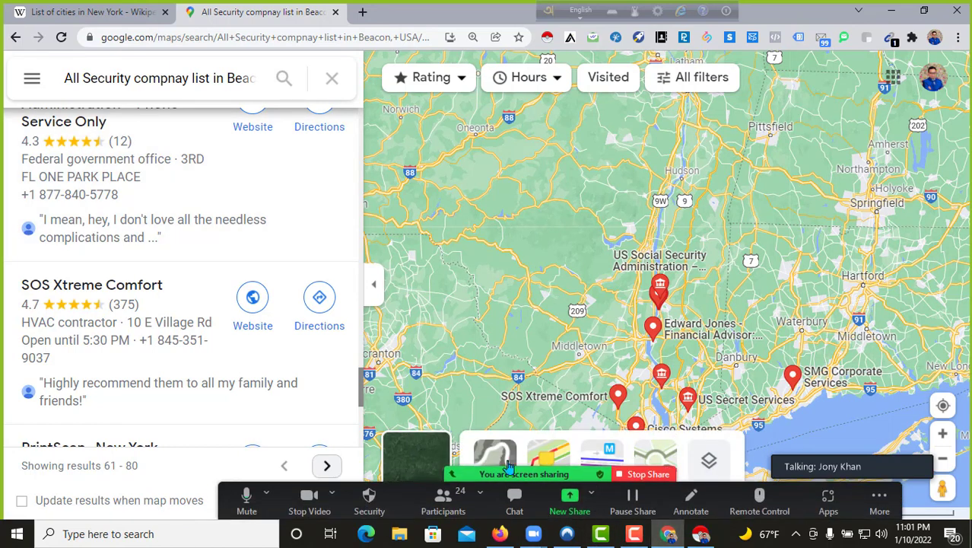
pyautogui.click(890, 10)
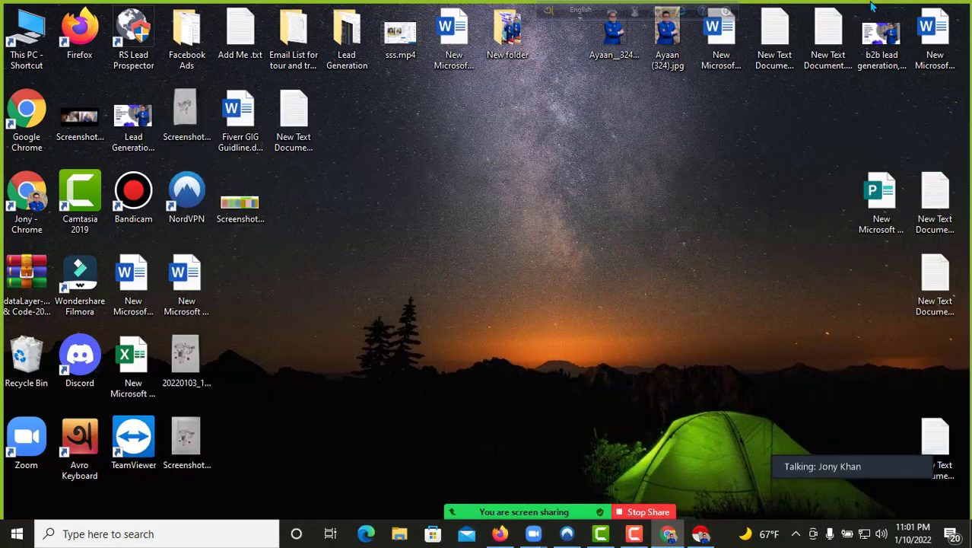
pyautogui.doubleClick(27, 31)
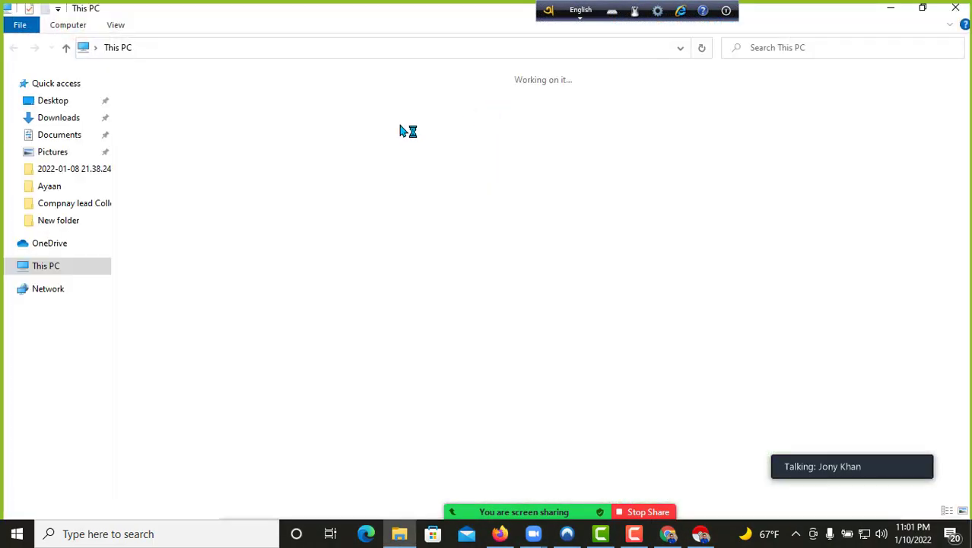
pyautogui.click(79, 137)
pyautogui.click(84, 118)
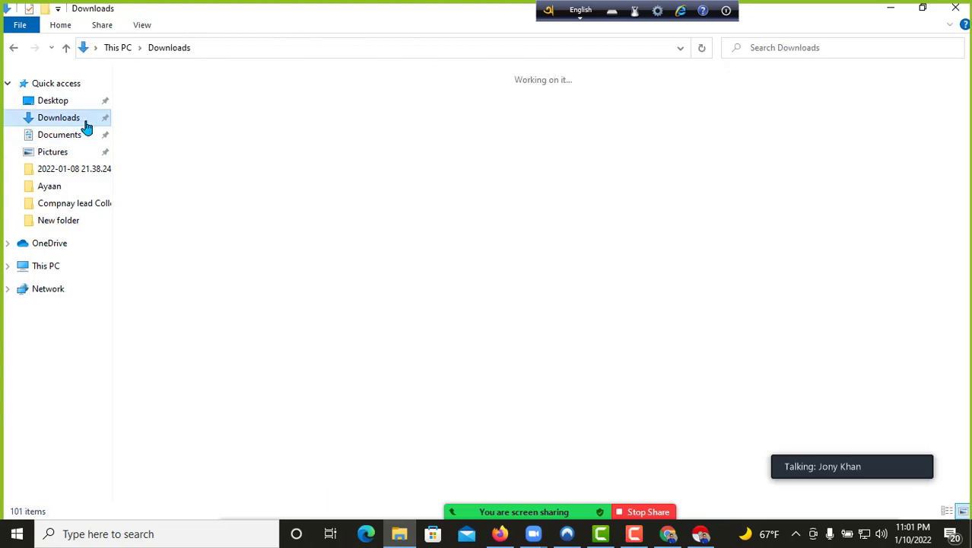
pyautogui.click(177, 139)
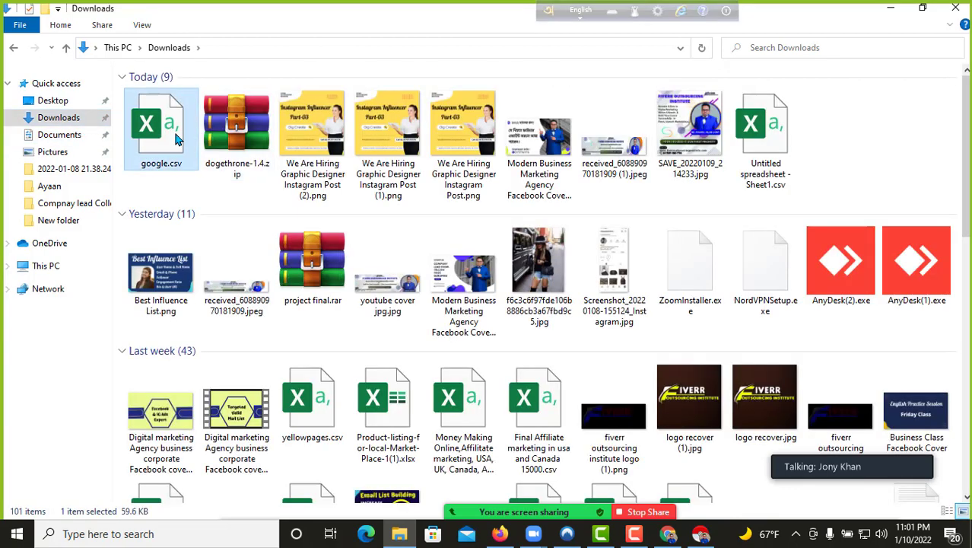
pyautogui.doubleClick(175, 138)
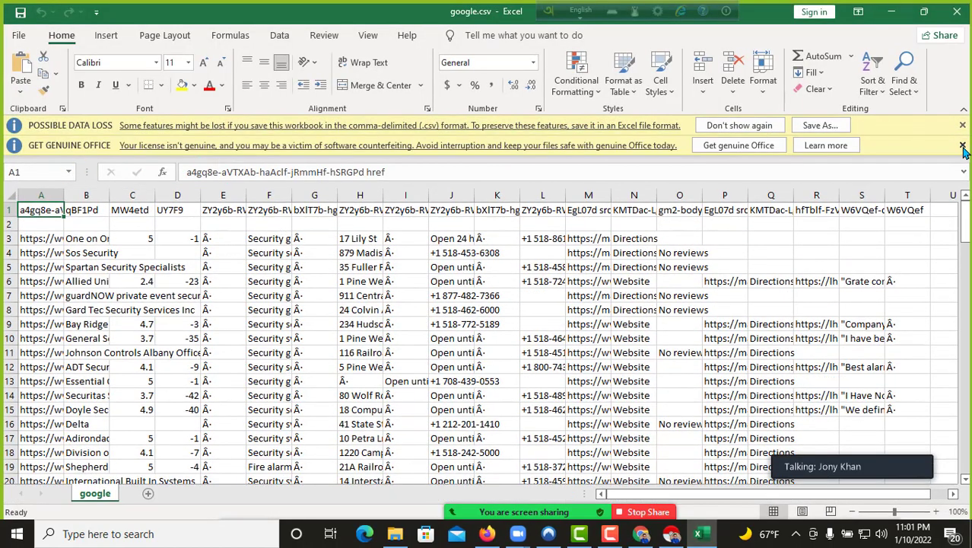
pyautogui.click(962, 145)
pyautogui.click(962, 125)
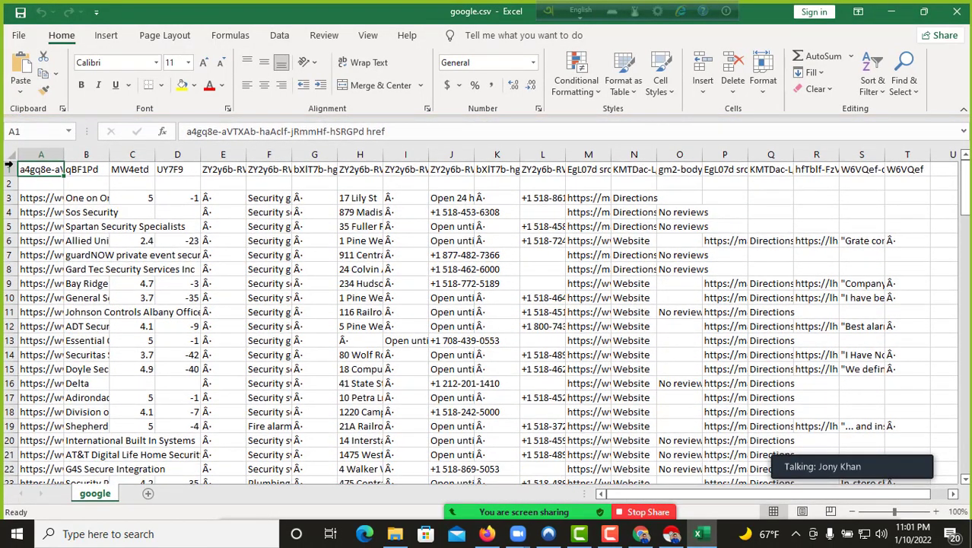
# Step: Copy the entire google.csv worksheet and switch back to Chrome
pyautogui.click(6, 153)
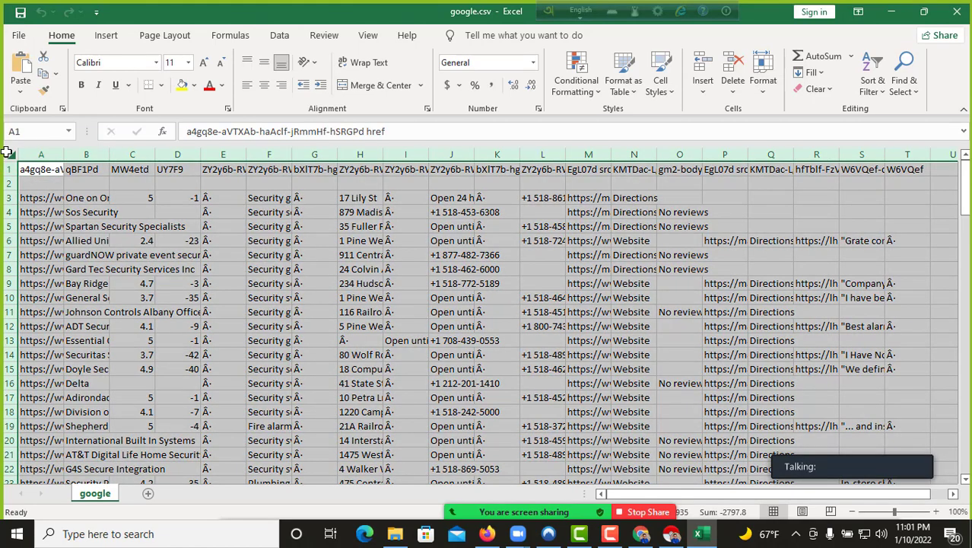
pyautogui.hotkey('ctrl', 'c')
pyautogui.hotkey('alt', 'Tab')
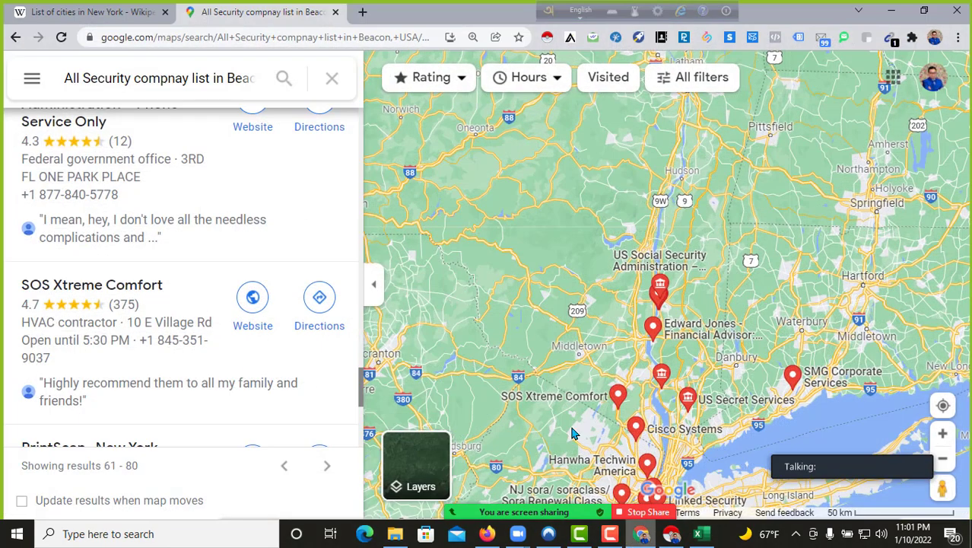
pyautogui.hotkey('ctrl', 't')
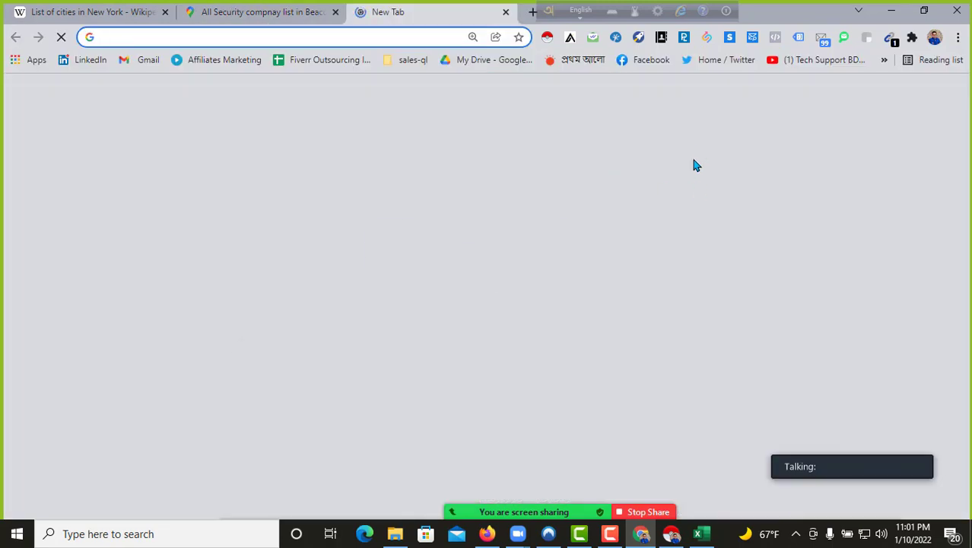
pyautogui.click(888, 104)
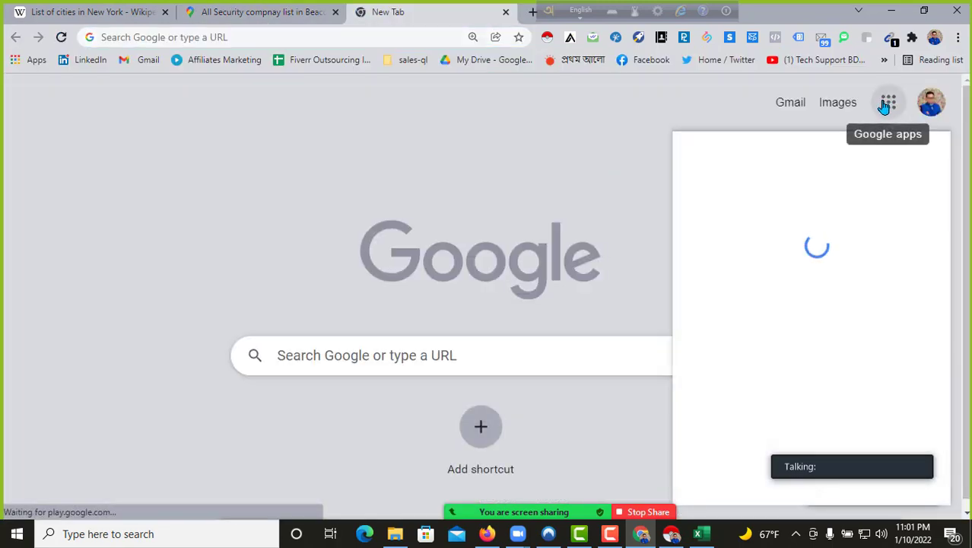
pyautogui.scroll(-3, 832, 306)
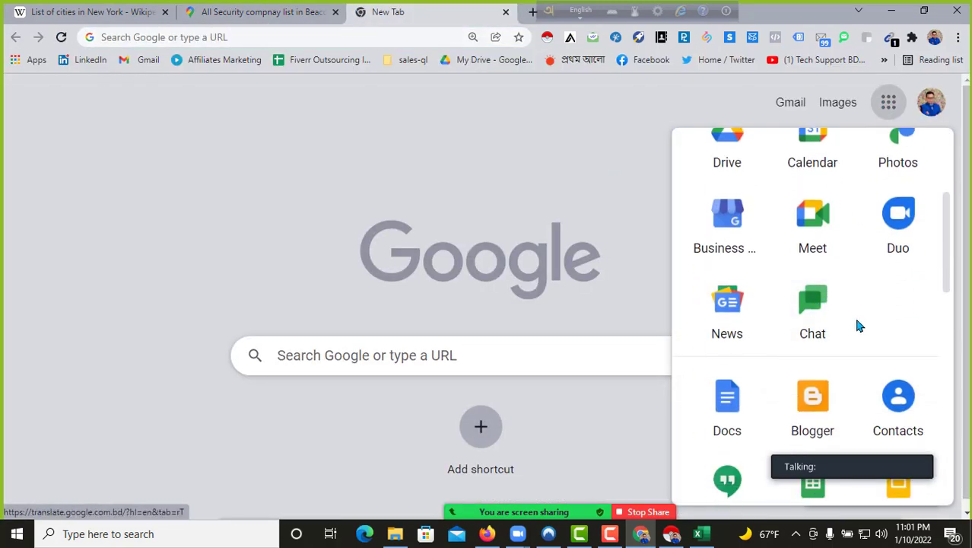
pyautogui.scroll(-2, 856, 323)
pyautogui.click(810, 340)
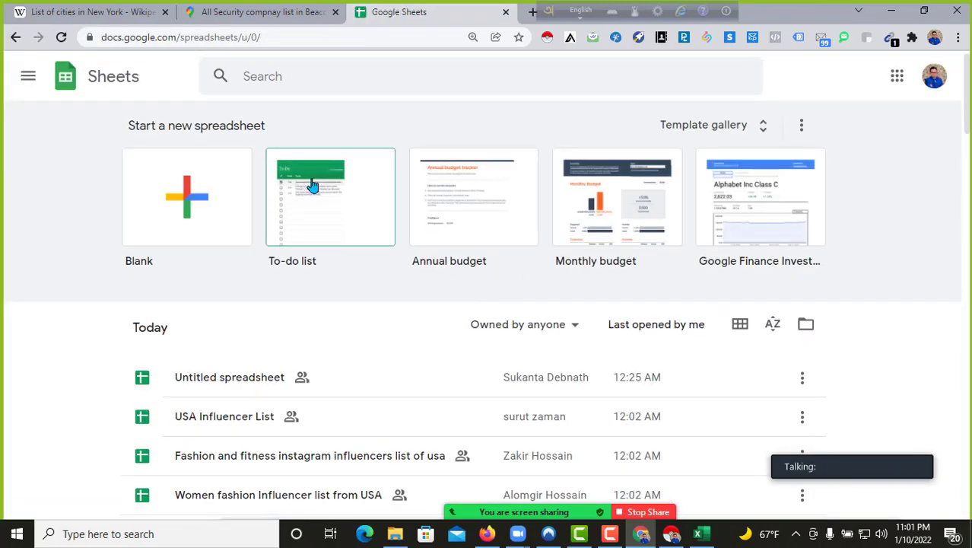
pyautogui.click(266, 378)
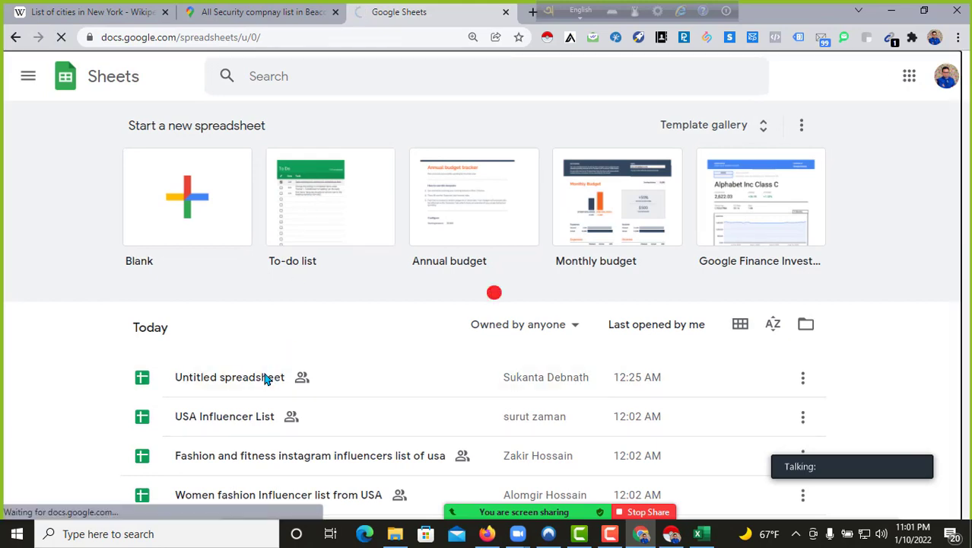
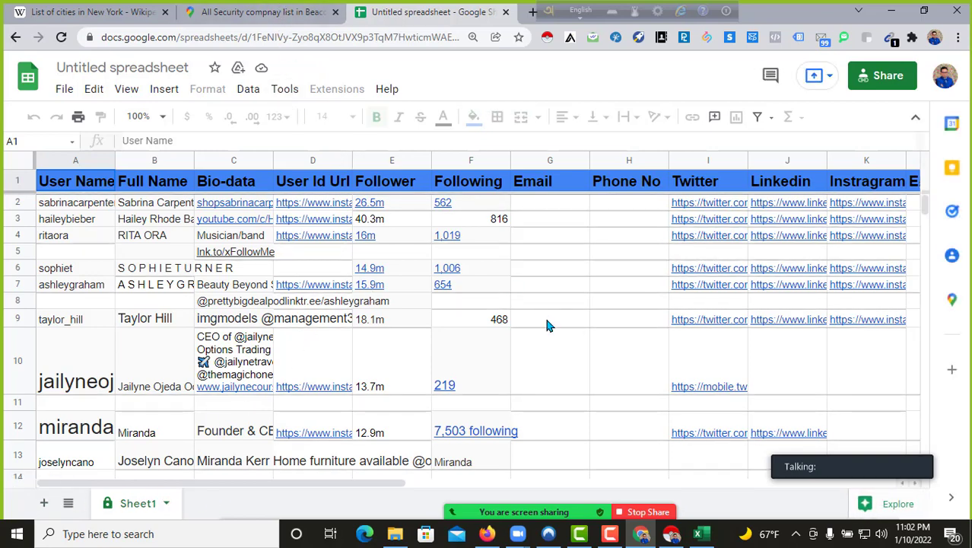
pyautogui.click(505, 12)
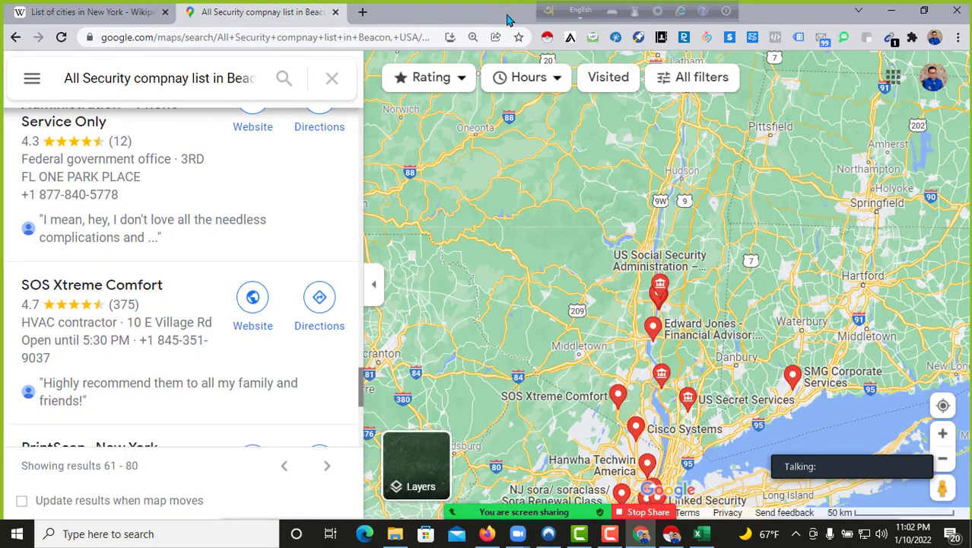
# Step: Open Google Sheets in a new browser tab and create a blank spreadsheet
pyautogui.click(362, 11)
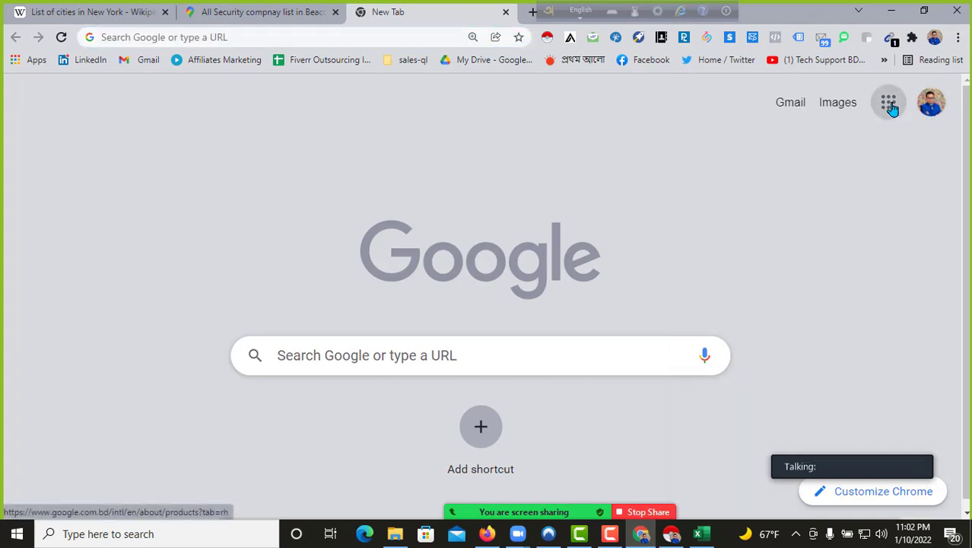
pyautogui.click(889, 101)
pyautogui.scroll(-2, 796, 295)
pyautogui.scroll(-1, 796, 296)
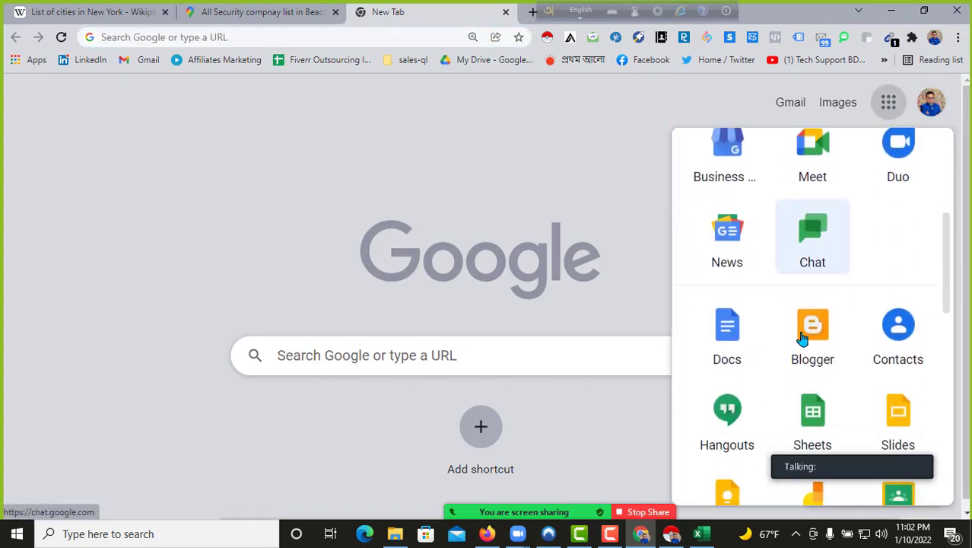
pyautogui.click(808, 407)
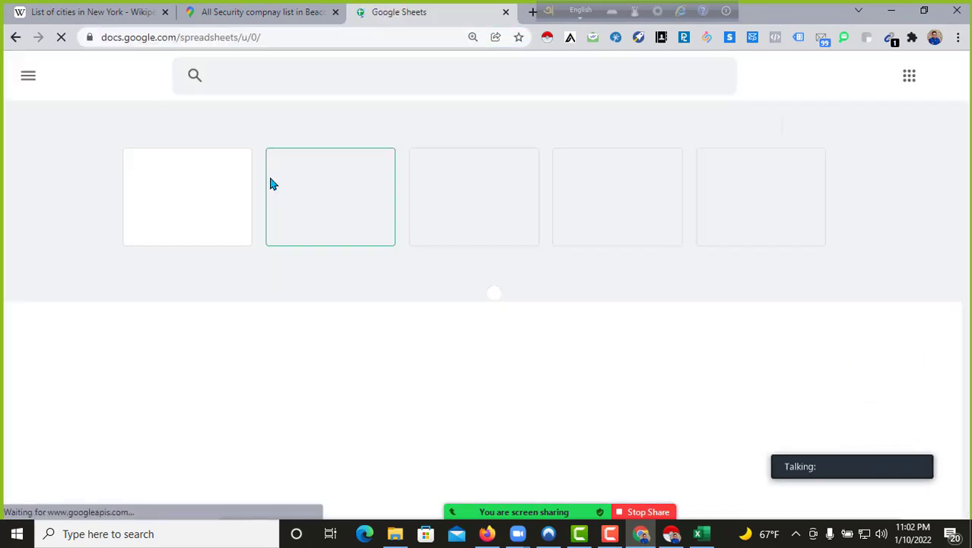
pyautogui.click(197, 176)
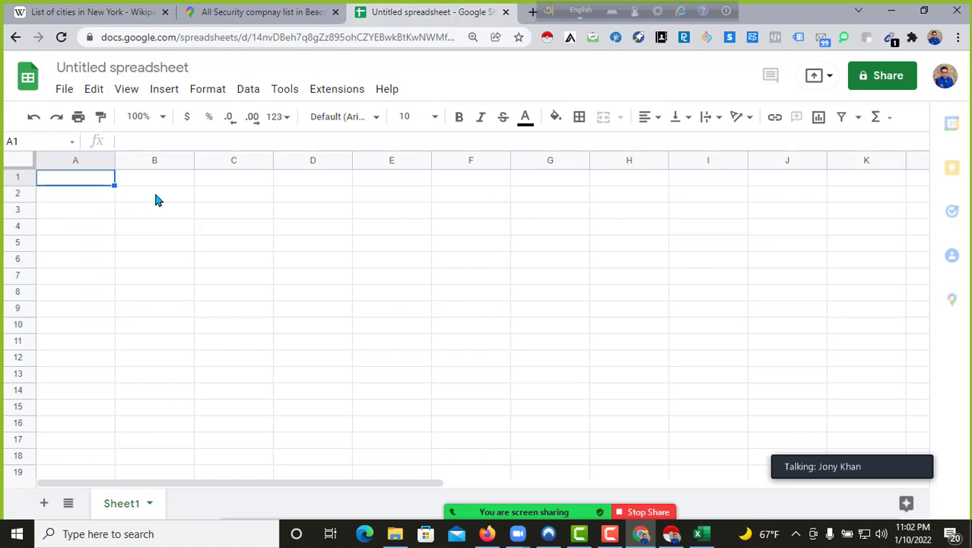
# Step: Paste the copied lead data into the blank sheet starting at A1 and widen column B to fit the company names
pyautogui.hotkey('ctrl', 'v')
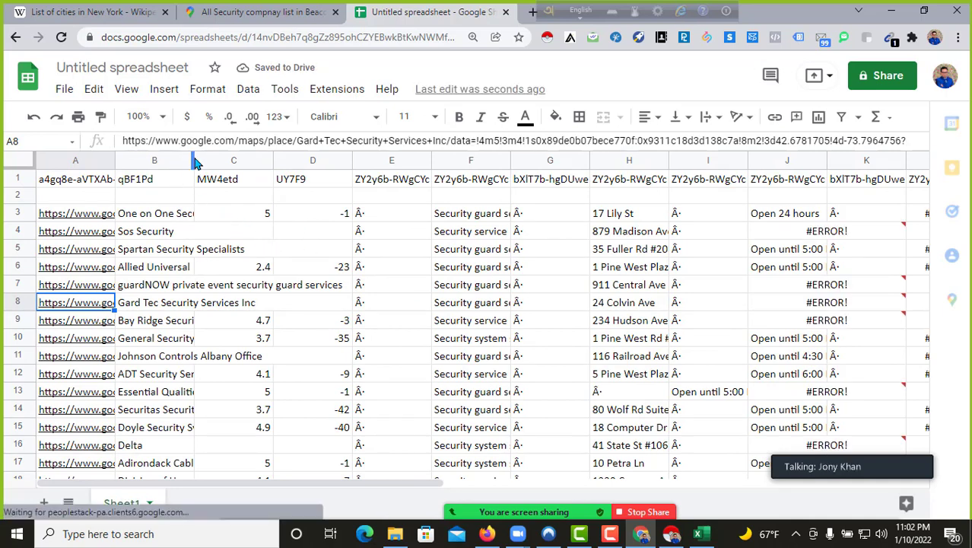
pyautogui.moveTo(195, 161); pyautogui.dragTo(264, 160)
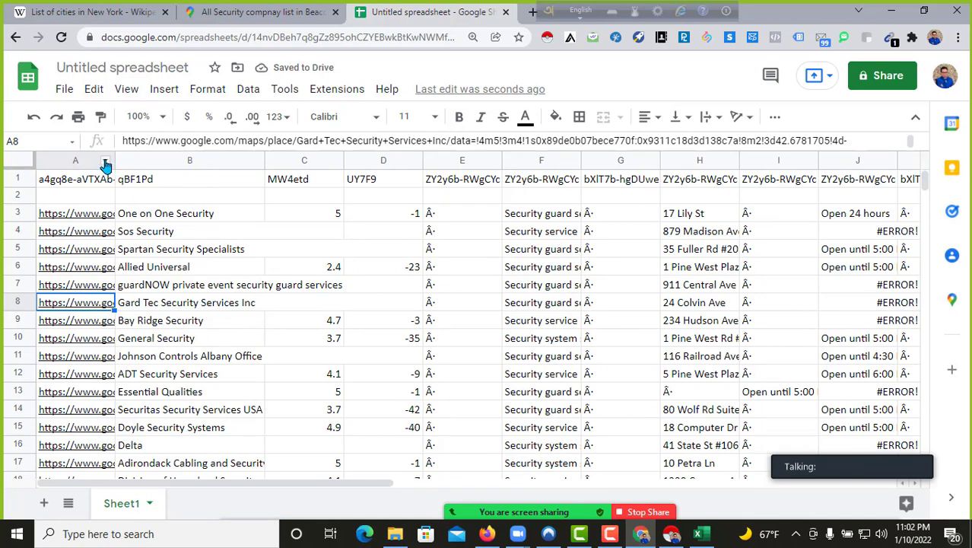
# Step: Widen column A to check the Google Maps links and delete that column
pyautogui.moveTo(119, 159); pyautogui.dragTo(230, 160)
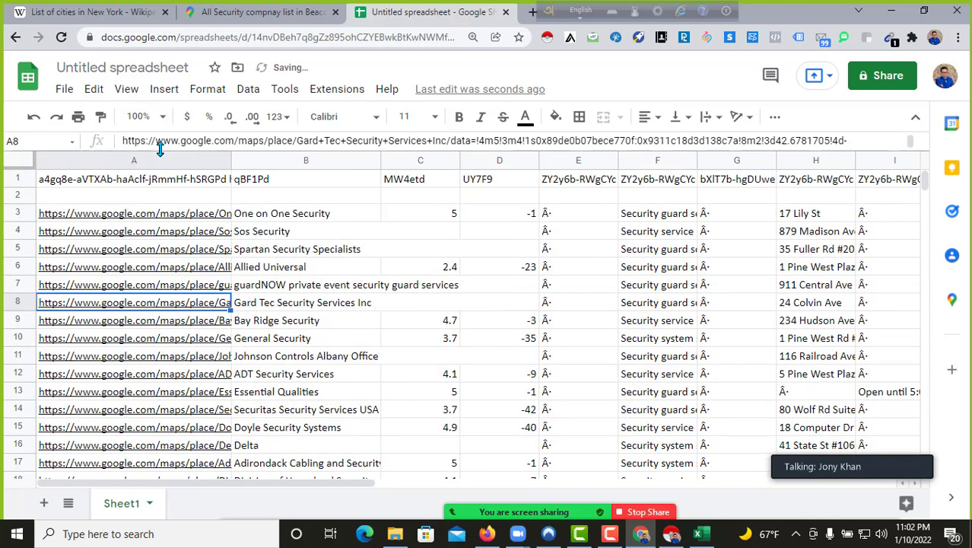
pyautogui.click(159, 157)
pyautogui.rightClick(160, 156)
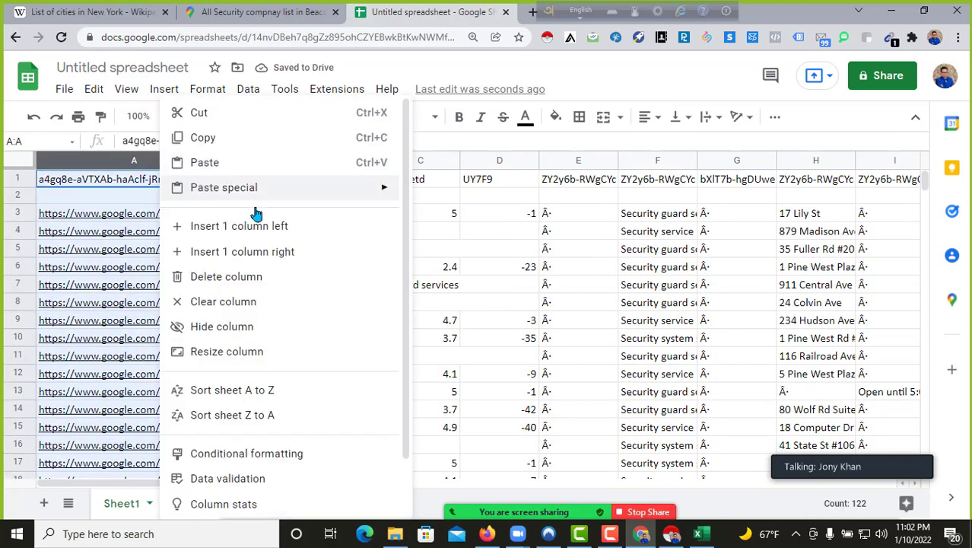
pyautogui.click(228, 276)
pyautogui.click(231, 252)
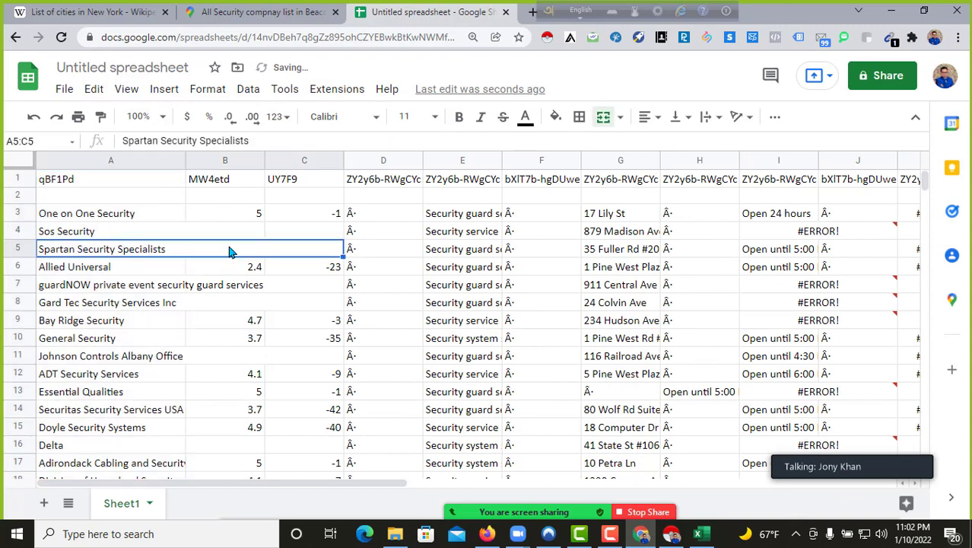
# Step: Replace the header in A1 with "Name of Company"
pyautogui.click(128, 214)
pyautogui.click(103, 180)
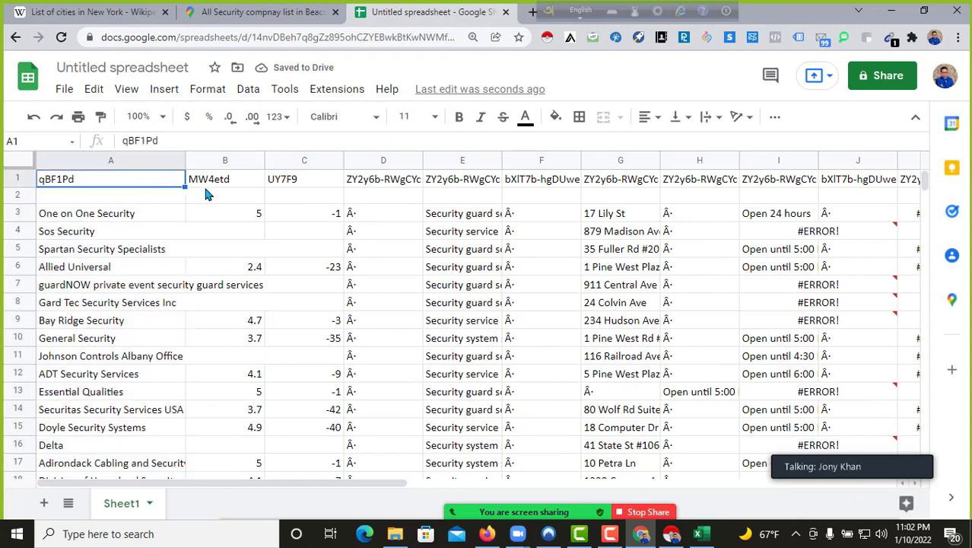
pyautogui.doubleClick(111, 179)
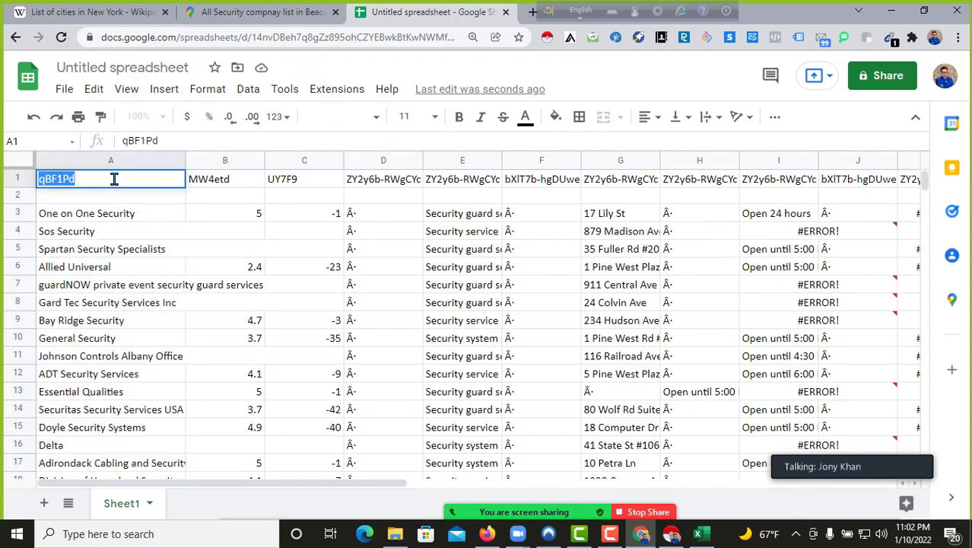
pyautogui.write('Name of')
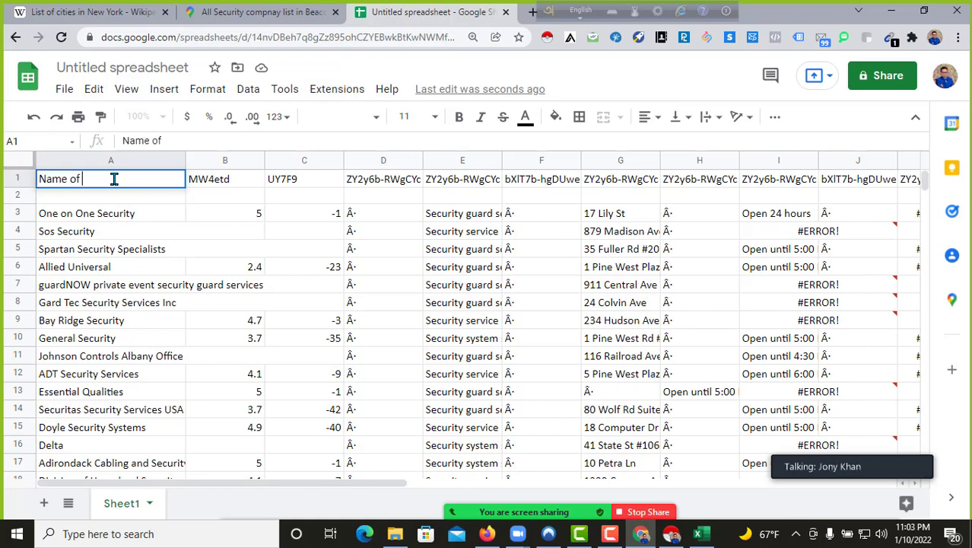
pyautogui.write(' Company')
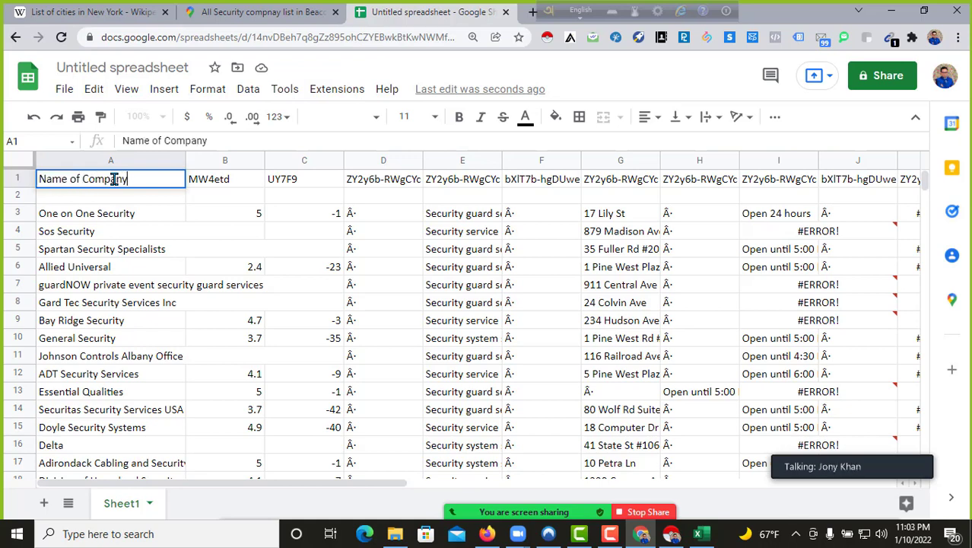
pyautogui.click(225, 213)
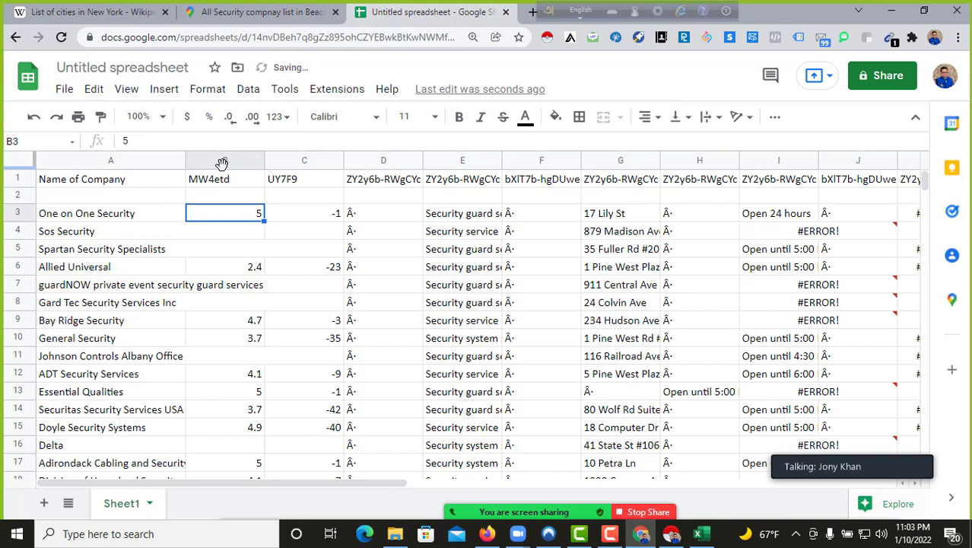
# Step: Look through the rating values under the MW4etd header and delete that column
pyautogui.click(225, 161)
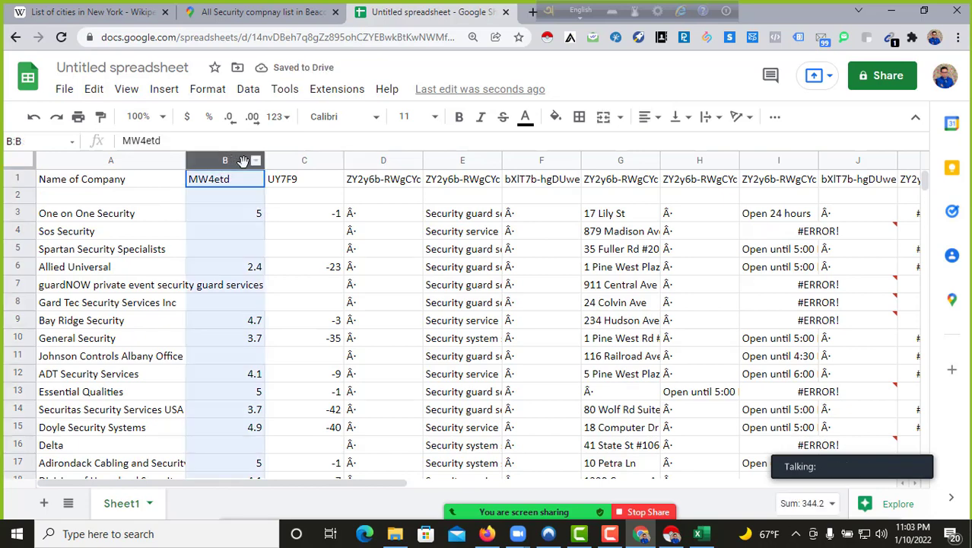
pyautogui.click(217, 195)
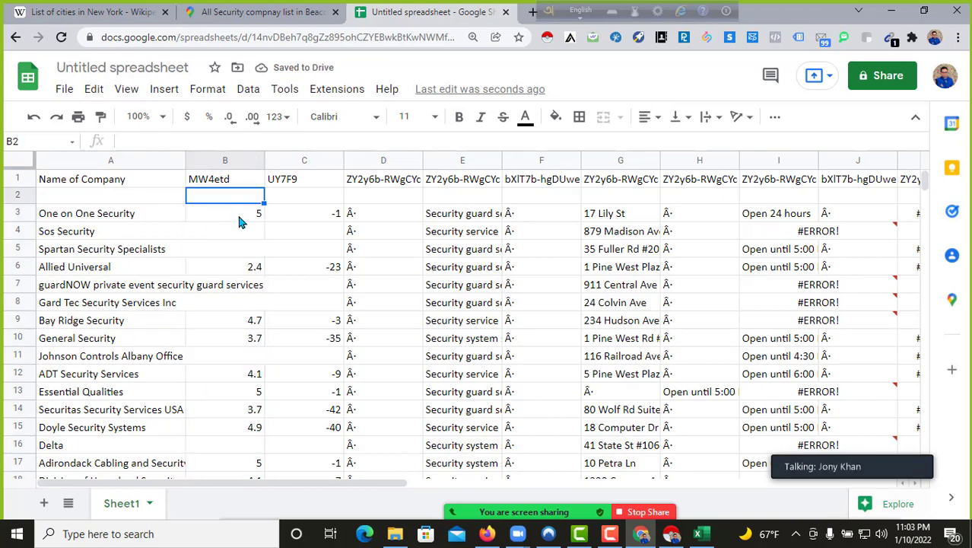
pyautogui.click(238, 212)
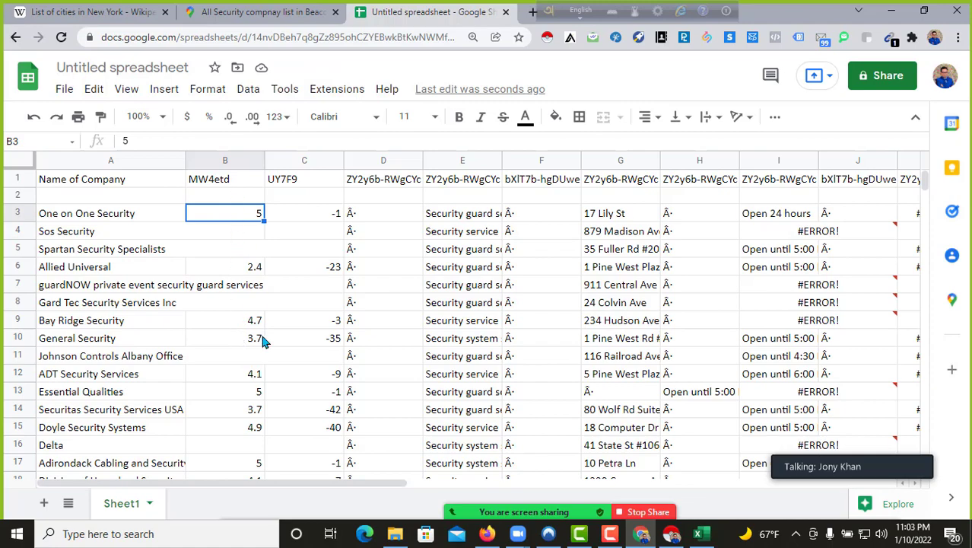
pyautogui.scroll(-9, 221, 336)
pyautogui.scroll(9, 222, 341)
pyautogui.click(244, 328)
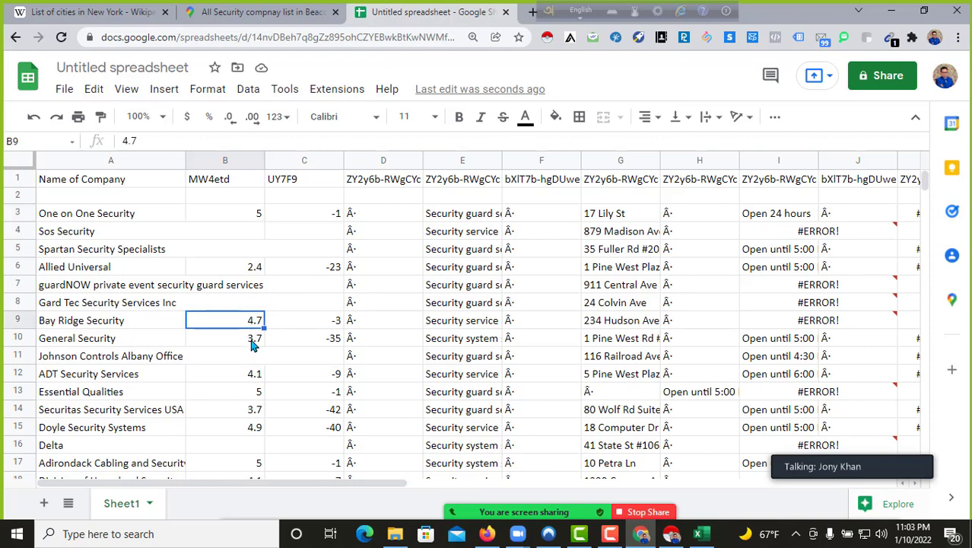
pyautogui.click(222, 160)
pyautogui.rightClick(224, 160)
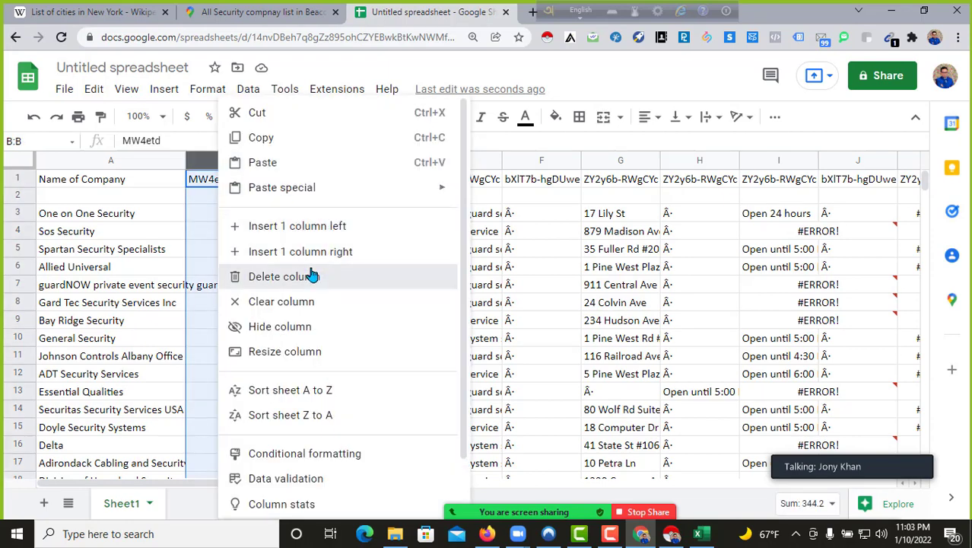
pyautogui.click(312, 275)
# Step: Delete columns B and C together, the UY7F9 numbers and the stray-character column beside them
pyautogui.rightClick(240, 213)
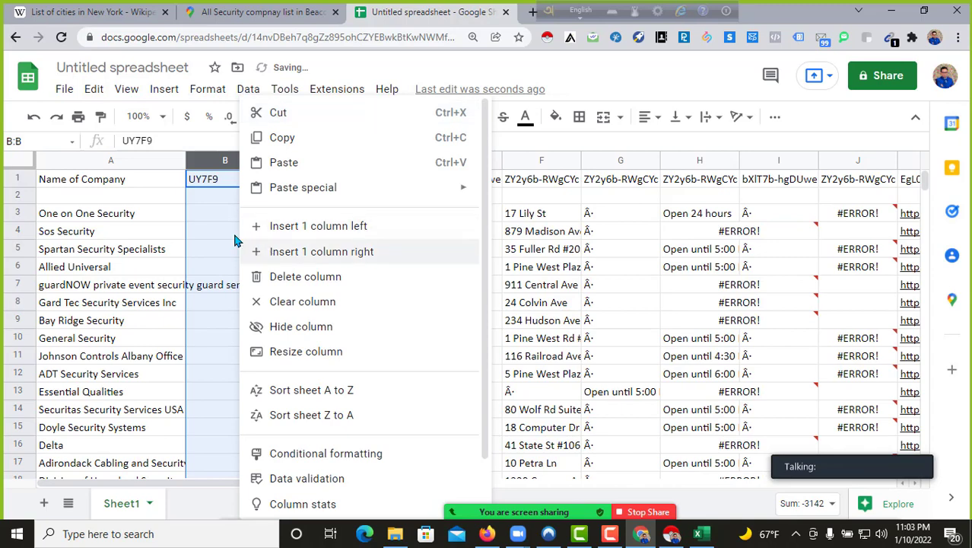
pyautogui.click(232, 231)
pyautogui.click(225, 166)
pyautogui.keyDown('shift'); pyautogui.click(277, 166); pyautogui.keyUp('shift')
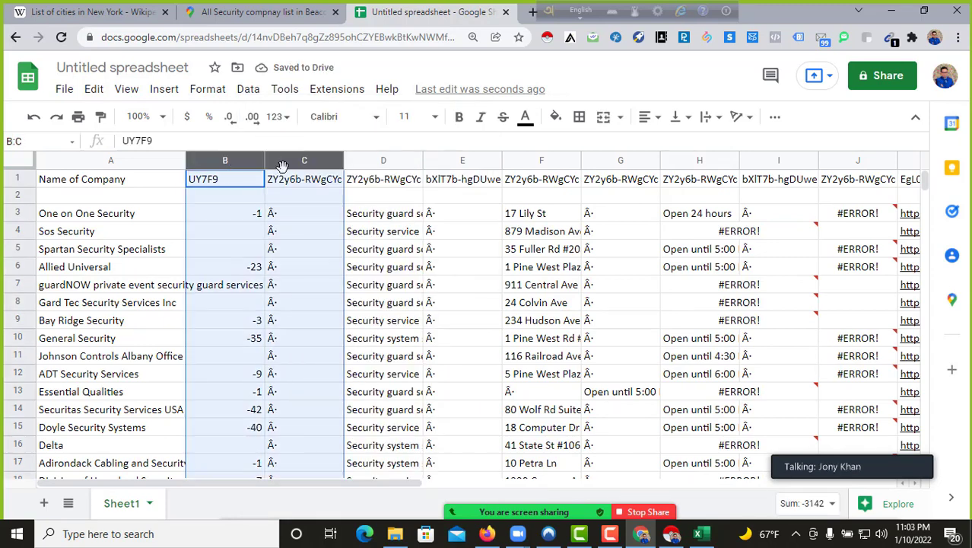
pyautogui.rightClick(278, 166)
pyautogui.click(336, 279)
pyautogui.click(259, 250)
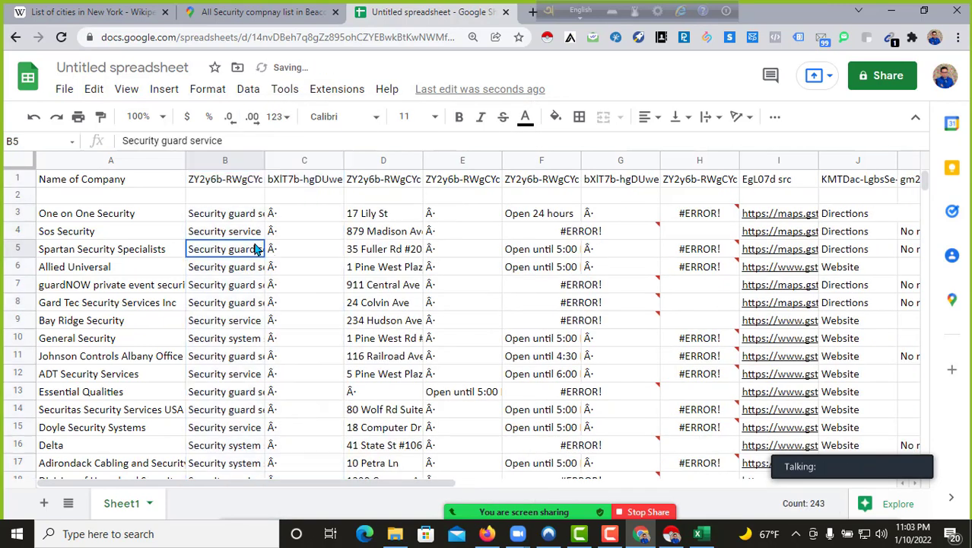
# Step: Replace the header of the security service type column in B1 with "Catagory"
pyautogui.click(225, 178)
pyautogui.doubleClick(225, 178)
pyautogui.write('Cata')
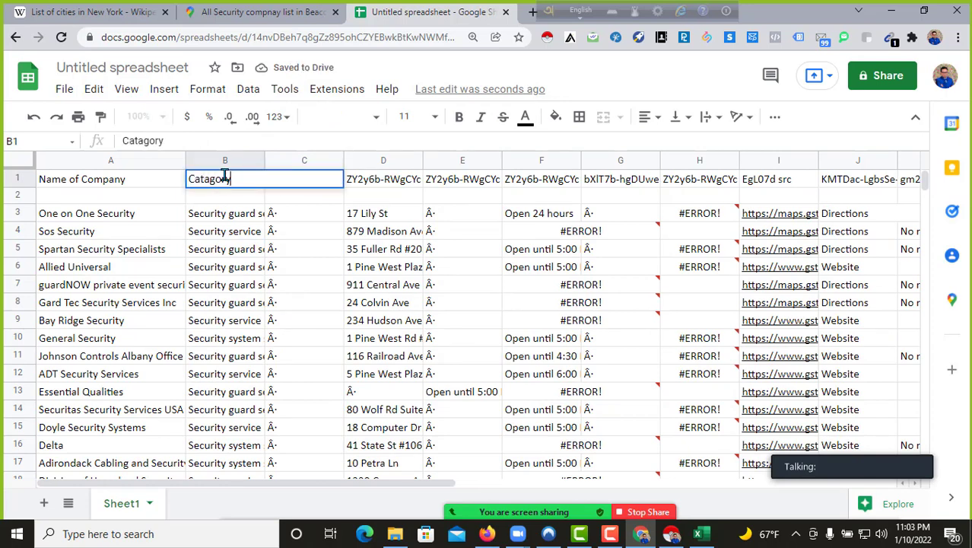
pyautogui.write('gory')
pyautogui.click(320, 228)
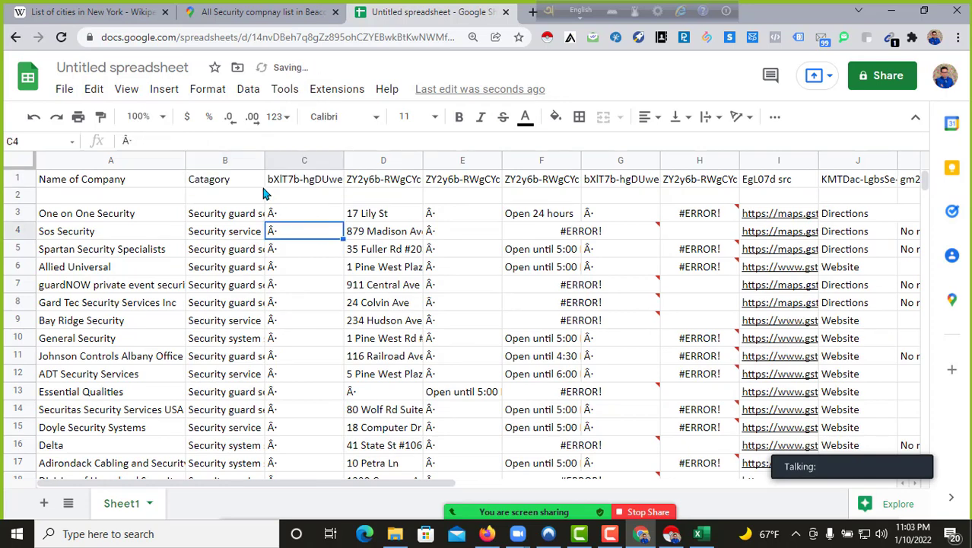
# Step: Delete the stray-character column C between the Catagory column and the street addresses, and check the addresses
pyautogui.click(310, 152)
pyautogui.rightClick(310, 149)
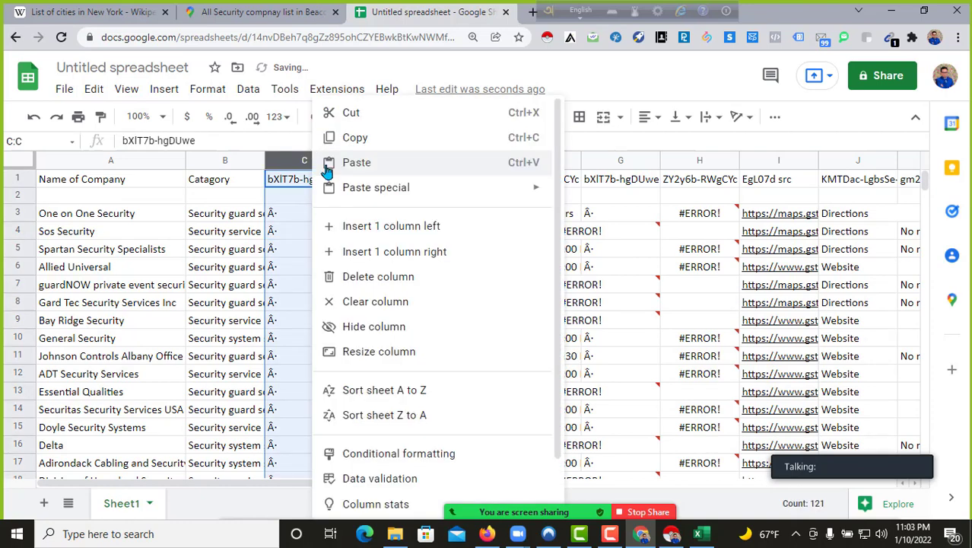
pyautogui.click(378, 274)
pyautogui.click(308, 251)
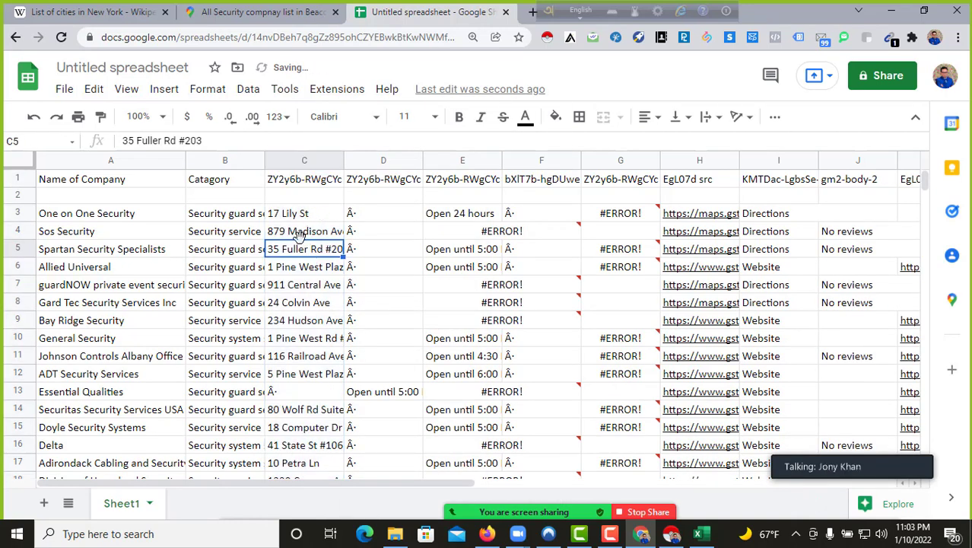
pyautogui.doubleClick(299, 235)
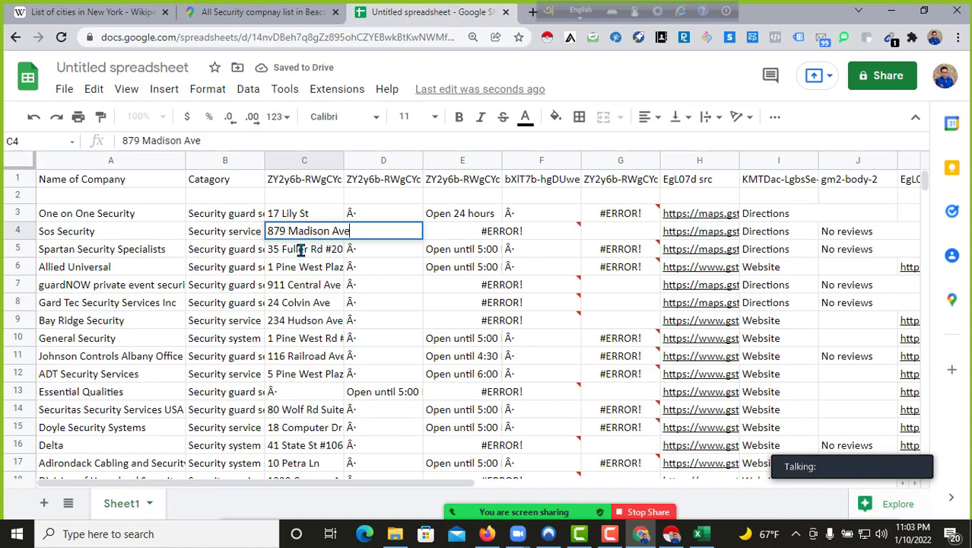
pyautogui.doubleClick(301, 251)
pyautogui.click(359, 278)
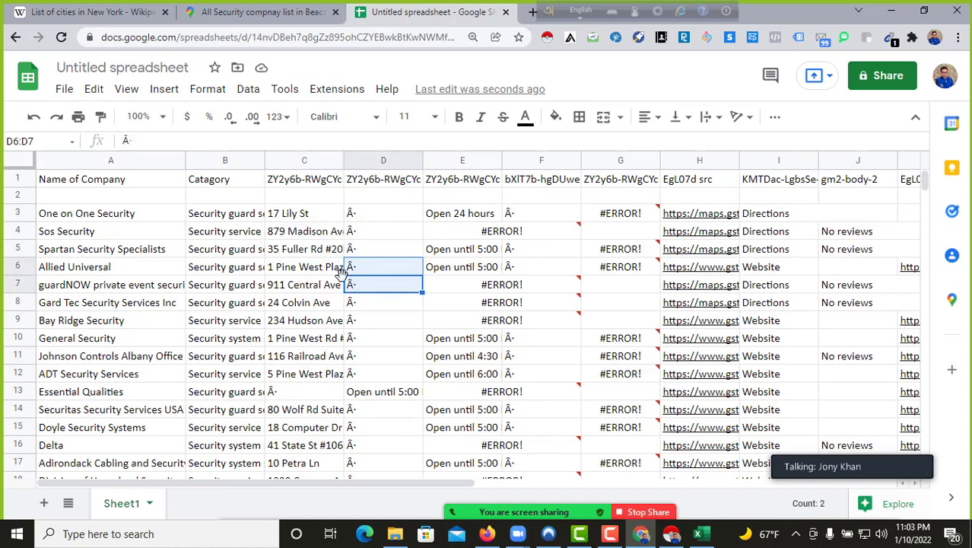
# Step: Delete columns D and E together, the stray-character column and the opening hours
pyautogui.click(372, 162)
pyautogui.moveTo(372, 161); pyautogui.dragTo(456, 164)
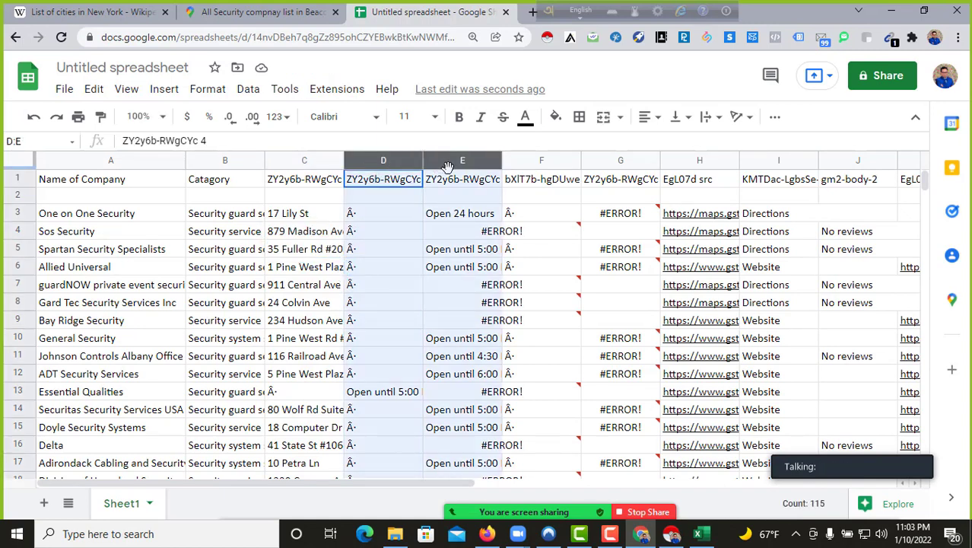
pyautogui.rightClick(456, 165)
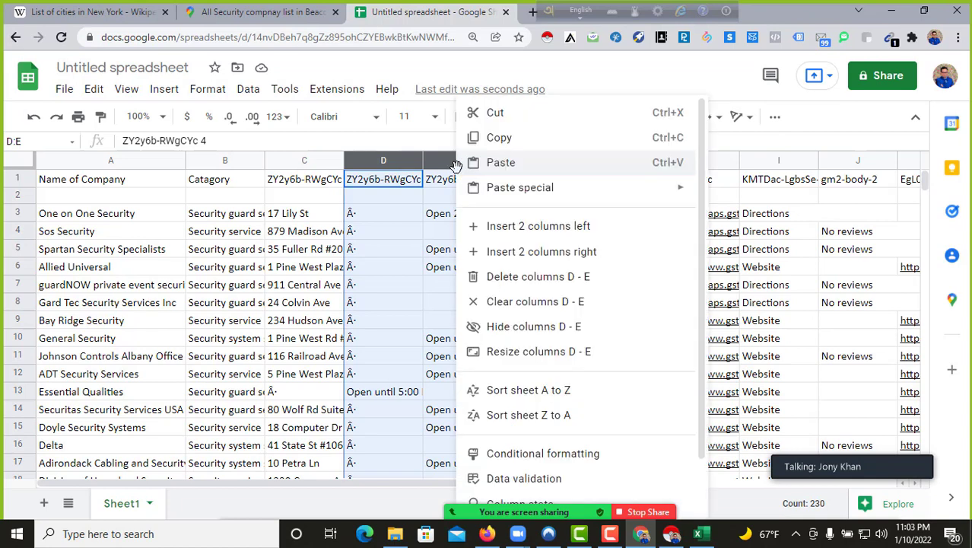
pyautogui.click(490, 276)
pyautogui.click(419, 254)
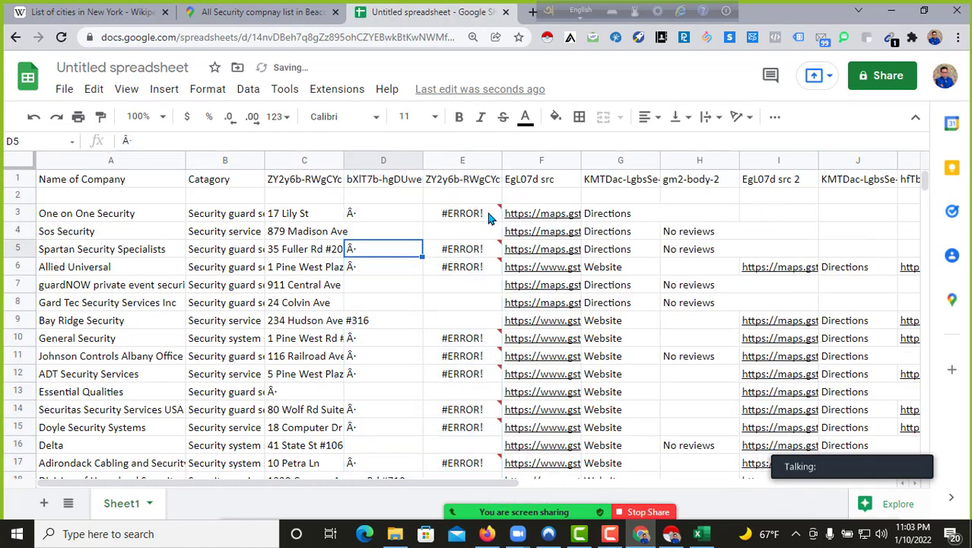
# Step: Try to correct the phone number formula in E3 that gives a parse error
pyautogui.tripleClick(474, 214)
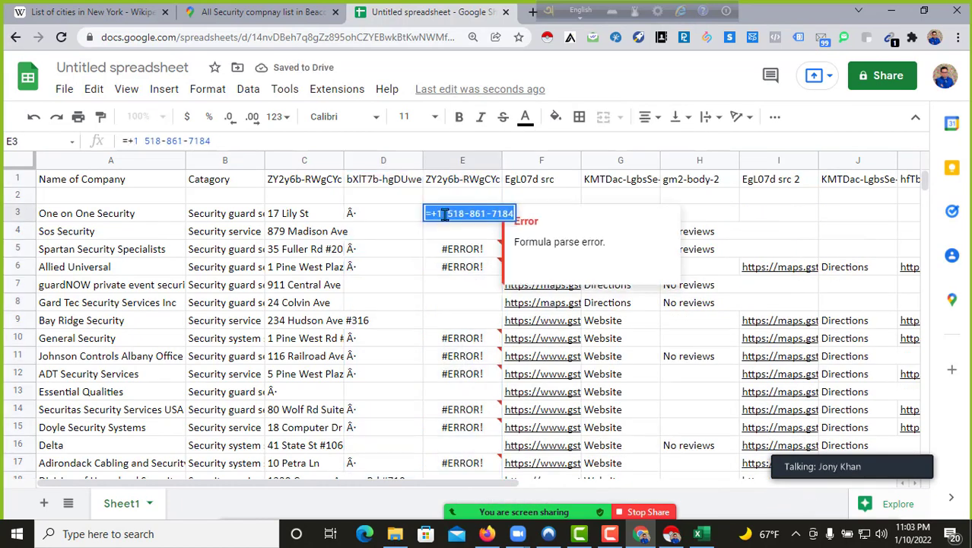
pyautogui.click(446, 214)
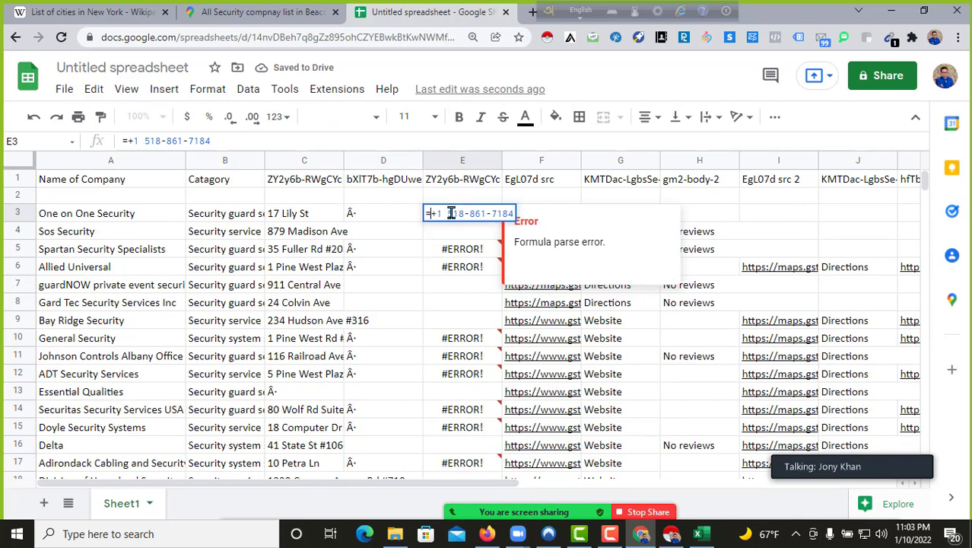
pyautogui.click(372, 240)
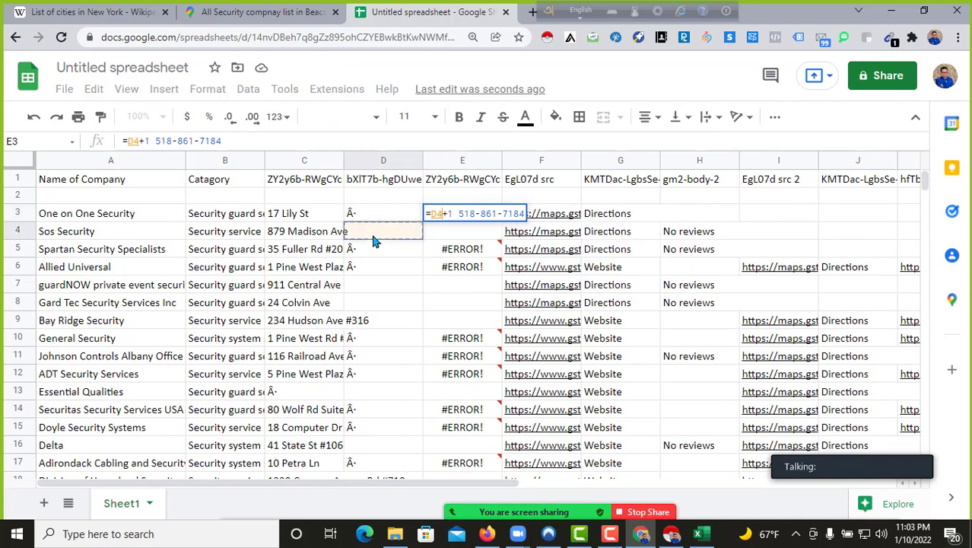
pyautogui.click(387, 283)
pyautogui.click(439, 254)
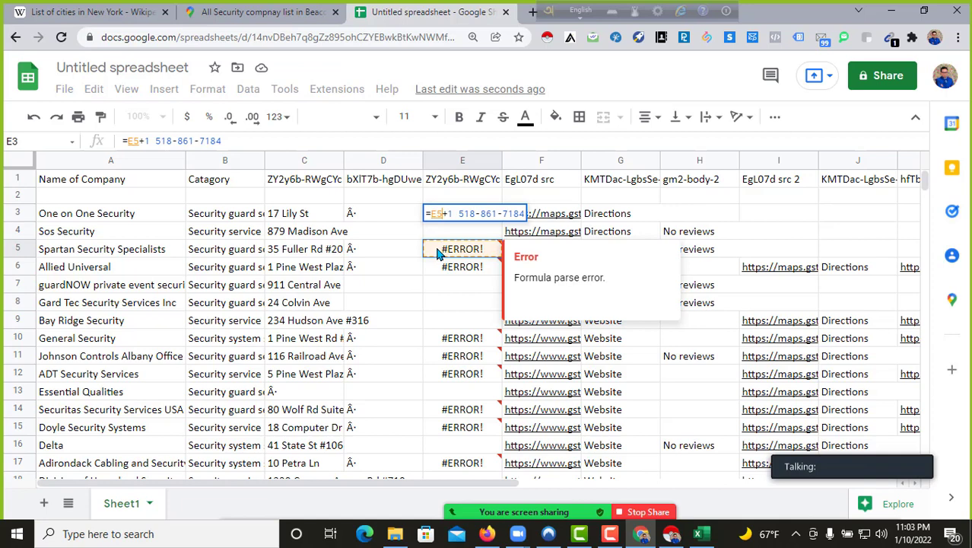
pyautogui.click(383, 159)
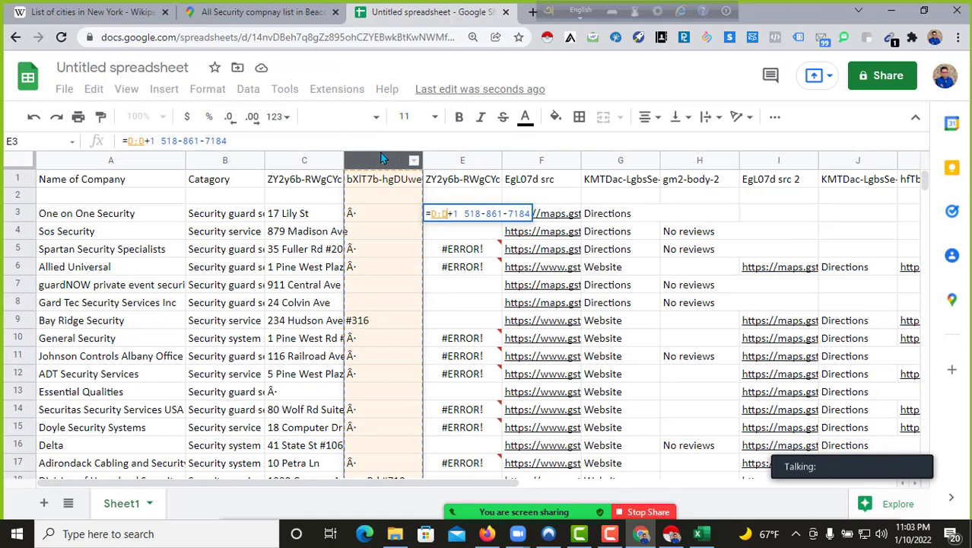
pyautogui.click(342, 116)
pyautogui.click(683, 182)
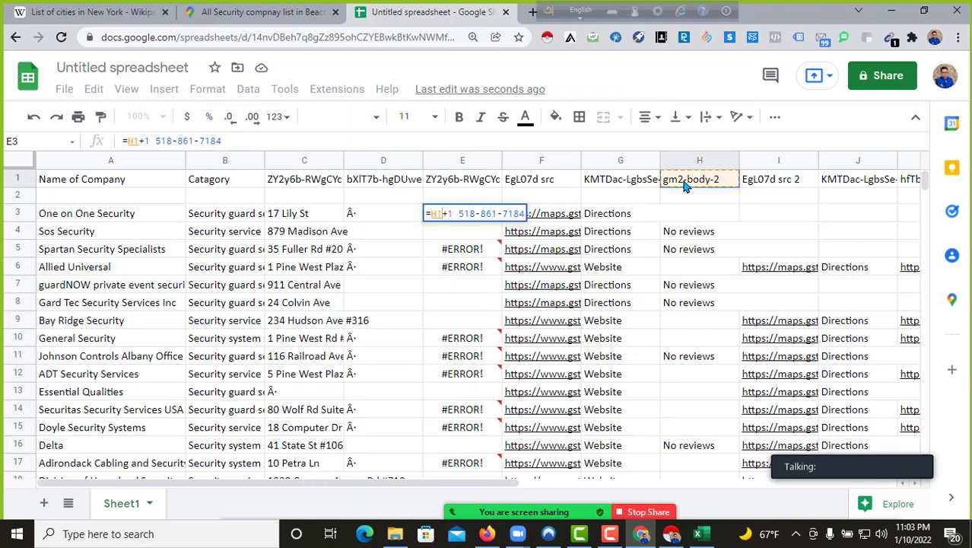
pyautogui.click(394, 266)
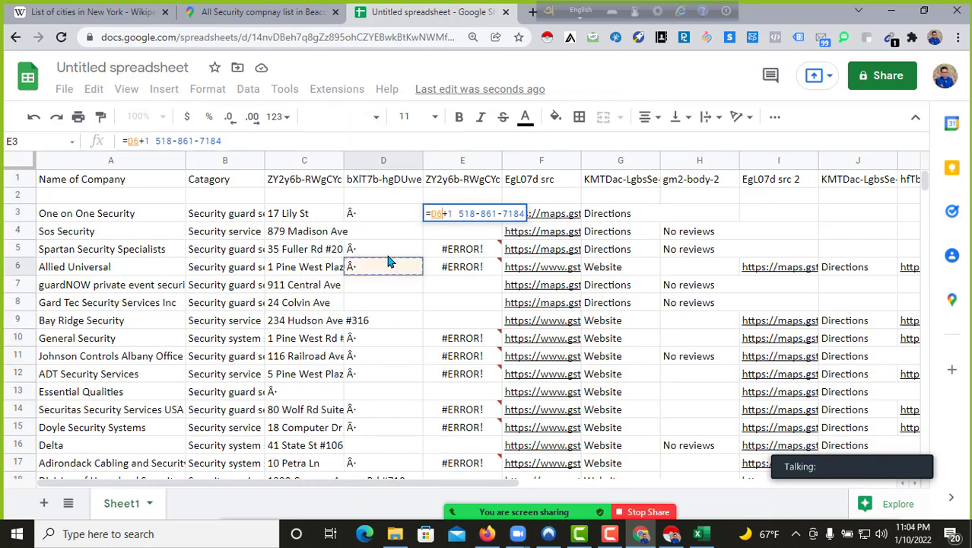
pyautogui.click(382, 300)
# Step: Delete row 3, the One on One Security entry
pyautogui.click(400, 168)
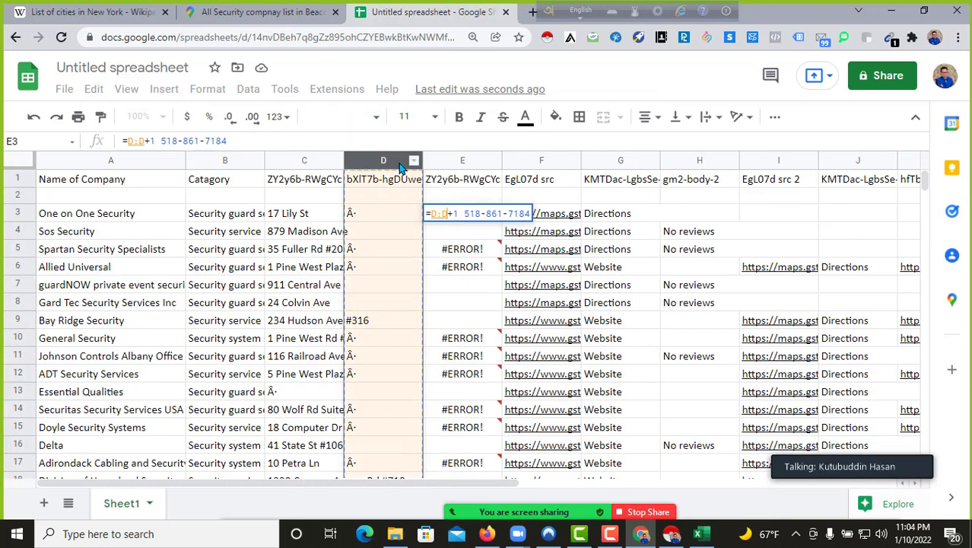
pyautogui.rightClick(394, 163)
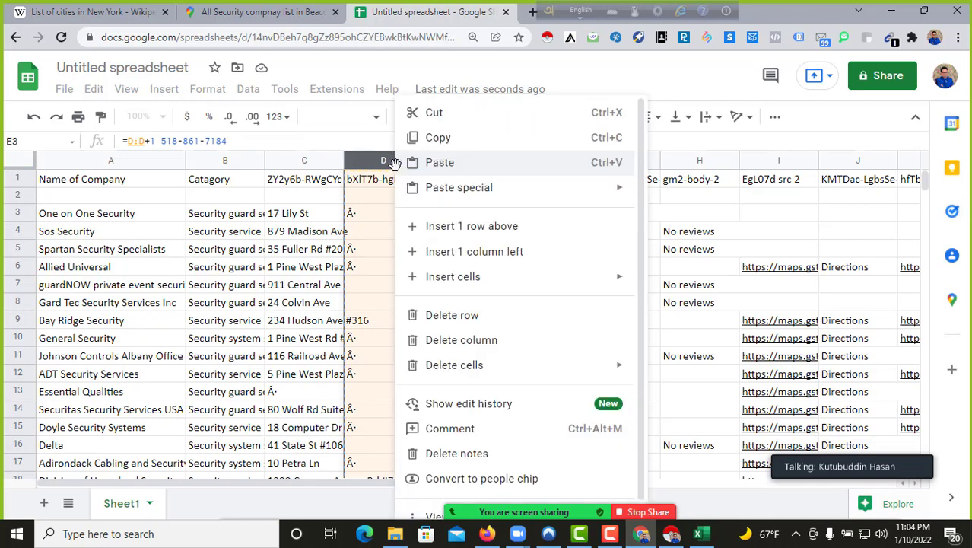
pyautogui.click(458, 315)
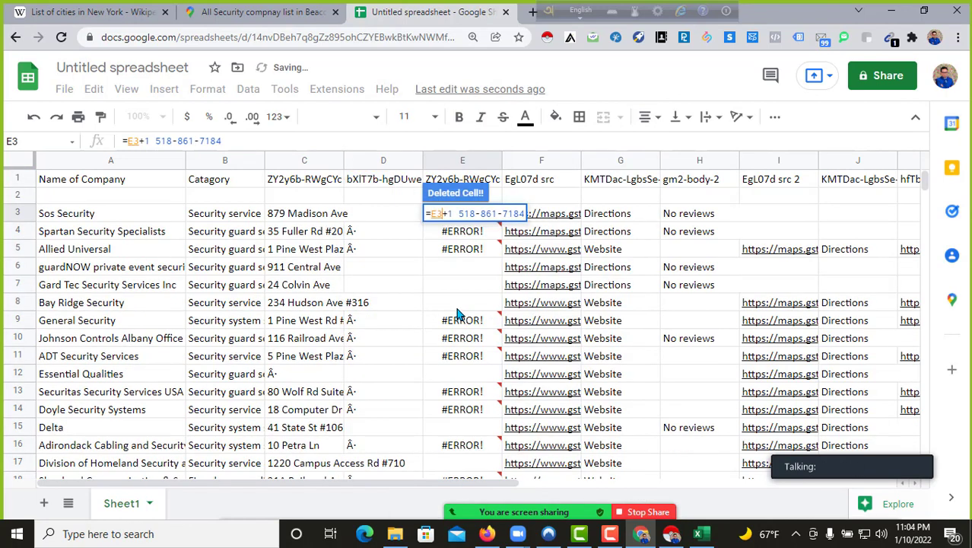
pyautogui.click(455, 306)
pyautogui.click(453, 271)
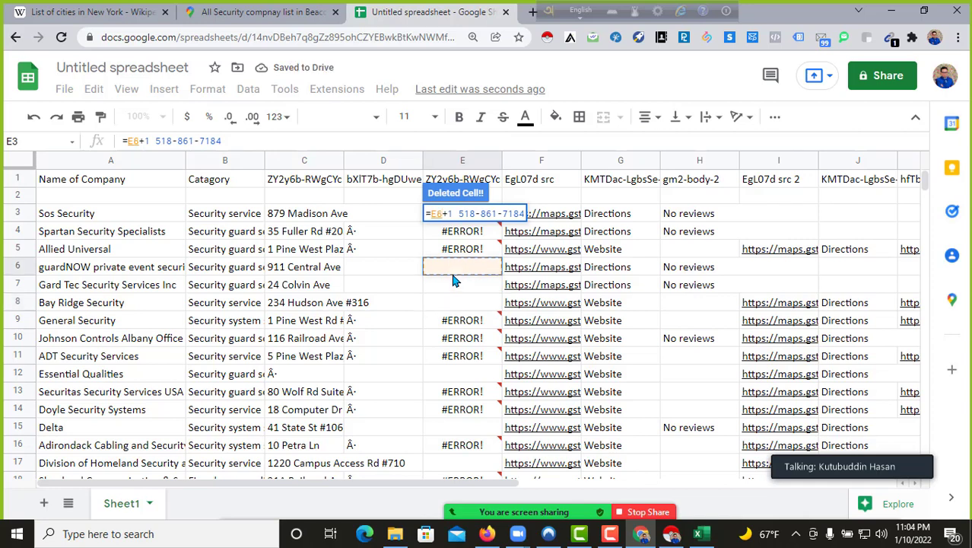
pyautogui.press('Return')
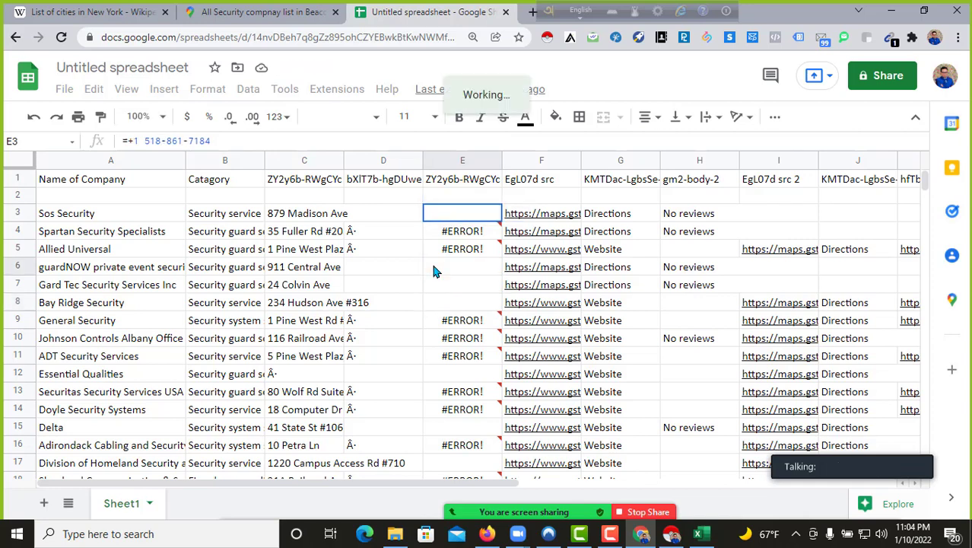
pyautogui.click(658, 318)
pyautogui.click(554, 266)
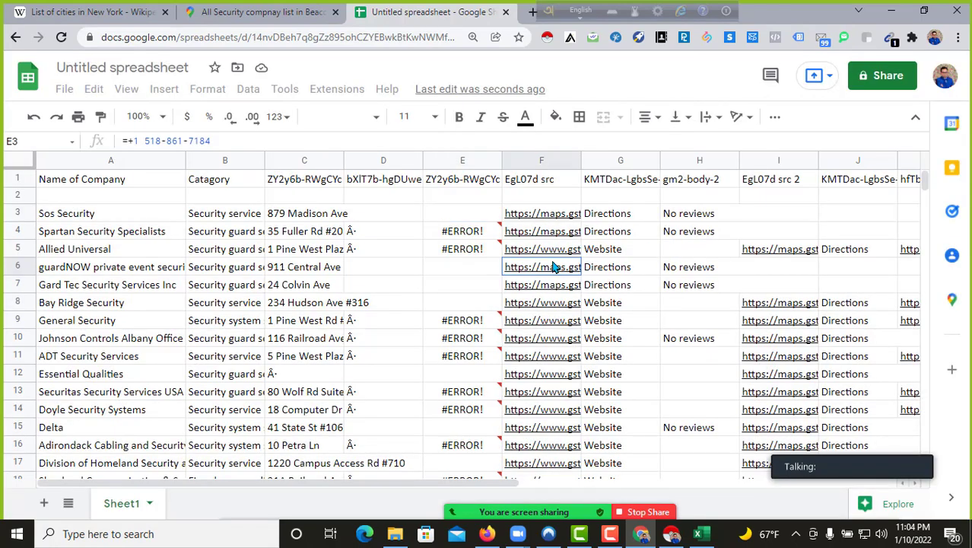
# Step: Delete row 3, the Sos Security entry
pyautogui.click(542, 217)
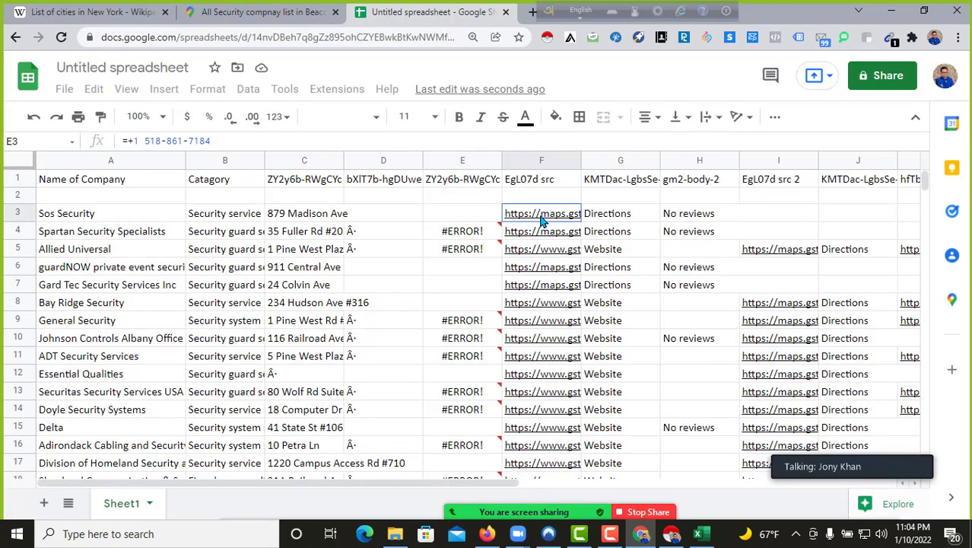
pyautogui.click(549, 160)
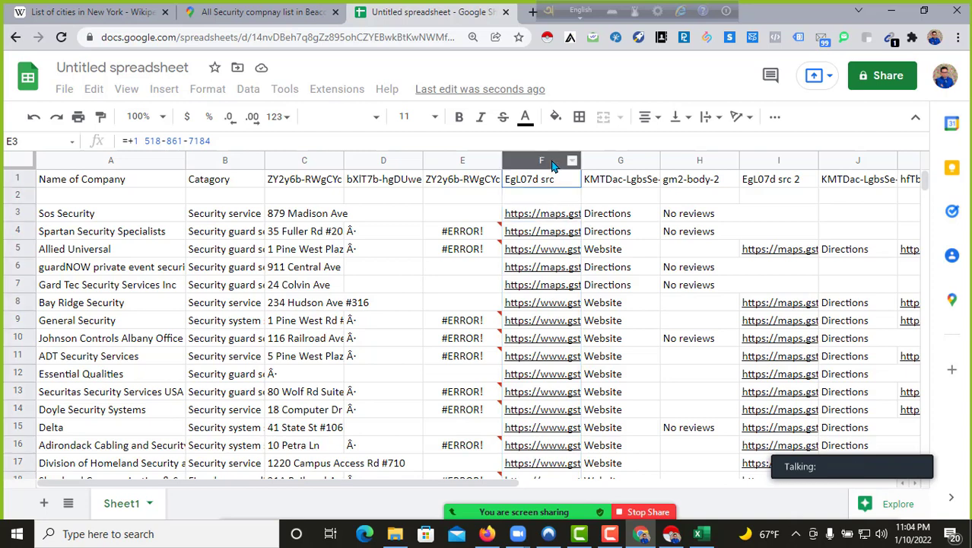
pyautogui.rightClick(553, 166)
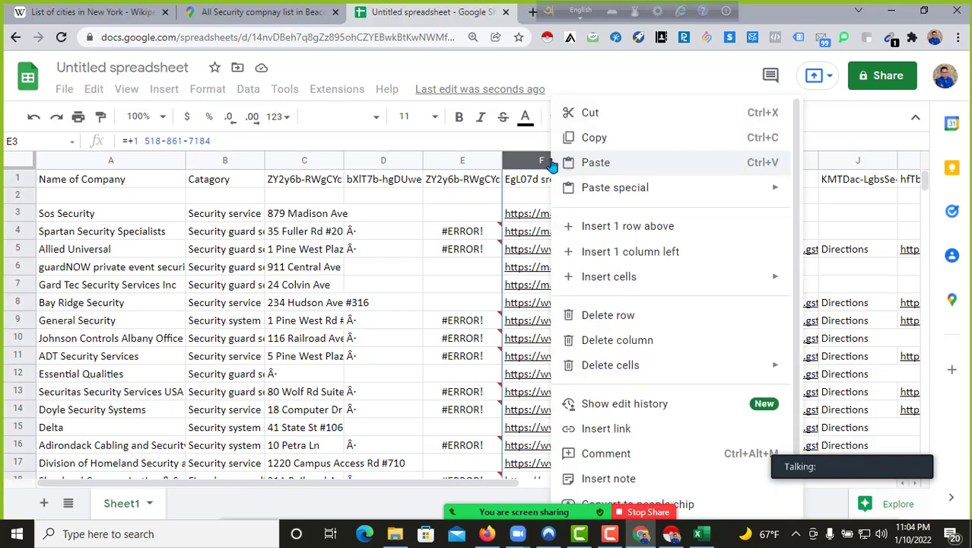
pyautogui.click(621, 315)
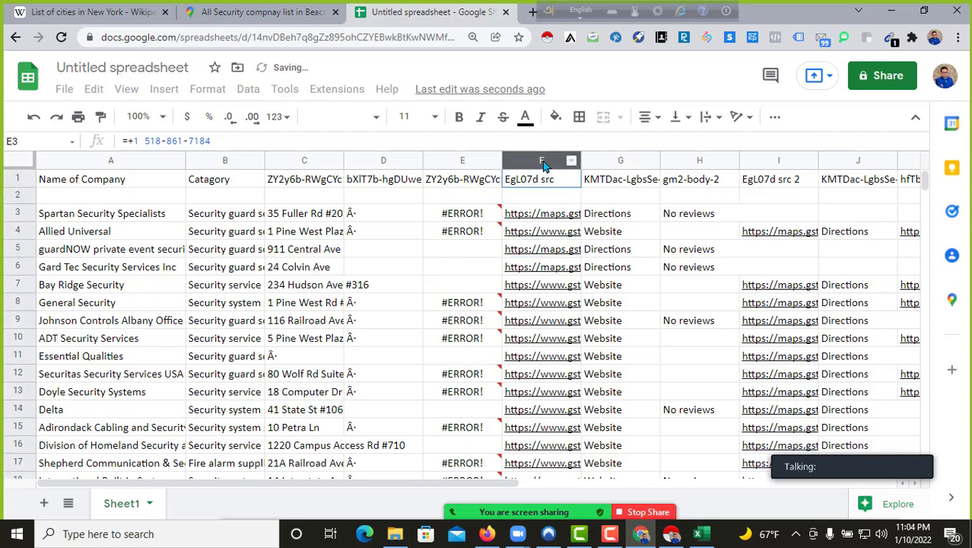
# Step: Delete row 3, the Spartan Security Specialists entry
pyautogui.moveTo(543, 166); pyautogui.dragTo(837, 153)
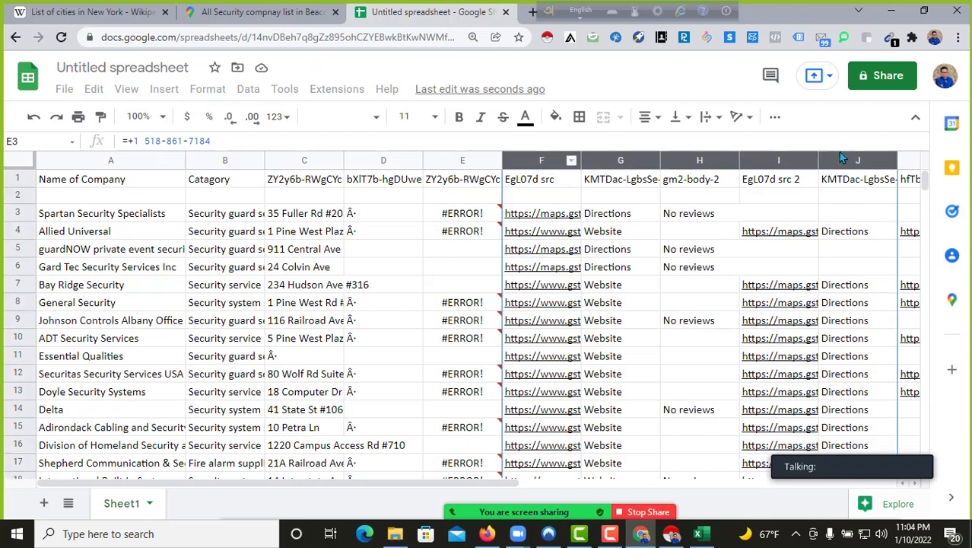
pyautogui.click(791, 160)
pyautogui.rightClick(787, 184)
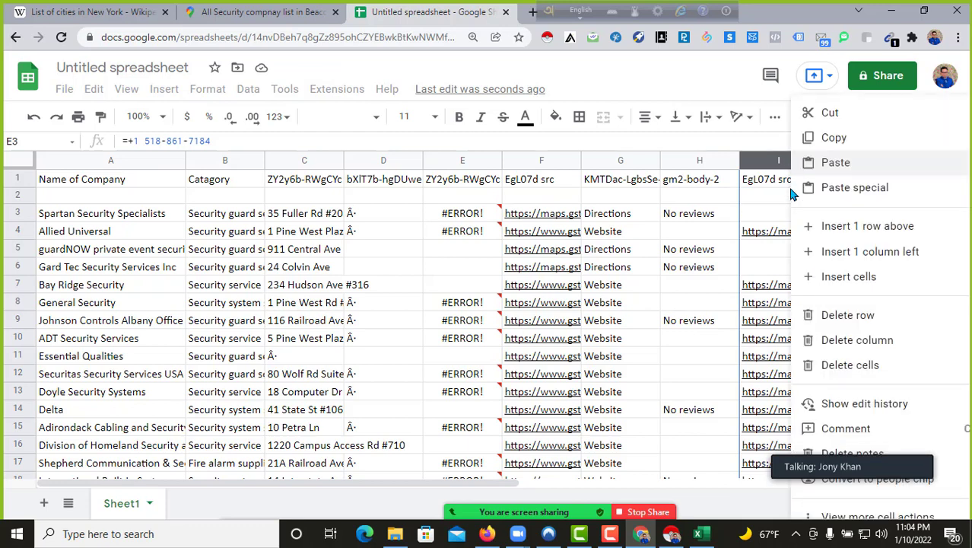
pyautogui.click(837, 315)
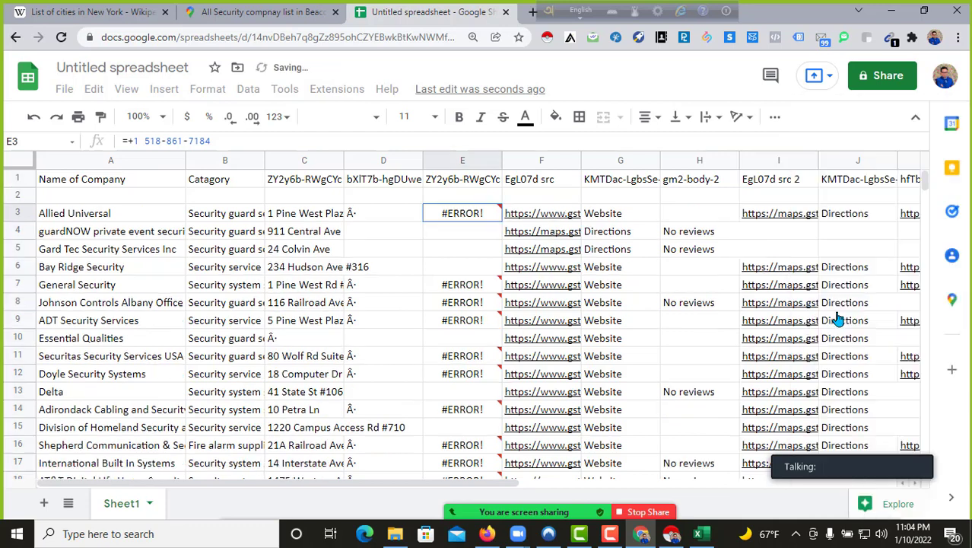
pyautogui.click(498, 251)
pyautogui.moveTo(538, 171); pyautogui.dragTo(836, 167)
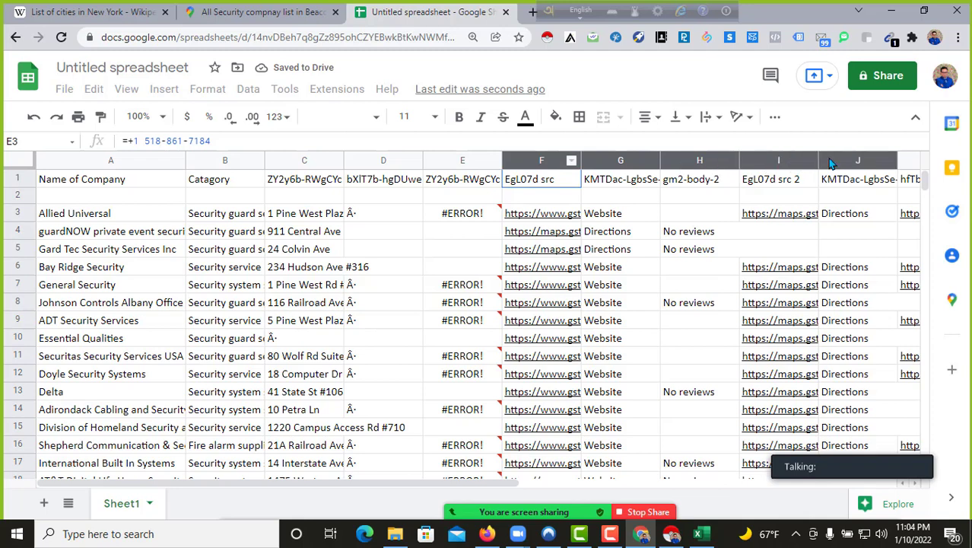
pyautogui.click(753, 166)
pyautogui.rightClick(753, 166)
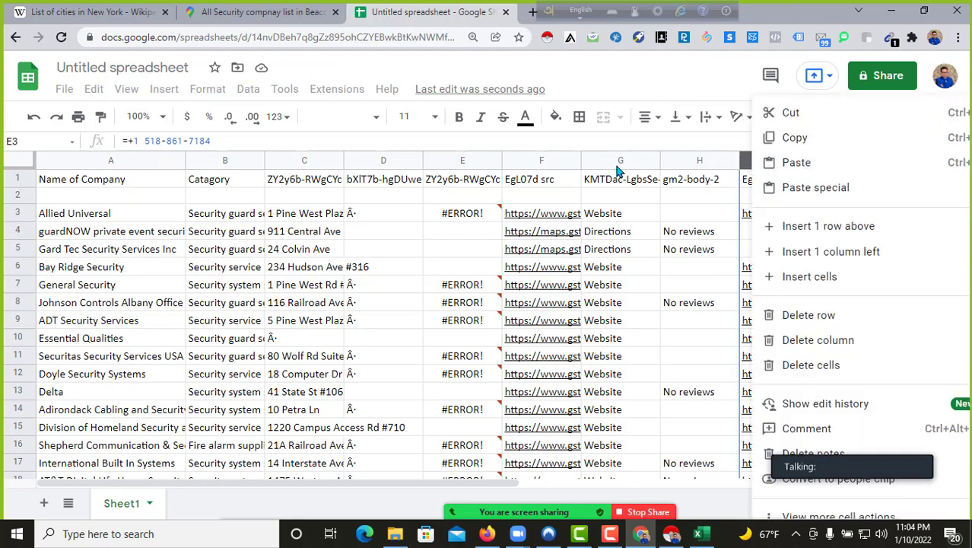
pyautogui.click(595, 166)
pyautogui.click(542, 166)
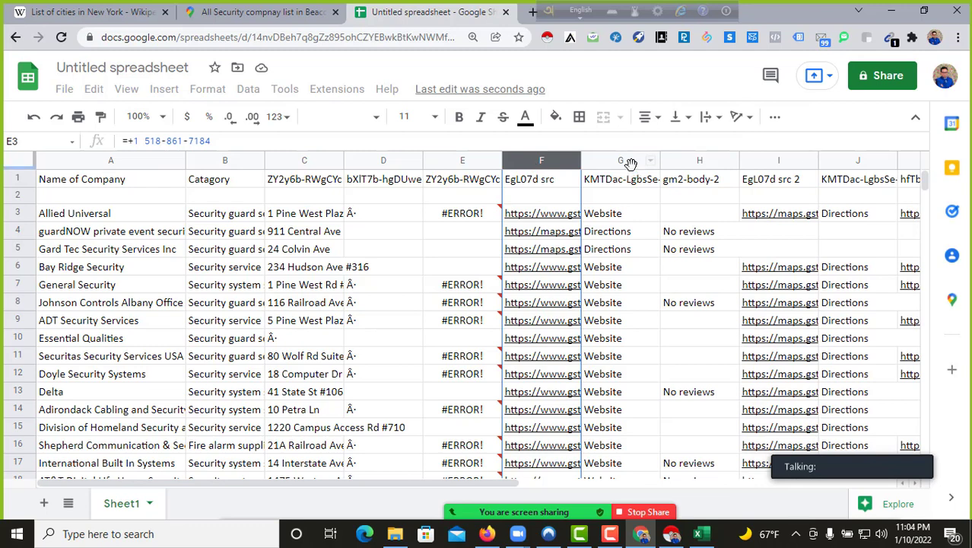
pyautogui.moveTo(579, 163); pyautogui.dragTo(822, 246)
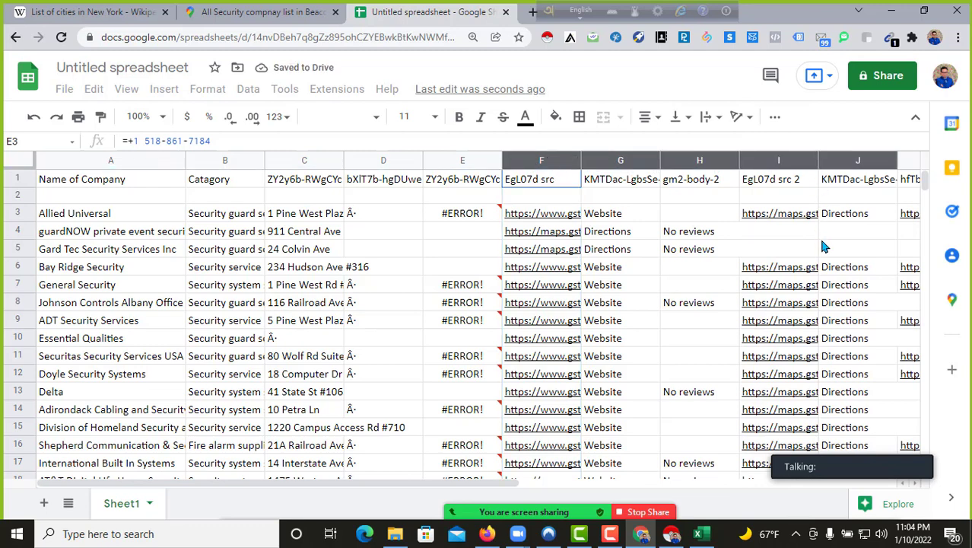
pyautogui.click(546, 164)
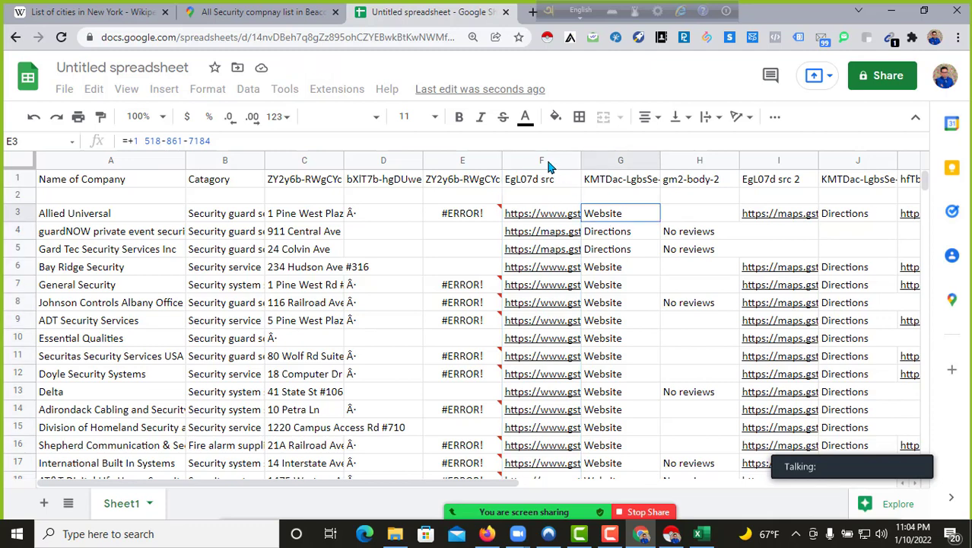
# Step: Delete row 3, the Allied Universal entry
pyautogui.click(545, 156)
pyautogui.keyDown('shift'); pyautogui.click(829, 211); pyautogui.keyUp('shift')
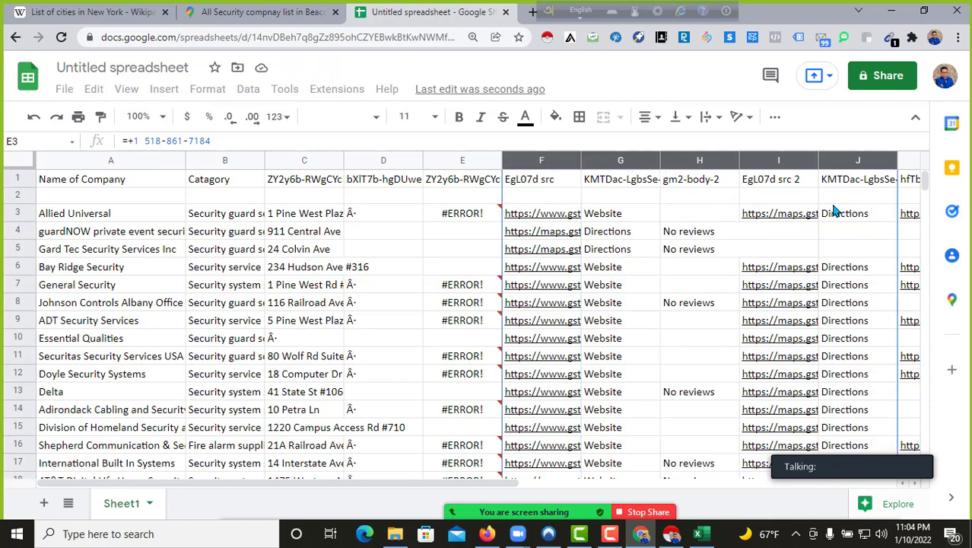
pyautogui.rightClick(708, 175)
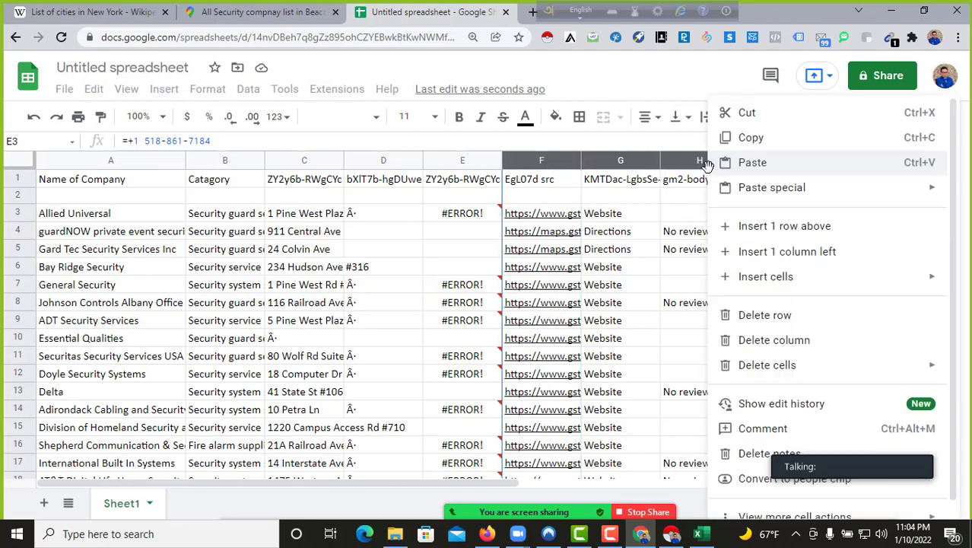
pyautogui.click(753, 319)
pyautogui.click(458, 230)
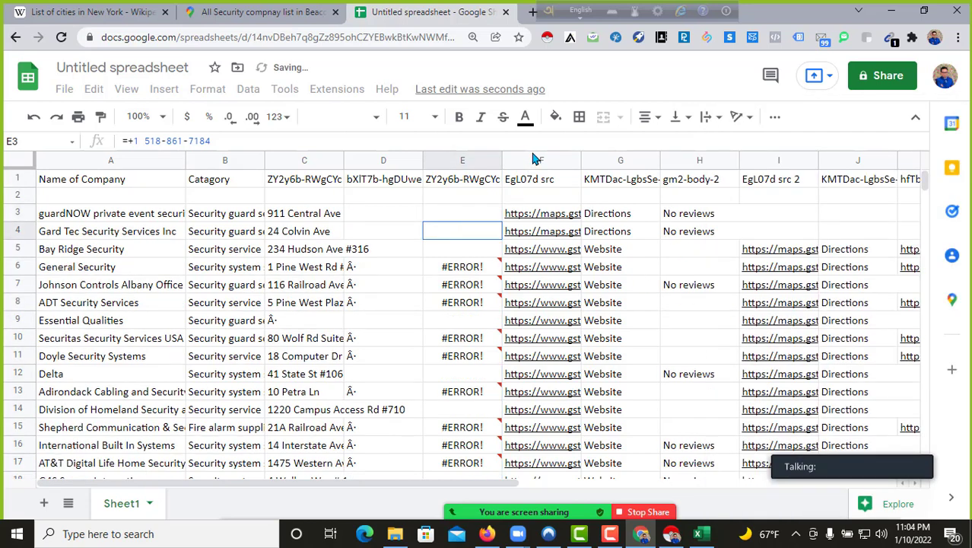
# Step: Delete row 3, the guardNOW entry
pyautogui.click(535, 159)
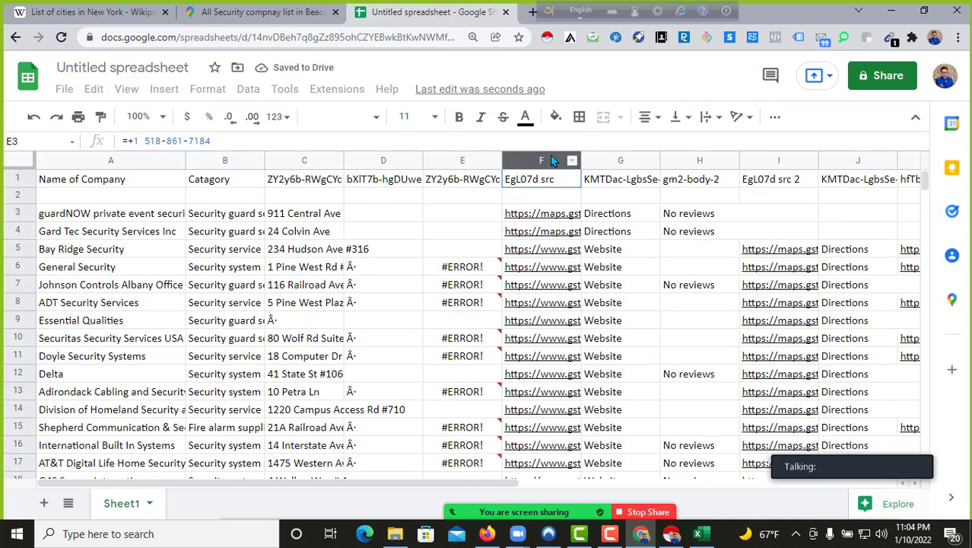
pyautogui.rightClick(796, 163)
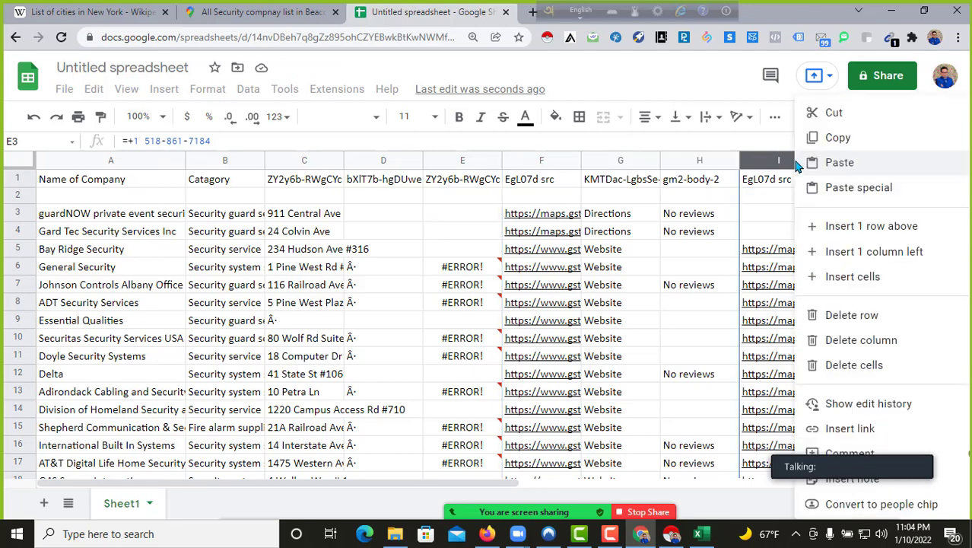
pyautogui.click(840, 320)
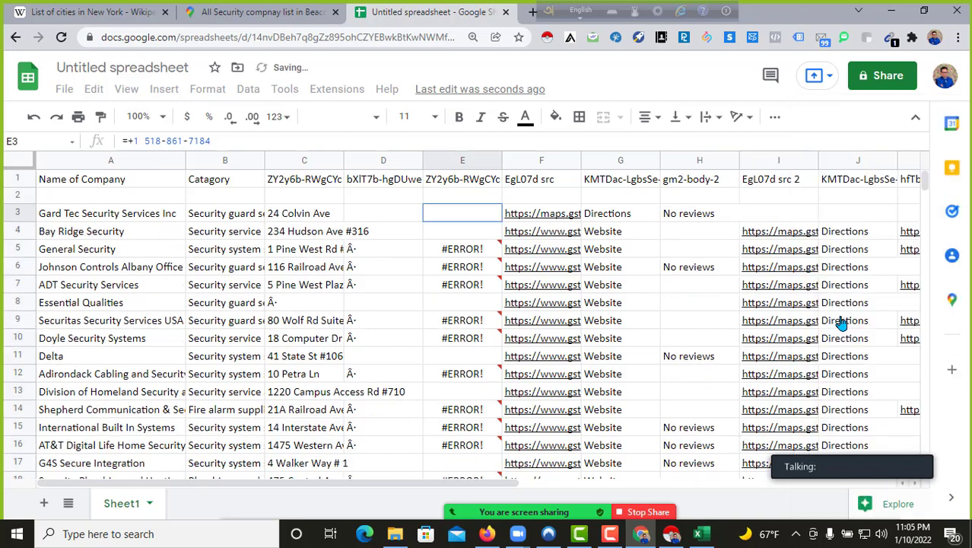
# Step: Delete column E, the phone number column between the stray-character column and the EgL07d src column
pyautogui.moveTo(622, 163); pyautogui.dragTo(808, 164)
pyautogui.rightClick(806, 168)
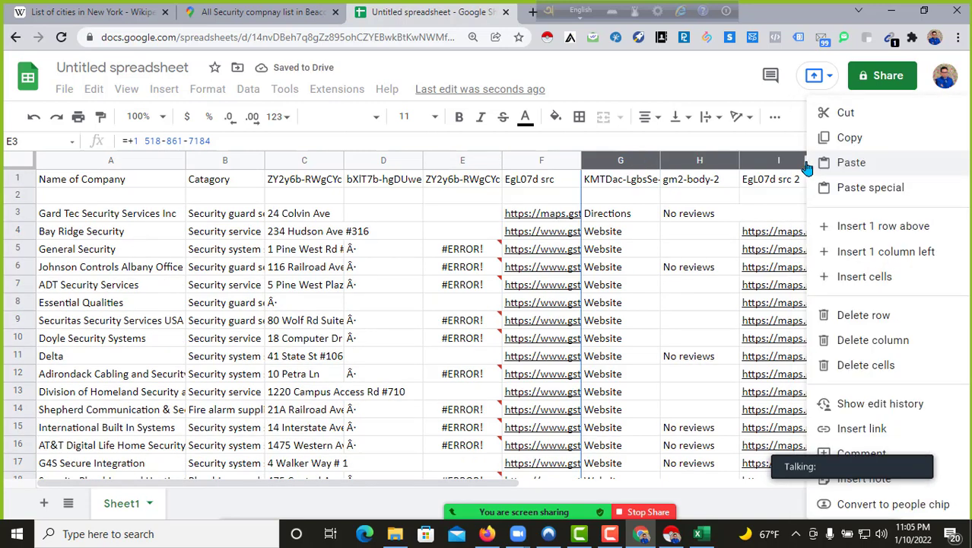
pyautogui.click(841, 340)
pyautogui.click(595, 302)
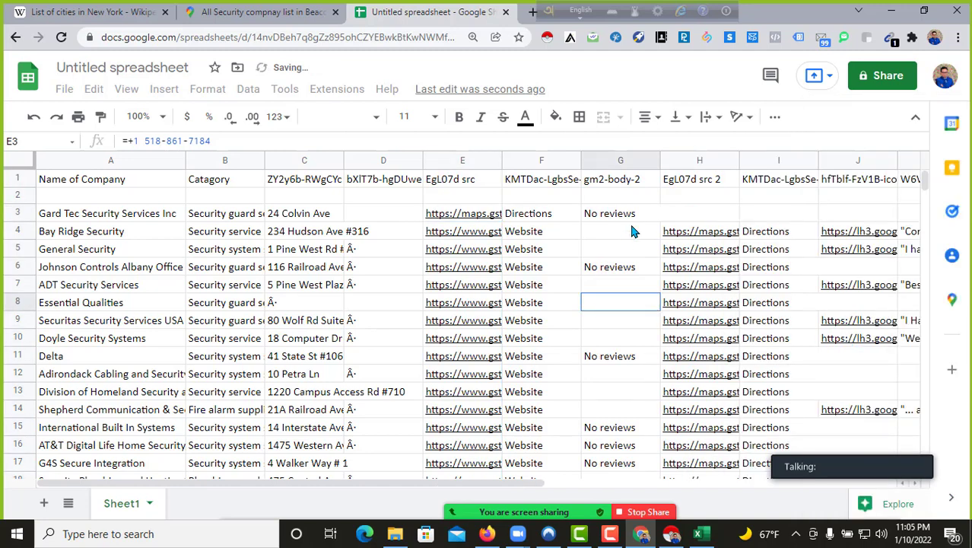
# Step: Delete row 3, the Gard Tec Security Services Inc entry
pyautogui.click(604, 158)
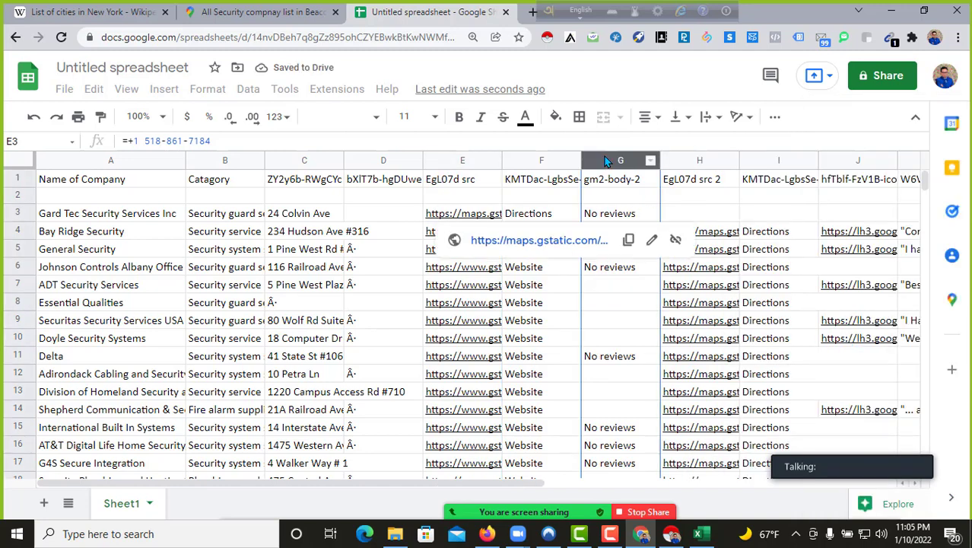
pyautogui.click(543, 160)
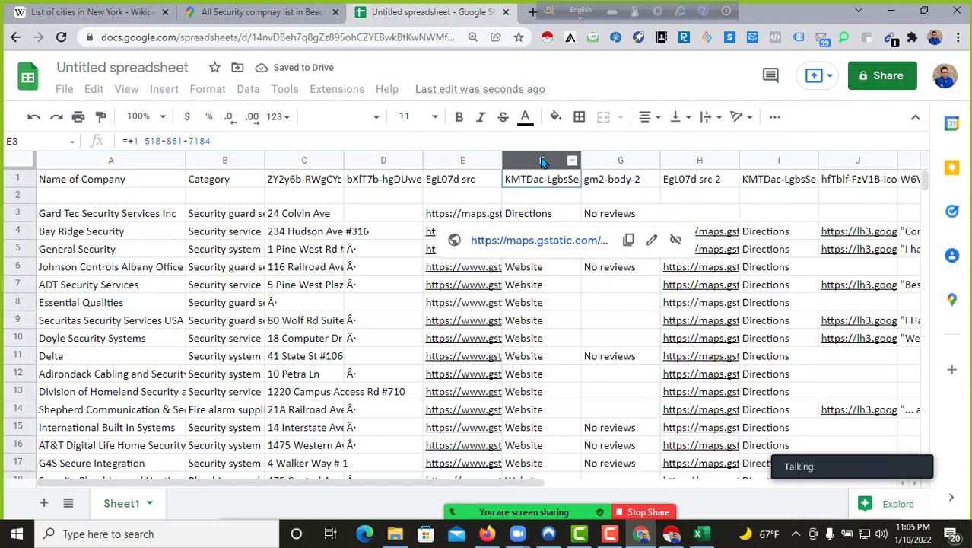
pyautogui.click(670, 162)
pyautogui.rightClick(671, 162)
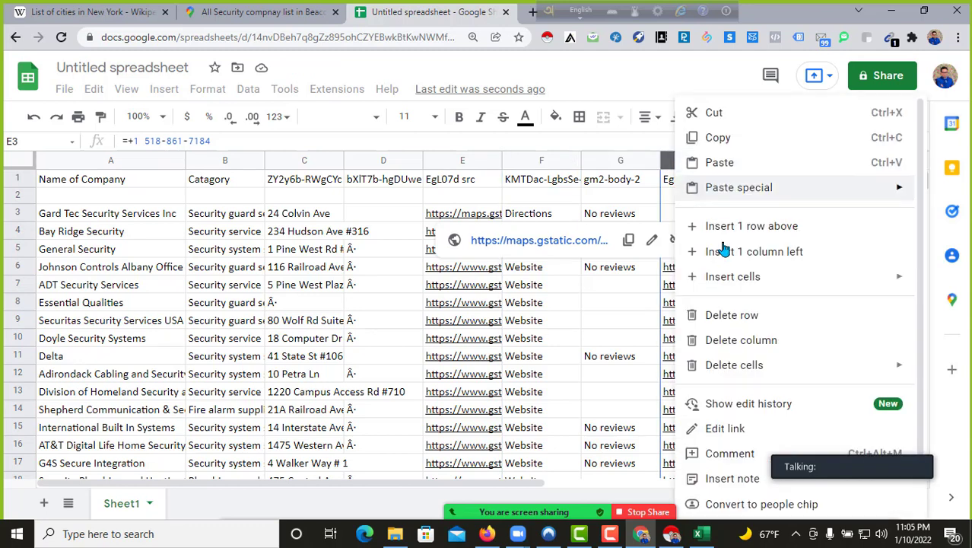
pyautogui.click(727, 315)
# Step: Delete row 3 three times, removing the Bay Ridge Security, General Security and Johnson Controls entries
pyautogui.click(555, 160)
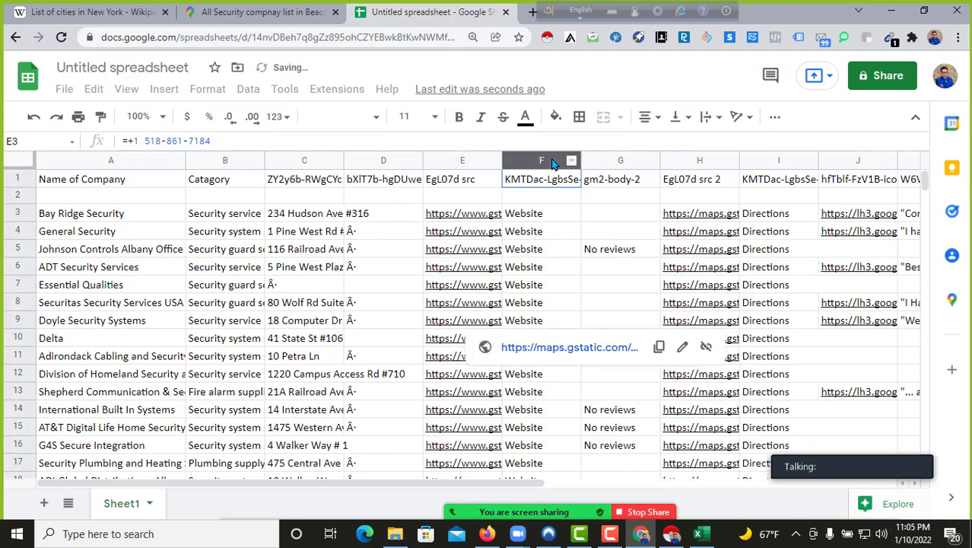
pyautogui.rightClick(551, 162)
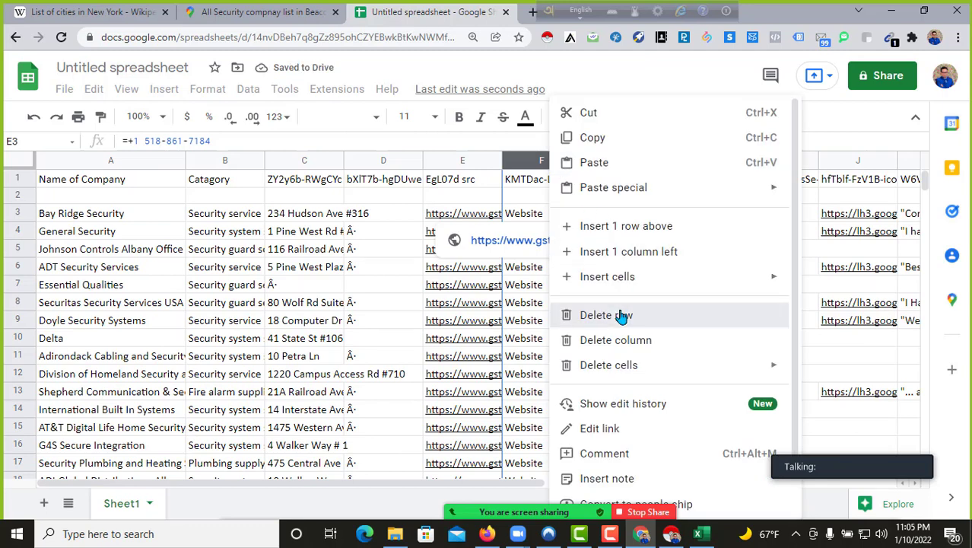
pyautogui.click(619, 315)
pyautogui.rightClick(534, 163)
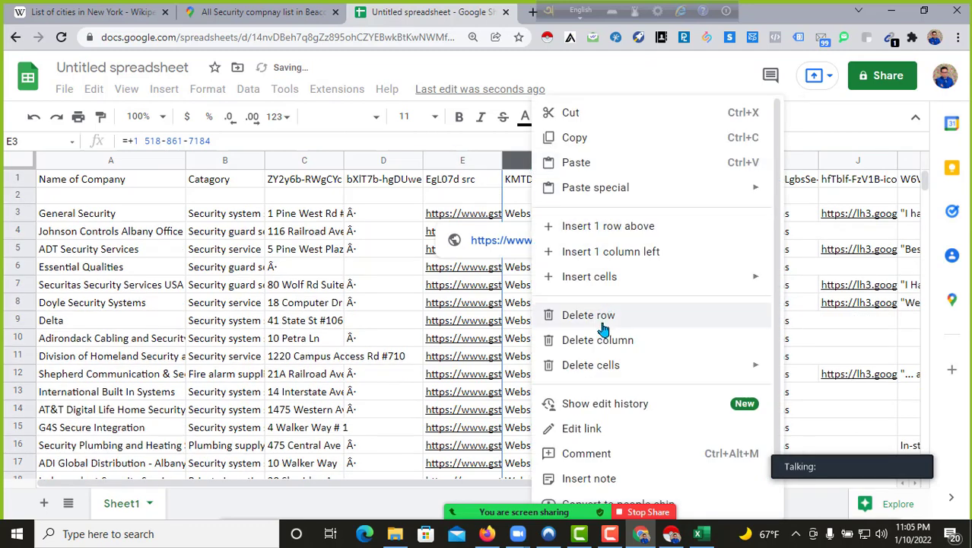
pyautogui.click(602, 316)
pyautogui.click(541, 160)
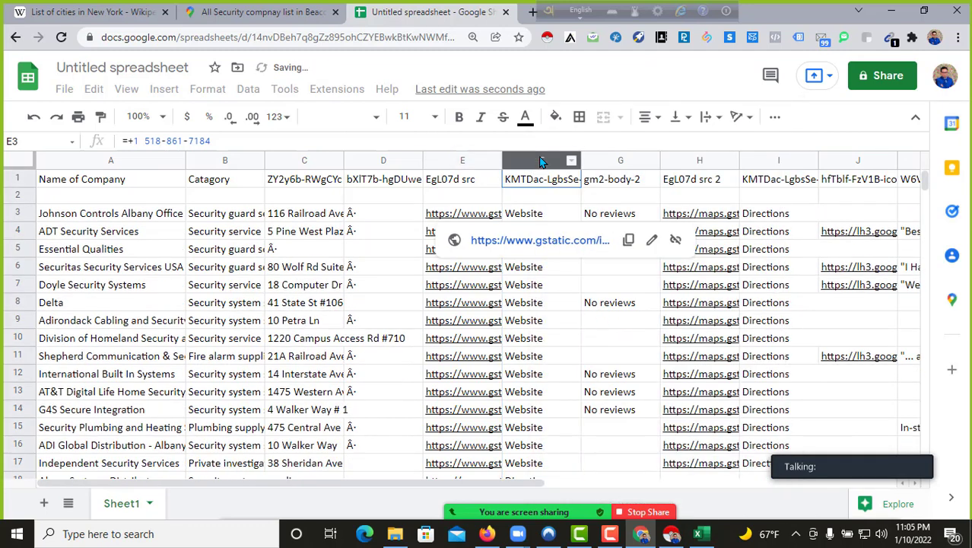
pyautogui.rightClick(540, 161)
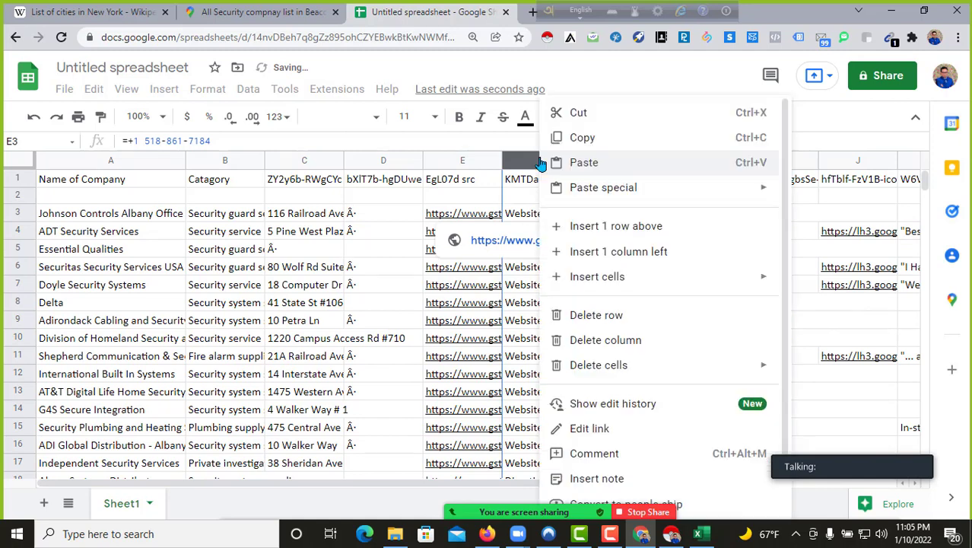
pyautogui.click(601, 315)
pyautogui.click(578, 319)
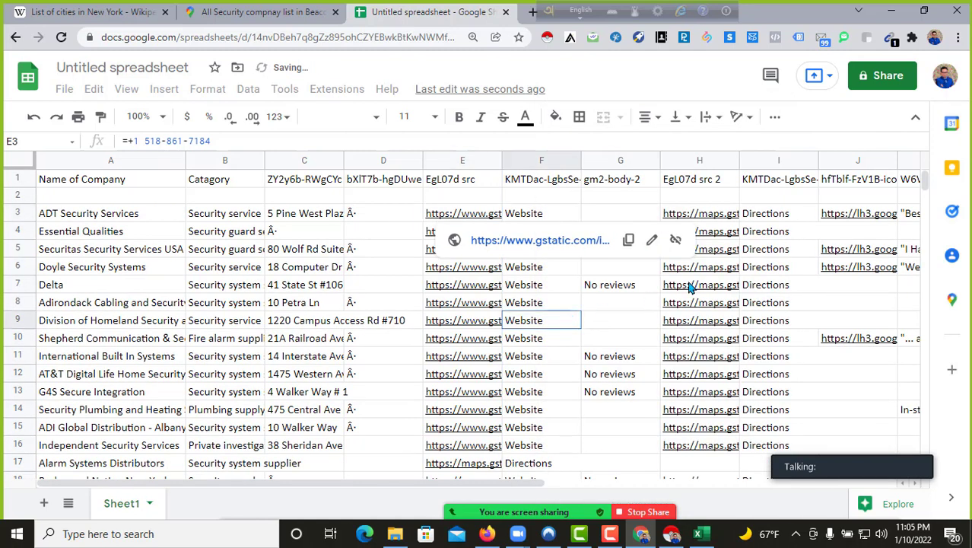
# Step: Examine the remaining link, directions and review columns H to L, including the rows further down the sheet
pyautogui.click(699, 165)
pyautogui.moveTo(466, 482); pyautogui.dragTo(635, 488)
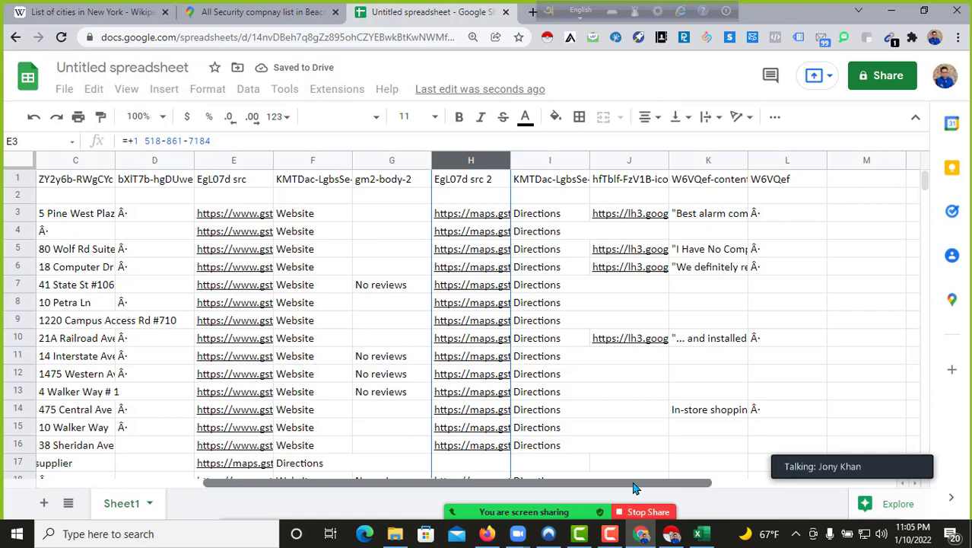
pyautogui.click(532, 235)
pyautogui.click(714, 233)
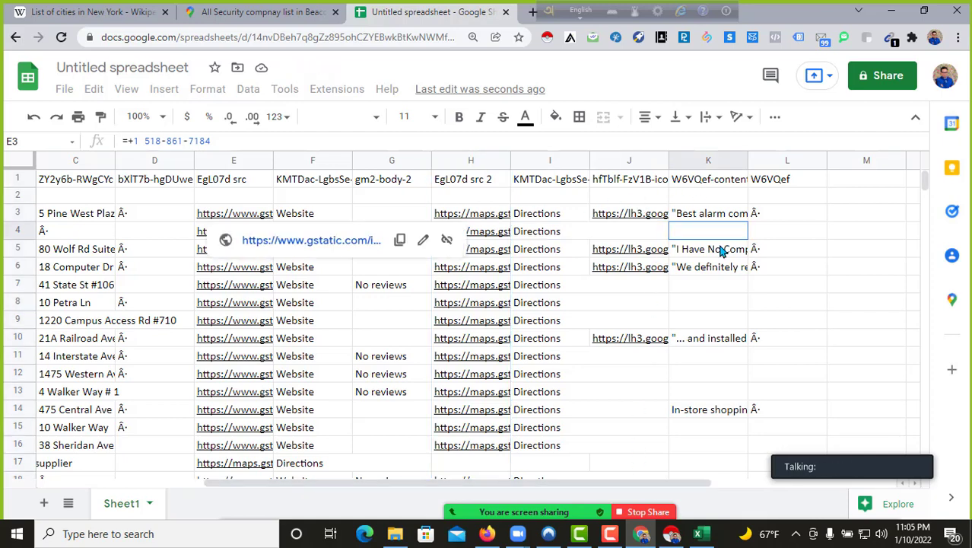
pyautogui.scroll(-15, 691, 317)
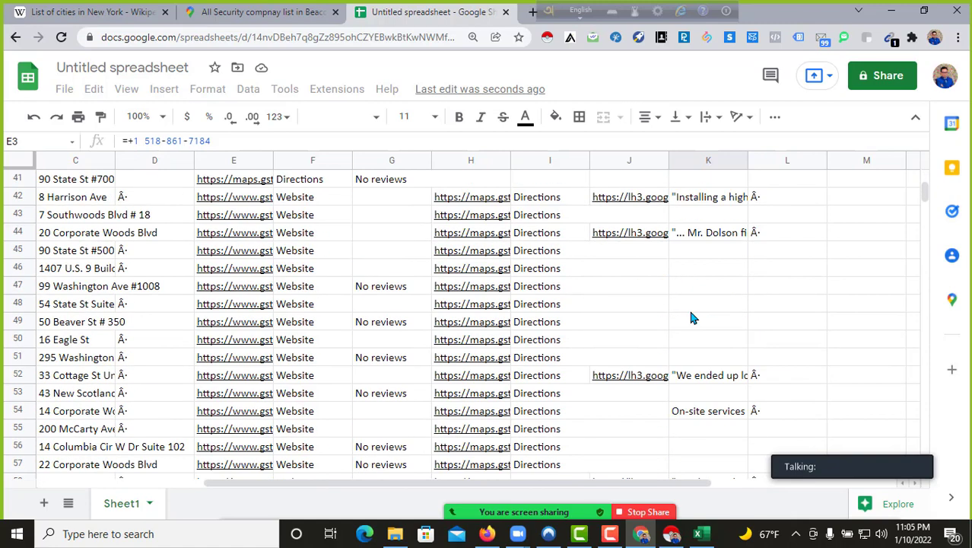
# Step: Widen the EgL07d src column E so that more of each link address shows
pyautogui.scroll(15, 692, 317)
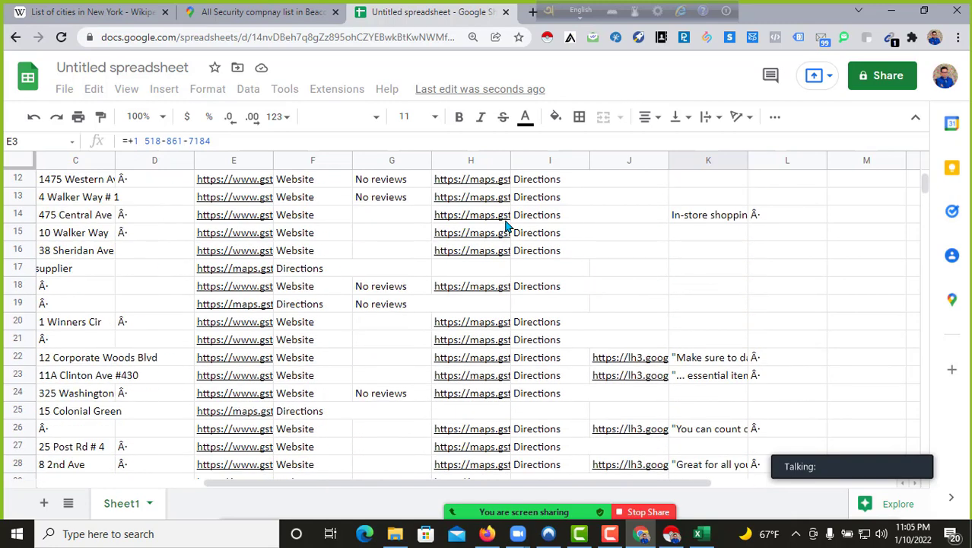
pyautogui.moveTo(273, 160); pyautogui.dragTo(486, 161)
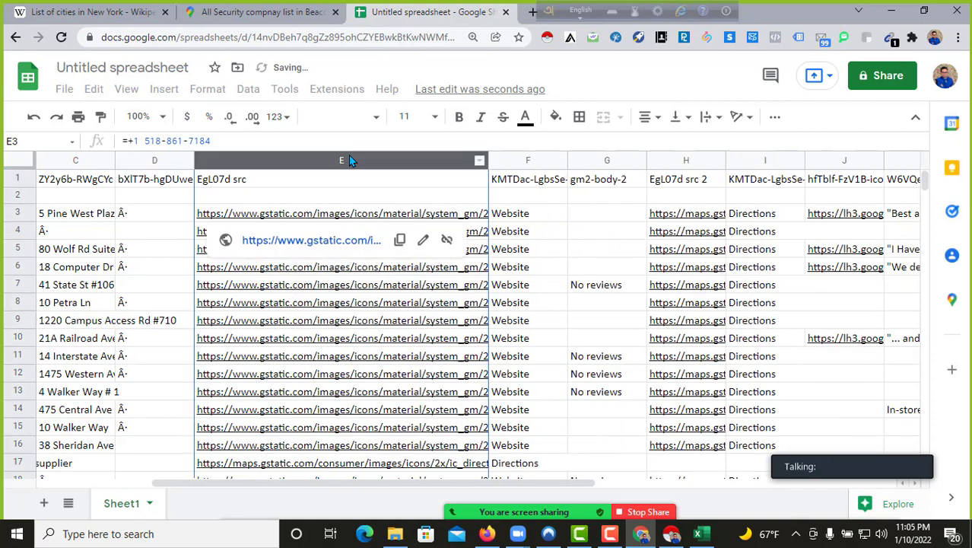
# Step: Delete row 3 twice, removing the two entries directly above the Securitas Security Services USA row
pyautogui.rightClick(348, 213)
pyautogui.click(407, 318)
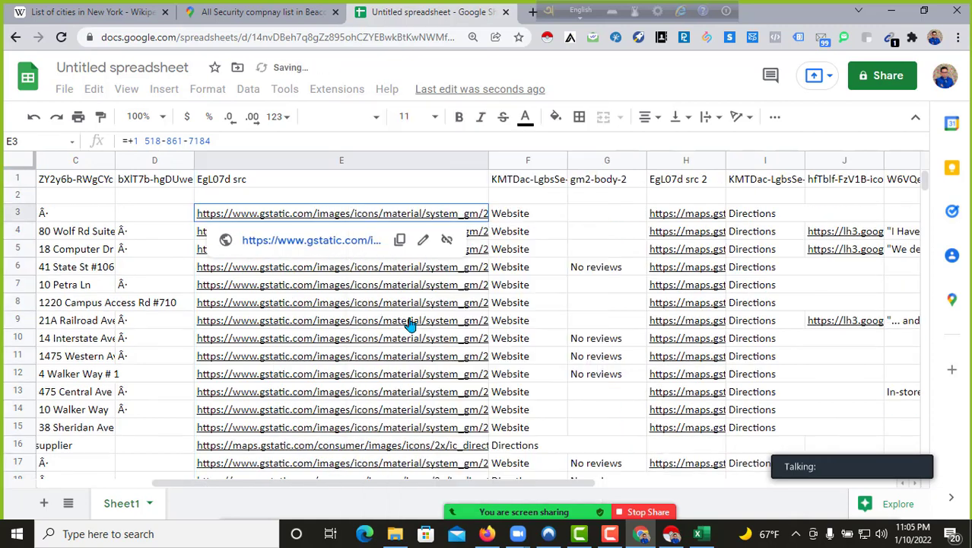
pyautogui.rightClick(387, 160)
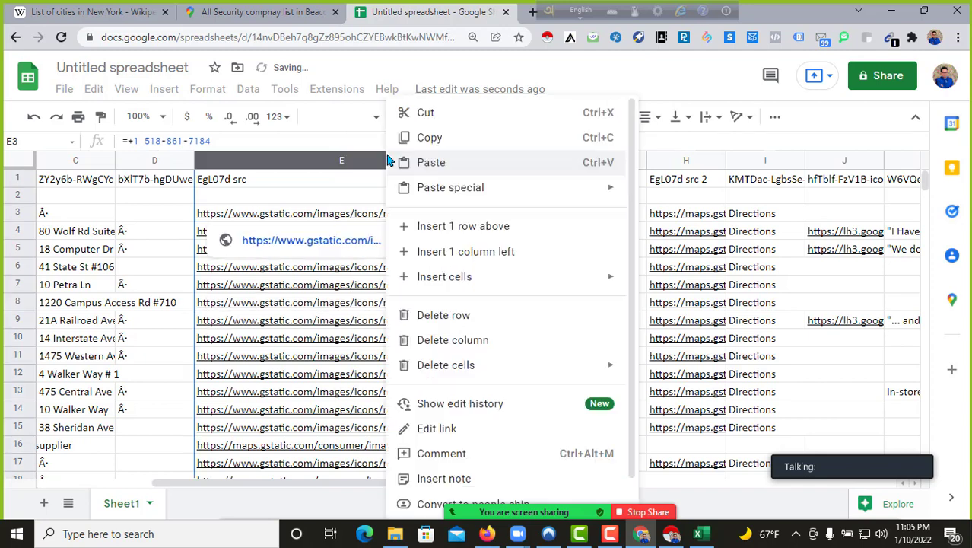
pyautogui.press('Escape')
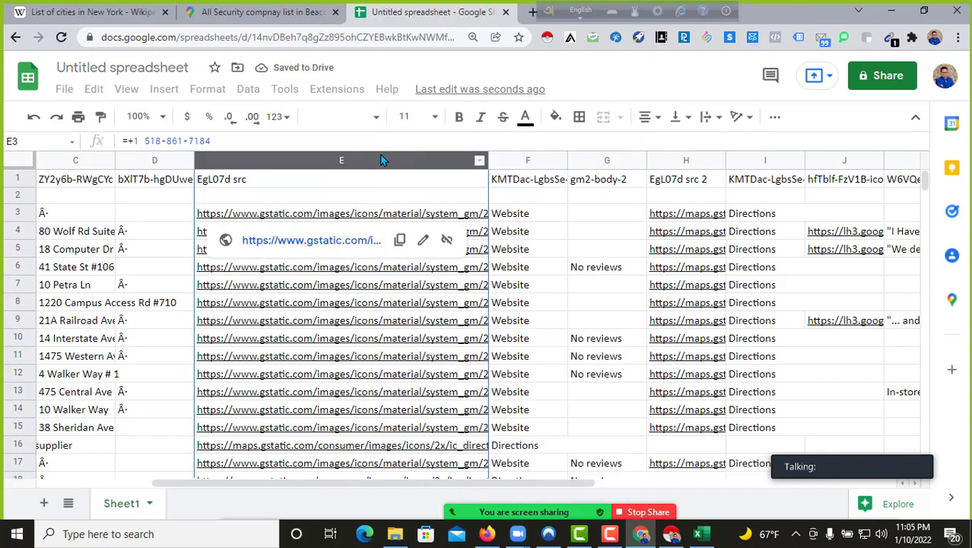
pyautogui.rightClick(382, 159)
pyautogui.click(462, 315)
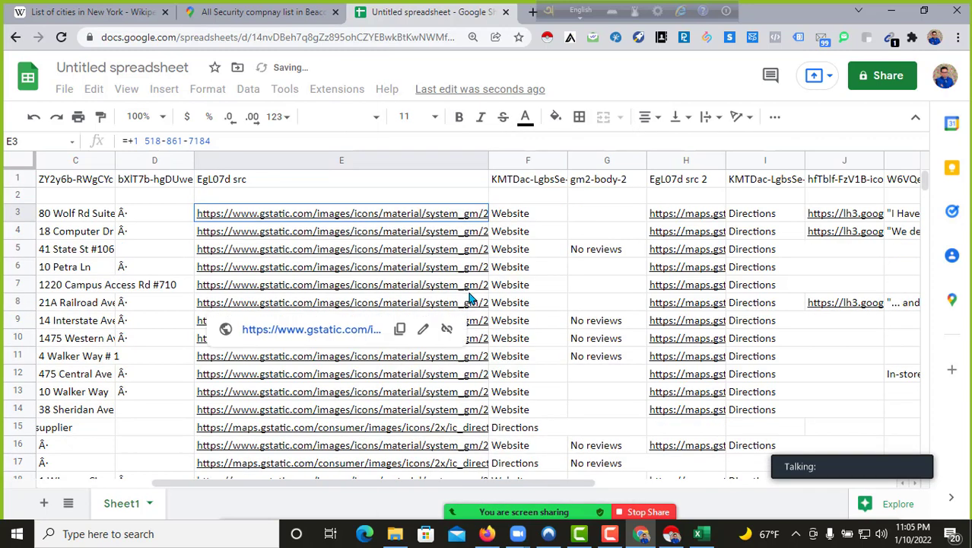
pyautogui.click(495, 266)
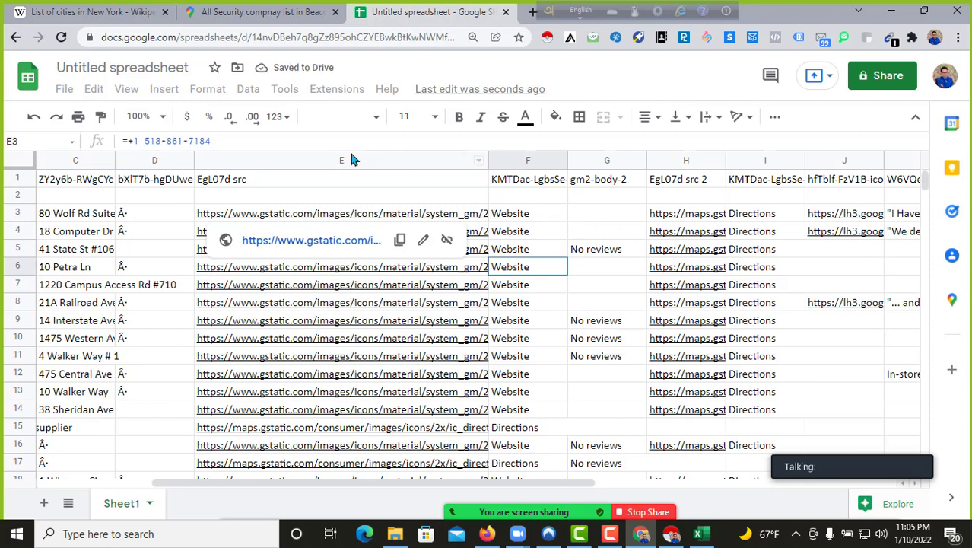
# Step: Highlight the row 1 headers from EgL07d src in column E across past the W6VQef column
pyautogui.moveTo(347, 159); pyautogui.dragTo(787, 167)
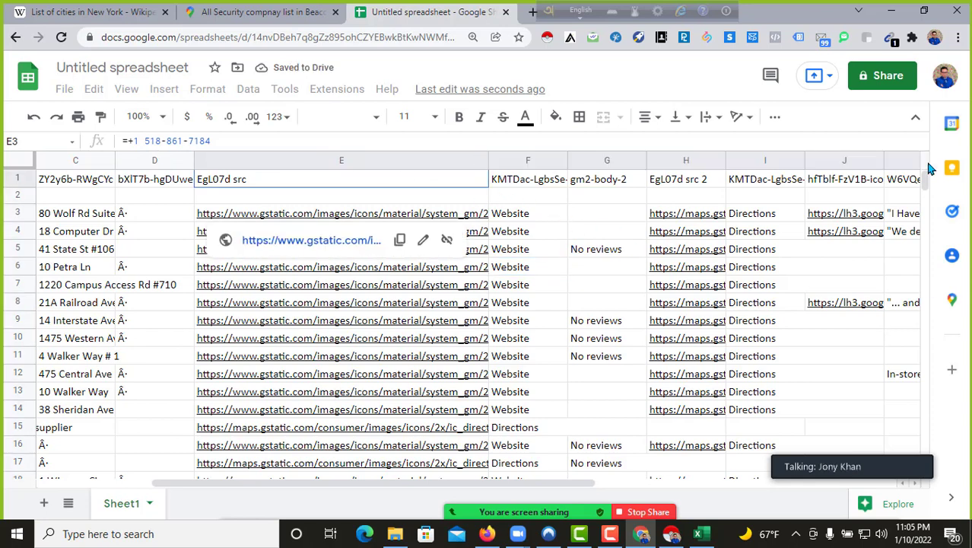
pyautogui.hscroll(2, 821, 164)
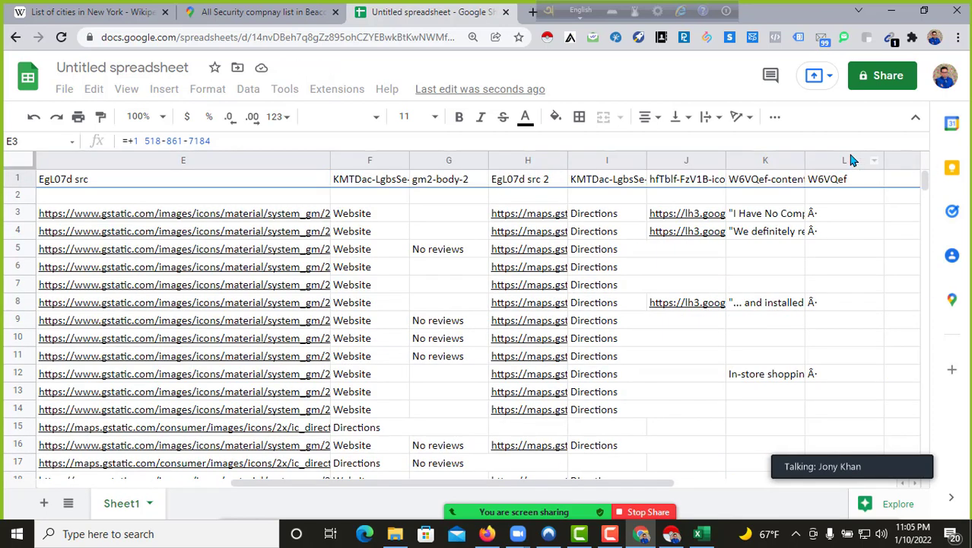
pyautogui.moveTo(565, 486); pyautogui.dragTo(291, 487)
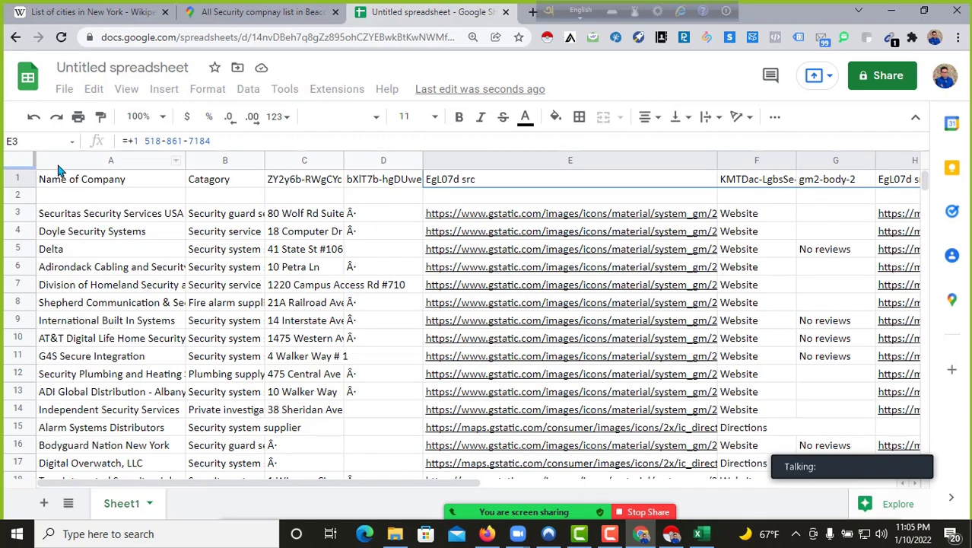
# Step: Select columns A to D and examine the company names, categories and addresses in the rows further down
pyautogui.moveTo(59, 167); pyautogui.dragTo(383, 164)
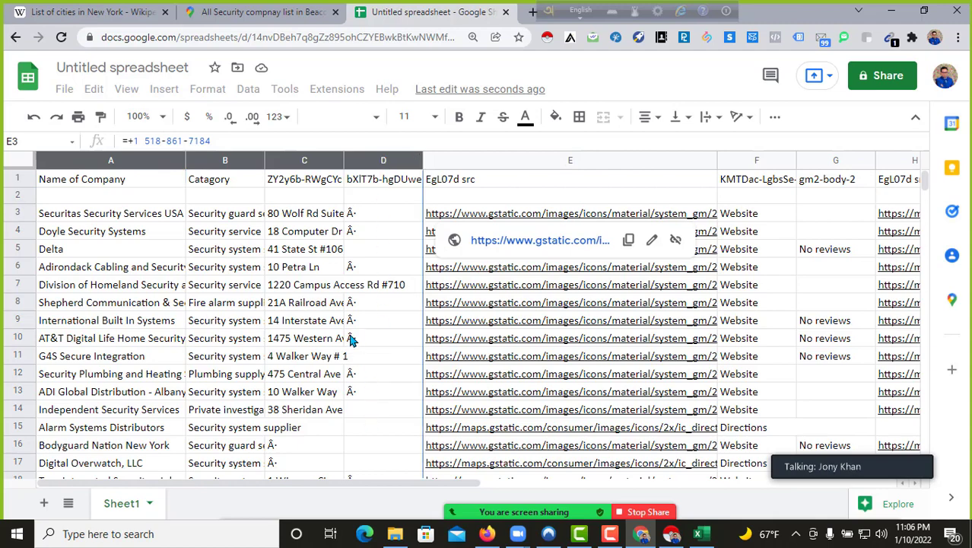
pyautogui.scroll(-5, 276, 274)
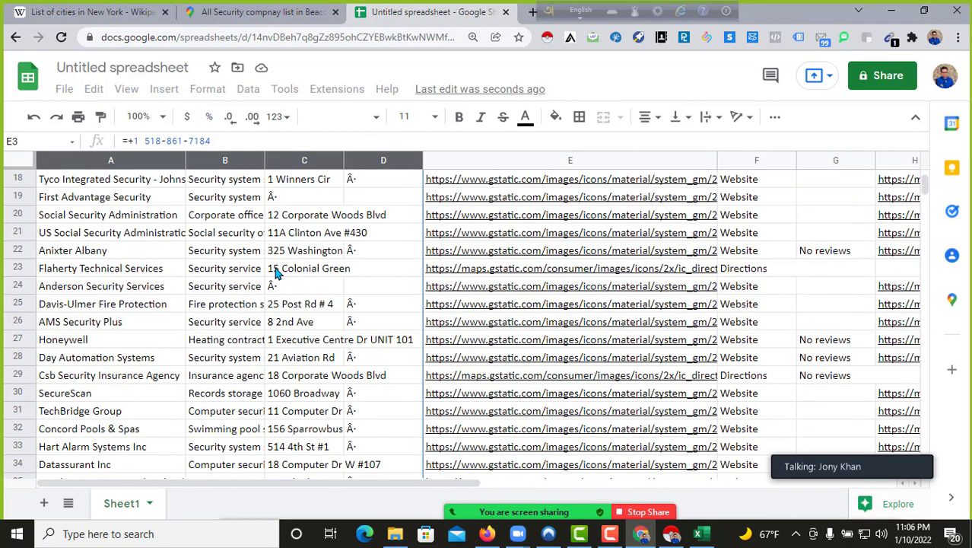
pyautogui.scroll(-5, 276, 272)
pyautogui.scroll(10, 242, 263)
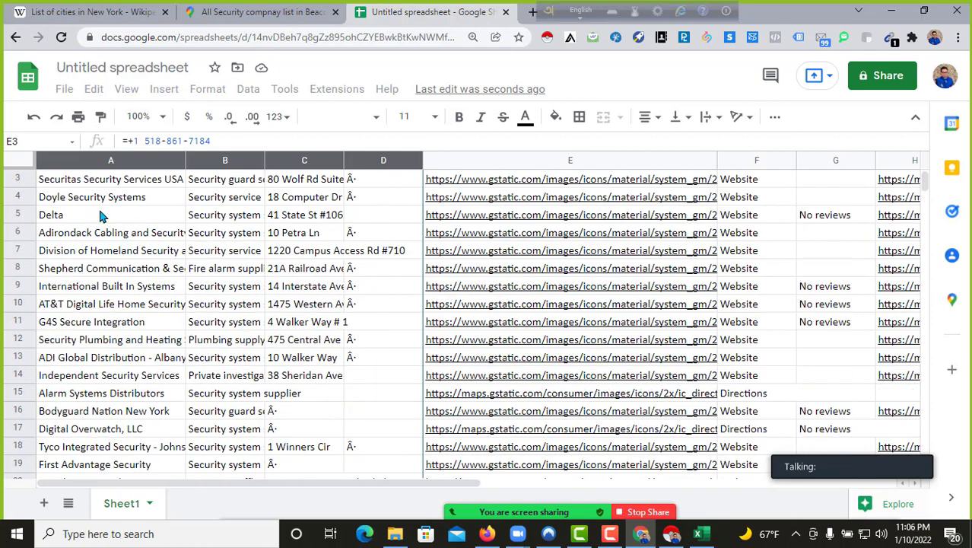
pyautogui.click(219, 199)
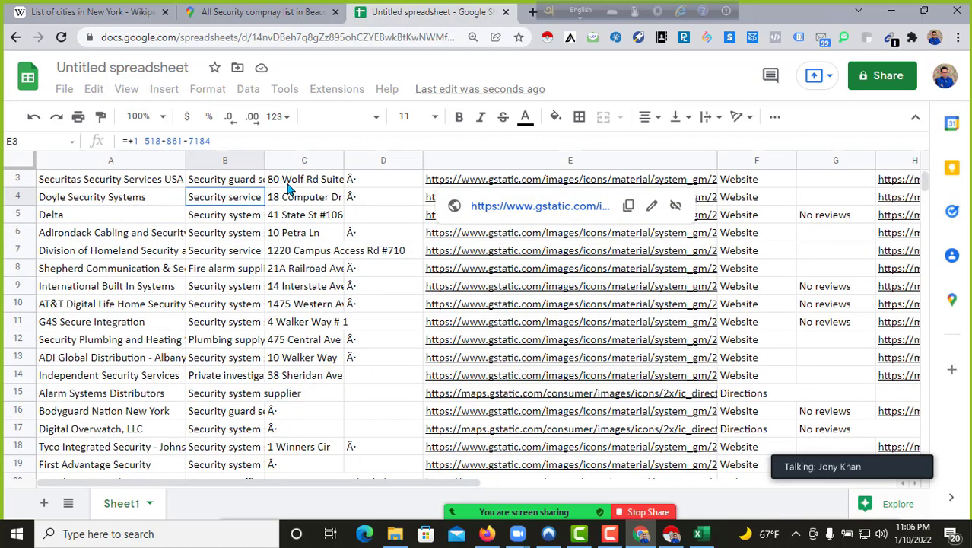
pyautogui.click(383, 167)
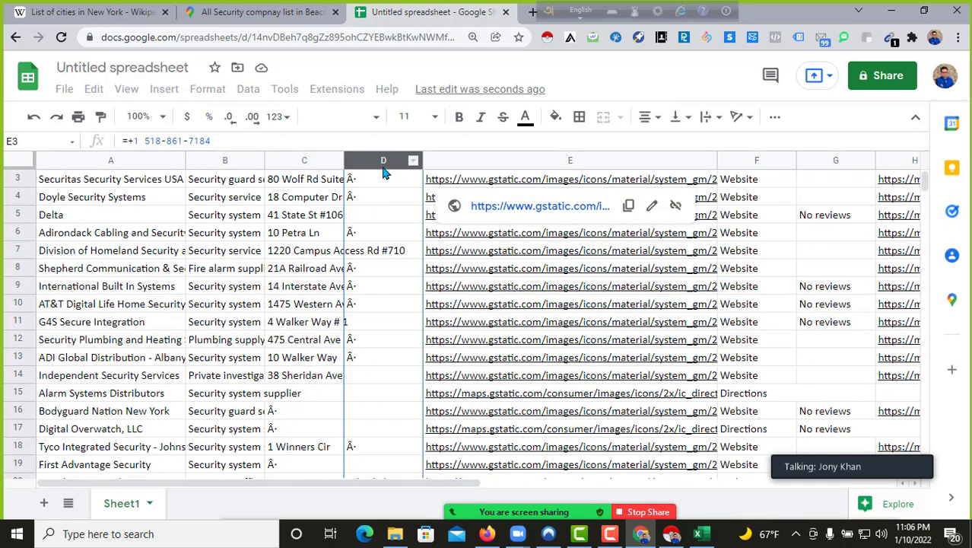
pyautogui.moveTo(493, 473); pyautogui.dragTo(153, 471)
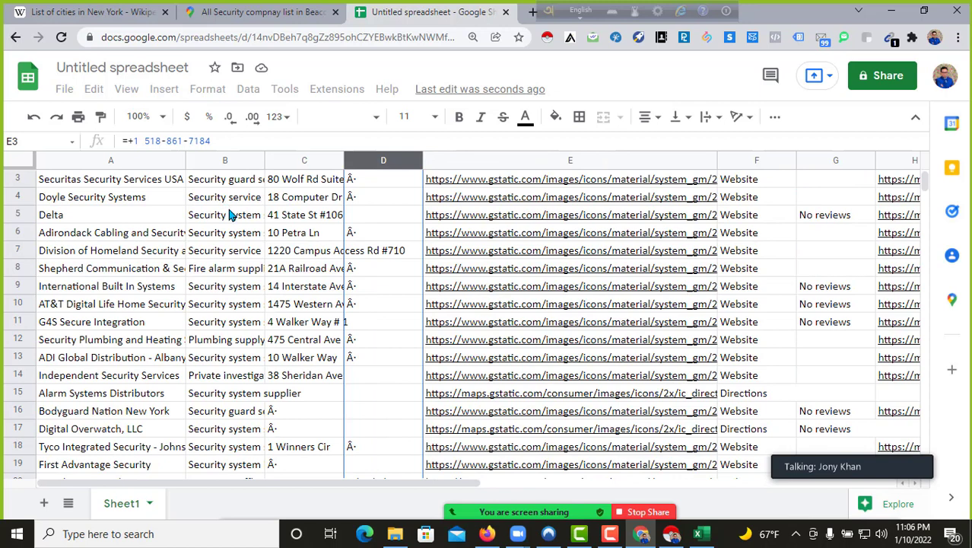
# Step: Undo the two most recent row deletions at the start of the company list
pyautogui.hotkey('ctrl', 'z')
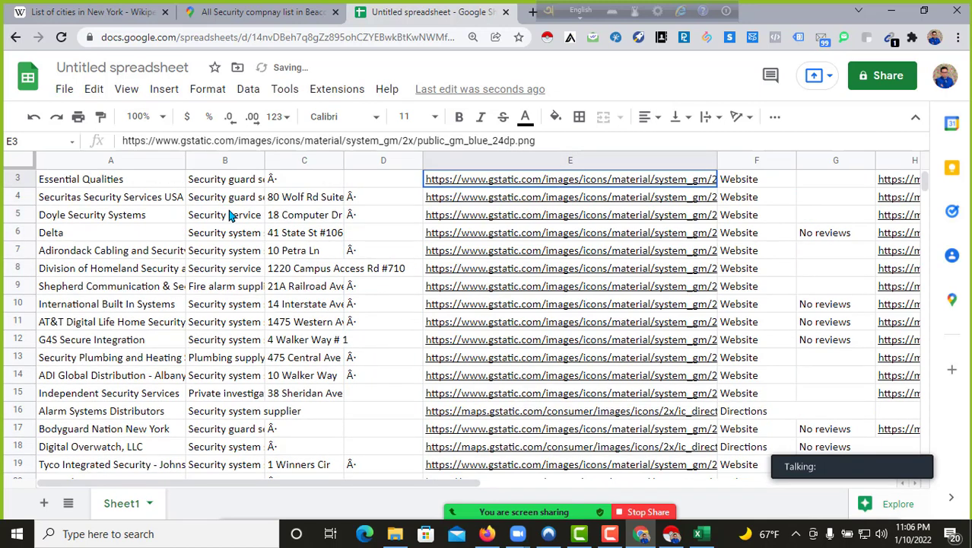
pyautogui.hotkey('ctrl', 'z')
pyautogui.scroll(1, 319, 289)
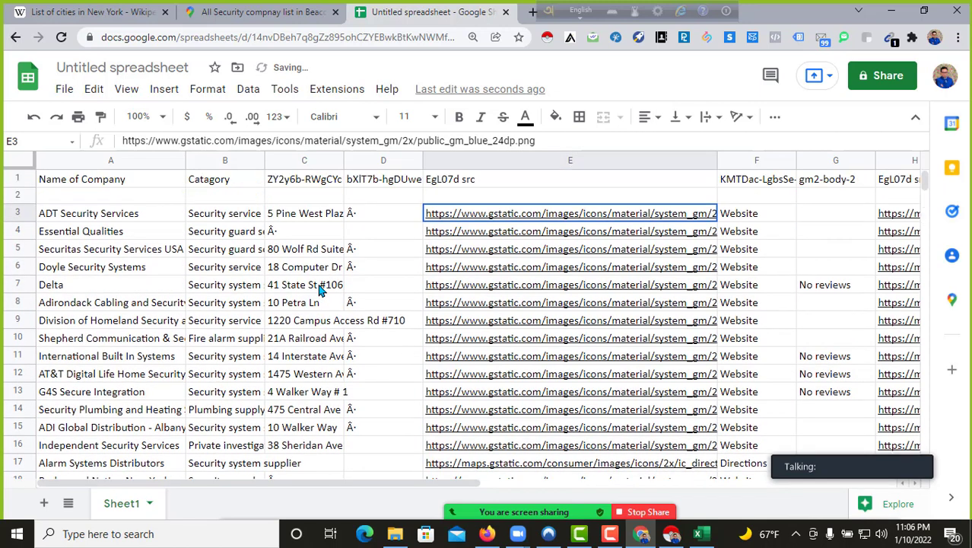
# Step: Rename the header in C1 as Location
pyautogui.tripleClick(308, 179)
pyautogui.write('Location')
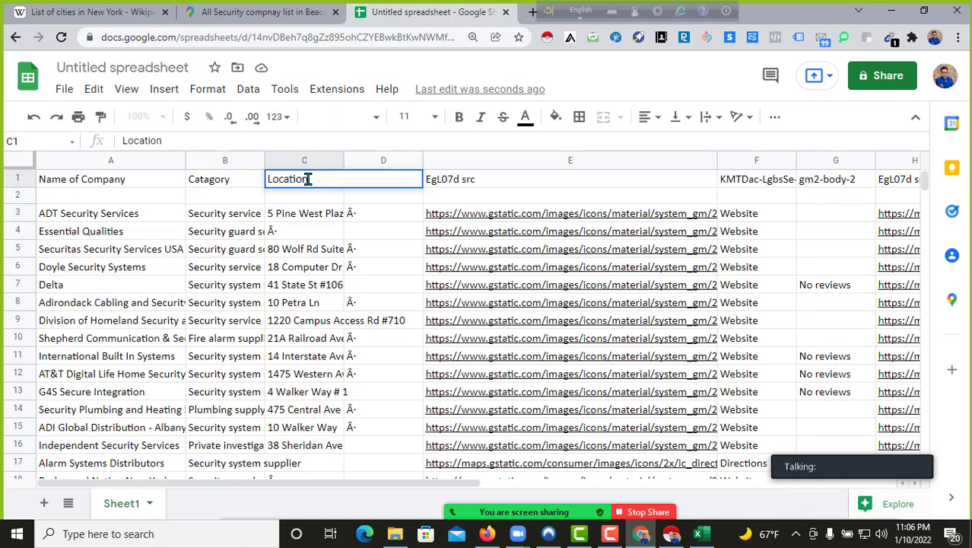
pyautogui.click(397, 232)
# Step: Delete the whole EgL07d src column, which holds the image links beside the Website entries
pyautogui.click(460, 151)
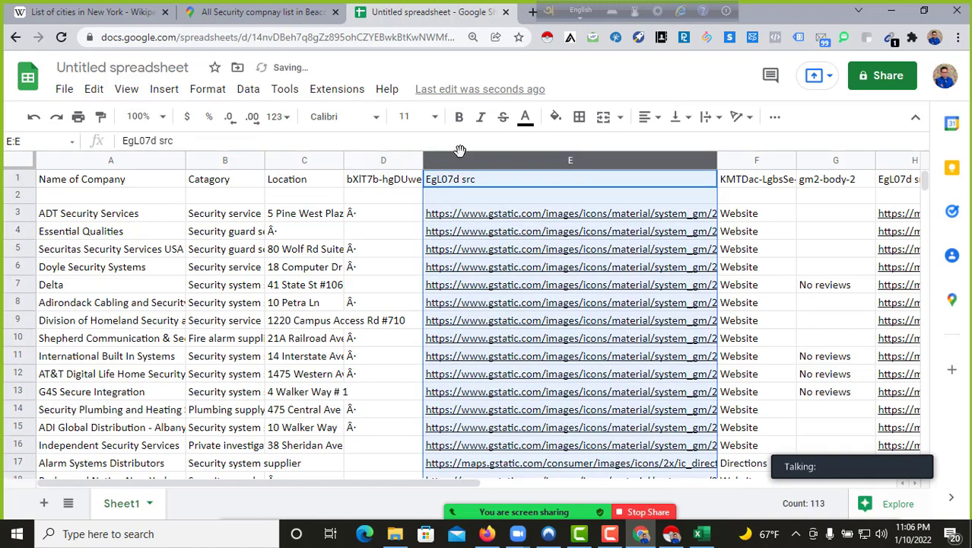
pyautogui.rightClick(459, 151)
pyautogui.click(521, 276)
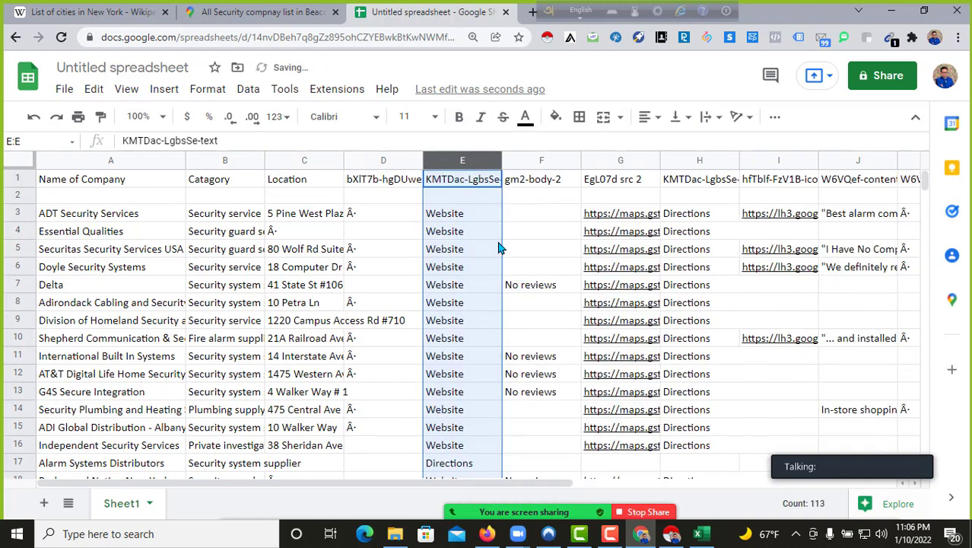
pyautogui.click(560, 233)
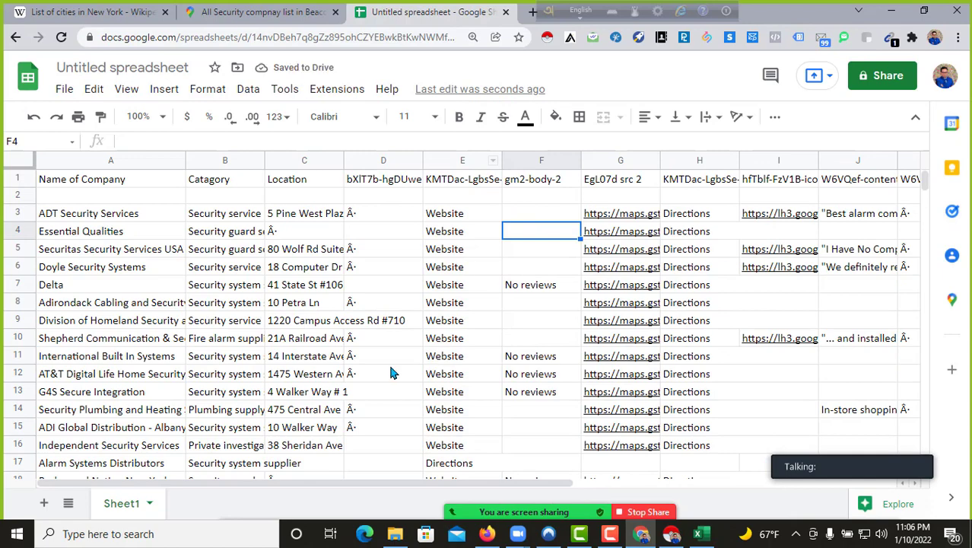
# Step: Undo the recent header, column and row edits back to before the ZY2y6b-RWgCYc 6 column was deleted
pyautogui.scroll(-2, 388, 364)
pyautogui.scroll(-10, 372, 374)
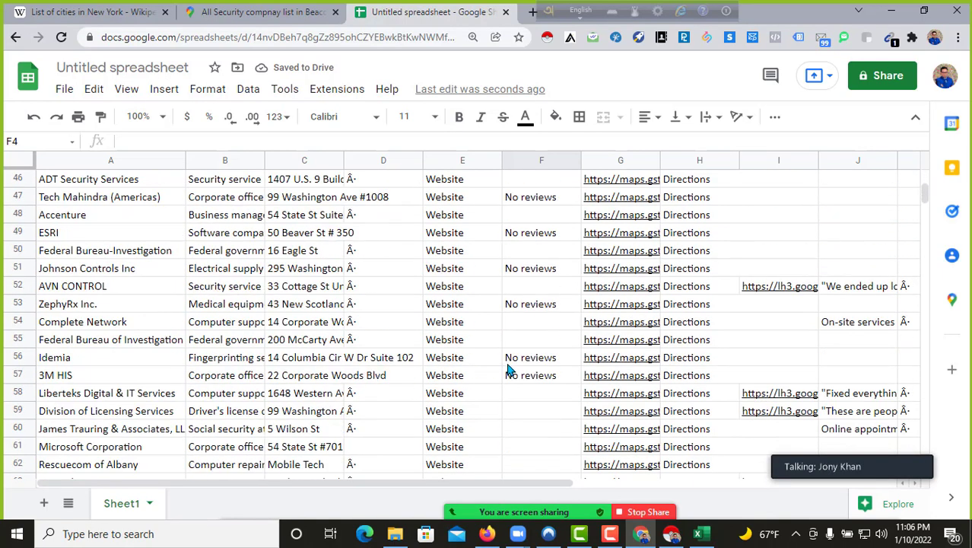
pyautogui.scroll(15, 508, 369)
pyautogui.scroll(1, 508, 369)
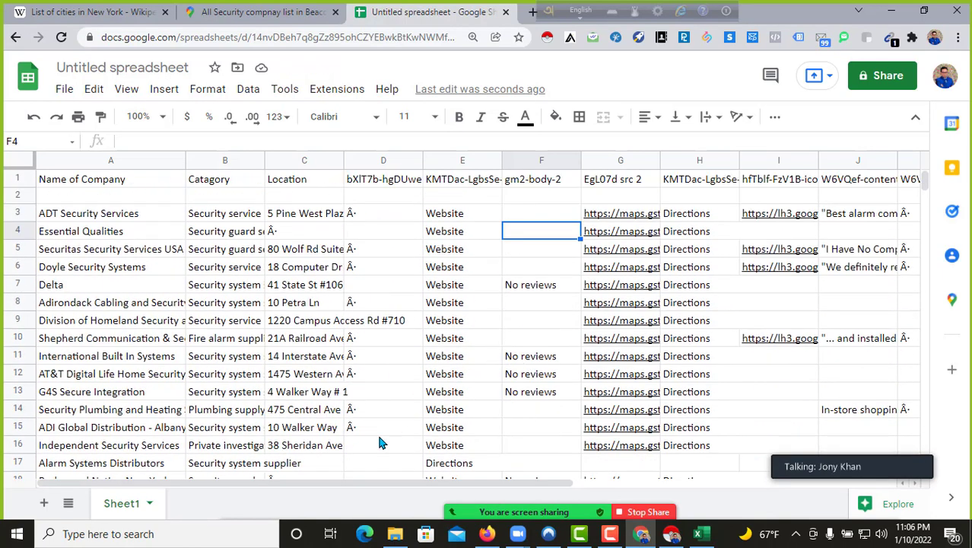
pyautogui.moveTo(329, 482); pyautogui.dragTo(82, 470)
pyautogui.hotkey('ctrl', 'z')
pyautogui.hotkey('ctrl', 'z')
pyautogui.hotkey('ctrl', 'z')
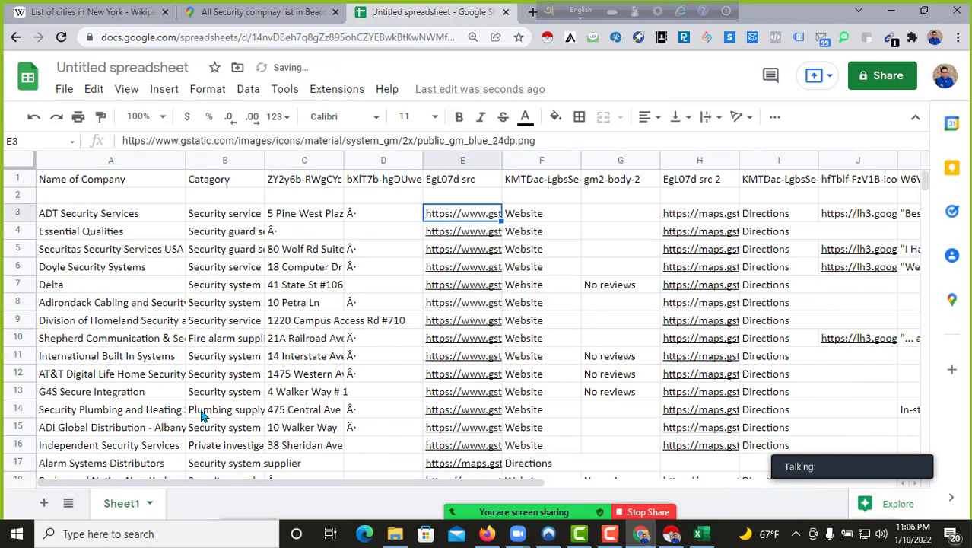
pyautogui.hotkey('ctrl', 'z')
pyautogui.hotkey('ctrl', 'z')
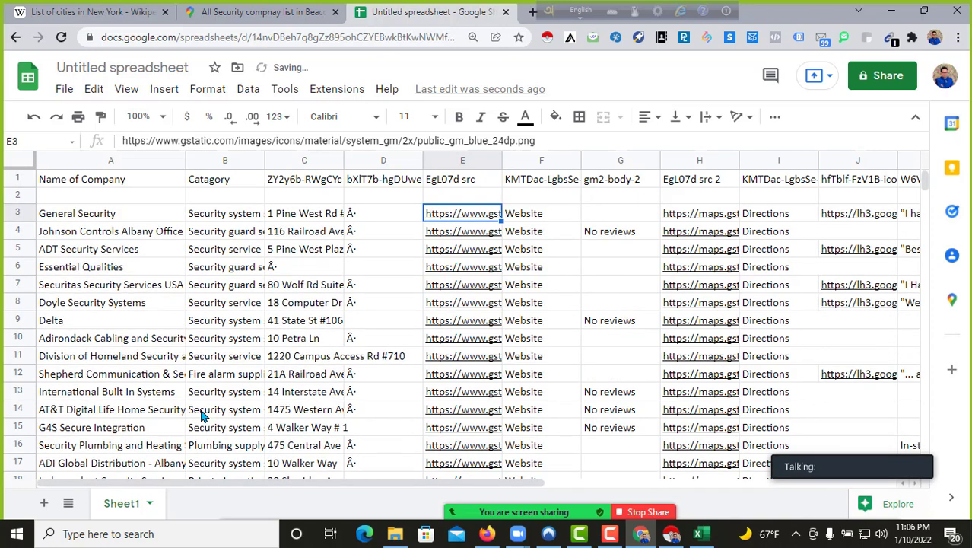
pyautogui.hotkey('ctrl', 'z')
pyautogui.hotkey('ctrl', 'z')
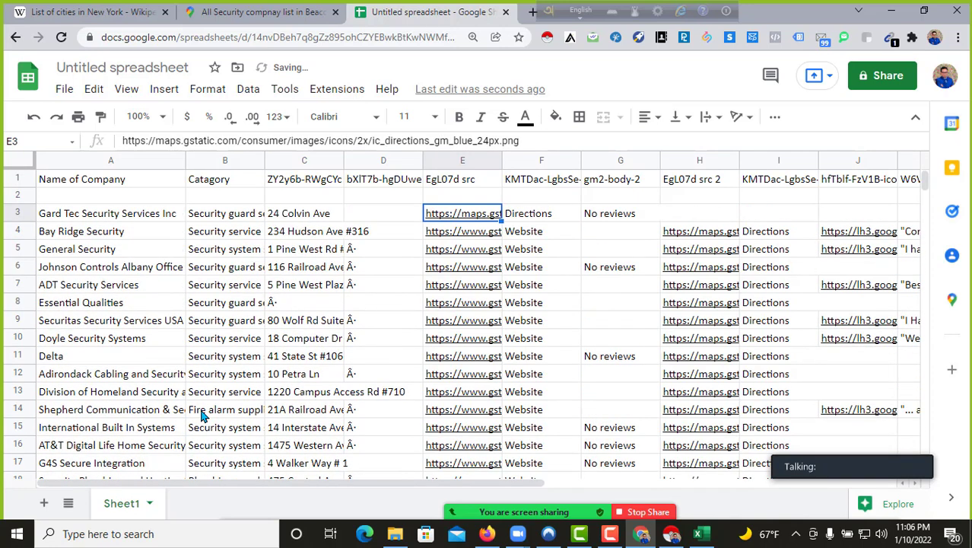
pyautogui.hotkey('ctrl', 'z')
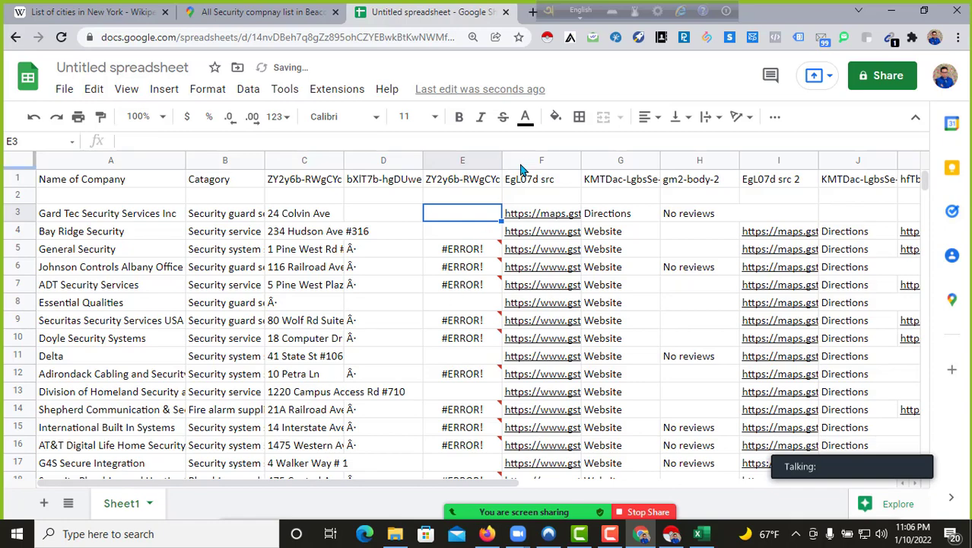
# Step: Delete columns F through O, starting from the EgL07d src column
pyautogui.moveTo(543, 161); pyautogui.dragTo(644, 211)
pyautogui.rightClick(421, 231)
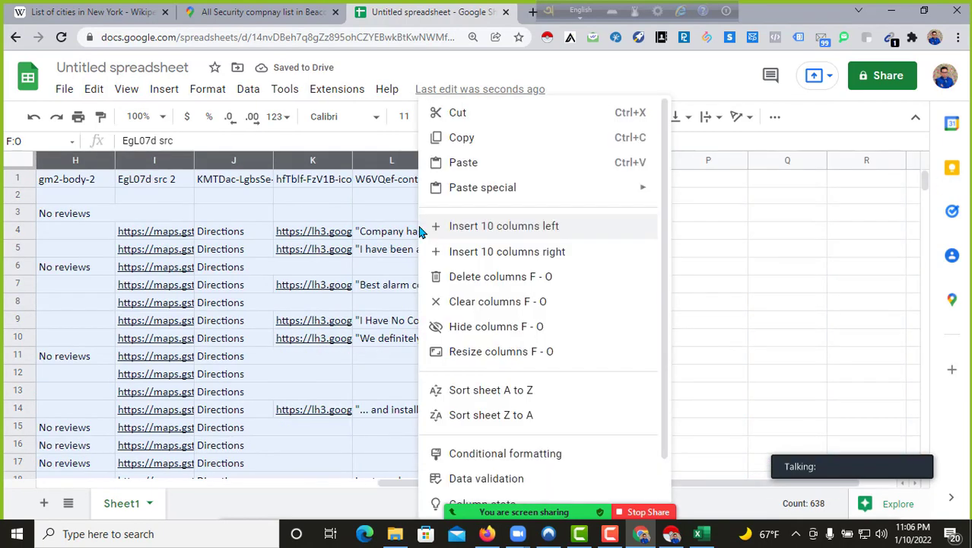
pyautogui.click(499, 281)
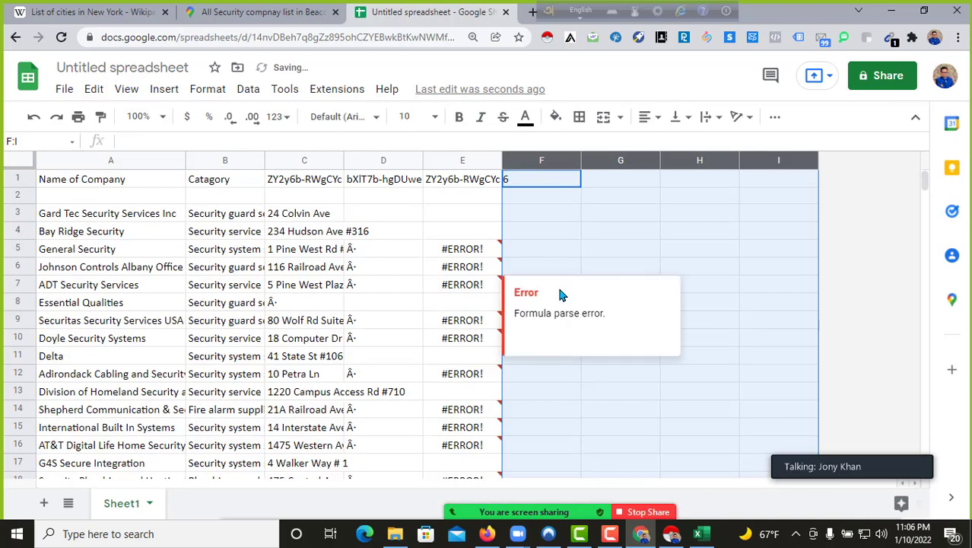
pyautogui.click(572, 248)
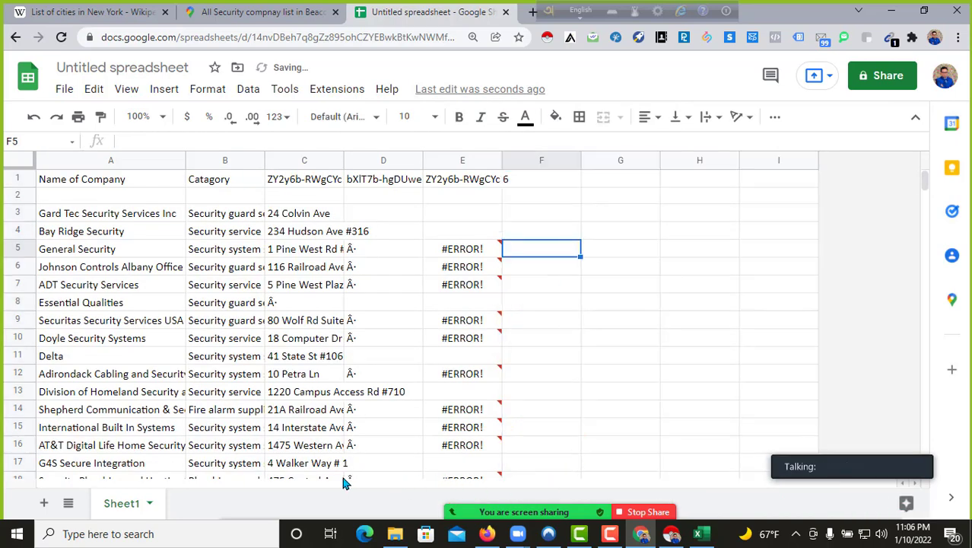
pyautogui.press('Right')
pyautogui.press('Right')
pyautogui.press('Right')
pyautogui.press('Down')
pyautogui.press('Down')
pyautogui.press('Down')
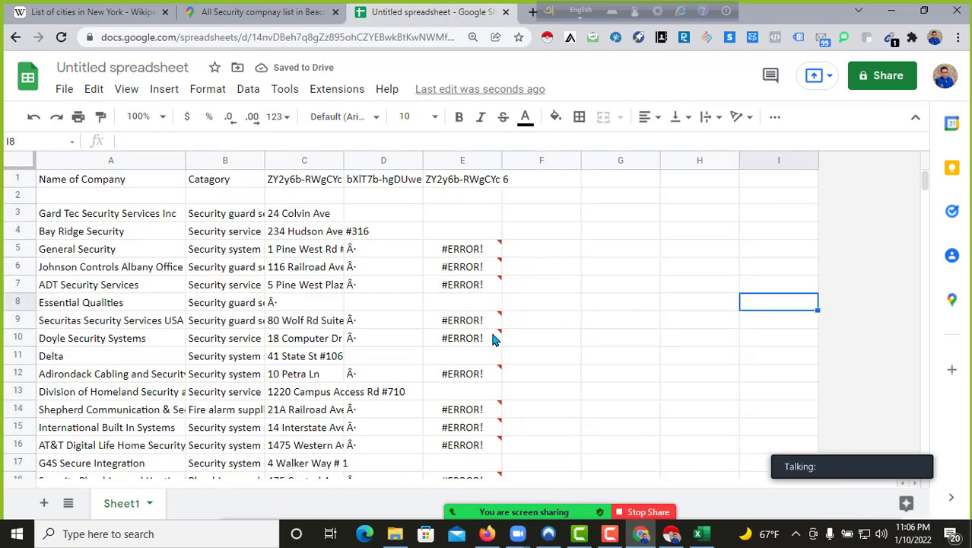
# Step: Replace the ZY2y6b-RWgCYc 3 header in C1 with Location
pyautogui.click(291, 178)
pyautogui.doubleClick(289, 177)
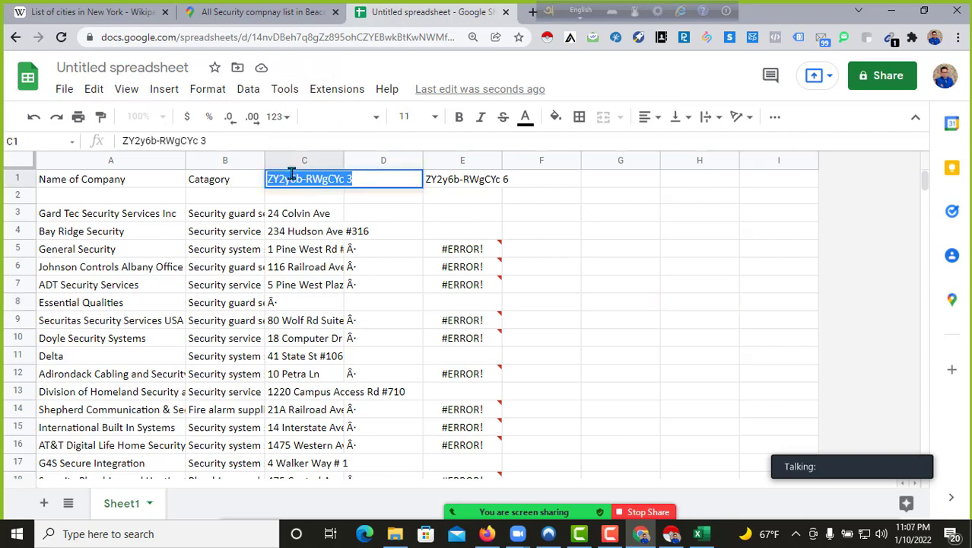
pyautogui.write('C')
pyautogui.press('BackSpace')
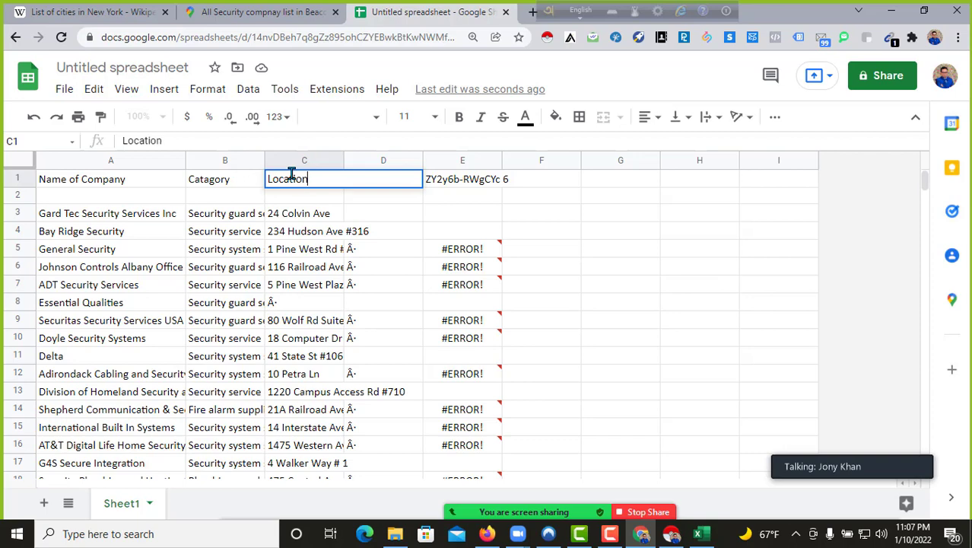
pyautogui.click(374, 211)
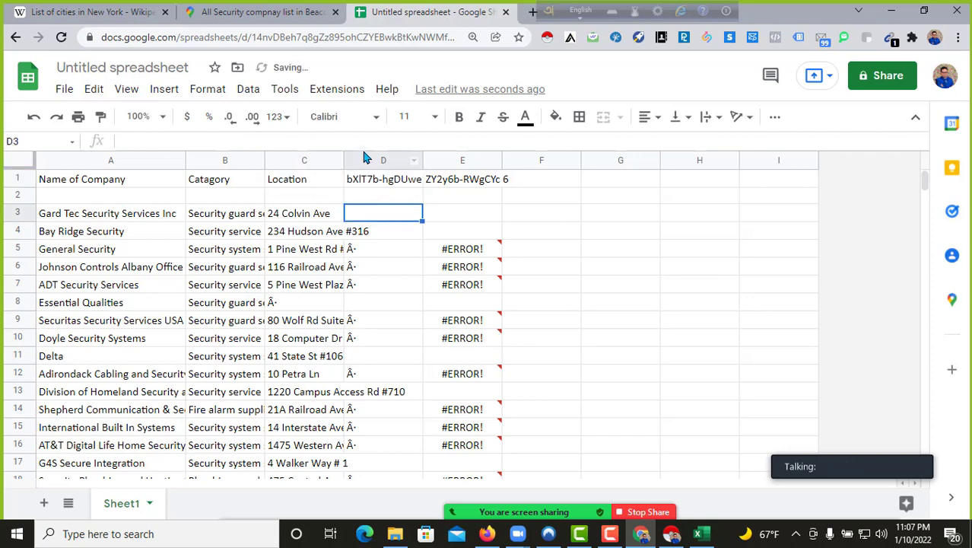
# Step: Delete the whole bXlT7b-hgDUwe 2 column next to the Location column
pyautogui.click(372, 154)
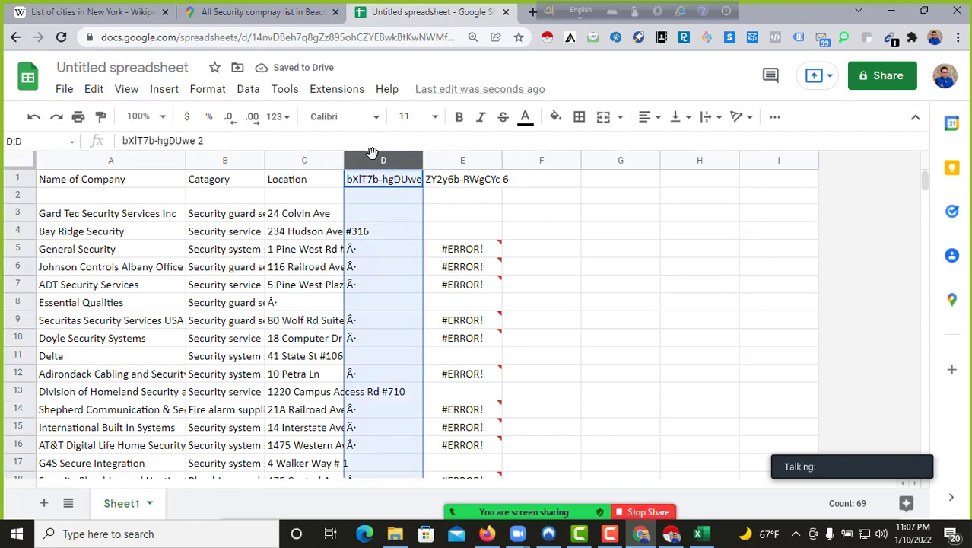
pyautogui.rightClick(372, 153)
pyautogui.click(417, 280)
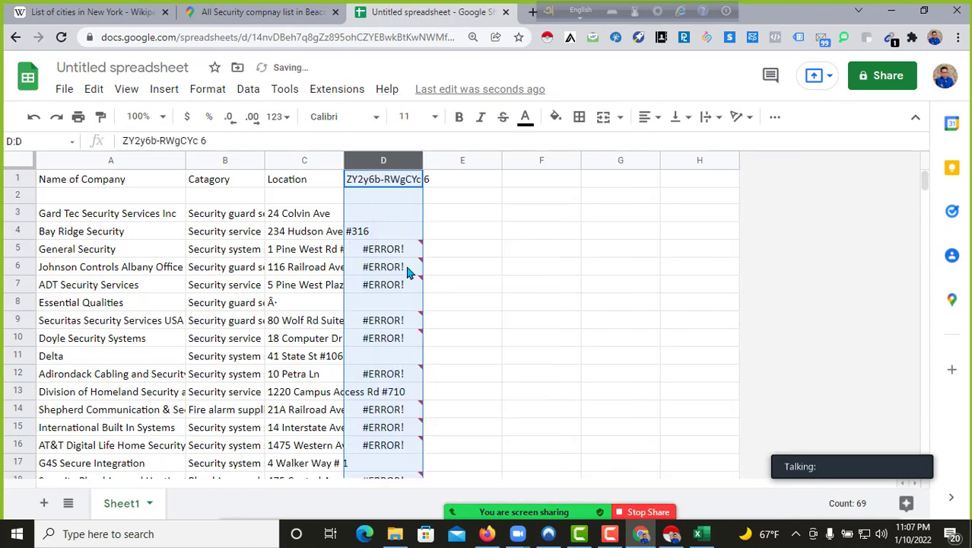
# Step: Replace the ZY2y6b-RWgCYc 6 header in D1 with Phone Number
pyautogui.click(378, 211)
pyautogui.doubleClick(375, 180)
pyautogui.write('P')
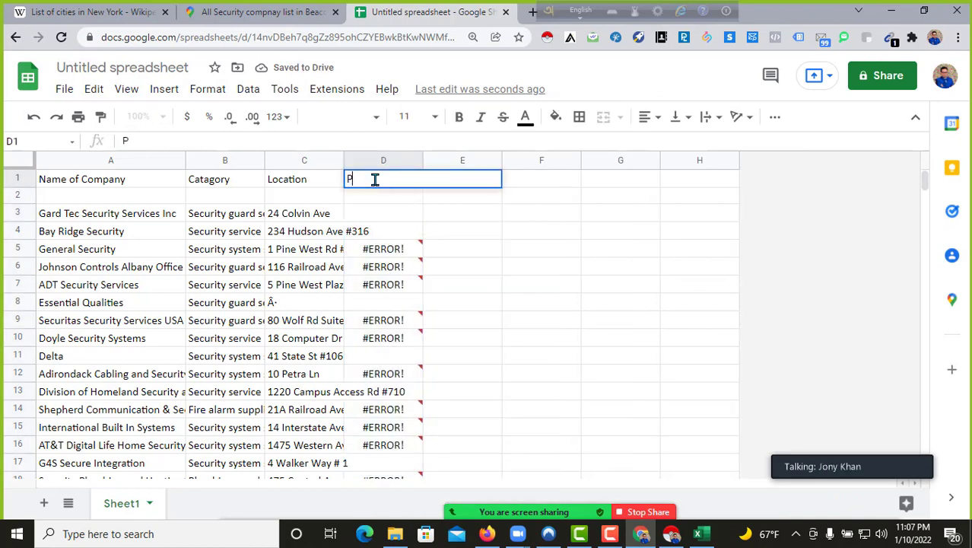
pyautogui.write('hone Nu')
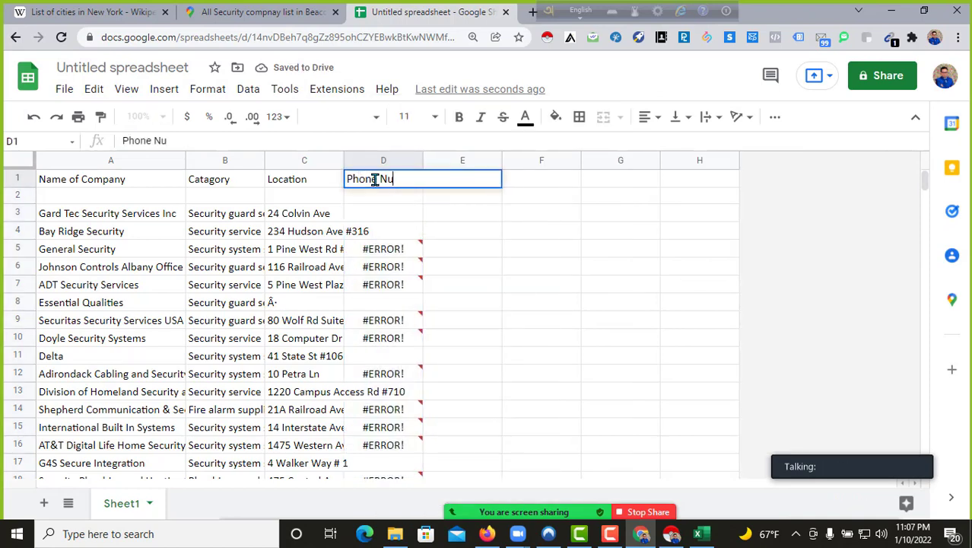
pyautogui.write('mber')
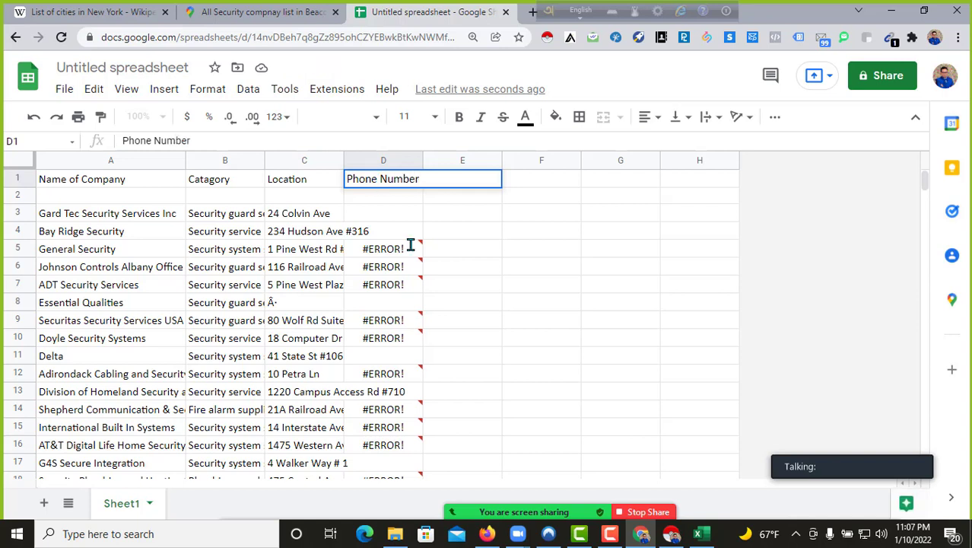
pyautogui.click(460, 231)
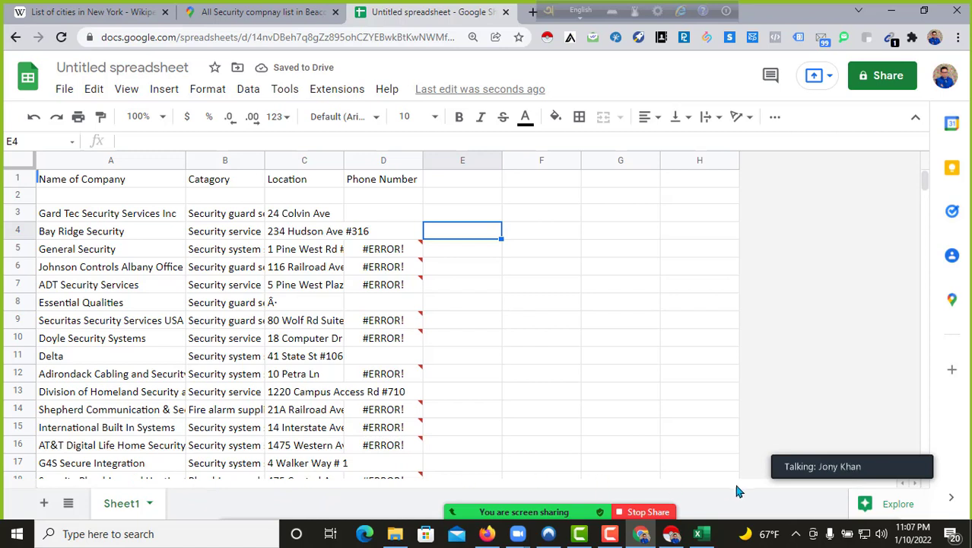
# Step: Widen the Phone Number column to about twice its width
pyautogui.click(462, 355)
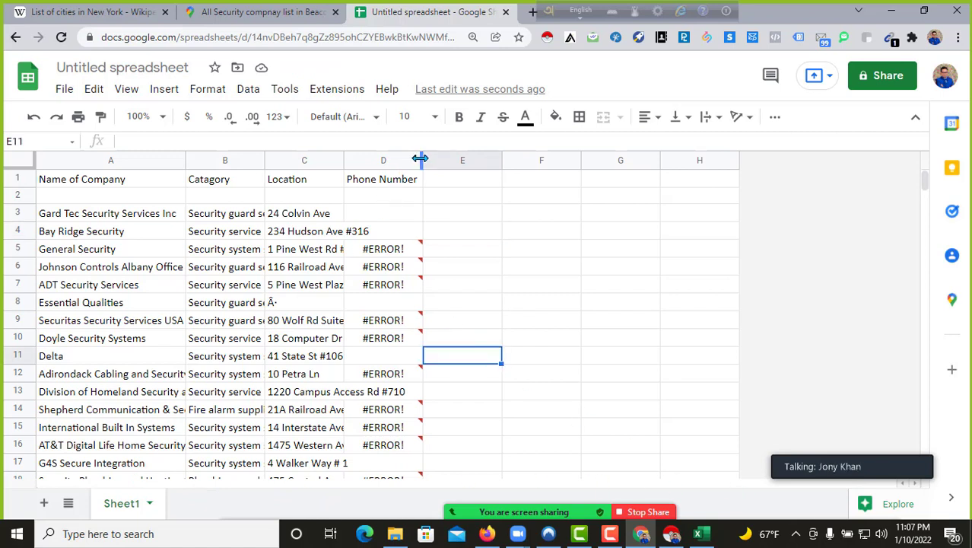
pyautogui.moveTo(422, 159); pyautogui.dragTo(504, 160)
pyautogui.click(553, 183)
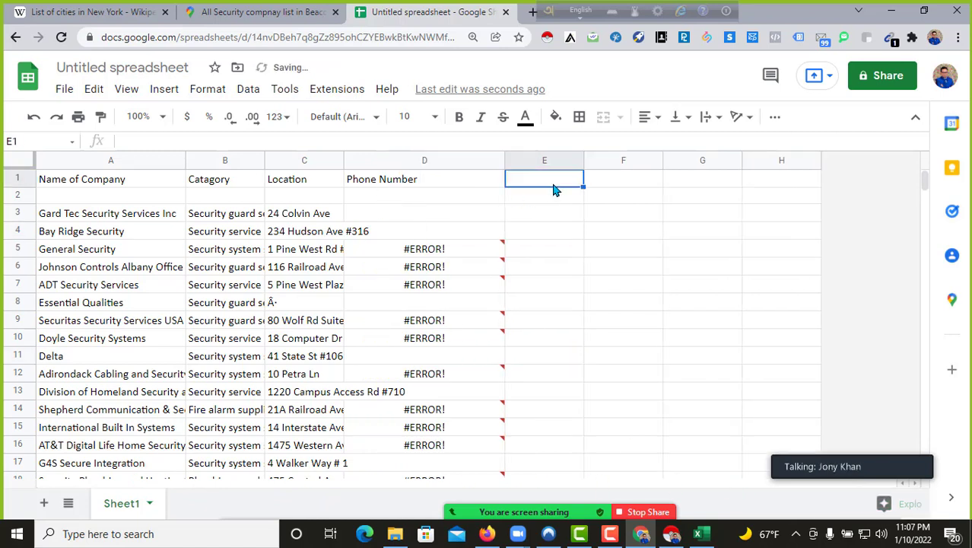
# Step: Delete the empty row 2 between the headers and the first company
pyautogui.click(8, 195)
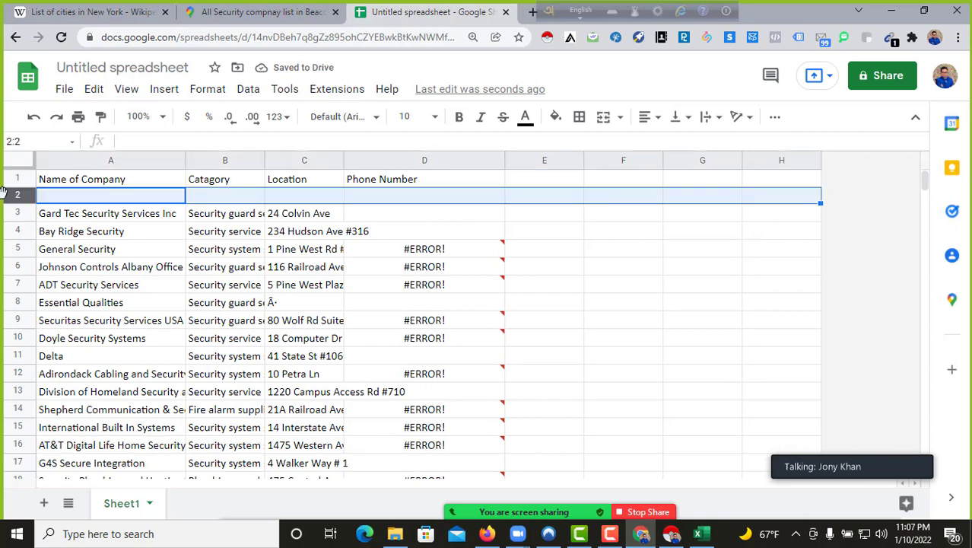
pyautogui.rightClick(15, 194)
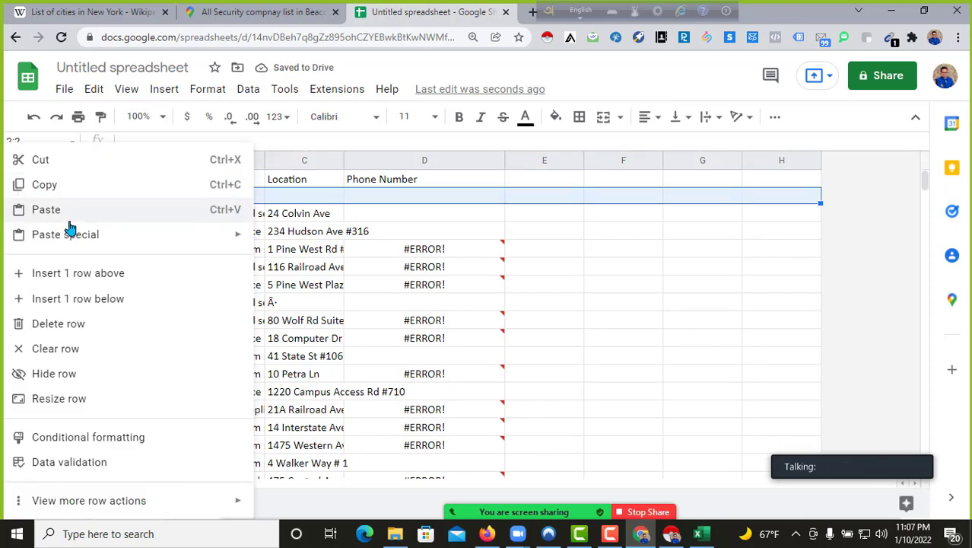
pyautogui.click(70, 323)
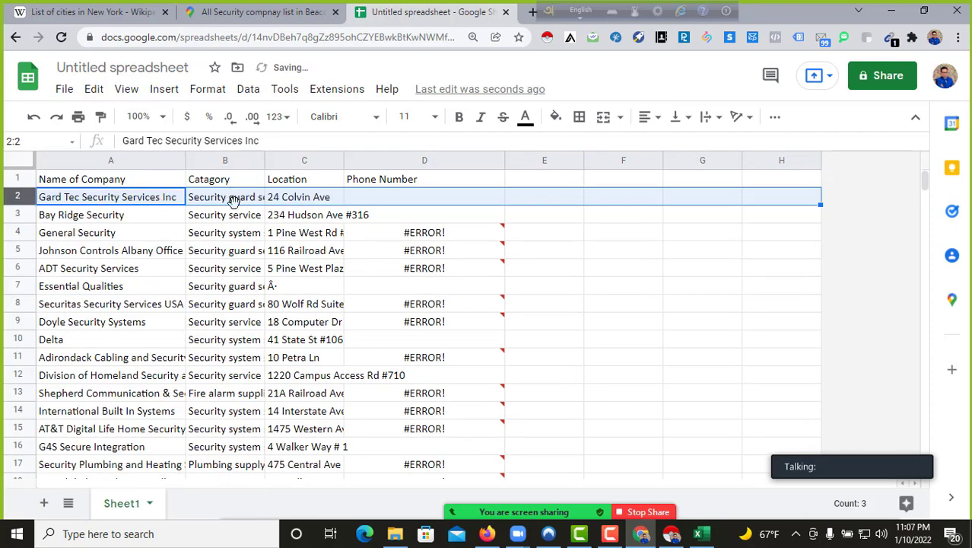
pyautogui.click(361, 199)
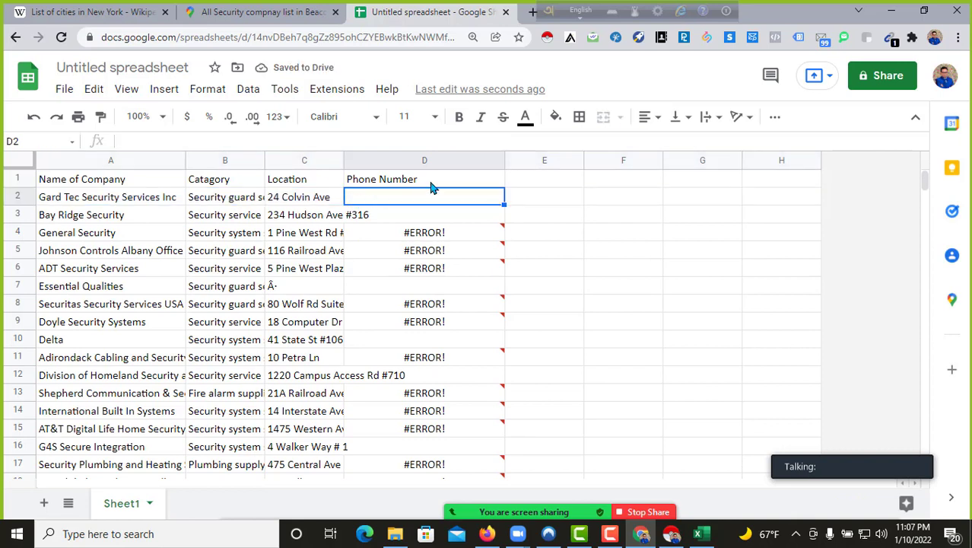
pyautogui.click(544, 205)
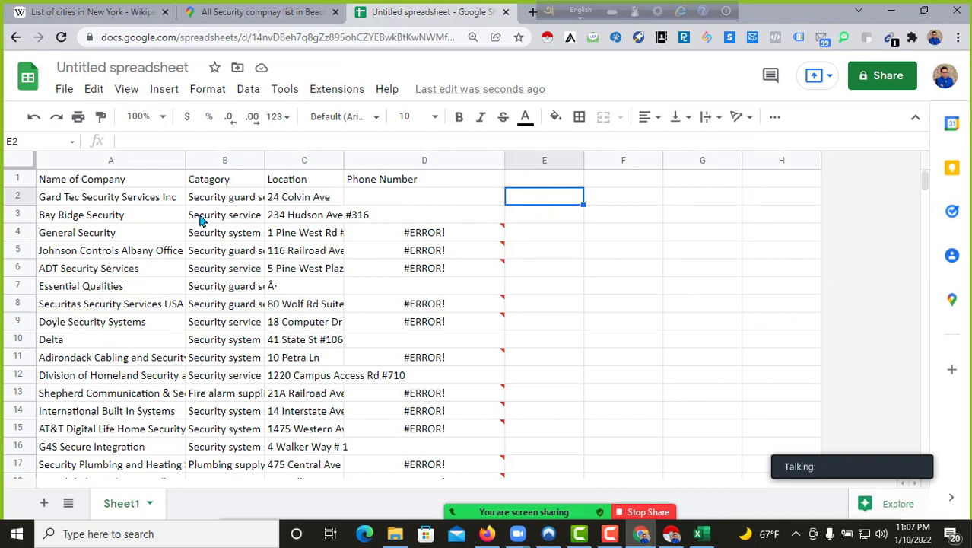
pyautogui.click(433, 239)
pyautogui.doubleClick(433, 237)
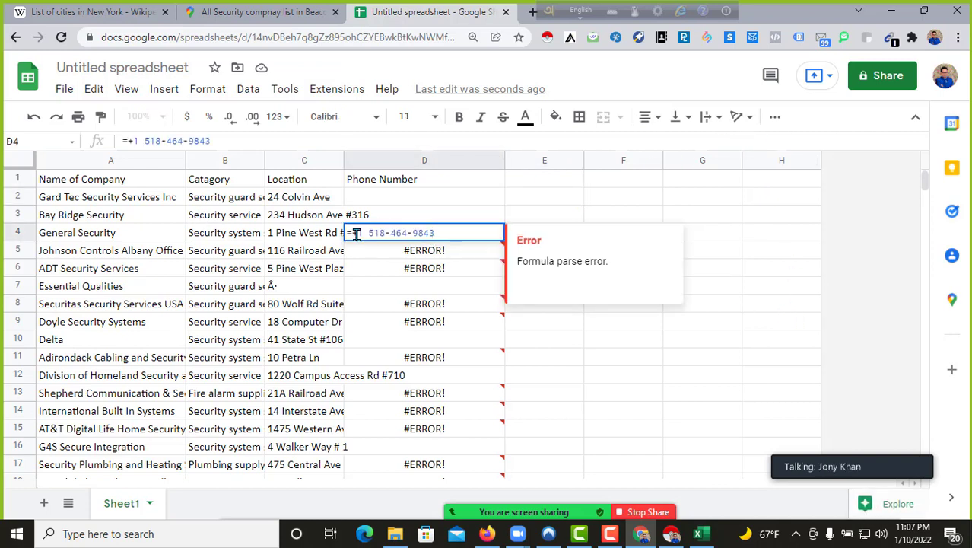
pyautogui.moveTo(359, 233); pyautogui.dragTo(346, 232)
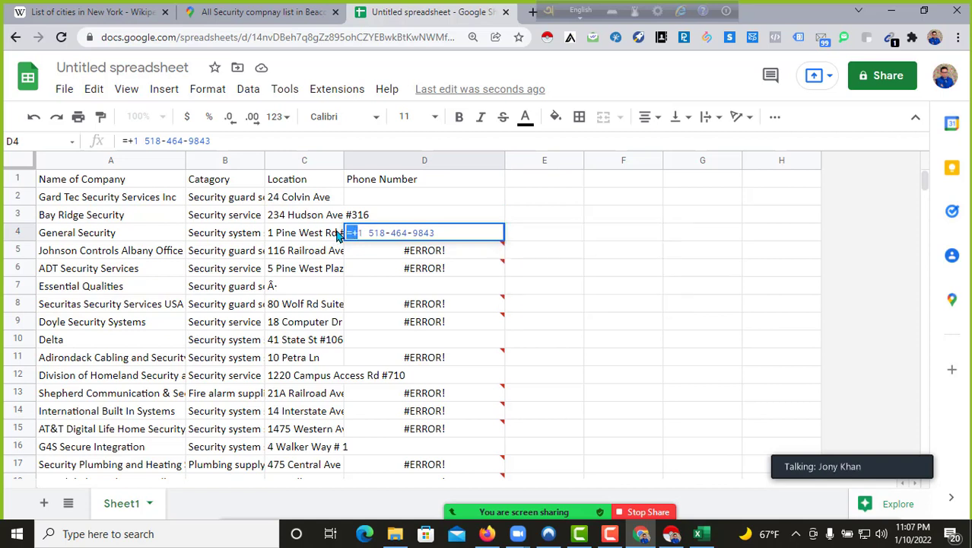
pyautogui.click(419, 153)
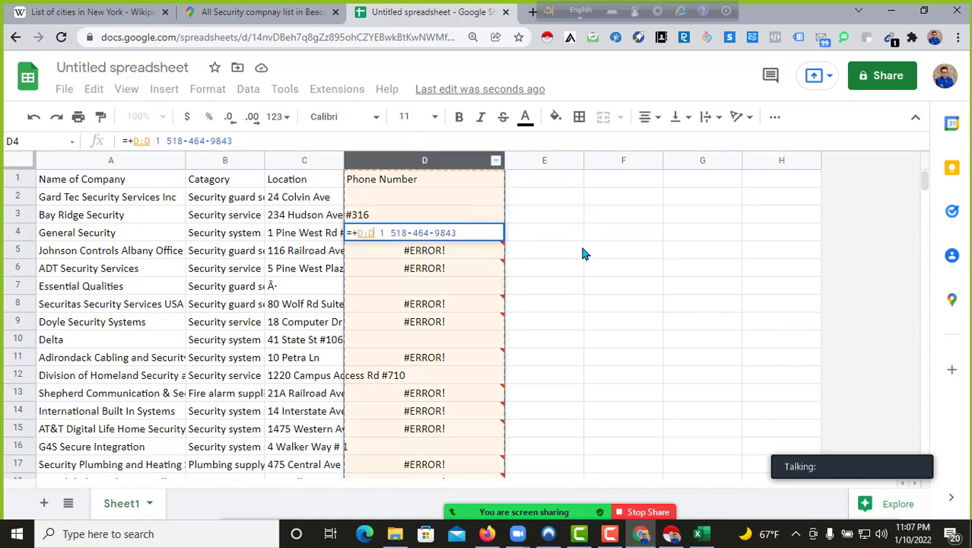
pyautogui.click(371, 254)
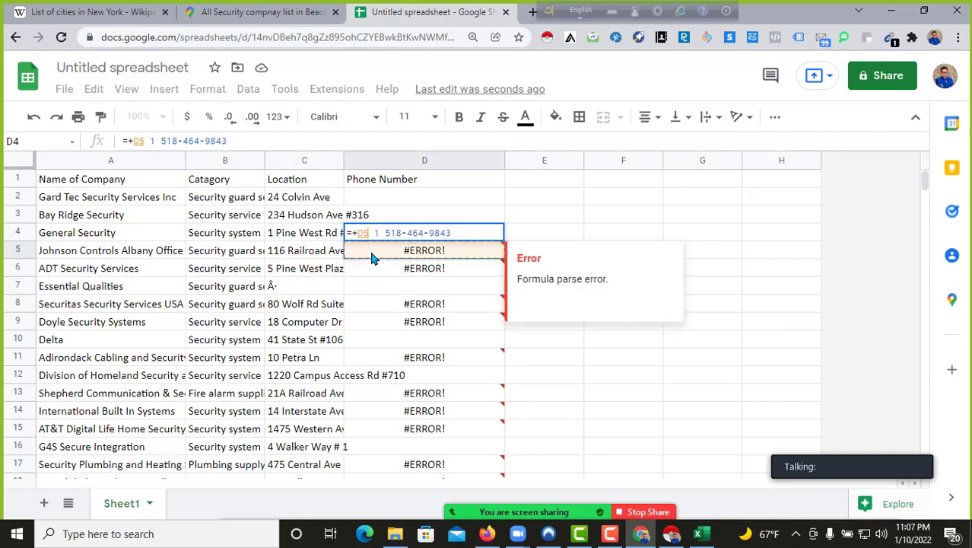
pyautogui.click(409, 283)
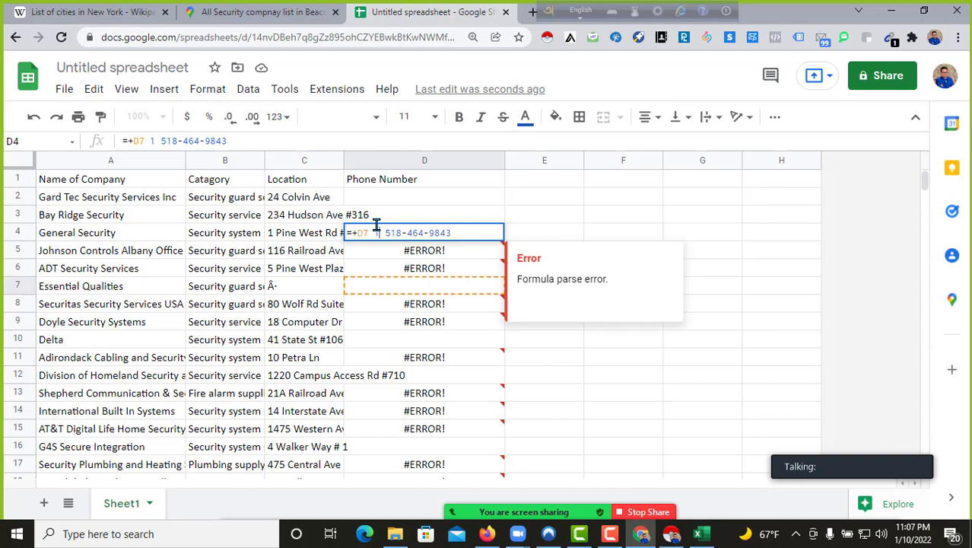
pyautogui.click(456, 199)
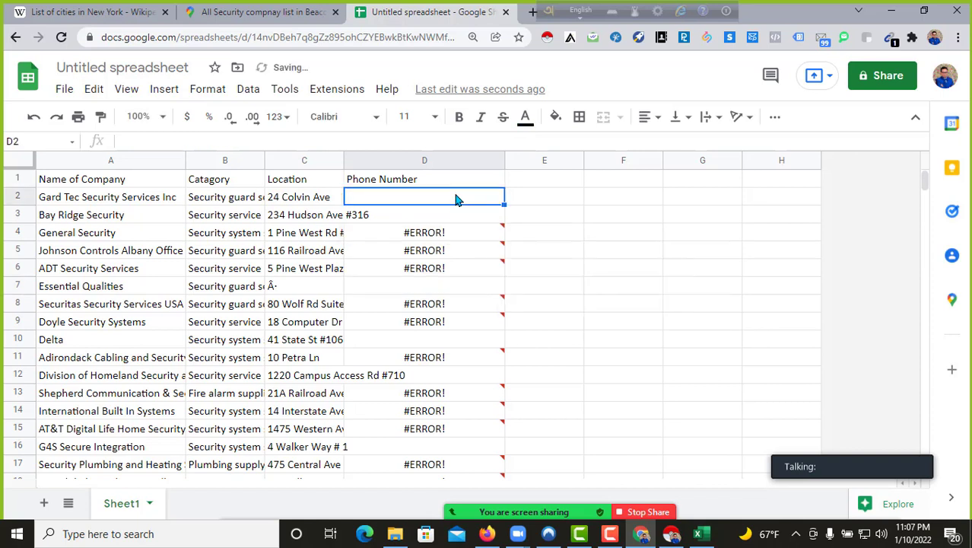
pyautogui.click(383, 228)
pyautogui.doubleClick(384, 231)
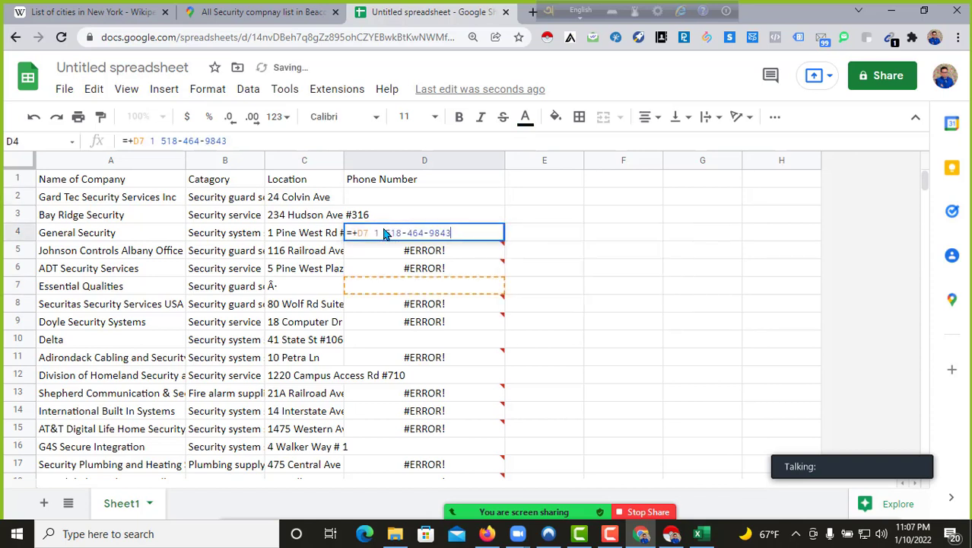
pyautogui.moveTo(370, 228); pyautogui.dragTo(347, 232)
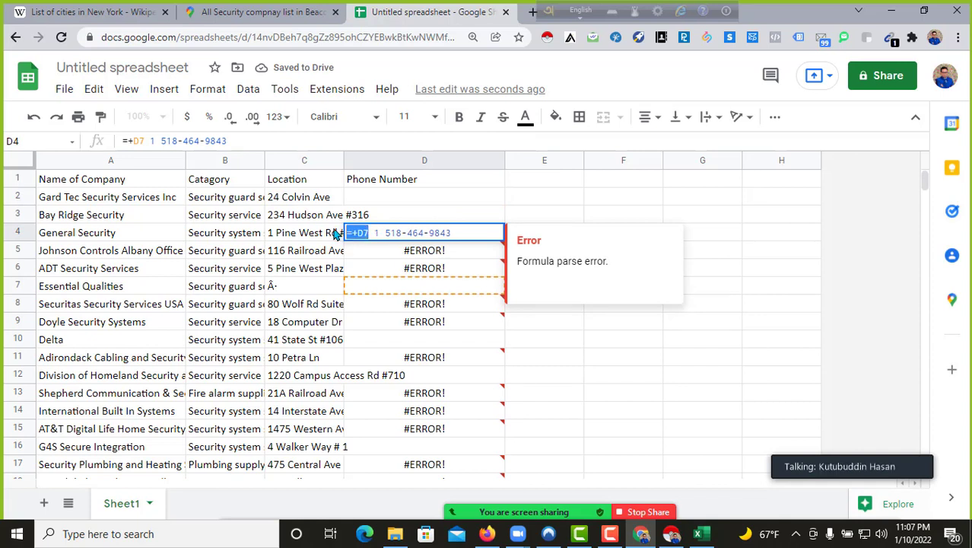
pyautogui.press('BackSpace')
pyautogui.press('Return')
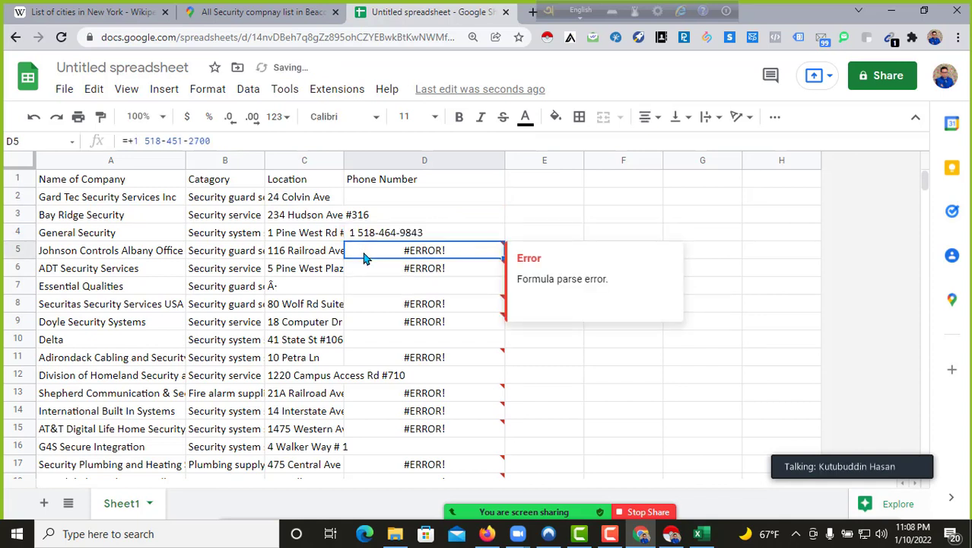
pyautogui.doubleClick(357, 218)
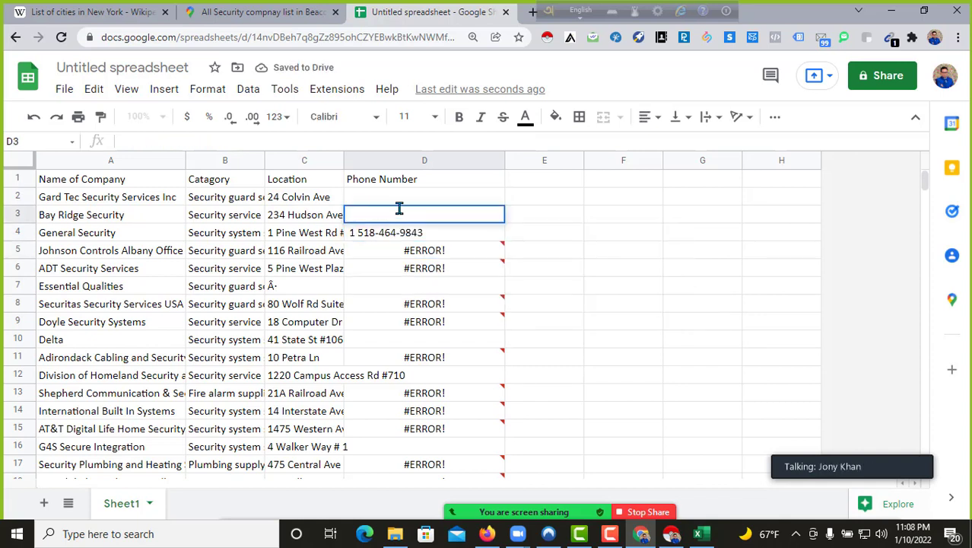
pyautogui.doubleClick(407, 251)
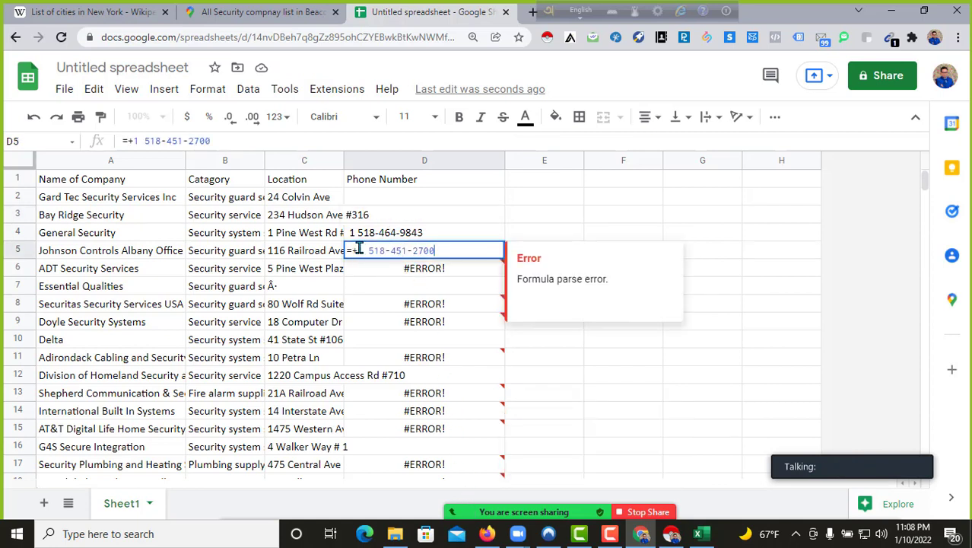
pyautogui.moveTo(358, 250); pyautogui.dragTo(348, 249)
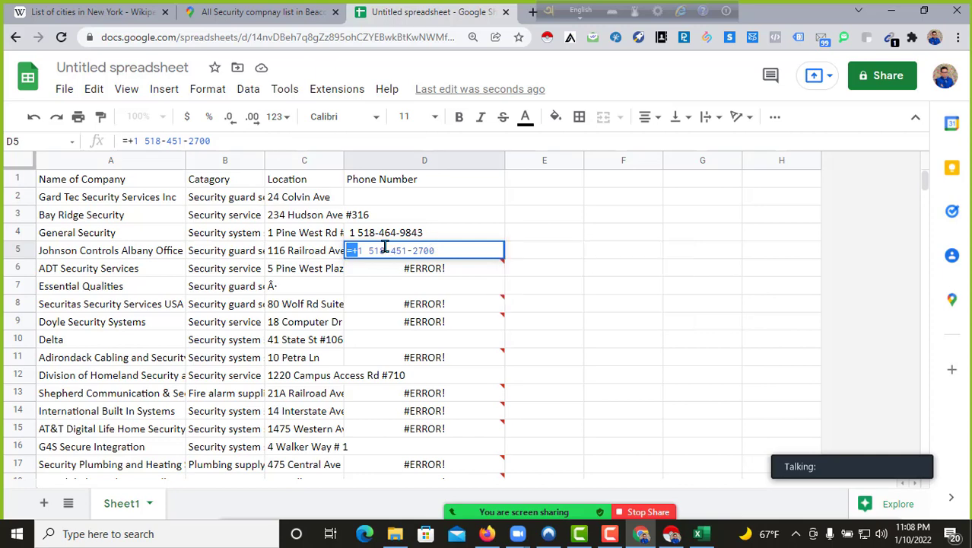
pyautogui.click(398, 162)
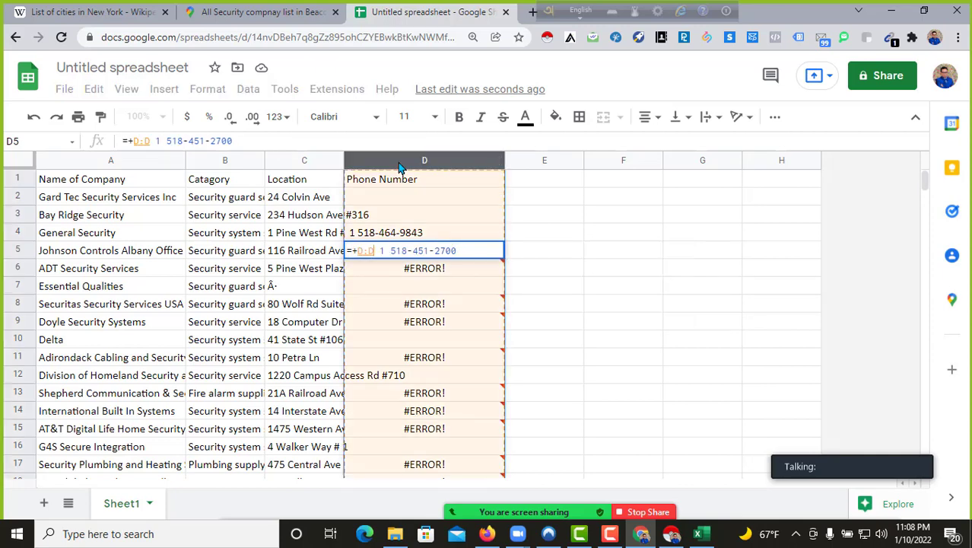
pyautogui.hotkey('ctrl', 'f')
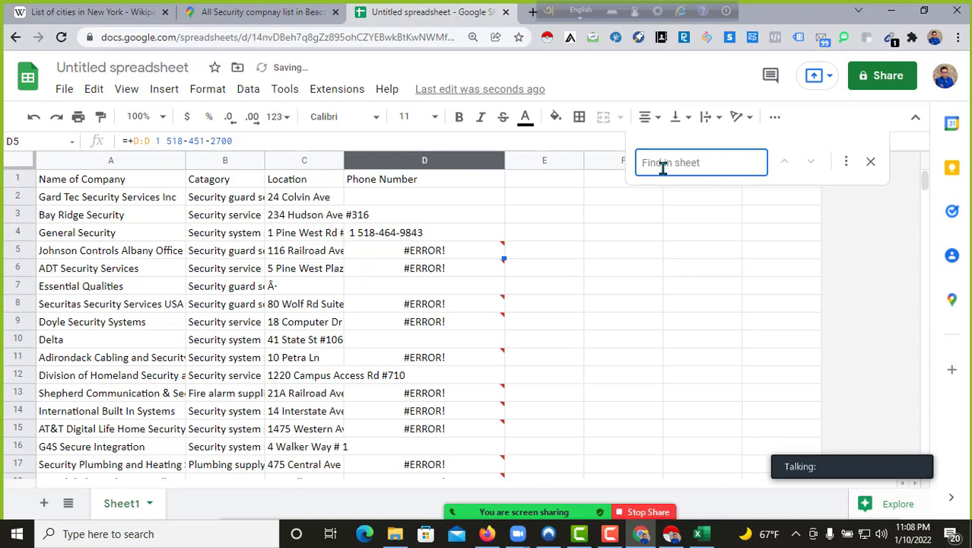
# Step: Copy the whole Phone Number column, then close the google.csv workbook in Excel and get to the desktop
pyautogui.click(429, 155)
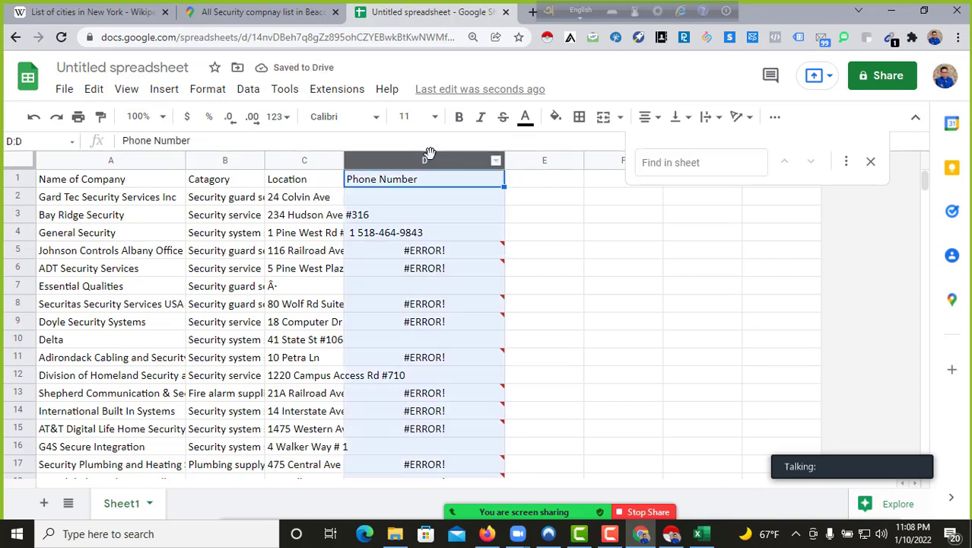
pyautogui.rightClick(430, 154)
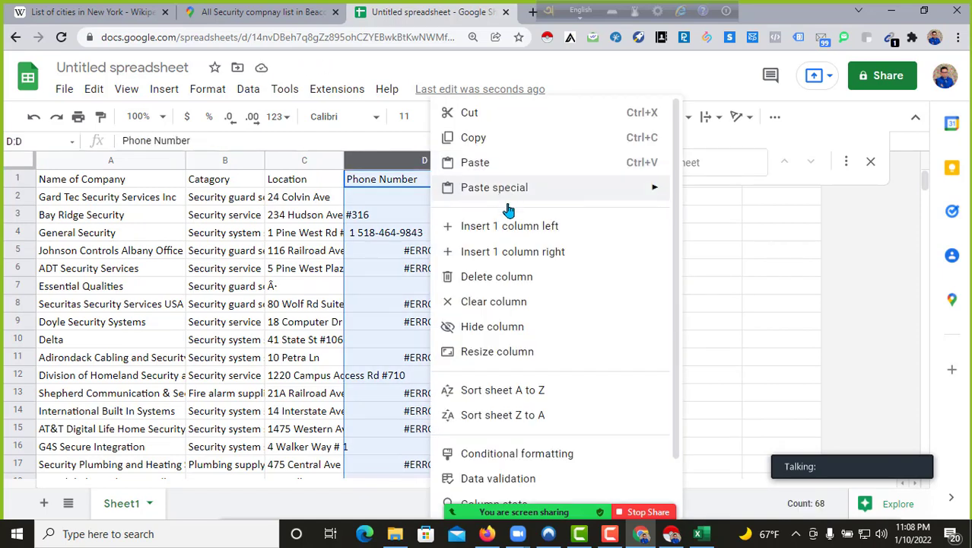
pyautogui.click(495, 139)
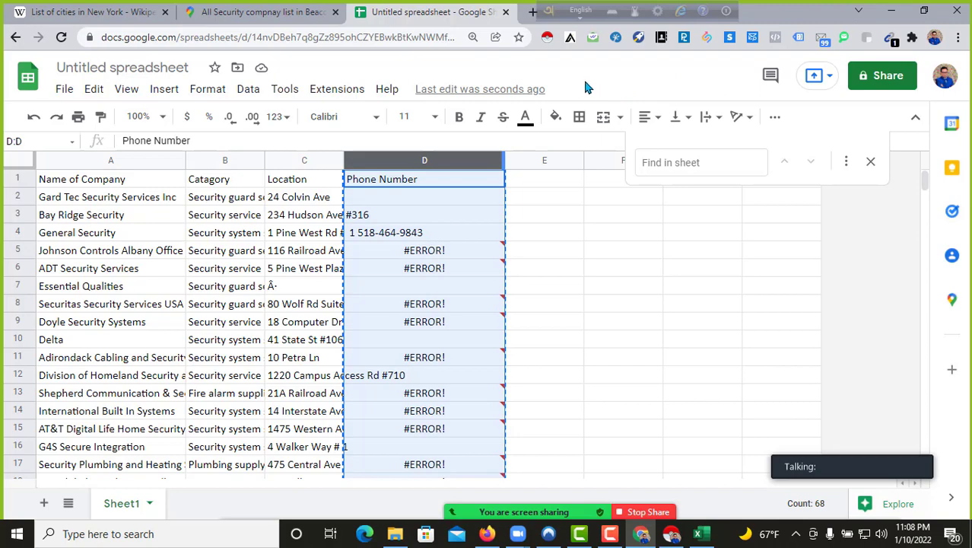
pyautogui.click(890, 10)
pyautogui.click(960, 10)
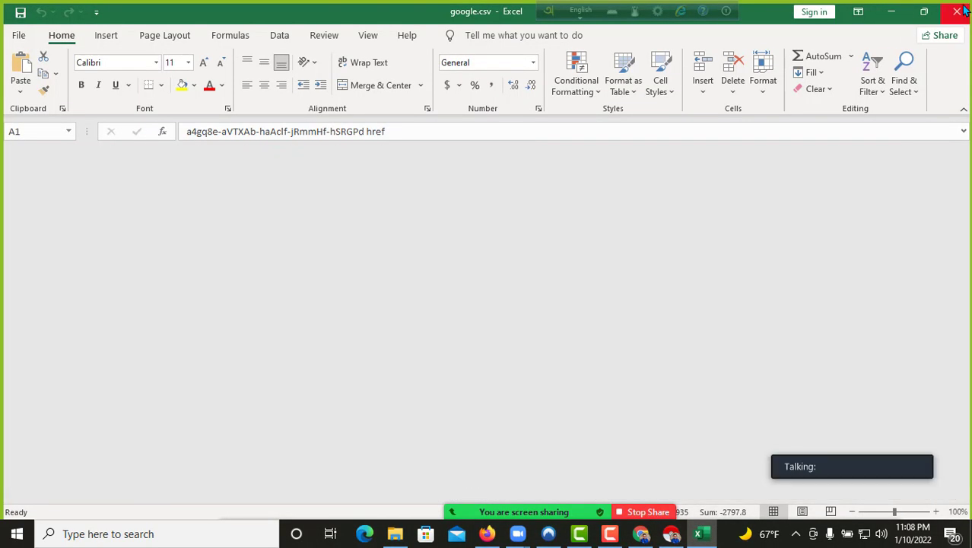
pyautogui.click(890, 10)
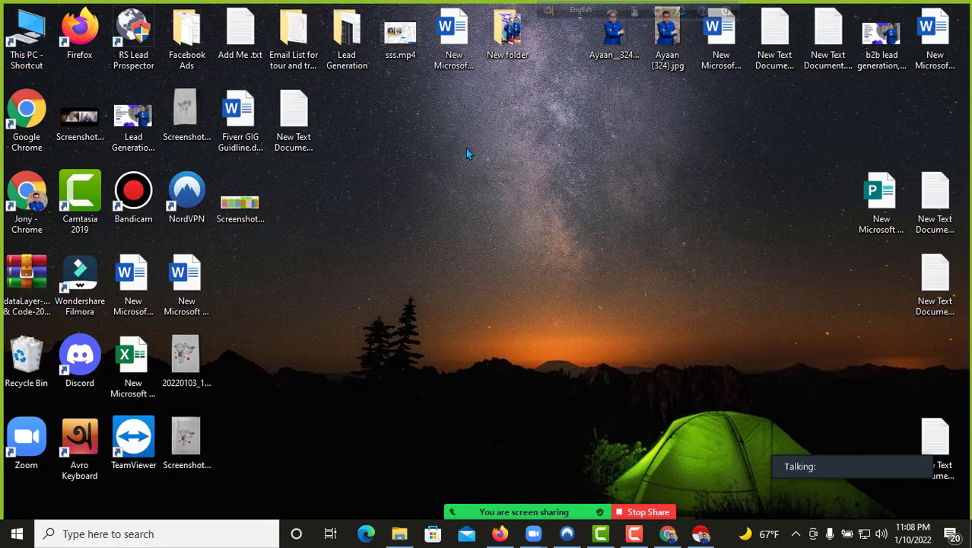
# Step: Create a new text document on the desktop and paste the copied Phone Number column into it
pyautogui.rightClick(467, 151)
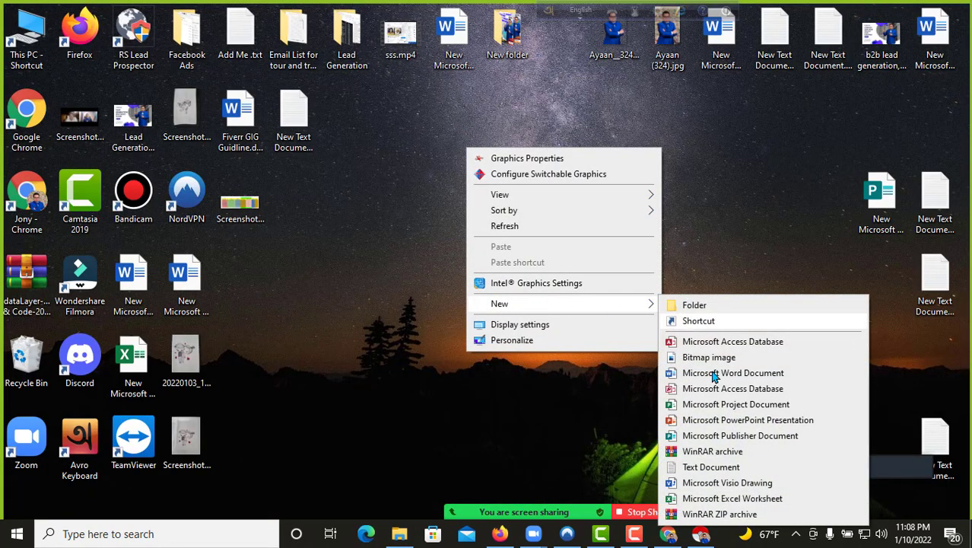
pyautogui.click(713, 467)
pyautogui.press('Return')
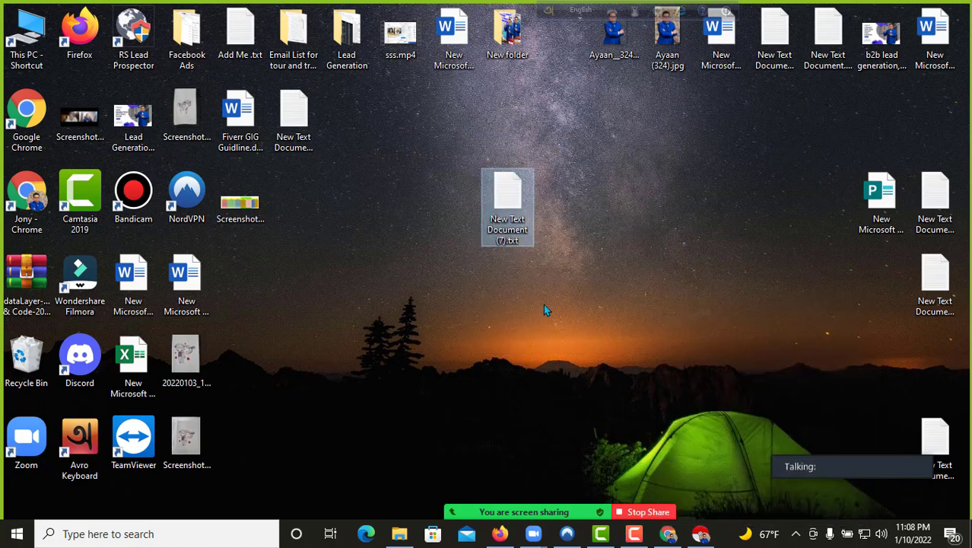
pyautogui.doubleClick(522, 224)
pyautogui.hotkey('ctrl', 'v')
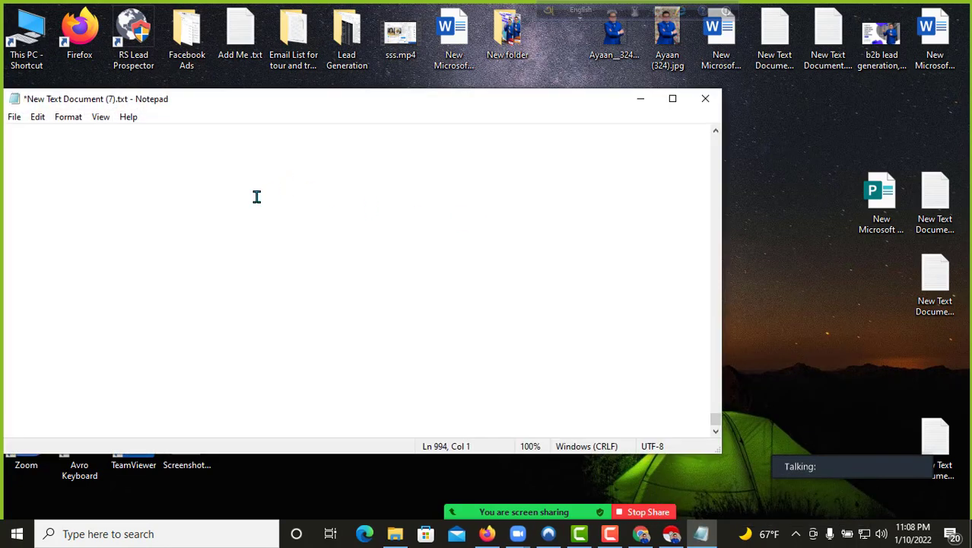
pyautogui.moveTo(716, 418); pyautogui.dragTo(712, 97)
pyautogui.doubleClick(16, 185)
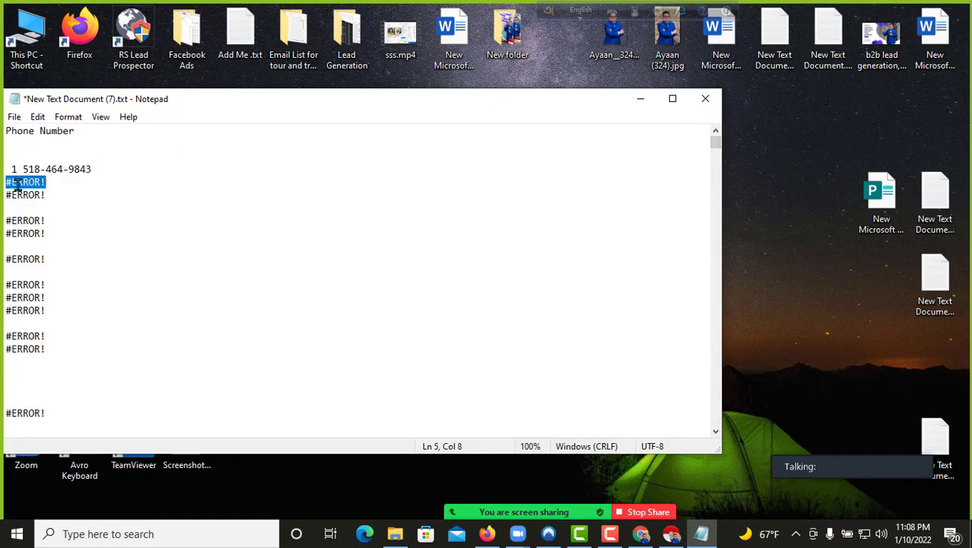
# Step: Close the text document without saving and switch back to the Google Sheets spreadsheet
pyautogui.click(705, 98)
pyautogui.click(506, 283)
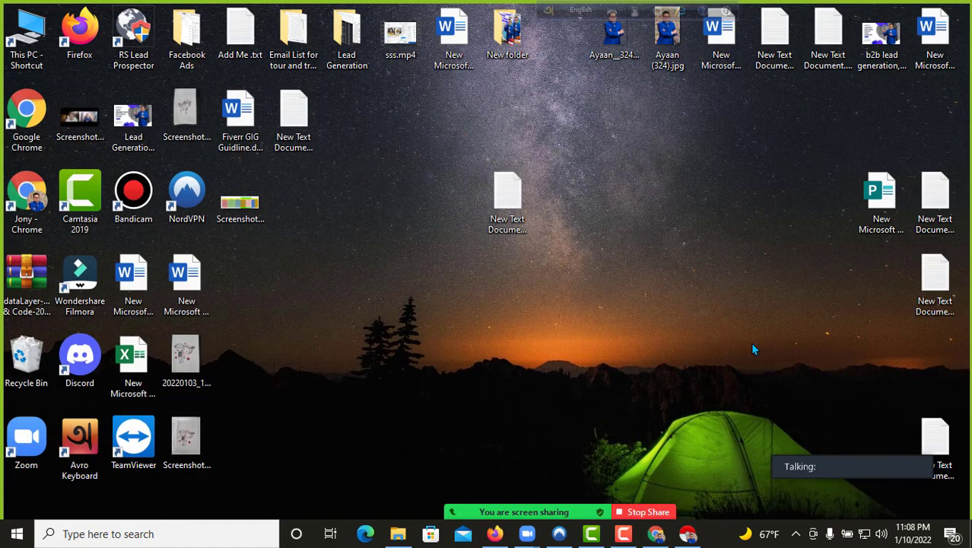
pyautogui.click(656, 533)
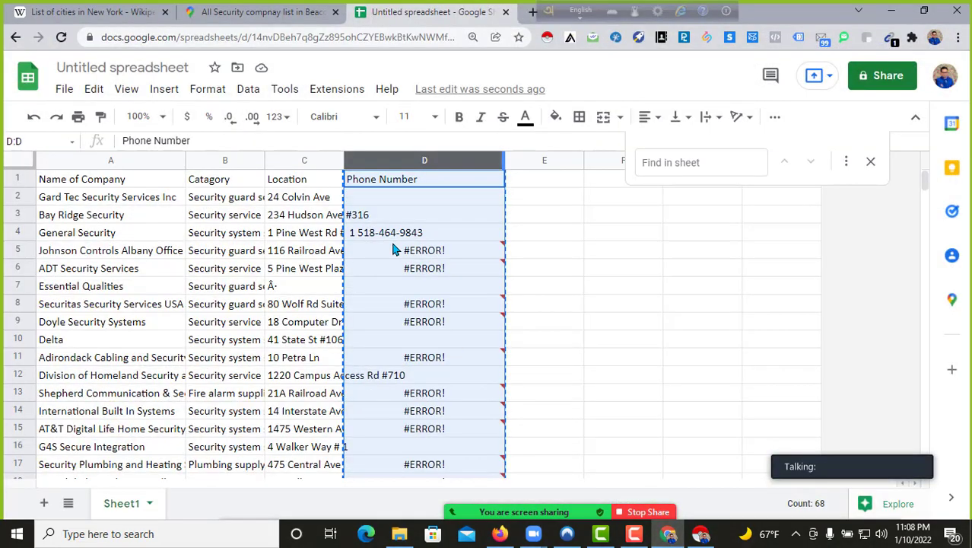
# Step: Strip the =+D:D formula prefix from the Johnson Controls Albany Office phone number in D5
pyautogui.click(413, 256)
pyautogui.doubleClick(413, 256)
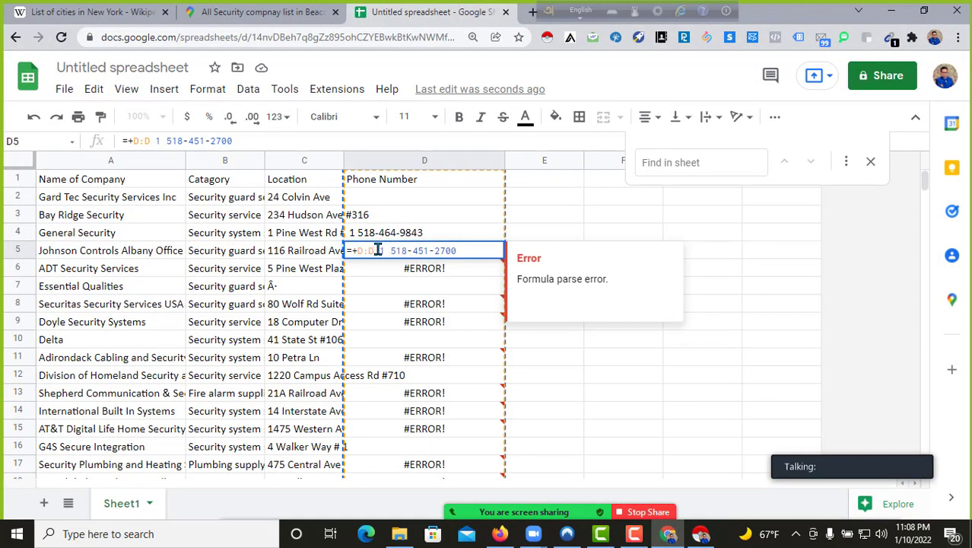
pyautogui.moveTo(379, 250); pyautogui.dragTo(330, 254)
pyautogui.press('BackSpace')
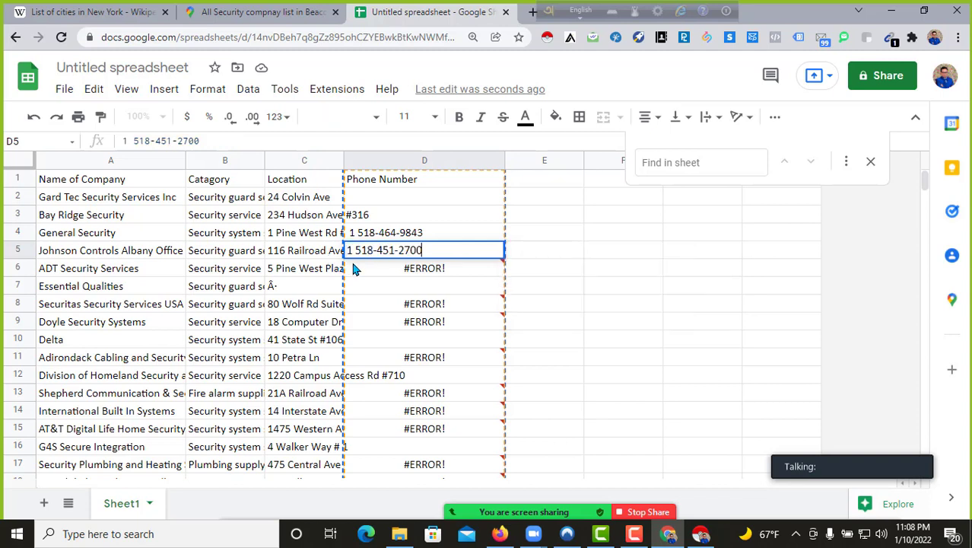
# Step: Strip the leading =+ from the ADT Security Services phone number in D6
pyautogui.click(370, 272)
pyautogui.doubleClick(384, 268)
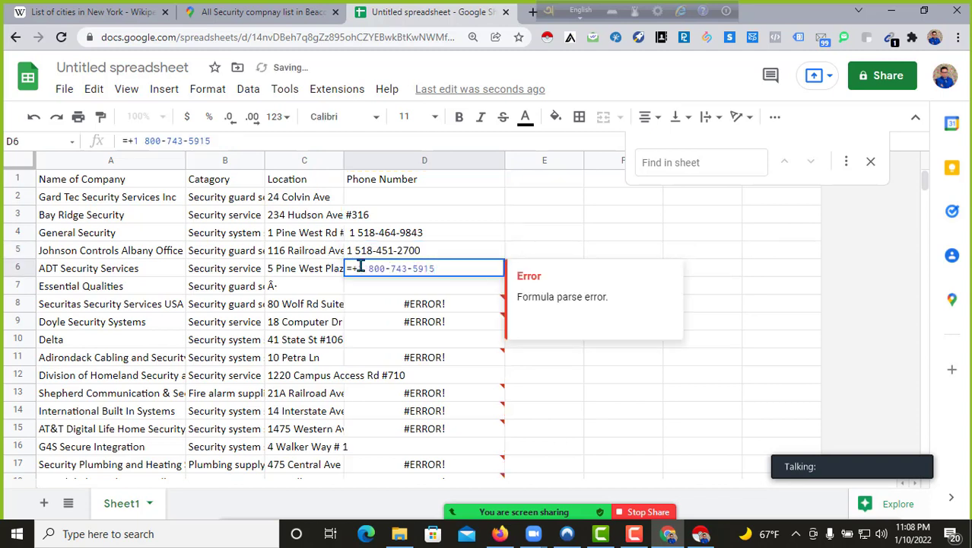
pyautogui.moveTo(360, 266); pyautogui.dragTo(321, 268)
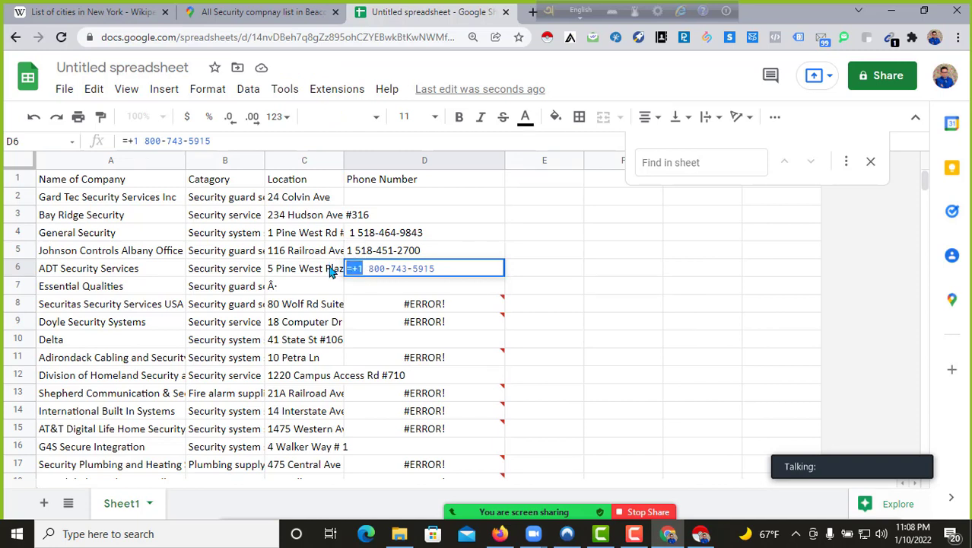
pyautogui.click(362, 265)
pyautogui.press('BackSpace')
pyautogui.press('BackSpace')
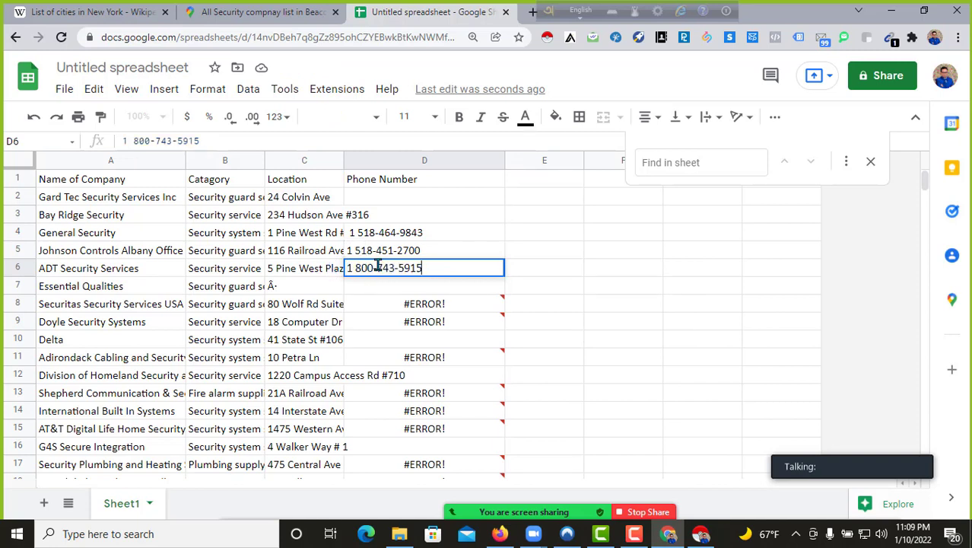
pyautogui.press('Return')
# Step: Strip the leading =+ from the Securitas Security Services USA phone number in D8
pyautogui.doubleClick(375, 310)
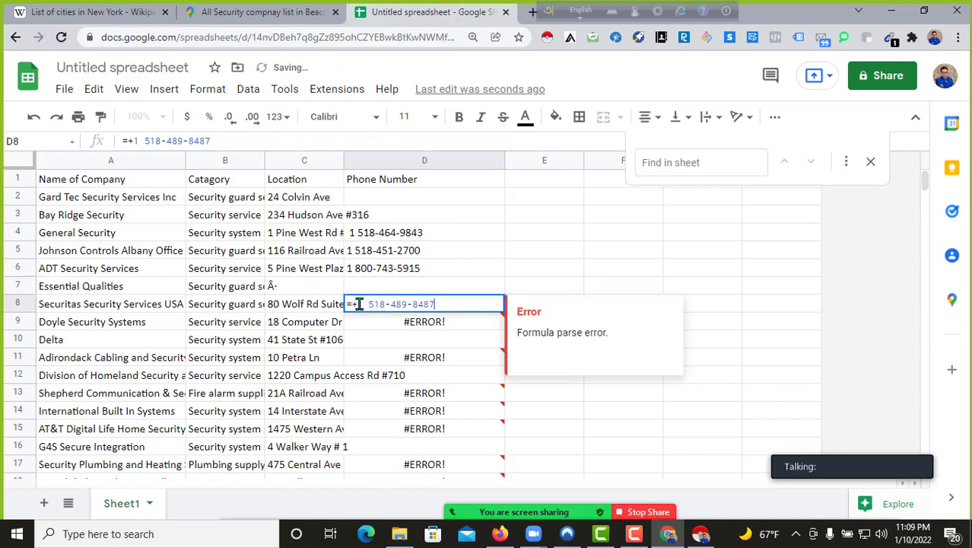
pyautogui.click(362, 304)
pyautogui.press('BackSpace')
pyautogui.press('BackSpace')
pyautogui.press('Return')
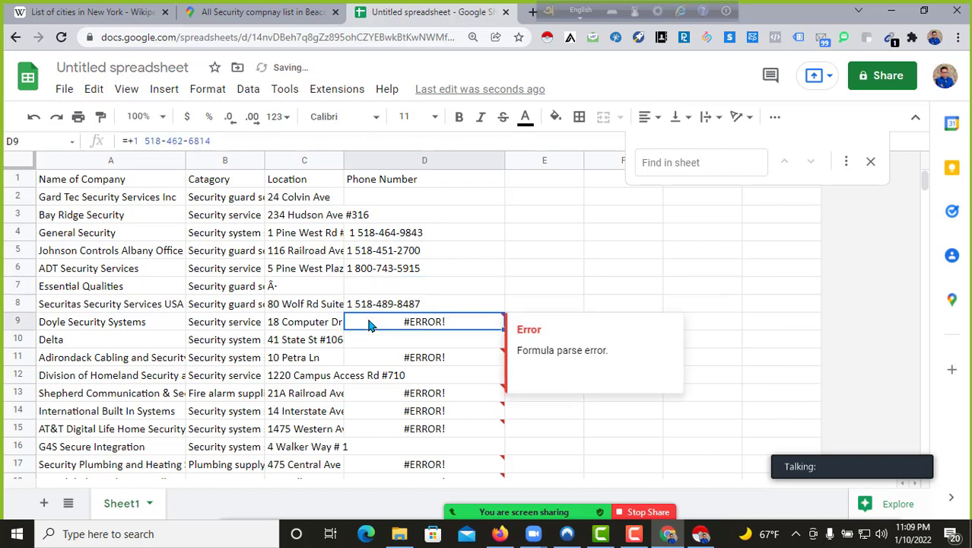
# Step: Strip the leading =+ from the Doyle Security Systems phone number in D9
pyautogui.doubleClick(361, 322)
pyautogui.moveTo(358, 322); pyautogui.dragTo(344, 324)
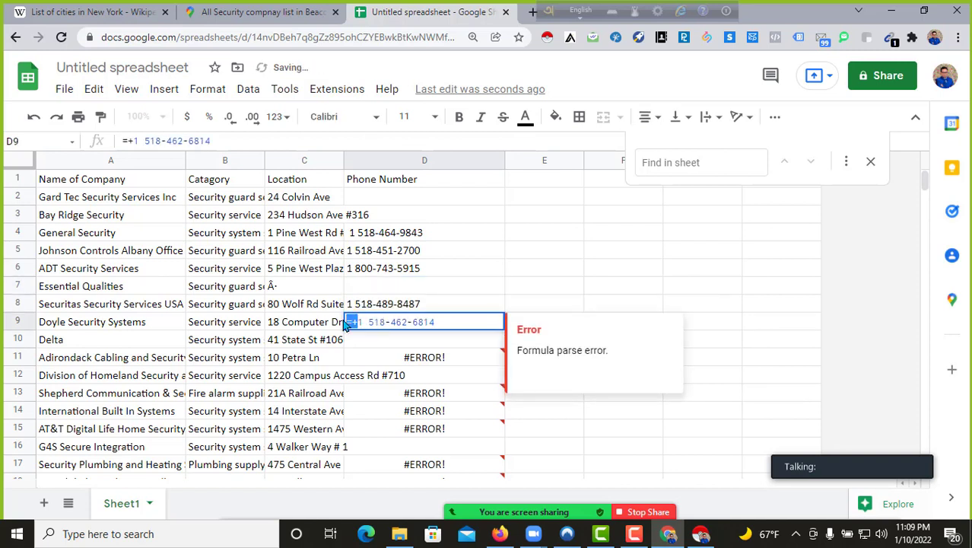
pyautogui.press('BackSpace')
pyautogui.press('Return')
# Step: Strip the leading =+ from the Adirondack Cabling and Security phone number in D11
pyautogui.click(381, 355)
pyautogui.doubleClick(356, 354)
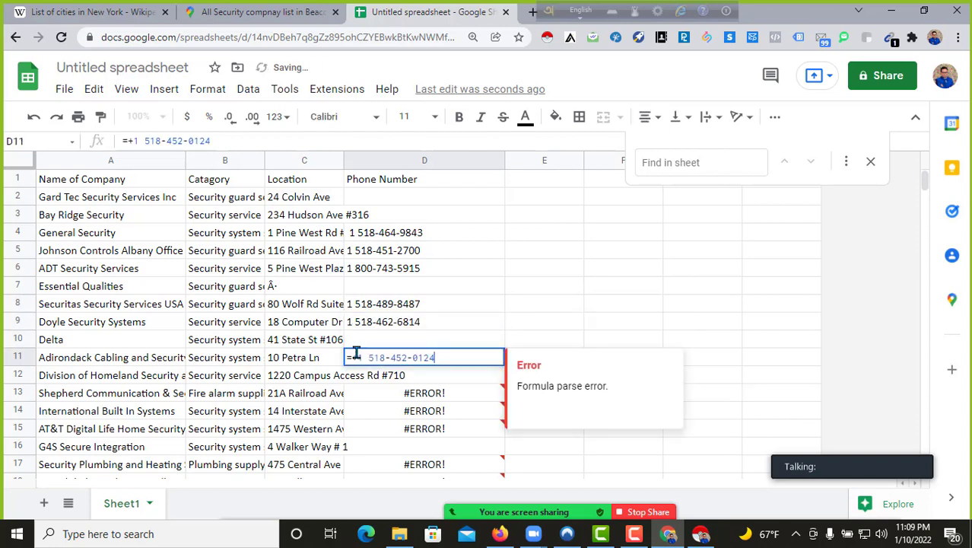
pyautogui.moveTo(356, 354); pyautogui.dragTo(344, 356)
pyautogui.press('BackSpace')
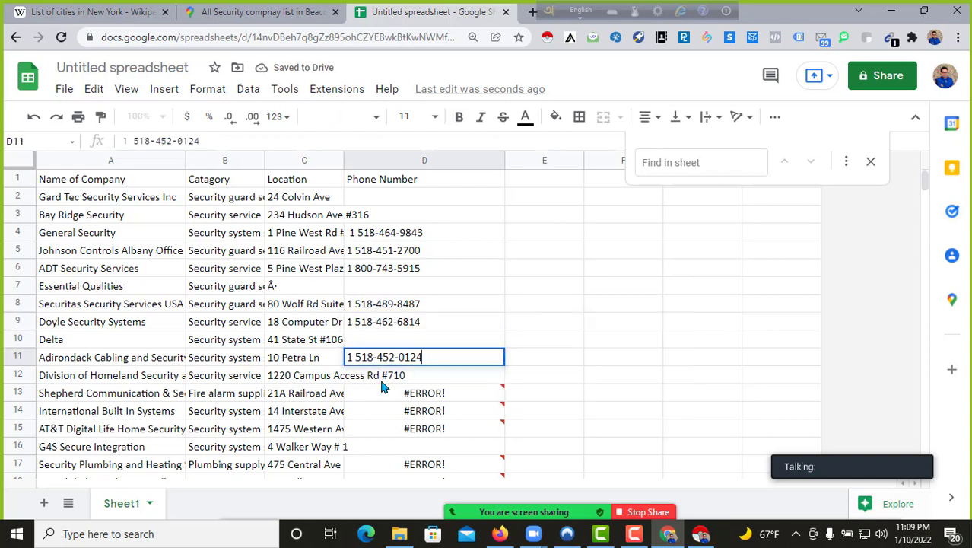
pyautogui.press('Return')
# Step: Strip the leading =+ from the Shepherd Communication & Security phone number in D13
pyautogui.doubleClick(408, 394)
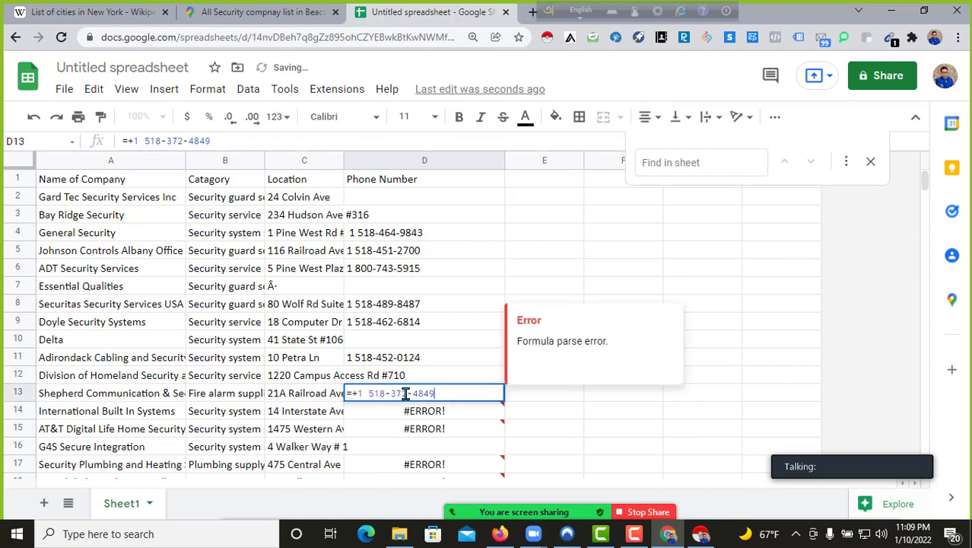
pyautogui.moveTo(356, 389); pyautogui.dragTo(344, 392)
pyautogui.press('BackSpace')
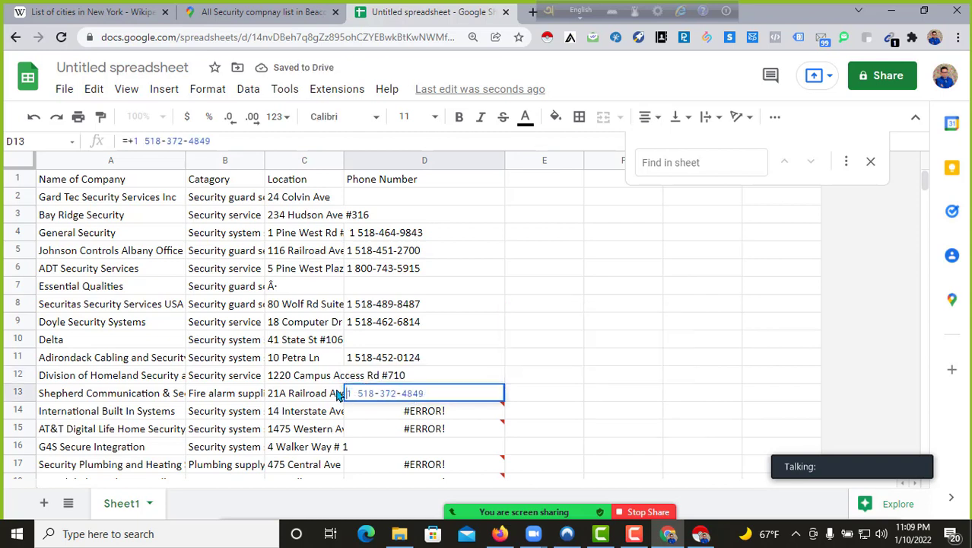
pyautogui.press('Return')
# Step: Try to find every =+ in the Phone Number column by searching the sheet for the prefix copied from D14
pyautogui.doubleClick(388, 411)
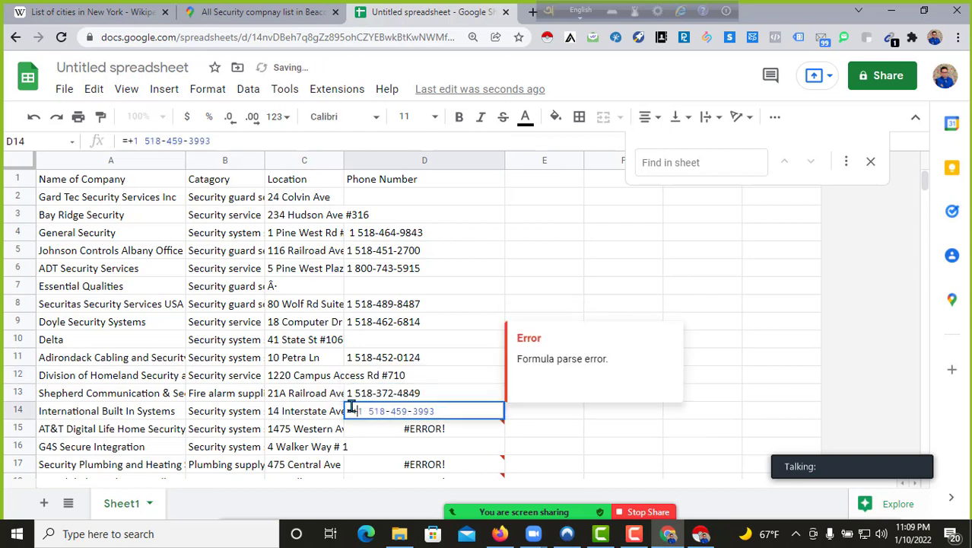
pyautogui.moveTo(353, 409); pyautogui.dragTo(342, 412)
pyautogui.hotkey('ctrl', 'c')
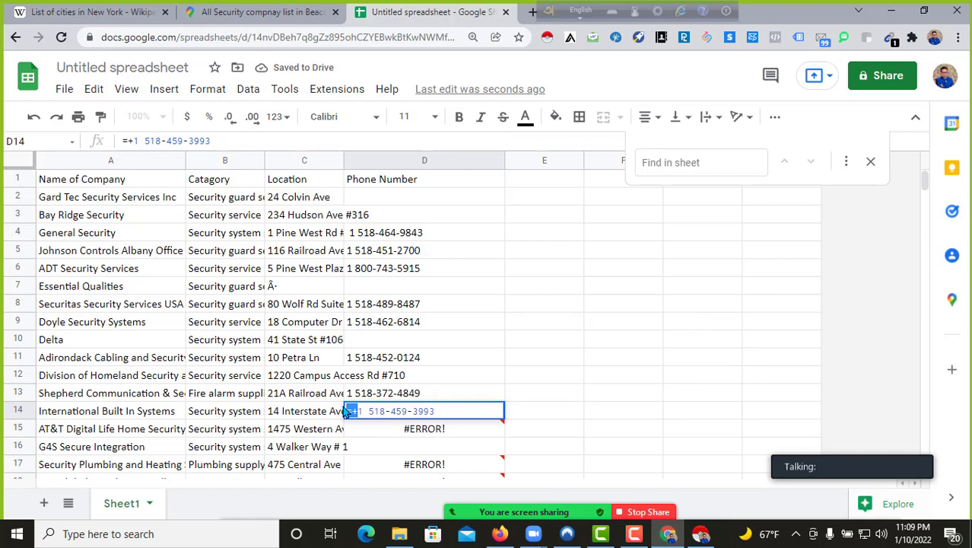
pyautogui.click(421, 162)
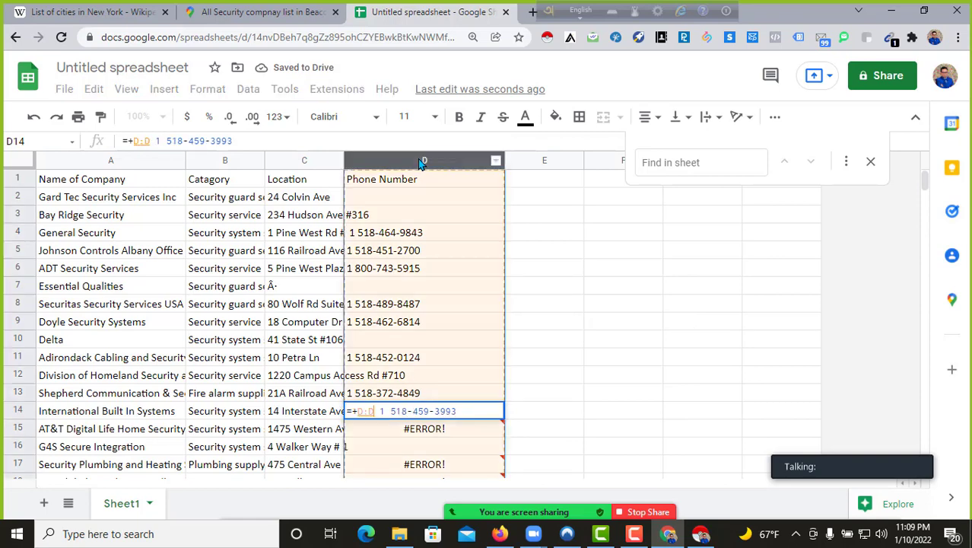
pyautogui.click(643, 169)
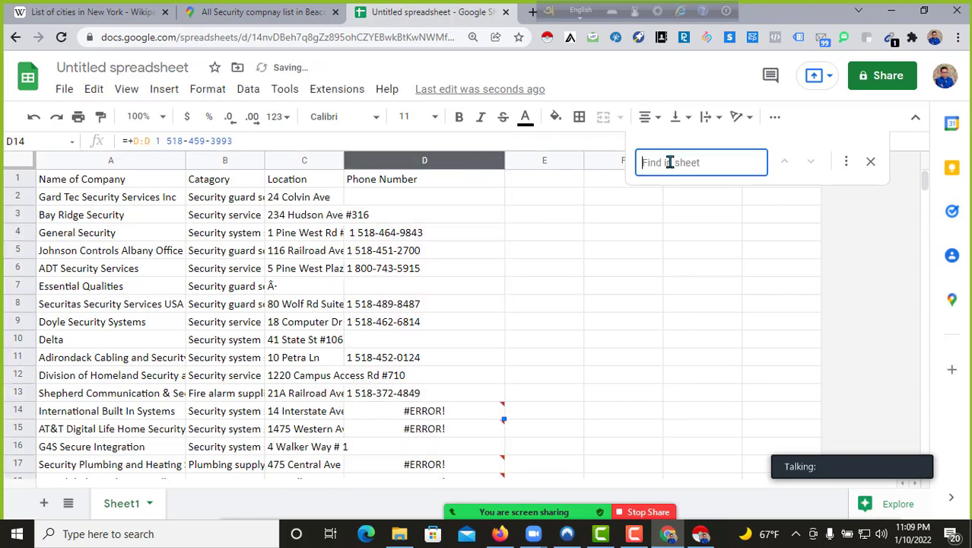
pyautogui.hotkey('ctrl', 'v')
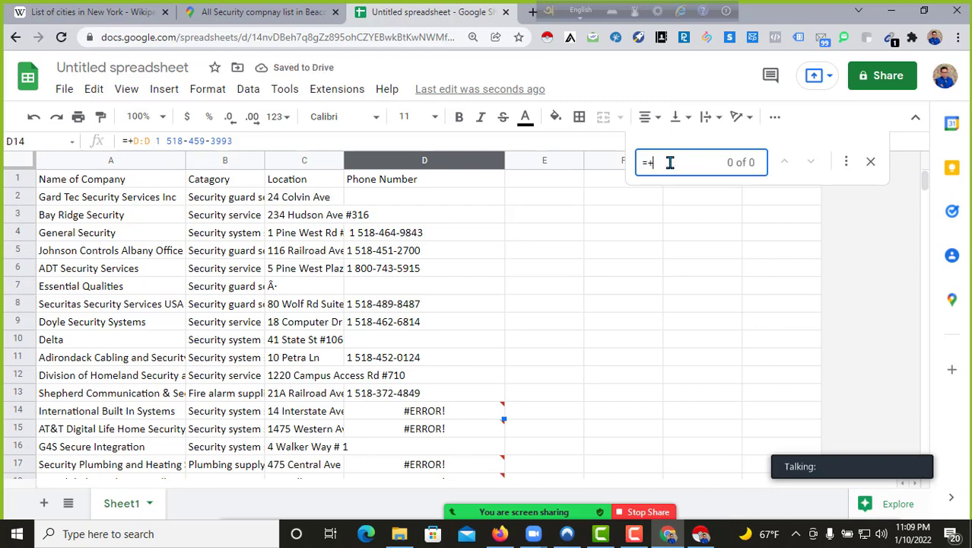
pyautogui.click(425, 162)
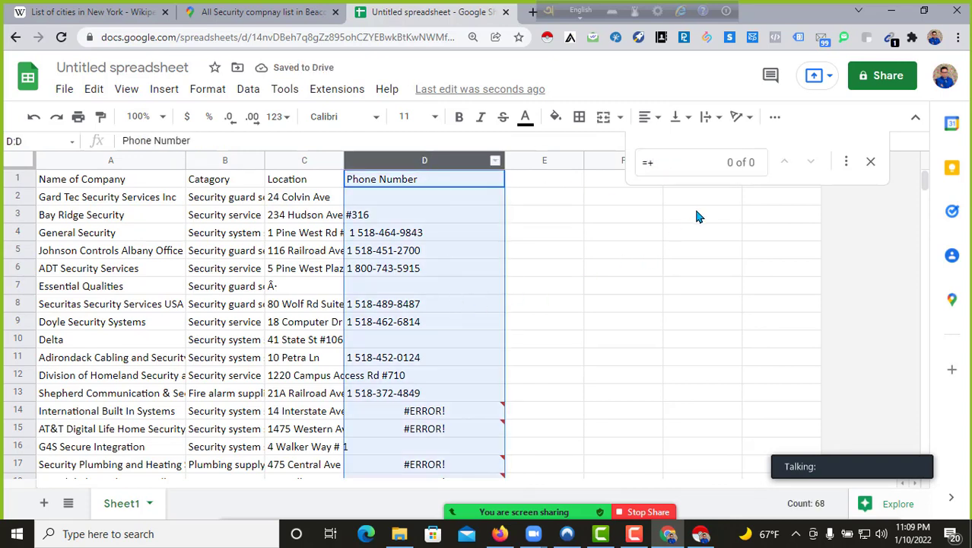
pyautogui.doubleClick(703, 172)
pyautogui.click(870, 162)
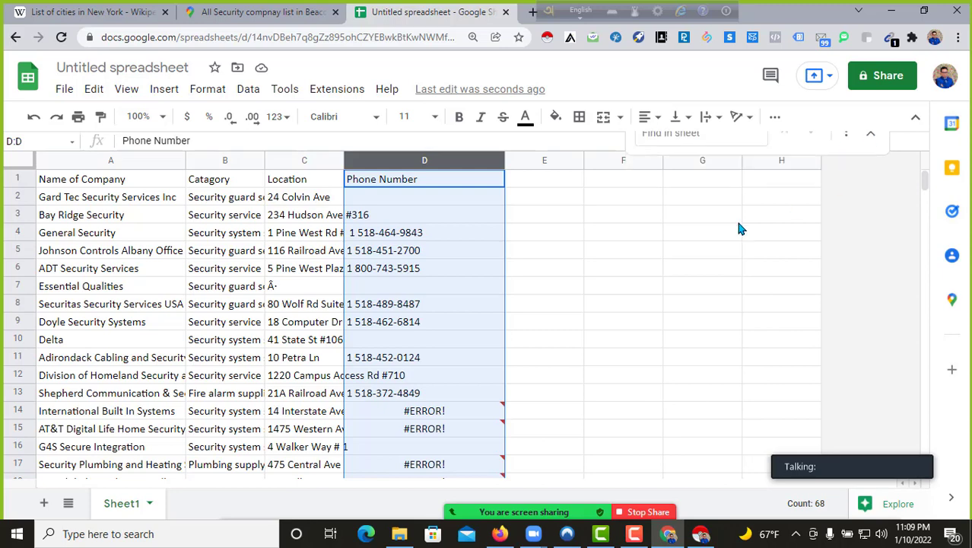
# Step: Strip the =+D:D prefix from the International Built In Systems phone number in D14
pyautogui.doubleClick(379, 396)
pyautogui.click(384, 409)
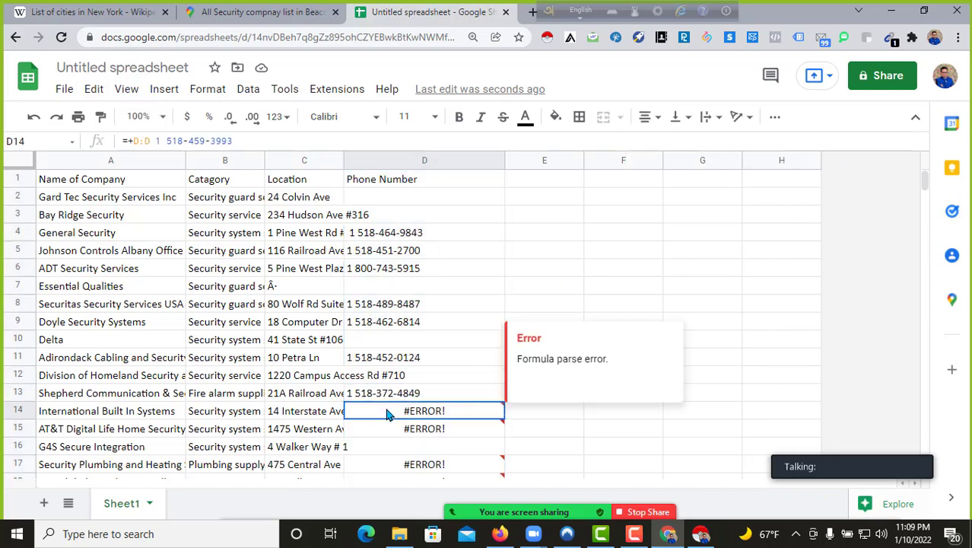
pyautogui.doubleClick(388, 410)
pyautogui.moveTo(356, 407); pyautogui.dragTo(331, 412)
pyautogui.press('BackSpace')
pyautogui.press('Return')
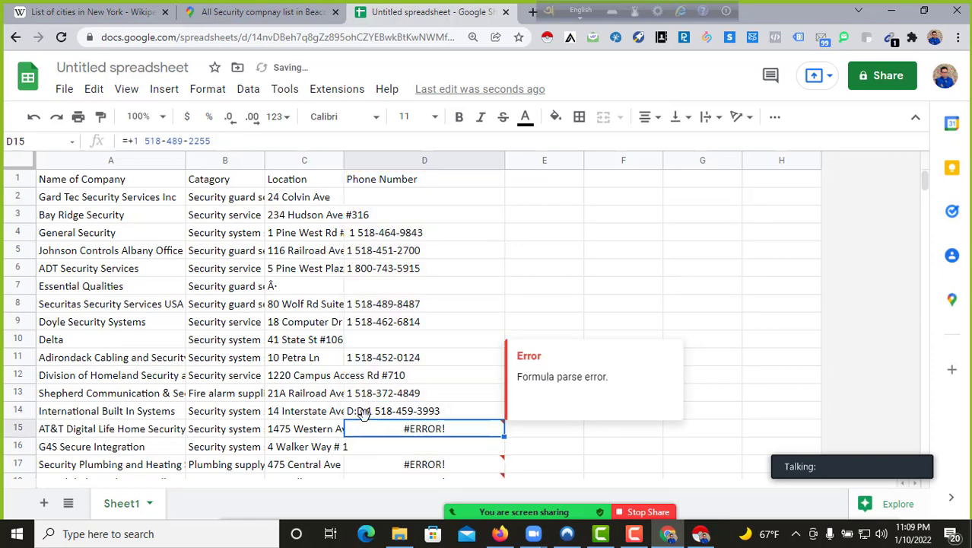
pyautogui.click(369, 411)
pyautogui.doubleClick(370, 412)
pyautogui.moveTo(370, 412); pyautogui.dragTo(320, 412)
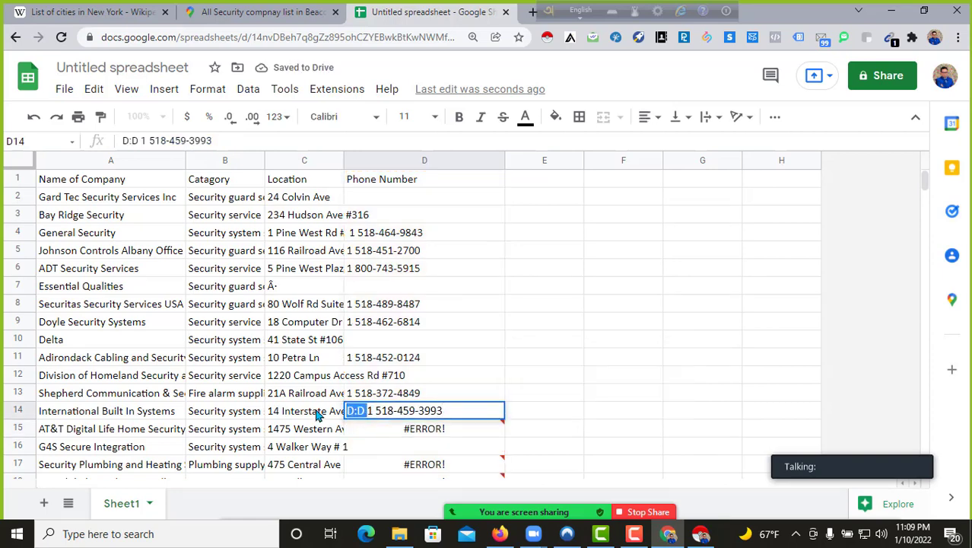
pyautogui.press('BackSpace')
pyautogui.press('Return')
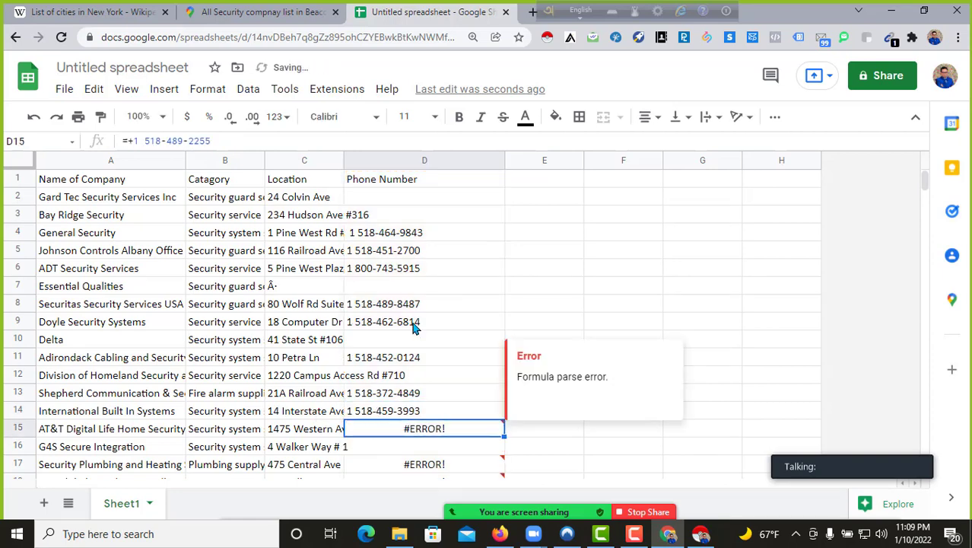
# Step: Check the Bay Ridge Security phone number cell D3 for content and delete that company's row
pyautogui.click(372, 219)
pyautogui.doubleClick(378, 215)
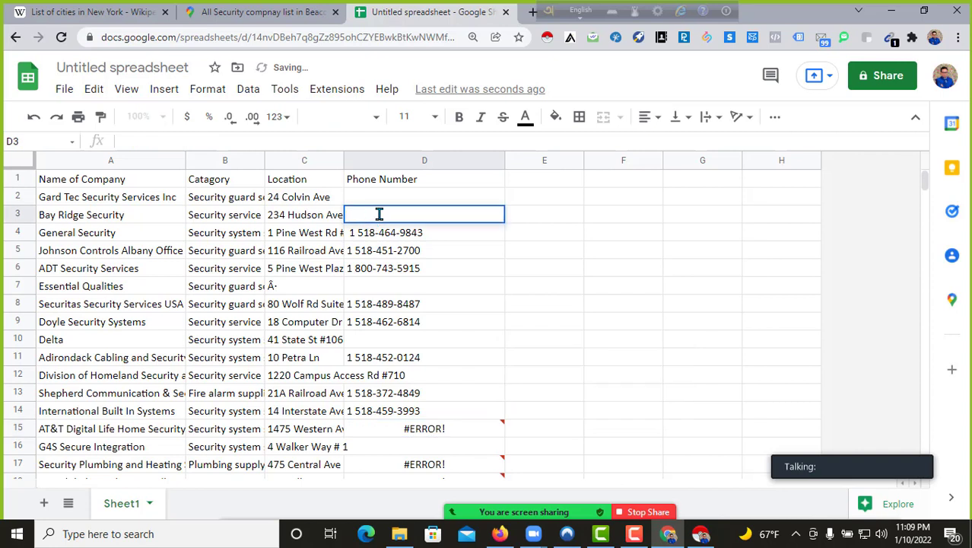
pyautogui.click(405, 278)
pyautogui.doubleClick(358, 216)
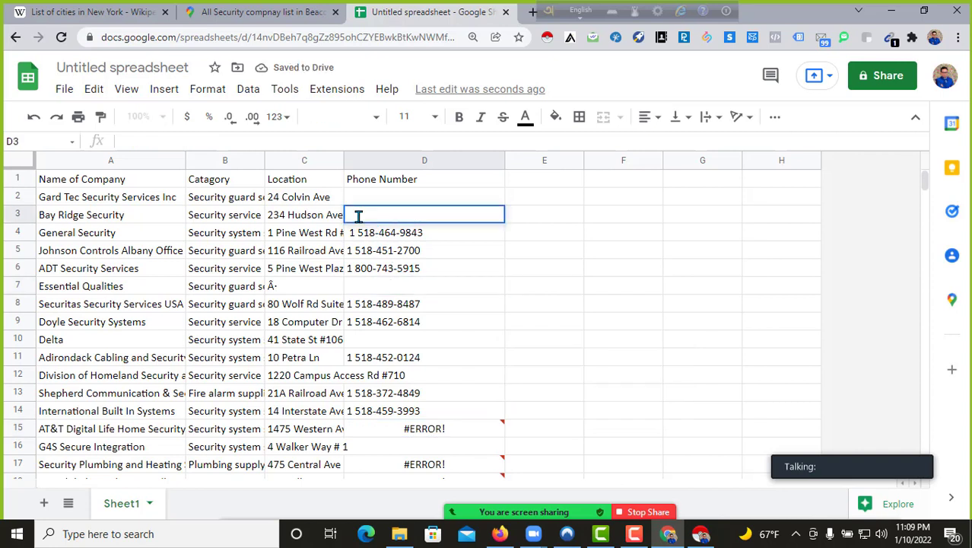
pyautogui.click(537, 232)
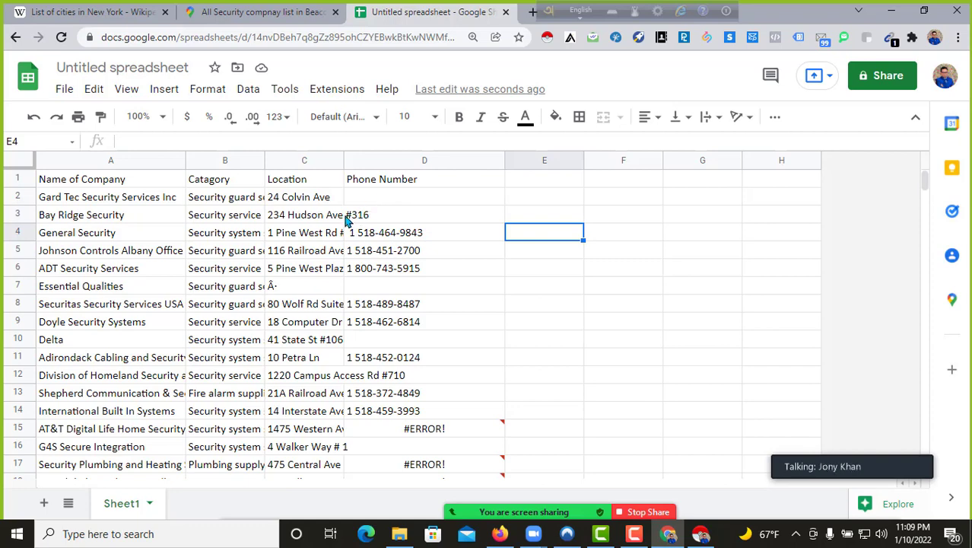
pyautogui.click(10, 216)
pyautogui.rightClick(10, 216)
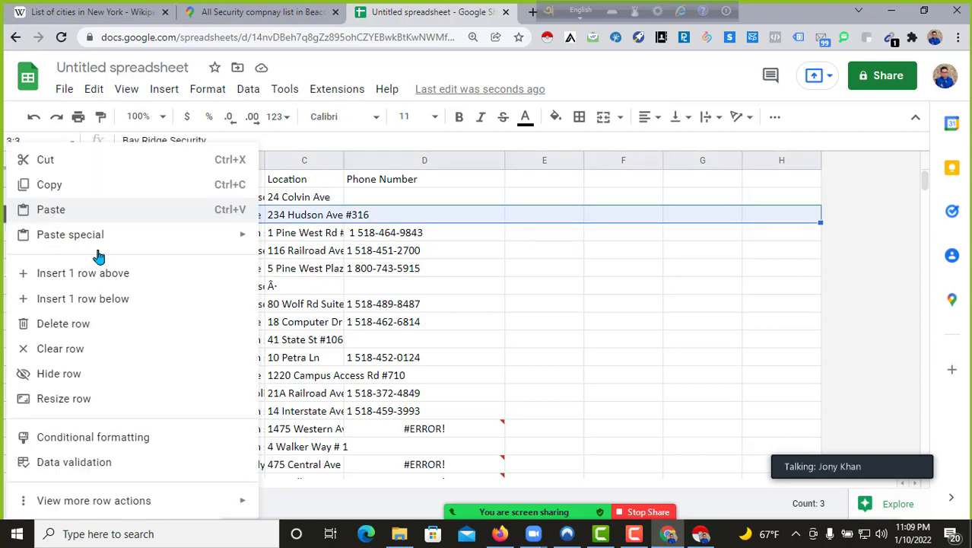
pyautogui.click(64, 323)
# Step: Add the column headers Company URL in E1 and Company Email in F1
pyautogui.click(348, 197)
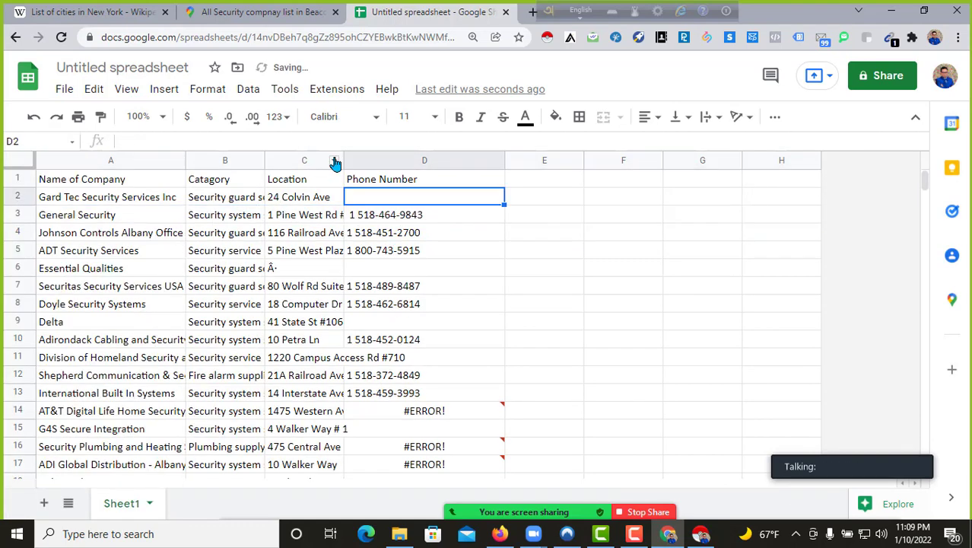
pyautogui.click(521, 156)
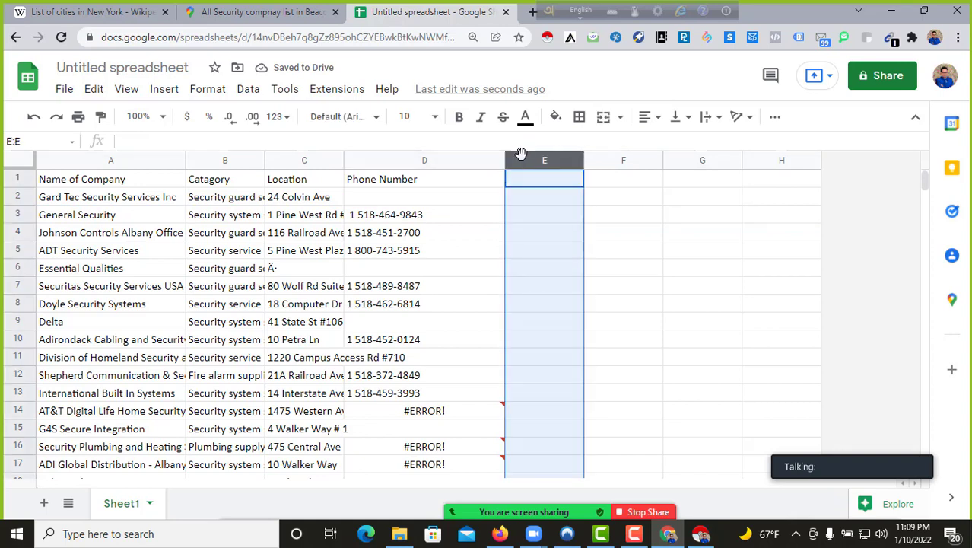
pyautogui.click(523, 187)
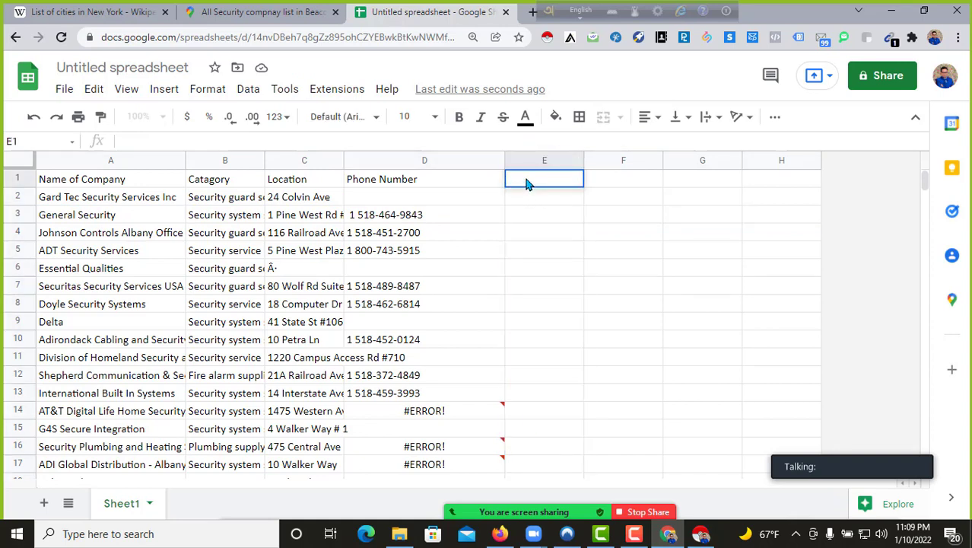
pyautogui.write('Company URL')
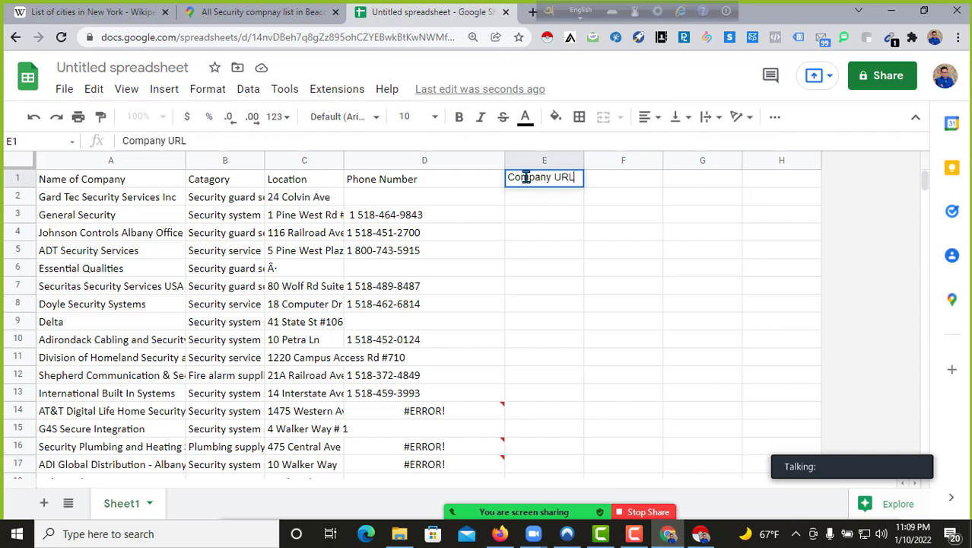
pyautogui.doubleClick(612, 176)
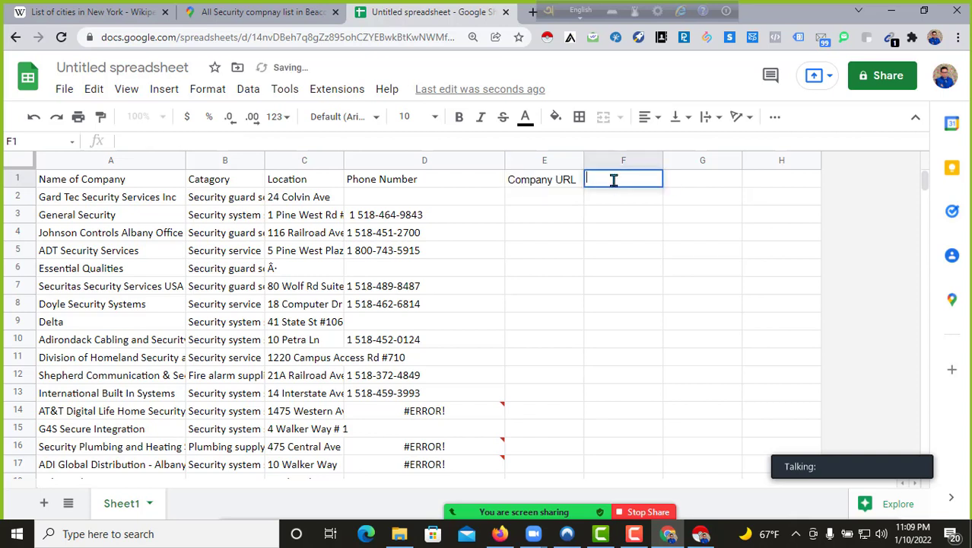
pyautogui.write('Company ')
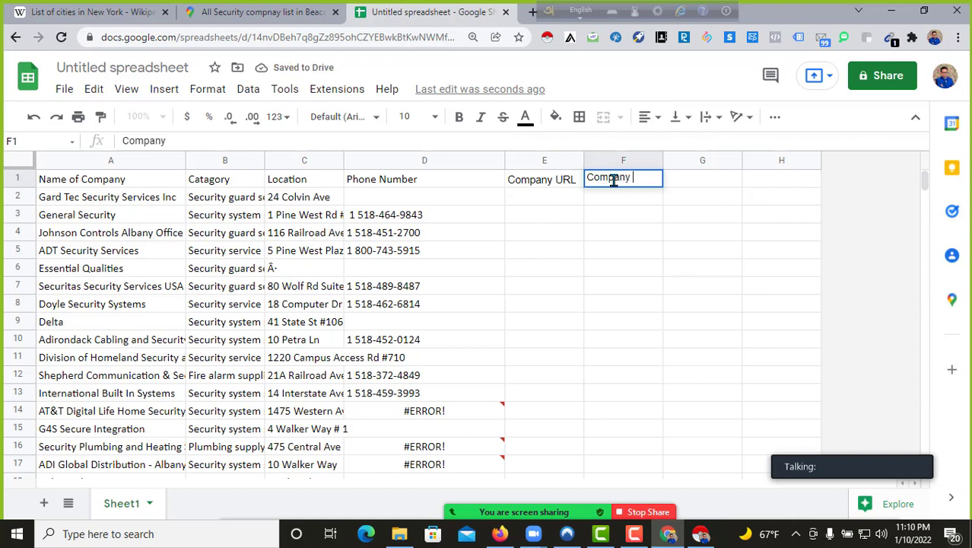
pyautogui.write('Email')
pyautogui.click(542, 201)
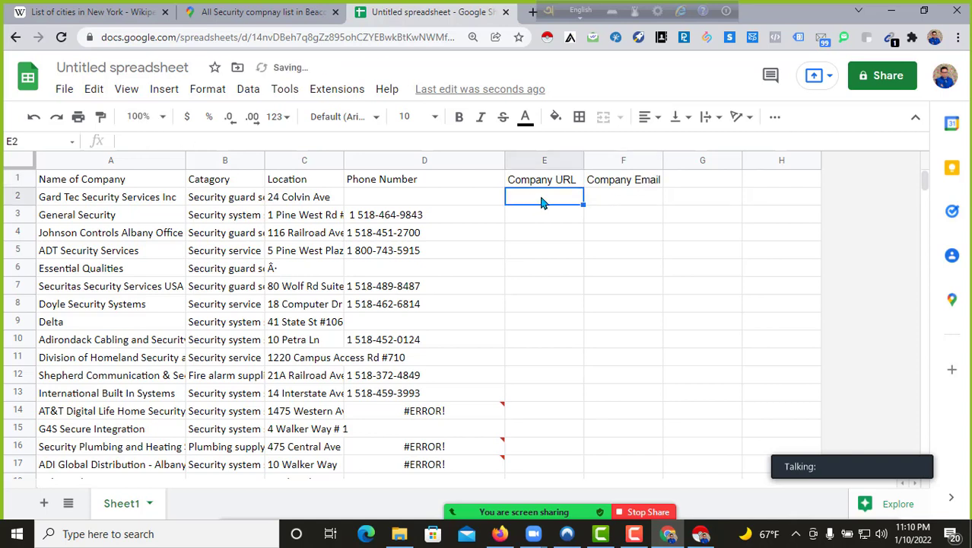
# Step: Format the header row 1 as bold with black text
pyautogui.click(29, 181)
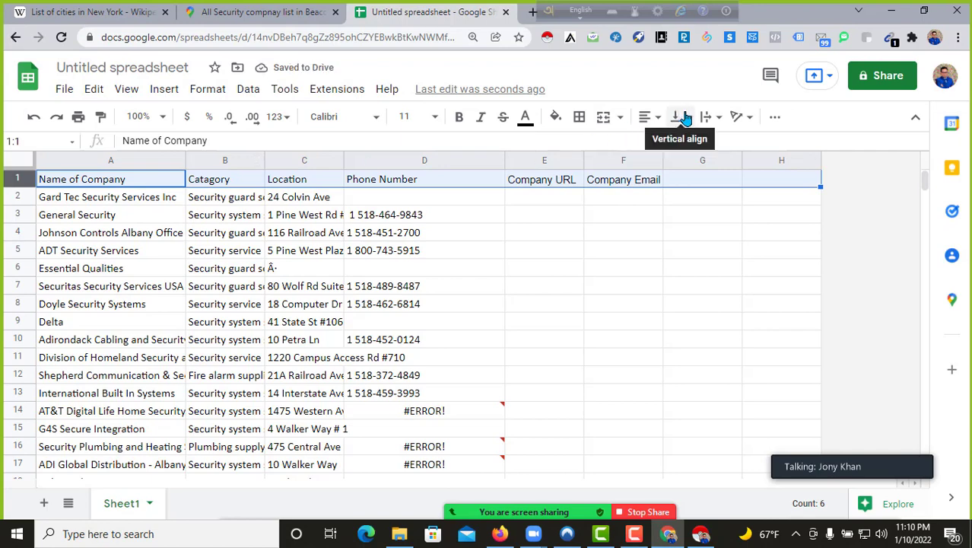
pyautogui.click(525, 117)
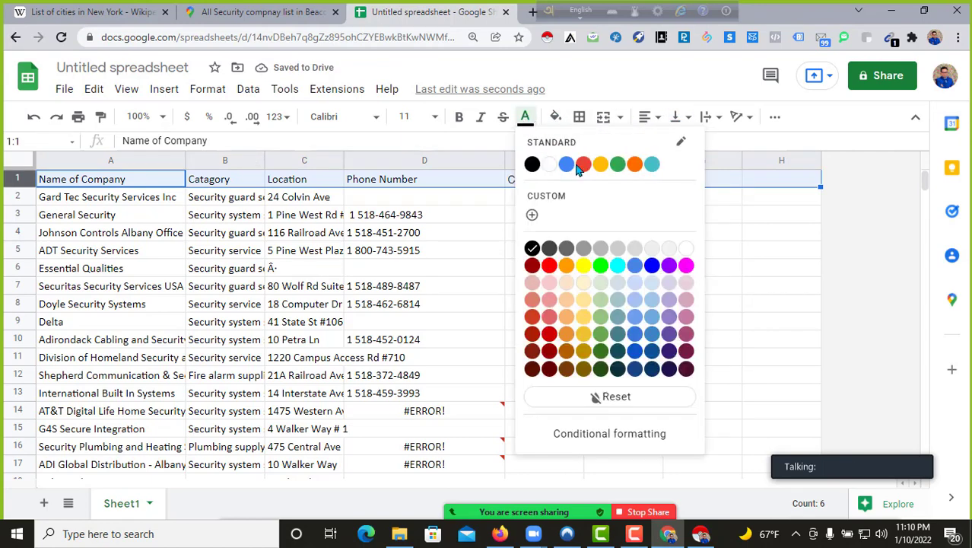
pyautogui.click(583, 317)
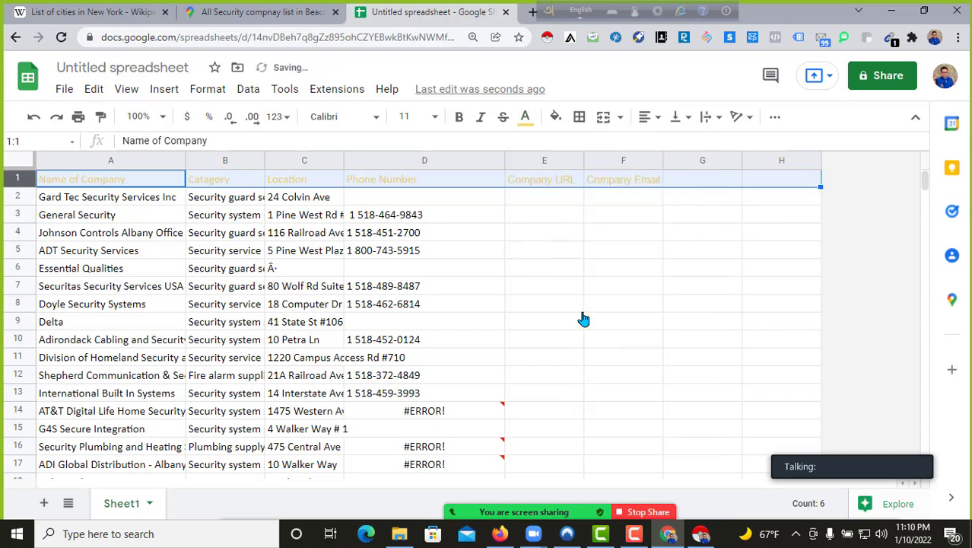
pyautogui.click(456, 115)
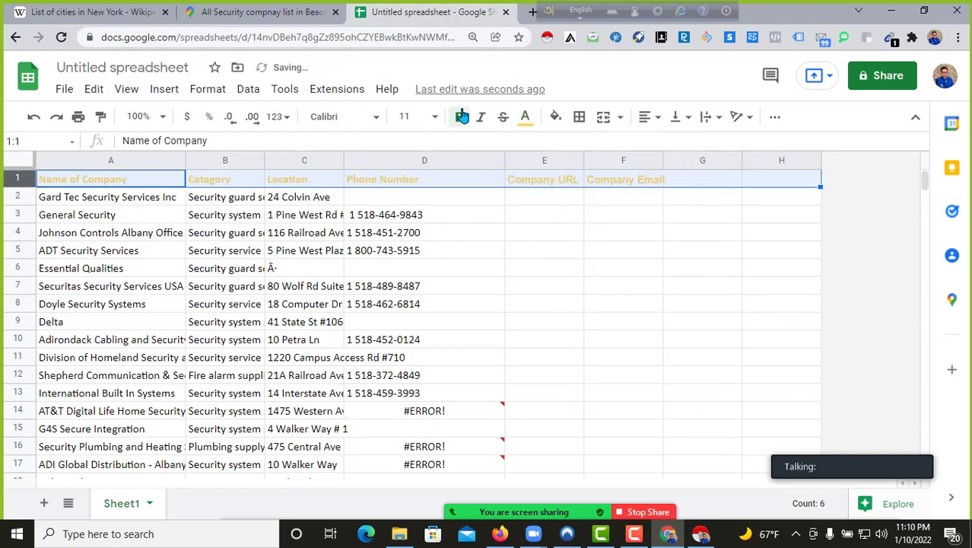
pyautogui.click(525, 117)
pyautogui.click(537, 252)
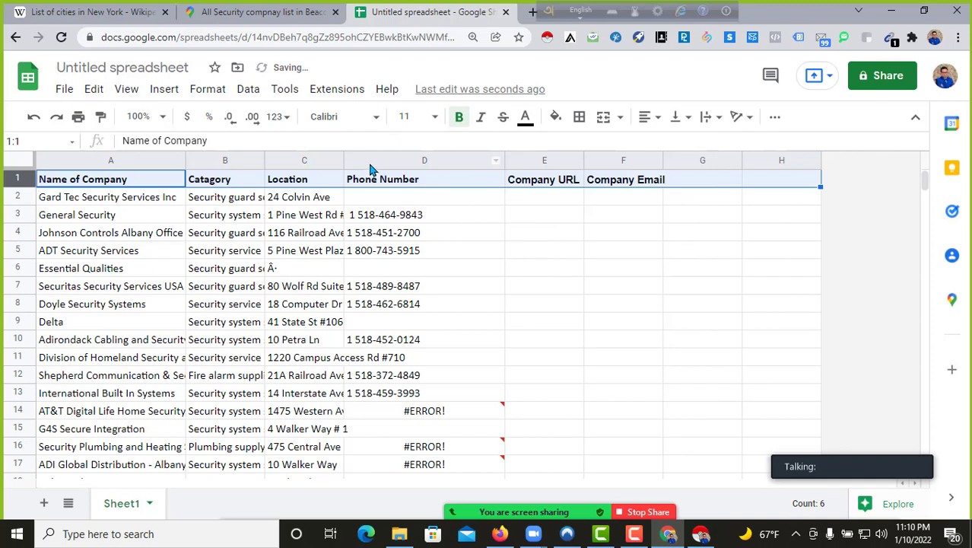
# Step: Fill the header row 1 with a light golden yellow background
pyautogui.click(555, 116)
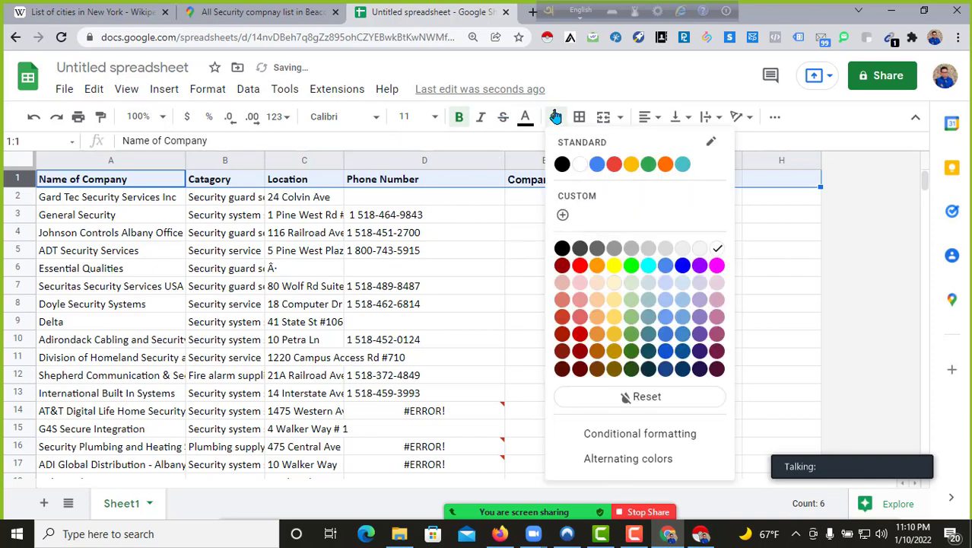
pyautogui.click(631, 265)
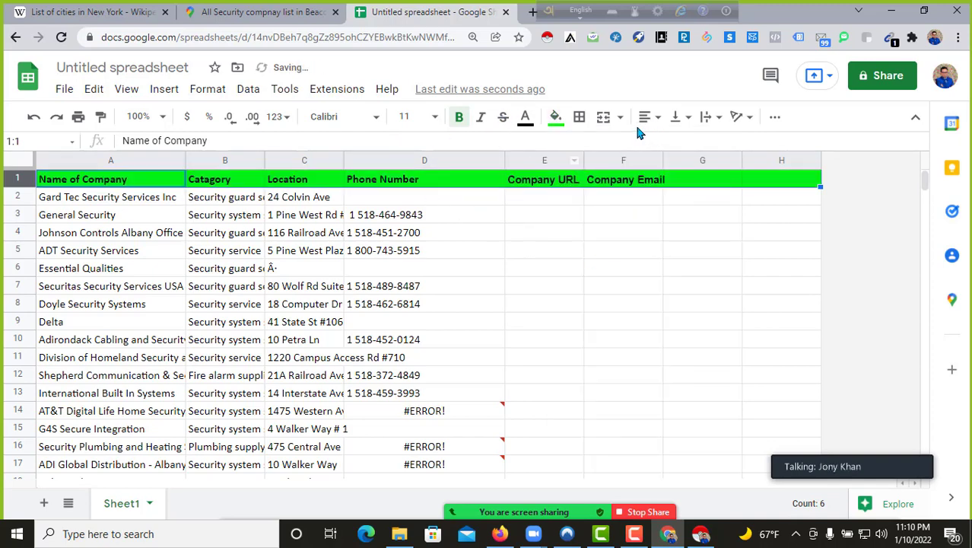
pyautogui.click(555, 116)
pyautogui.click(609, 325)
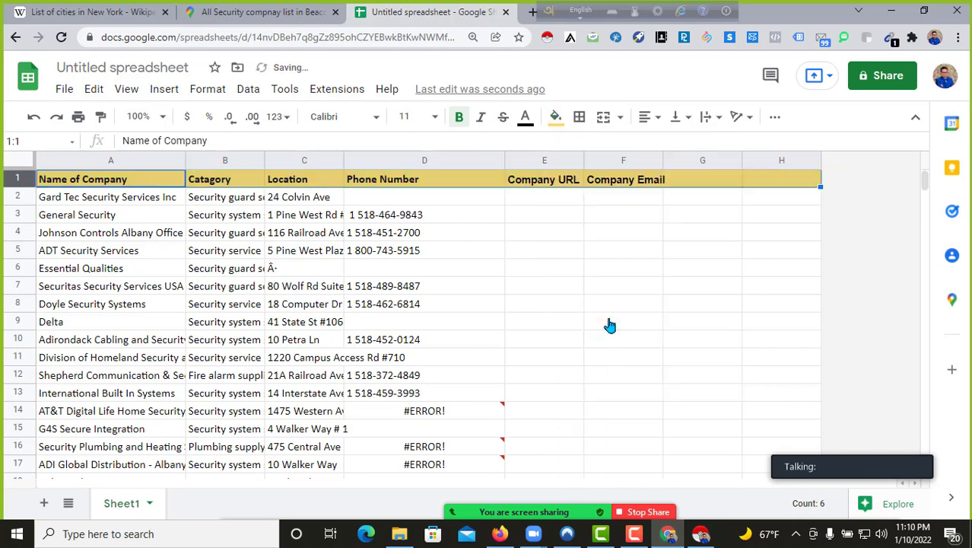
pyautogui.click(351, 197)
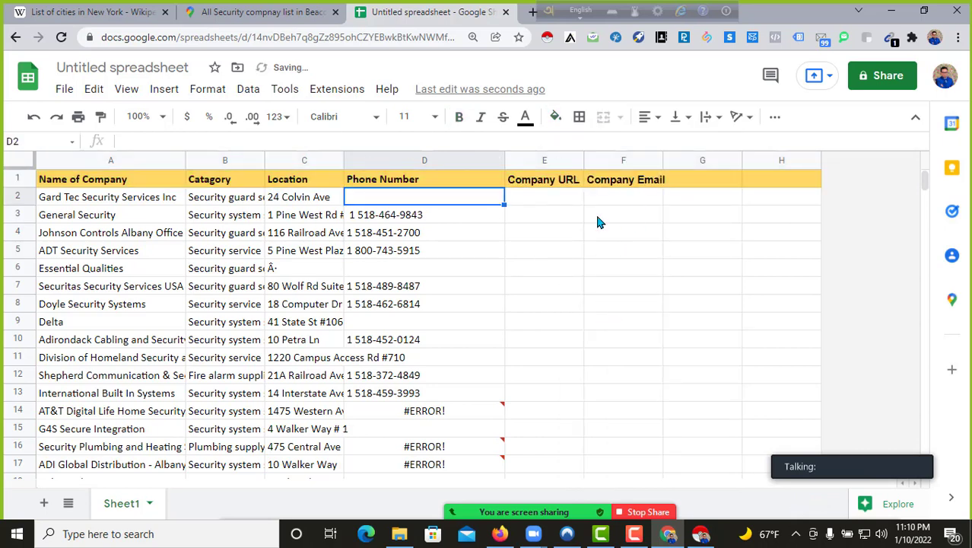
# Step: Copy the company name Gard Tec Security Services Inc from cell A2 into the address bar of a new browser tab
pyautogui.click(553, 204)
pyautogui.doubleClick(553, 204)
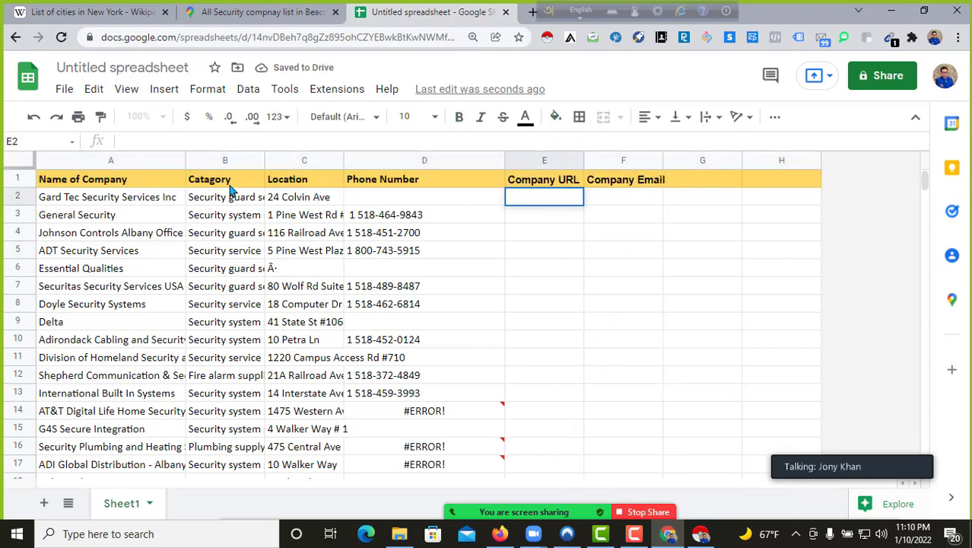
pyautogui.tripleClick(120, 198)
pyautogui.hotkey('ctrl', 'c')
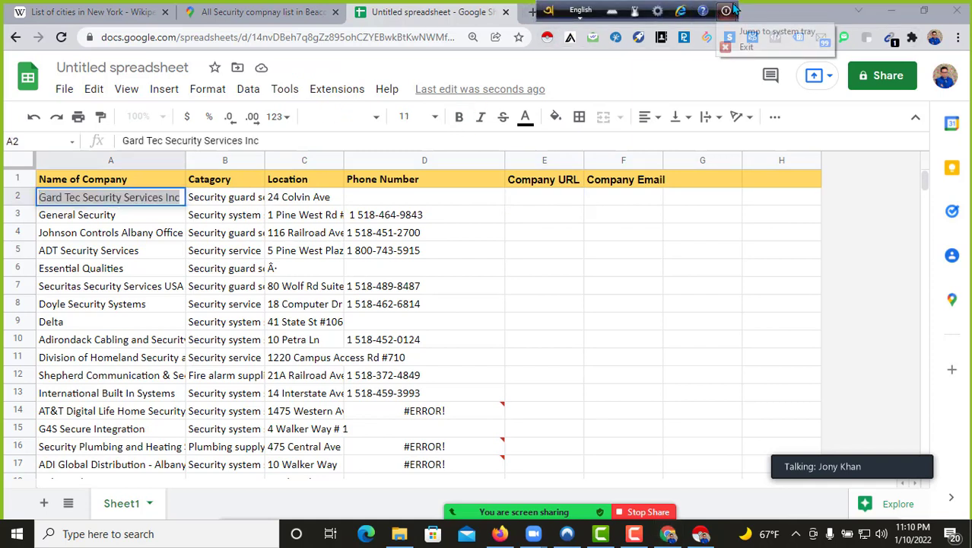
pyautogui.click(532, 12)
pyautogui.click(387, 39)
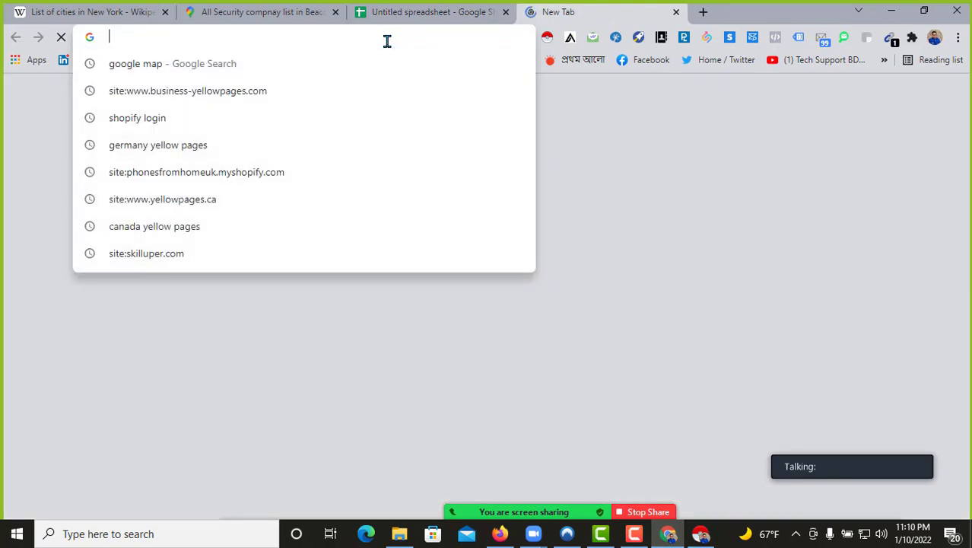
pyautogui.hotkey('ctrl', 'v')
# Step: Append the category Security guard service from cell B2 to the query and run the Google search
pyautogui.click(399, 9)
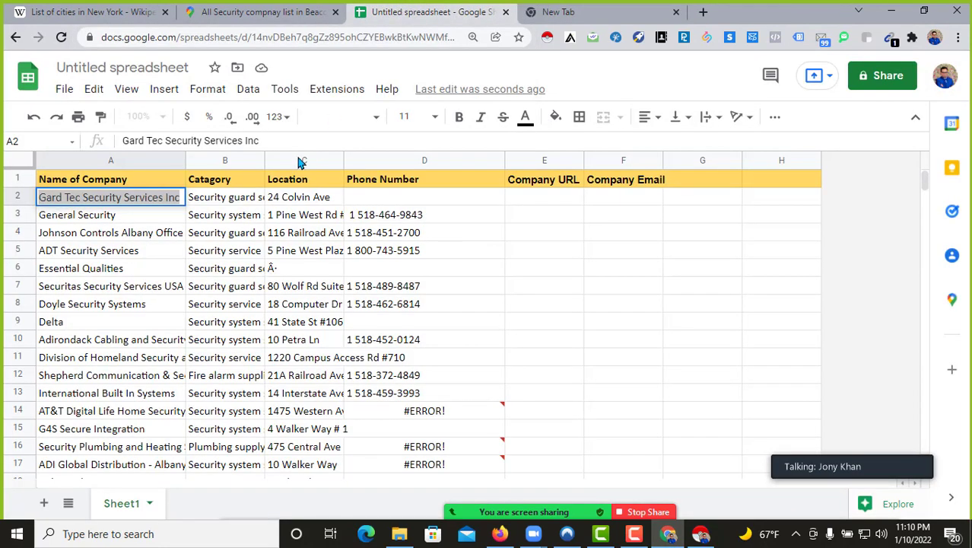
pyautogui.doubleClick(209, 199)
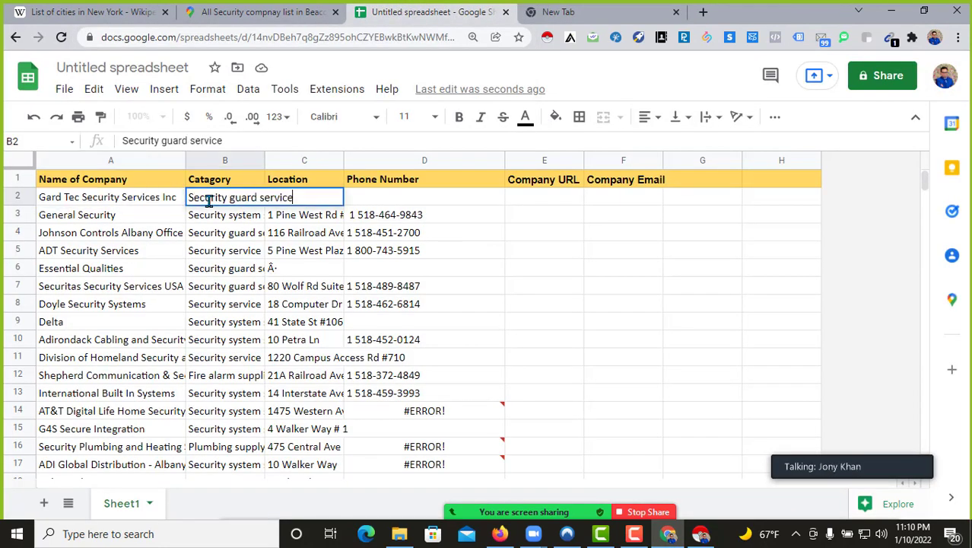
pyautogui.hotkey('ctrl', 'a')
pyautogui.hotkey('ctrl', 'c')
pyautogui.click(563, 11)
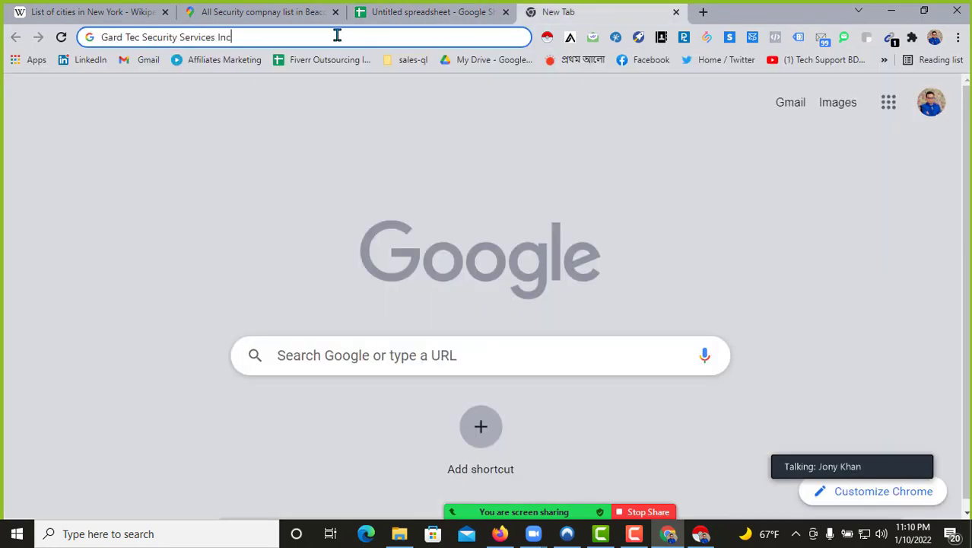
pyautogui.hotkey('ctrl', 'v')
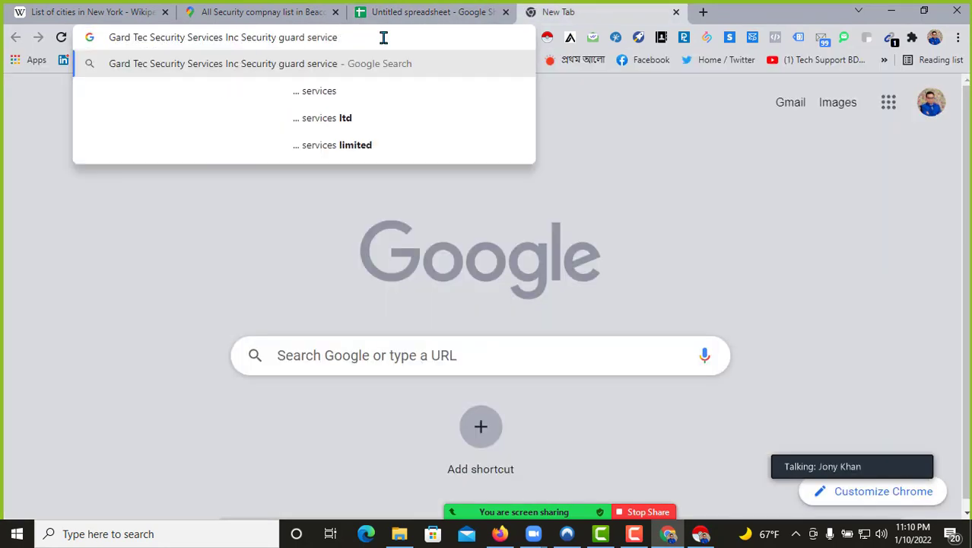
pyautogui.press('Return')
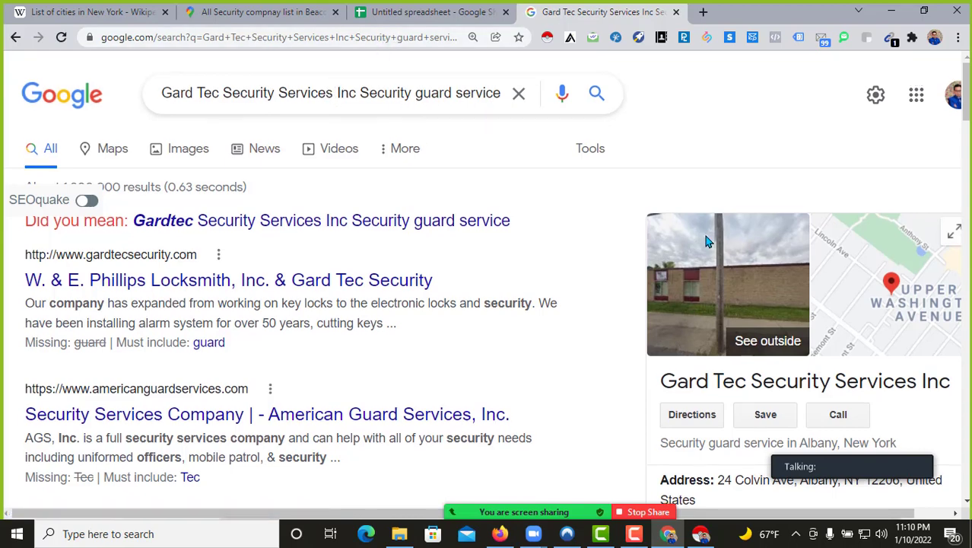
# Step: Examine the search results and the business profile for the Gard Tec company's website and contact details
pyautogui.scroll(-3, 607, 241)
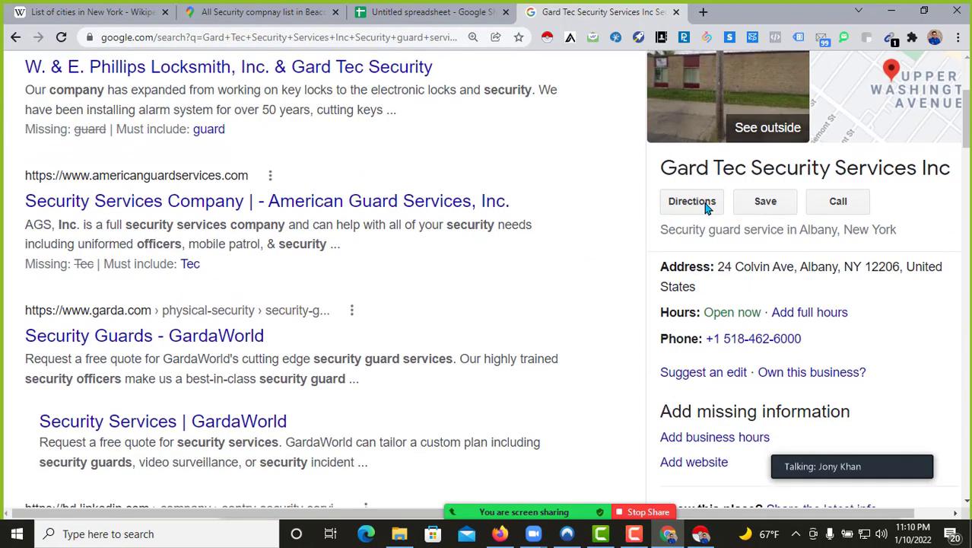
pyautogui.scroll(2, 736, 225)
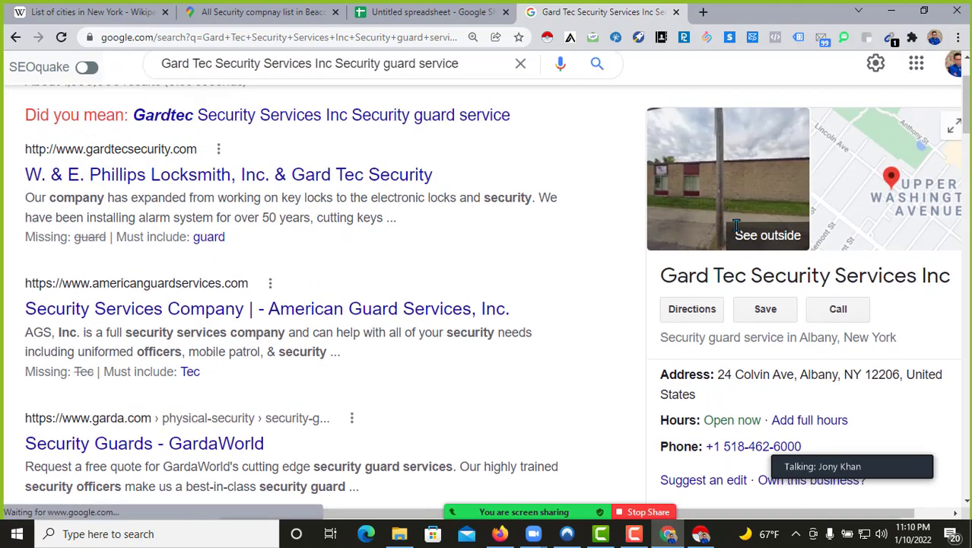
pyautogui.scroll(2, 703, 363)
pyautogui.scroll(-1, 698, 375)
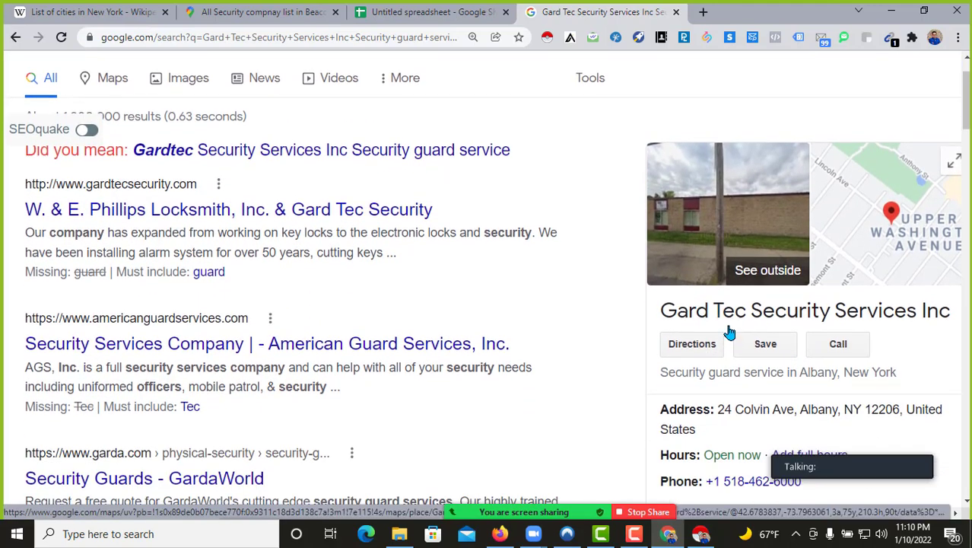
pyautogui.scroll(-2, 729, 332)
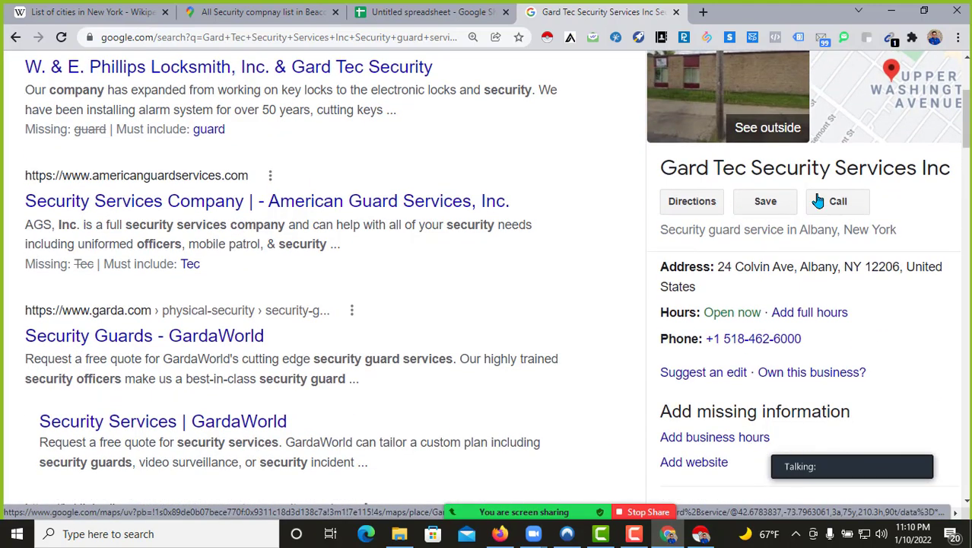
pyautogui.scroll(2, 772, 256)
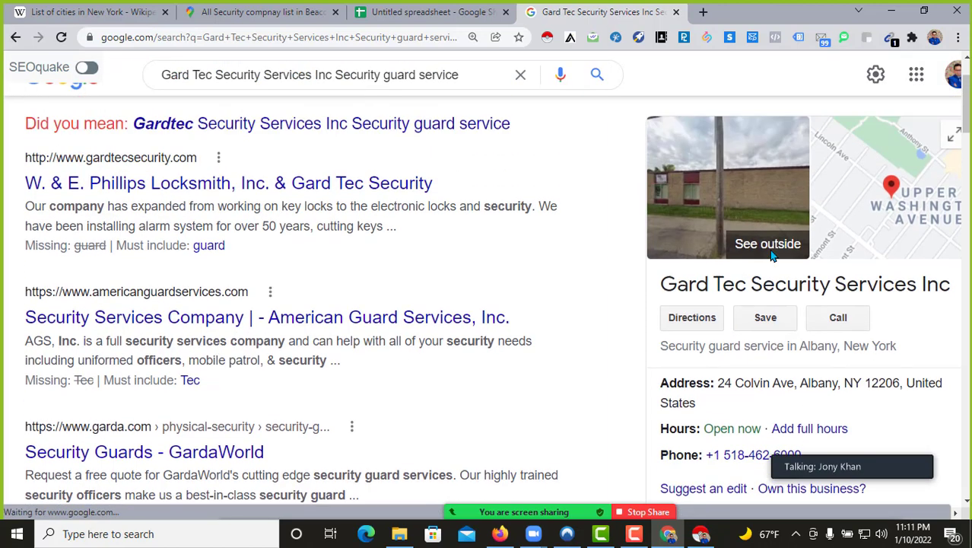
pyautogui.scroll(2, 772, 256)
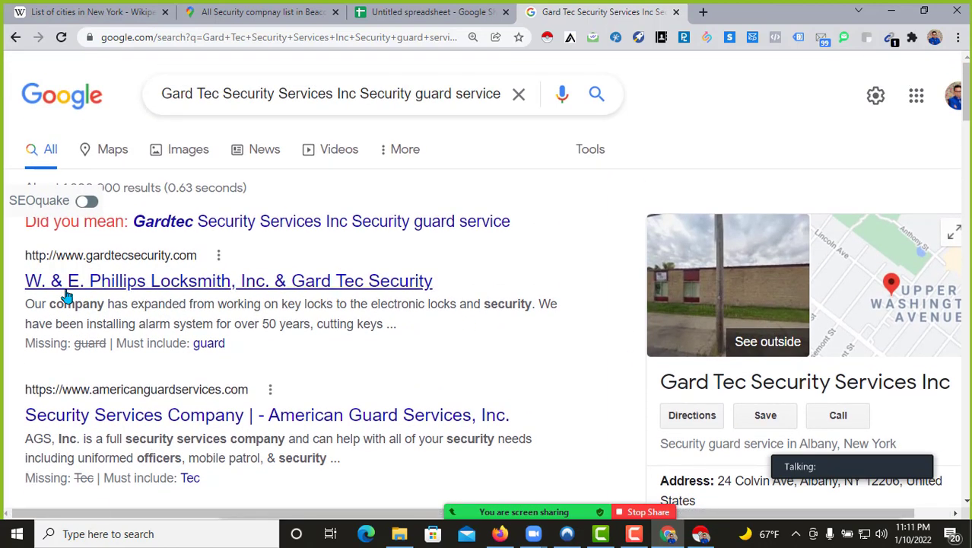
pyautogui.scroll(-3, 631, 388)
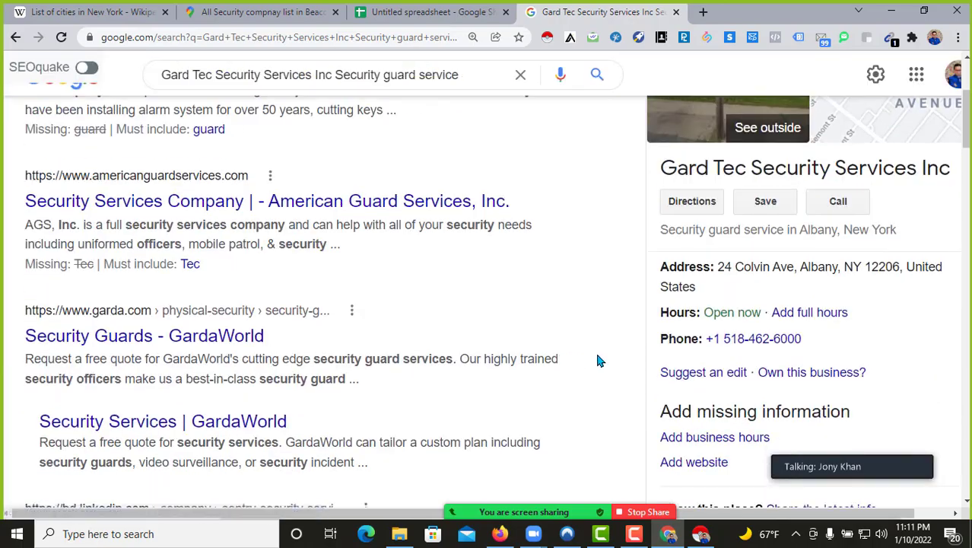
pyautogui.scroll(-8, 597, 359)
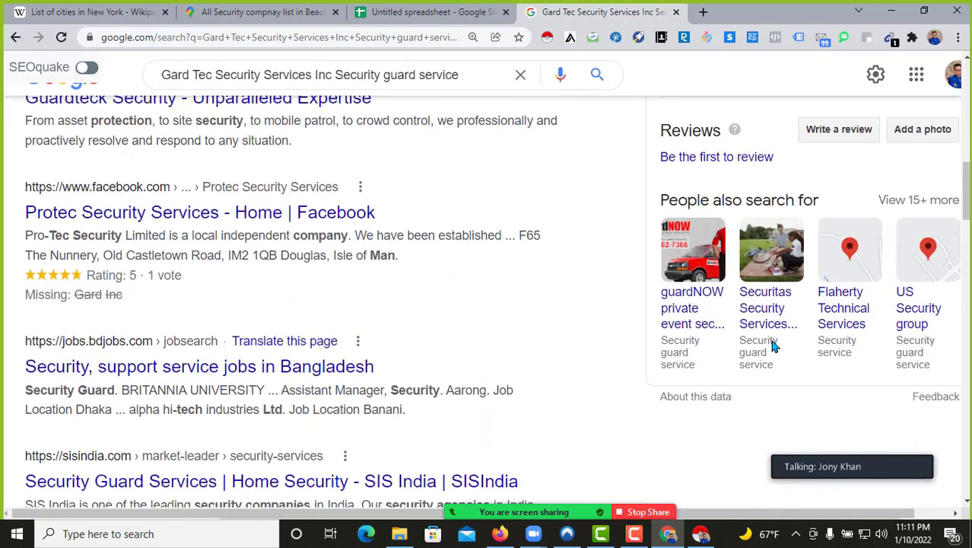
pyautogui.scroll(-4, 772, 346)
pyautogui.scroll(9, 219, 321)
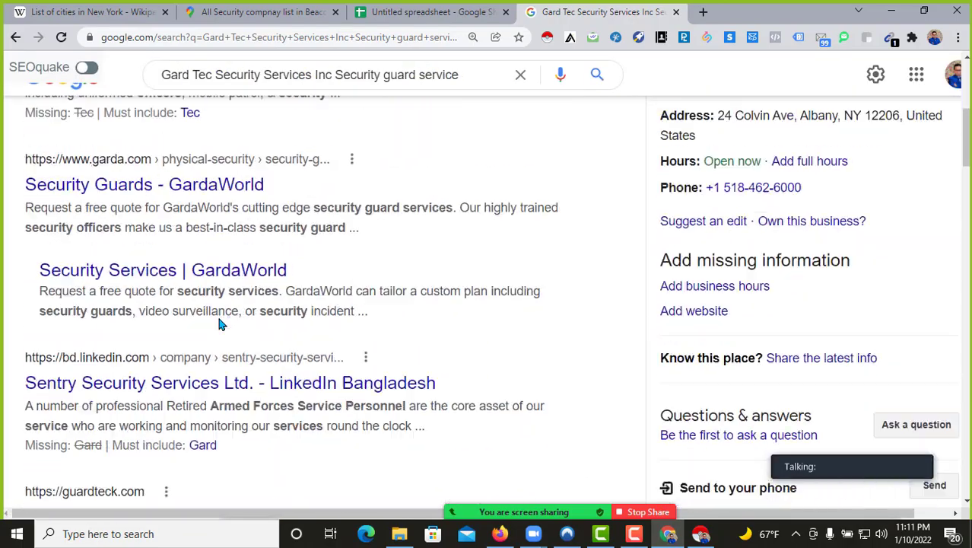
pyautogui.scroll(5, 219, 324)
# Step: Replace the Google search query with the company name General Security copied from cell A3
pyautogui.click(430, 11)
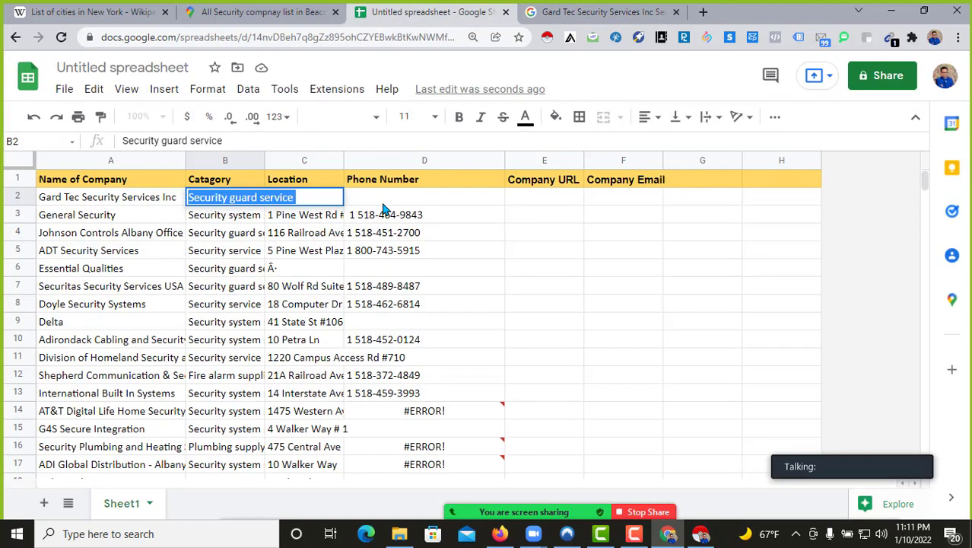
pyautogui.press('Tab')
pyautogui.write('24 Colvin Ave')
pyautogui.press('Tab')
pyautogui.click(201, 222)
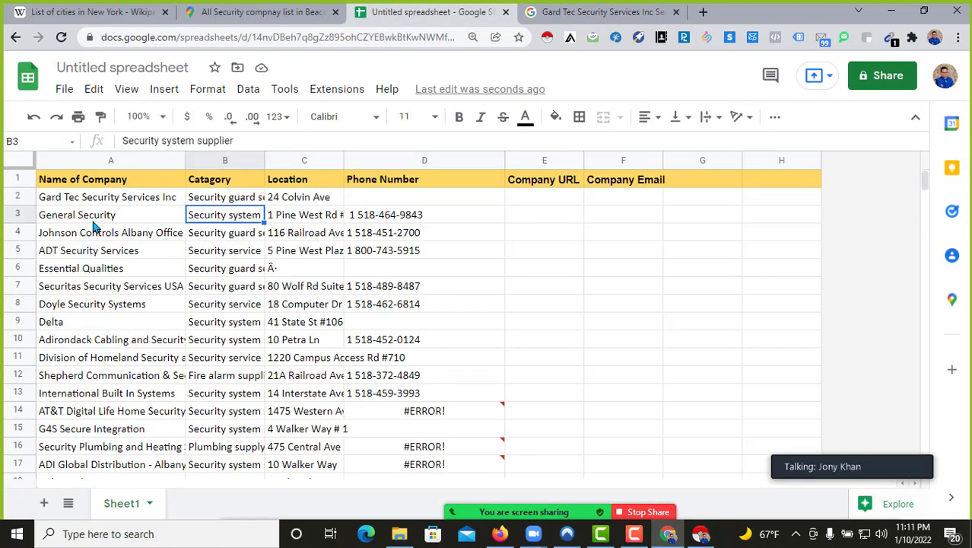
pyautogui.tripleClick(91, 220)
pyautogui.hotkey('ctrl', 'c')
pyautogui.click(567, 11)
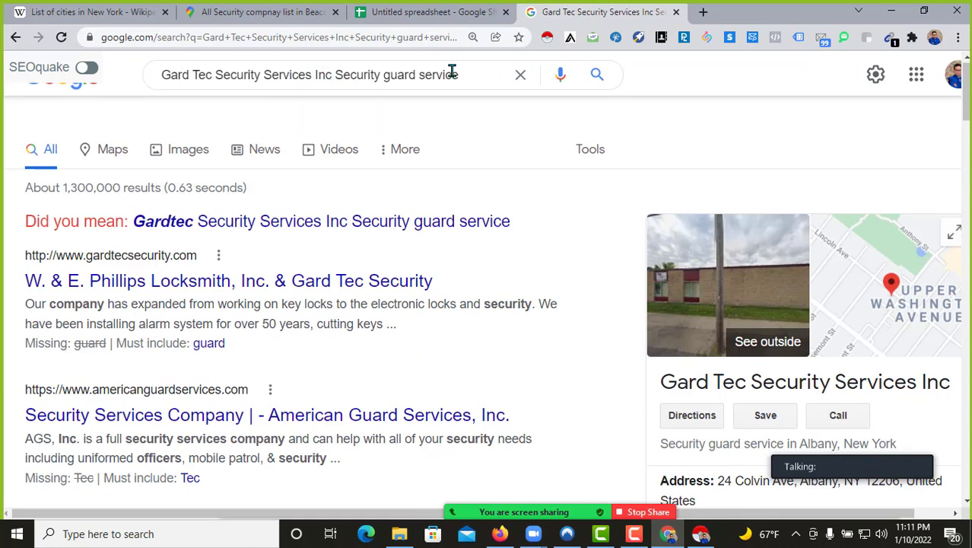
pyautogui.click(213, 72)
pyautogui.hotkey('shift', 'End')
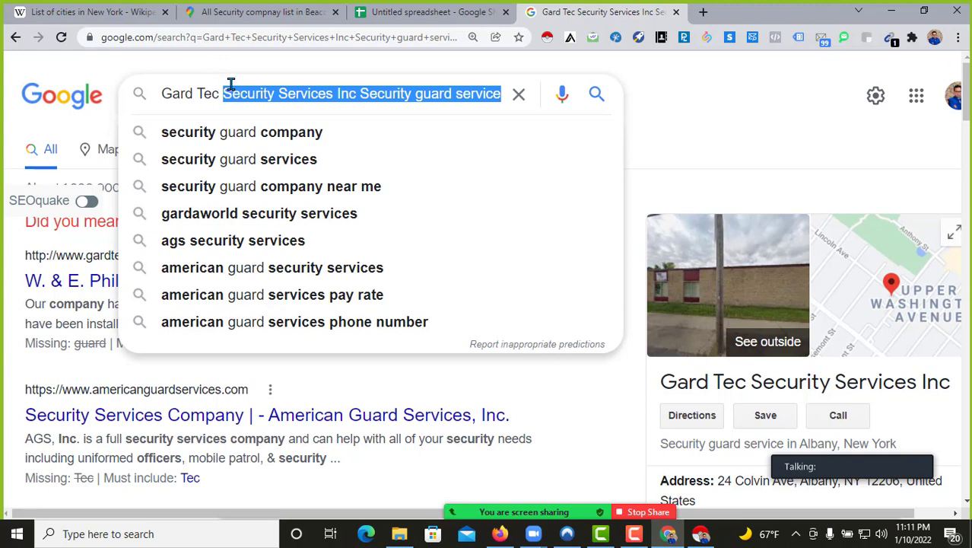
pyautogui.hotkey('ctrl', 'a')
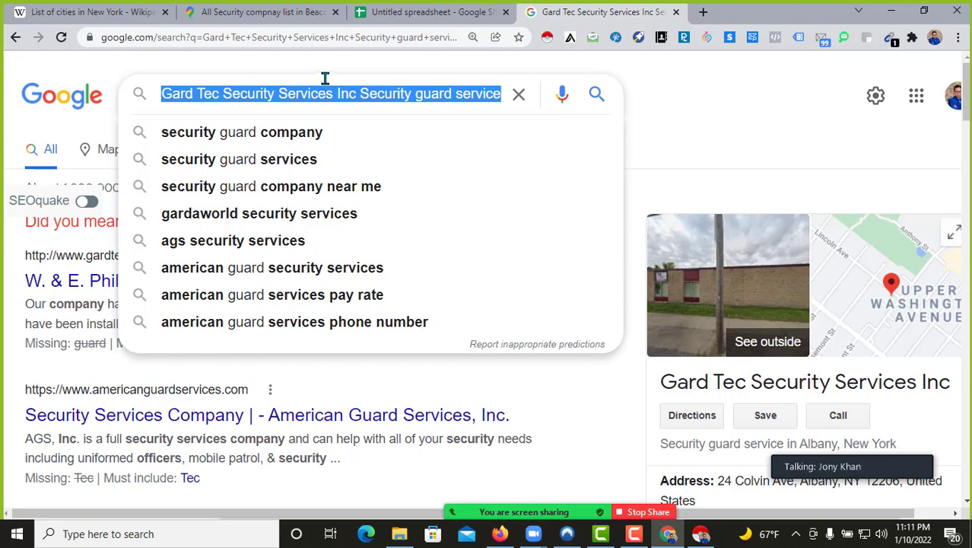
pyautogui.hotkey('ctrl', 'v')
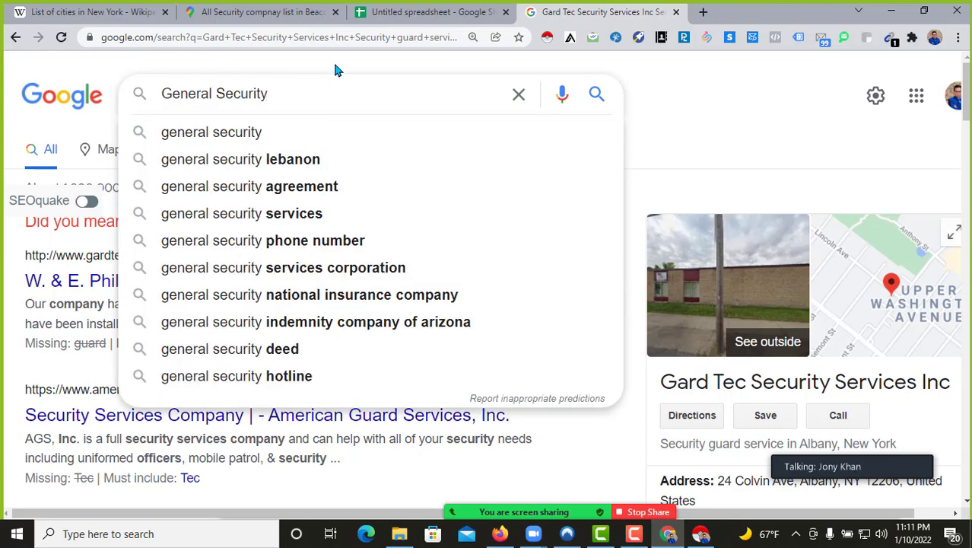
# Step: Select the category text Security system supplier in cell B3 and return to the General Security search query
pyautogui.click(416, 15)
pyautogui.hotkey('ctrl', 'a')
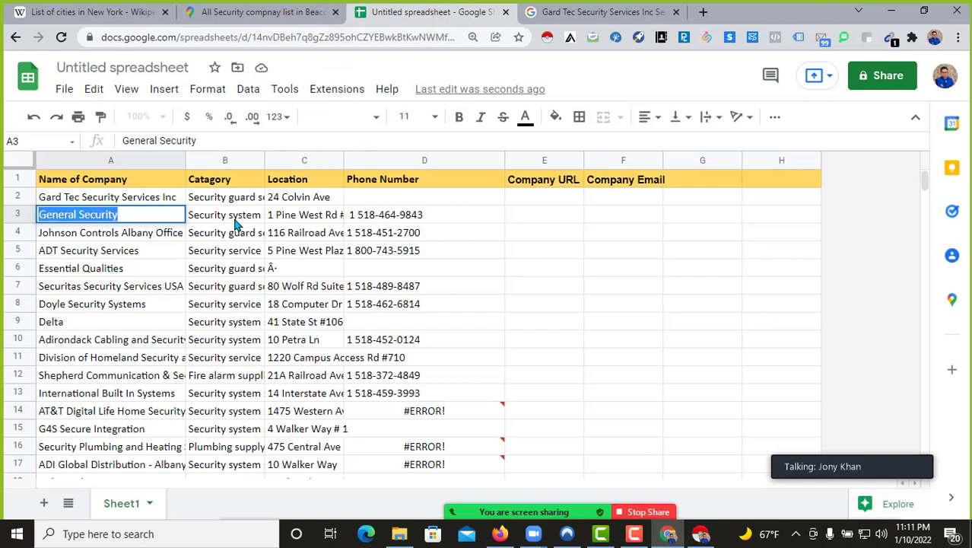
pyautogui.click(236, 223)
pyautogui.doubleClick(236, 223)
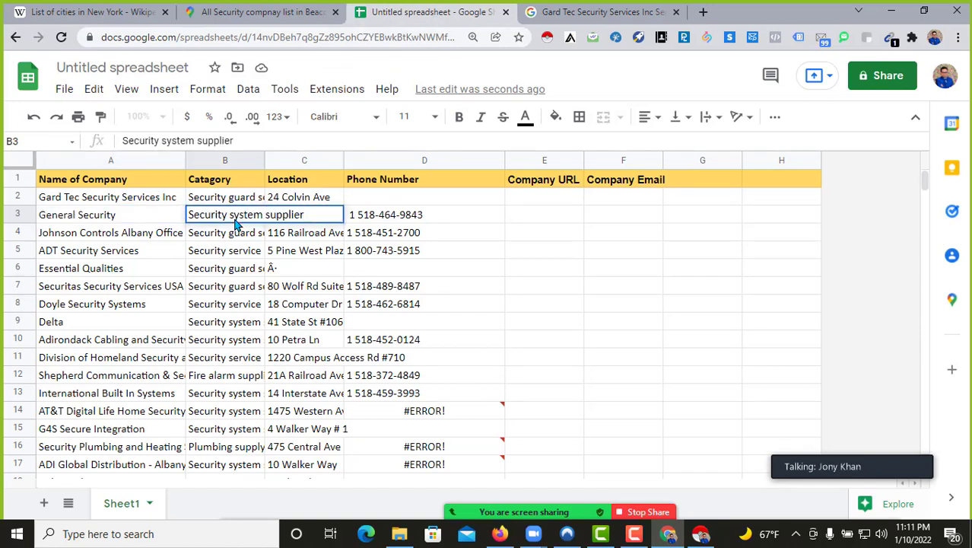
pyautogui.hotkey('ctrl', 'a')
pyautogui.click(572, 9)
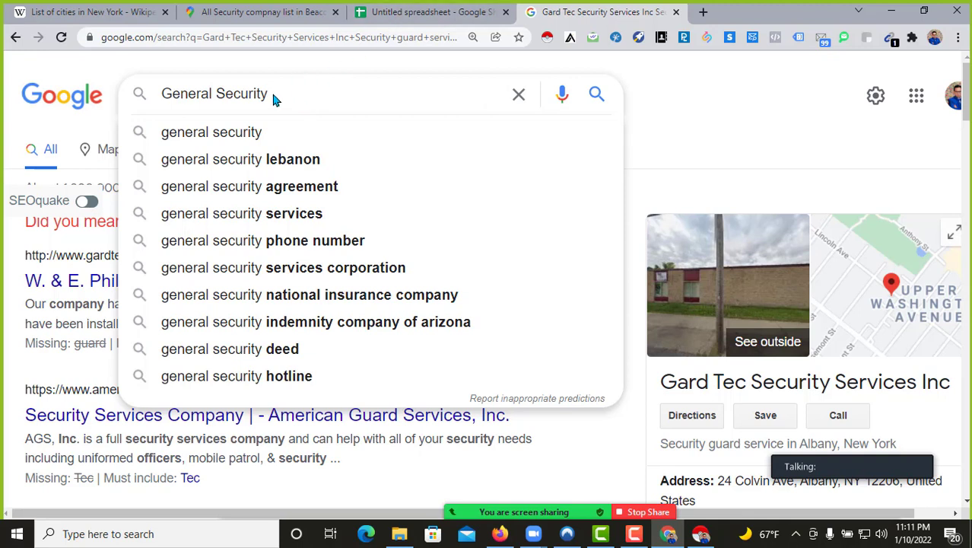
# Step: Share the spreadsheet so anyone with the link can edit it, and copy the sharing link
pyautogui.click(379, 12)
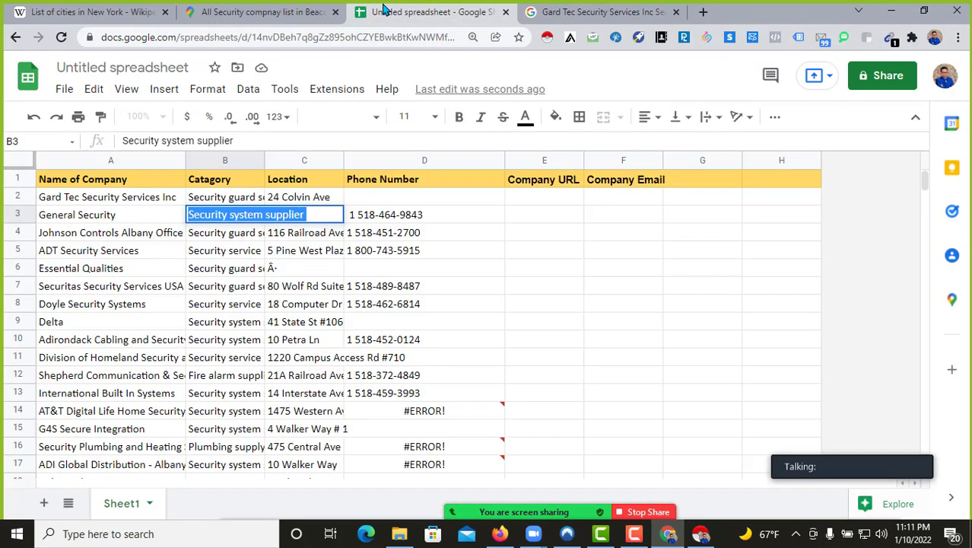
pyautogui.click(269, 38)
pyautogui.click(885, 78)
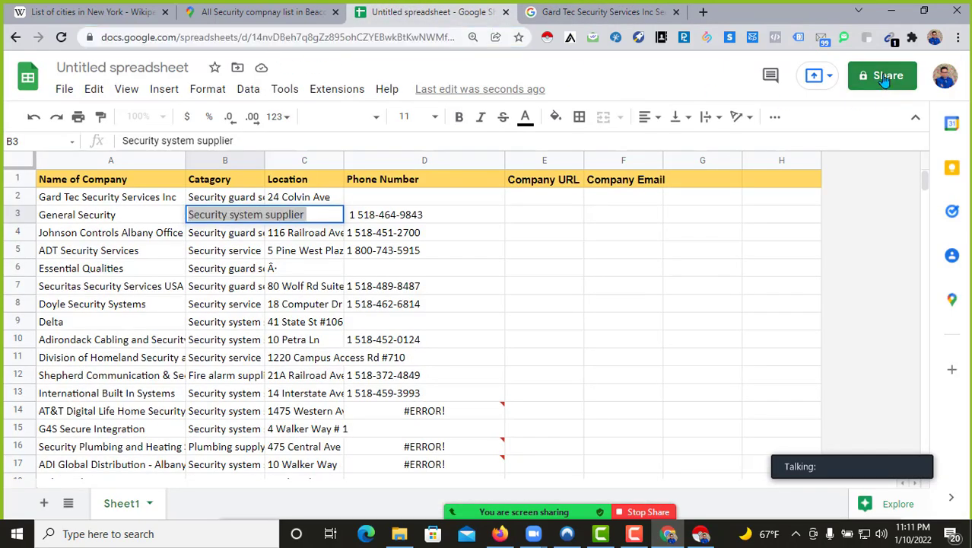
pyautogui.click(567, 346)
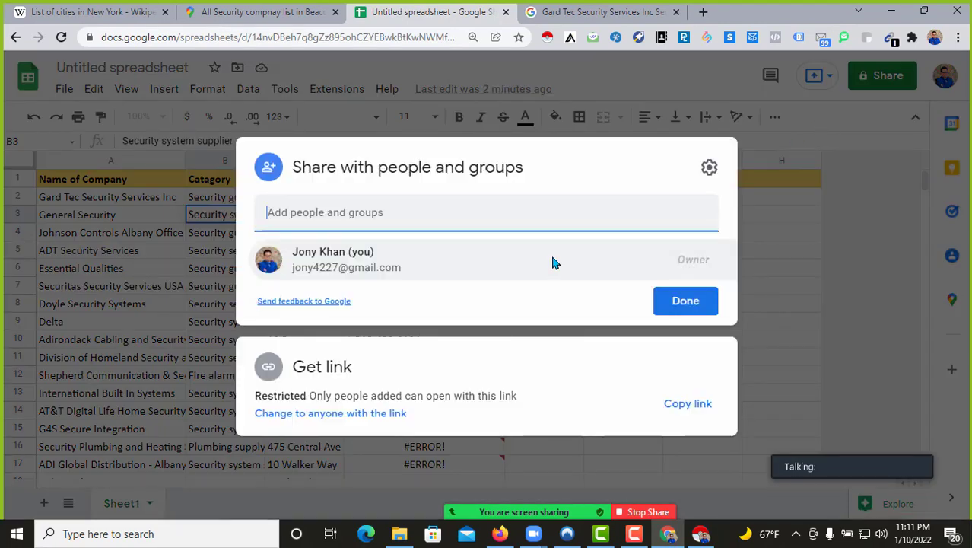
pyautogui.click(362, 415)
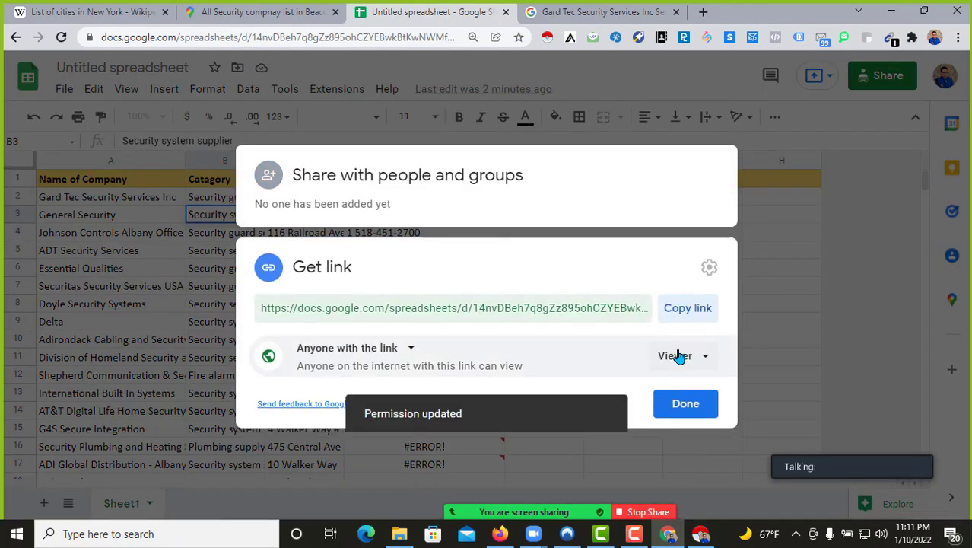
pyautogui.click(675, 356)
pyautogui.click(700, 326)
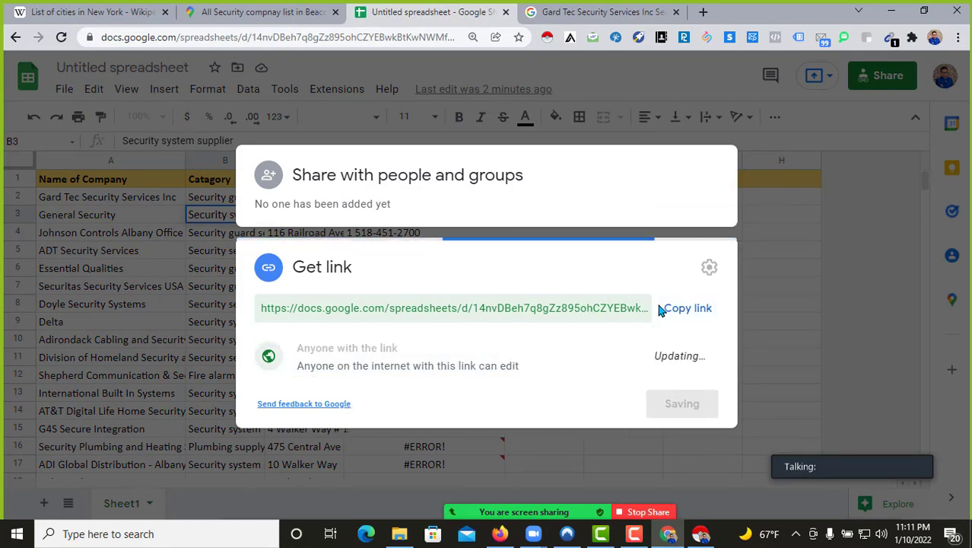
pyautogui.click(680, 309)
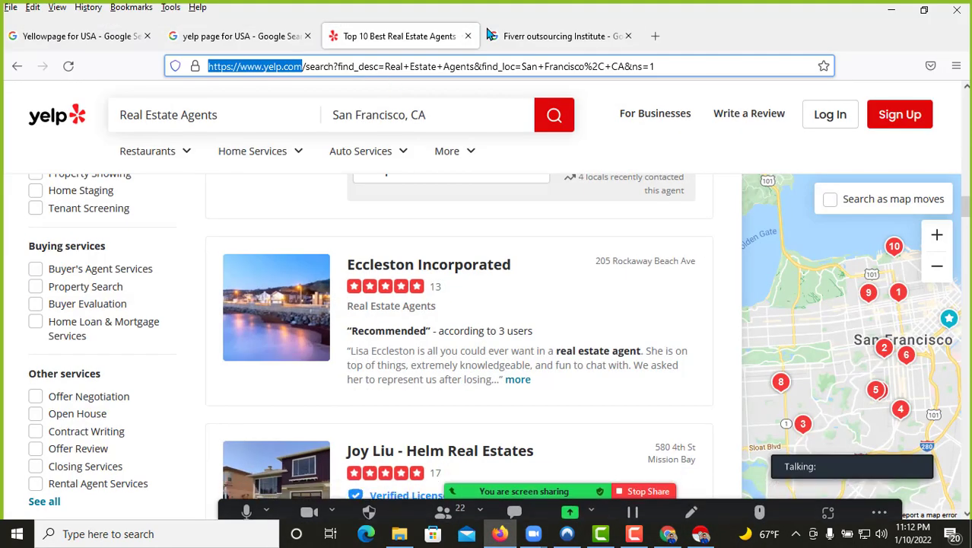
# Step: Switch to Firefox and close the Yelp real estate agents tab and the yelp page for USA search tab
pyautogui.click(468, 36)
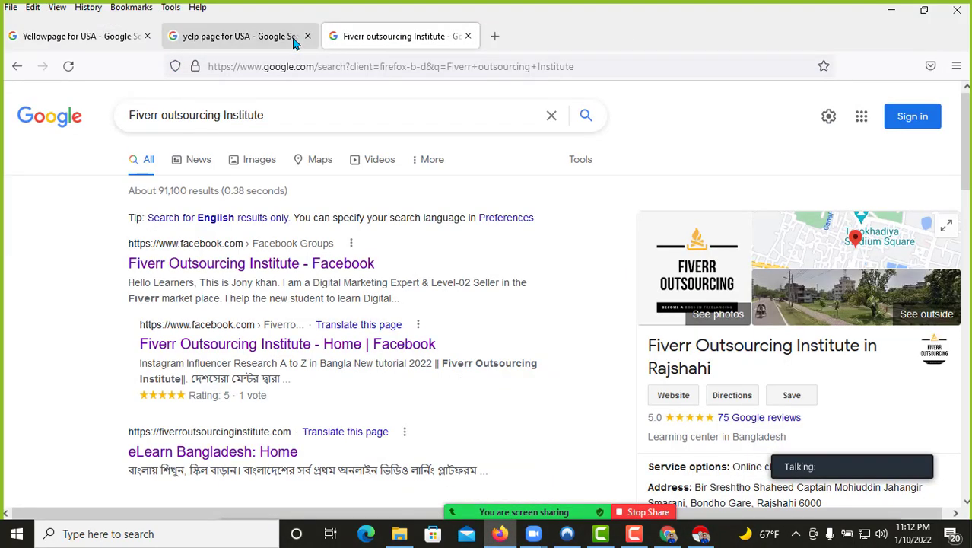
pyautogui.click(293, 36)
pyautogui.click(308, 36)
# Step: Open the copied spreadsheet sharing link in a new tab and close the remaining Fiverr outsourcing Institute and Yellowpage search tabs
pyautogui.click(334, 36)
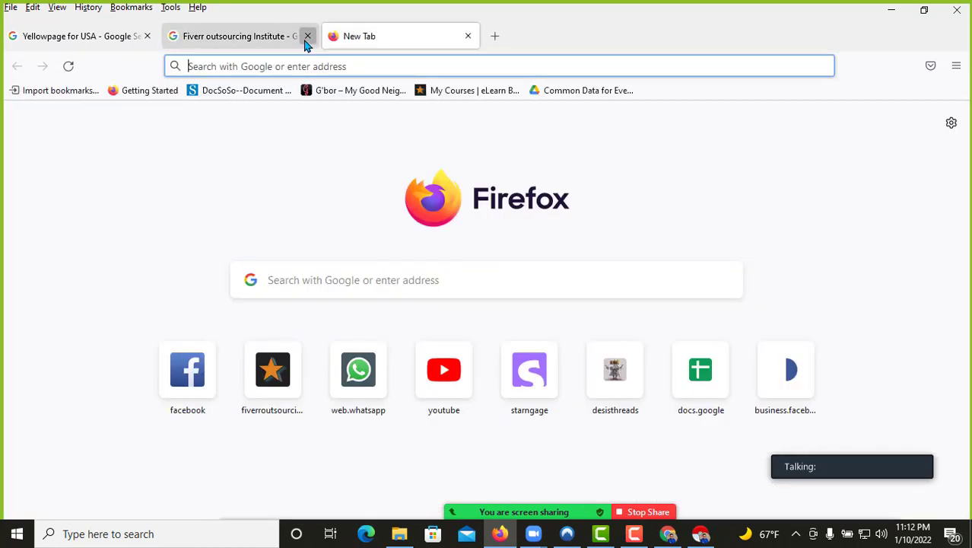
pyautogui.click(306, 36)
pyautogui.click(236, 67)
pyautogui.hotkey('ctrl', 'v')
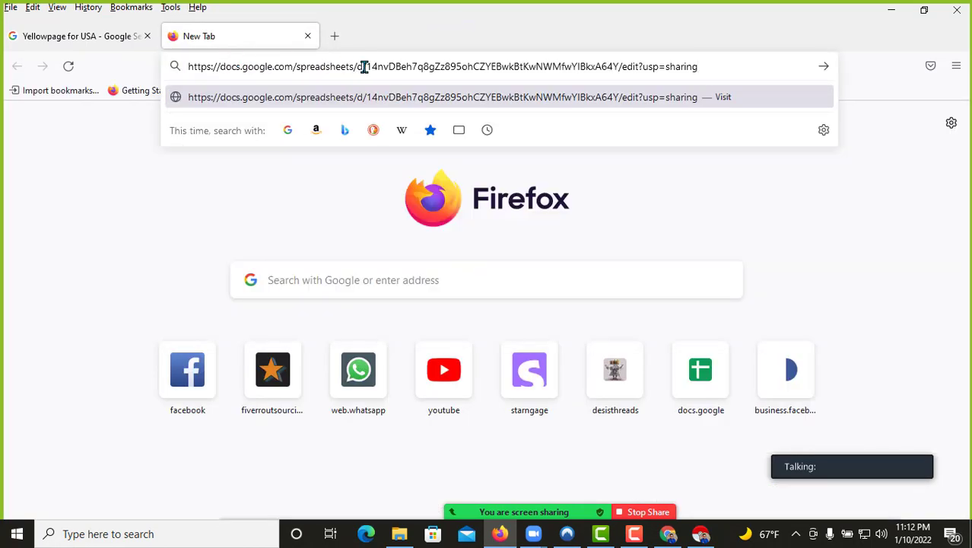
pyautogui.press('Return')
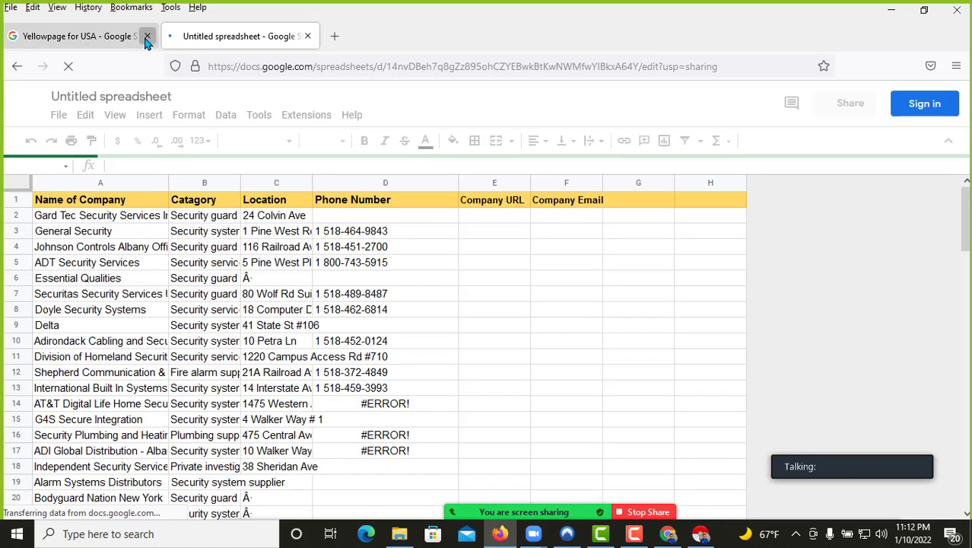
pyautogui.click(147, 36)
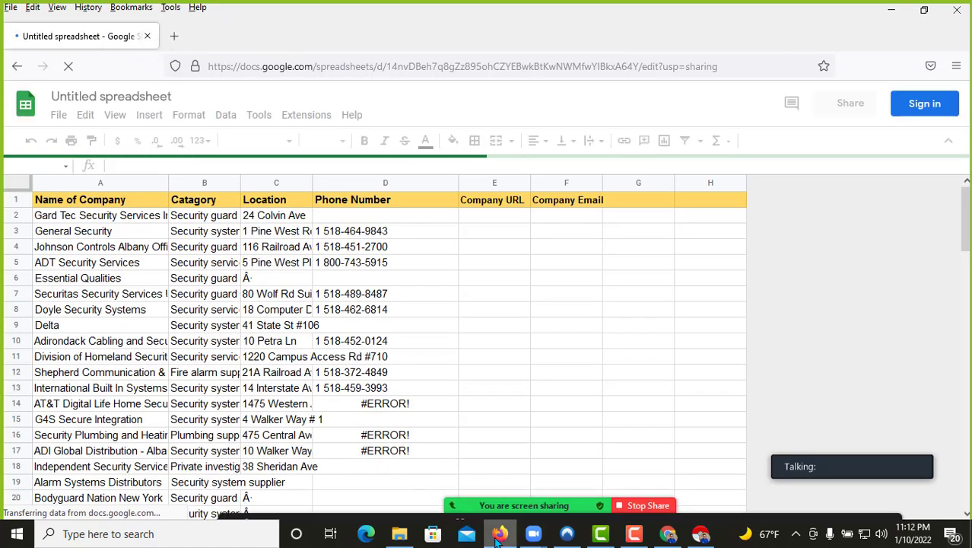
# Step: Switch to Chrome and close the spreadsheet, Gard Tec search, Google Maps and Wikipedia city list tabs
pyautogui.click(668, 534)
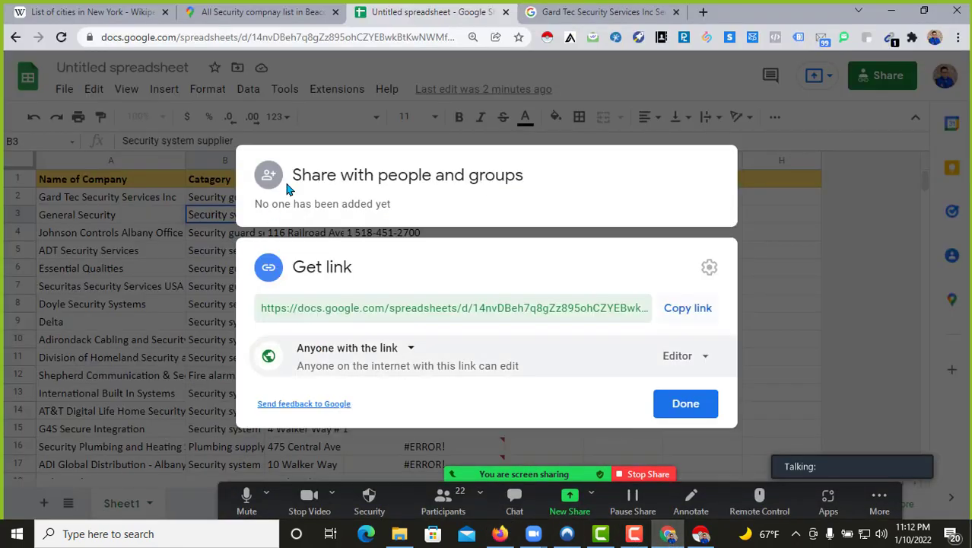
pyautogui.click(505, 13)
pyautogui.click(544, 111)
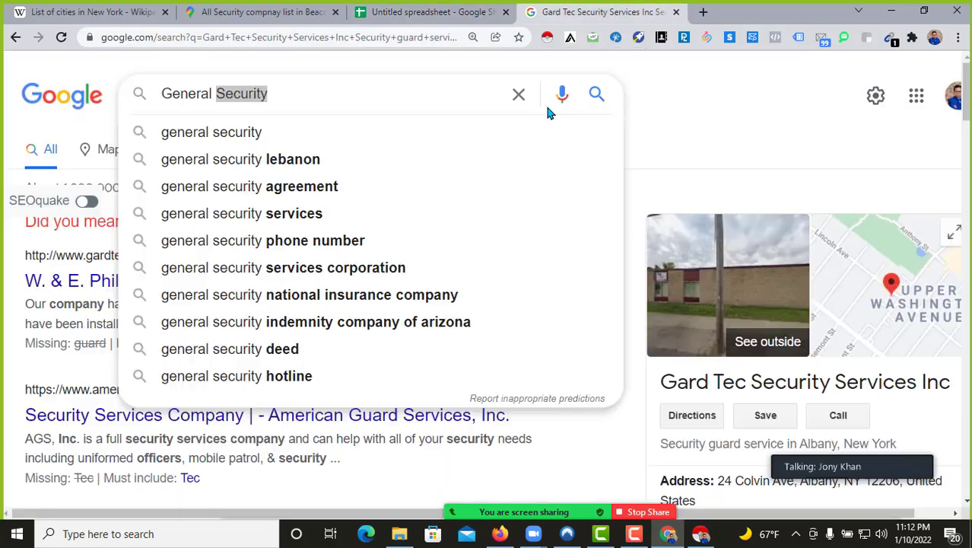
pyautogui.hotkey('ctrl', 'w')
pyautogui.click(336, 13)
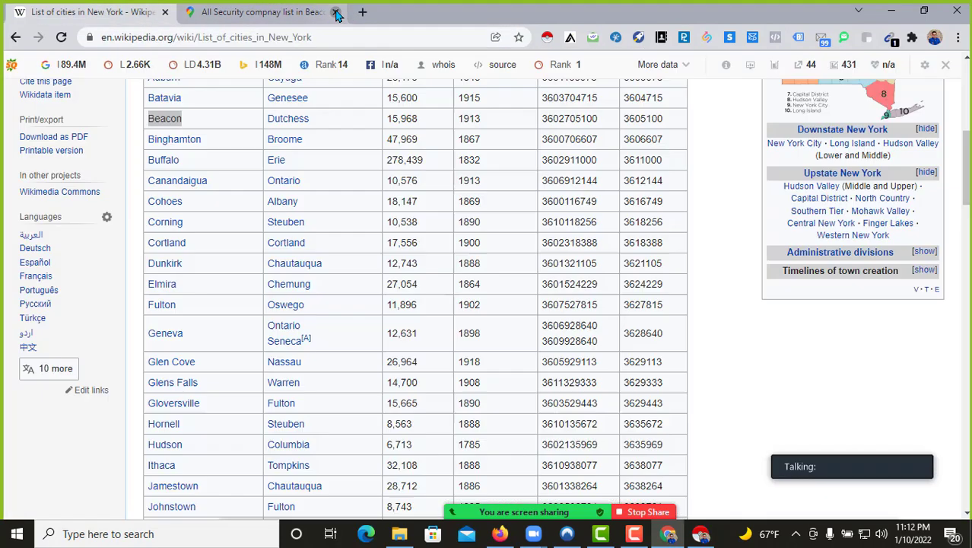
pyautogui.click(166, 12)
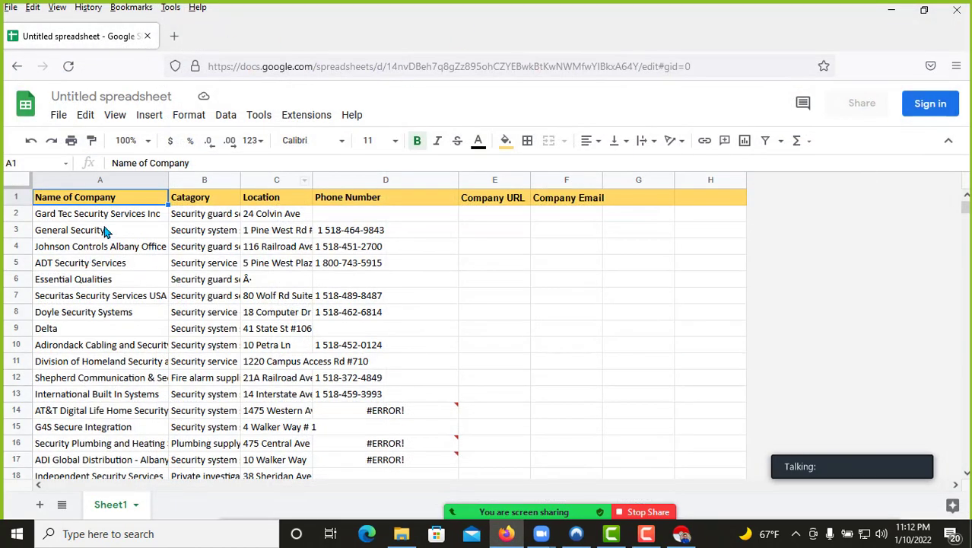
# Step: Copy the company name General Security from cell A3 and search Google for it in a new tab
pyautogui.click(69, 232)
pyautogui.doubleClick(69, 232)
pyautogui.hotkey('ctrl', 'a')
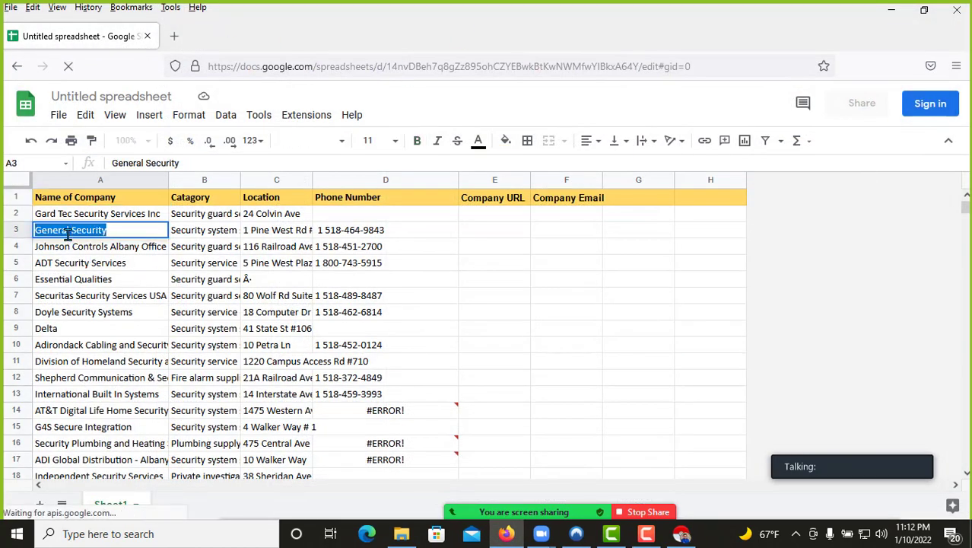
pyautogui.hotkey('ctrl', 'c')
pyautogui.click(175, 36)
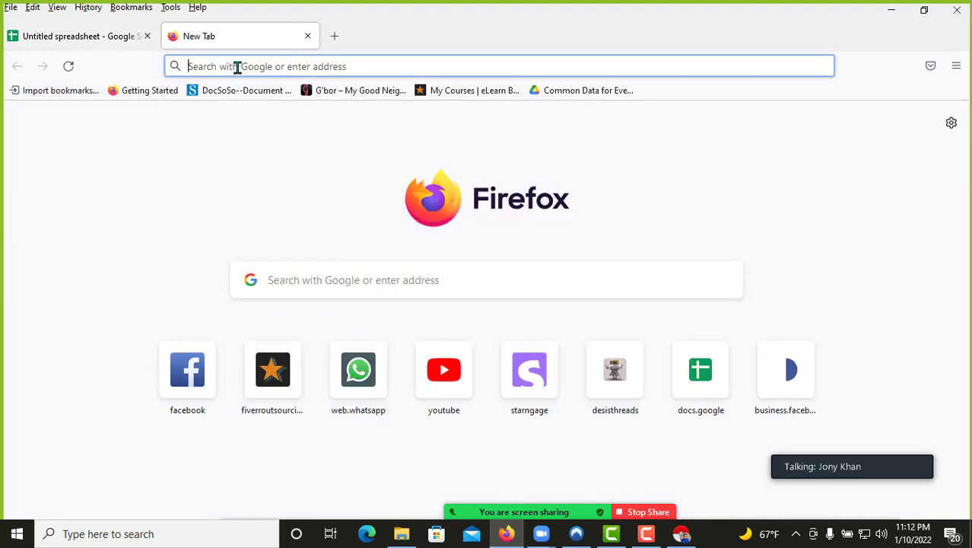
pyautogui.click(236, 65)
pyautogui.hotkey('ctrl', 'v')
pyautogui.press('Return')
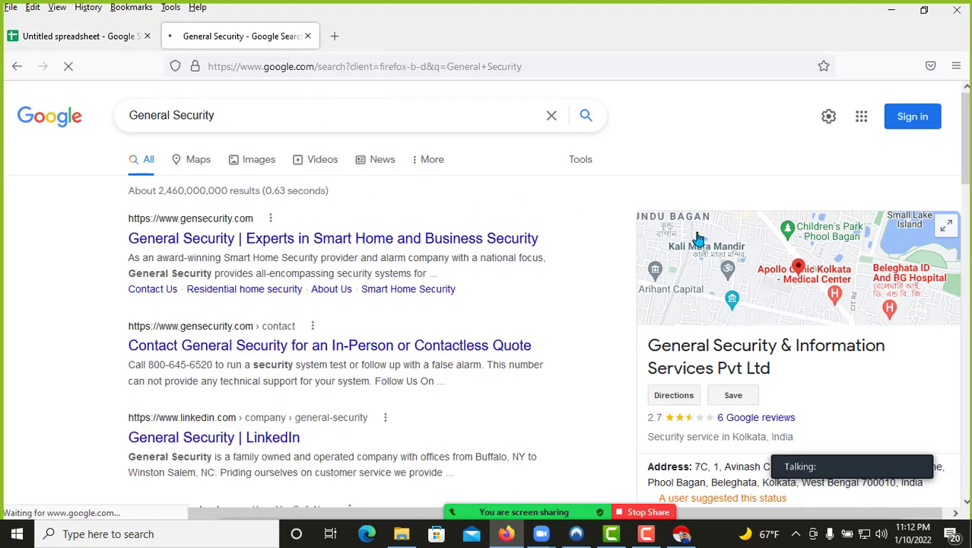
pyautogui.scroll(-3, 765, 239)
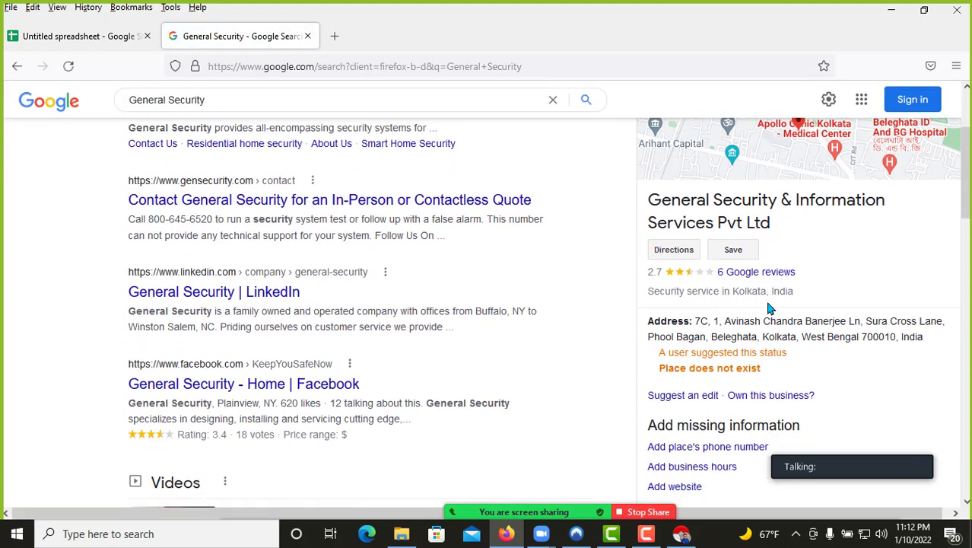
# Step: Add the category Security system supplier from cell B3 to the General Security query and run the Google search
pyautogui.click(117, 36)
pyautogui.doubleClick(199, 233)
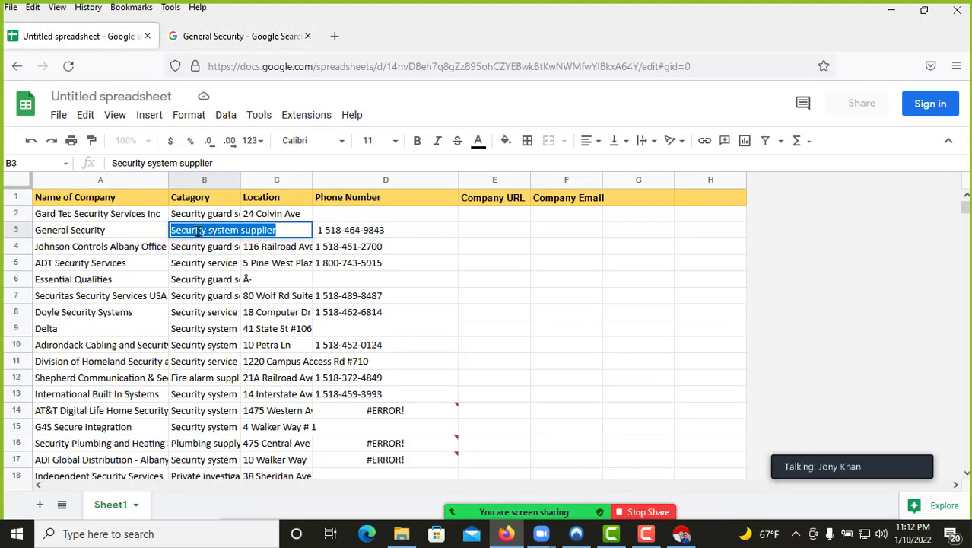
pyautogui.click(232, 38)
pyautogui.click(299, 106)
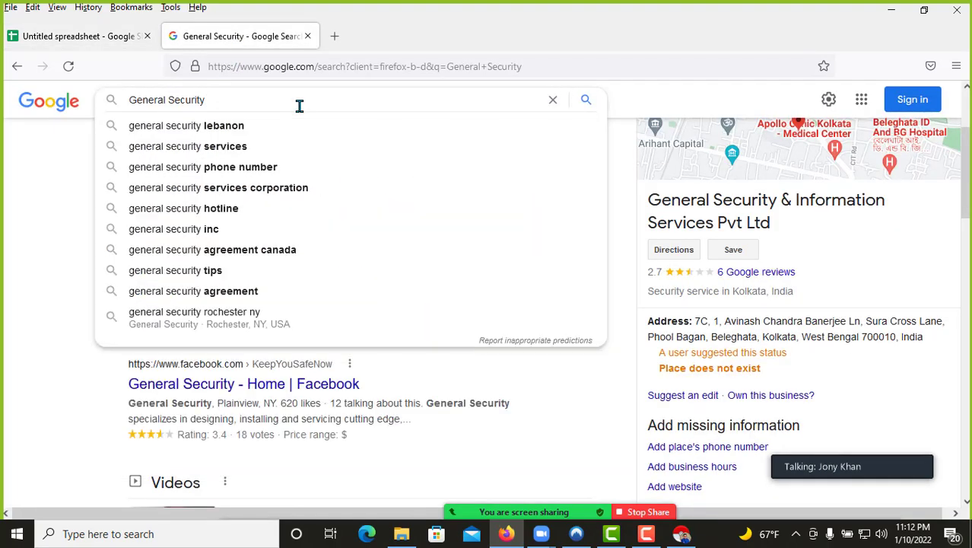
pyautogui.hotkey('ctrl', 'v')
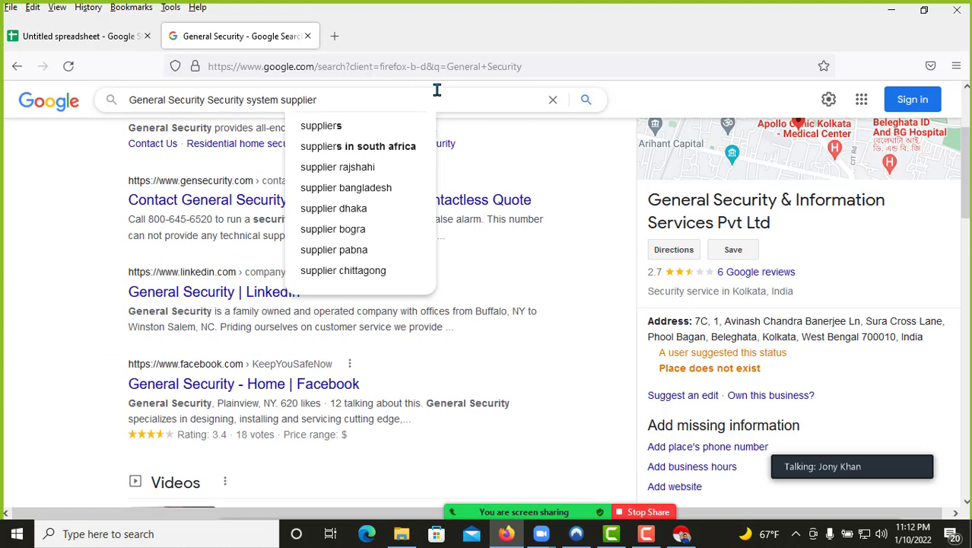
pyautogui.press('Return')
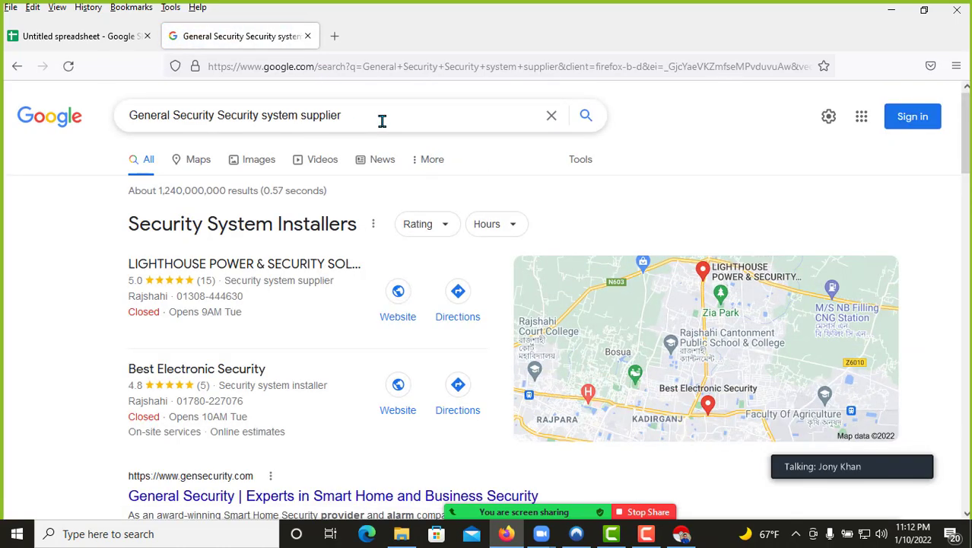
# Step: Examine the search results for a business listing or website matching General Security
pyautogui.scroll(-2, 490, 193)
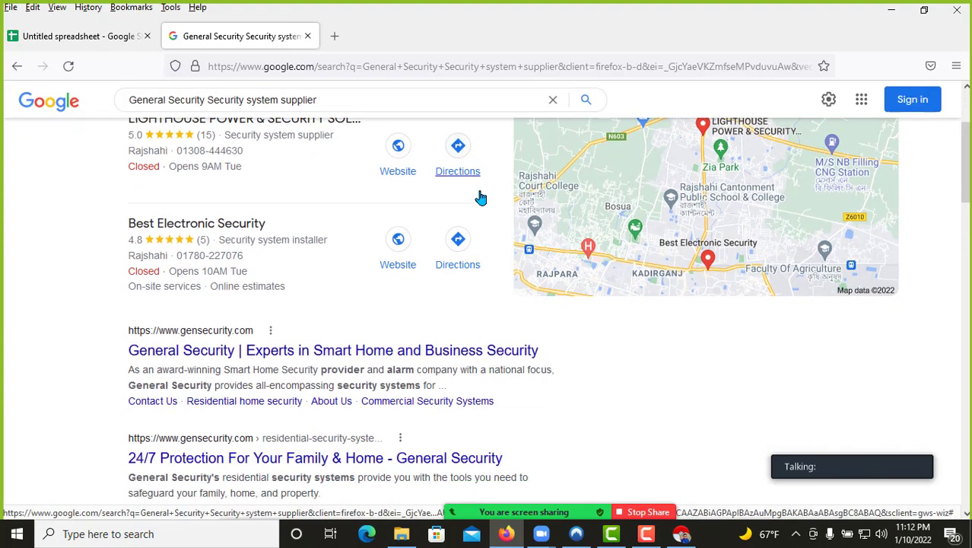
pyautogui.scroll(2, 369, 232)
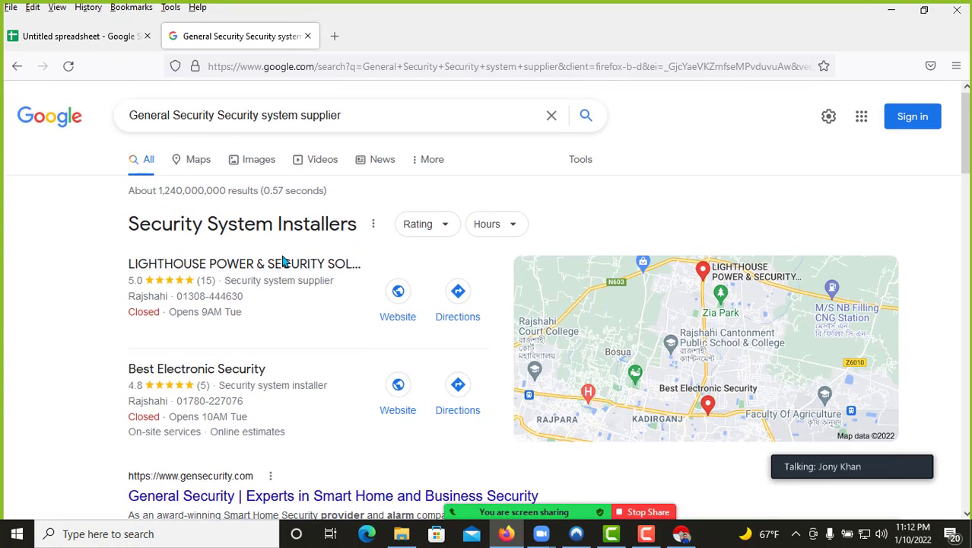
pyautogui.scroll(-3, 284, 262)
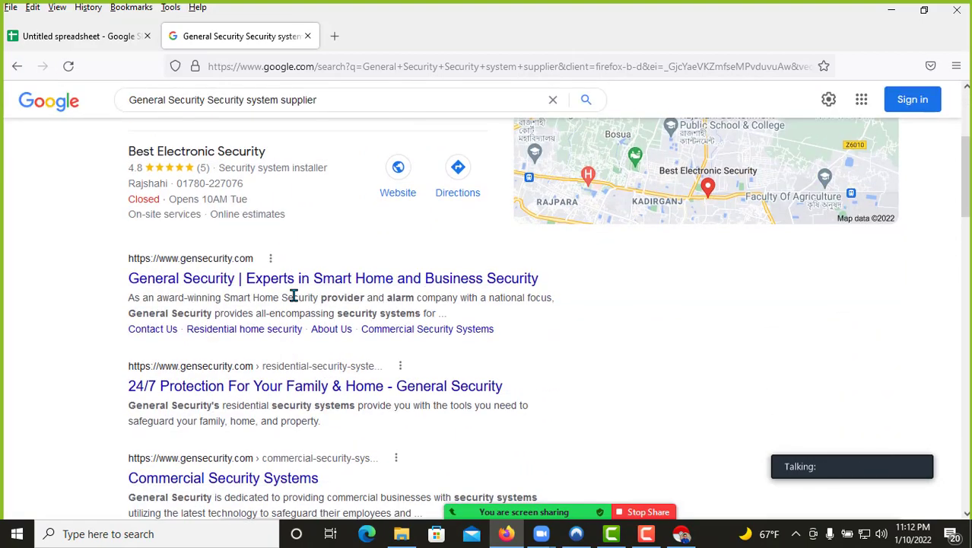
pyautogui.scroll(3, 262, 297)
pyautogui.scroll(-2, 361, 152)
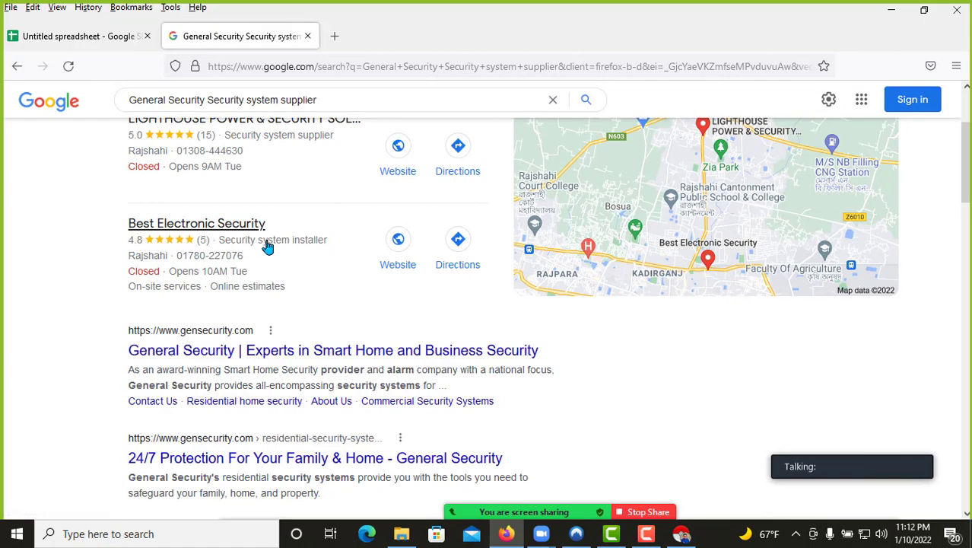
pyautogui.scroll(2, 265, 247)
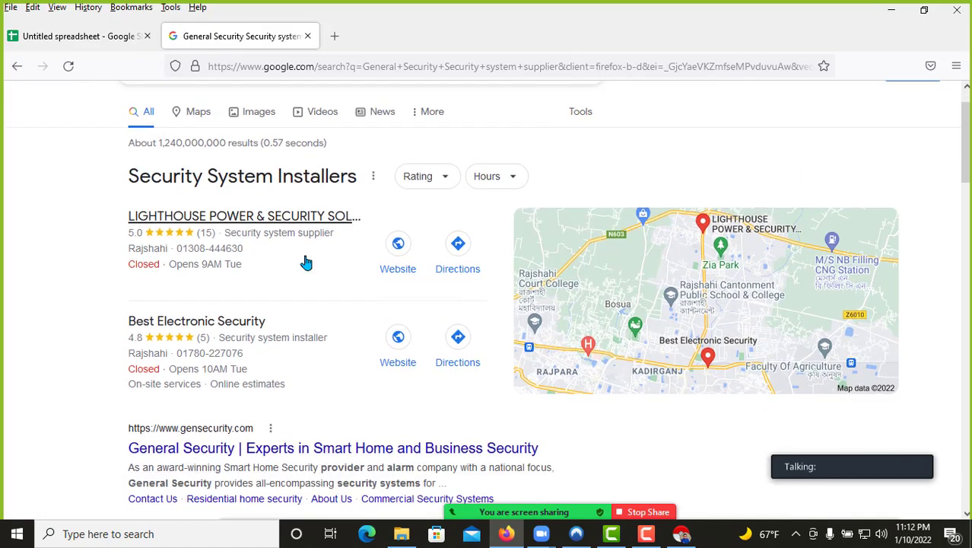
pyautogui.scroll(-4, 262, 255)
pyautogui.scroll(-3, 251, 296)
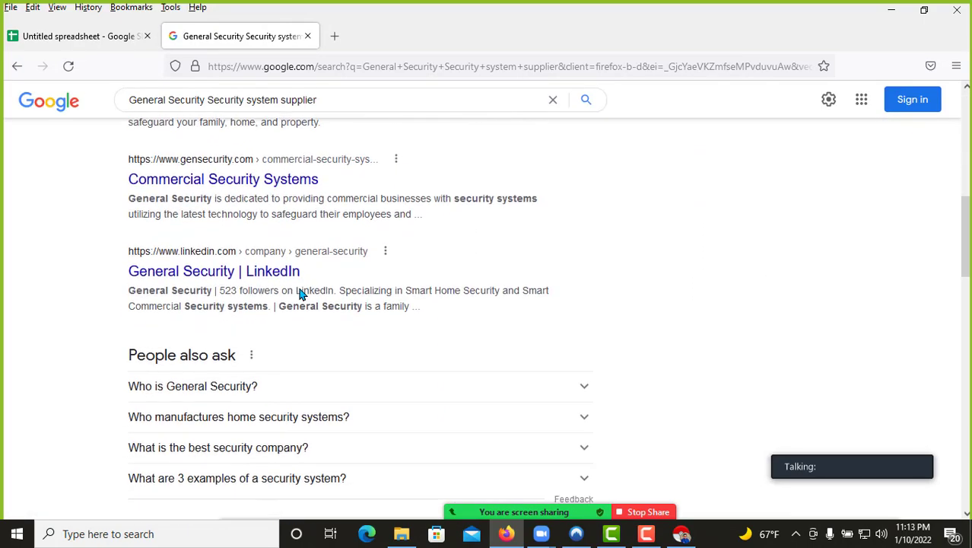
pyautogui.scroll(1, 300, 293)
# Step: Close the General Security search and search Google in a new tab for Johnson Controls Albany Office copied from cell A4
pyautogui.click(105, 36)
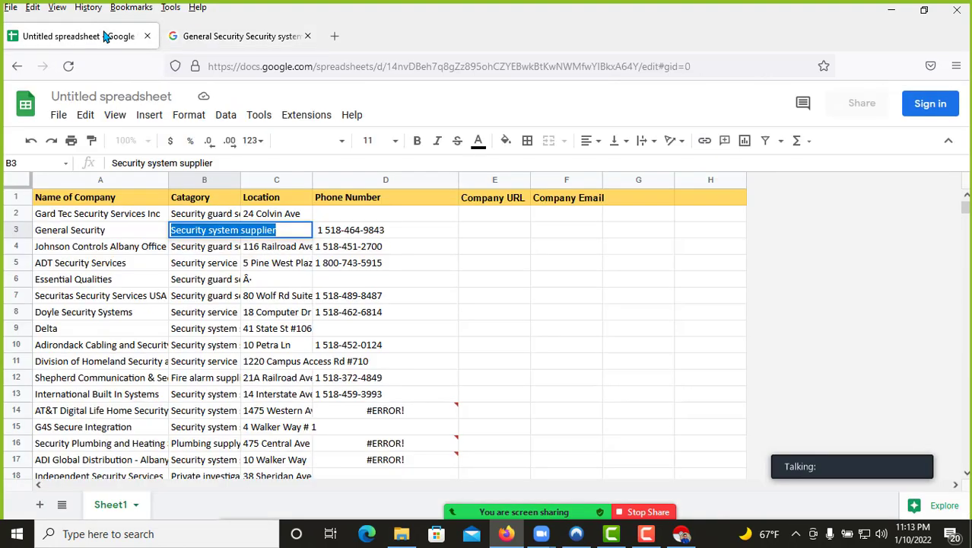
pyautogui.doubleClick(89, 248)
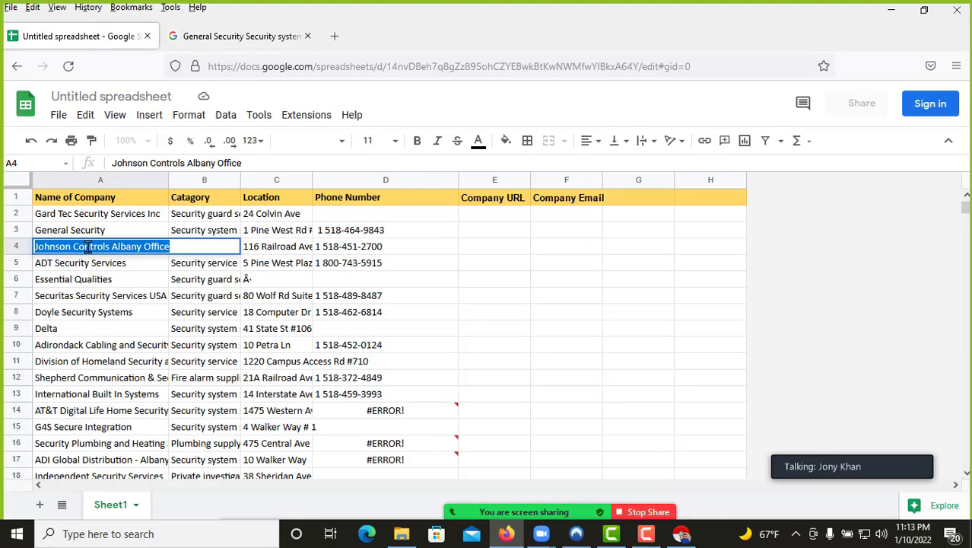
pyautogui.click(307, 36)
pyautogui.click(175, 36)
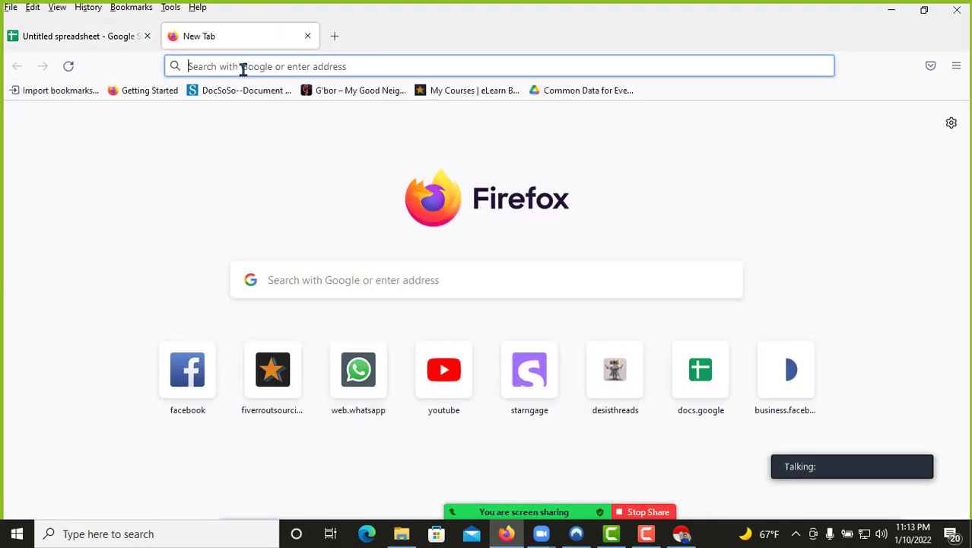
pyautogui.click(243, 67)
pyautogui.hotkey('ctrl', 'v')
pyautogui.press('Return')
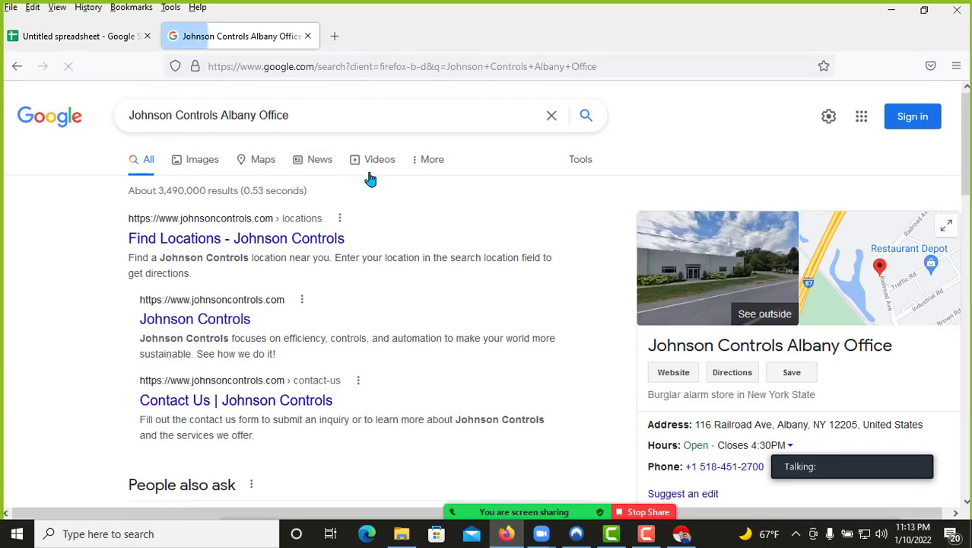
pyautogui.scroll(-1, 897, 351)
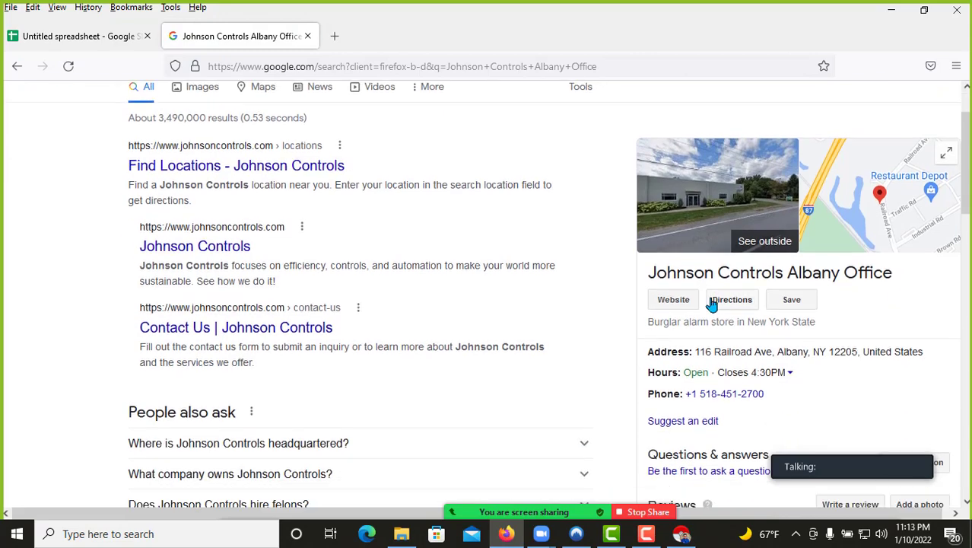
pyautogui.scroll(1, 213, 143)
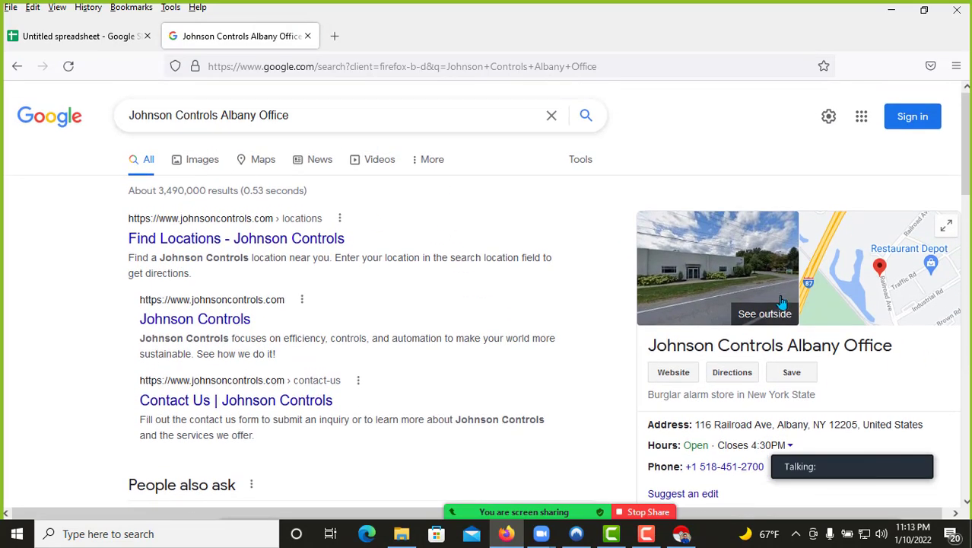
# Step: Copy the website link from the Johnson Controls Albany Office business listing and paste it into Company URL cell E4
pyautogui.rightClick(670, 374)
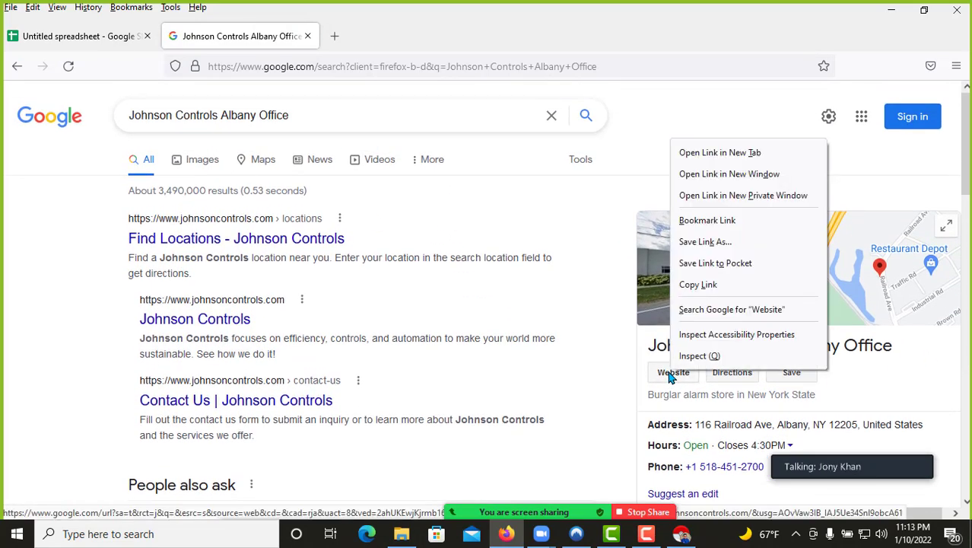
pyautogui.click(698, 284)
pyautogui.click(76, 36)
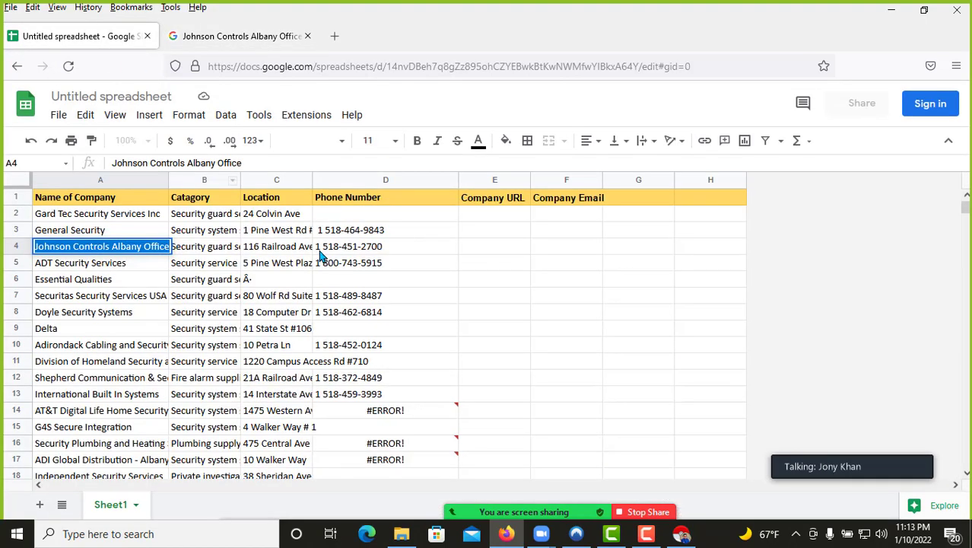
pyautogui.click(476, 244)
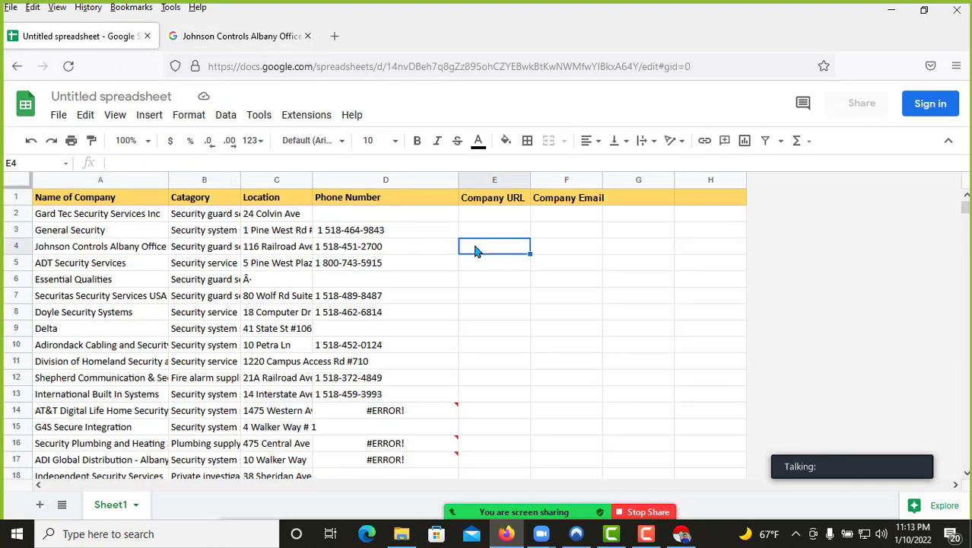
pyautogui.doubleClick(476, 251)
pyautogui.write('https://www.google.com/url?sa=t&rct=j&q=&esrc=s&source=web&cd=&cad=rja&uact=8&ved=2ahUKEwjKjrmb16f1AhWgSmwGHeQoC64Q_Bd6BAg3EAM&url=http%3A%2F%2Fwww.johnsoncontrols.com%2F&usg=AOvVaw3lB_IAJ5Ue34Snl9obcA61')
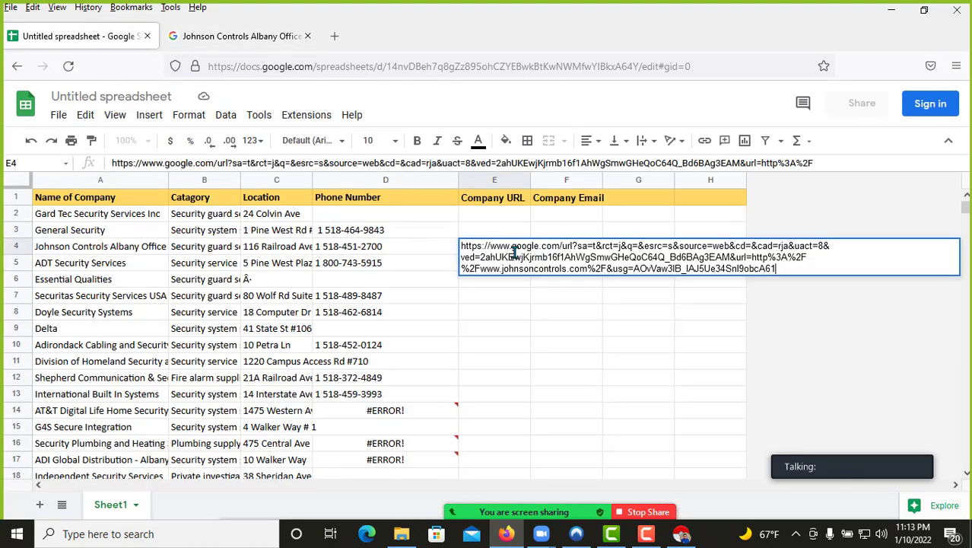
pyautogui.click(189, 37)
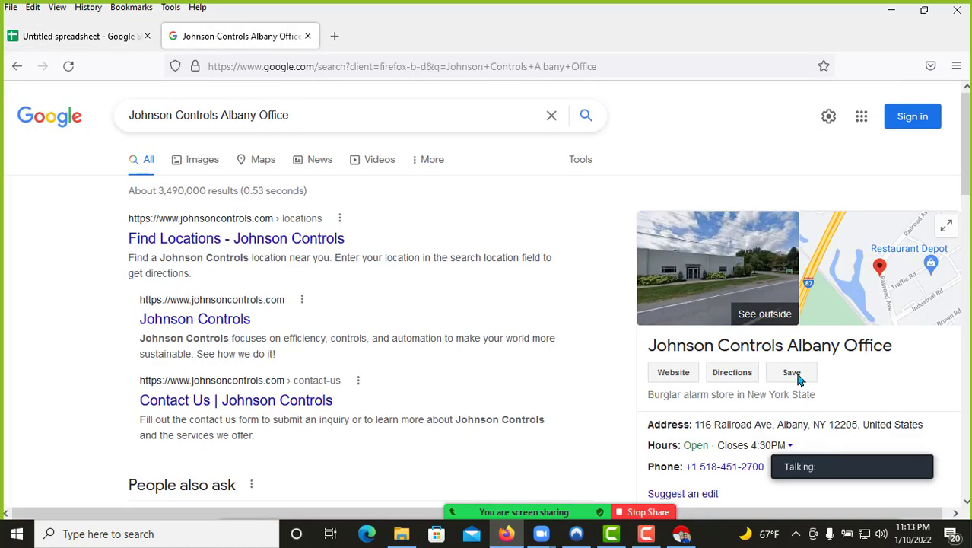
pyautogui.click(674, 373)
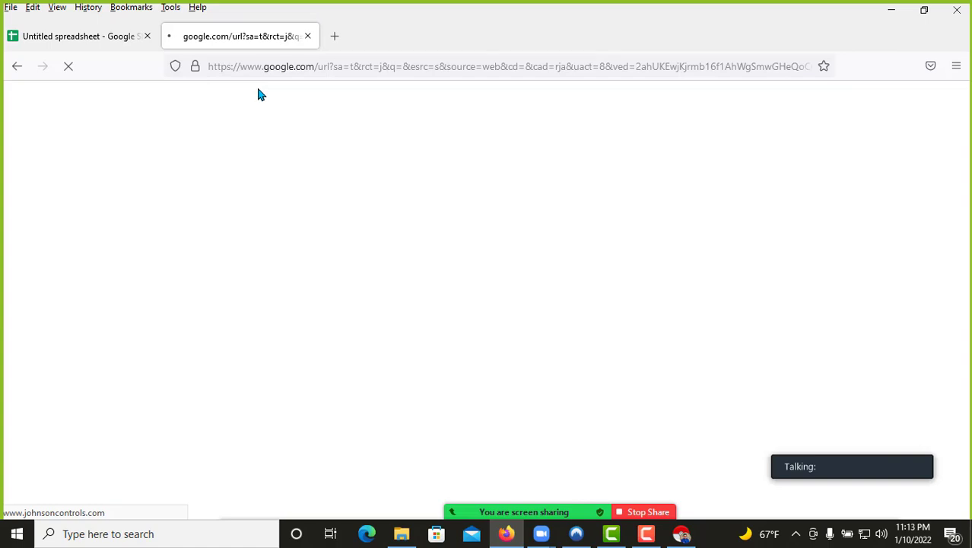
pyautogui.click(333, 66)
pyautogui.hotkey('ctrl', 'c')
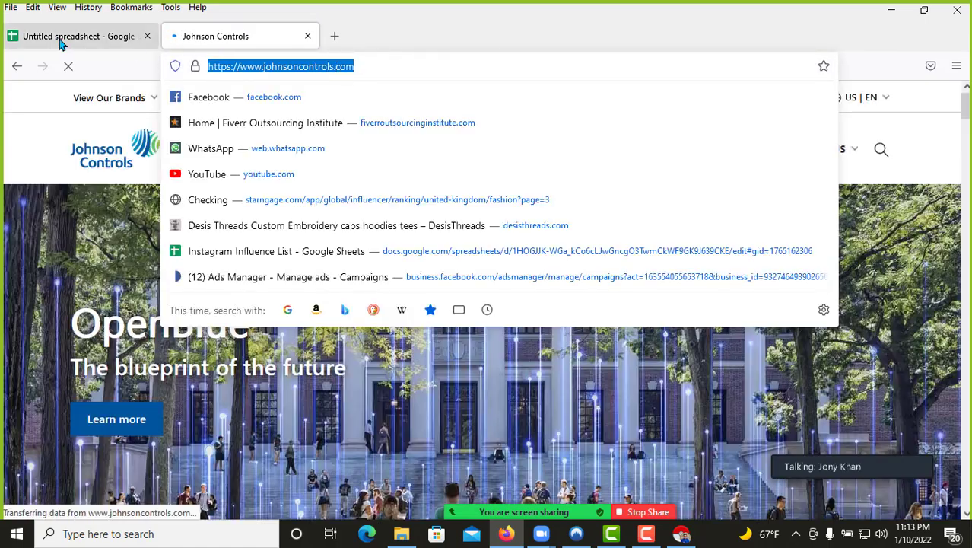
pyautogui.click(28, 37)
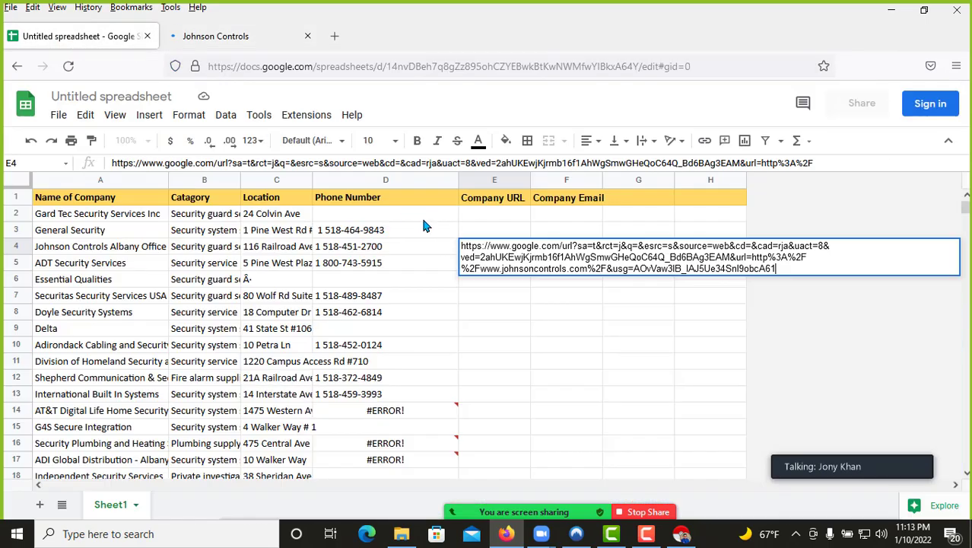
pyautogui.doubleClick(467, 256)
pyautogui.hotkey('ctrl', 'a')
pyautogui.hotkey('ctrl', 'v')
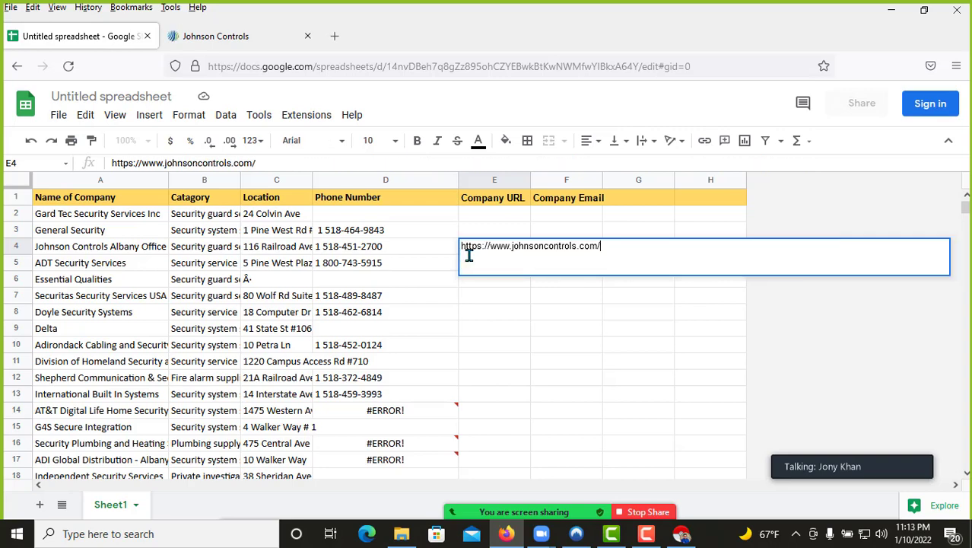
pyautogui.doubleClick(476, 270)
pyautogui.click(419, 251)
pyautogui.click(623, 247)
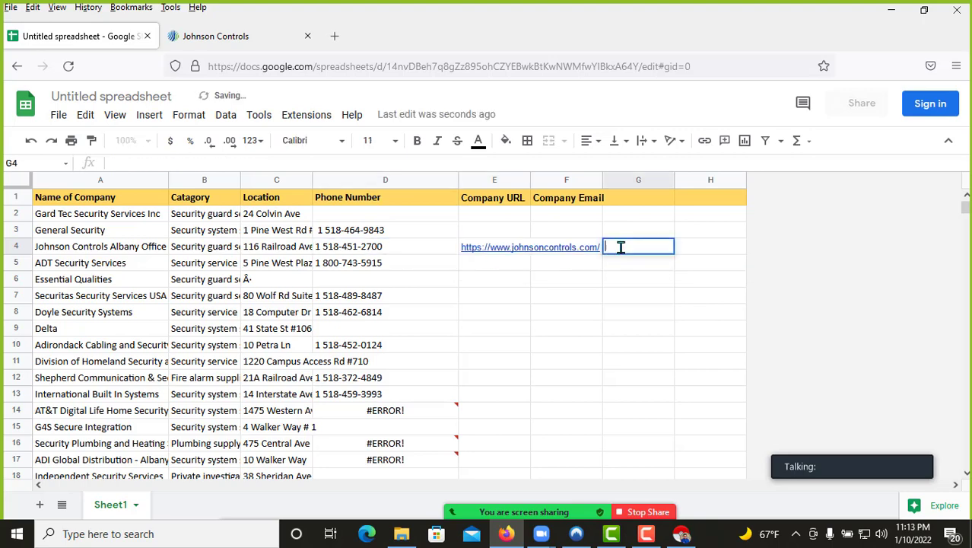
# Step: Set text wrapping for the whole sheet to Clip, and open Company Email cell F4 for editing
pyautogui.click(35, 181)
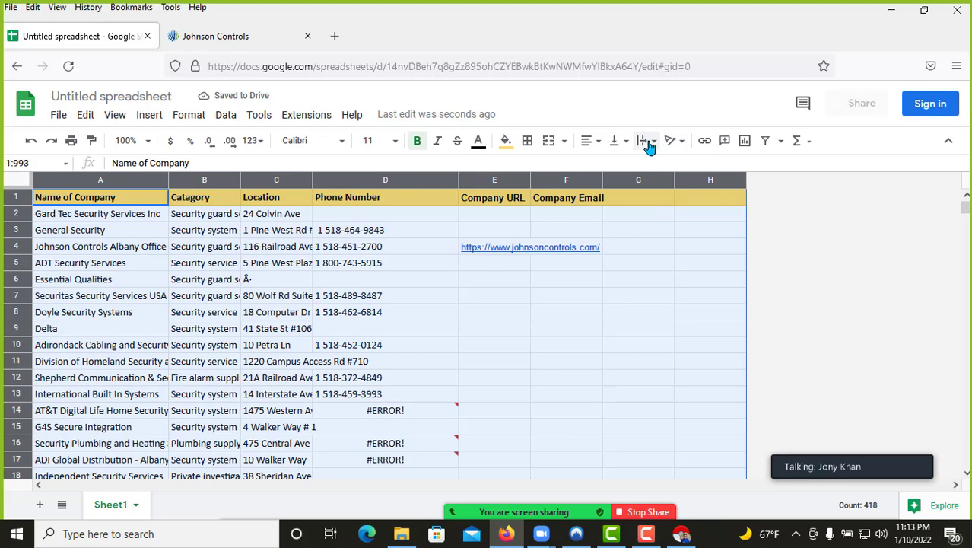
pyautogui.click(647, 143)
pyautogui.click(677, 166)
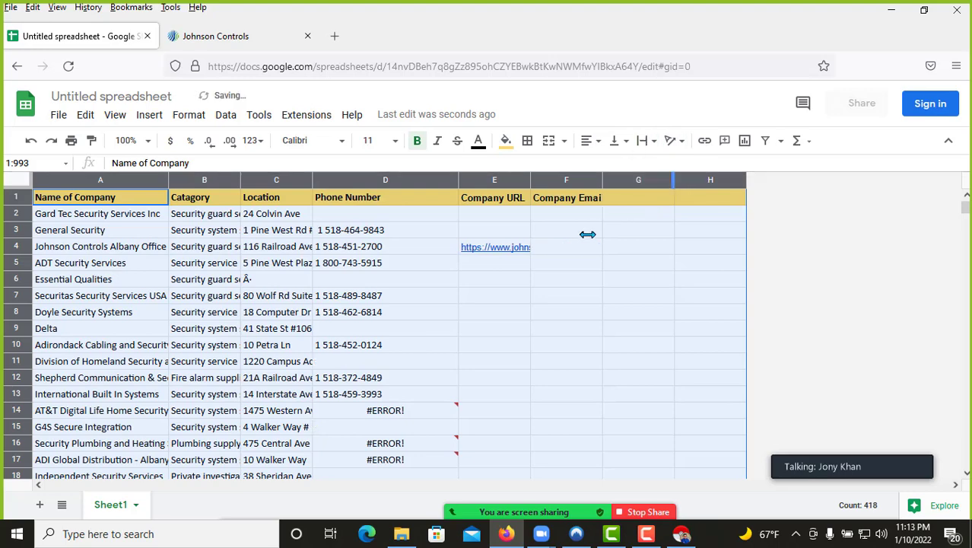
pyautogui.doubleClick(548, 254)
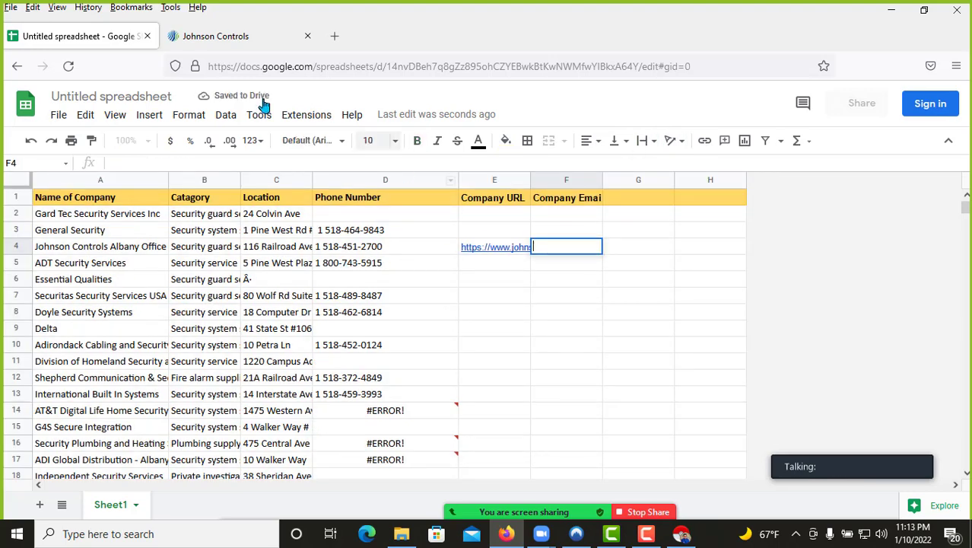
# Step: Look through the Johnson Controls homepage down to its footer for a contact email
pyautogui.click(226, 34)
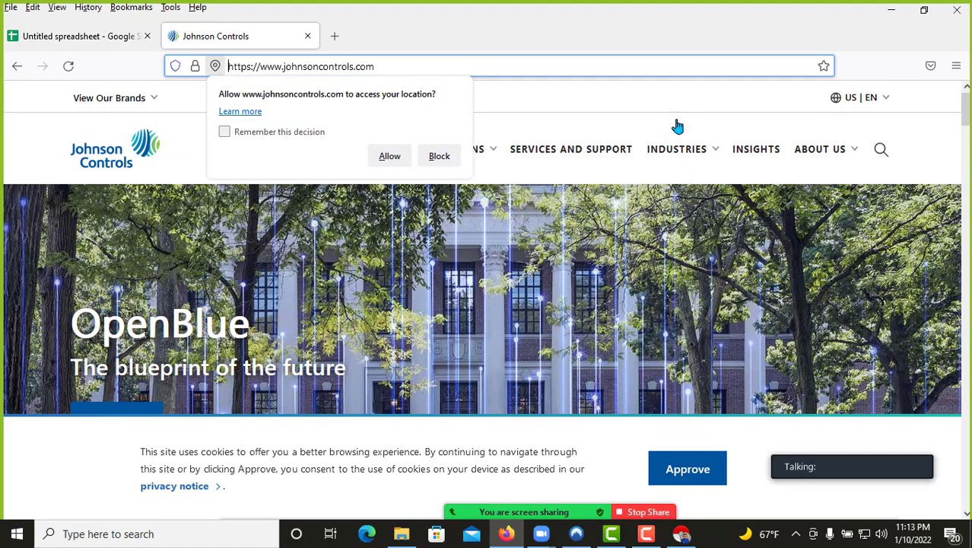
pyautogui.scroll(-15, 637, 287)
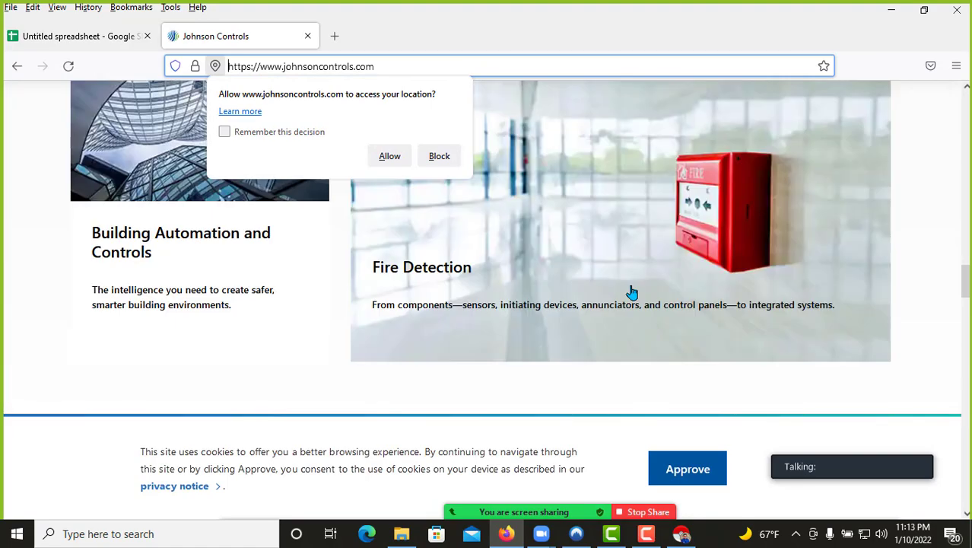
pyautogui.scroll(-20, 631, 291)
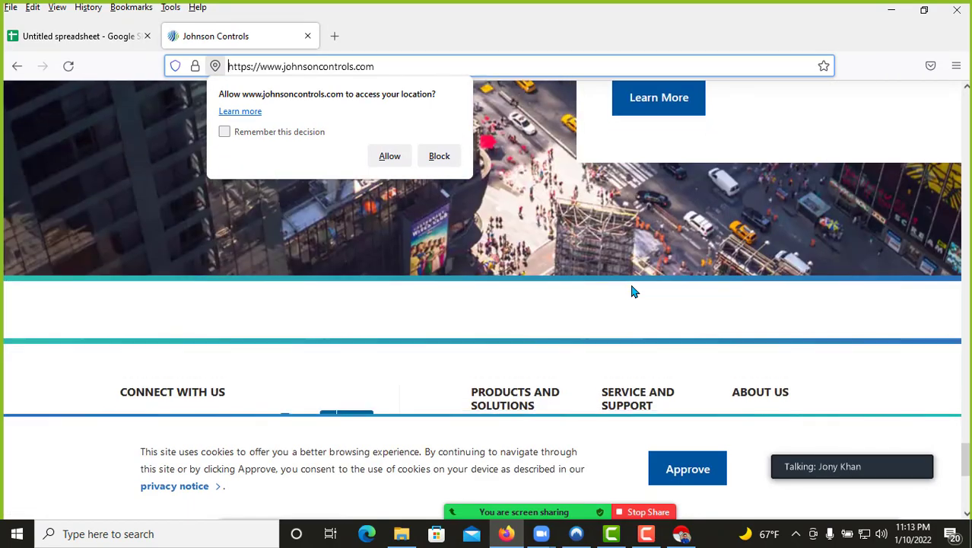
pyautogui.scroll(-4, 633, 290)
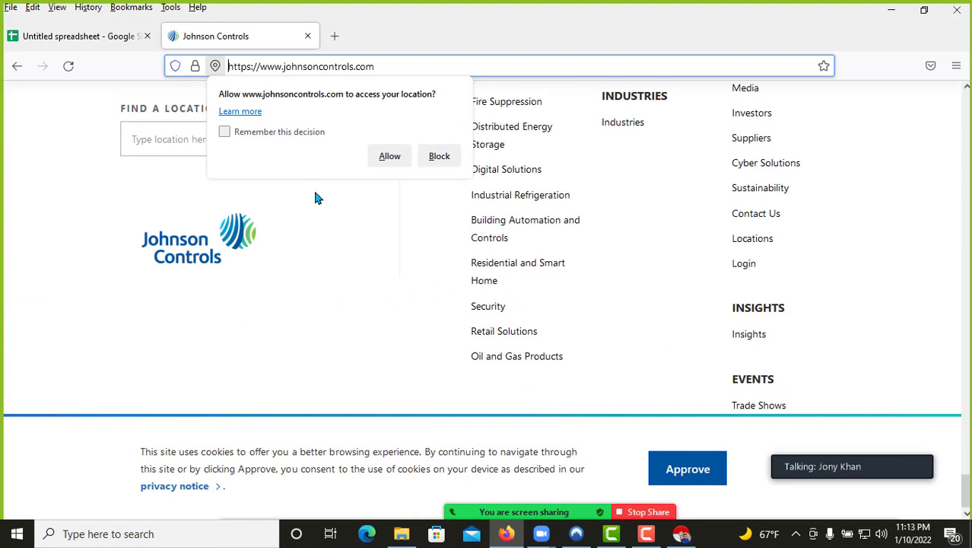
# Step: Copy the Johnson Controls website address, close the Instant Data Scraper window and minimize Firefox
pyautogui.click(260, 67)
pyautogui.hotkey('ctrl', 'c')
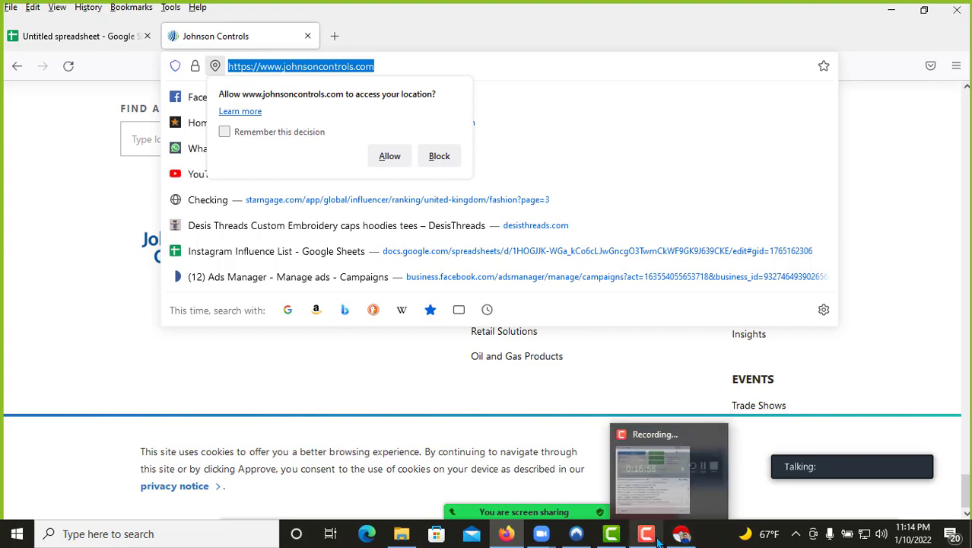
pyautogui.click(681, 537)
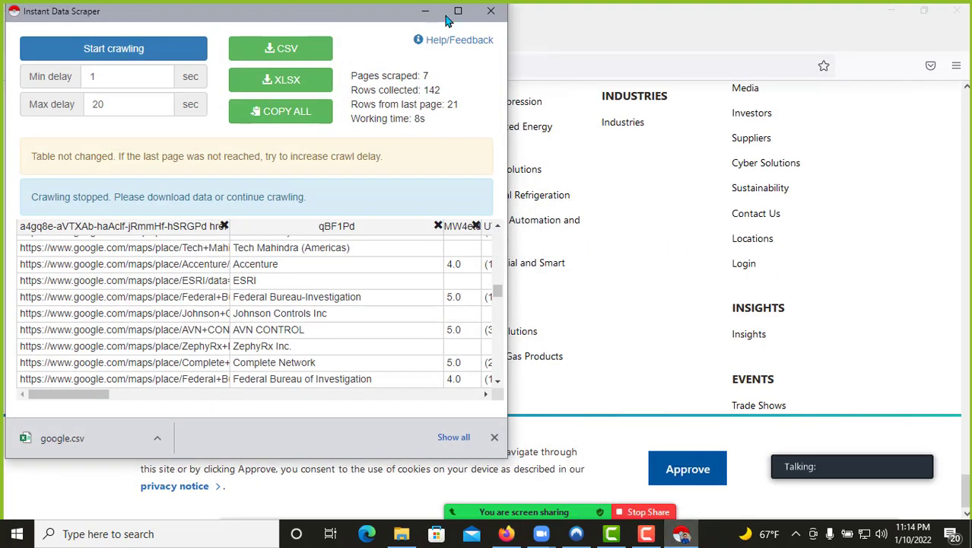
pyautogui.click(491, 11)
pyautogui.click(893, 10)
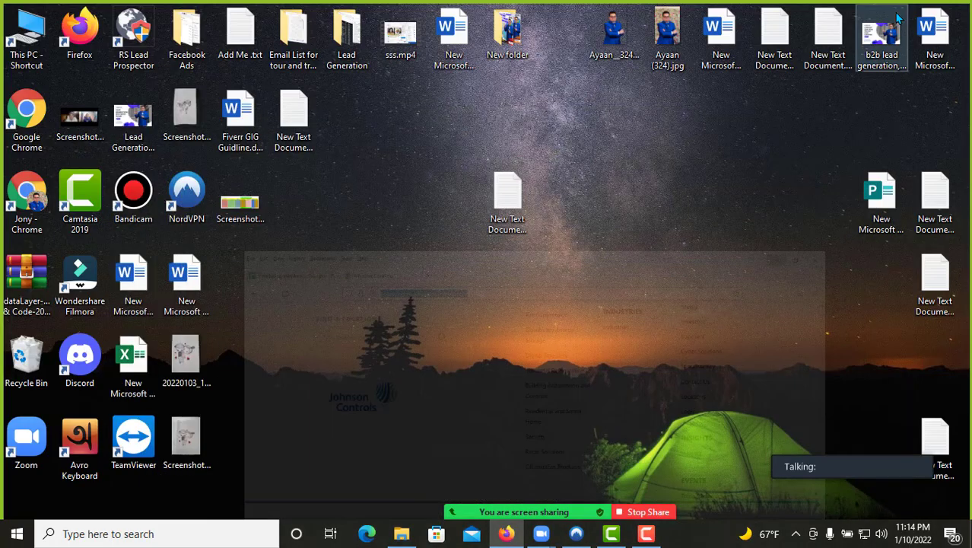
pyautogui.doubleClick(43, 180)
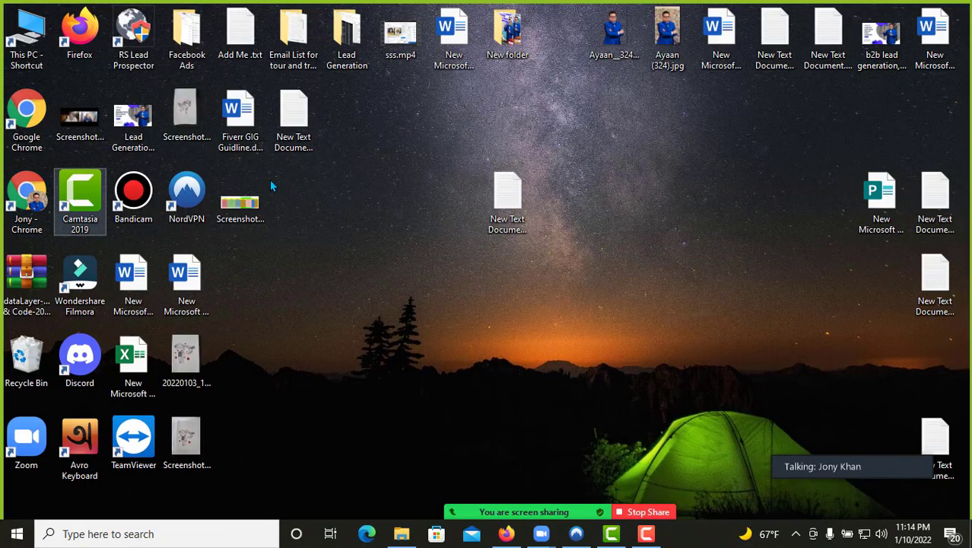
pyautogui.click(353, 40)
pyautogui.hotkey('ctrl', 'v')
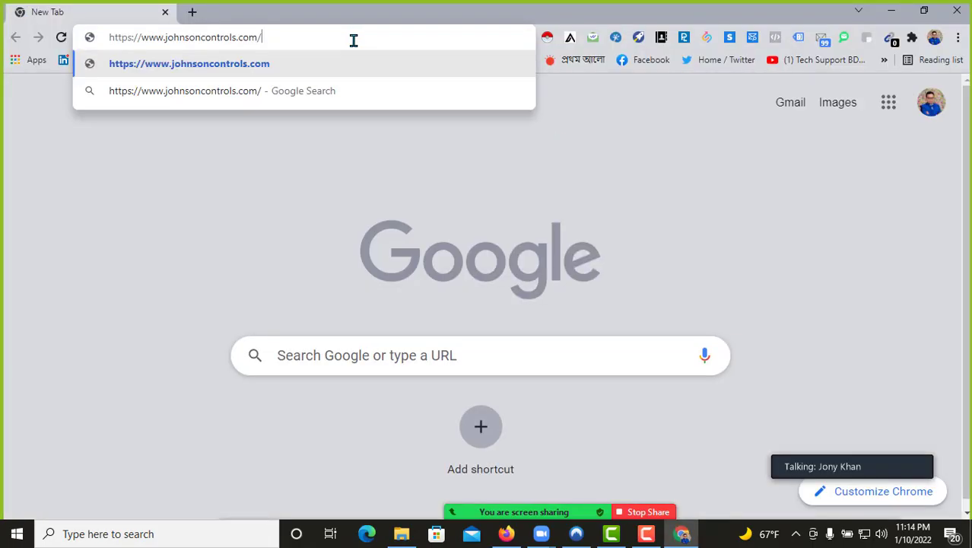
pyautogui.press('Return')
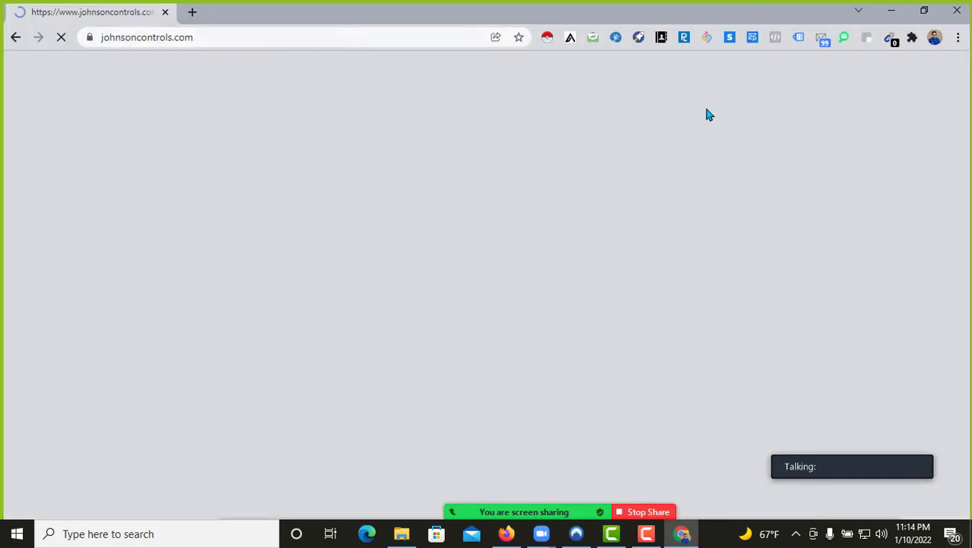
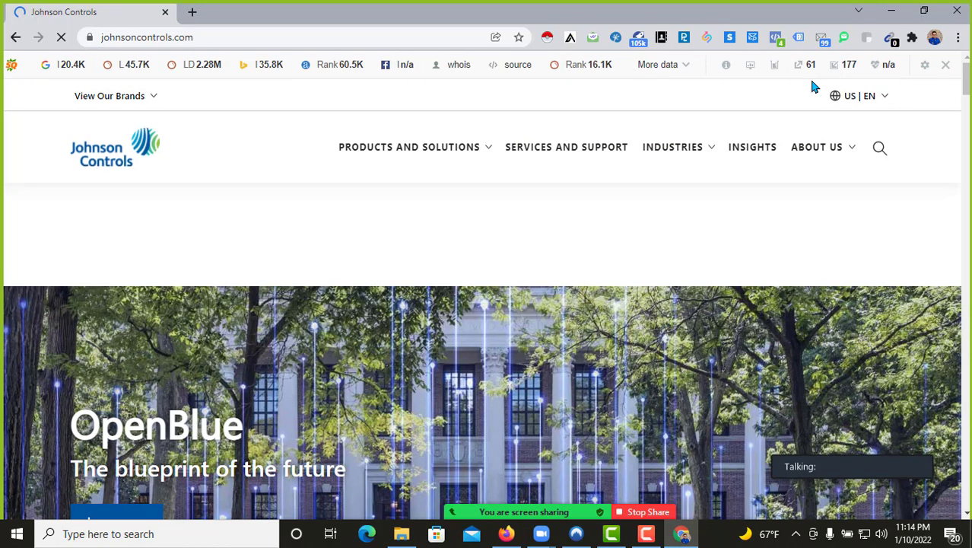
# Step: Block the site's location access and check the Johnson Controls page for email addresses with the Email Extractor extension
pyautogui.click(945, 67)
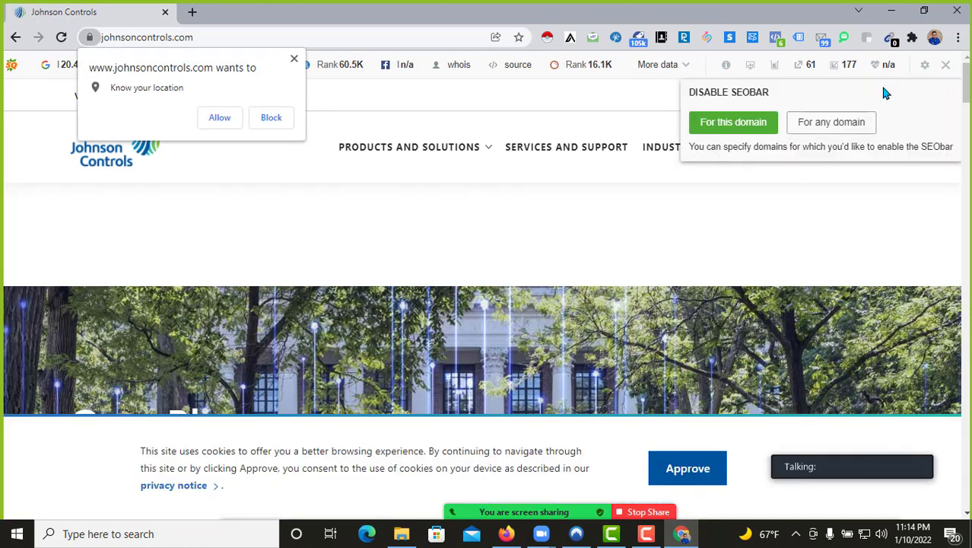
pyautogui.click(264, 120)
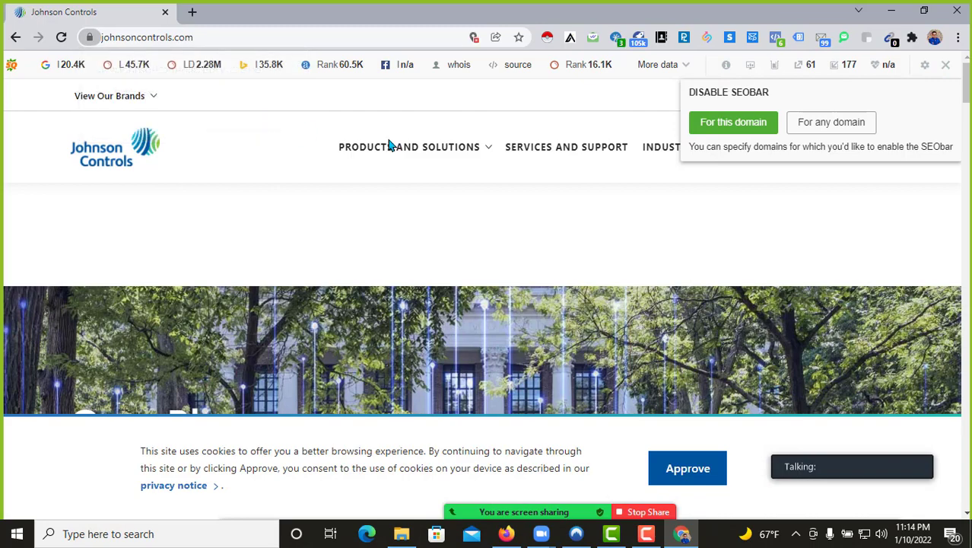
pyautogui.click(890, 42)
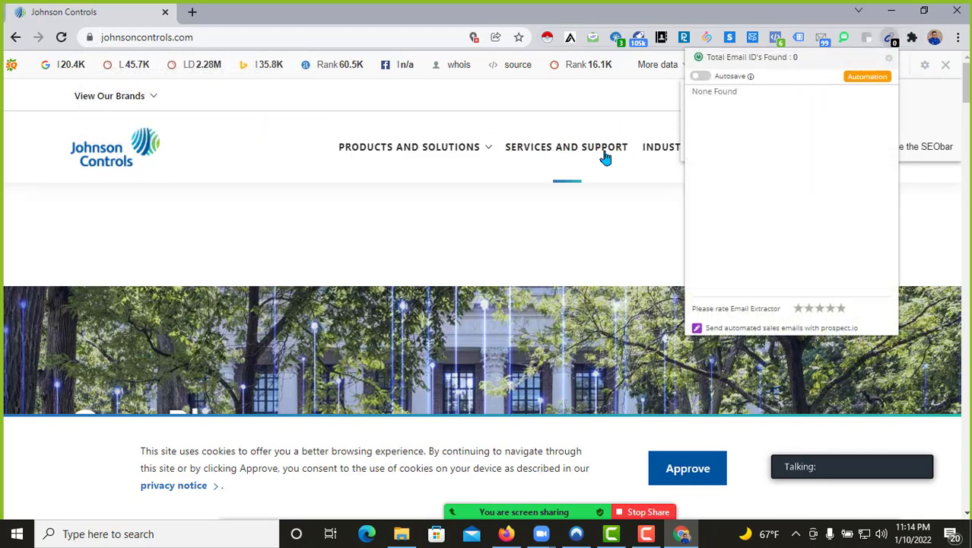
pyautogui.scroll(-10, 368, 225)
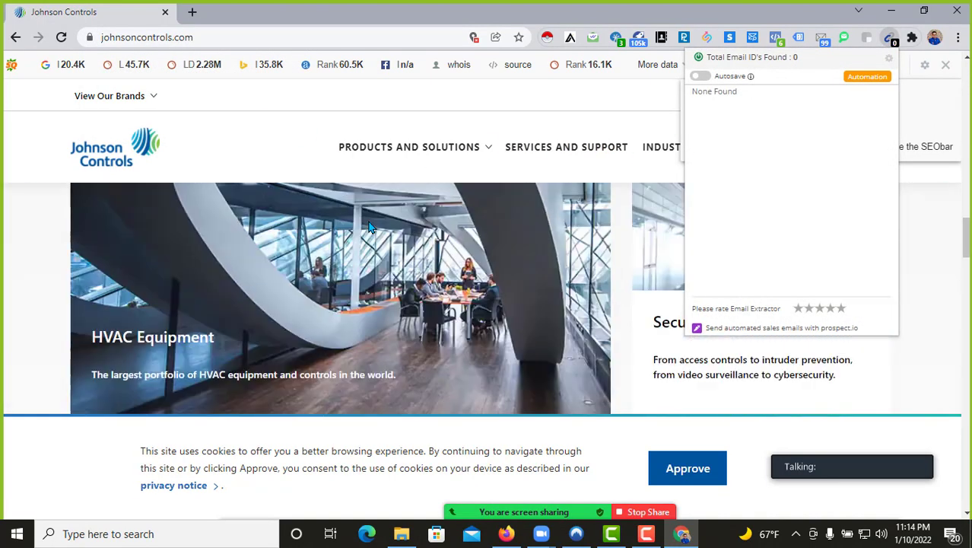
pyautogui.scroll(-15, 369, 227)
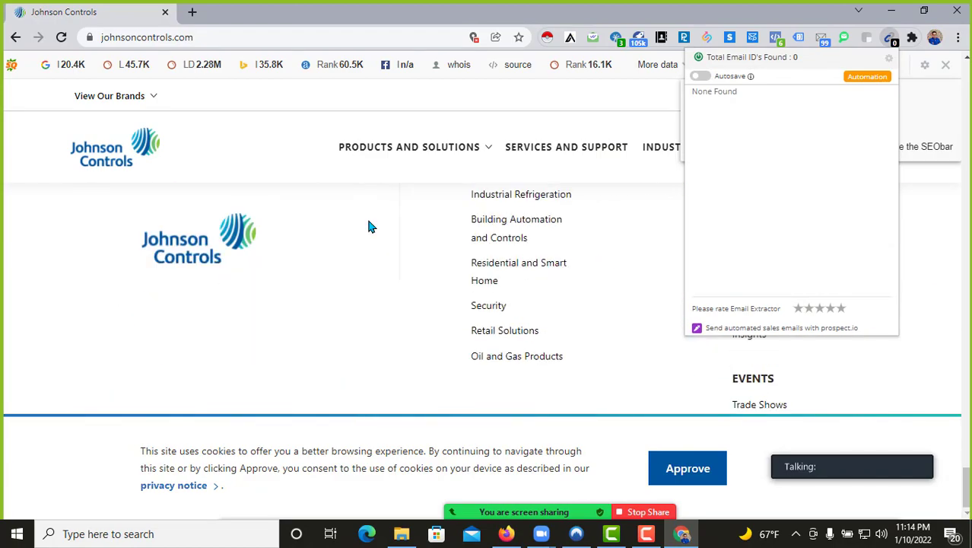
pyautogui.scroll(5, 368, 226)
pyautogui.scroll(-3, 372, 219)
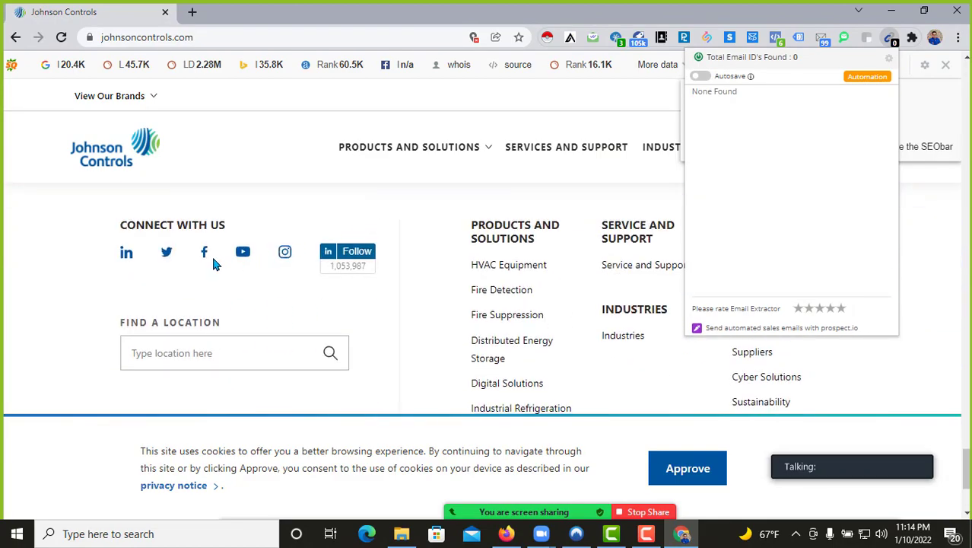
# Step: Switch back to Firefox, block the site's location access and open the Johnson Controls Facebook page from the footer
pyautogui.click(506, 533)
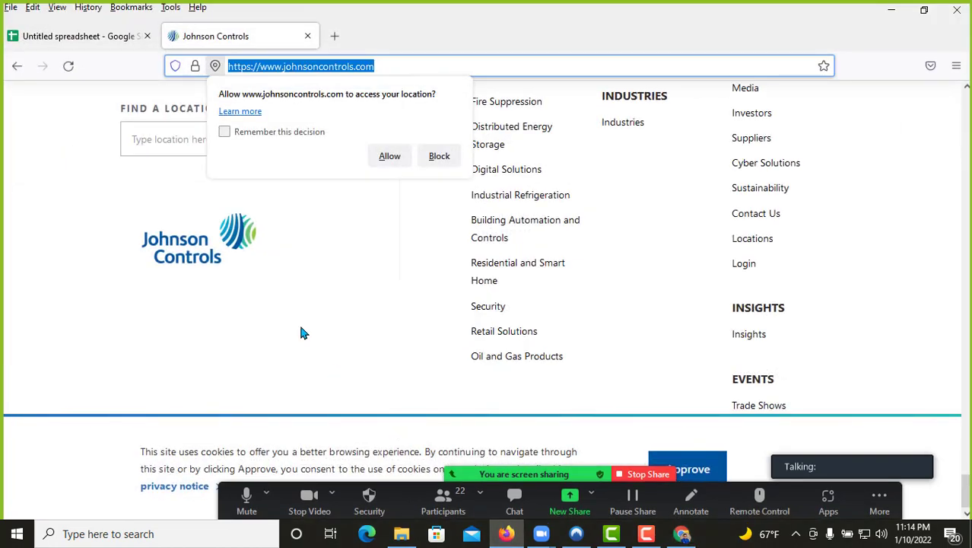
pyautogui.scroll(4, 350, 251)
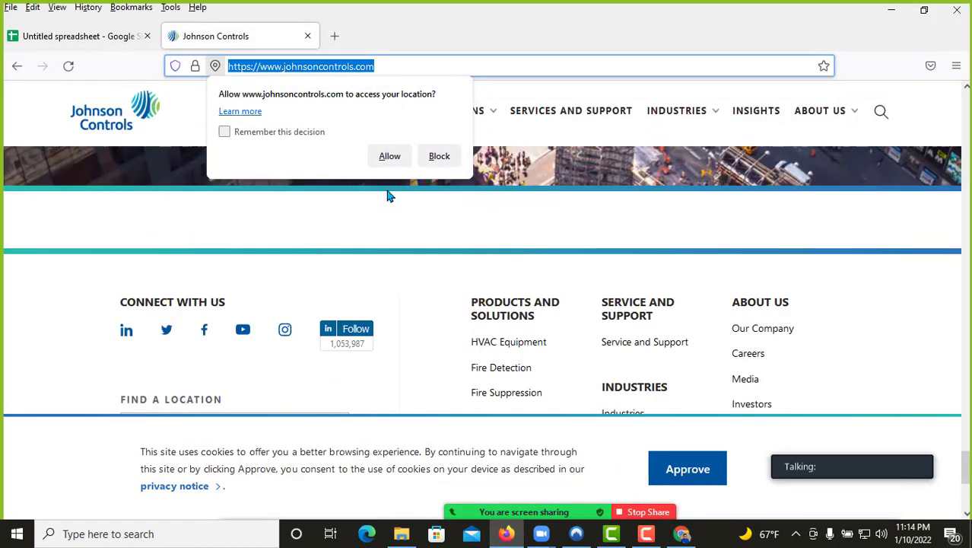
pyautogui.click(439, 157)
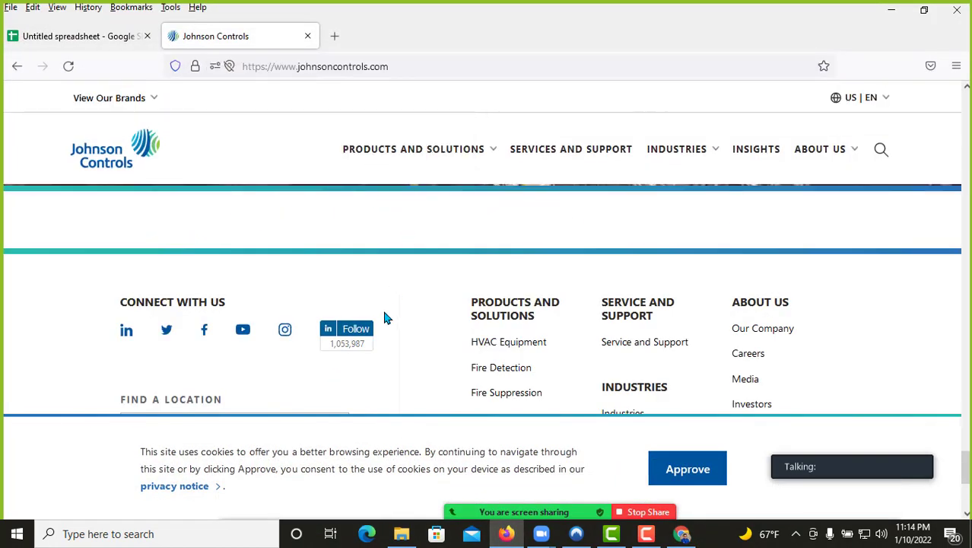
pyautogui.click(203, 330)
pyautogui.click(430, 38)
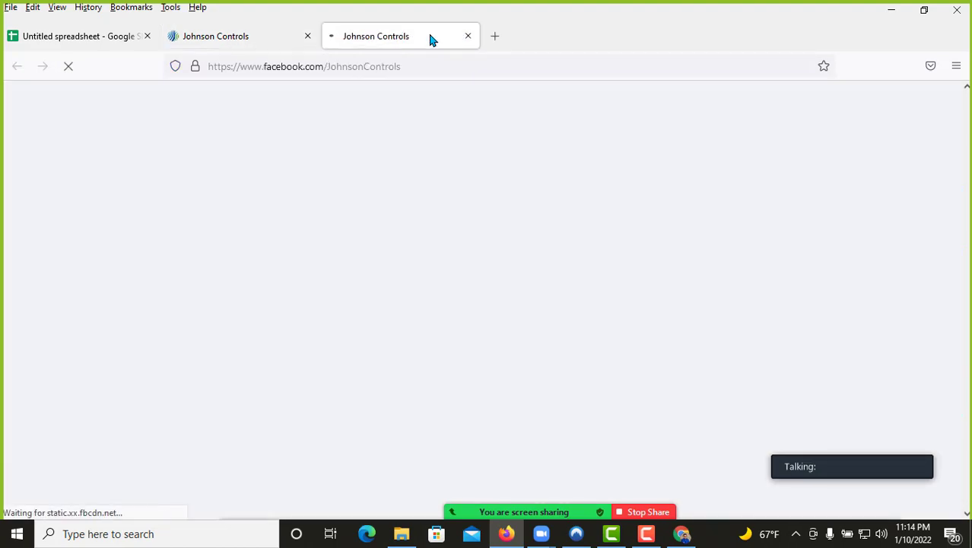
# Step: Examine the Johnson Controls Facebook page's intro details and posts for a company email
pyautogui.scroll(-2, 417, 162)
pyautogui.scroll(-5, 406, 213)
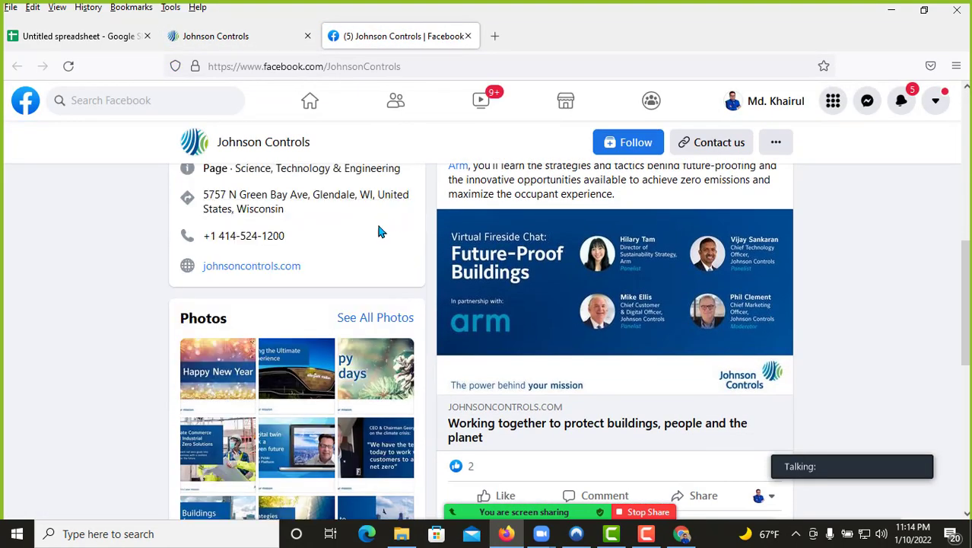
pyautogui.scroll(1, 380, 228)
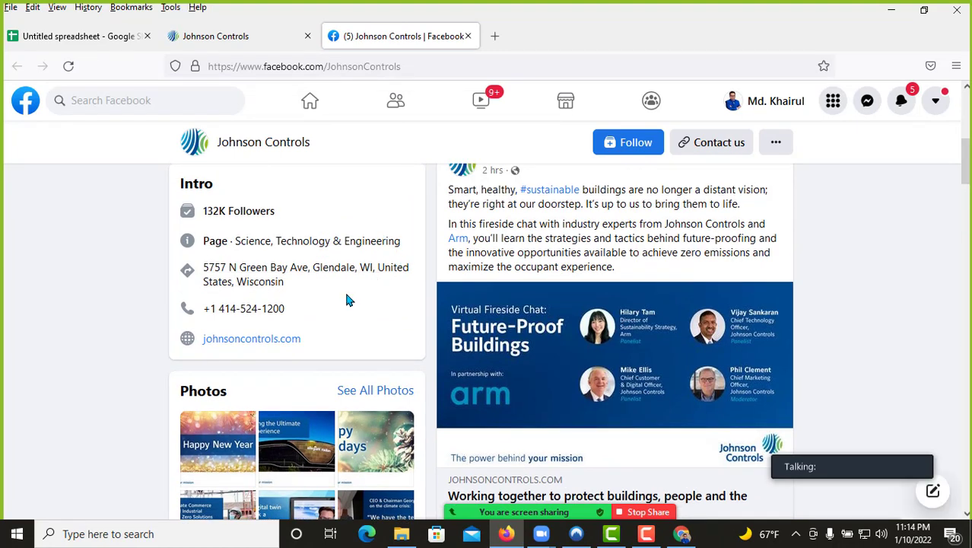
pyautogui.scroll(-5, 346, 299)
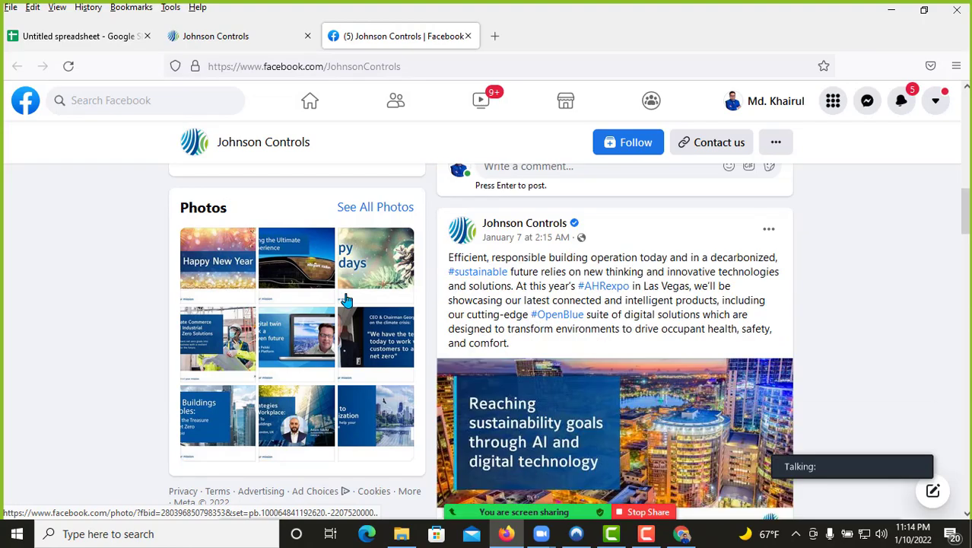
pyautogui.scroll(10, 409, 305)
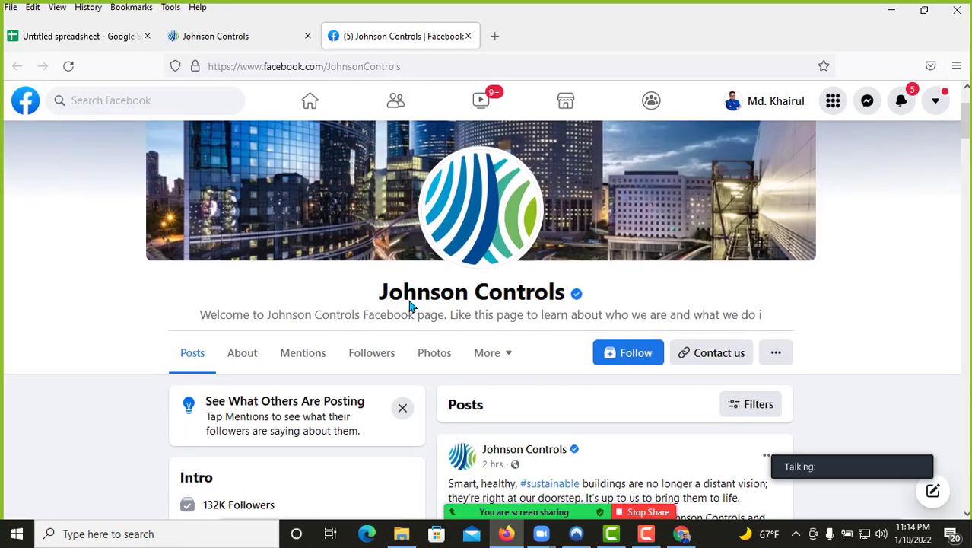
pyautogui.scroll(-6, 408, 306)
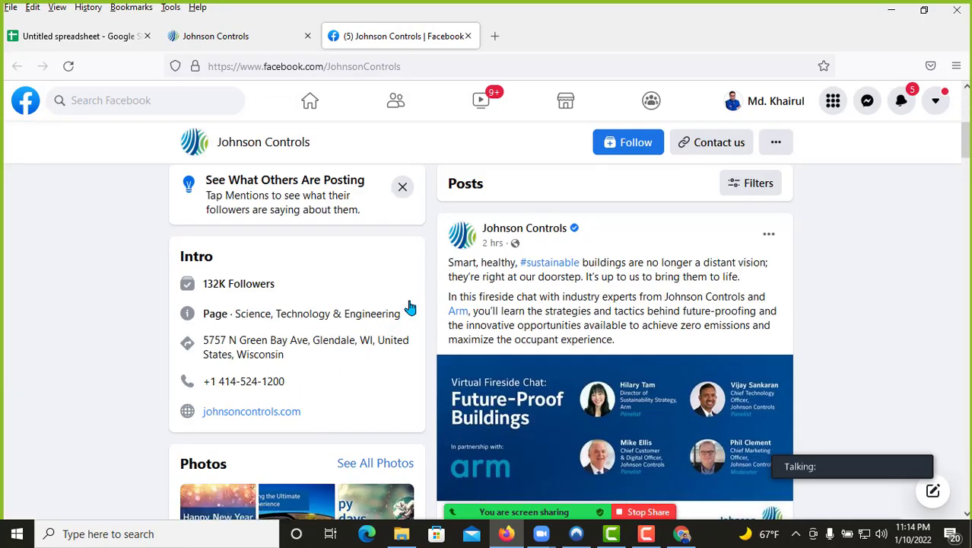
pyautogui.scroll(-10, 409, 306)
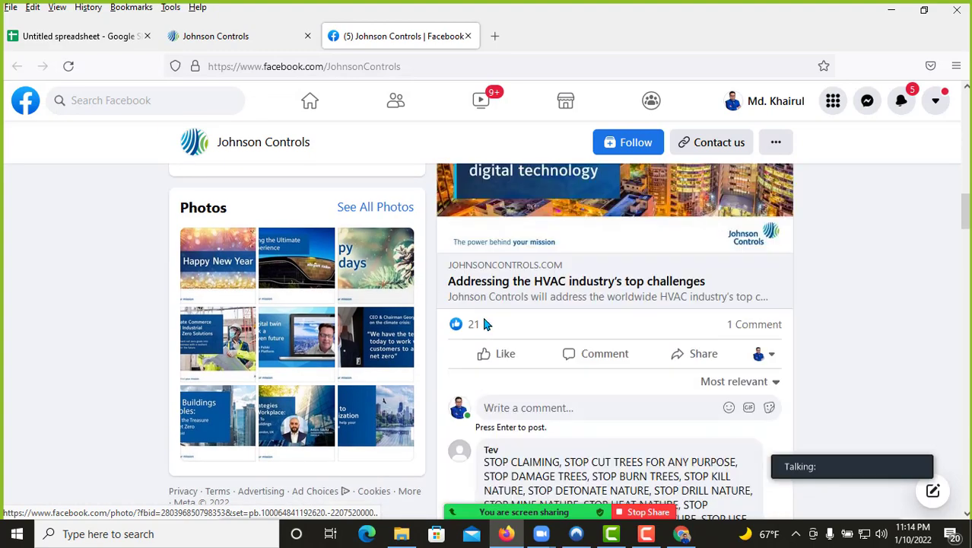
pyautogui.scroll(-10, 592, 315)
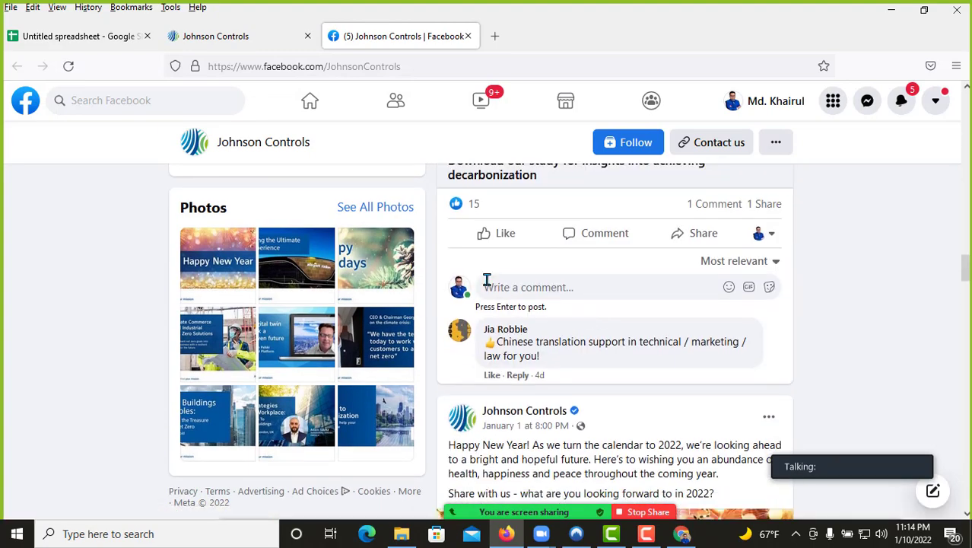
pyautogui.scroll(10, 486, 280)
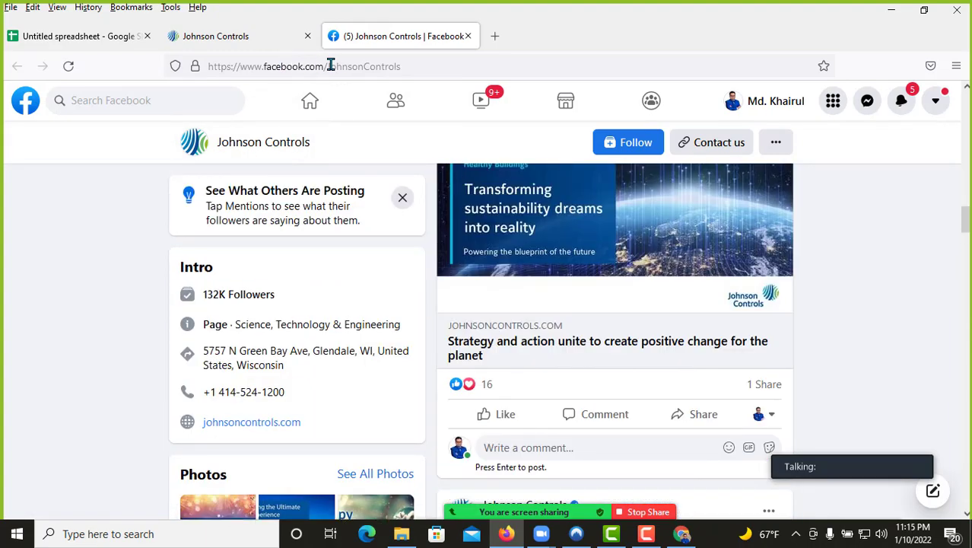
# Step: Search Google in a new tab for "JohnsonControls Email+phone", reusing the page name from the Facebook address
pyautogui.moveTo(328, 66); pyautogui.dragTo(447, 65)
pyautogui.hotkey('ctrl', 'c')
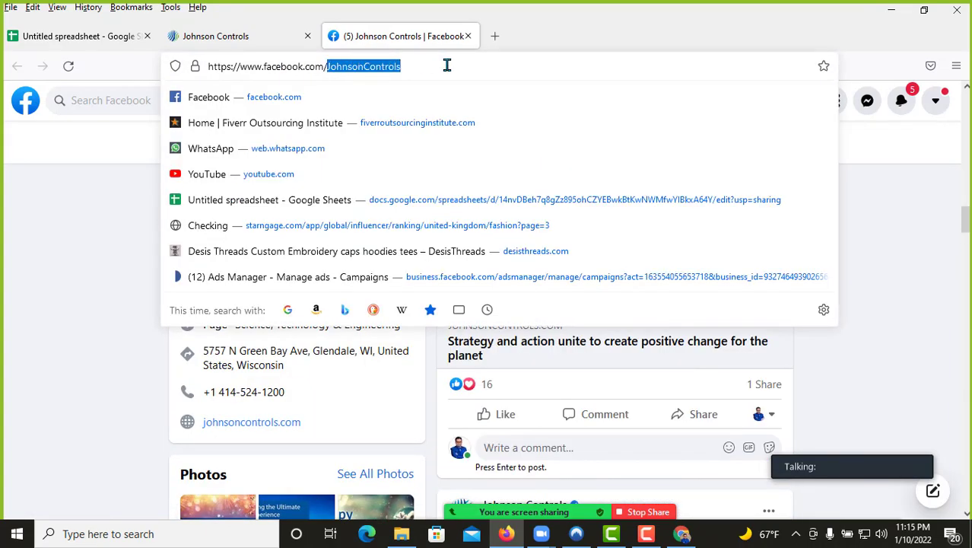
pyautogui.click(494, 36)
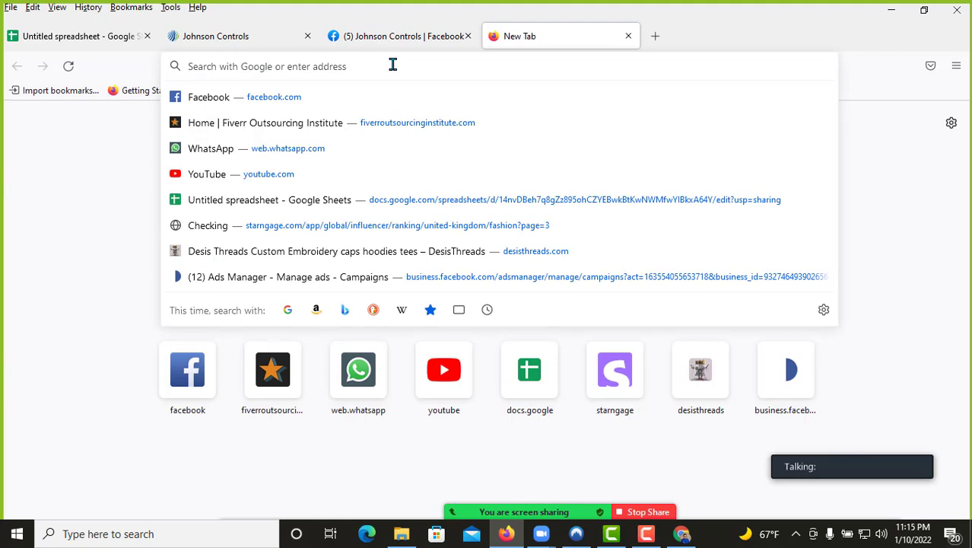
pyautogui.hotkey('ctrl', 'v')
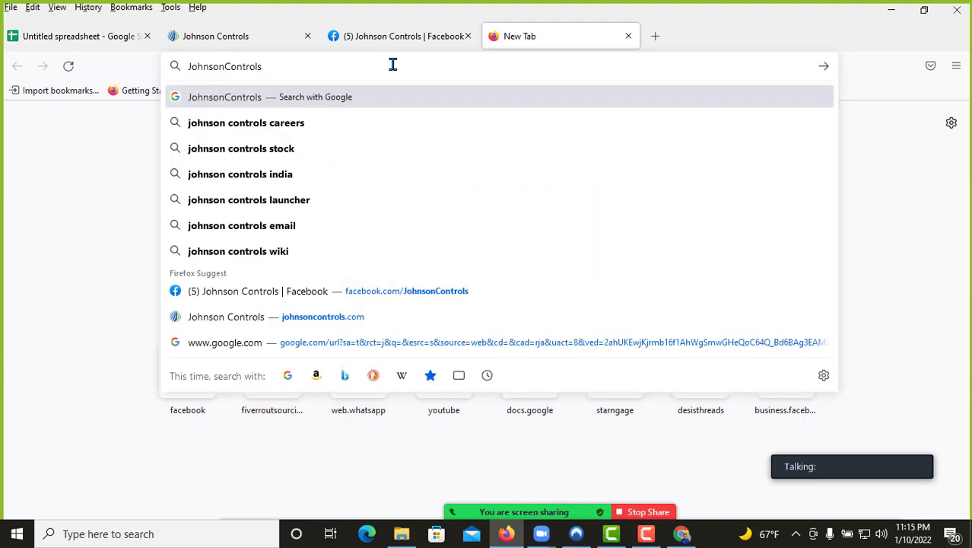
pyautogui.write('Email')
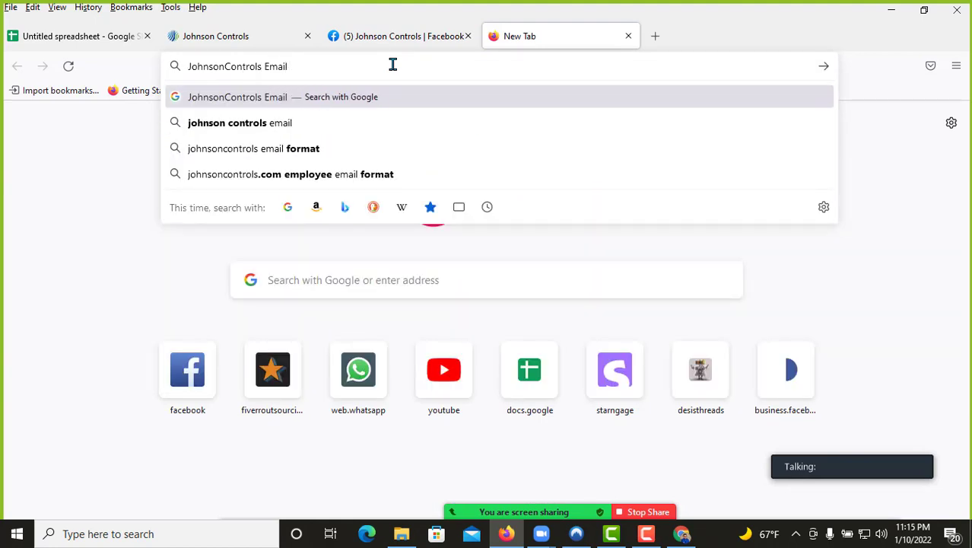
pyautogui.write('+phone')
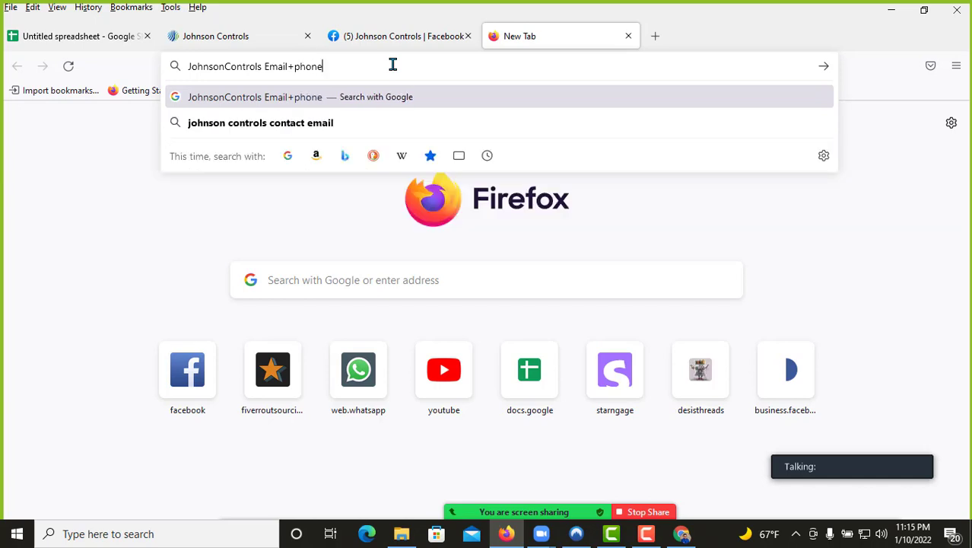
pyautogui.press('Return')
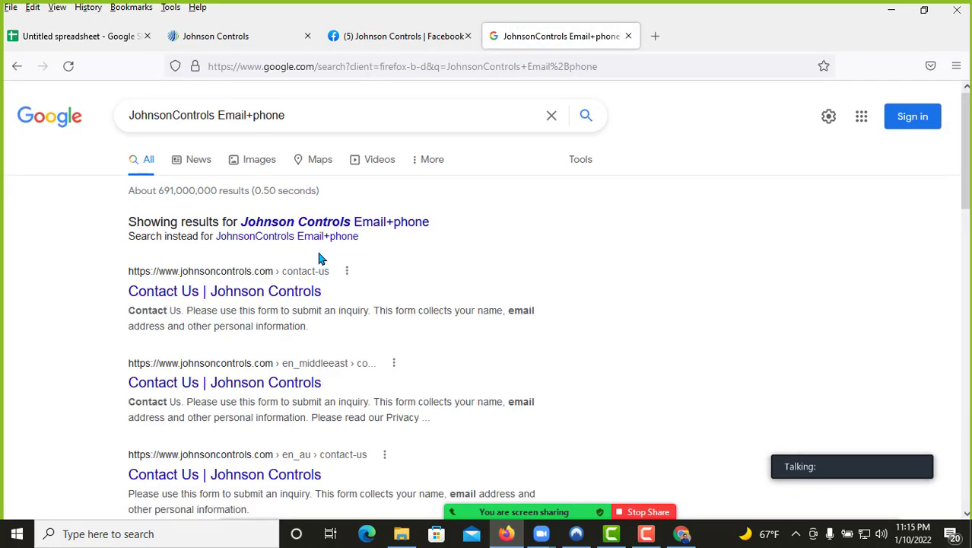
# Step: Open the first Johnson Controls Contact Us result in its own tab and examine the page down to the footer for an email
pyautogui.middleClick(242, 293)
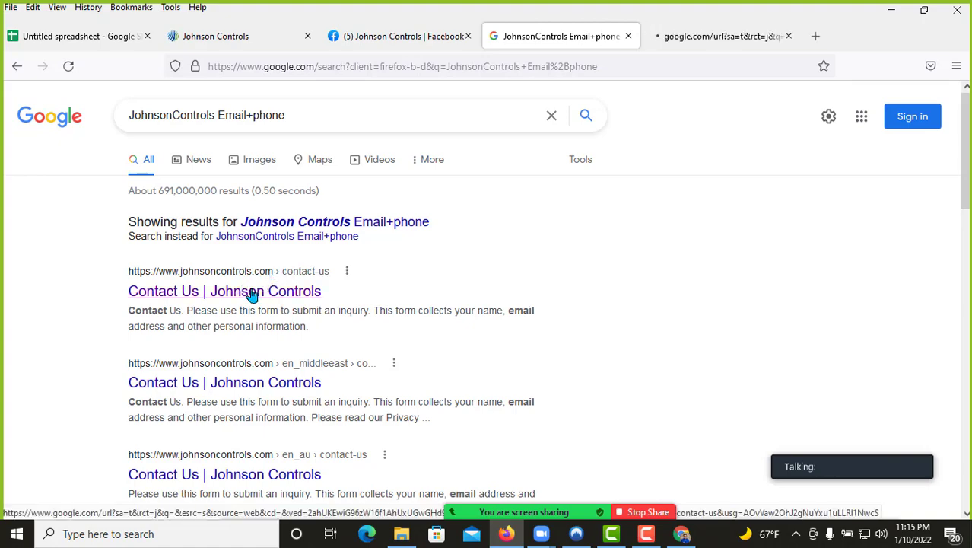
pyautogui.scroll(-3, 366, 275)
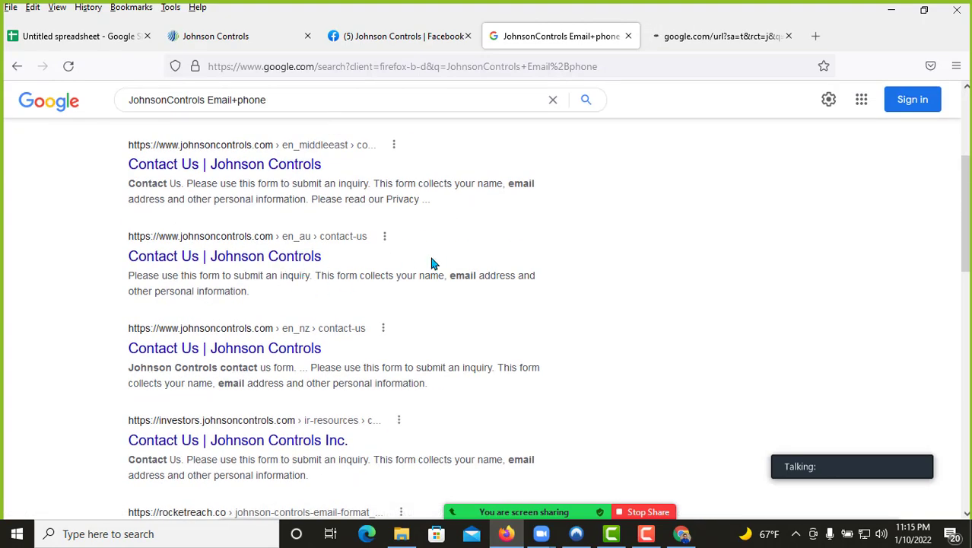
pyautogui.click(715, 38)
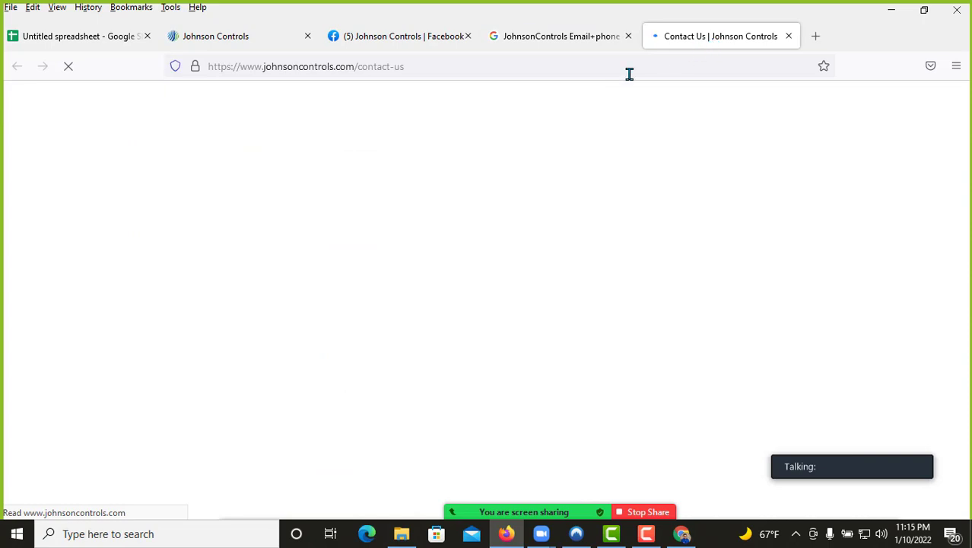
pyautogui.scroll(-3, 469, 211)
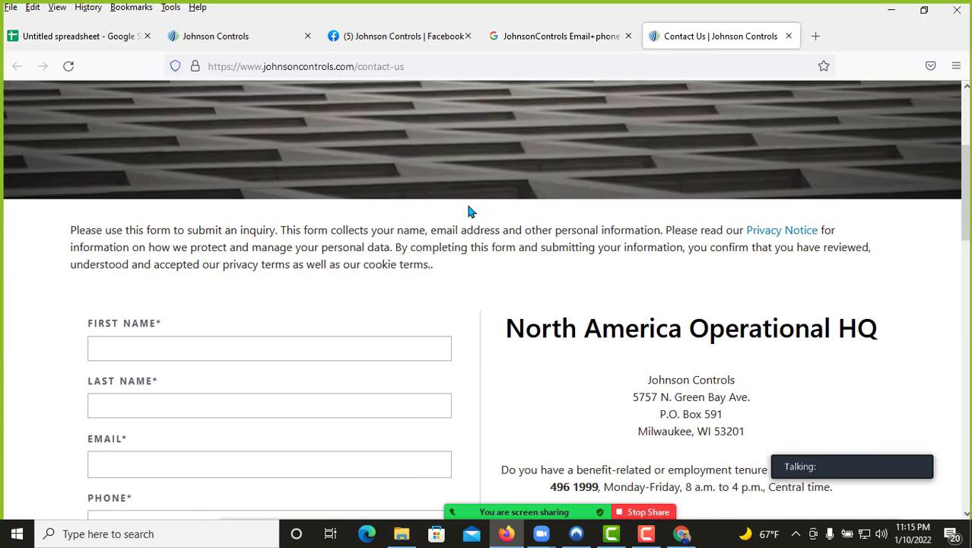
pyautogui.scroll(-4, 469, 210)
pyautogui.scroll(-3, 637, 213)
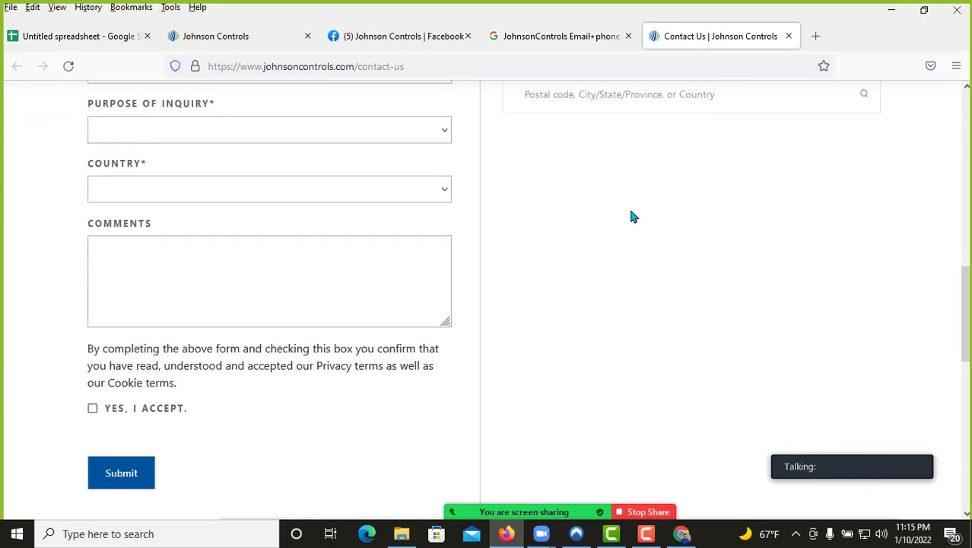
pyautogui.scroll(-3, 630, 218)
pyautogui.scroll(-3, 630, 218)
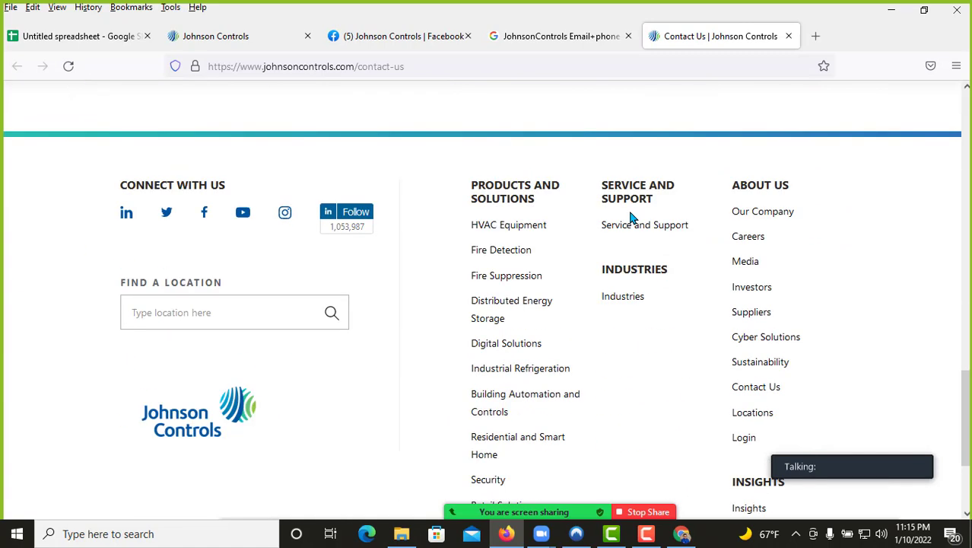
# Step: Open the company's LinkedIn page from the Contact Us footer, check it for contact details, and close it
pyautogui.click(126, 215)
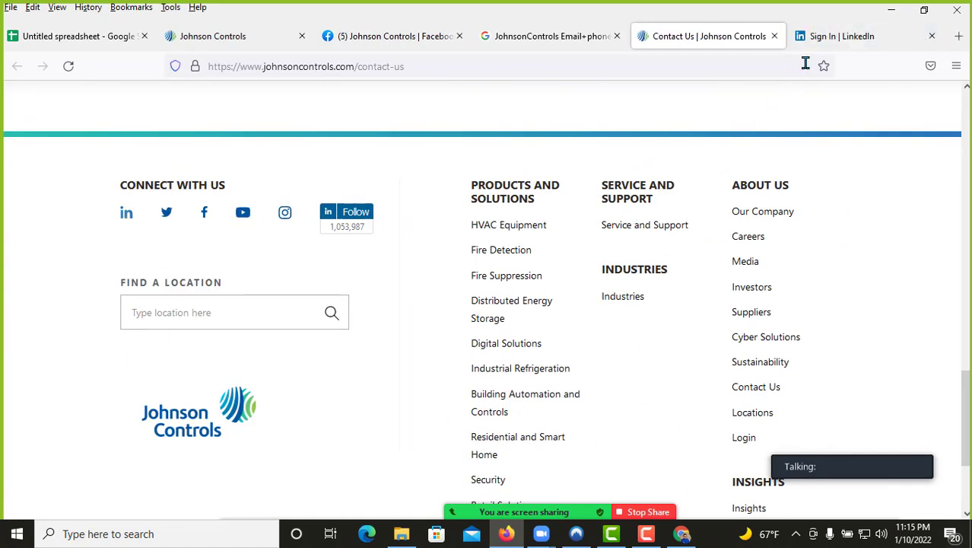
pyautogui.scroll(15, 373, 237)
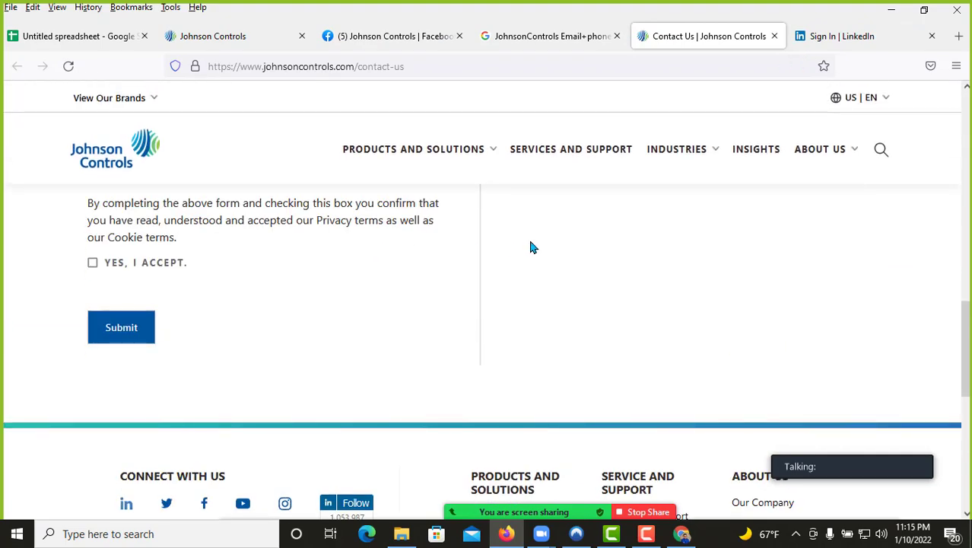
pyautogui.scroll(-5, 673, 158)
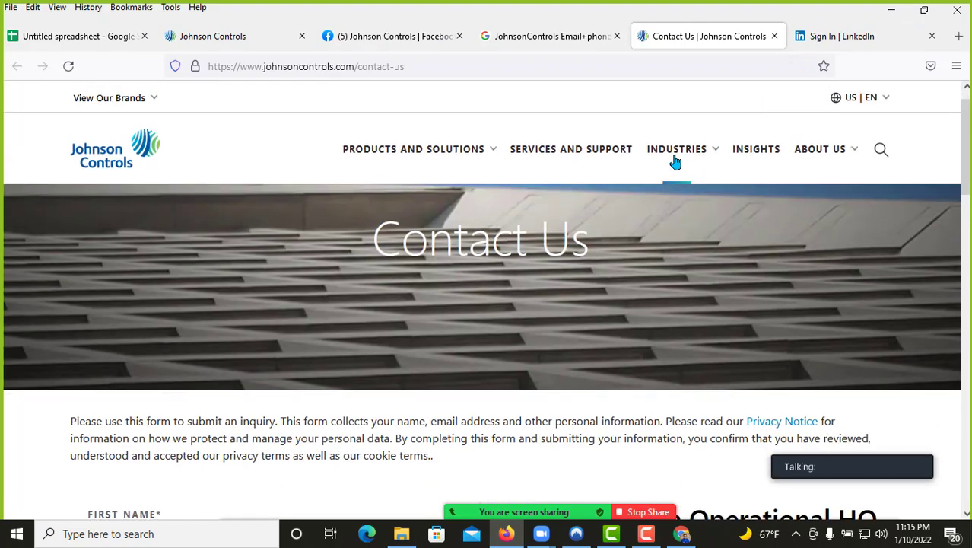
pyautogui.click(815, 40)
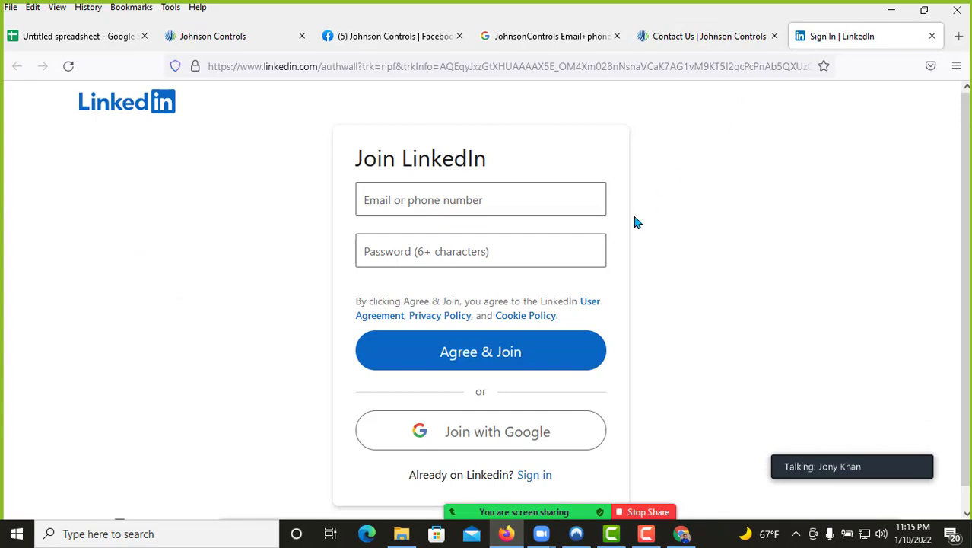
pyautogui.scroll(-1, 638, 222)
pyautogui.click(932, 36)
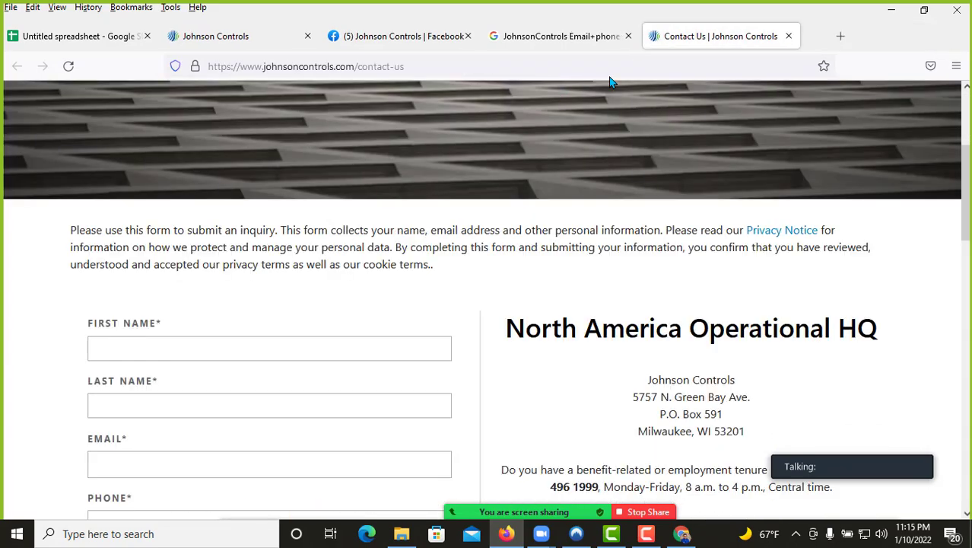
# Step: Close the Johnson Controls Facebook page, the Google email search and the Contact Us page
pyautogui.click(415, 40)
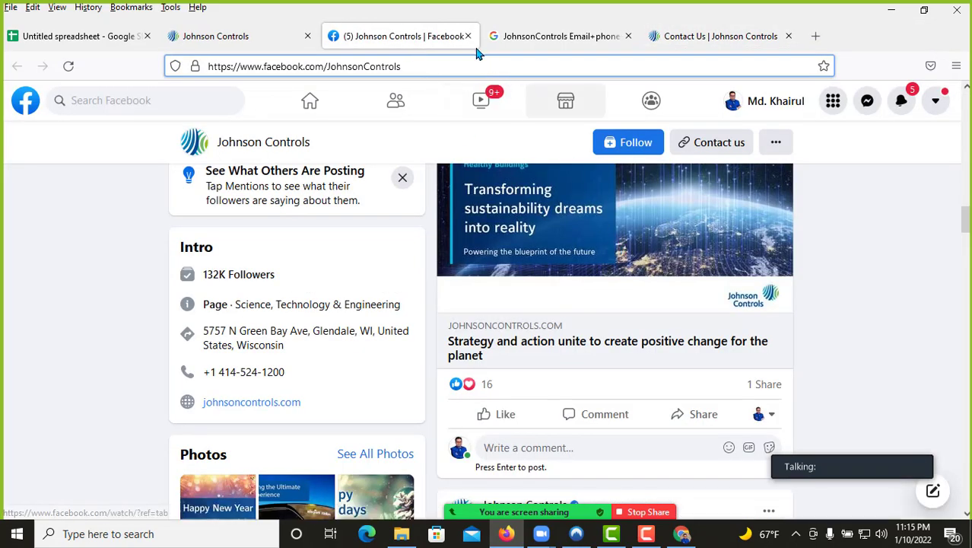
pyautogui.click(468, 36)
pyautogui.click(469, 36)
pyautogui.click(468, 36)
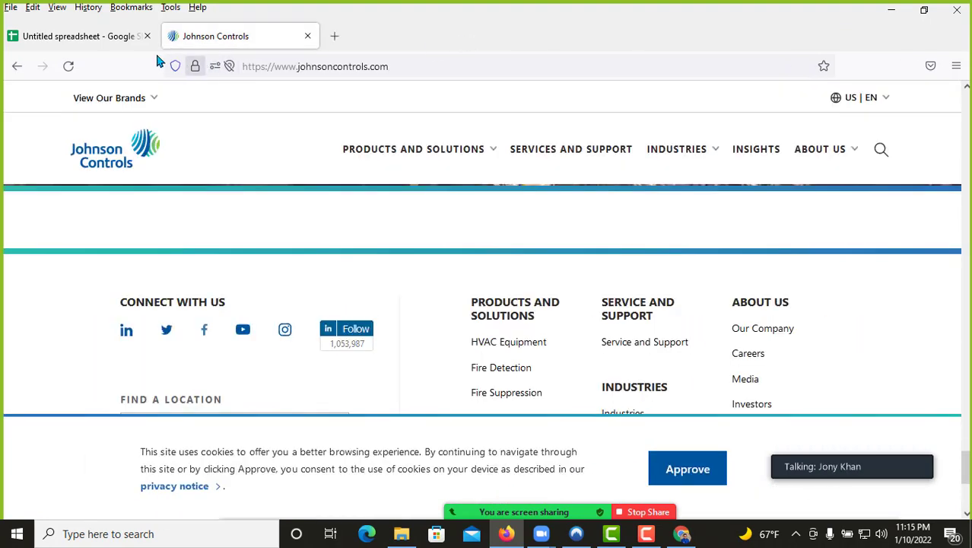
# Step: Return to the company spreadsheet and delete rows 2 to 4, from Gard Tec Security Services Inc to Johnson Controls Albany Office
pyautogui.click(97, 36)
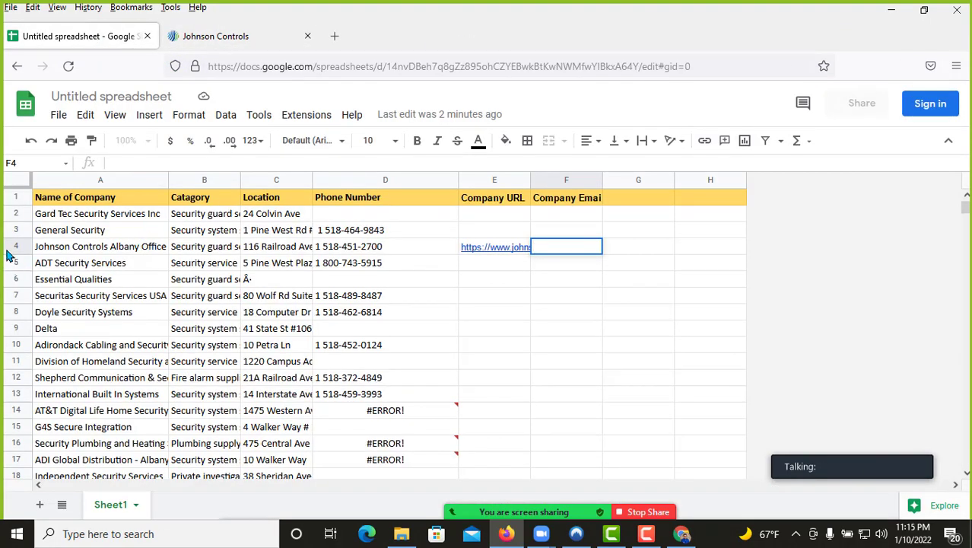
pyautogui.moveTo(7, 250); pyautogui.dragTo(16, 214)
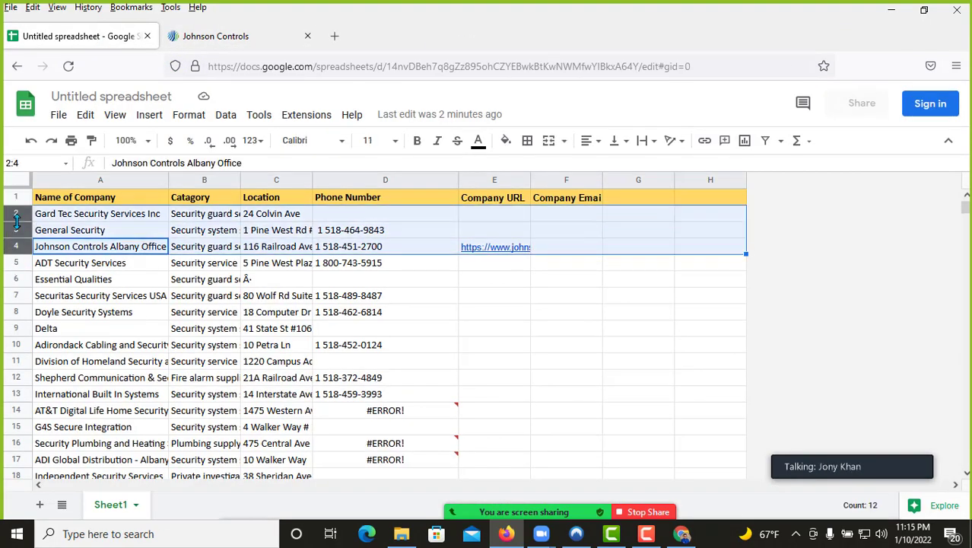
pyautogui.rightClick(81, 239)
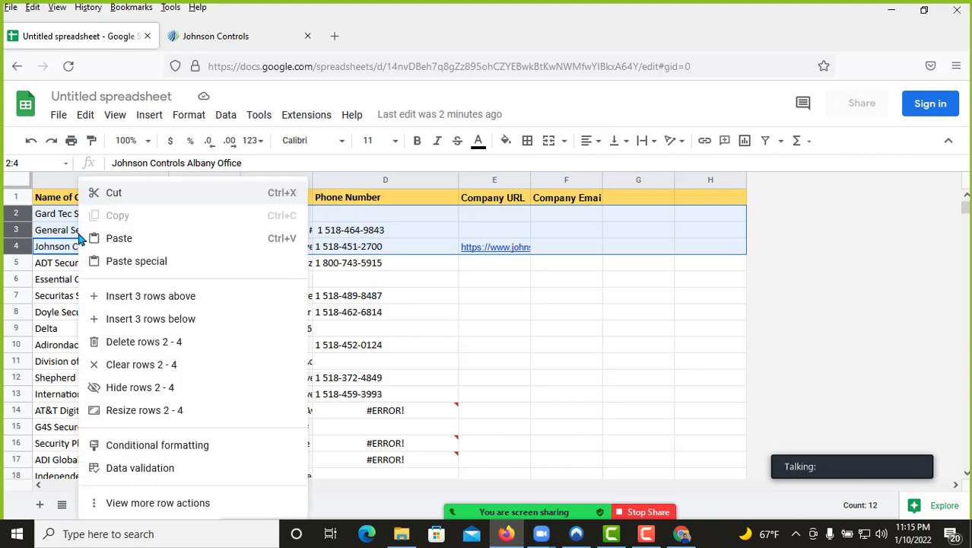
pyautogui.click(148, 341)
pyautogui.click(382, 226)
# Step: Copy the company name ADT Security Services from A2, close the Johnson Controls site, and search Google for the name in a new tab
pyautogui.tripleClick(107, 214)
pyautogui.hotkey('ctrl', 'c')
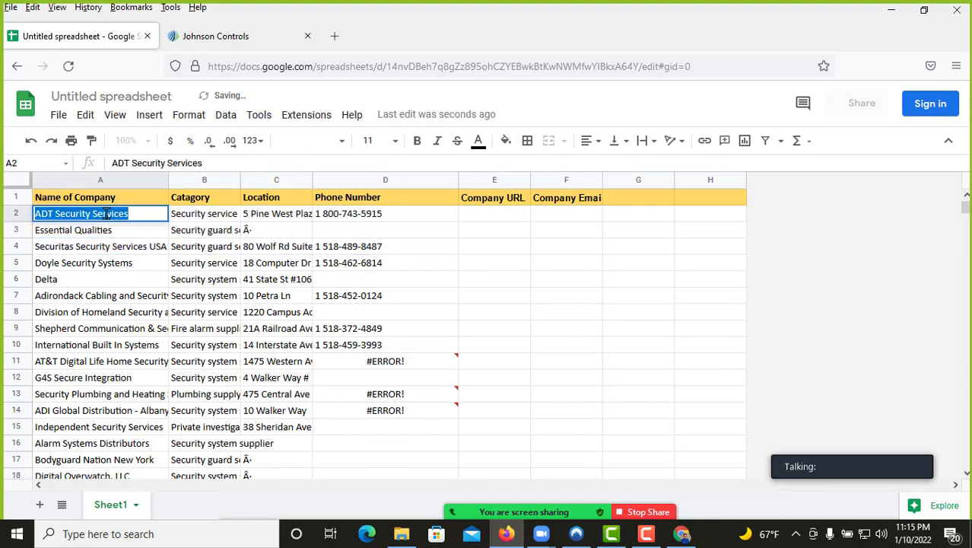
pyautogui.click(303, 38)
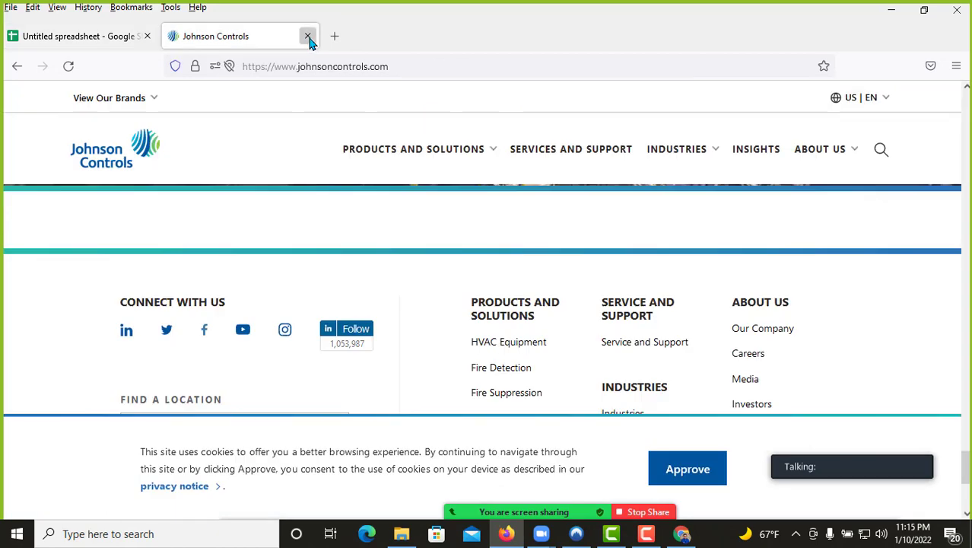
pyautogui.click(307, 36)
pyautogui.click(178, 37)
pyautogui.click(229, 64)
pyautogui.hotkey('ctrl', 'v')
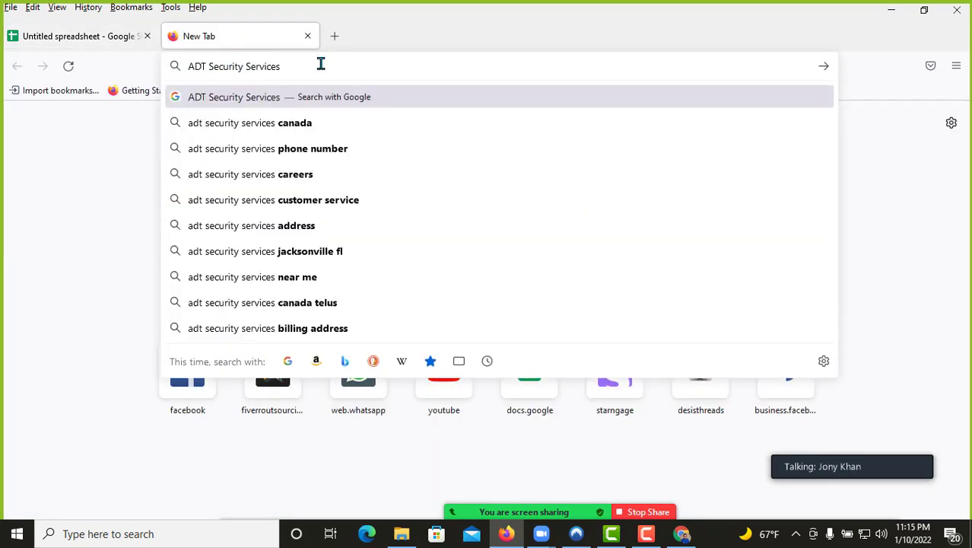
pyautogui.press('Return')
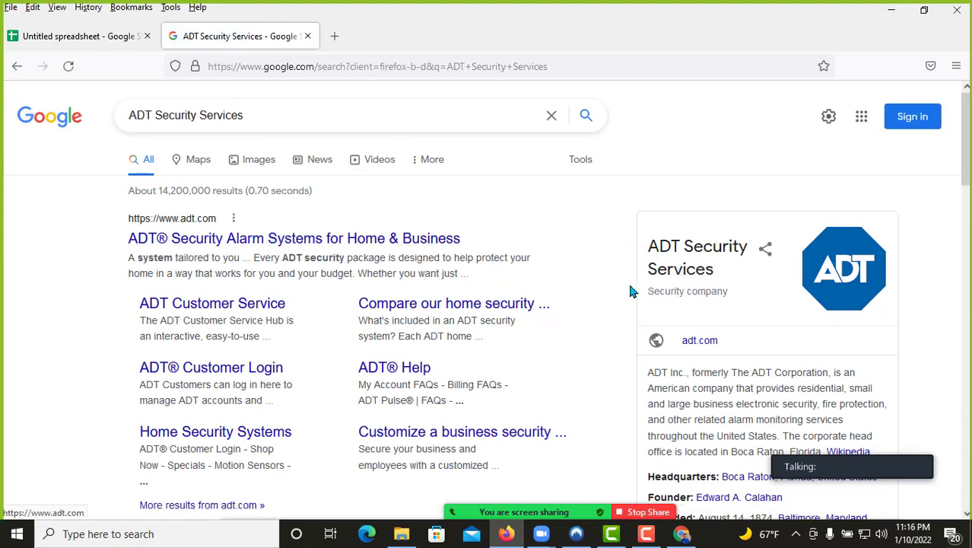
pyautogui.scroll(-3, 634, 288)
pyautogui.scroll(-2, 737, 227)
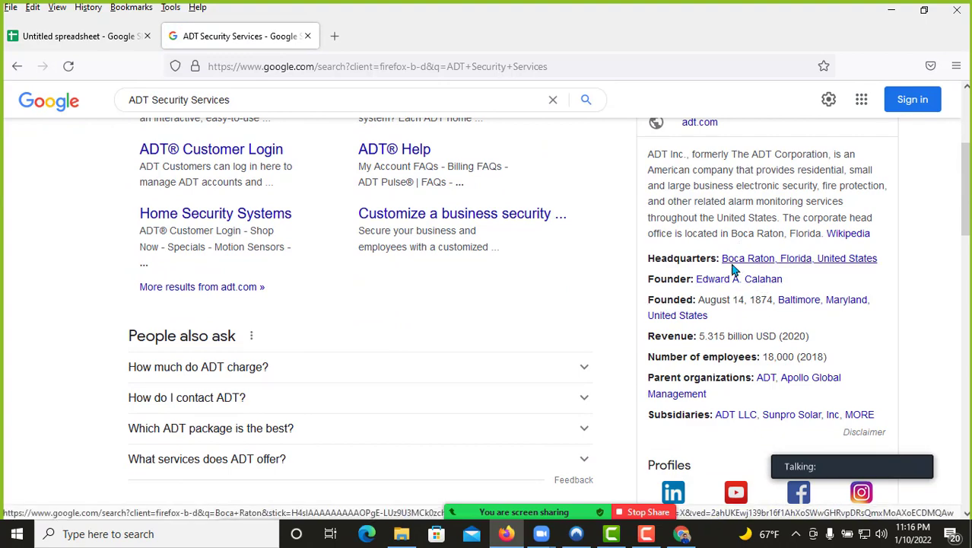
pyautogui.scroll(3, 731, 267)
pyautogui.middleClick(699, 340)
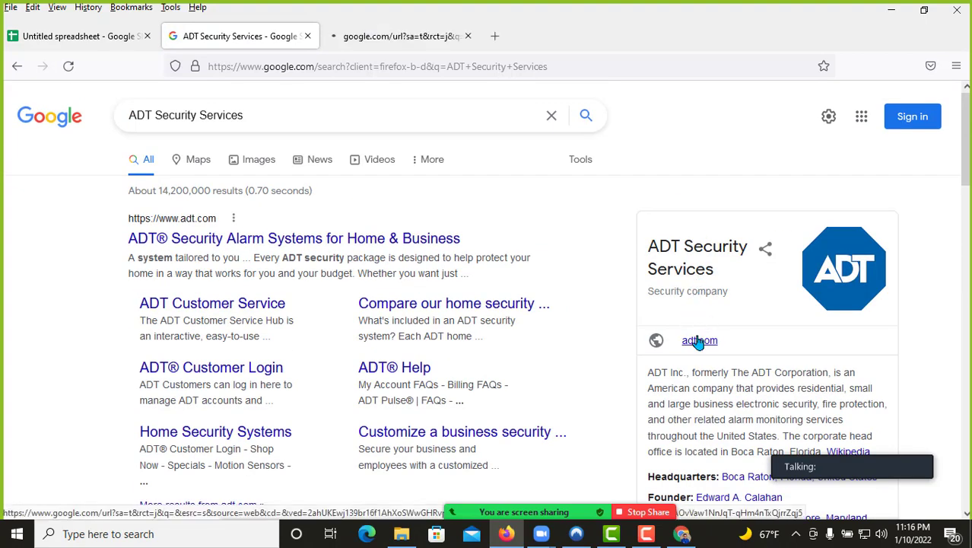
pyautogui.click(346, 36)
pyautogui.click(263, 67)
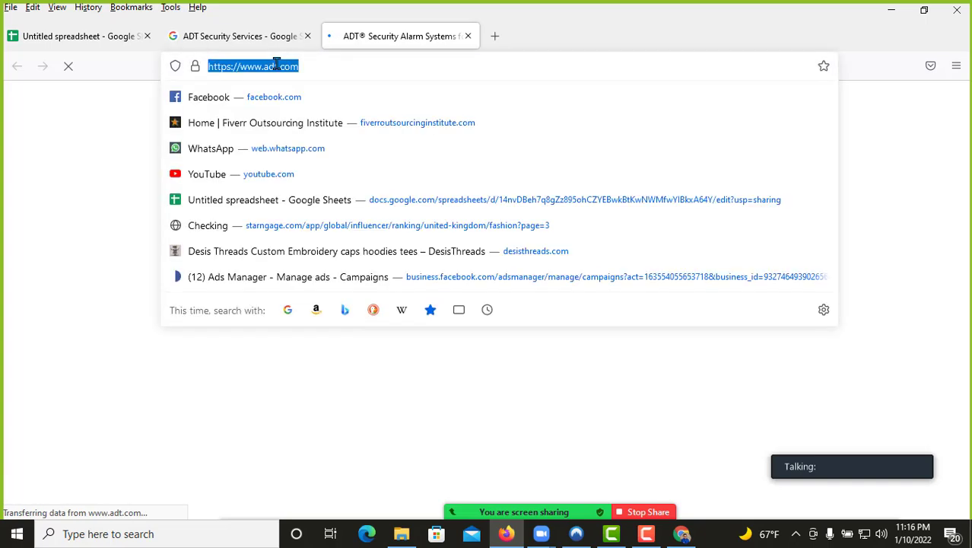
pyautogui.click(76, 38)
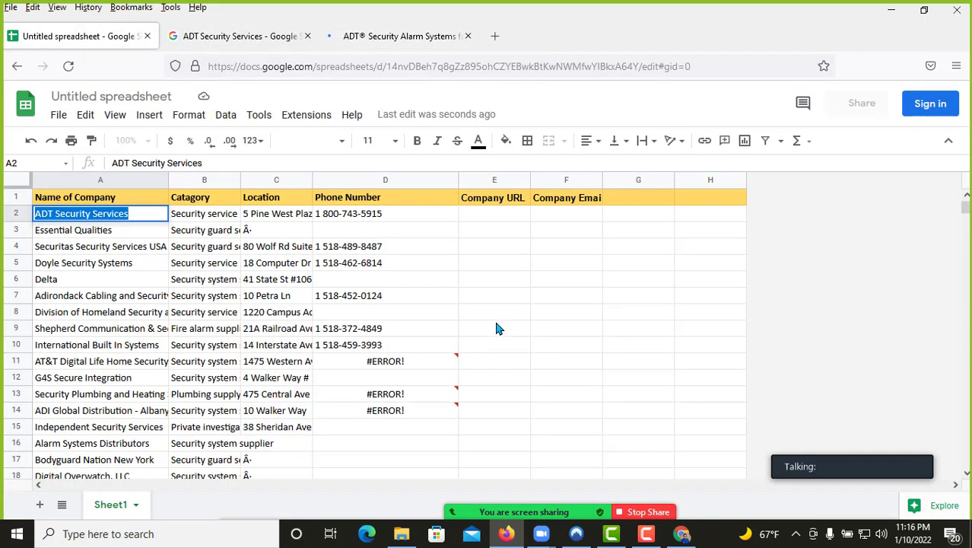
pyautogui.click(478, 216)
pyautogui.write('https://www.adt.com/')
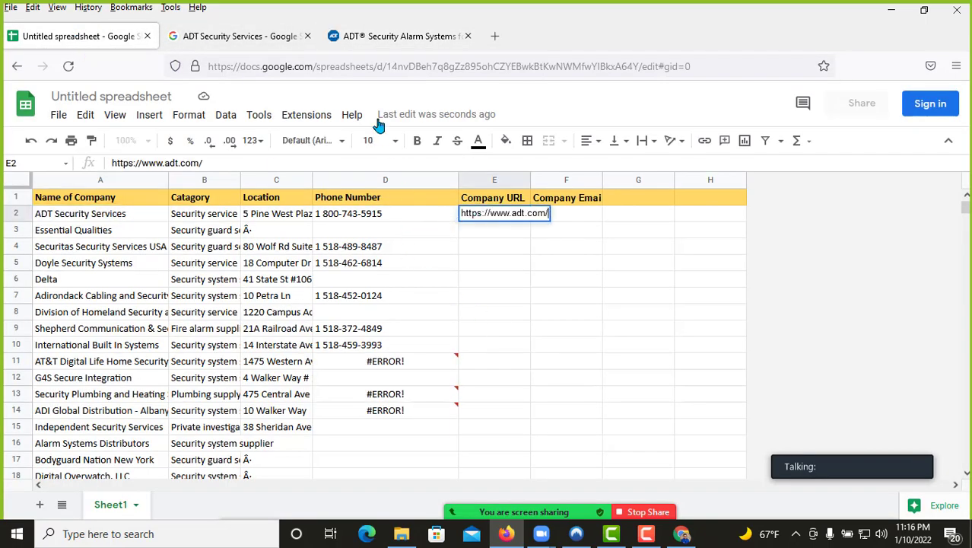
# Step: On the ADT website, find the social media links in the footer and open the company's Facebook page
pyautogui.click(365, 38)
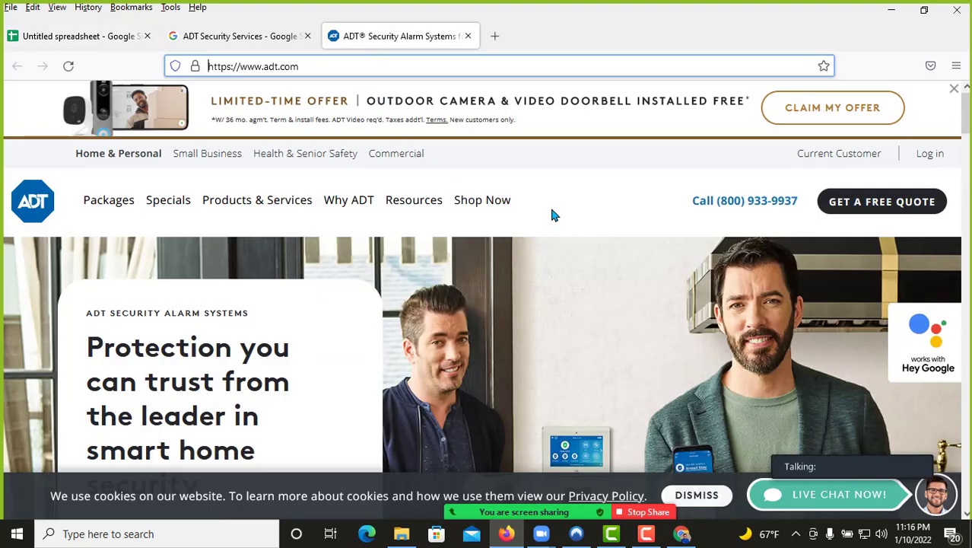
pyautogui.scroll(-15, 552, 209)
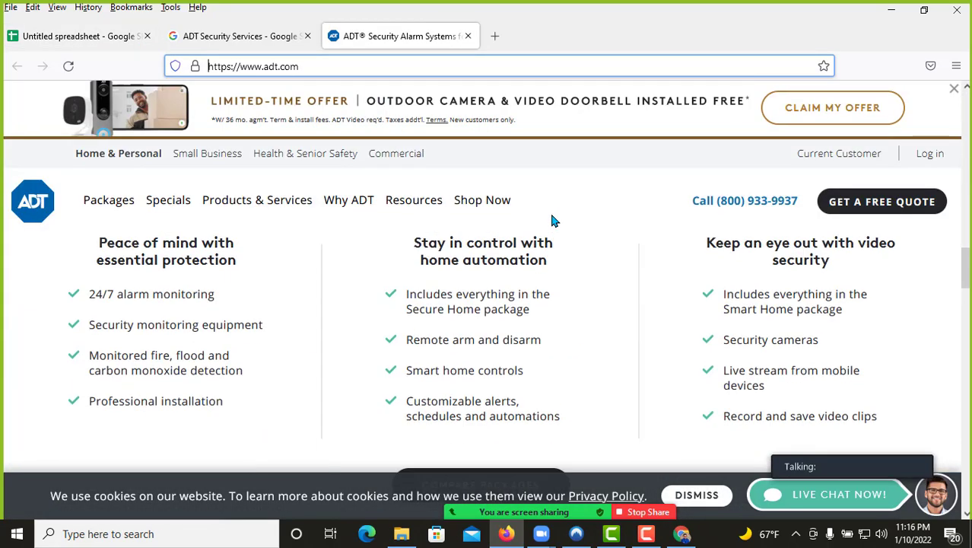
pyautogui.scroll(-20, 552, 220)
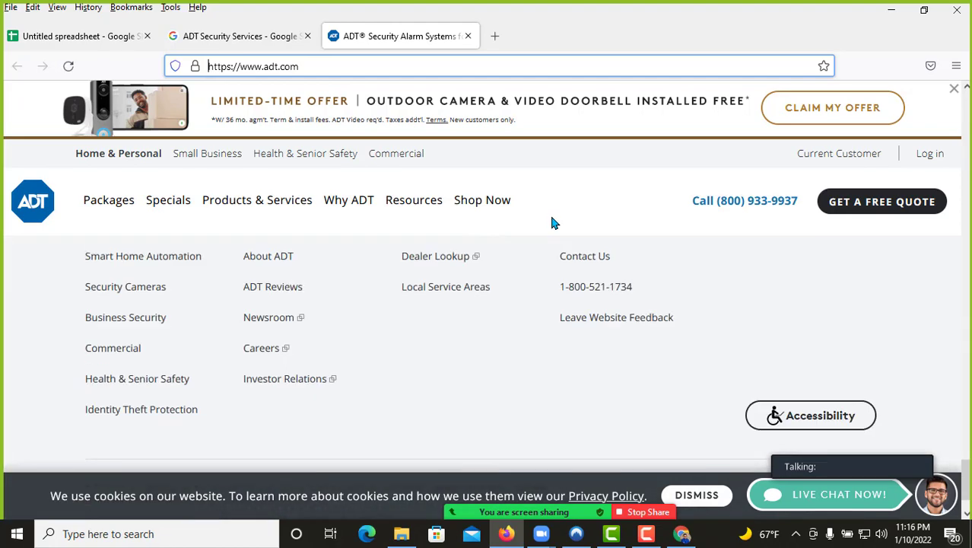
pyautogui.scroll(-1, 553, 223)
pyautogui.scroll(4, 550, 228)
pyautogui.scroll(-2, 551, 228)
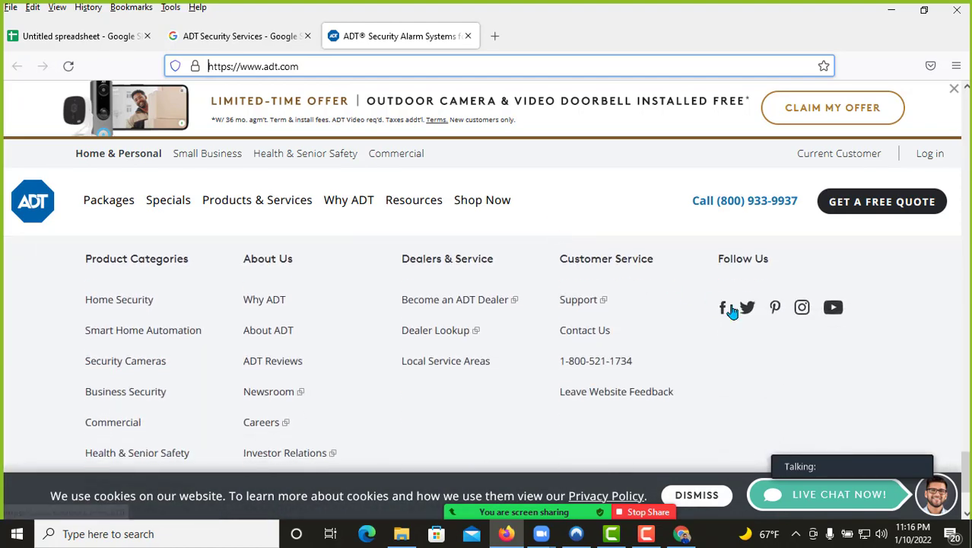
pyautogui.click(724, 308)
pyautogui.scroll(-2, 495, 272)
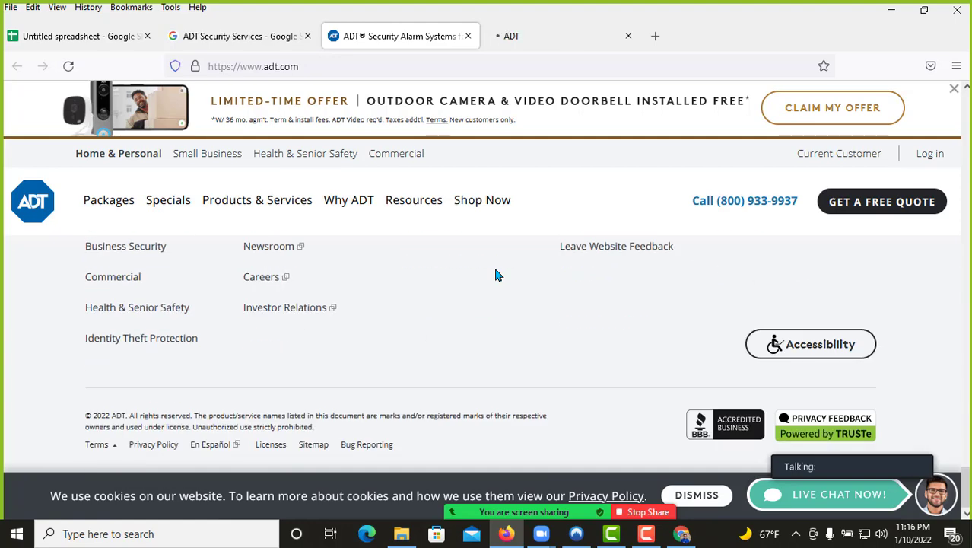
pyautogui.click(525, 36)
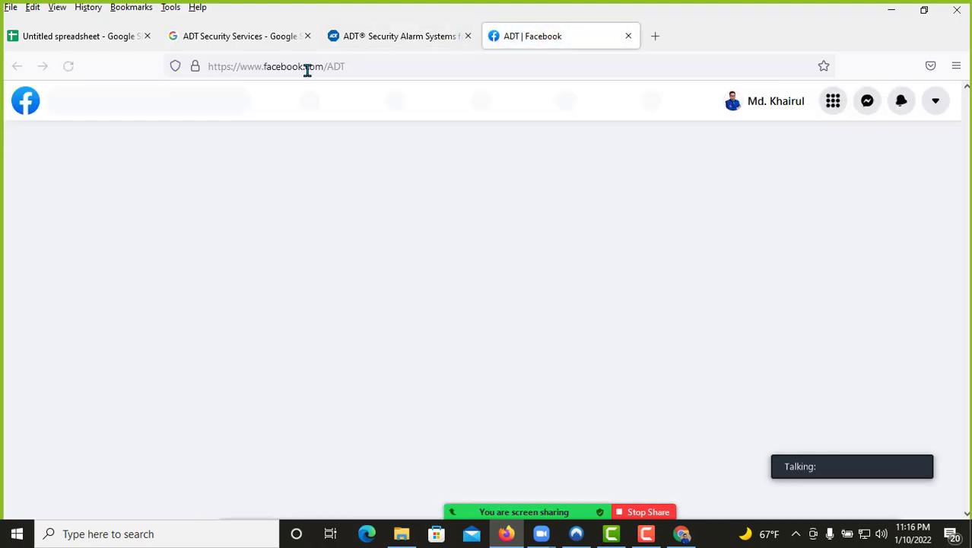
# Step: Copy the contact email from ADT's Facebook page and enter it as the Company Email for ADT Security Services in F2
pyautogui.scroll(-2, 346, 282)
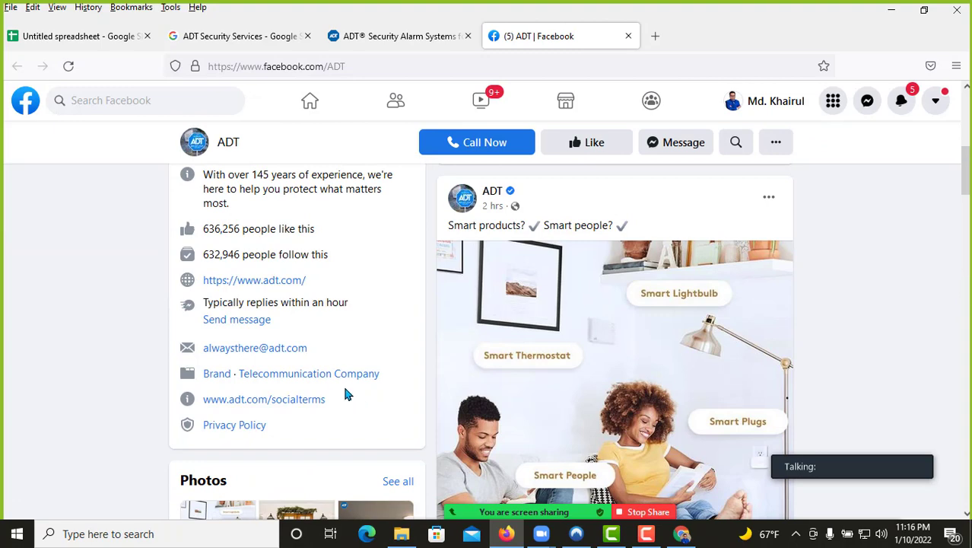
pyautogui.moveTo(320, 348); pyautogui.dragTo(204, 350)
pyautogui.hotkey('ctrl', 'c')
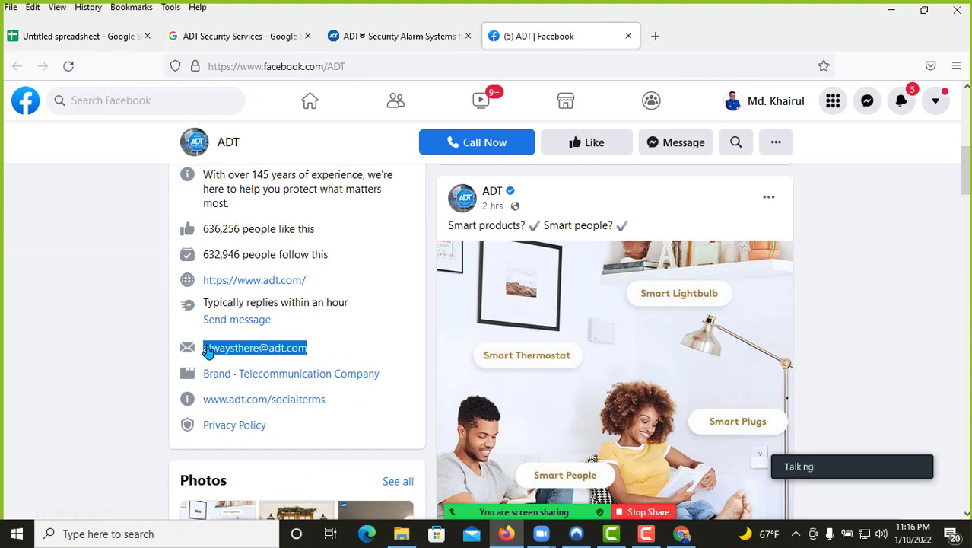
pyautogui.click(76, 36)
pyautogui.click(576, 219)
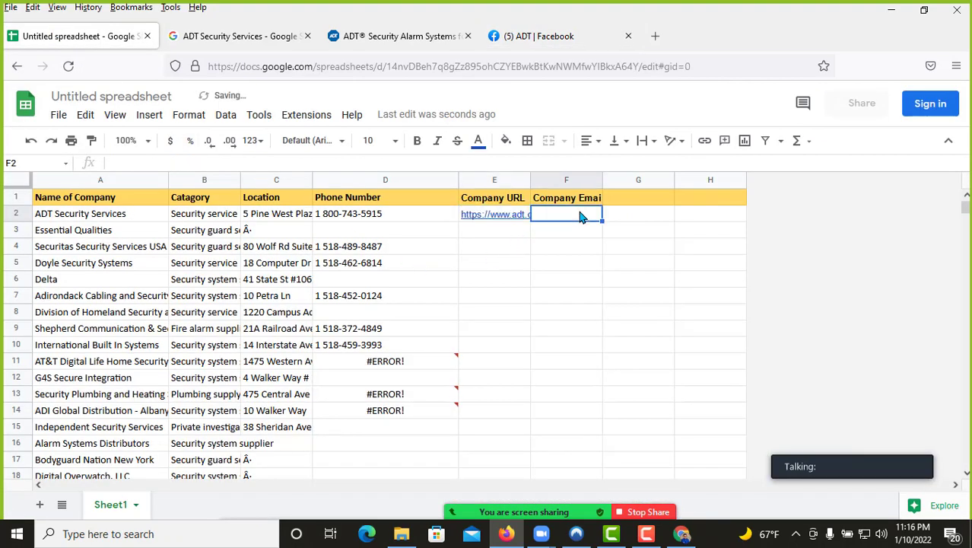
pyautogui.hotkey('ctrl', 'v')
pyautogui.click(571, 242)
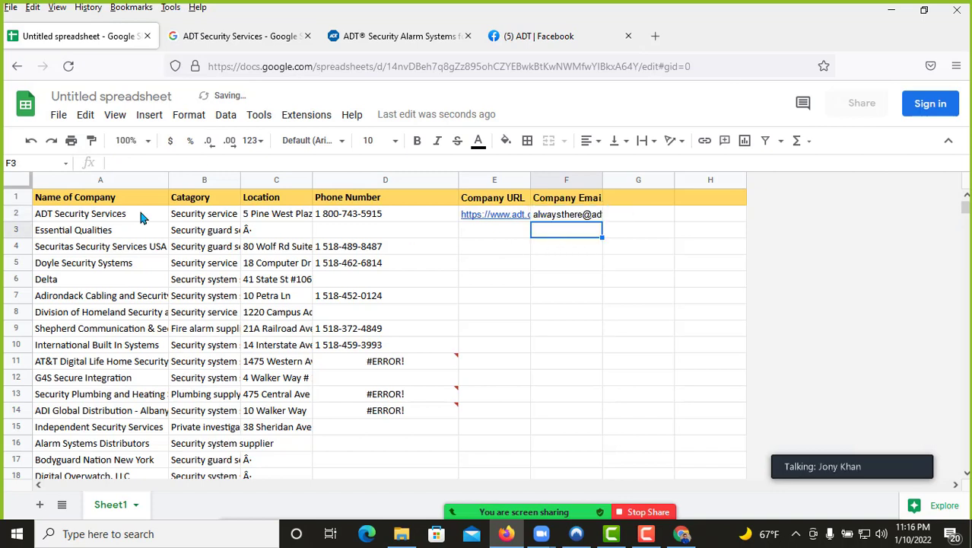
# Step: Freeze row 1 of the spreadsheet, the header row
pyautogui.click(21, 199)
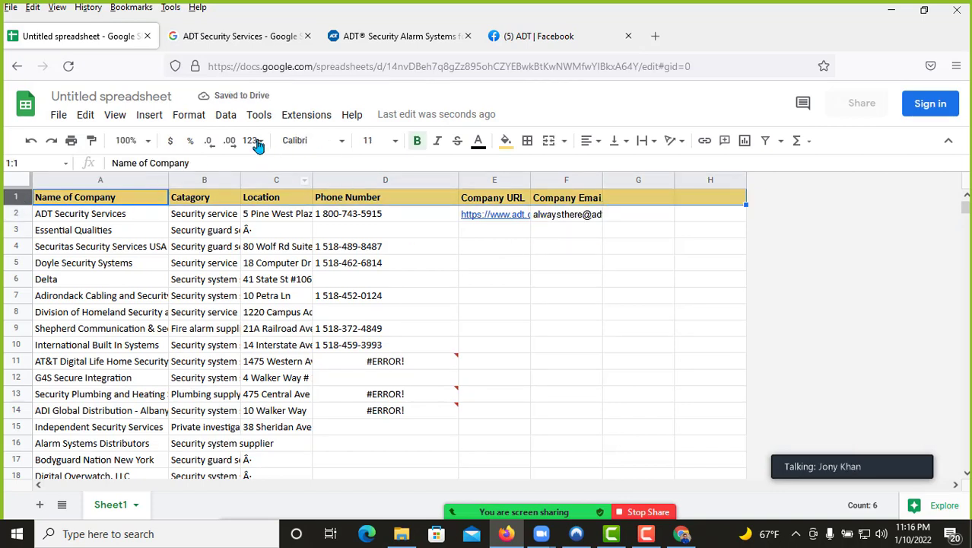
pyautogui.click(143, 116)
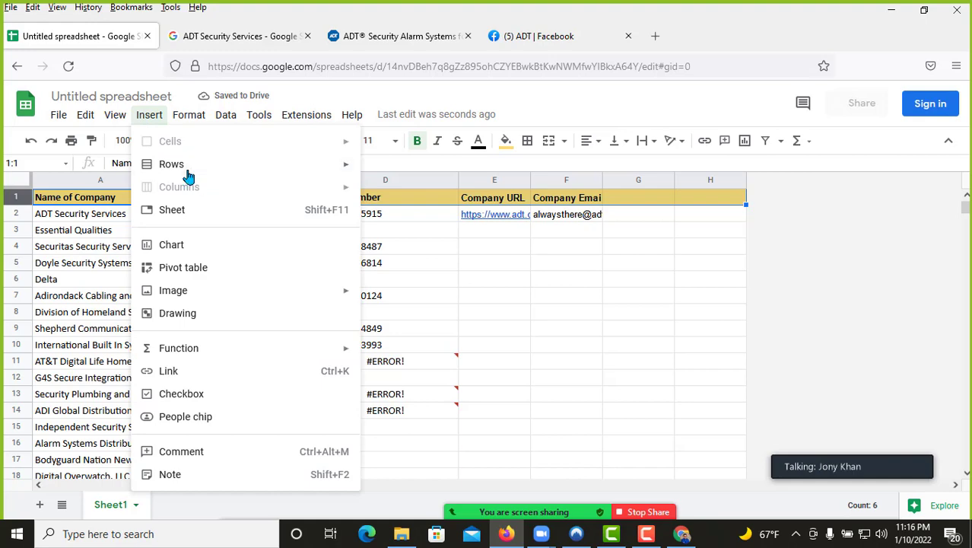
pyautogui.click(128, 133)
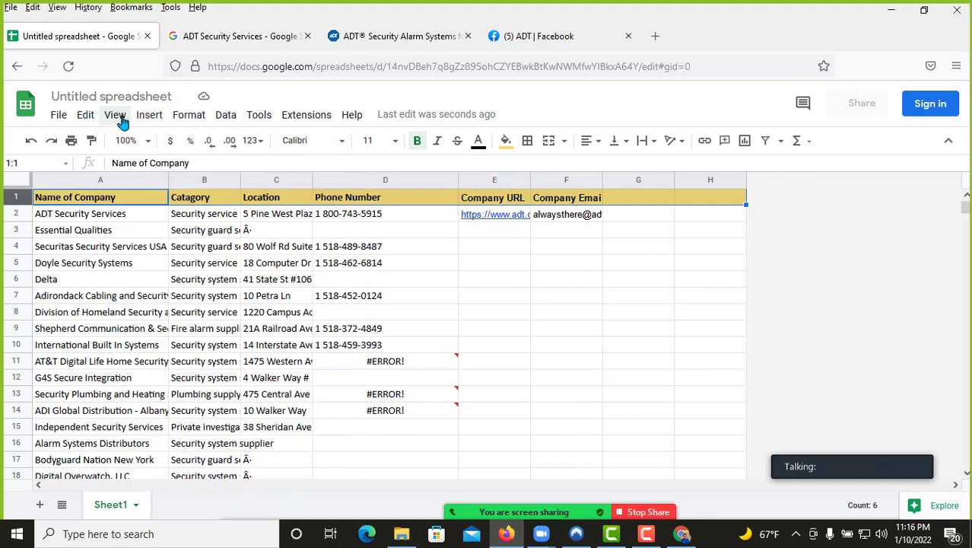
pyautogui.click(116, 115)
pyautogui.click(115, 116)
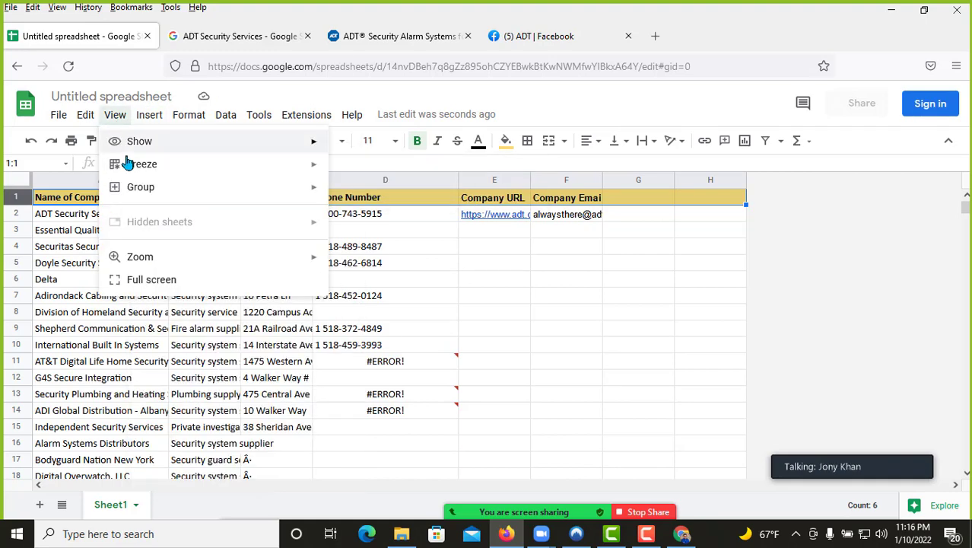
pyautogui.moveTo(136, 166)
pyautogui.click(385, 195)
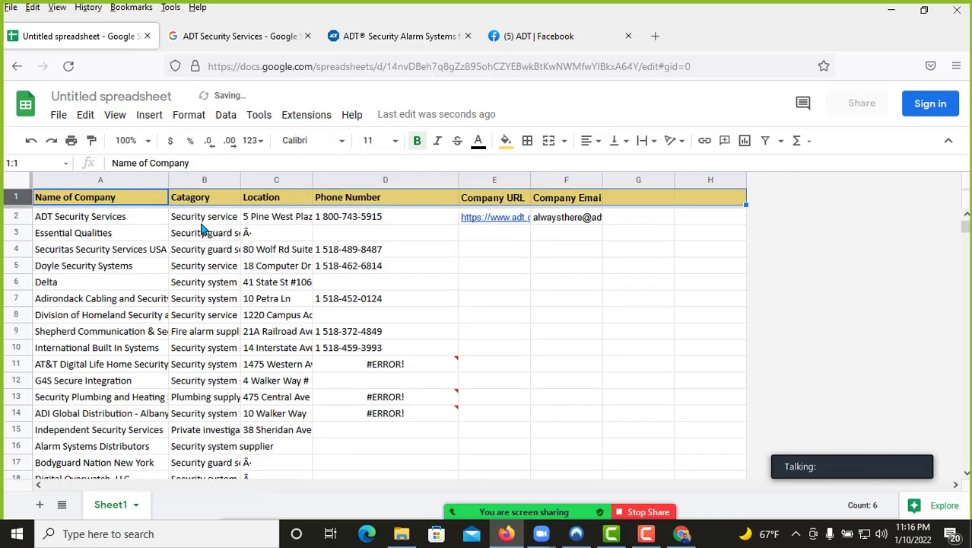
# Step: Start a conditional formatting rule for the Company Email column F and set its condition to "Custom formula is"
pyautogui.click(566, 180)
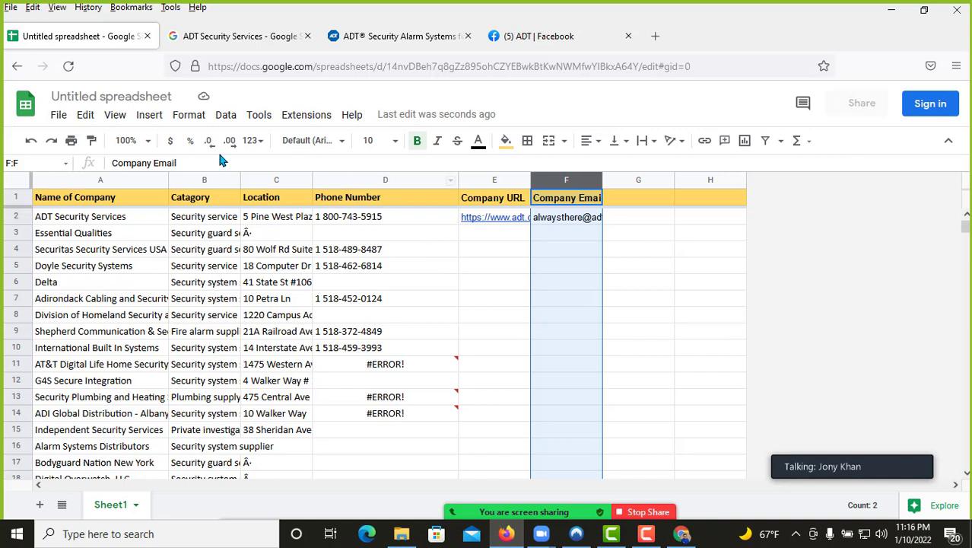
pyautogui.click(187, 122)
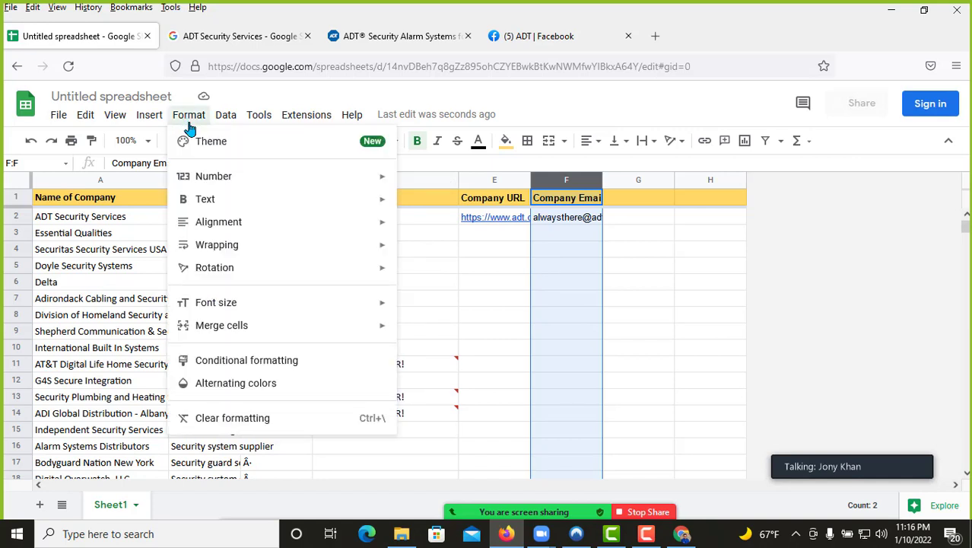
pyautogui.click(267, 366)
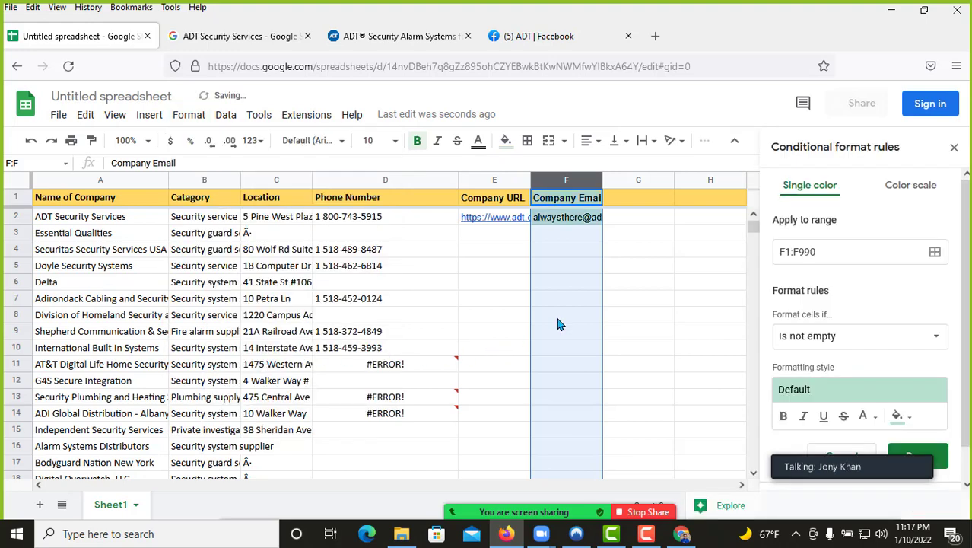
pyautogui.scroll(-1, 855, 266)
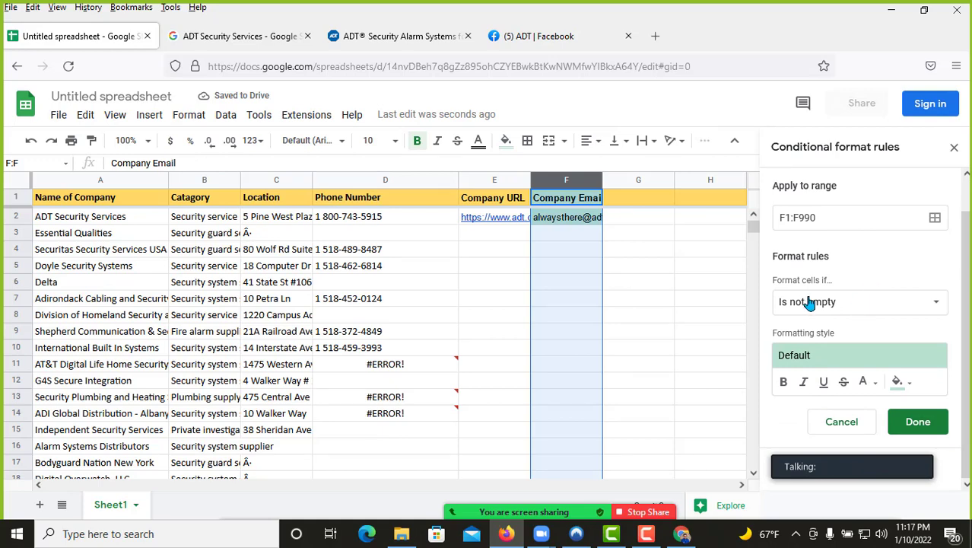
pyautogui.click(860, 303)
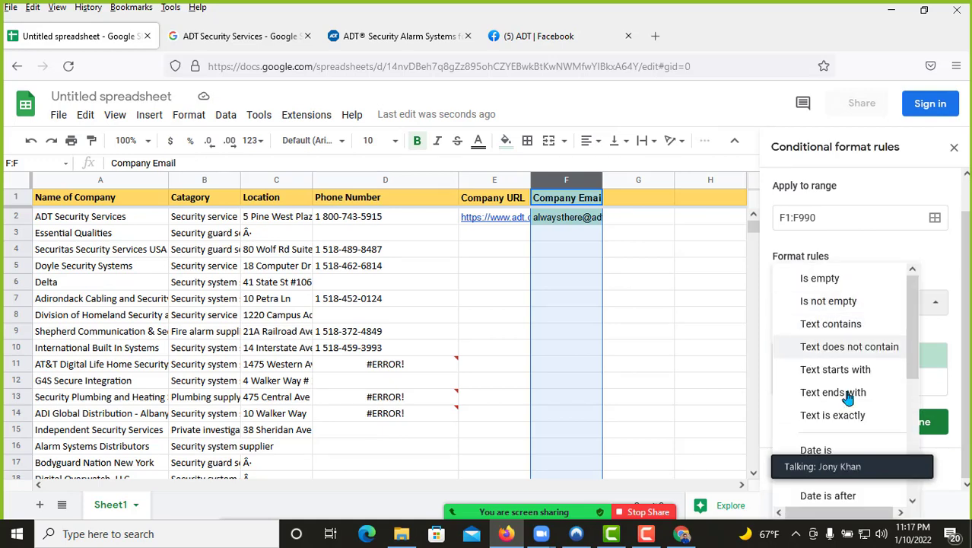
pyautogui.moveTo(858, 464); pyautogui.dragTo(608, 522)
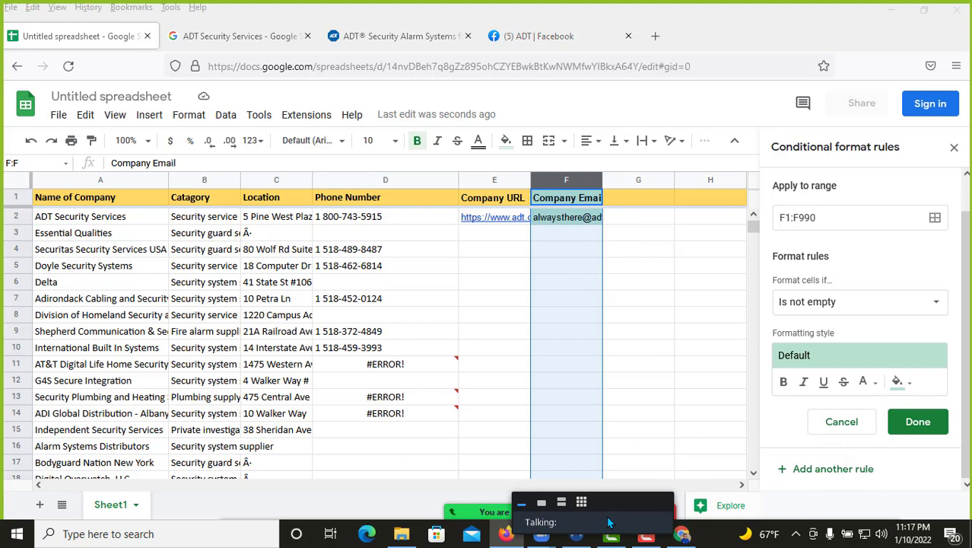
pyautogui.click(860, 304)
pyautogui.scroll(-4, 858, 392)
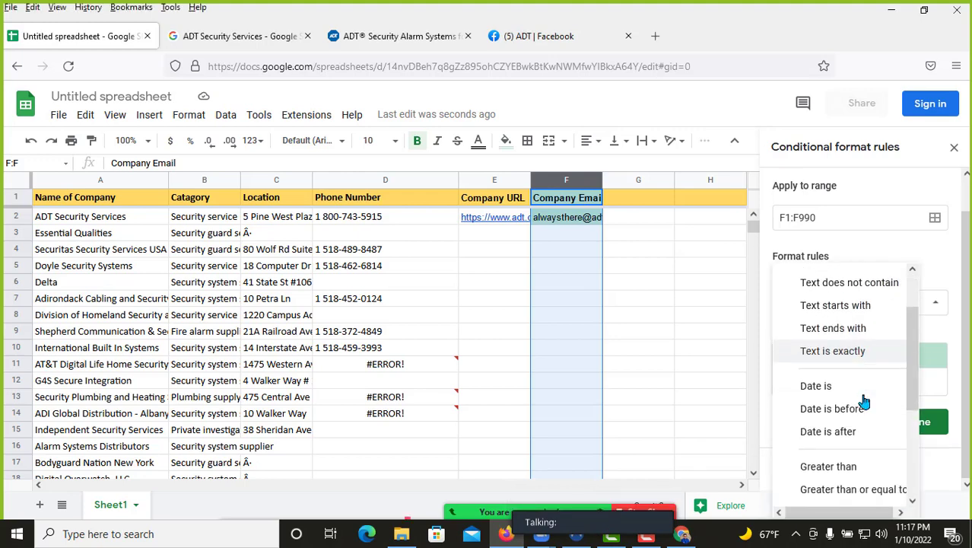
pyautogui.scroll(-2, 870, 407)
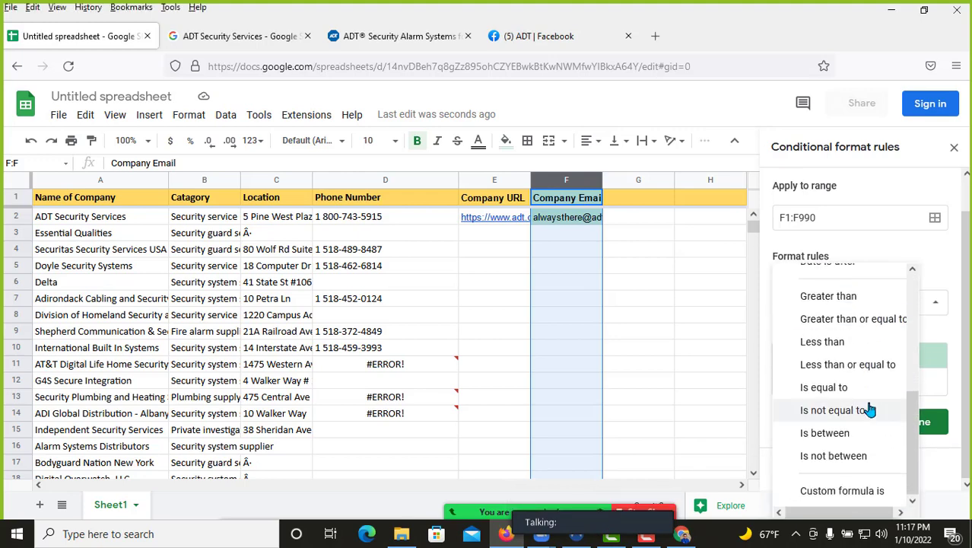
pyautogui.click(845, 492)
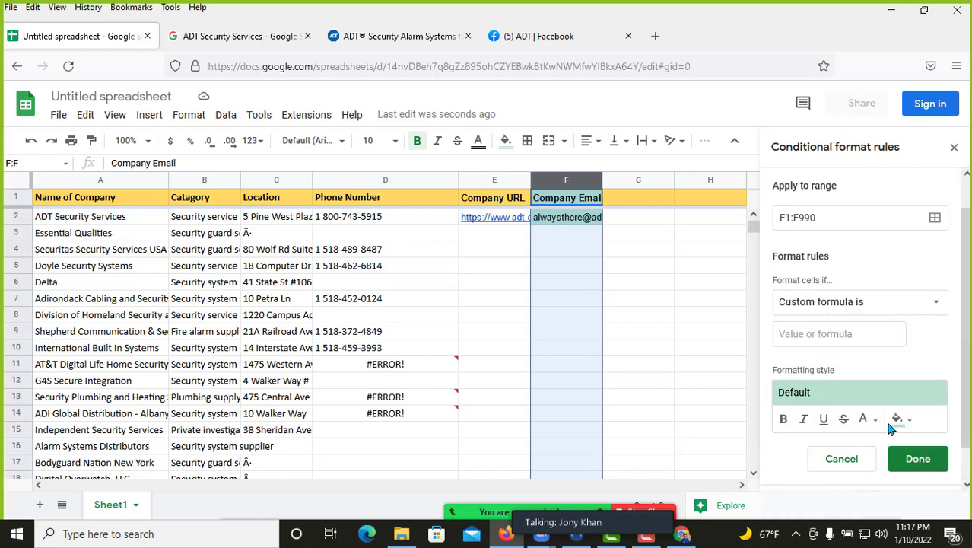
# Step: Begin the rule's custom formula with =countif
pyautogui.click(836, 323)
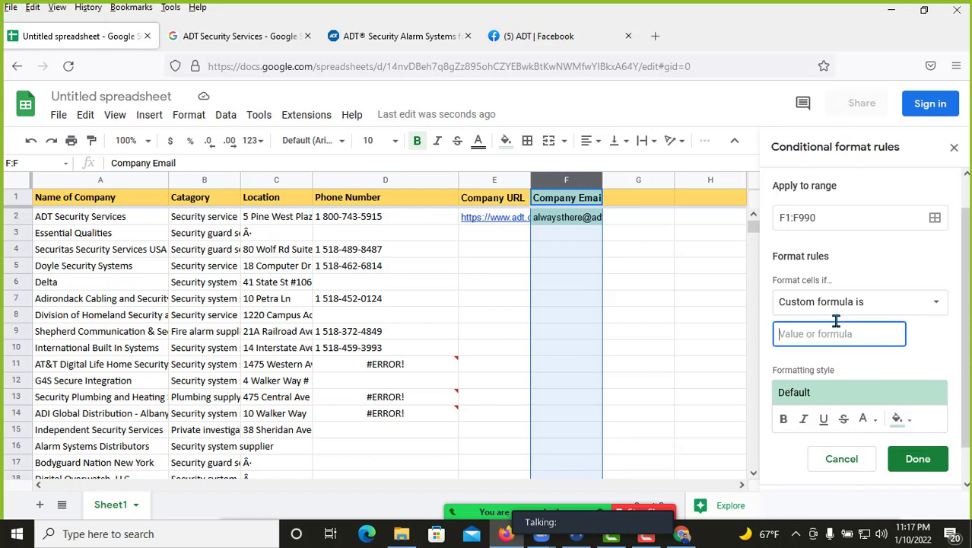
pyautogui.write('=')
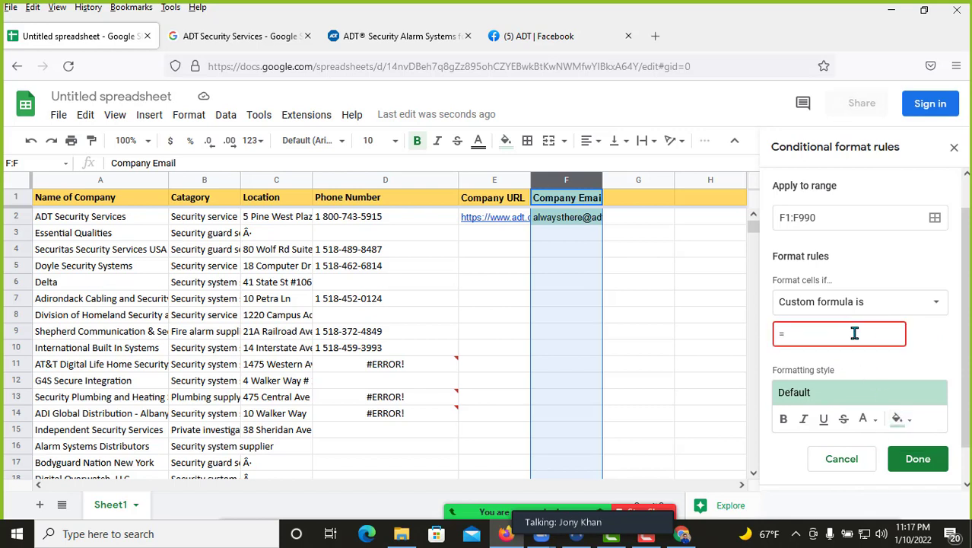
pyautogui.write('countif')
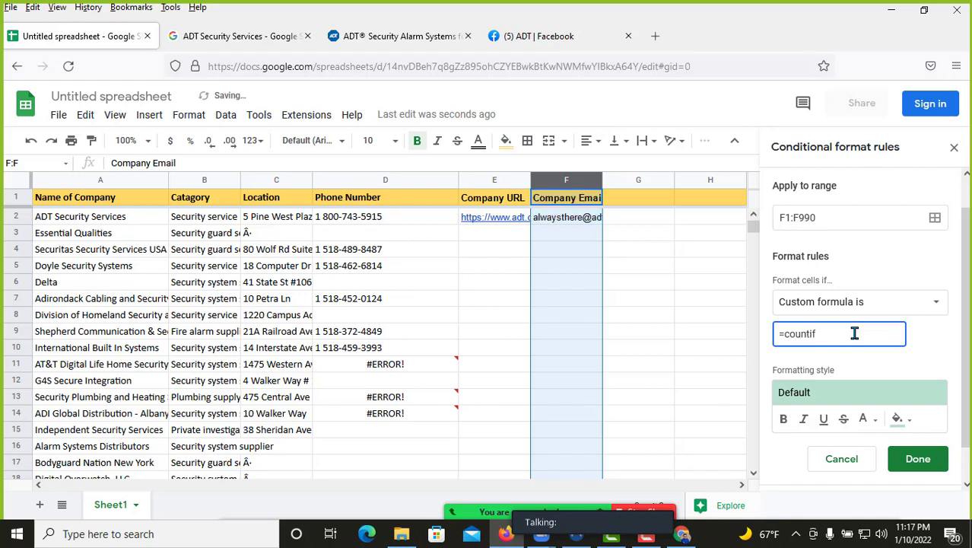
# Step: Switch Facebook to the other linked account and return to the spreadsheet
pyautogui.click(558, 42)
pyautogui.click(867, 104)
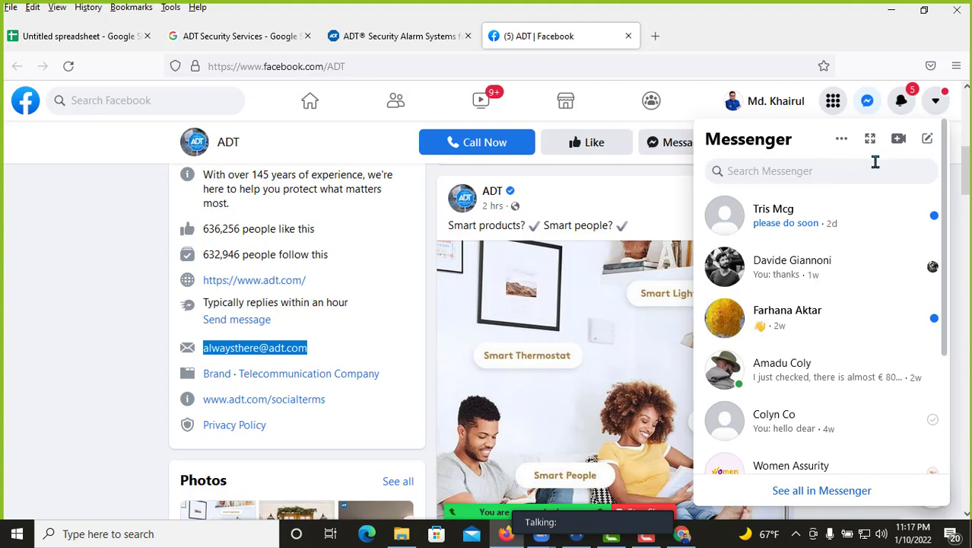
pyautogui.click(929, 104)
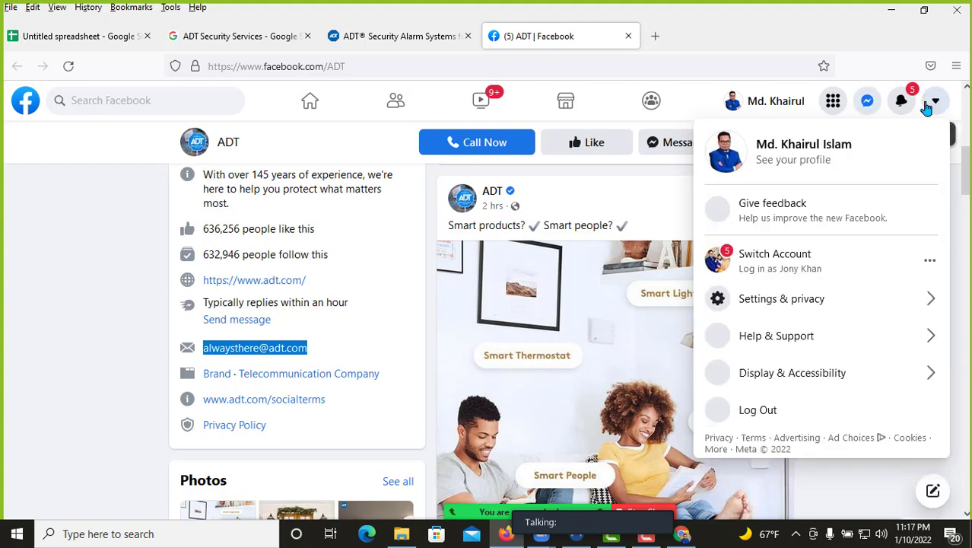
pyautogui.click(820, 253)
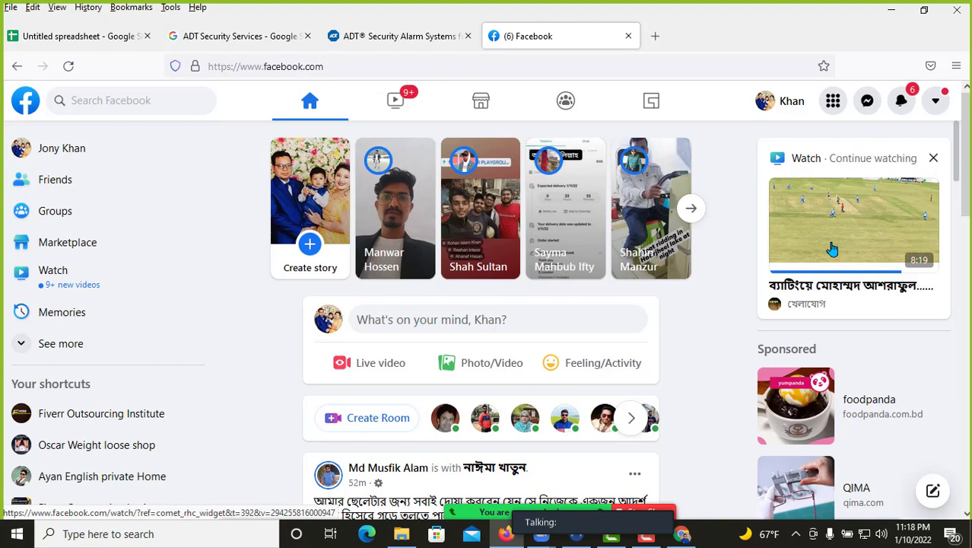
pyautogui.click(106, 42)
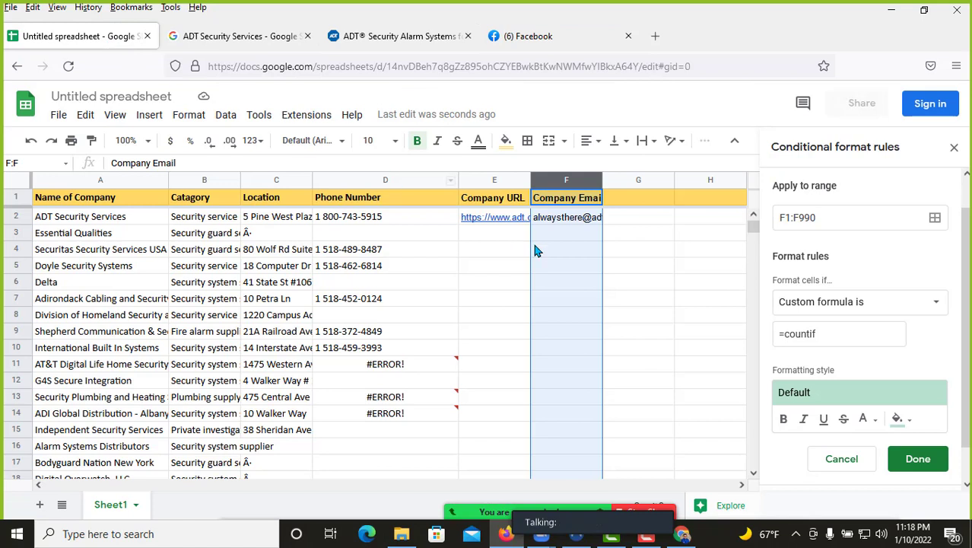
# Step: Complete the custom formula of the column F rule as =countif(F:F,F1)>1
pyautogui.click(832, 332)
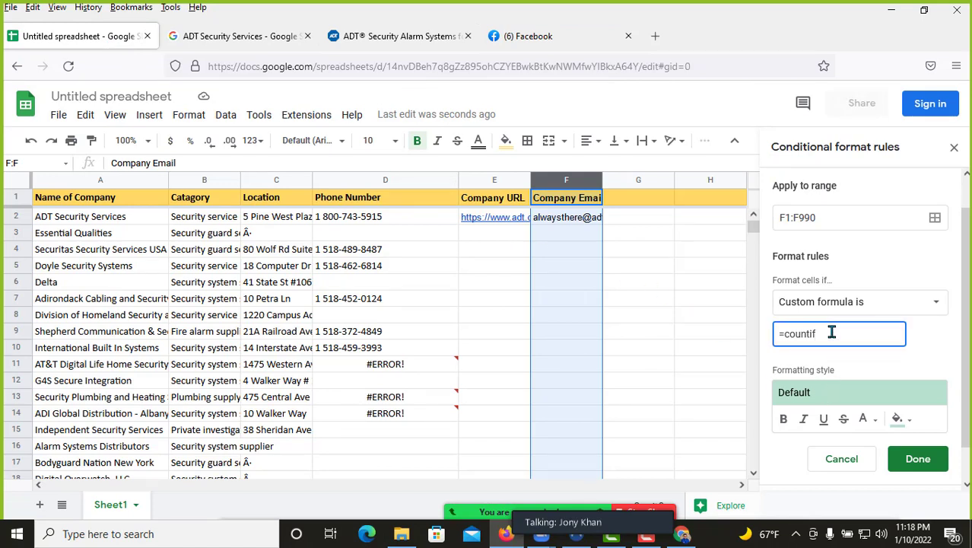
pyautogui.write('(')
pyautogui.write(':F,F1')
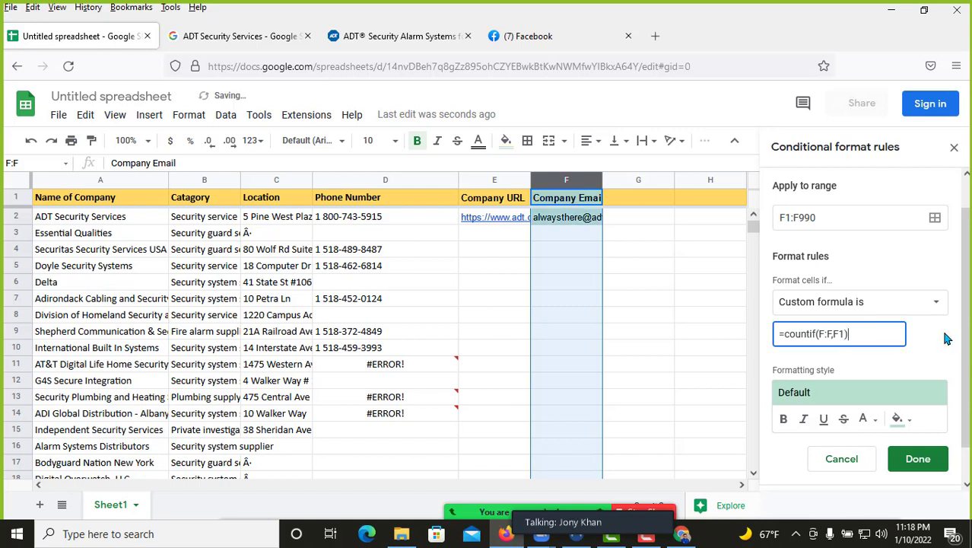
pyautogui.write('>1')
# Step: Share the custom formula =countif(F:F,F1)>1 with everyone in the Zoom meeting chat and return to the spreadsheet
pyautogui.tripleClick(871, 333)
pyautogui.hotkey('ctrl', 'c')
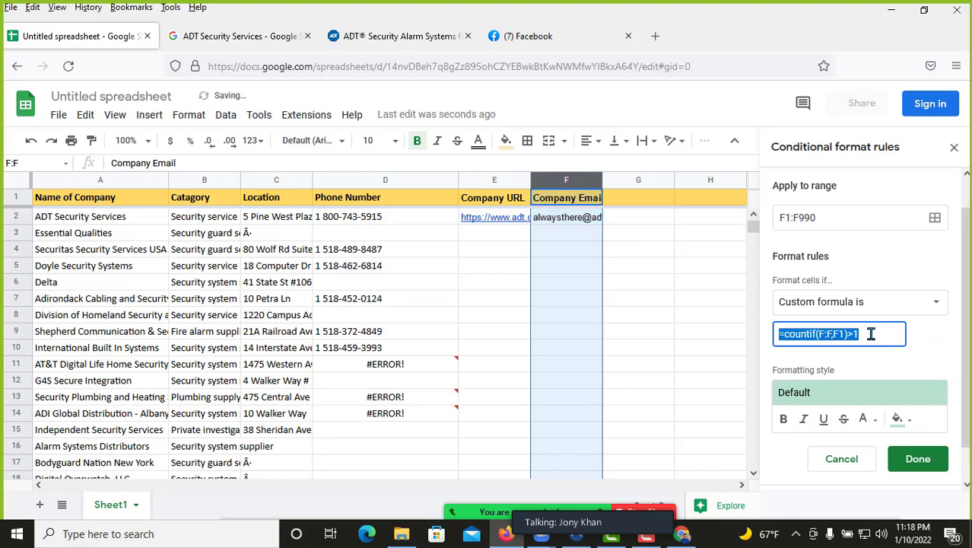
pyautogui.moveTo(476, 516)
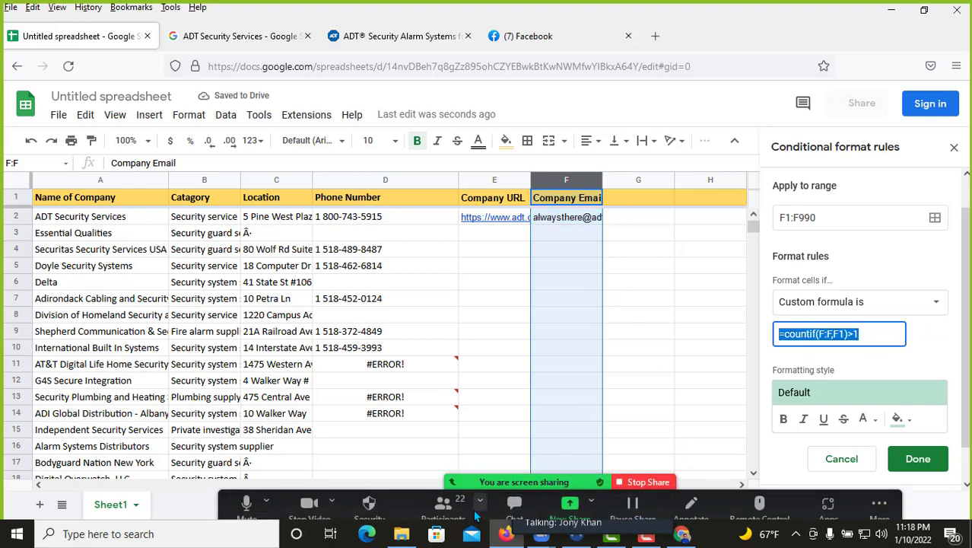
pyautogui.click(514, 502)
pyautogui.click(497, 351)
pyautogui.hotkey('ctrl', 'v')
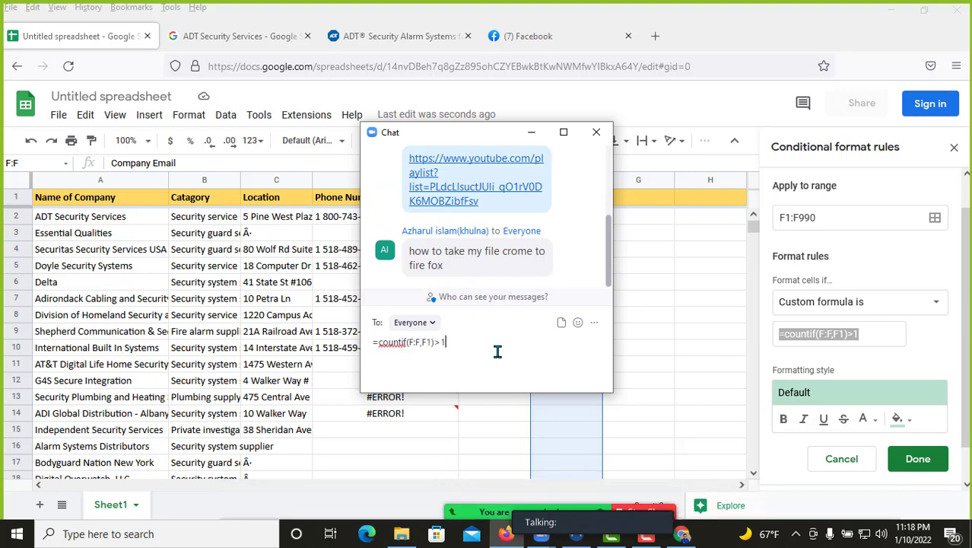
pyautogui.press('Return')
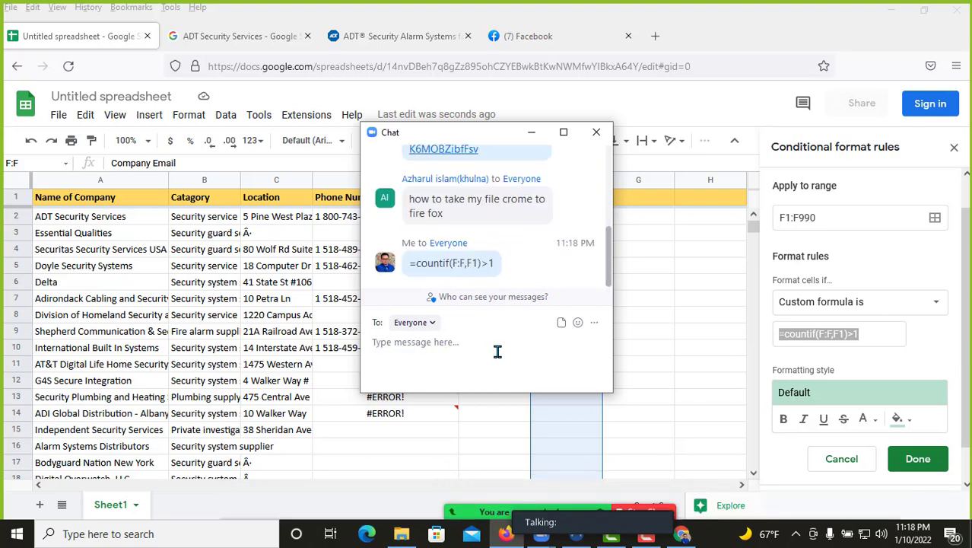
pyautogui.click(531, 133)
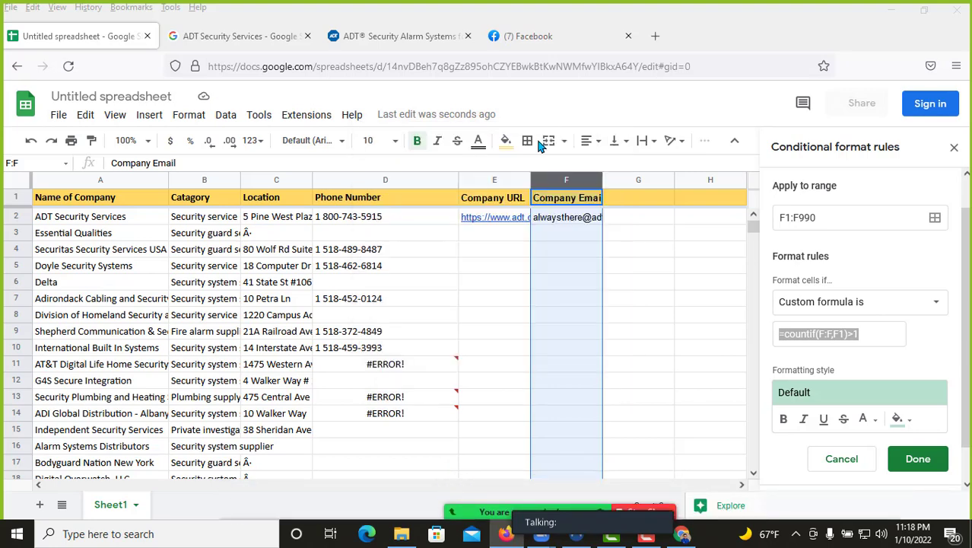
# Step: Set the column F rule's fill color to yellow and save the rule
pyautogui.click(910, 422)
pyautogui.click(910, 422)
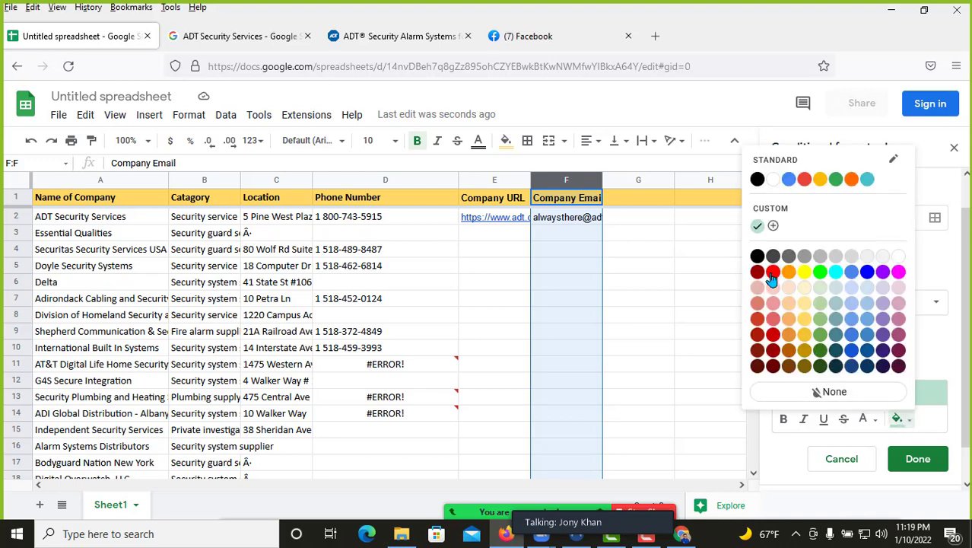
pyautogui.click(804, 273)
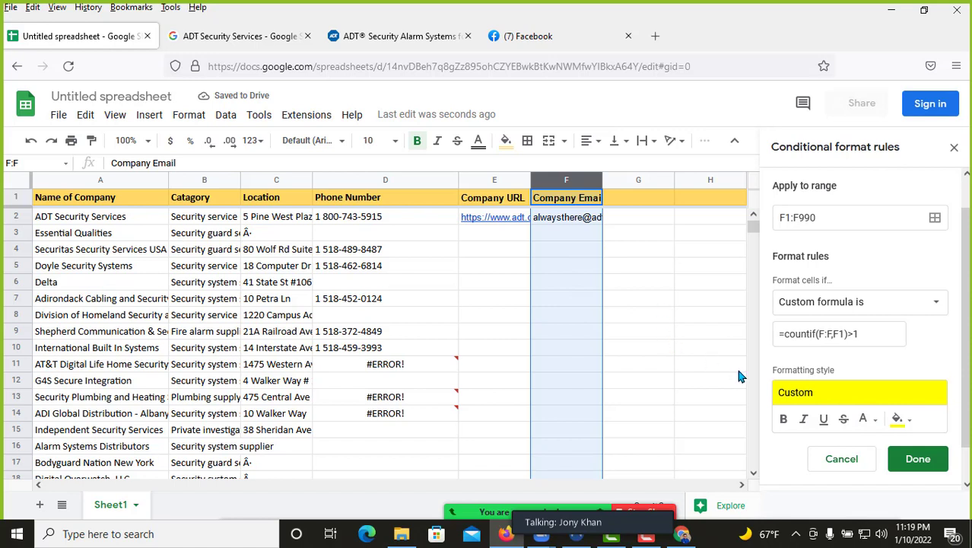
pyautogui.click(919, 458)
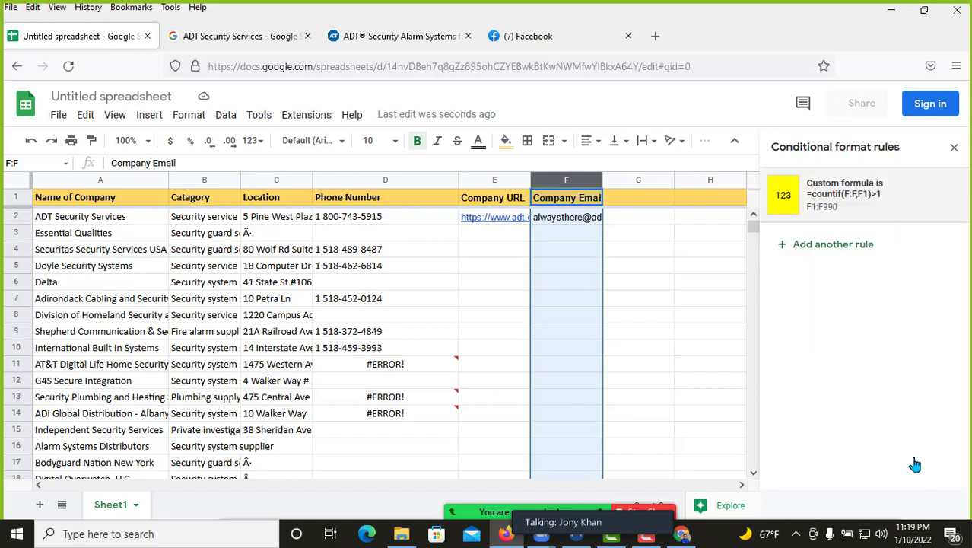
pyautogui.click(705, 268)
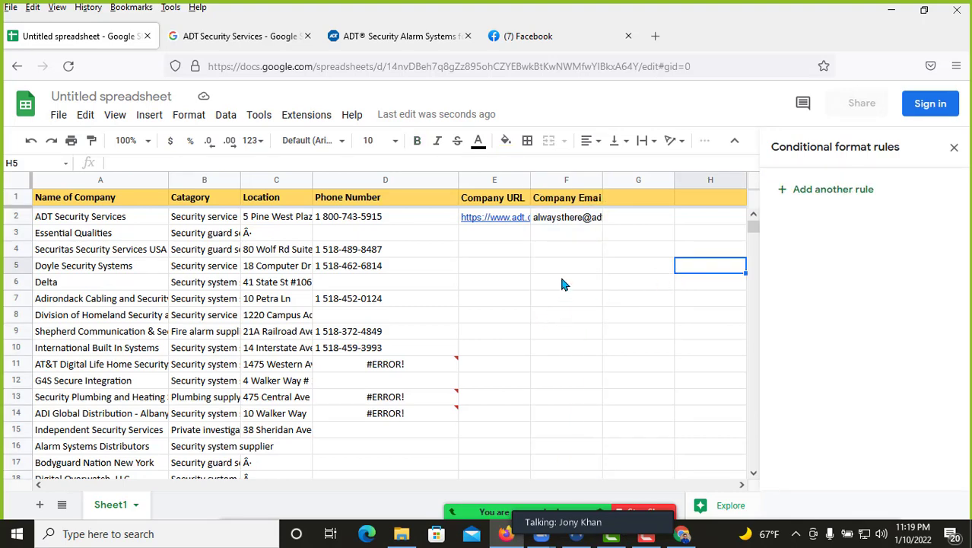
# Step: Copy the ADT Security Services row 2 over the Delta row 6 to test the duplicate email rule
pyautogui.click(15, 216)
pyautogui.hotkey('ctrl', 'c')
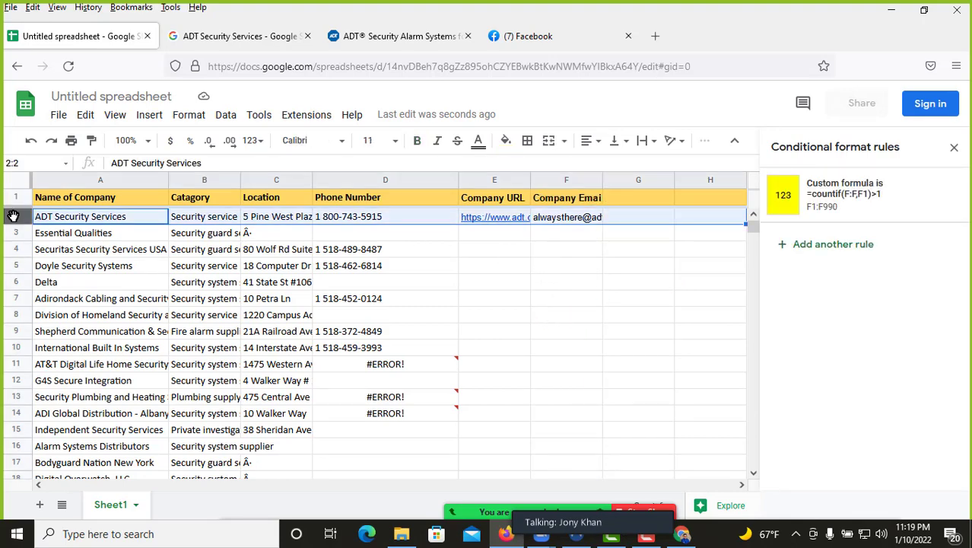
pyautogui.click(15, 282)
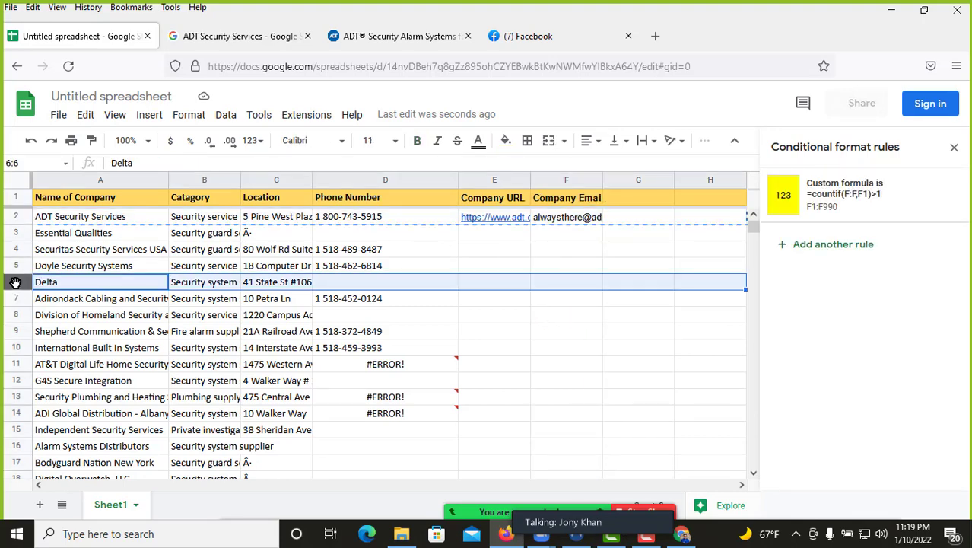
pyautogui.hotkey('ctrl', 'v')
pyautogui.click(433, 331)
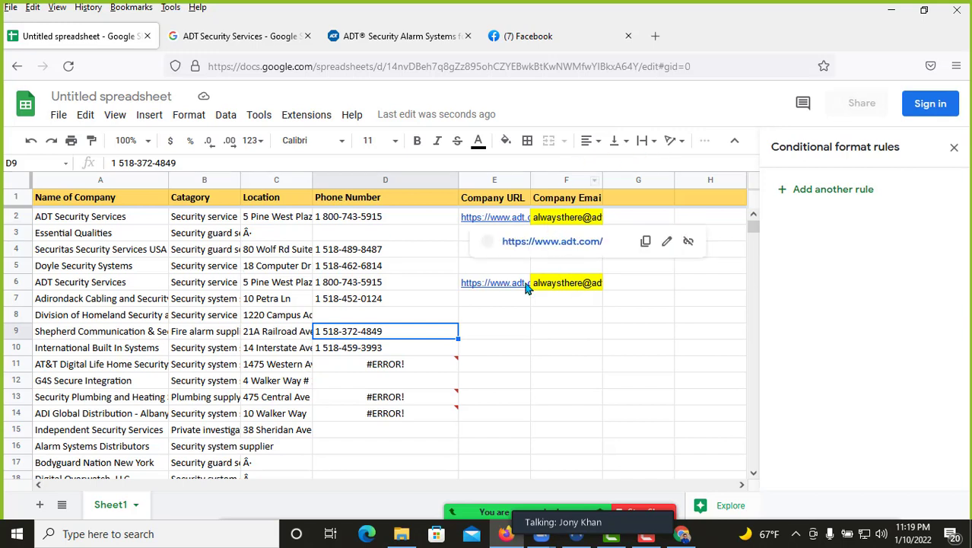
pyautogui.click(559, 314)
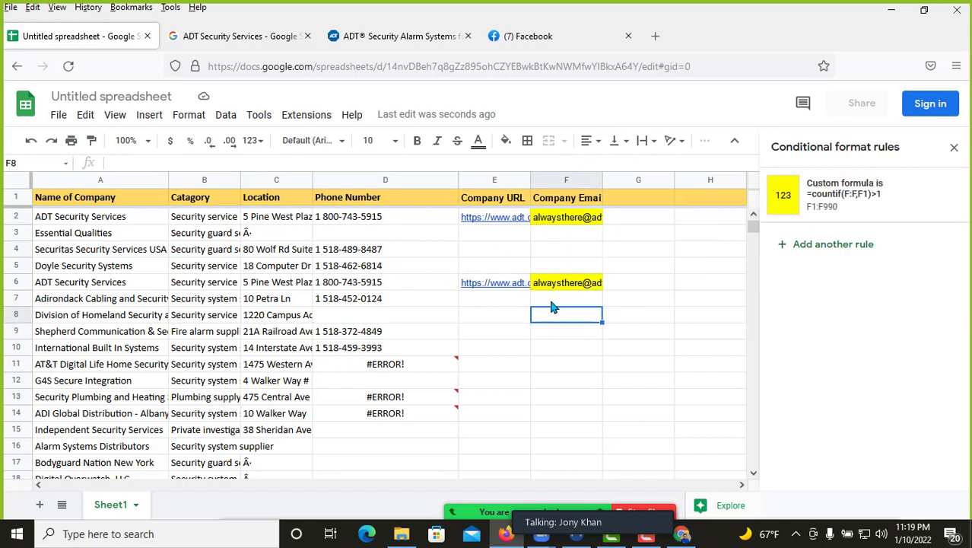
pyautogui.click(547, 286)
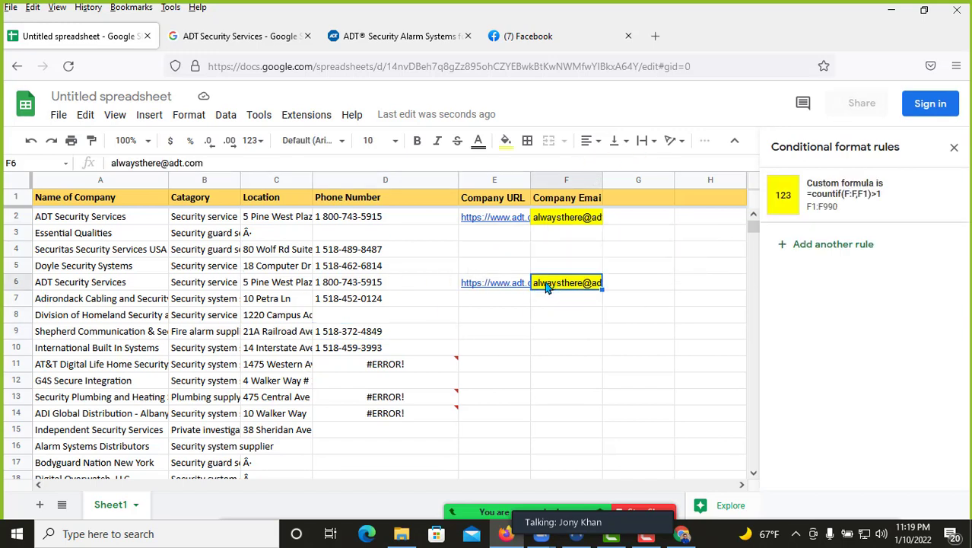
# Step: Delete the duplicate ADT Security Services row 6
pyautogui.click(6, 281)
pyautogui.rightClick(3, 279)
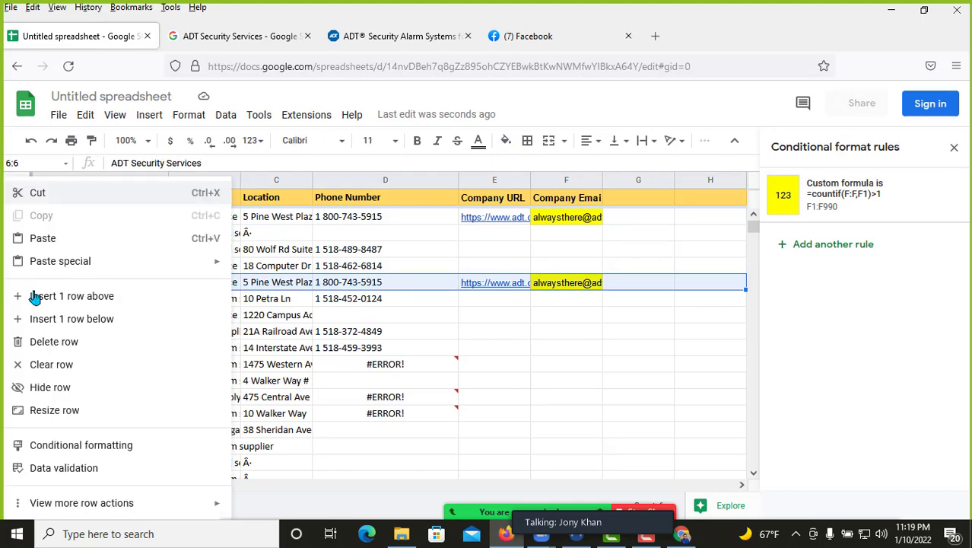
pyautogui.click(55, 342)
pyautogui.click(495, 265)
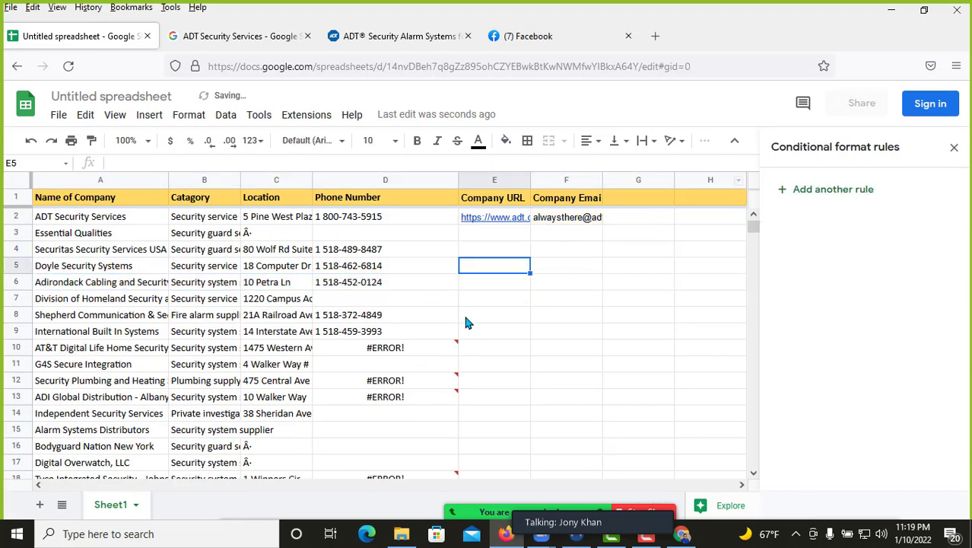
# Step: Paste the copied ADT Security Services row over rows 11 and 14 to test the duplicate highlighting again
pyautogui.click(4, 362)
pyautogui.hotkey('ctrl', 'v')
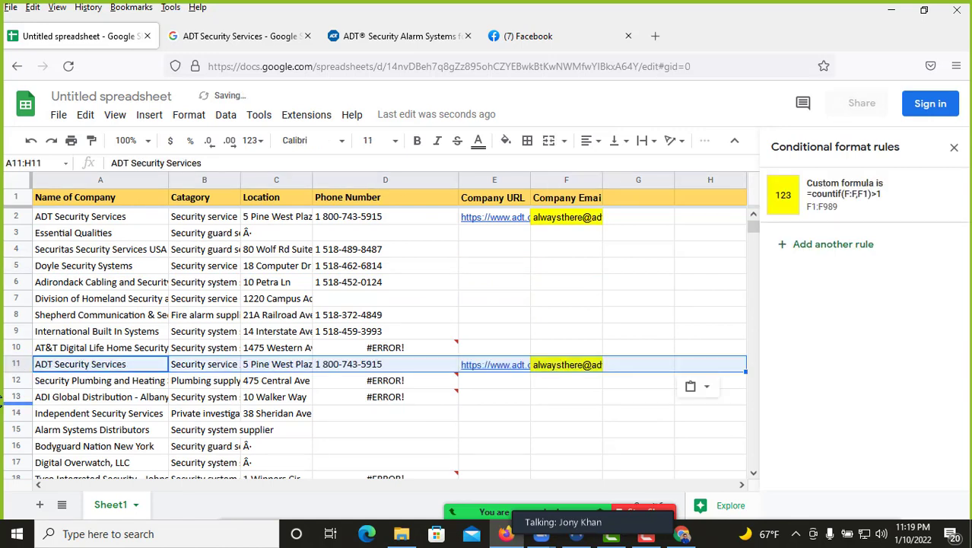
pyautogui.click(6, 415)
pyautogui.hotkey('ctrl', 'v')
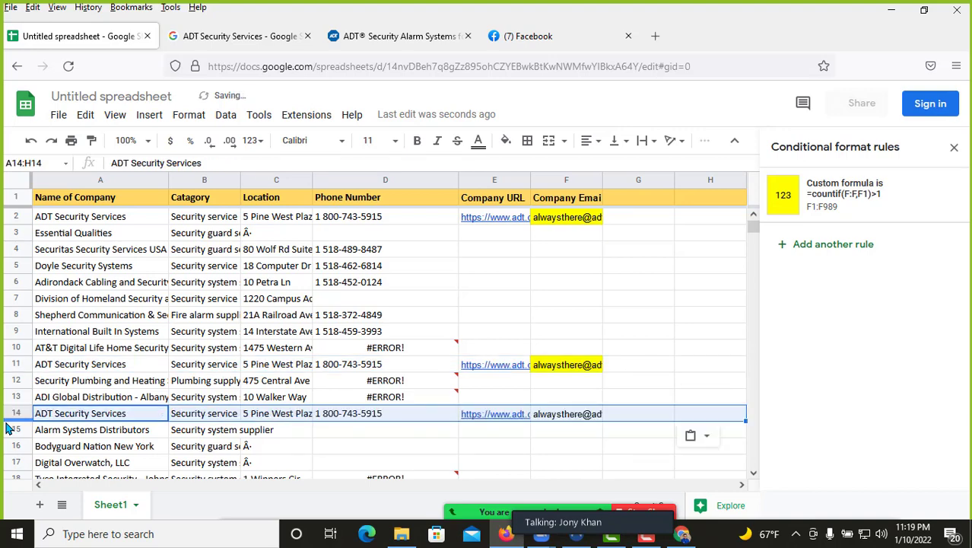
pyautogui.scroll(-12, 460, 347)
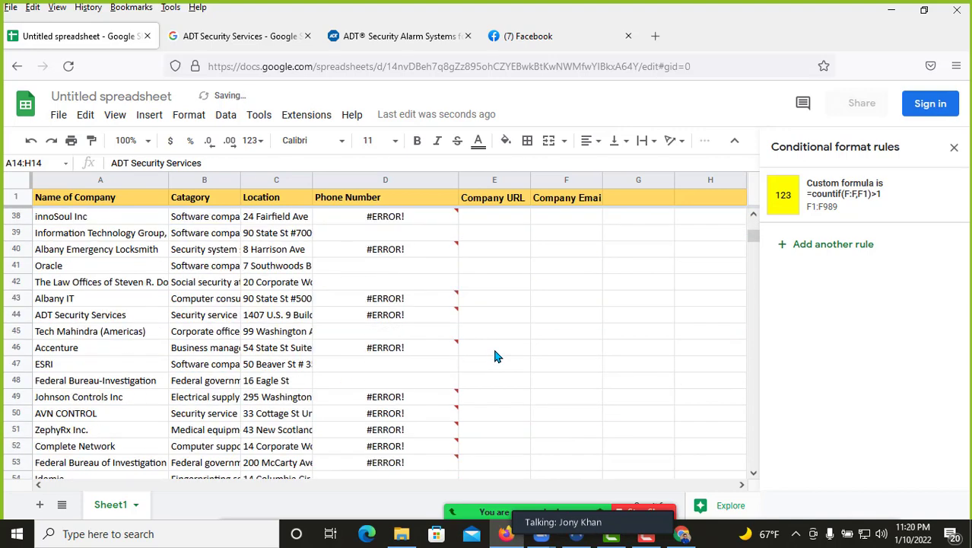
pyautogui.scroll(12, 500, 356)
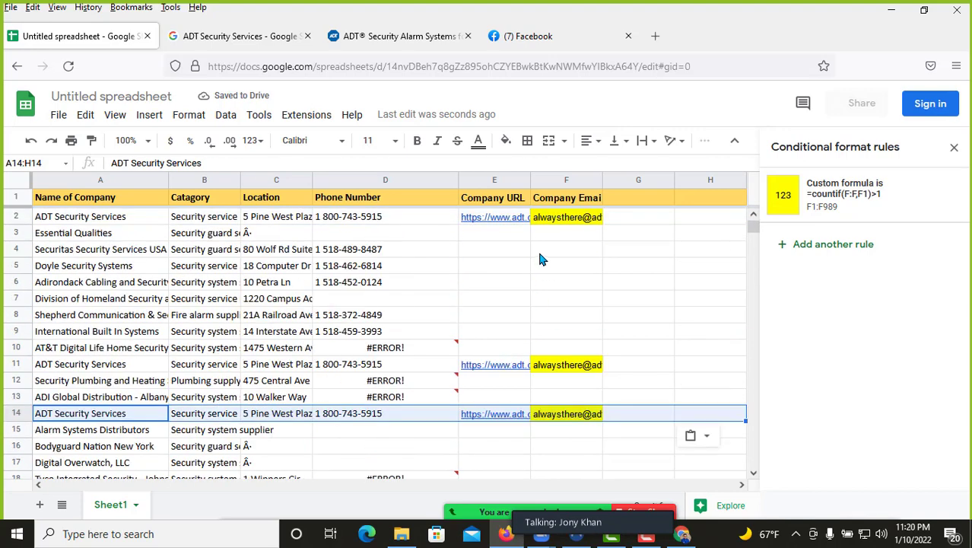
# Step: Delete both pasted ADT Security Services duplicate rows below row 10, keeping the original in row 2
pyautogui.click(6, 365)
pyautogui.rightClick(6, 366)
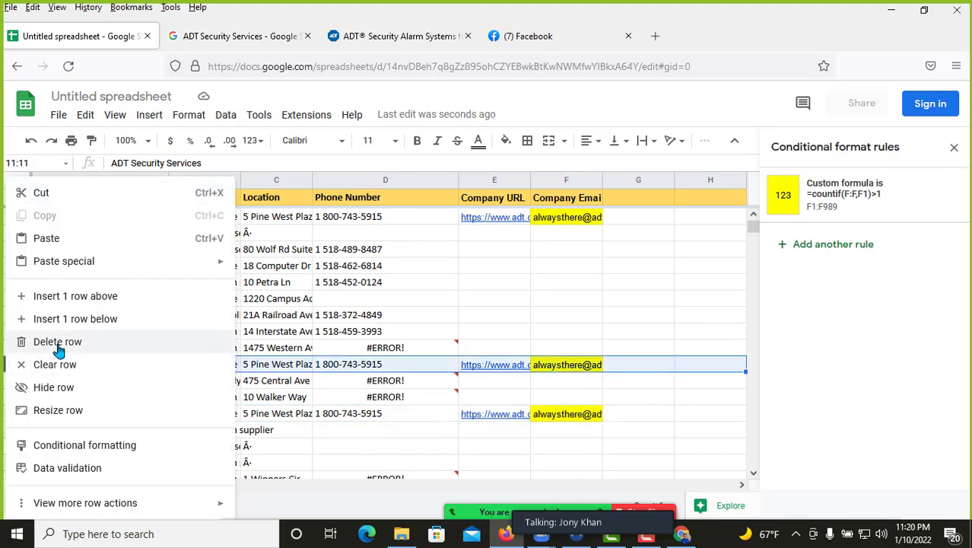
pyautogui.click(58, 348)
pyautogui.click(6, 396)
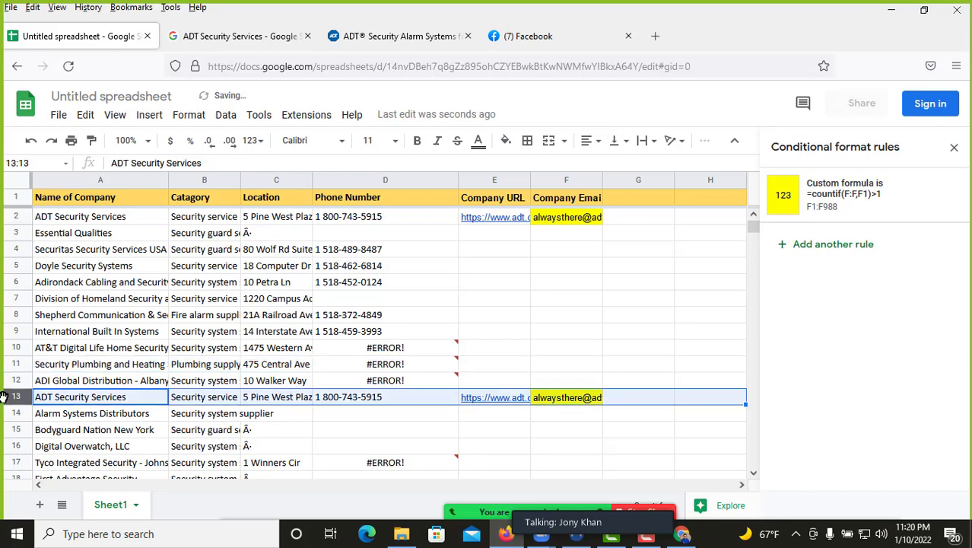
pyautogui.rightClick(6, 396)
pyautogui.click(58, 343)
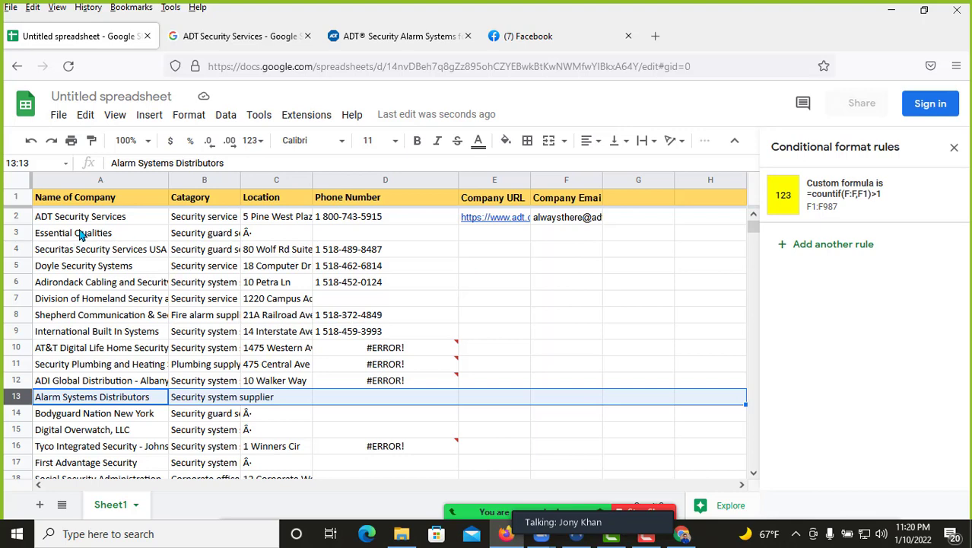
pyautogui.click(14, 199)
pyautogui.scroll(-3, 489, 268)
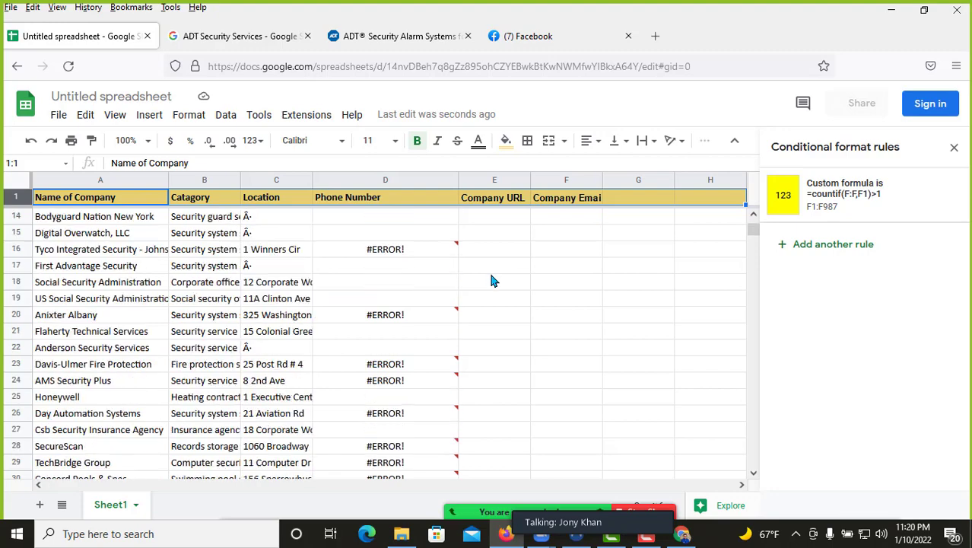
pyautogui.scroll(3, 480, 275)
pyautogui.scroll(-12, 467, 272)
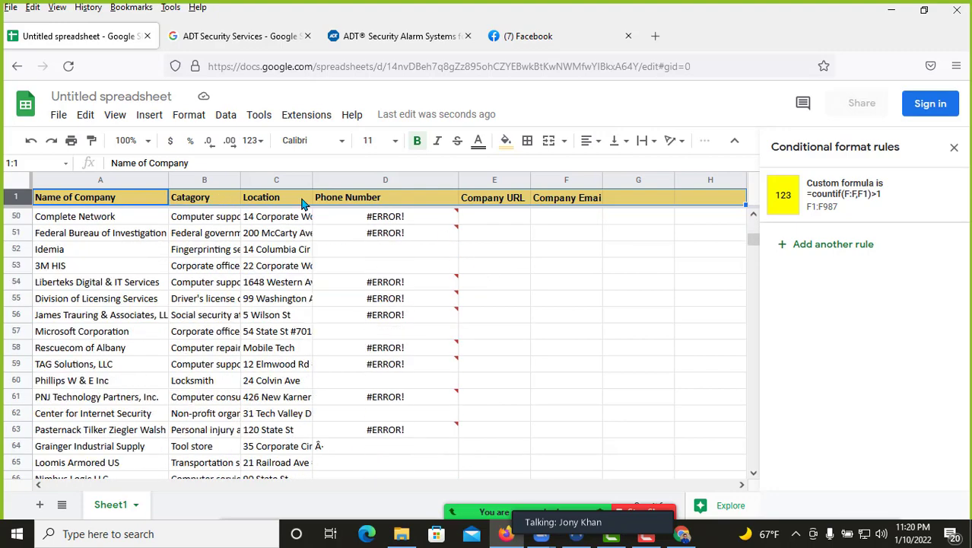
pyautogui.scroll(15, 408, 235)
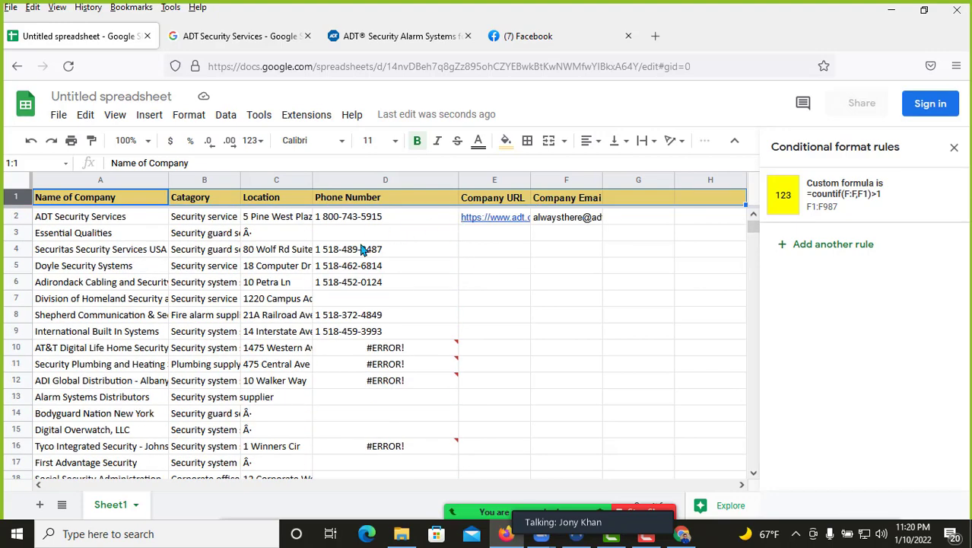
# Step: Set the text wrapping of all cells in the sheet to Clip
pyautogui.click(9, 184)
pyautogui.click(647, 140)
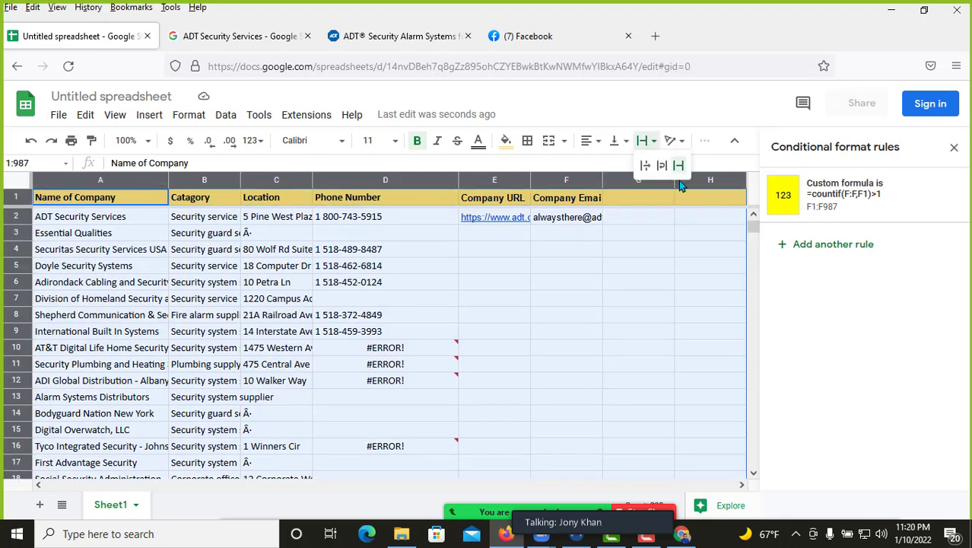
pyautogui.click(677, 165)
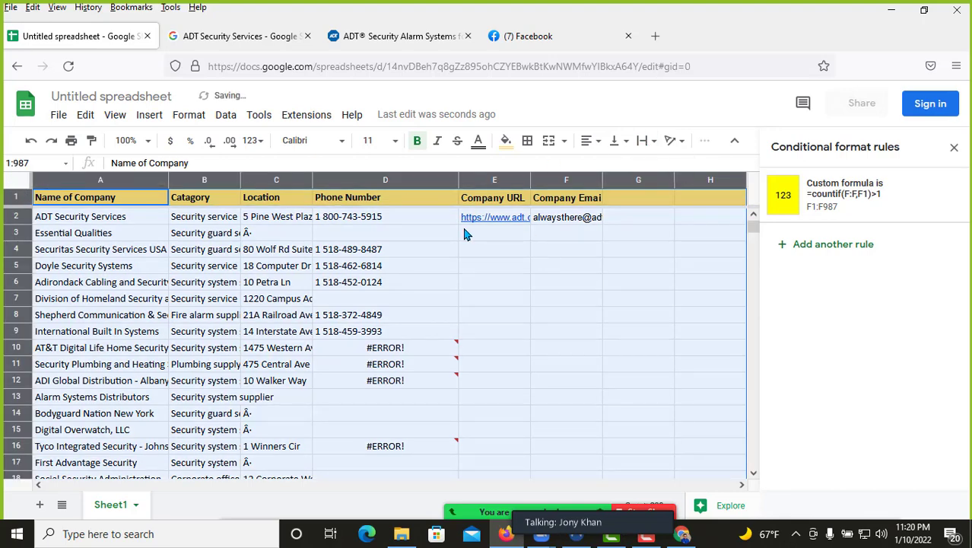
pyautogui.click(559, 270)
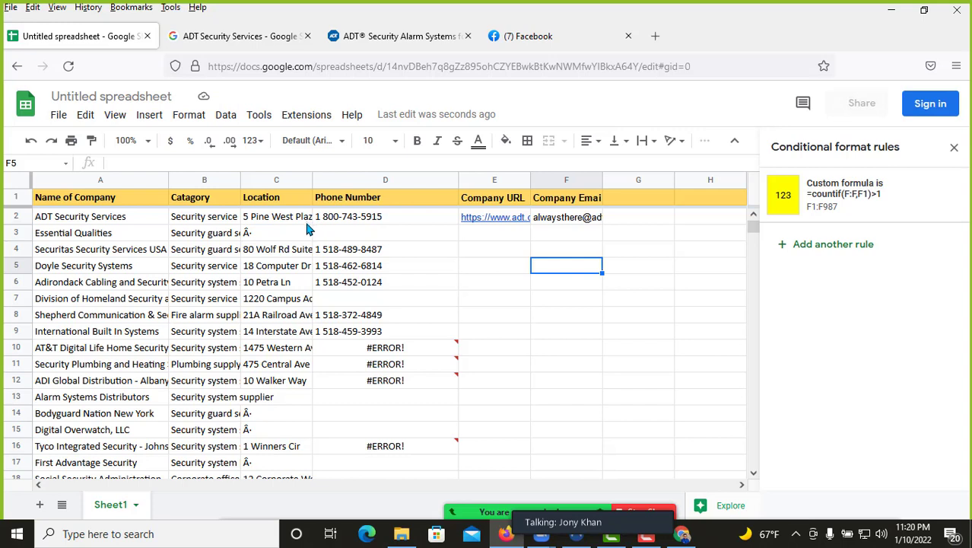
# Step: Copy the company name Securitas Security Services USA from cell A4 and search Google for it in a new tab
pyautogui.tripleClick(73, 252)
pyautogui.hotkey('ctrl', 'c')
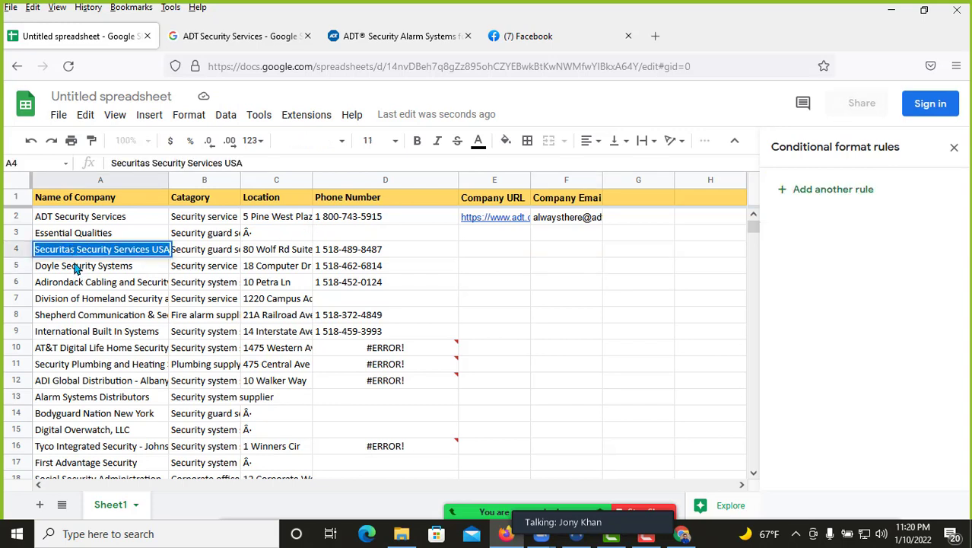
pyautogui.click(654, 36)
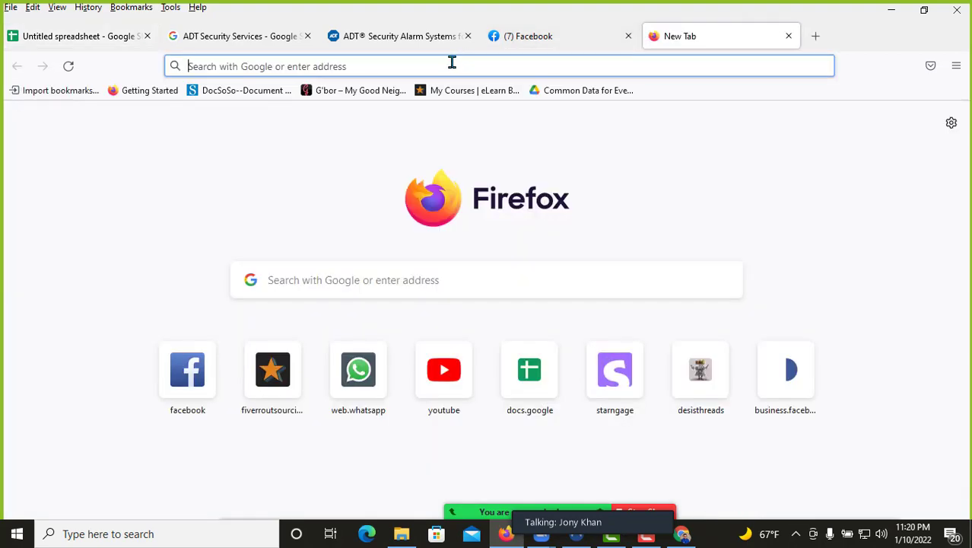
pyautogui.click(417, 73)
pyautogui.hotkey('ctrl', 'v')
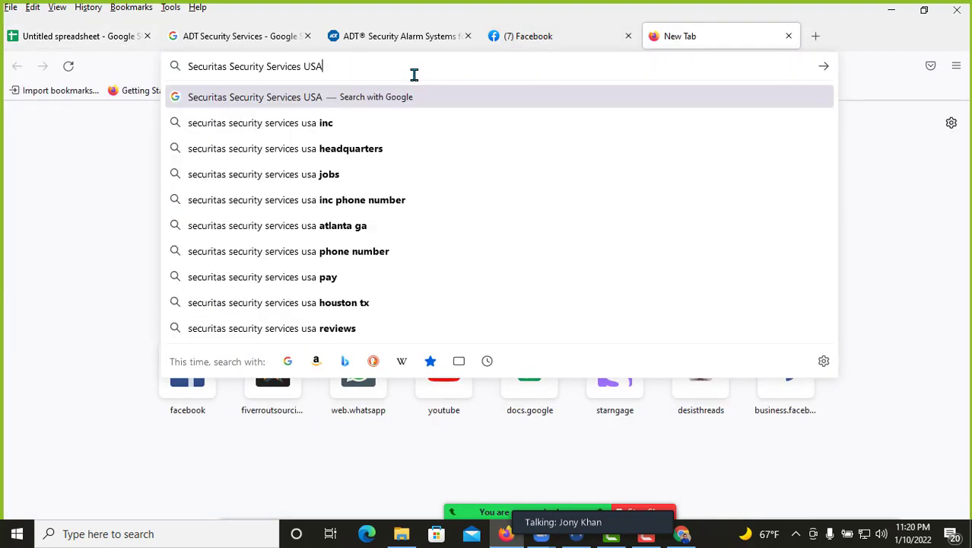
pyautogui.press('Return')
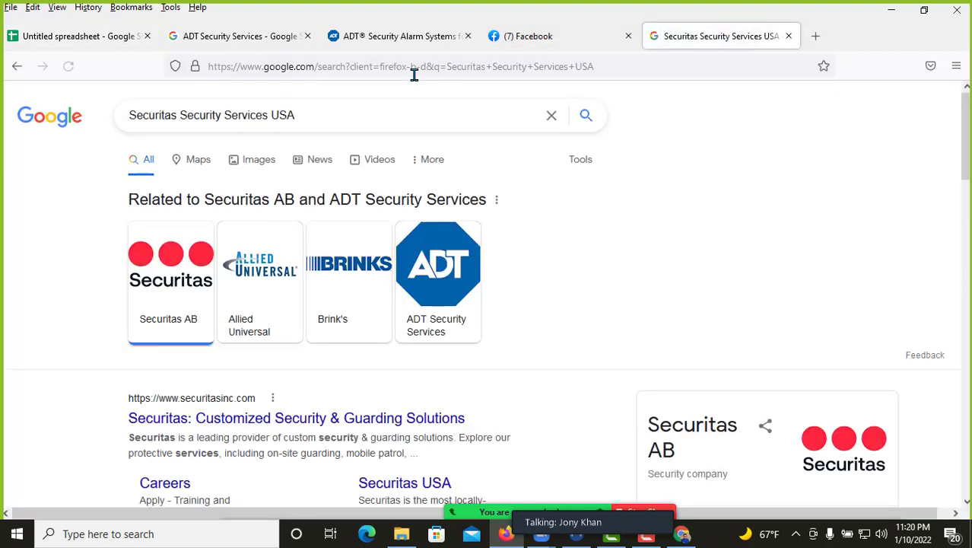
# Step: Copy the securitasinc.com link from the Google results and try to paste it into cell E4 of the spreadsheet
pyautogui.scroll(-3, 563, 163)
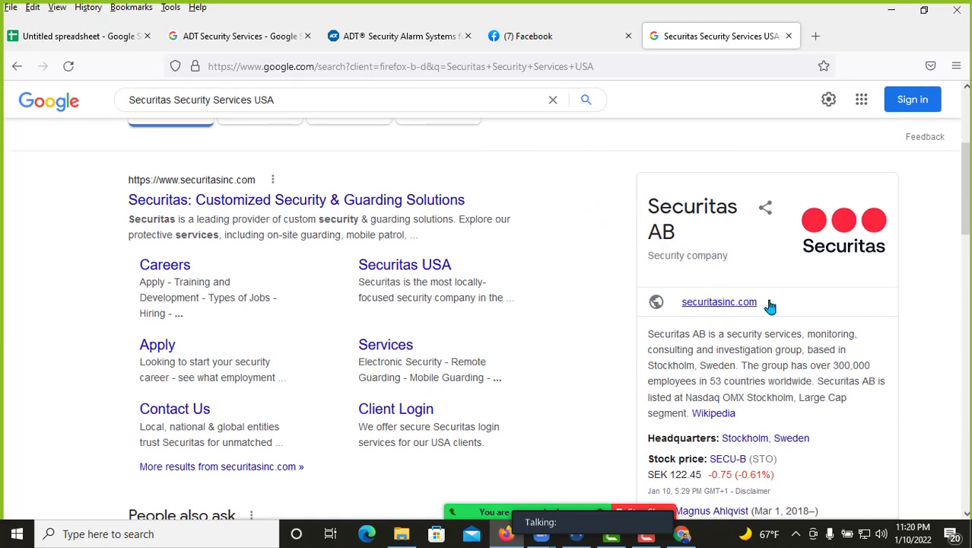
pyautogui.rightClick(712, 302)
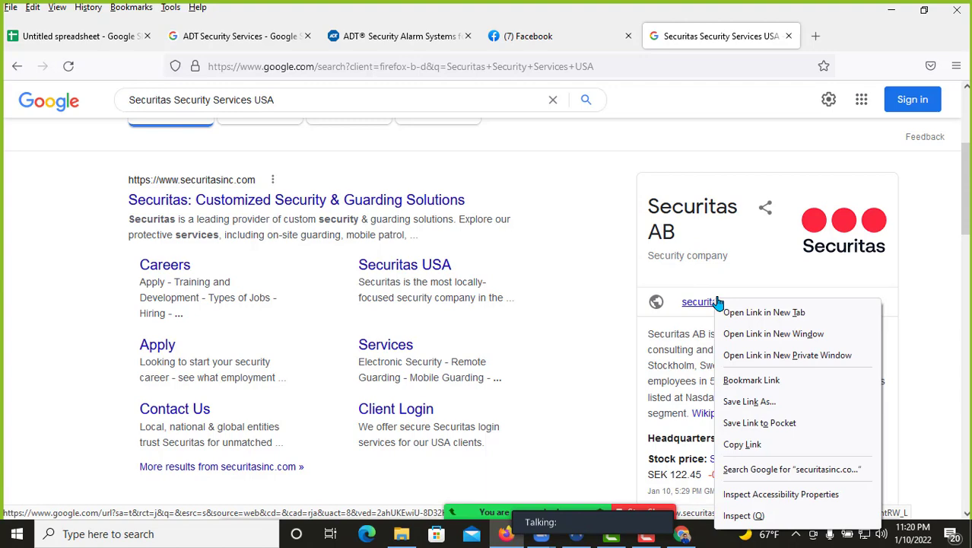
pyautogui.click(742, 444)
pyautogui.click(97, 36)
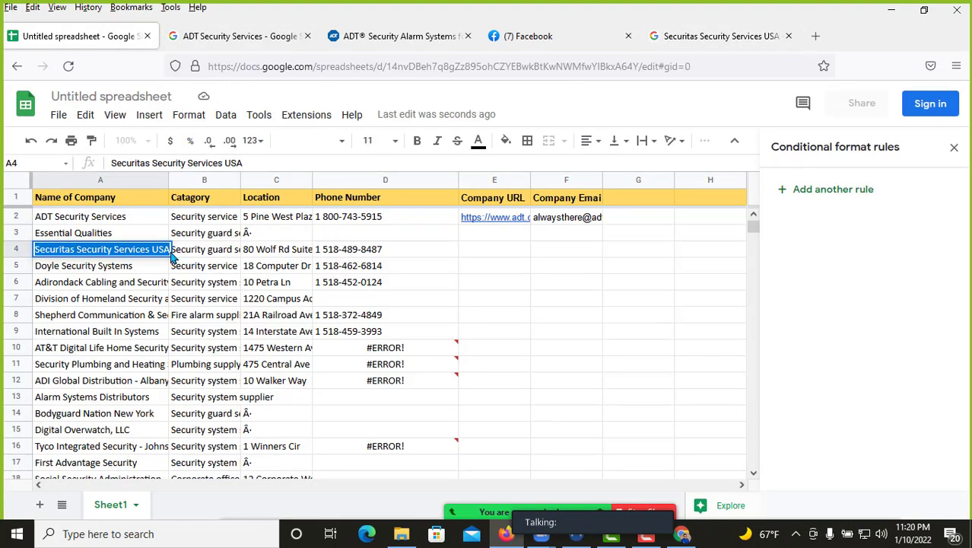
pyautogui.doubleClick(485, 248)
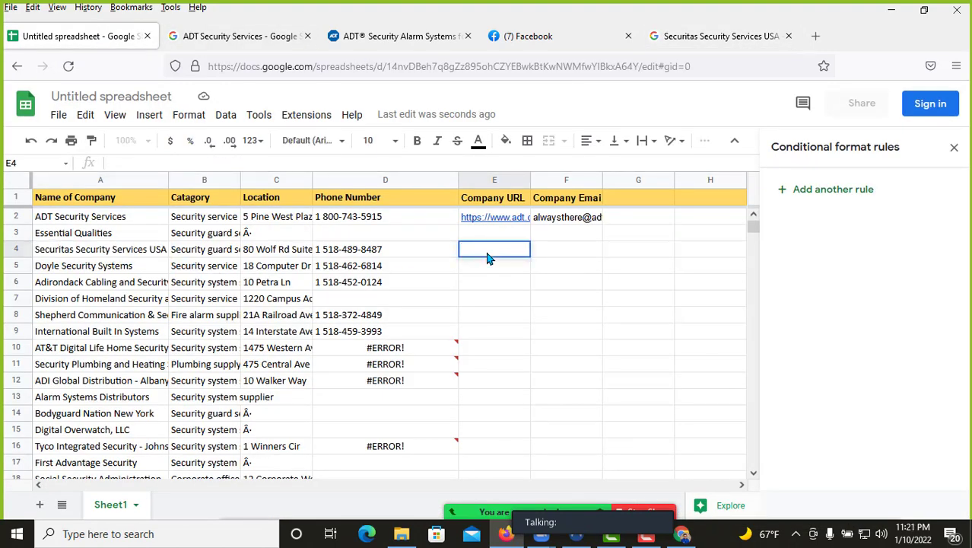
pyautogui.hotkey('ctrl', 'v')
pyautogui.press('Escape')
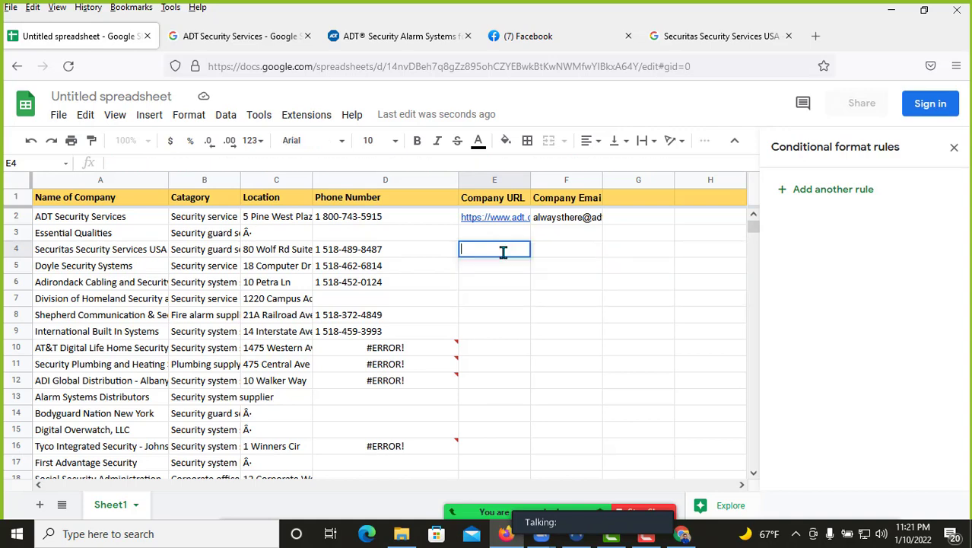
# Step: Open securitasinc.com from the search results in a new tab and enter its full web address in cell E4
pyautogui.click(695, 36)
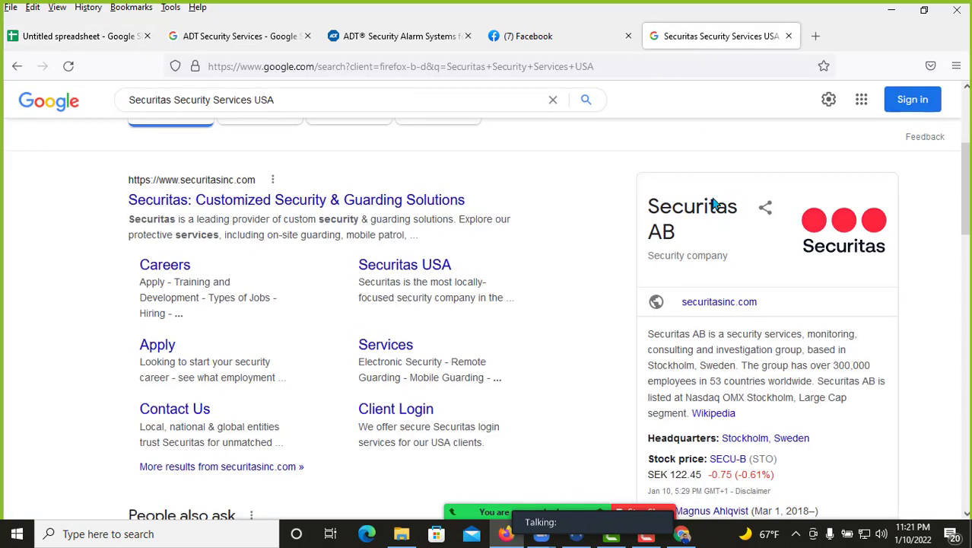
pyautogui.middleClick(701, 300)
pyautogui.click(800, 38)
pyautogui.tripleClick(344, 65)
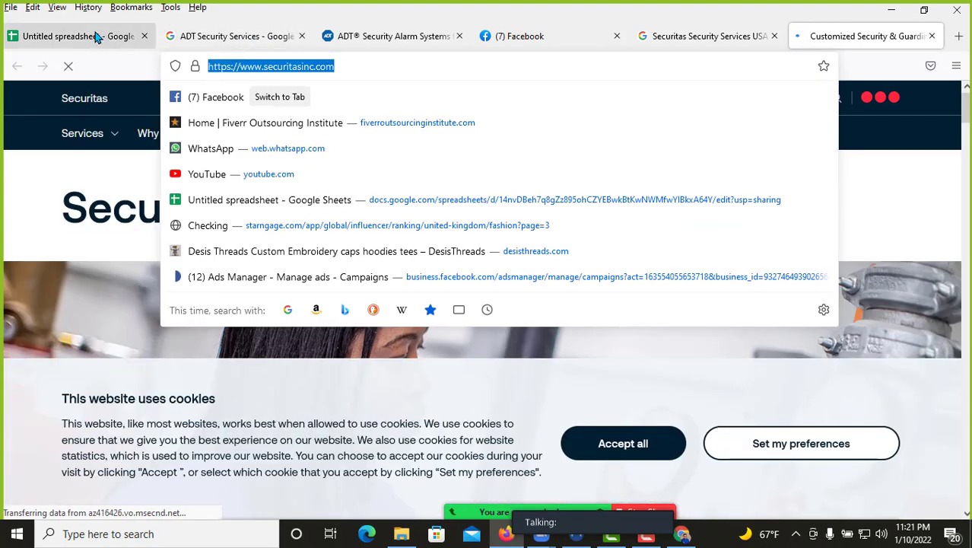
pyautogui.click(101, 38)
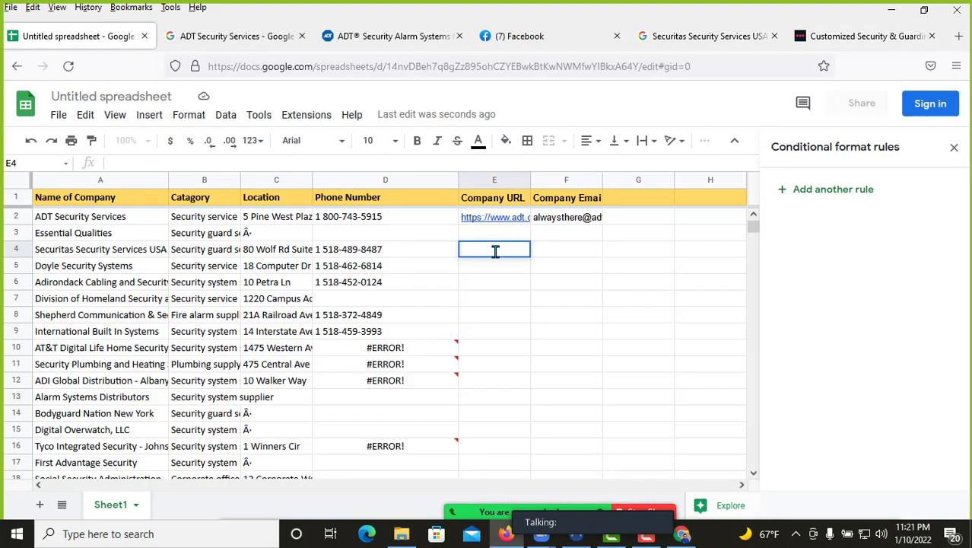
pyautogui.hotkey('ctrl', 'v')
pyautogui.click(570, 248)
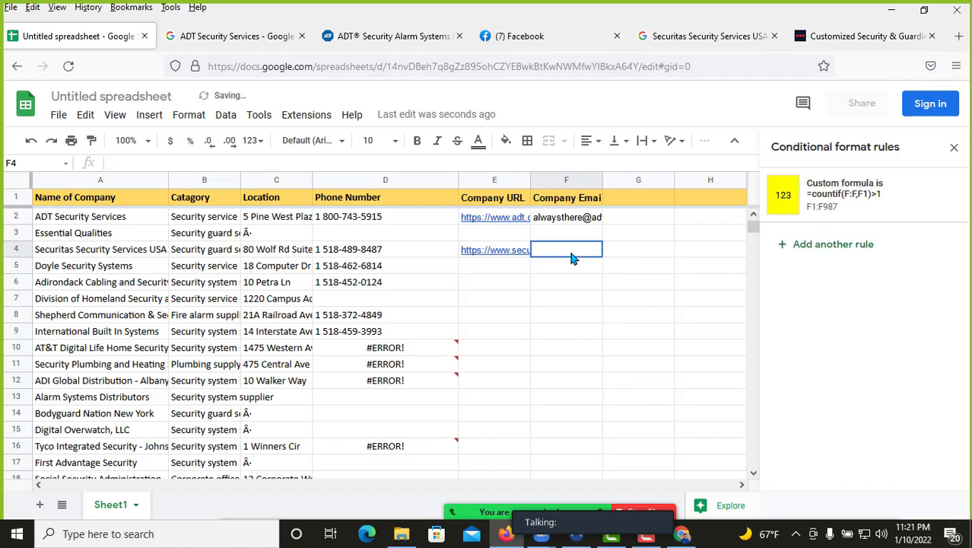
# Step: Look through the Securitas home page down to its footer for a contact email, accepting the site's cookies
pyautogui.click(817, 44)
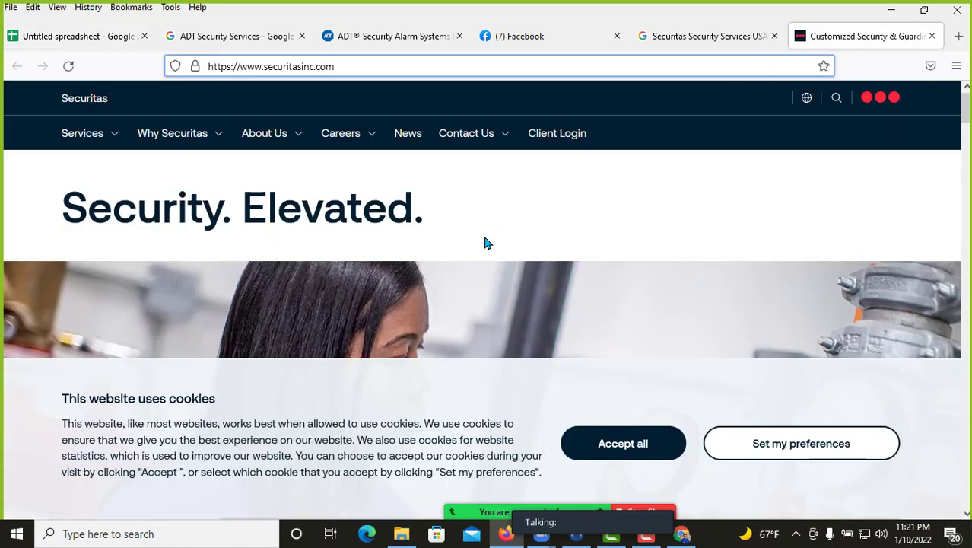
pyautogui.scroll(-5, 486, 232)
pyautogui.scroll(-15, 502, 232)
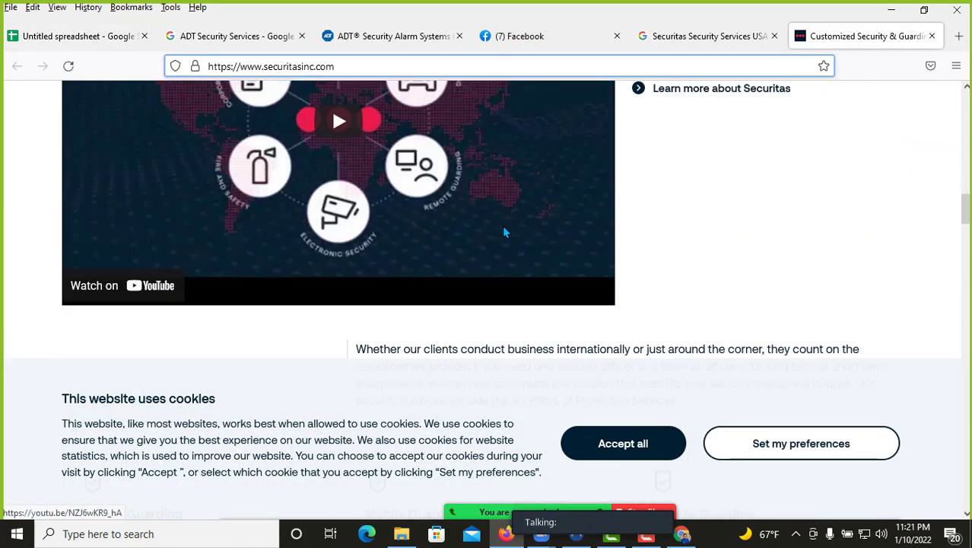
pyautogui.scroll(-15, 501, 229)
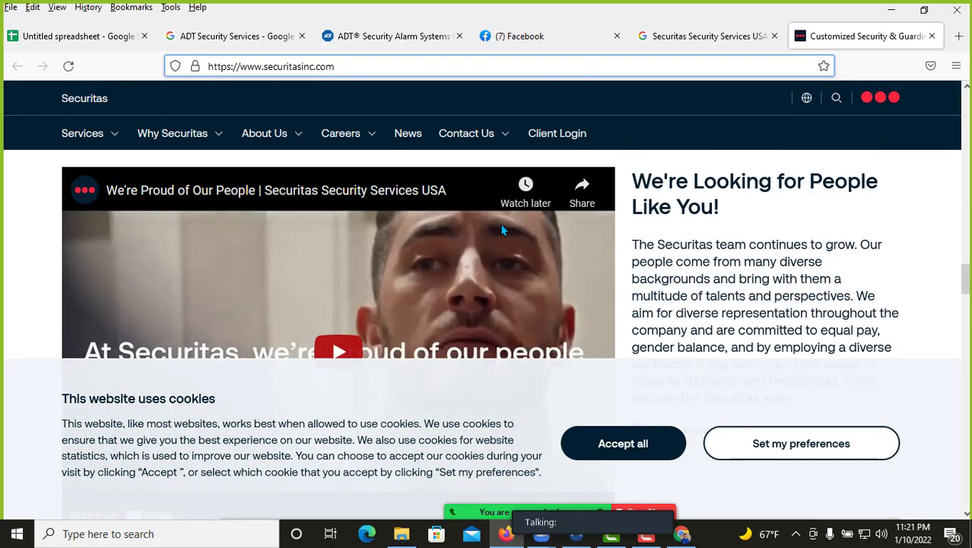
pyautogui.scroll(-10, 499, 223)
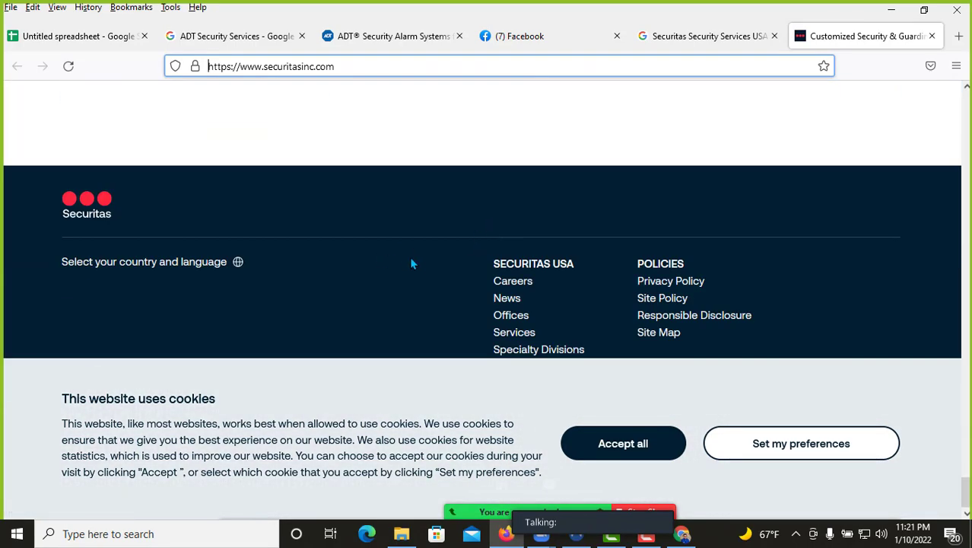
pyautogui.click(620, 443)
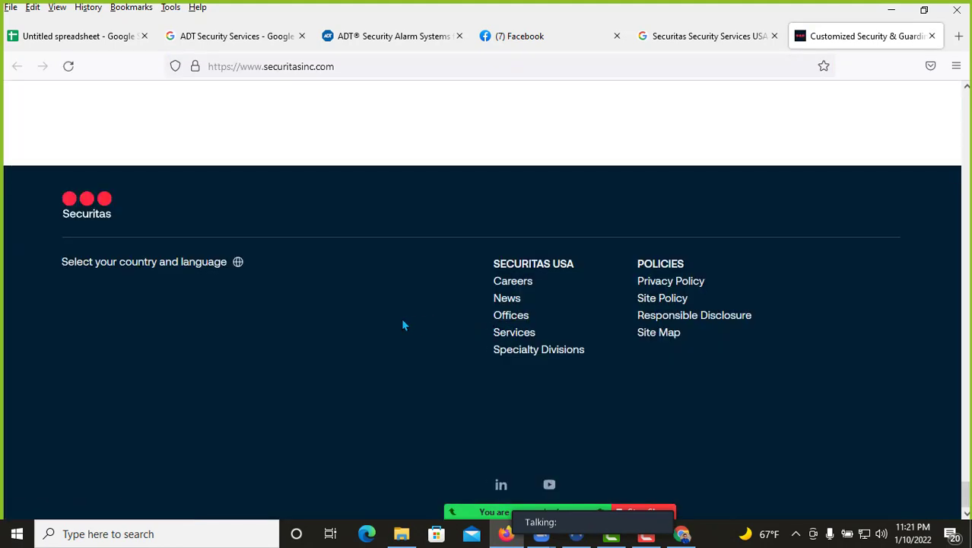
pyautogui.scroll(20, 517, 305)
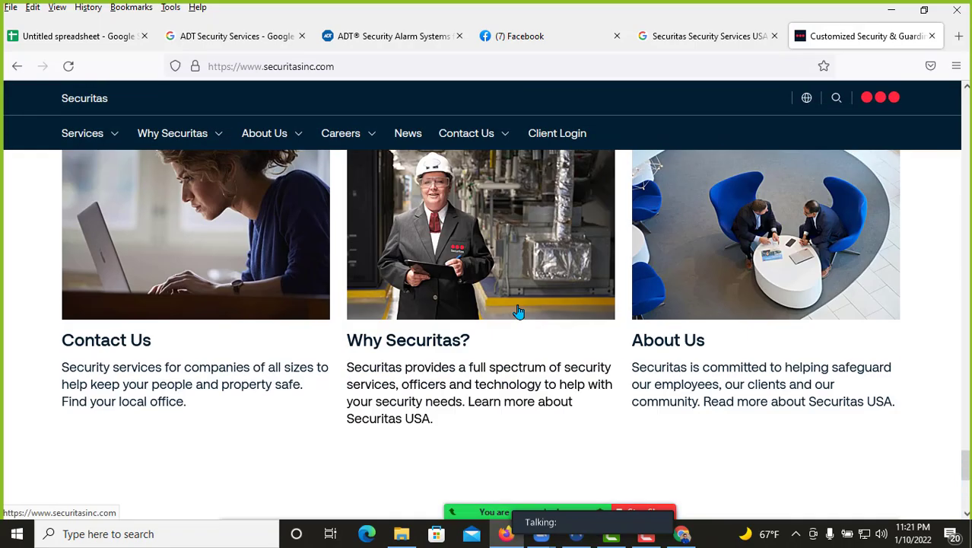
pyautogui.scroll(-15, 578, 234)
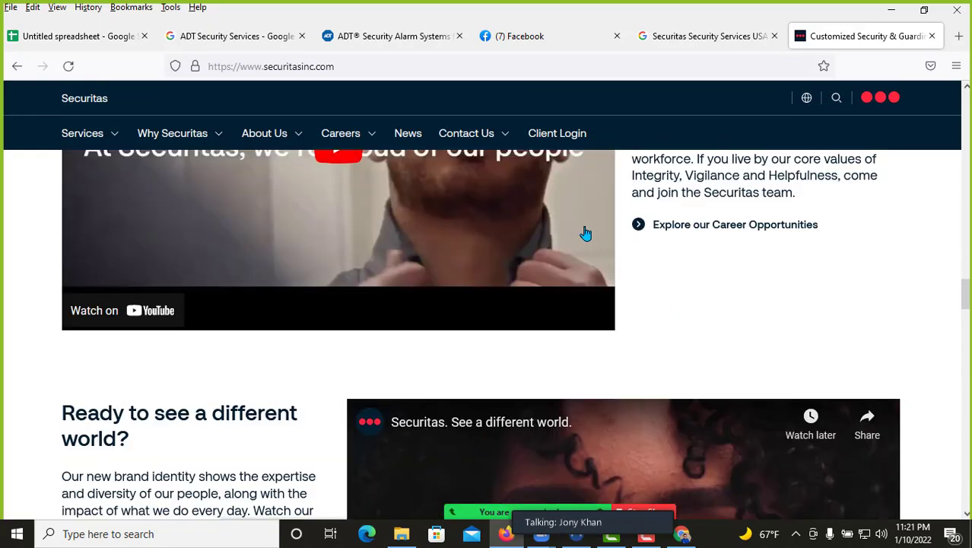
pyautogui.click(357, 61)
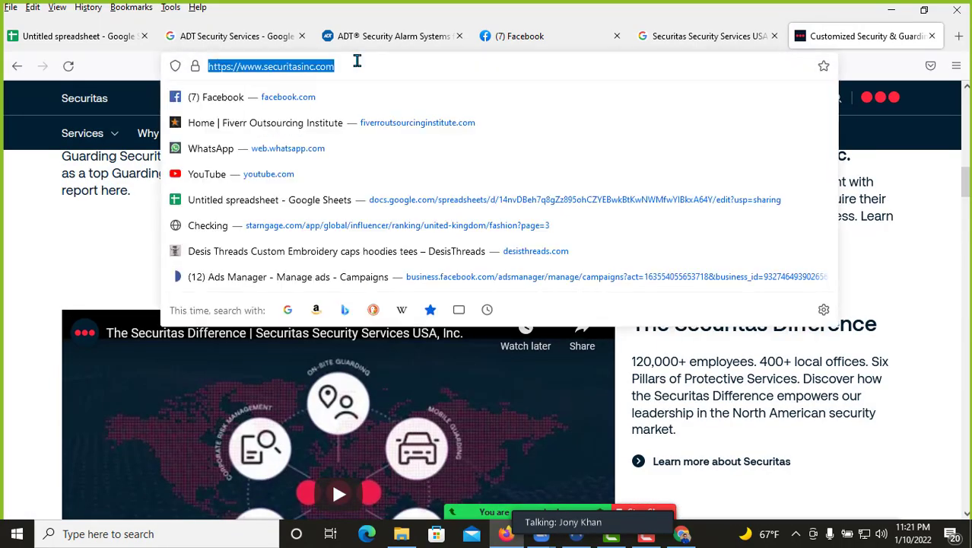
pyautogui.click(681, 533)
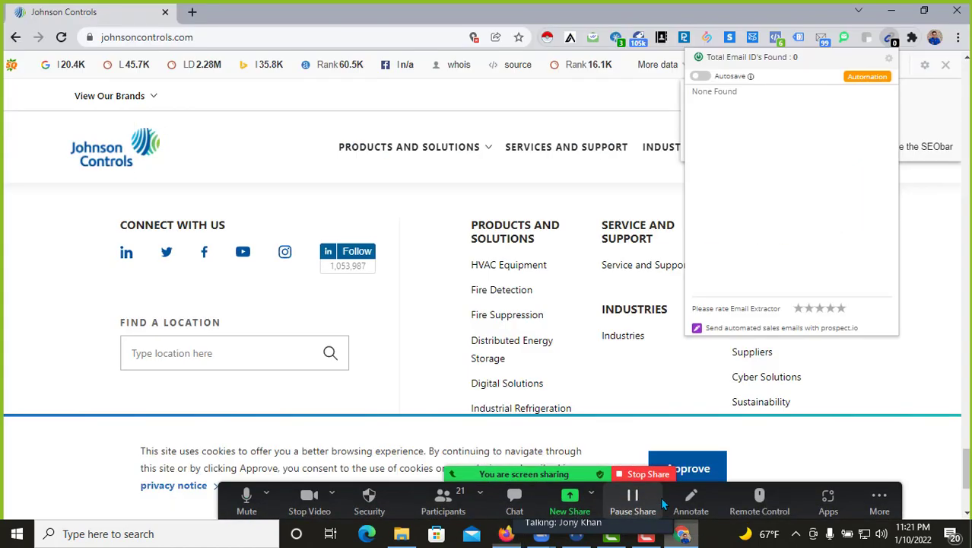
pyautogui.click(333, 37)
pyautogui.hotkey('ctrl', 'v')
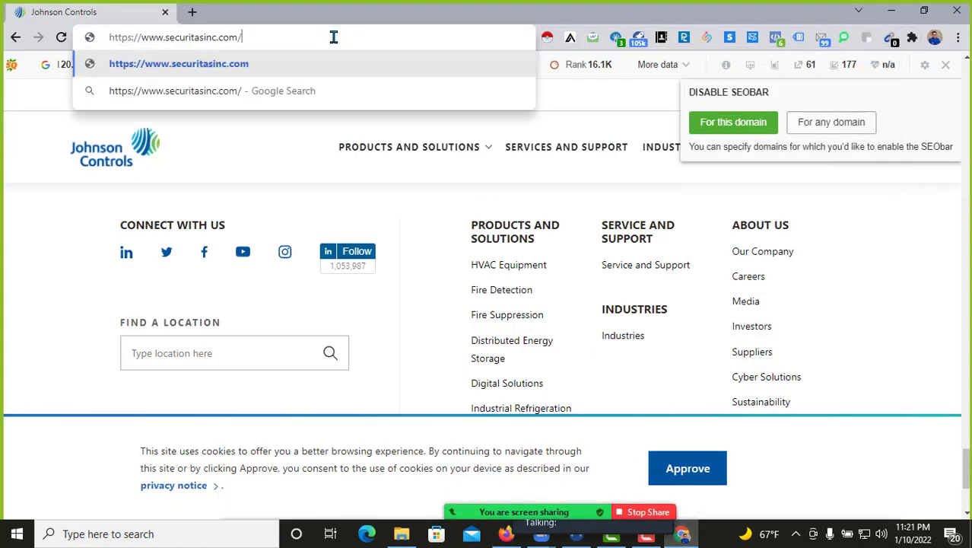
pyautogui.press('Return')
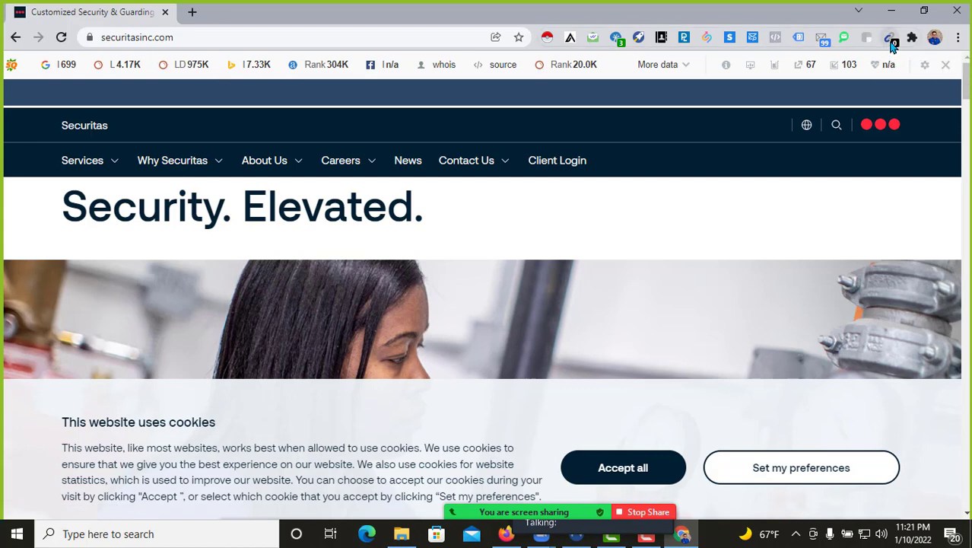
pyautogui.click(890, 39)
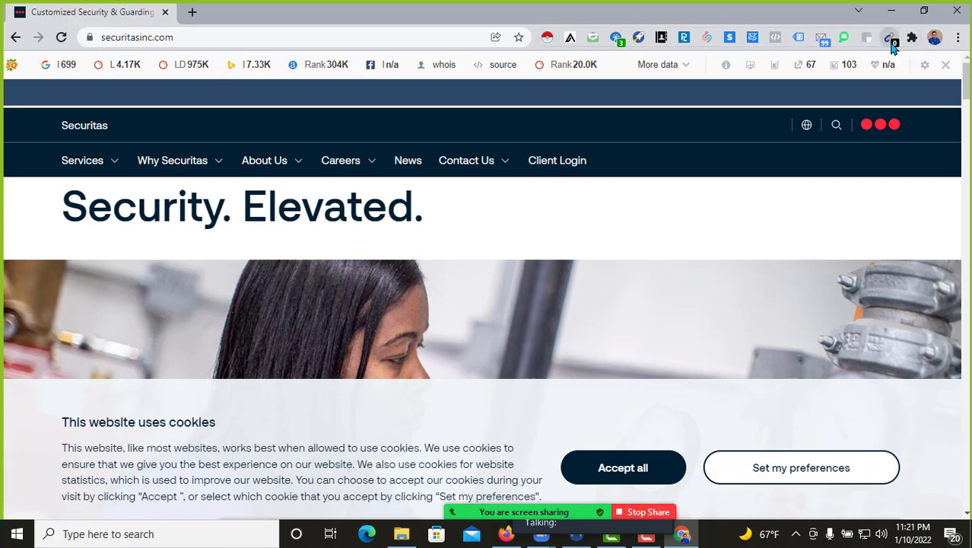
pyautogui.click(204, 37)
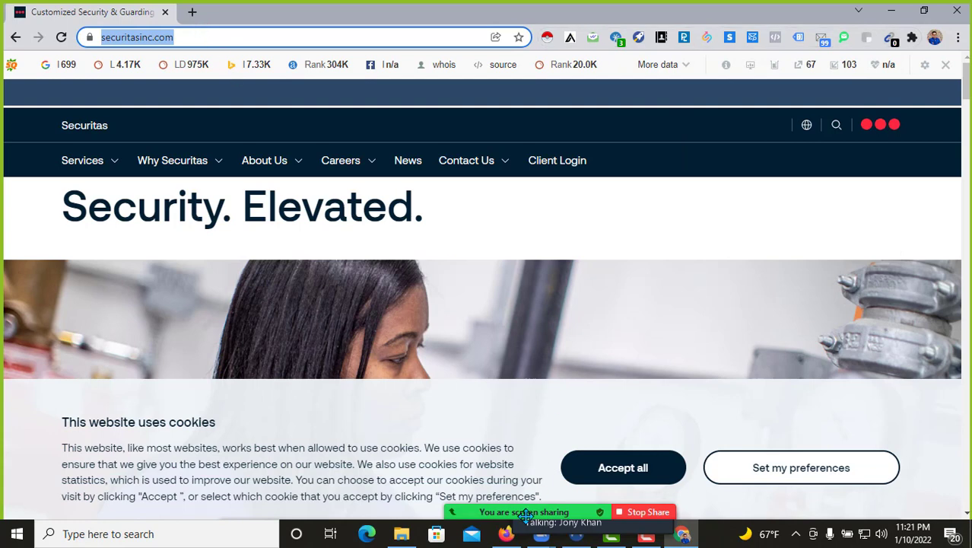
# Step: Switch back to the spreadsheet in Firefox, copy the company name from cell A4 and close the two Securitas tabs
pyautogui.click(511, 536)
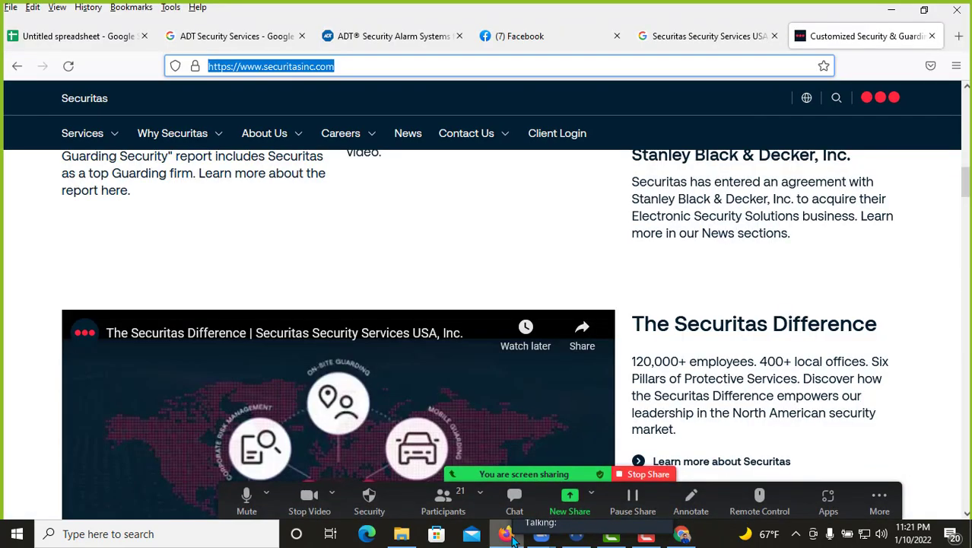
pyautogui.click(76, 36)
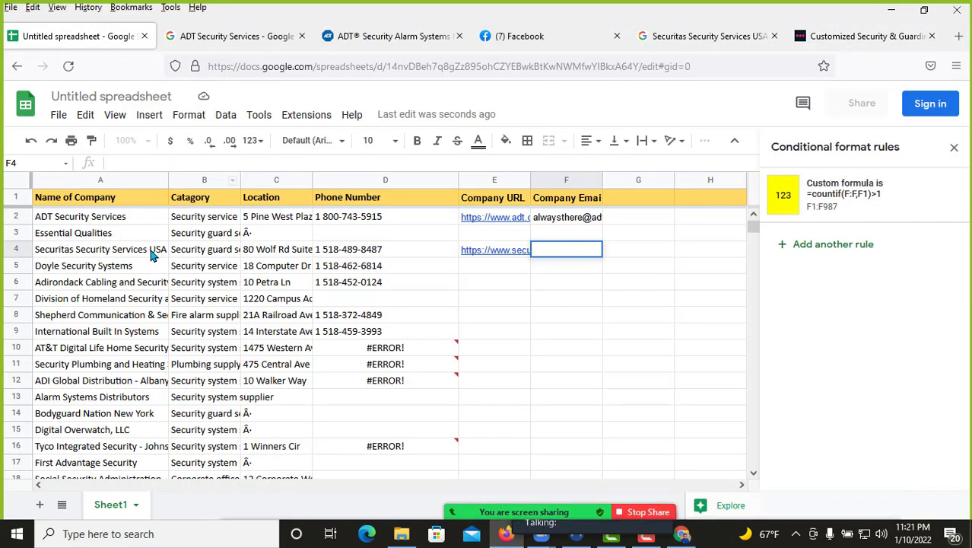
pyautogui.click(111, 251)
pyautogui.tripleClick(108, 249)
pyautogui.hotkey('ctrl', 'c')
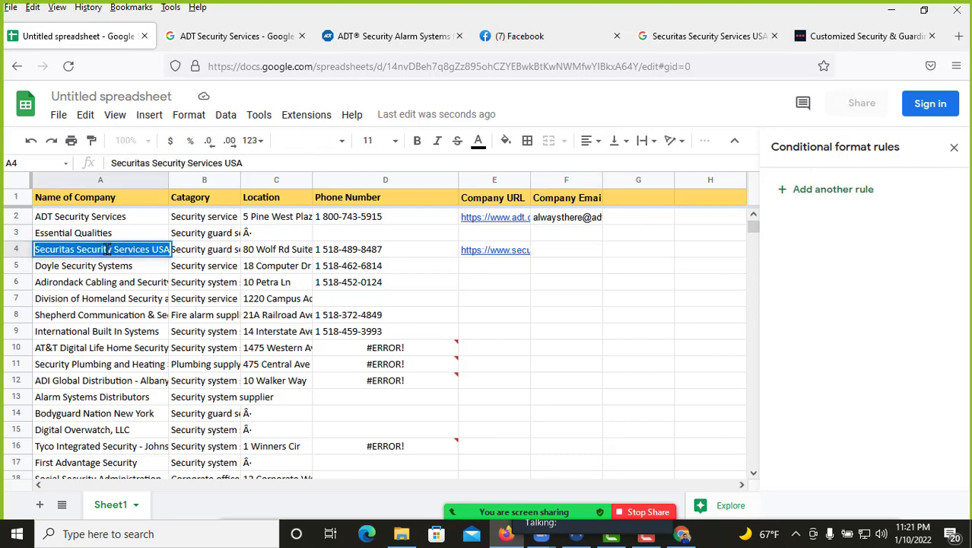
pyautogui.click(775, 36)
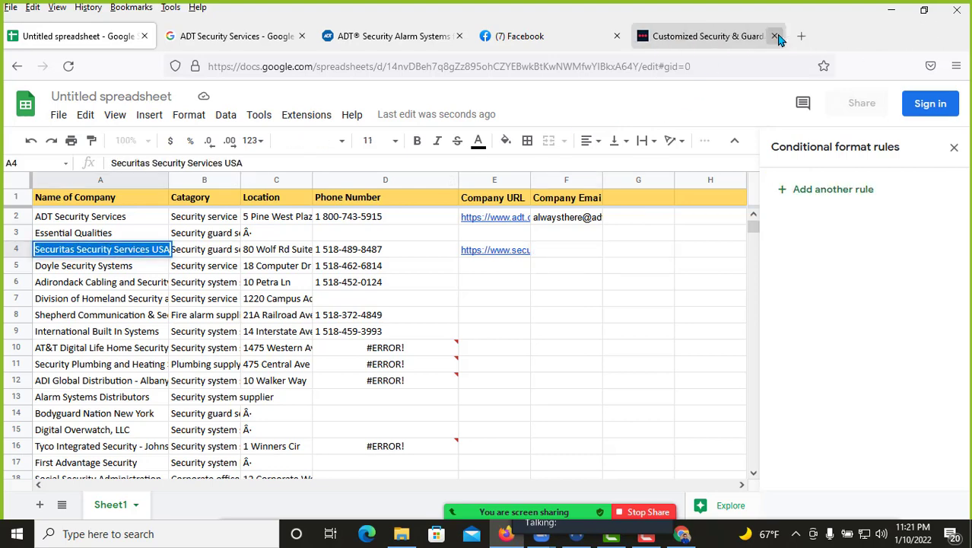
pyautogui.click(774, 36)
# Step: Search Google in a new tab for "Securitas Security Services USA Facebook"
pyautogui.click(650, 35)
pyautogui.hotkey('ctrl', 'v')
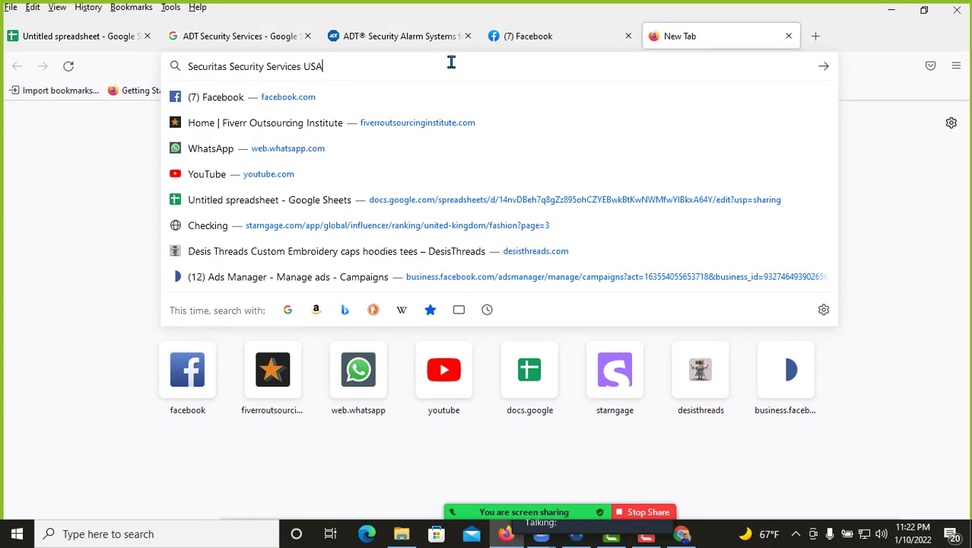
pyautogui.write('Face')
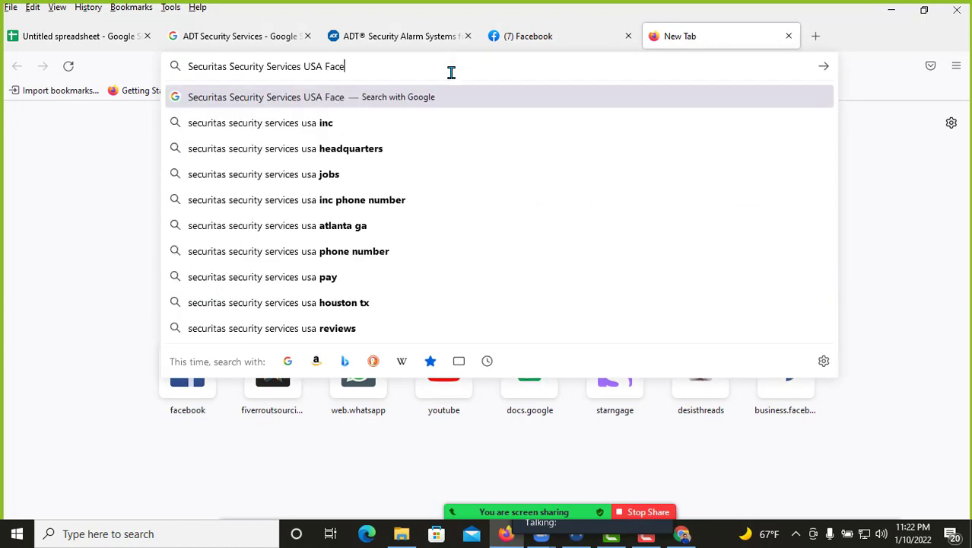
pyautogui.write('book')
pyautogui.press('Return')
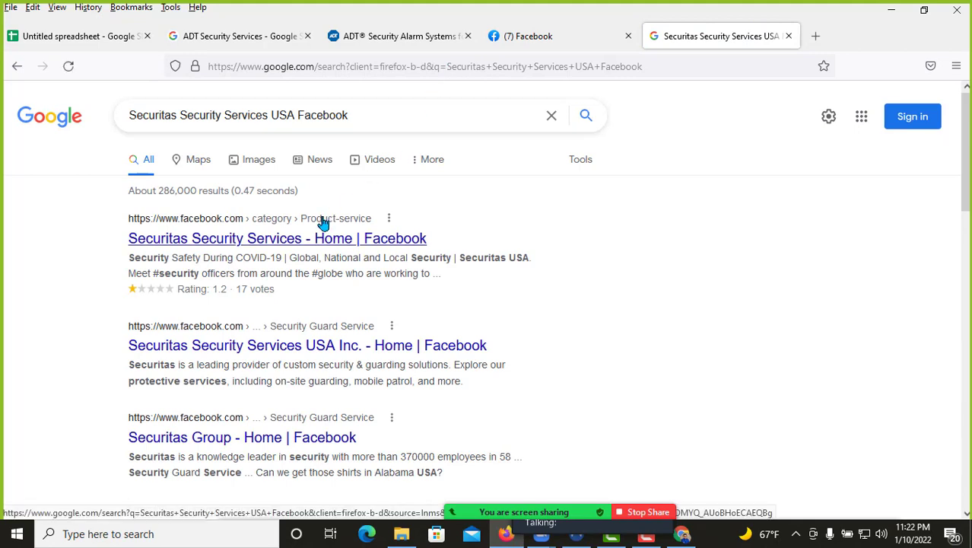
# Step: Open the Securitas Security Services Facebook page in a new tab and examine its contact details for an email
pyautogui.middleClick(303, 237)
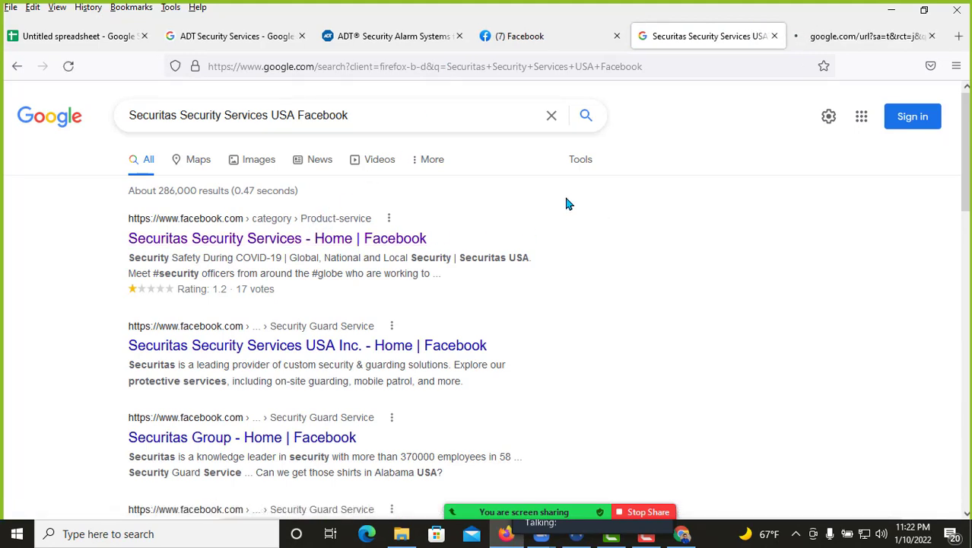
pyautogui.click(799, 36)
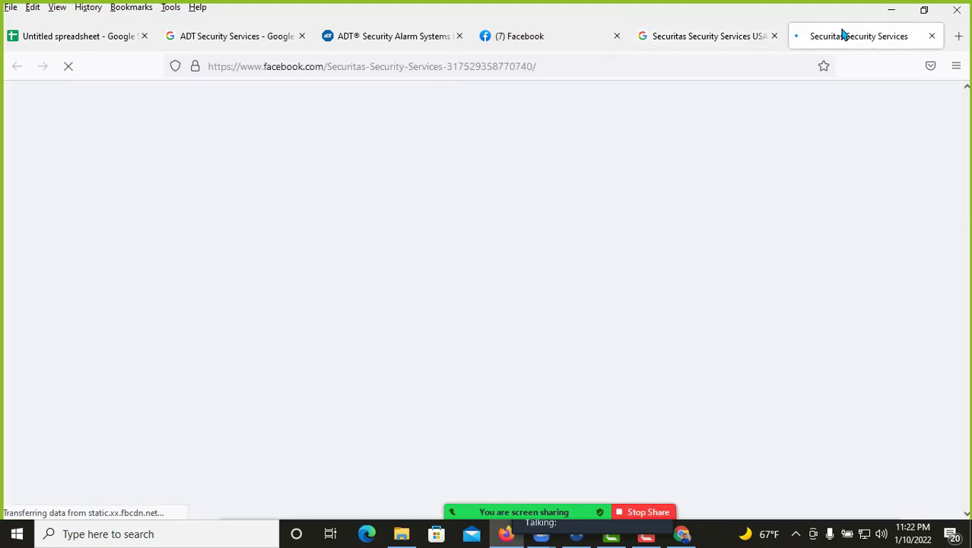
pyautogui.scroll(-4, 479, 168)
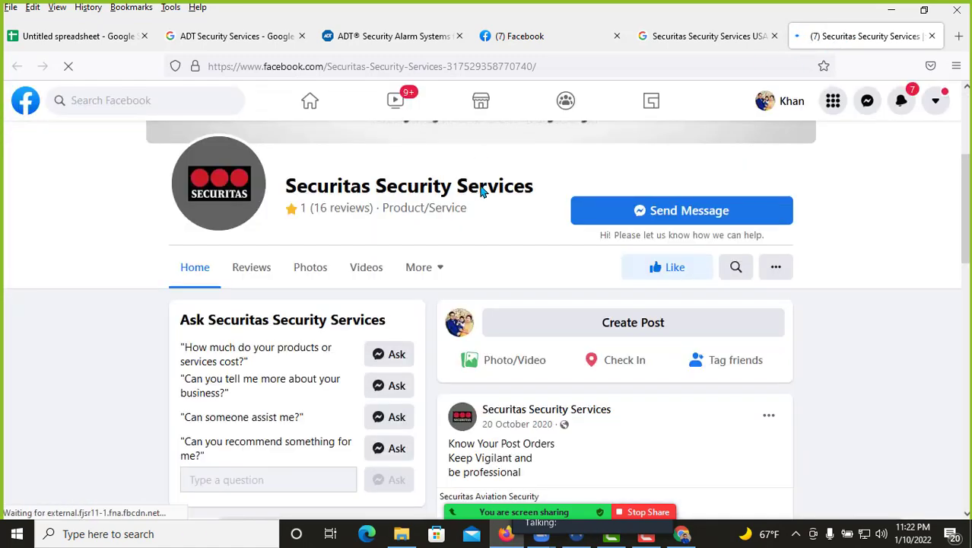
pyautogui.scroll(4, 352, 231)
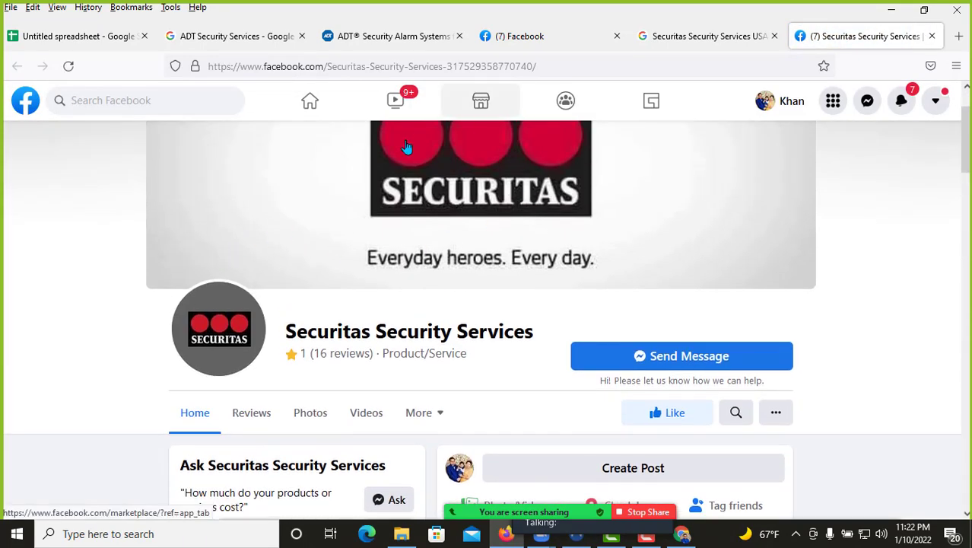
pyautogui.scroll(-5, 428, 263)
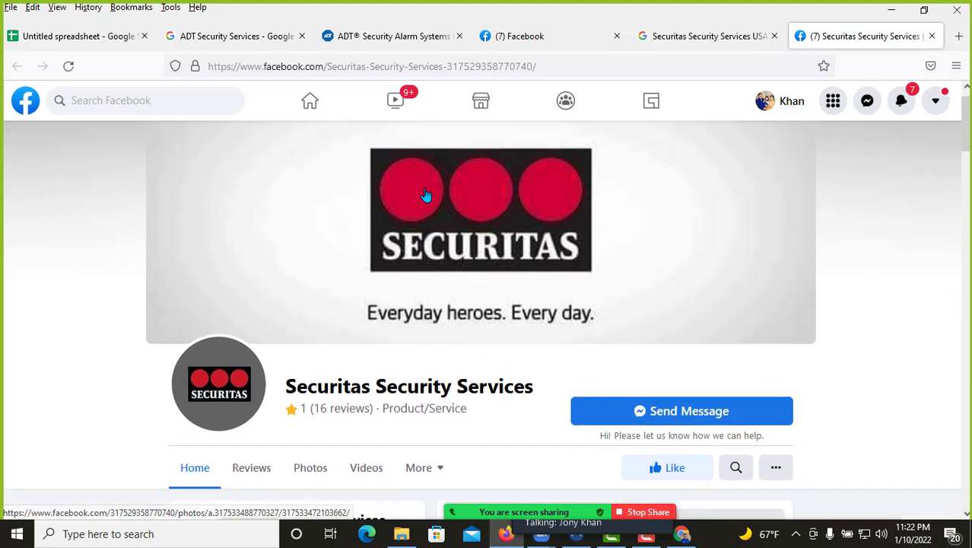
pyautogui.scroll(-4, 468, 197)
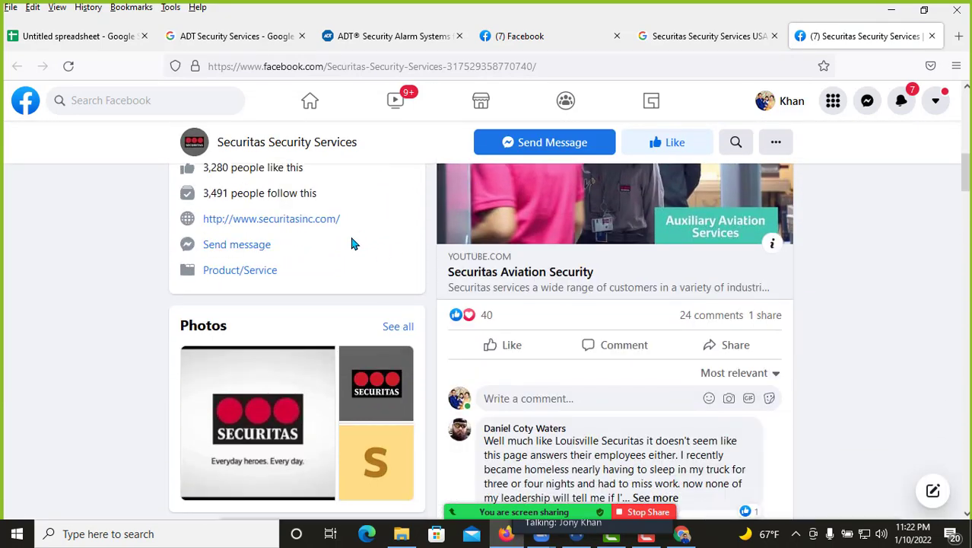
# Step: Finish checking the Securitas Facebook page and close the Facebook, Securitas search and ADT website tabs
pyautogui.scroll(-5, 352, 244)
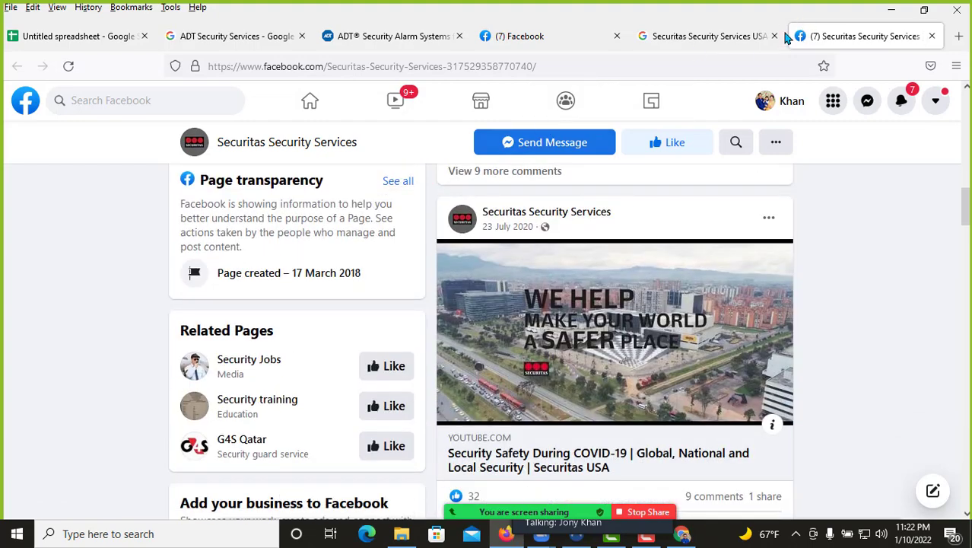
pyautogui.click(774, 36)
pyautogui.click(774, 36)
pyautogui.click(627, 36)
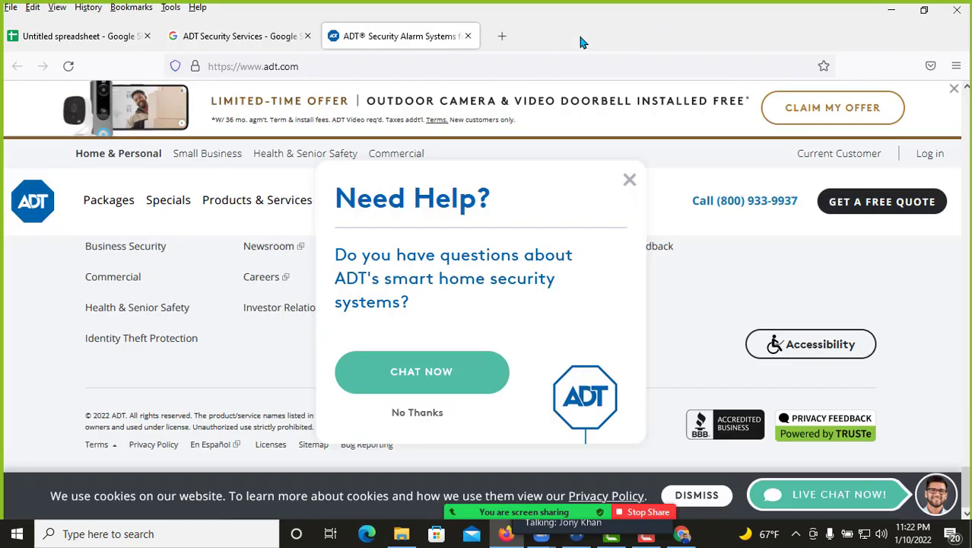
pyautogui.click(468, 36)
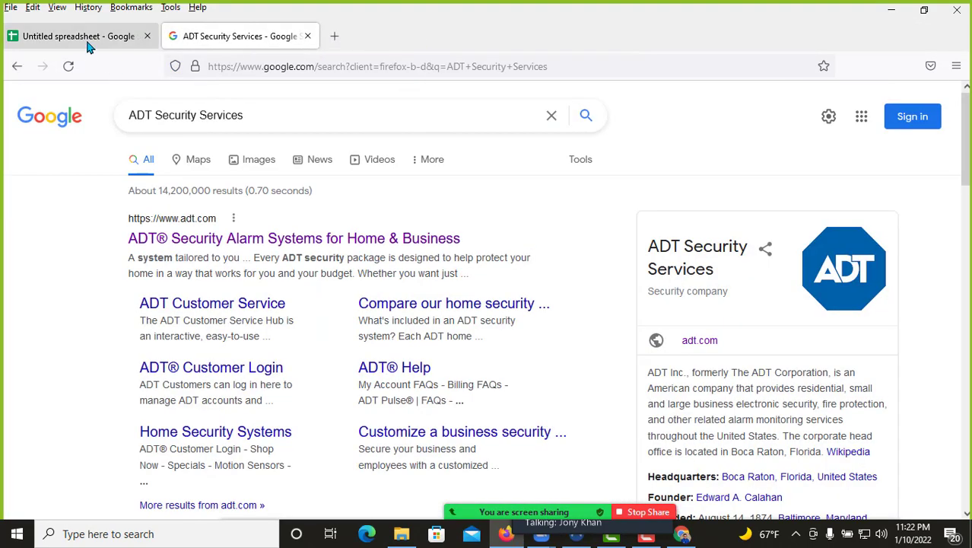
# Step: Return to the spreadsheet and delete row 4 containing Securitas Security Services USA
pyautogui.click(84, 36)
pyautogui.click(23, 255)
pyautogui.rightClick(23, 255)
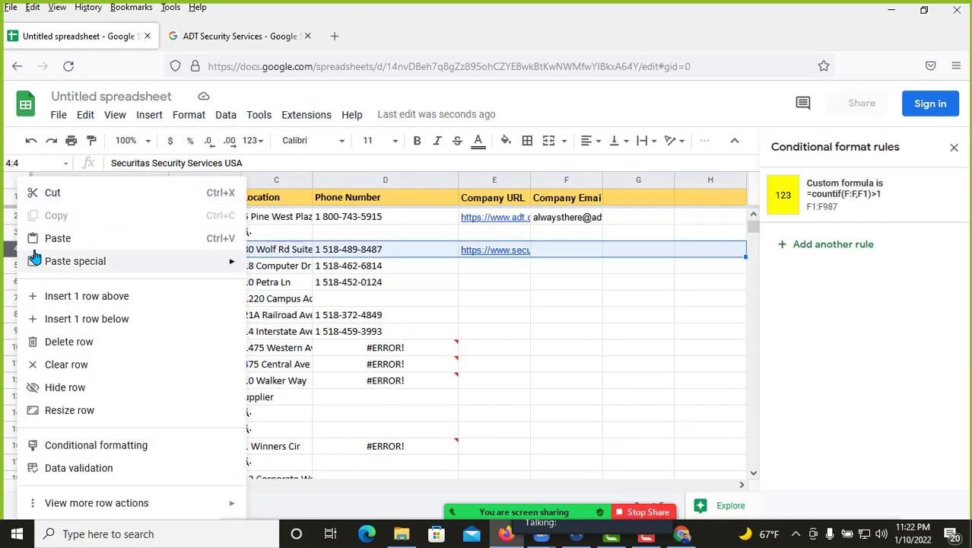
pyautogui.click(90, 342)
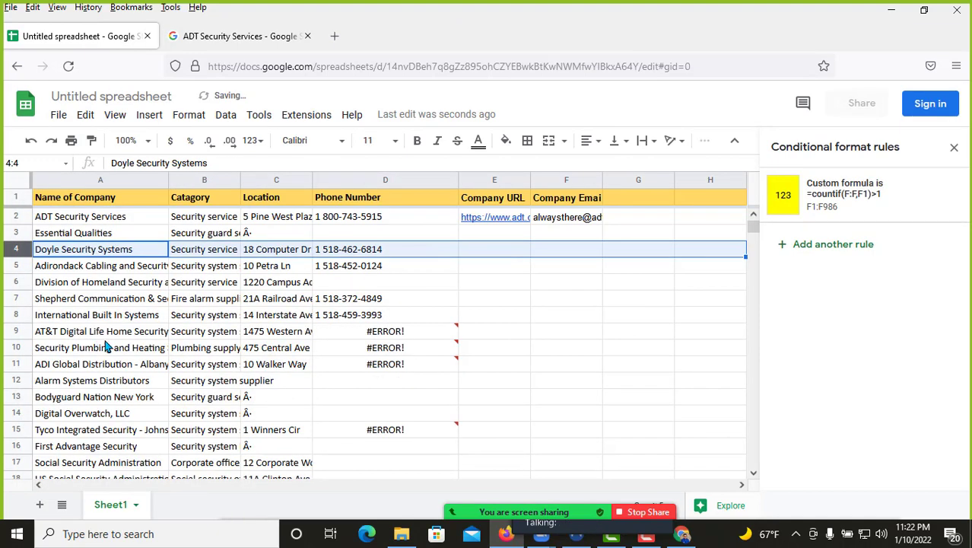
# Step: Copy the company name from cell A4 and search Google for "Doyle Security Systems" in a new tab
pyautogui.click(438, 256)
pyautogui.click(62, 253)
pyautogui.tripleClick(61, 249)
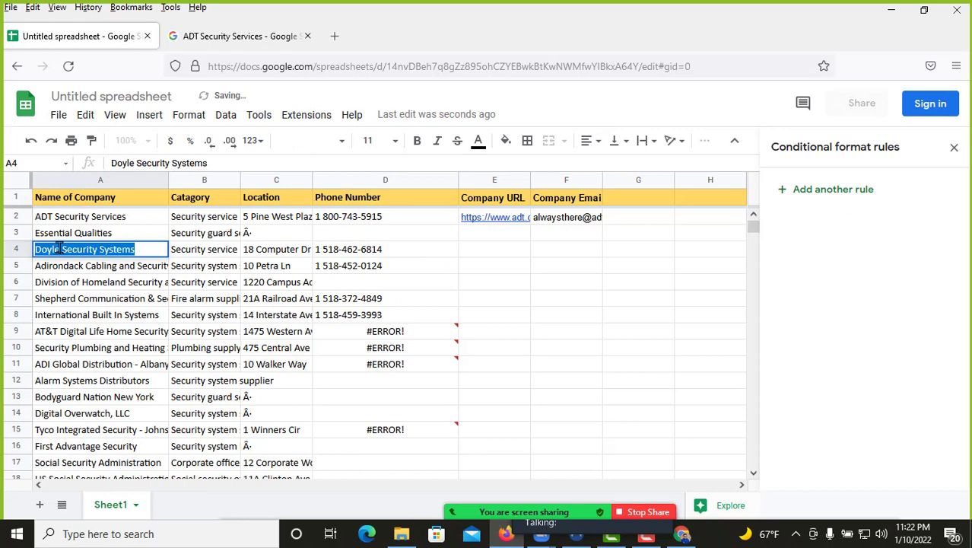
pyautogui.hotkey('ctrl', 'v')
pyautogui.hotkey('ctrl', 'z')
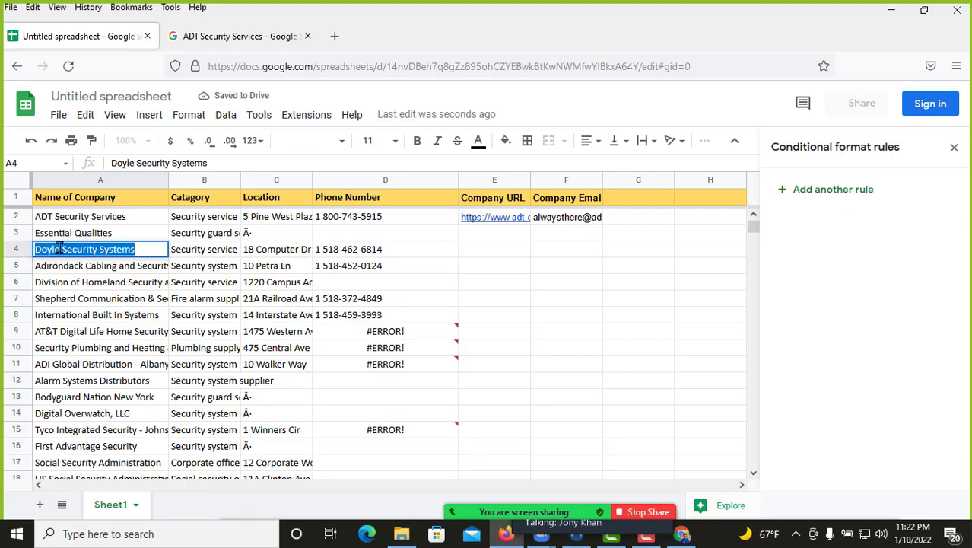
pyautogui.hotkey('ctrl', 'c')
pyautogui.click(335, 36)
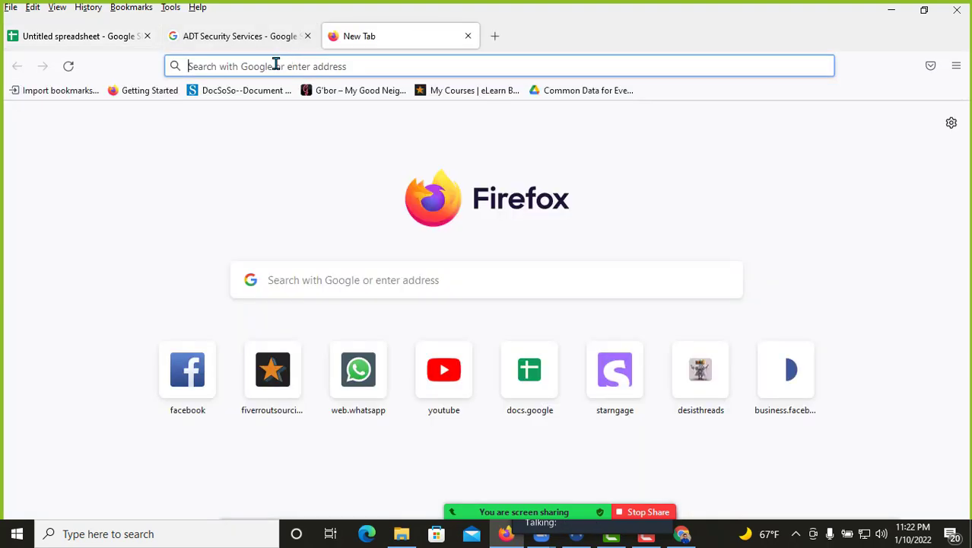
pyautogui.click(276, 65)
pyautogui.hotkey('ctrl', 'v')
pyautogui.press('Return')
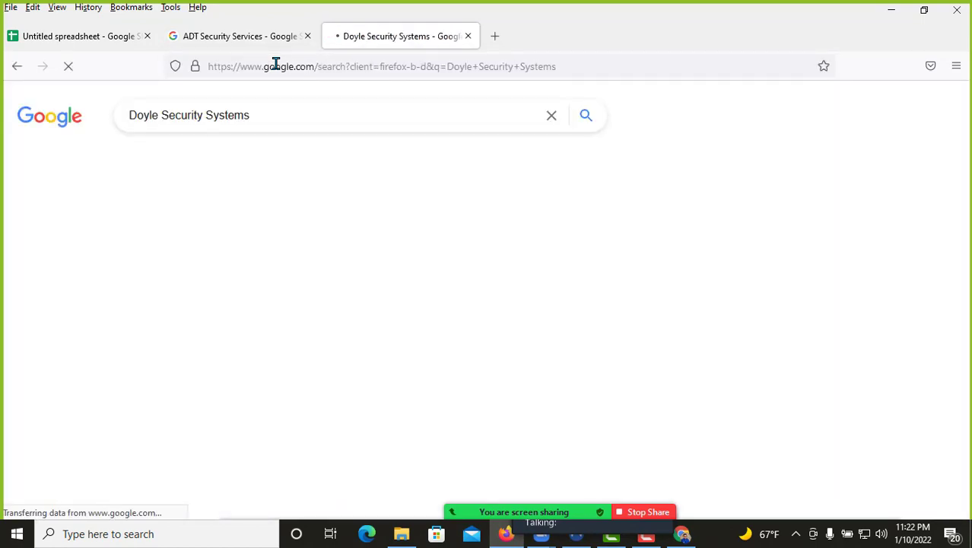
# Step: Open the Doyle Security Systems, Inc. LinkedIn page from the search results in a new tab
pyautogui.scroll(-3, 694, 315)
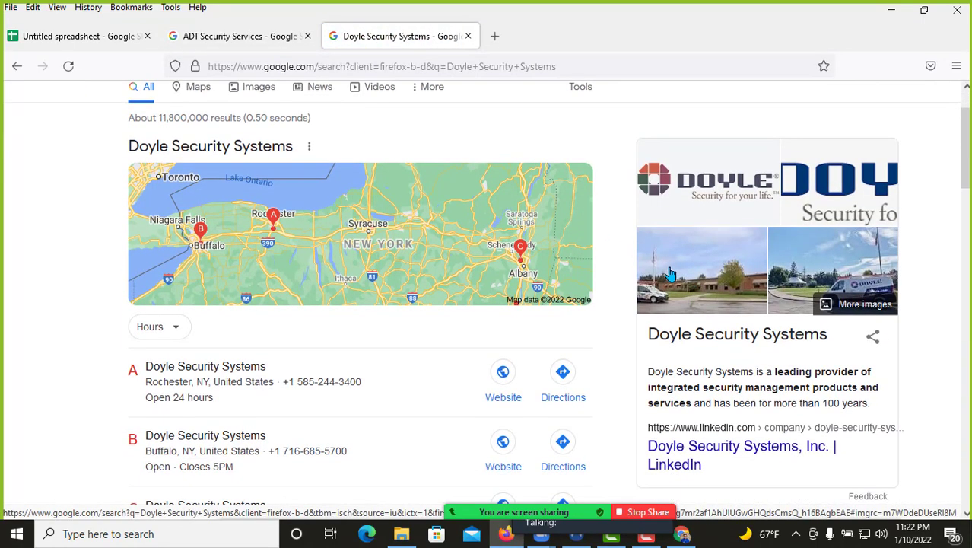
pyautogui.middleClick(682, 303)
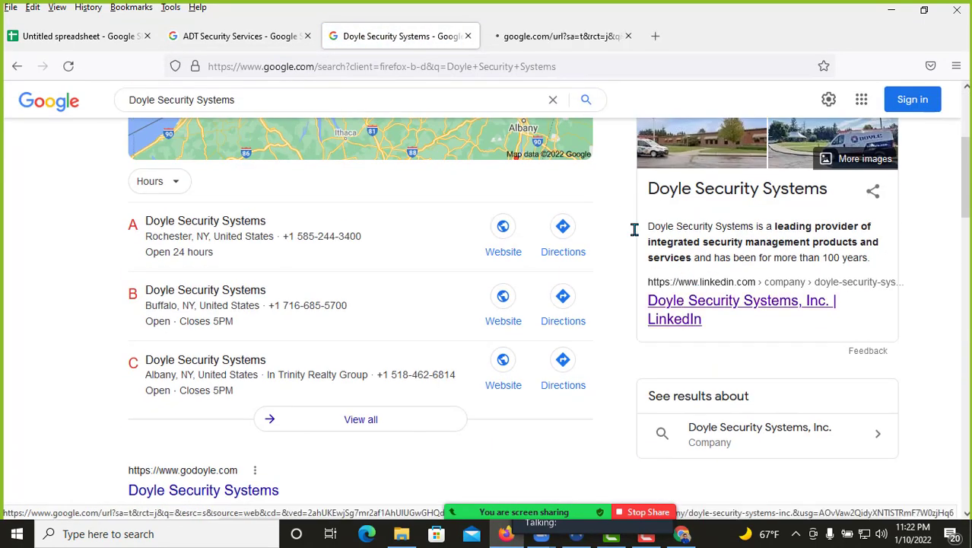
pyautogui.click(551, 36)
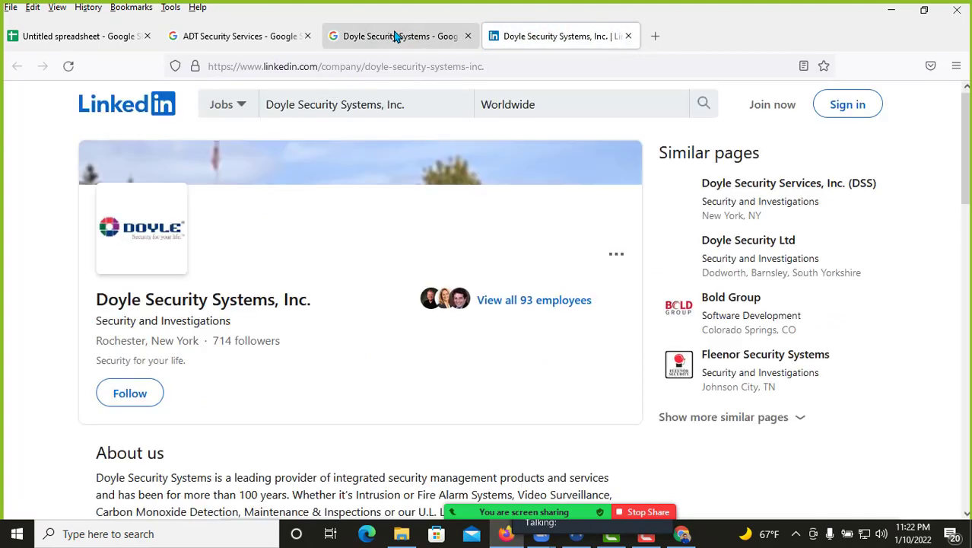
pyautogui.click(395, 35)
pyautogui.click(103, 42)
pyautogui.click(560, 36)
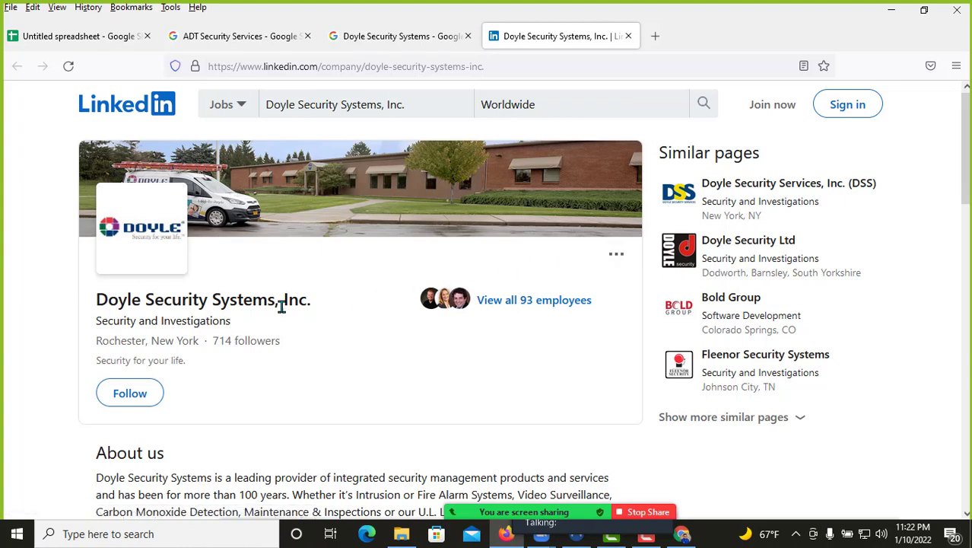
pyautogui.scroll(-5, 301, 298)
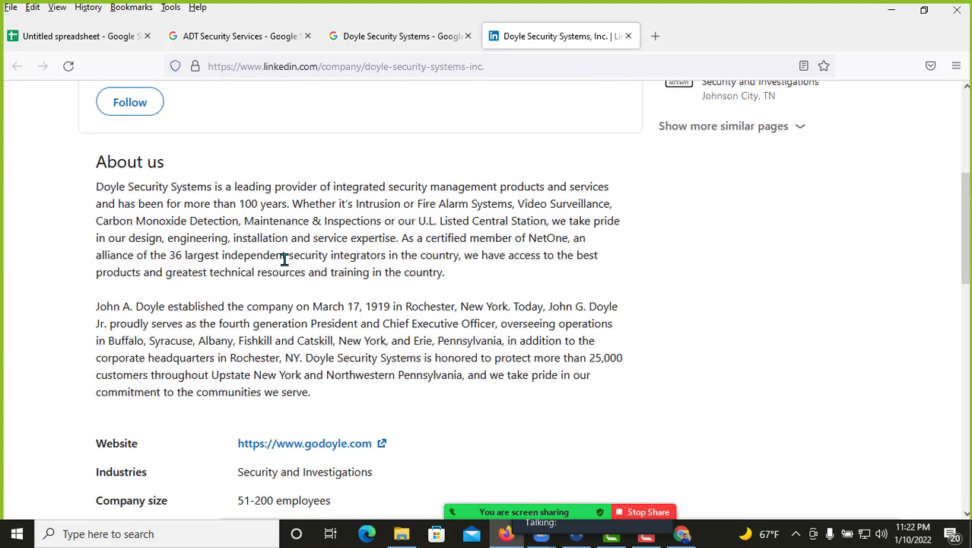
pyautogui.scroll(-3, 423, 288)
pyautogui.click(344, 302)
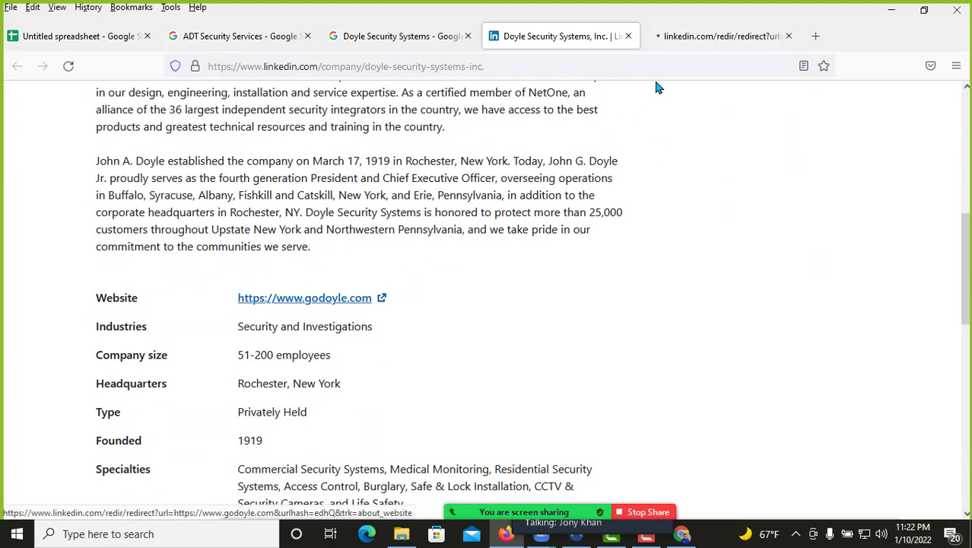
pyautogui.click(688, 39)
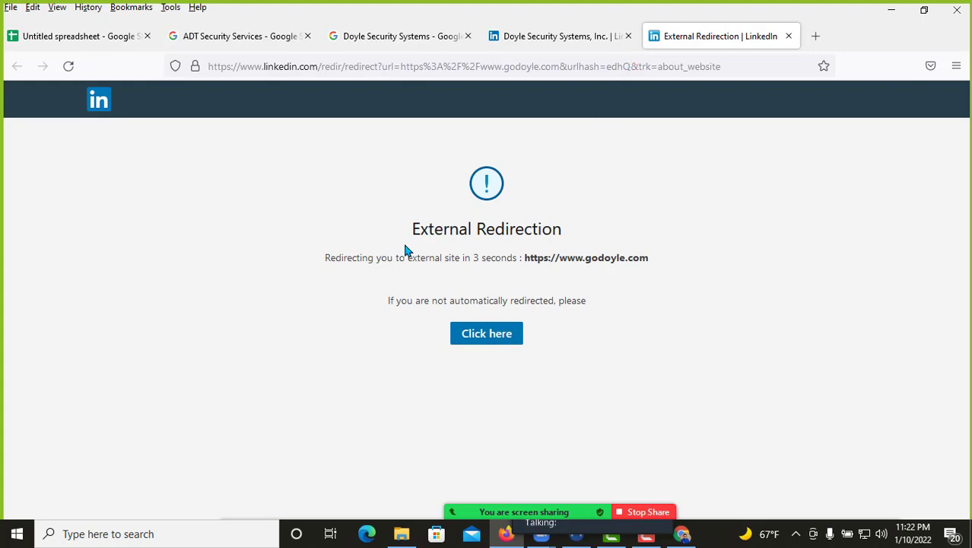
pyautogui.click(788, 36)
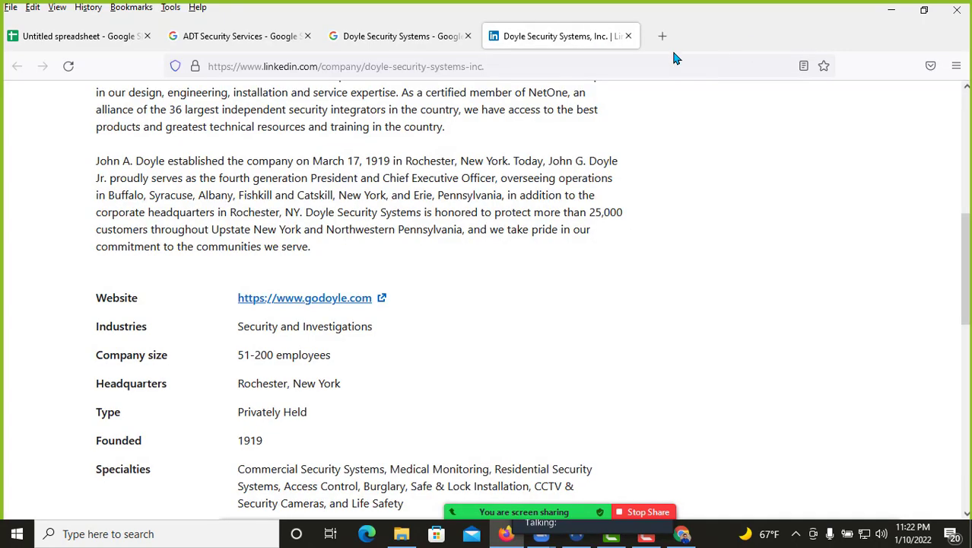
pyautogui.click(102, 36)
pyautogui.click(531, 39)
pyautogui.scroll(-8, 354, 222)
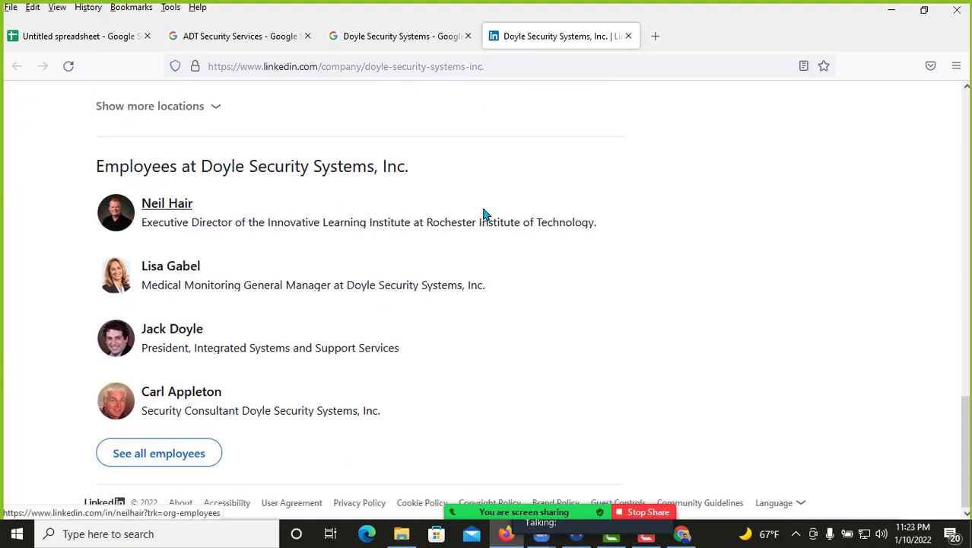
pyautogui.scroll(10, 486, 198)
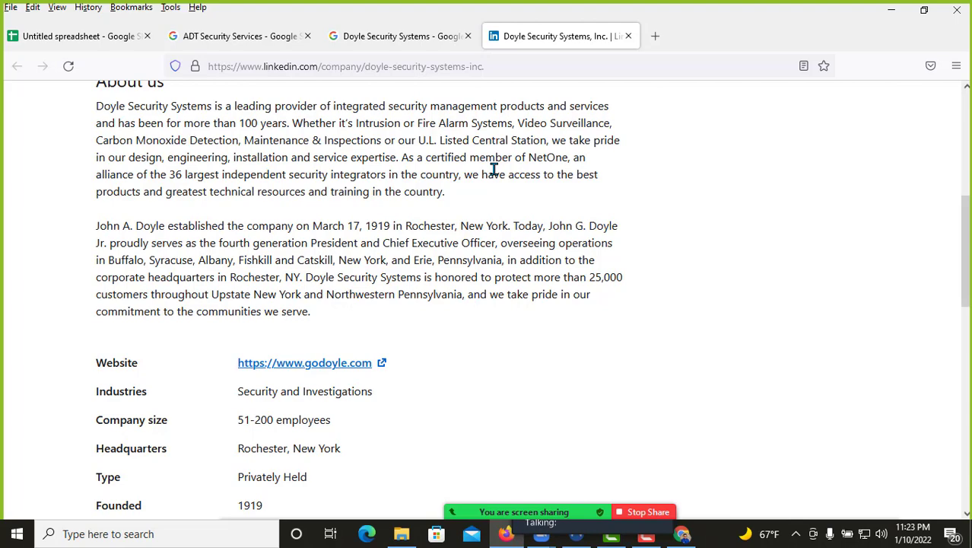
# Step: Close the LinkedIn tab and delete the Doyle Security Systems row 4 from the spreadsheet
pyautogui.click(628, 37)
pyautogui.click(52, 38)
pyautogui.click(8, 249)
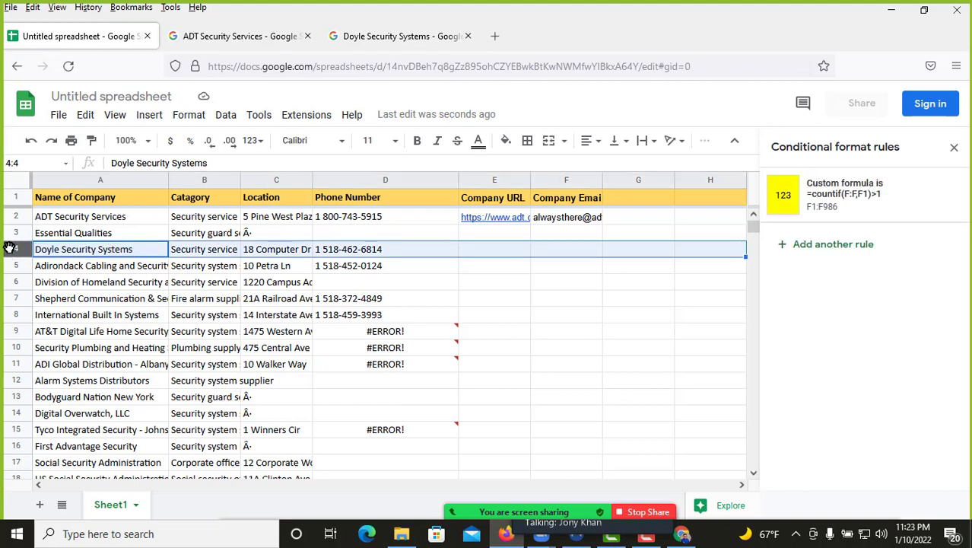
pyautogui.rightClick(10, 249)
pyautogui.click(59, 341)
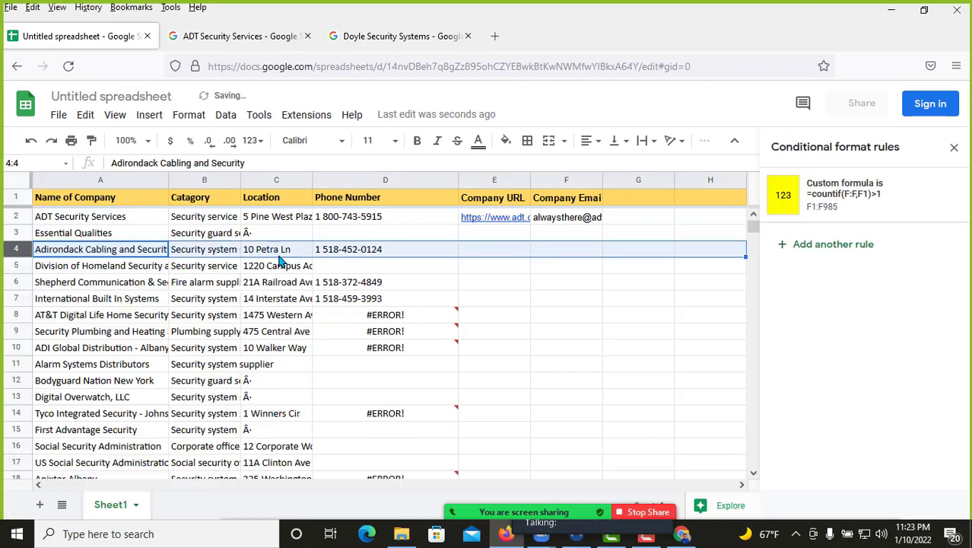
# Step: Copy the company name from cell A4, search Google for "Adirondack Cabling and Security" in a new tab and close the Doyle search tab
pyautogui.click(130, 250)
pyautogui.doubleClick(128, 249)
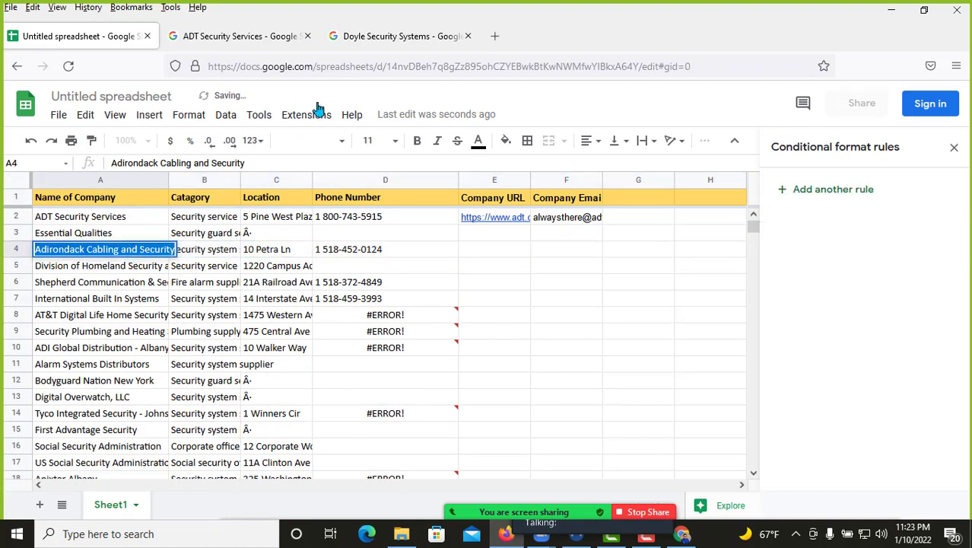
pyautogui.hotkey('ctrl', 'c')
pyautogui.click(495, 36)
pyautogui.hotkey('ctrl', 'v')
pyautogui.press('Return')
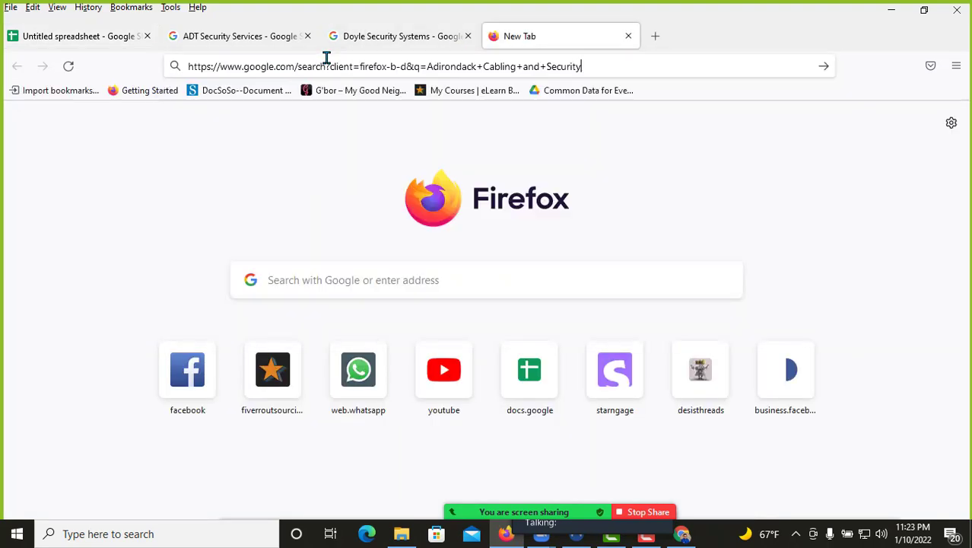
pyautogui.click(467, 35)
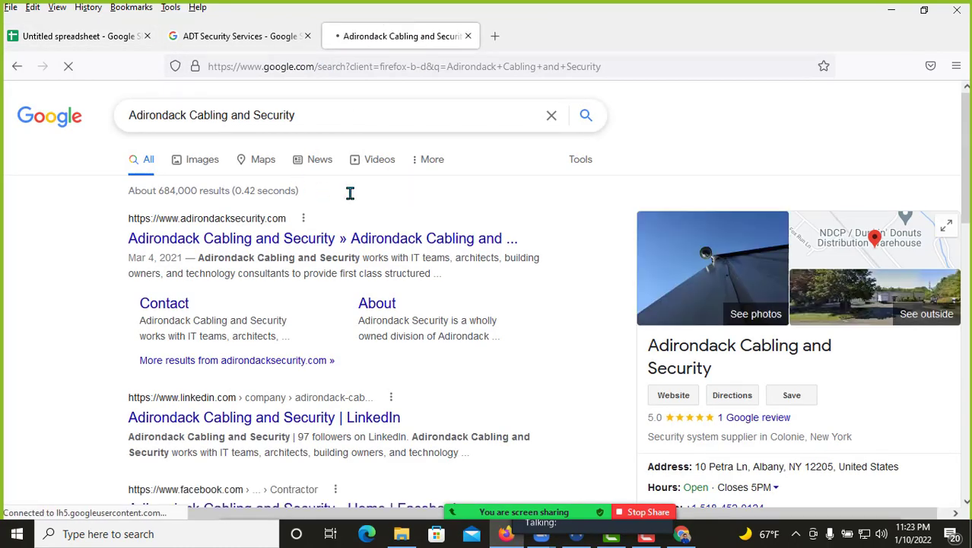
# Step: Open the Adirondack Cabling and Security website from its Google business listing in a new tab and close the search tab
pyautogui.scroll(-3, 690, 231)
pyautogui.middleClick(674, 227)
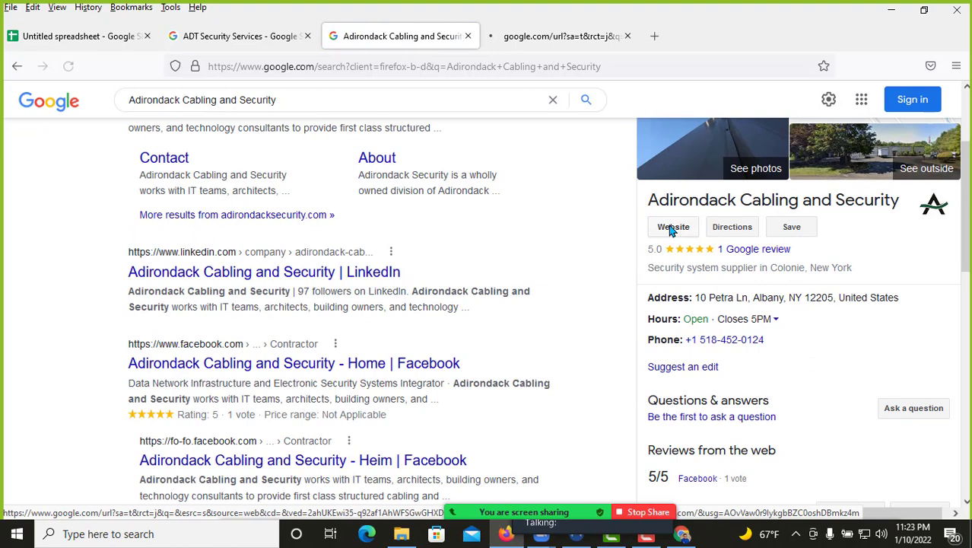
pyautogui.click(533, 36)
pyautogui.click(467, 36)
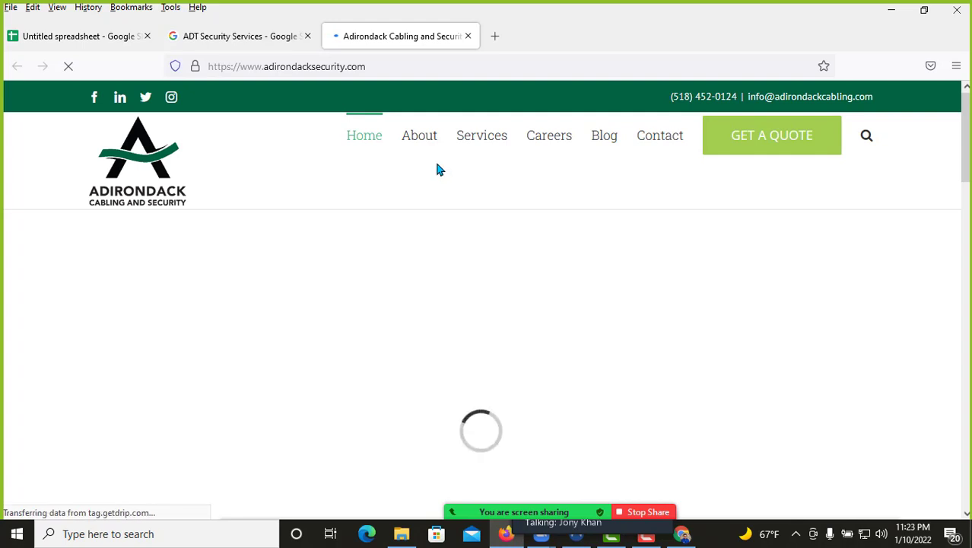
# Step: Copy the phone and email line from the header of the Adirondack website
pyautogui.moveTo(885, 85); pyautogui.dragTo(871, 102)
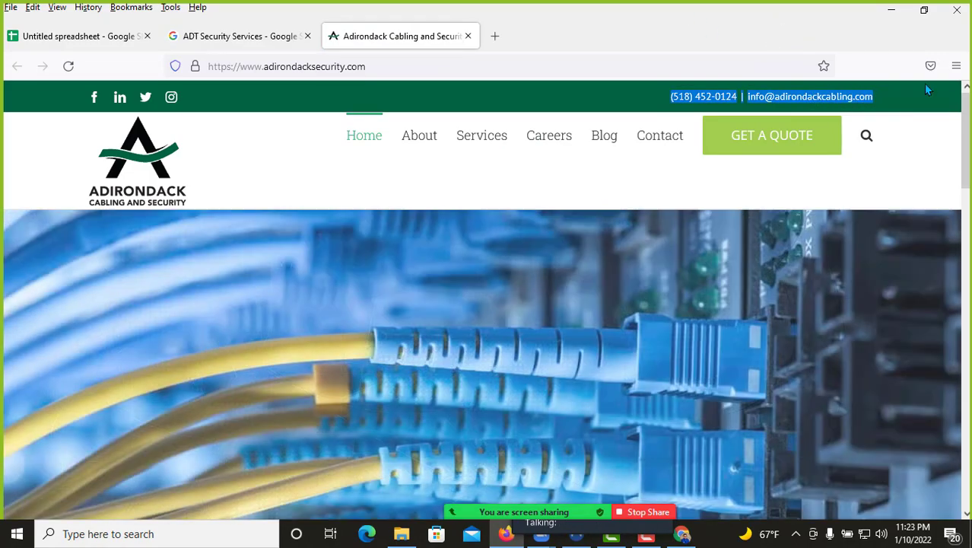
pyautogui.click(926, 85)
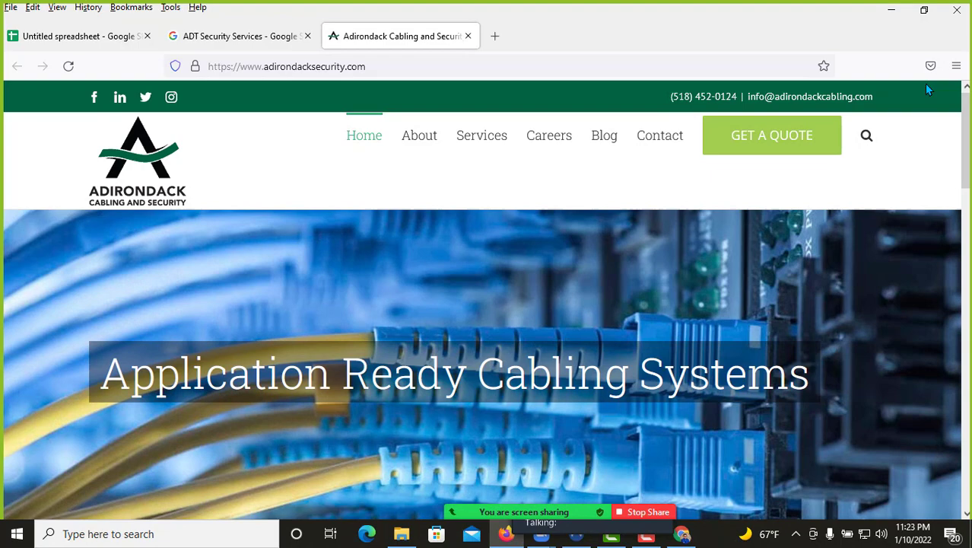
pyautogui.tripleClick(883, 91)
pyautogui.click(880, 98)
pyautogui.tripleClick(879, 98)
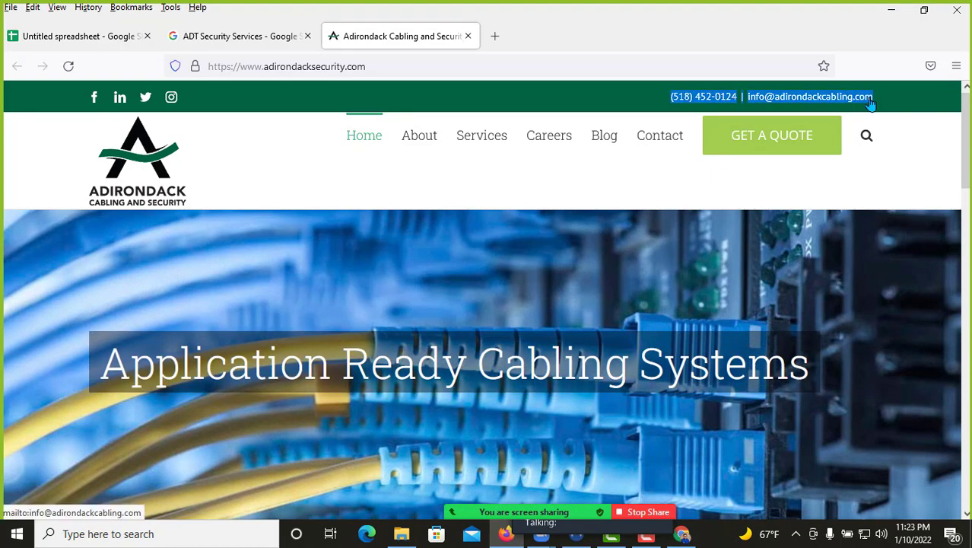
pyautogui.rightClick(843, 96)
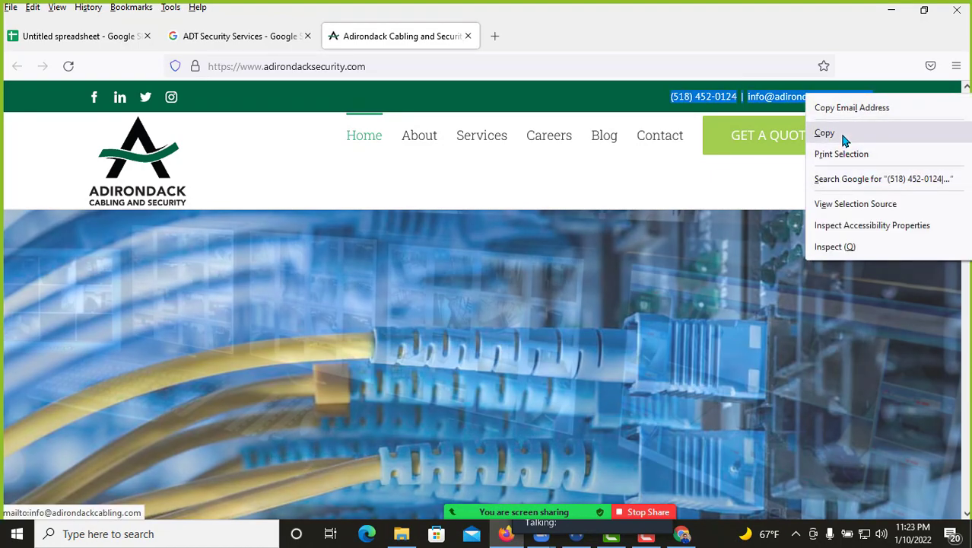
pyautogui.click(837, 134)
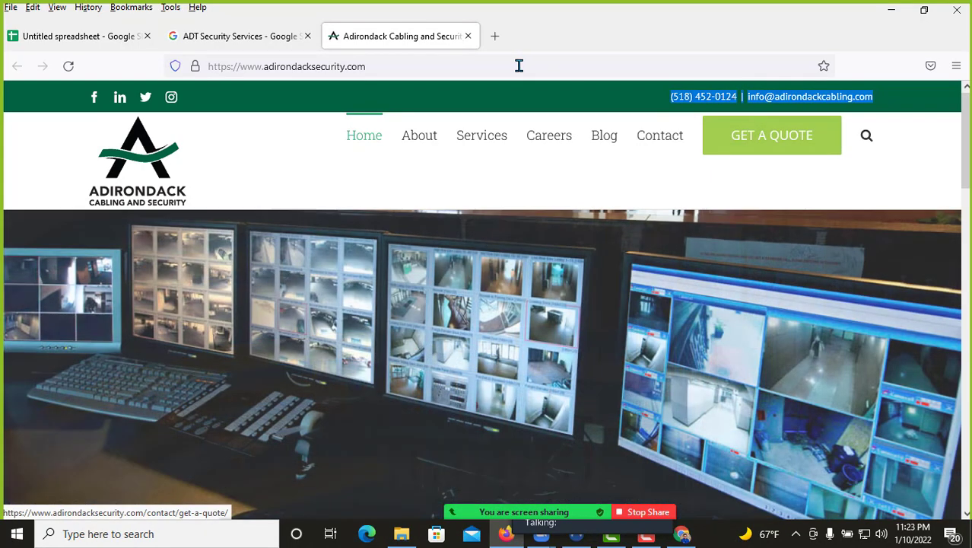
# Step: Isolate the email from the copied Adirondack header line in the address bar and paste it into cell F4 of the spreadsheet
pyautogui.click(517, 65)
pyautogui.hotkey('ctrl', 'v')
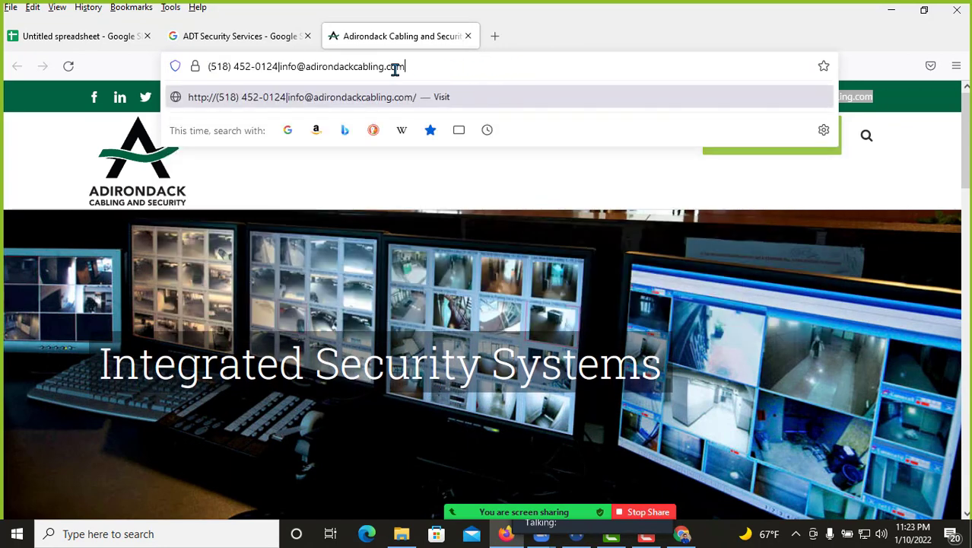
pyautogui.moveTo(395, 69); pyautogui.dragTo(280, 69)
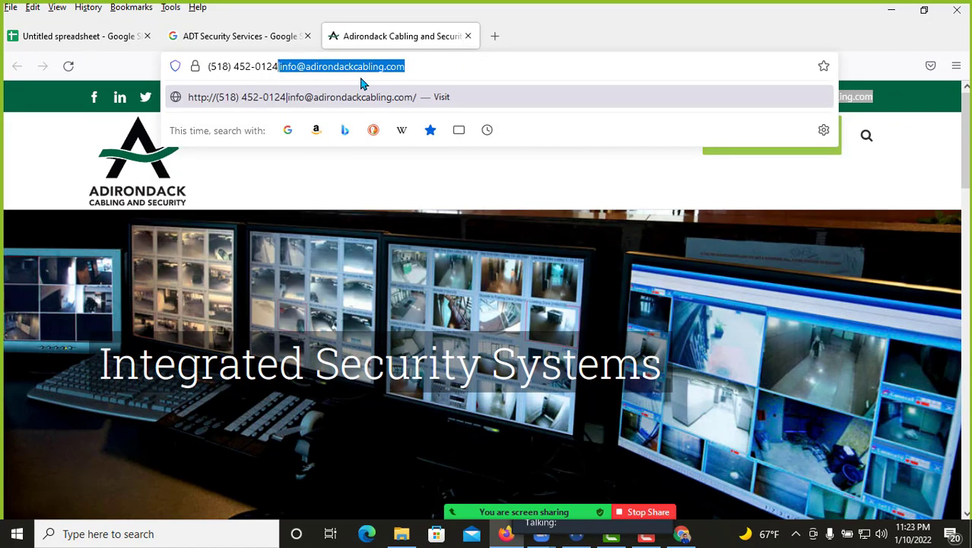
pyautogui.click(76, 36)
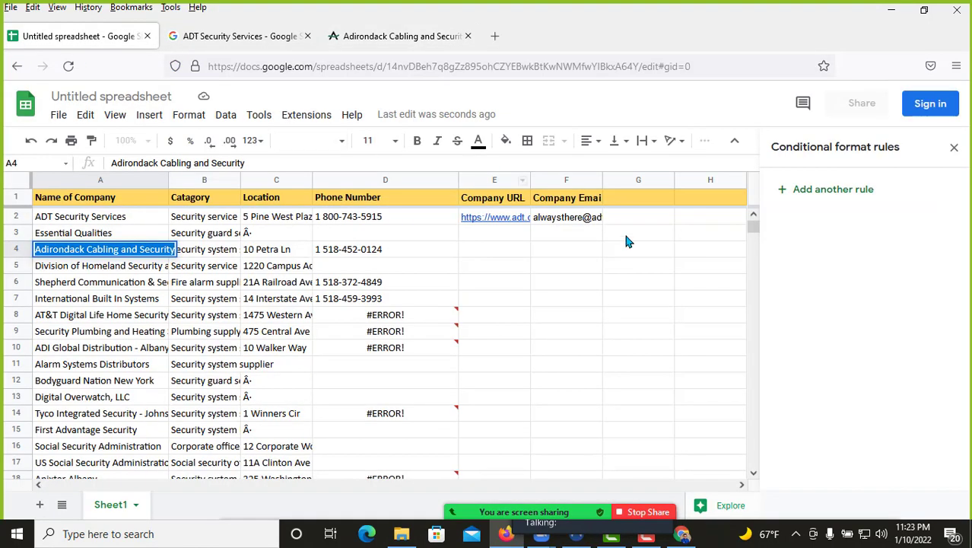
pyautogui.doubleClick(545, 251)
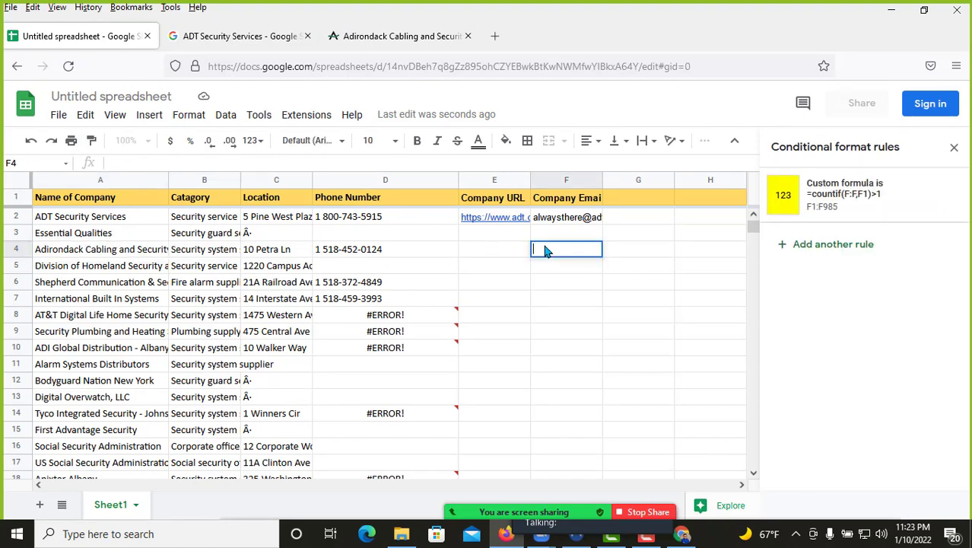
pyautogui.hotkey('ctrl', 'v')
pyautogui.click(398, 38)
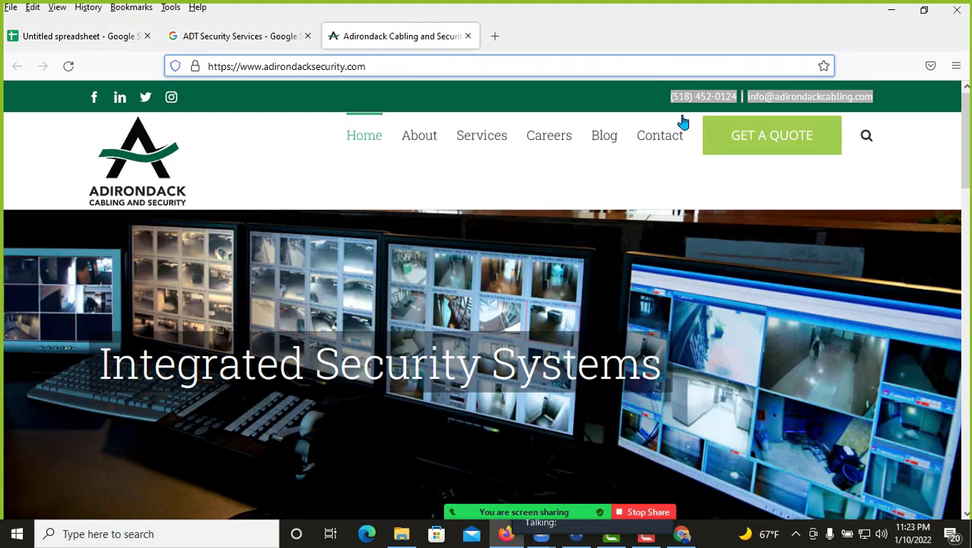
pyautogui.click(69, 68)
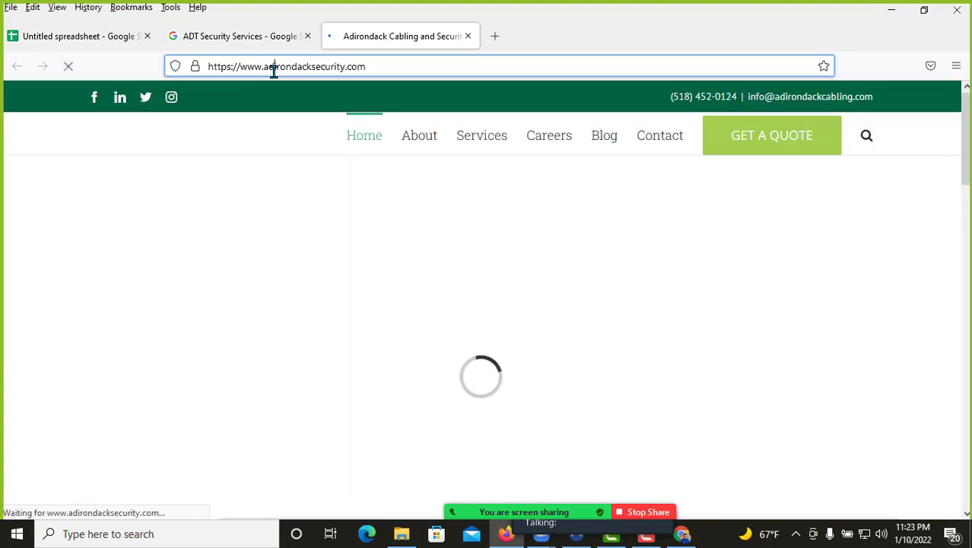
pyautogui.doubleClick(274, 67)
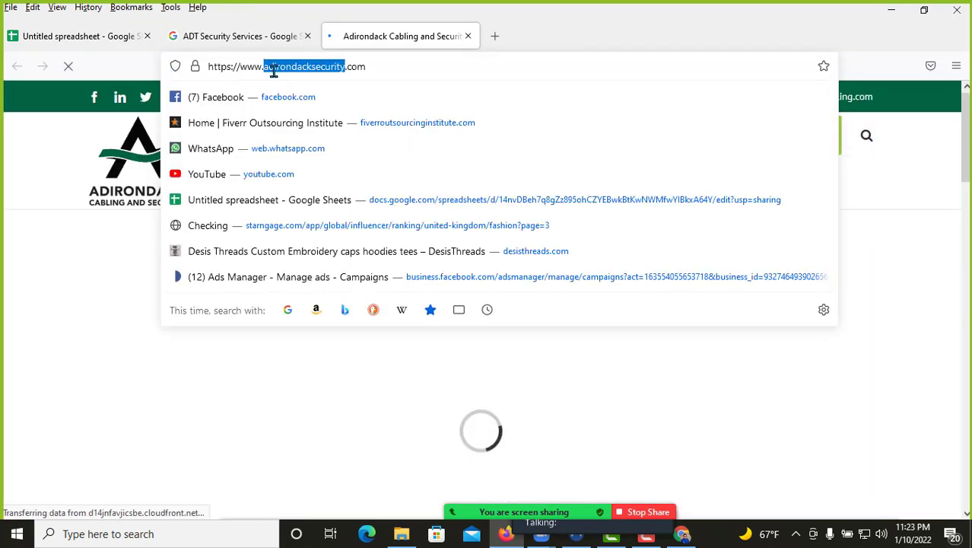
pyautogui.click(274, 67)
pyautogui.click(155, 38)
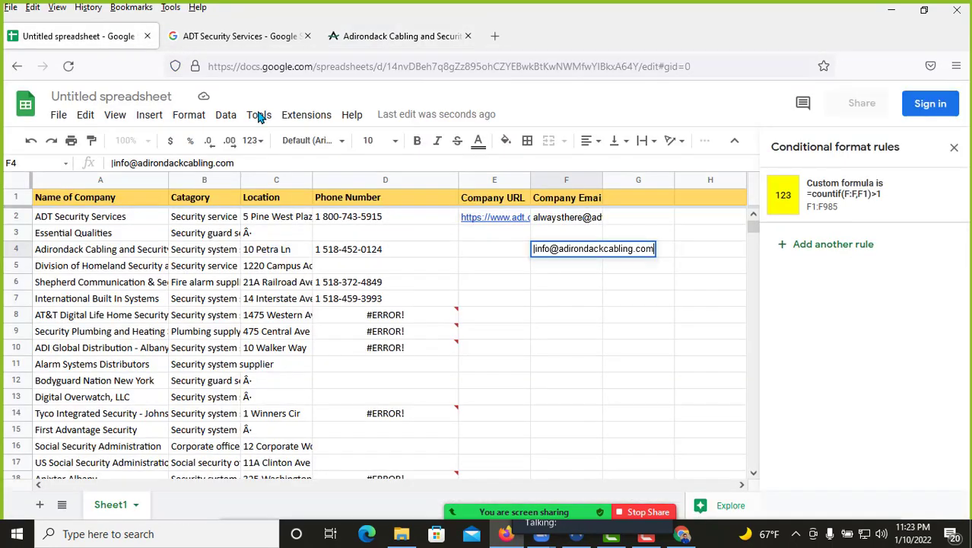
pyautogui.click(496, 253)
pyautogui.hotkey('ctrl', 'v')
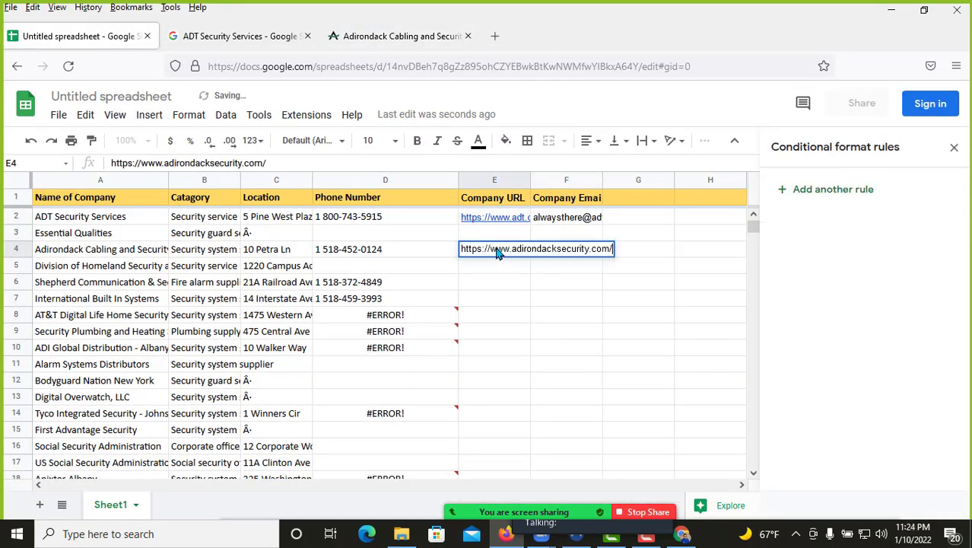
# Step: Delete the Essential Qualities row 3 from the spreadsheet
pyautogui.click(20, 233)
pyautogui.rightClick(20, 234)
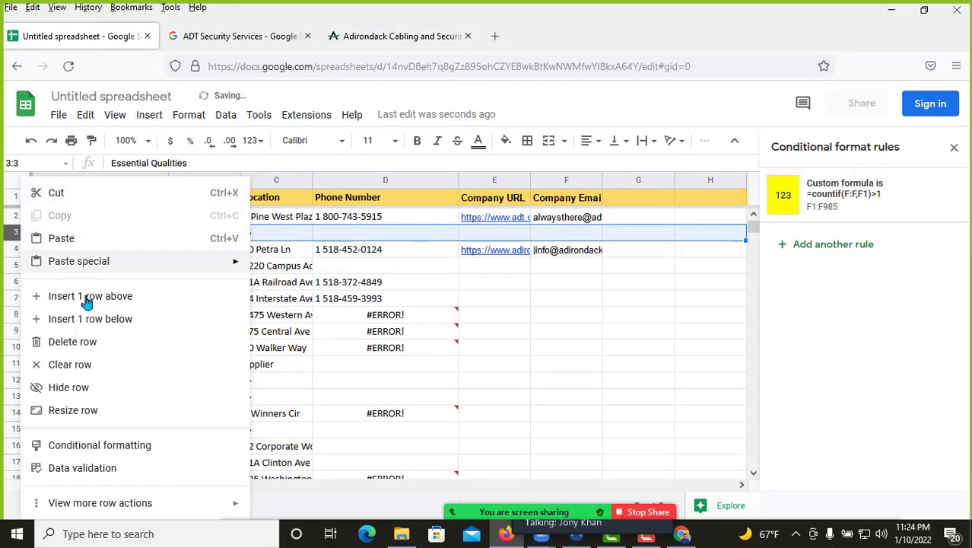
pyautogui.click(85, 347)
pyautogui.click(507, 240)
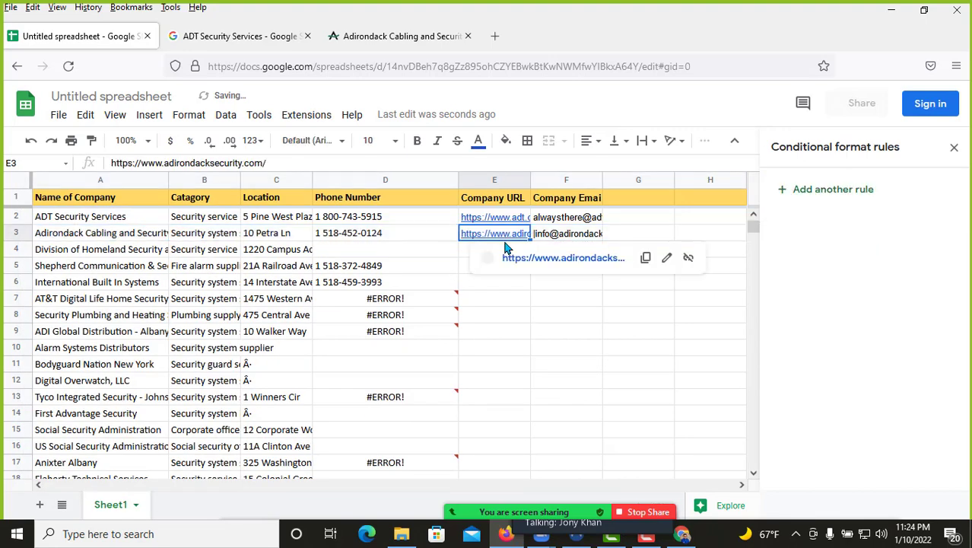
pyautogui.click(395, 257)
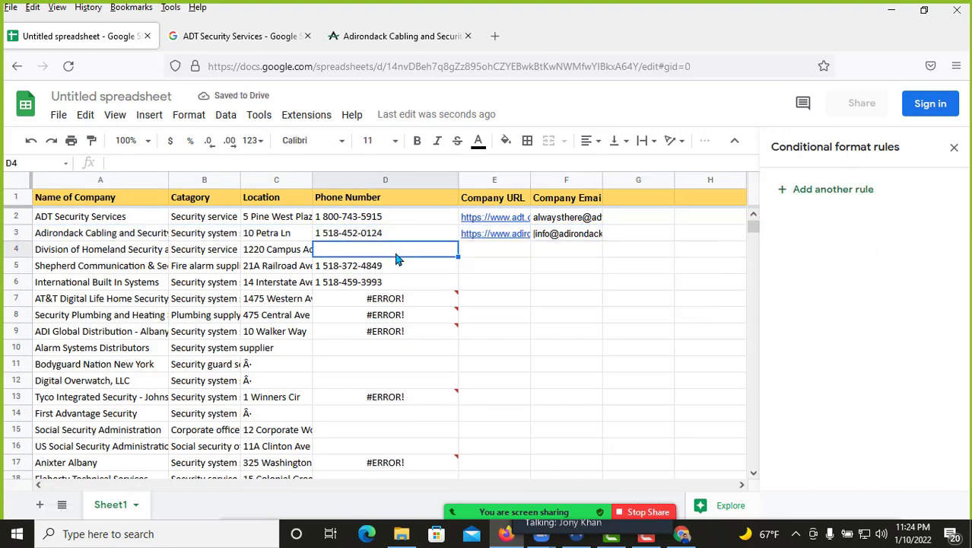
pyautogui.moveTo(10, 254); pyautogui.dragTo(66, 524)
pyautogui.rightClick(236, 290)
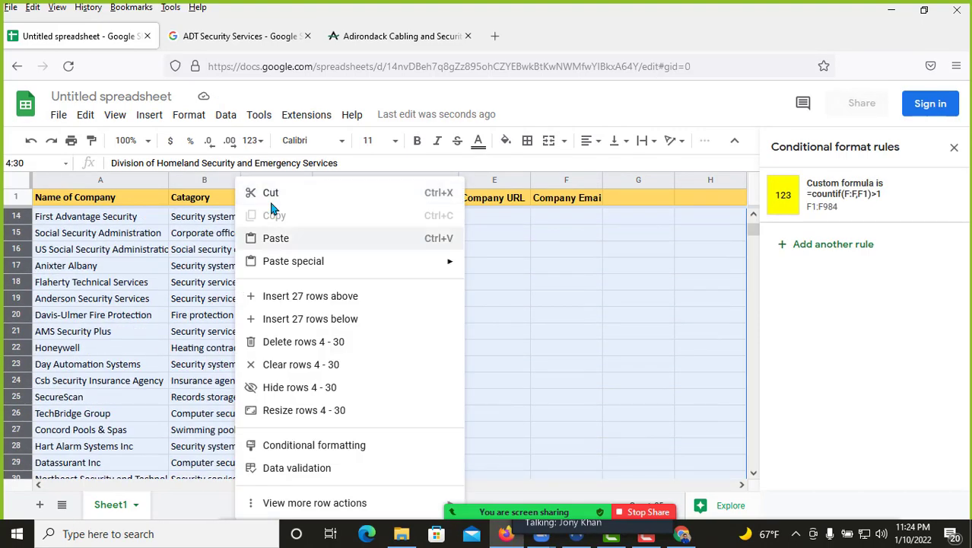
pyautogui.click(611, 89)
# Step: Stop sharing the screen in the Zoom meeting and open, then dismiss, the meeting's security options
pyautogui.click(639, 511)
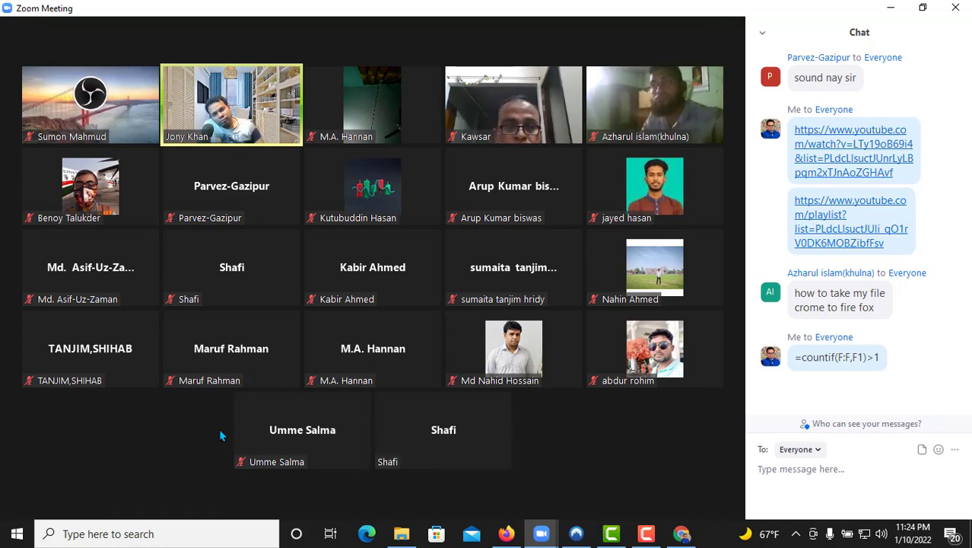
pyautogui.click(208, 501)
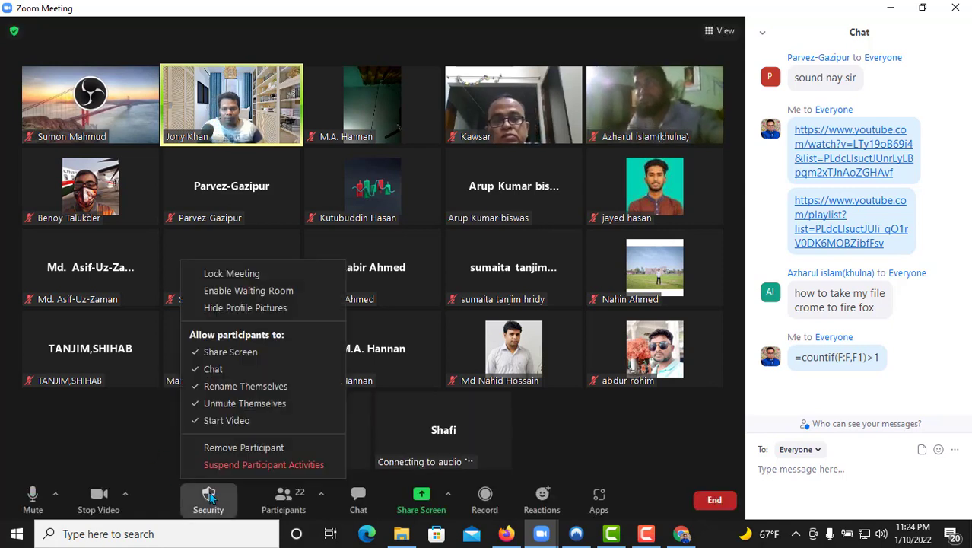
pyautogui.click(108, 446)
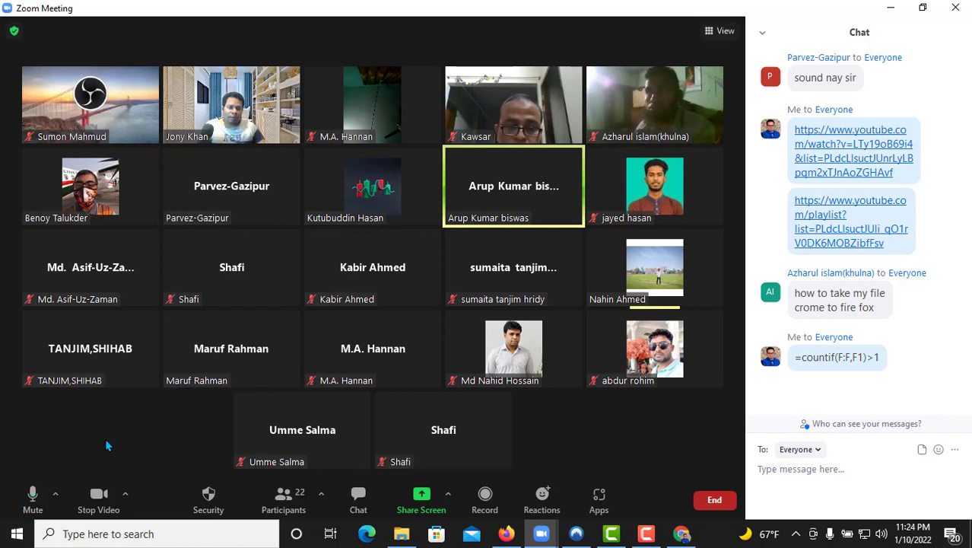